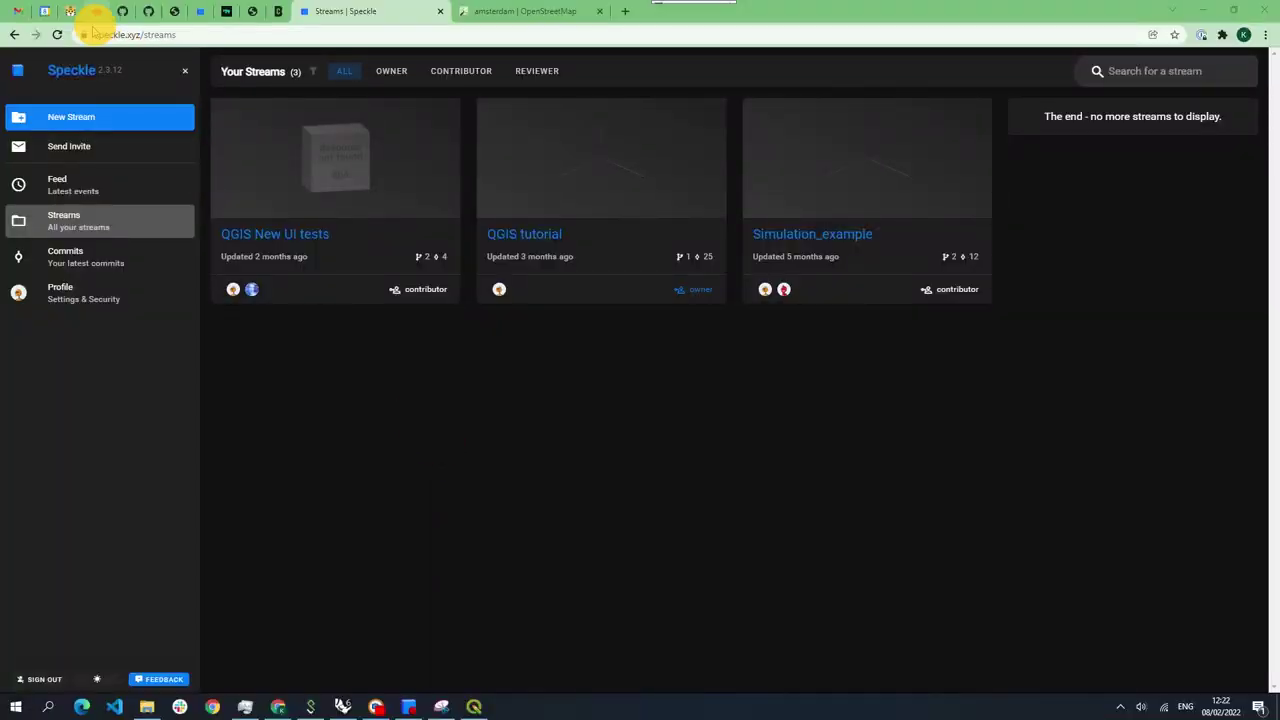
# Step: Create a new Speckle stream named 'QGIS examples' on speckle.xyz
pyautogui.click(160, 35)
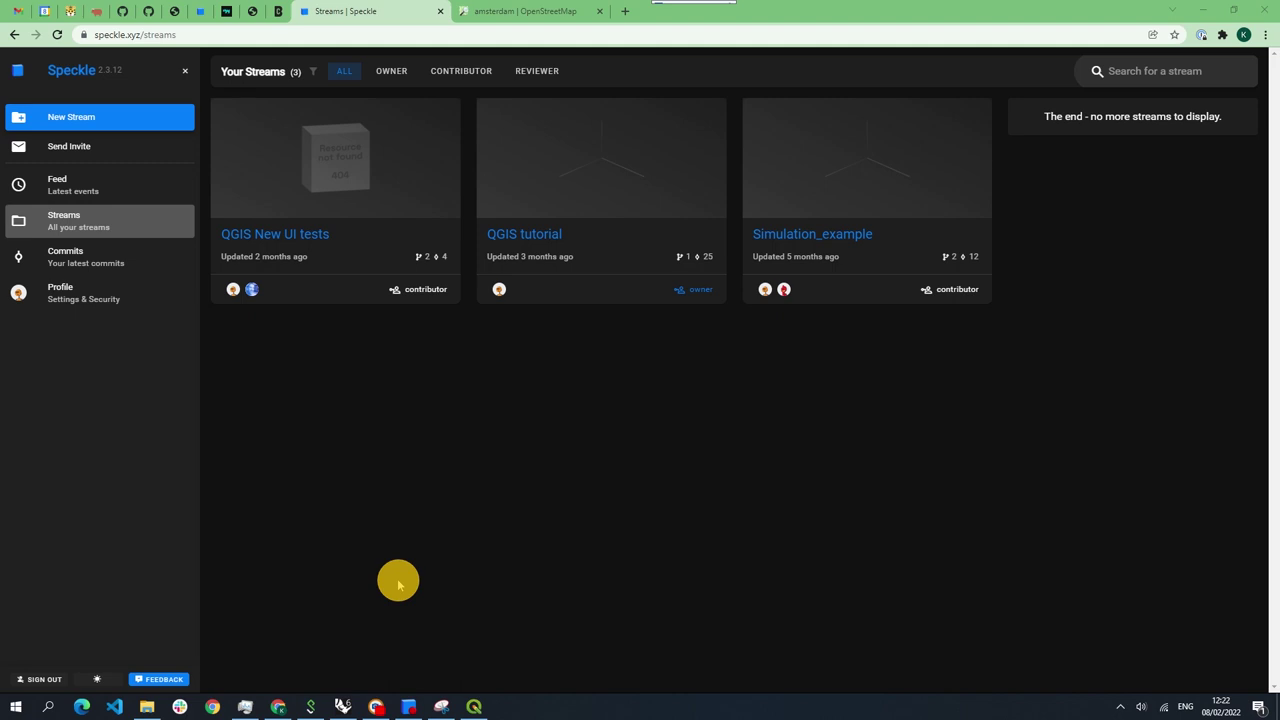
pyautogui.click(110, 120)
pyautogui.write('QGIS example')
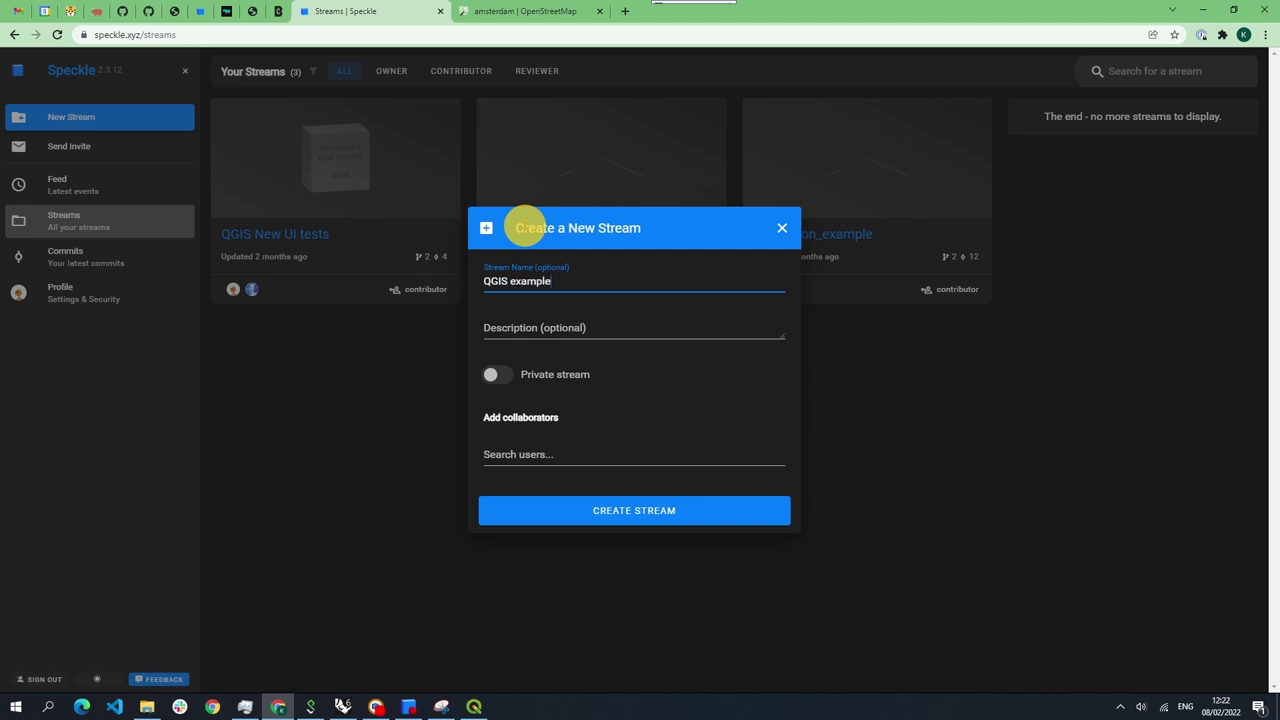
pyautogui.write('s')
pyautogui.click(720, 513)
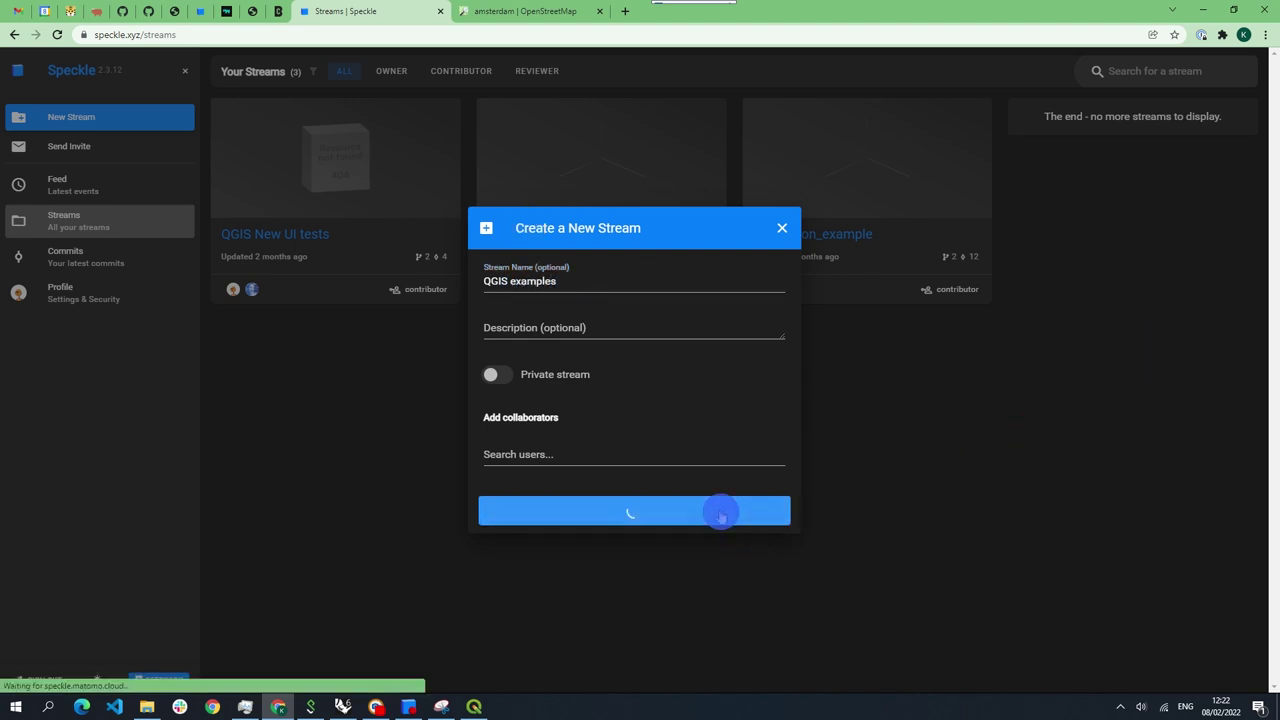
pyautogui.click(409, 708)
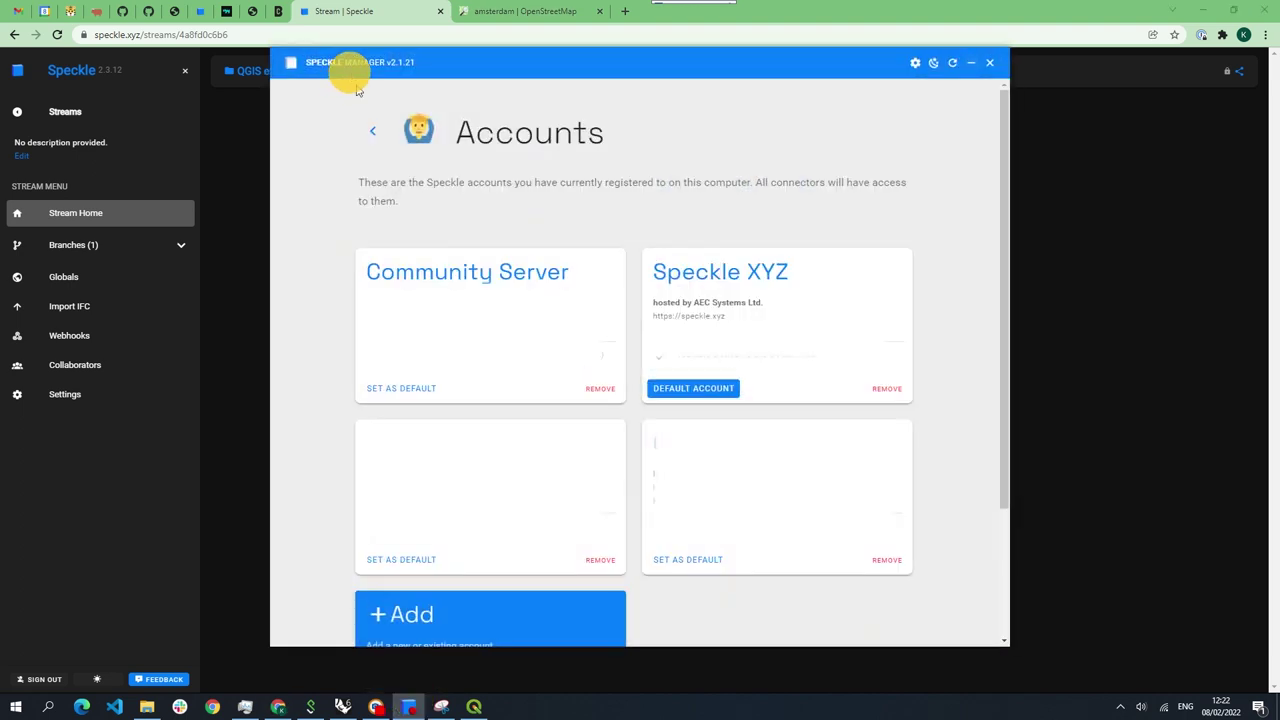
# Step: Confirm Speckle XYZ is the default account on Speckle Manager's Accounts page
pyautogui.click(371, 138)
pyautogui.click(505, 180)
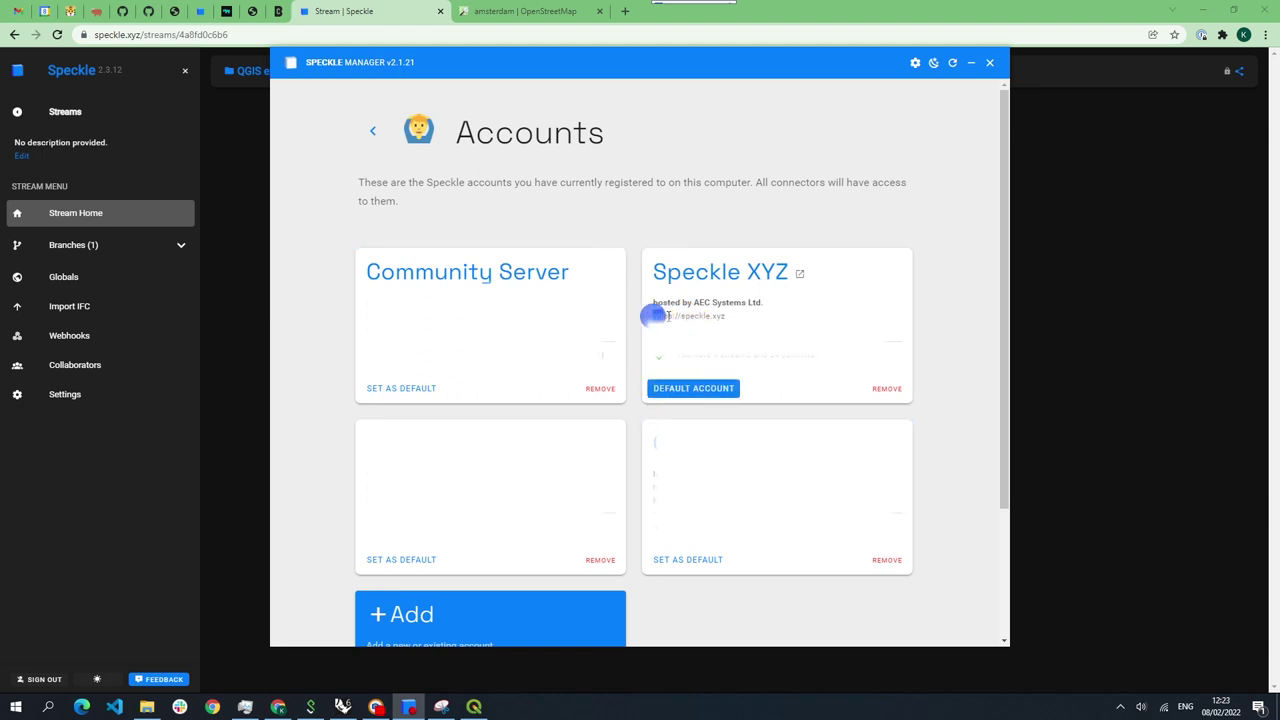
pyautogui.moveTo(657, 316); pyautogui.dragTo(728, 314)
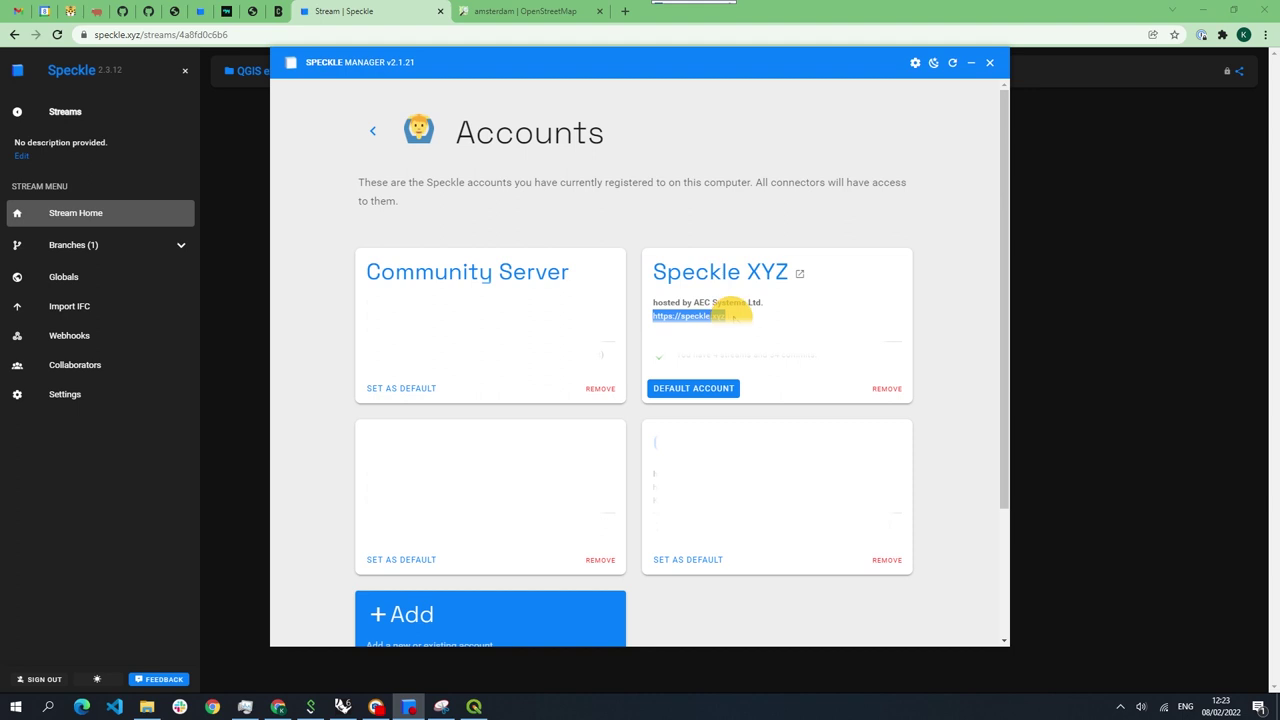
pyautogui.click(770, 316)
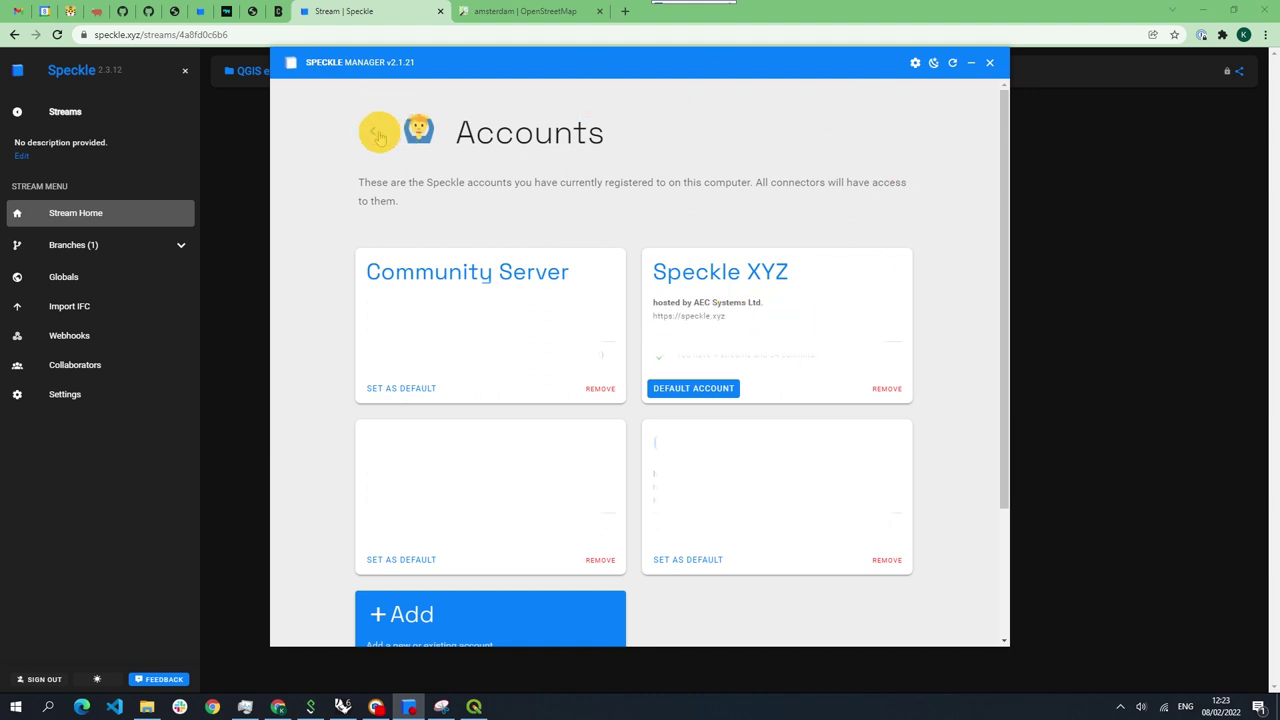
pyautogui.click(373, 131)
# Step: Minimize Speckle Manager and bring QGIS forward, maximized to full screen
pyautogui.click(971, 63)
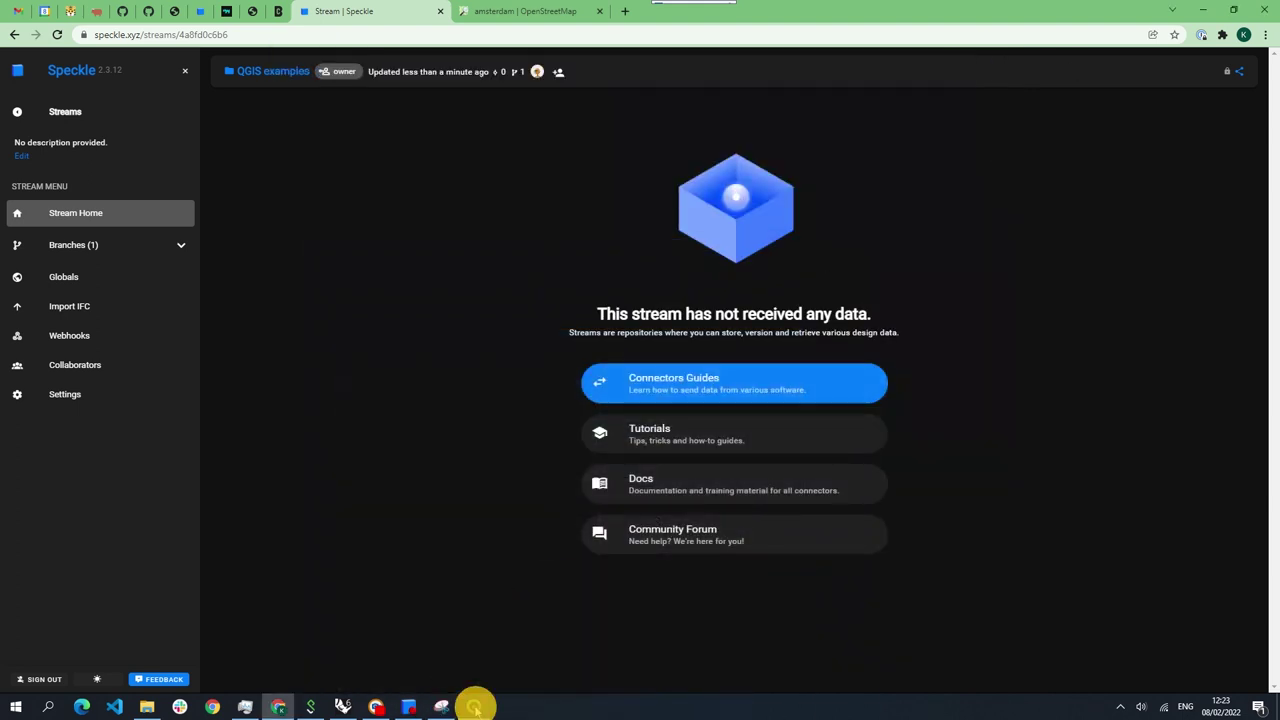
pyautogui.click(474, 707)
pyautogui.click(1233, 52)
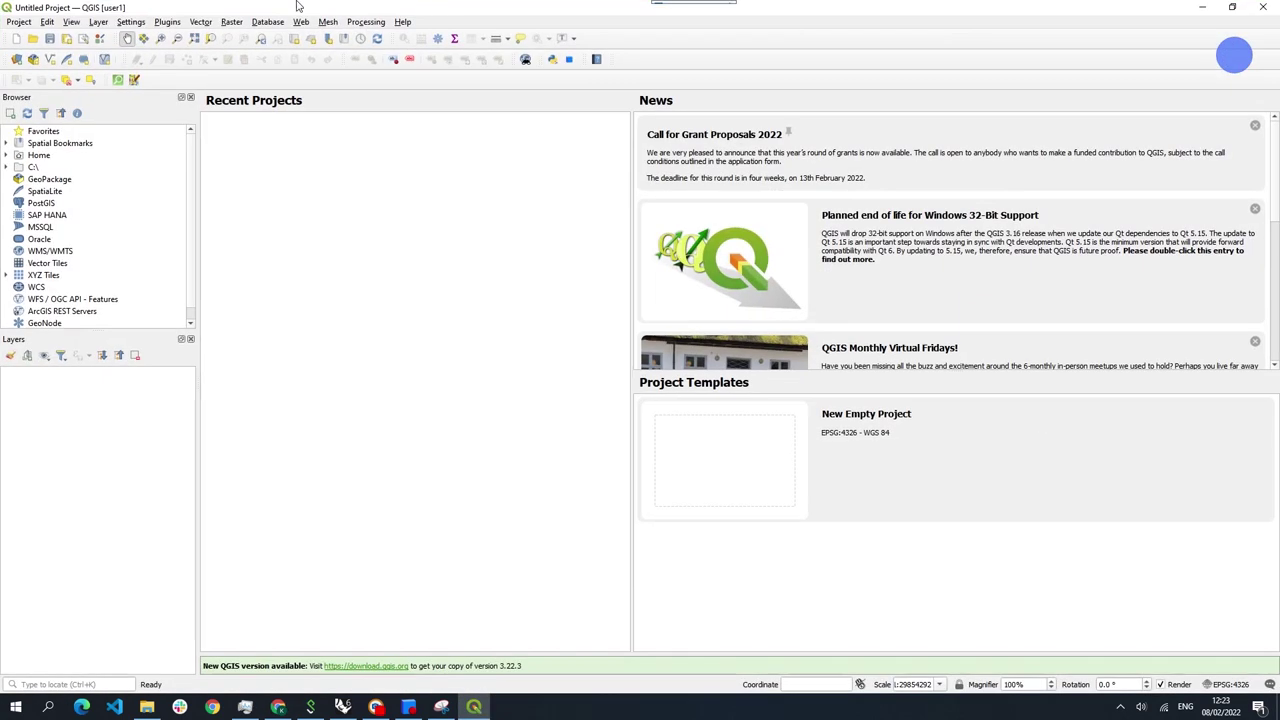
# Step: Enable 'Show also experimental plugins' in the QGIS plugin manager
pyautogui.click(166, 21)
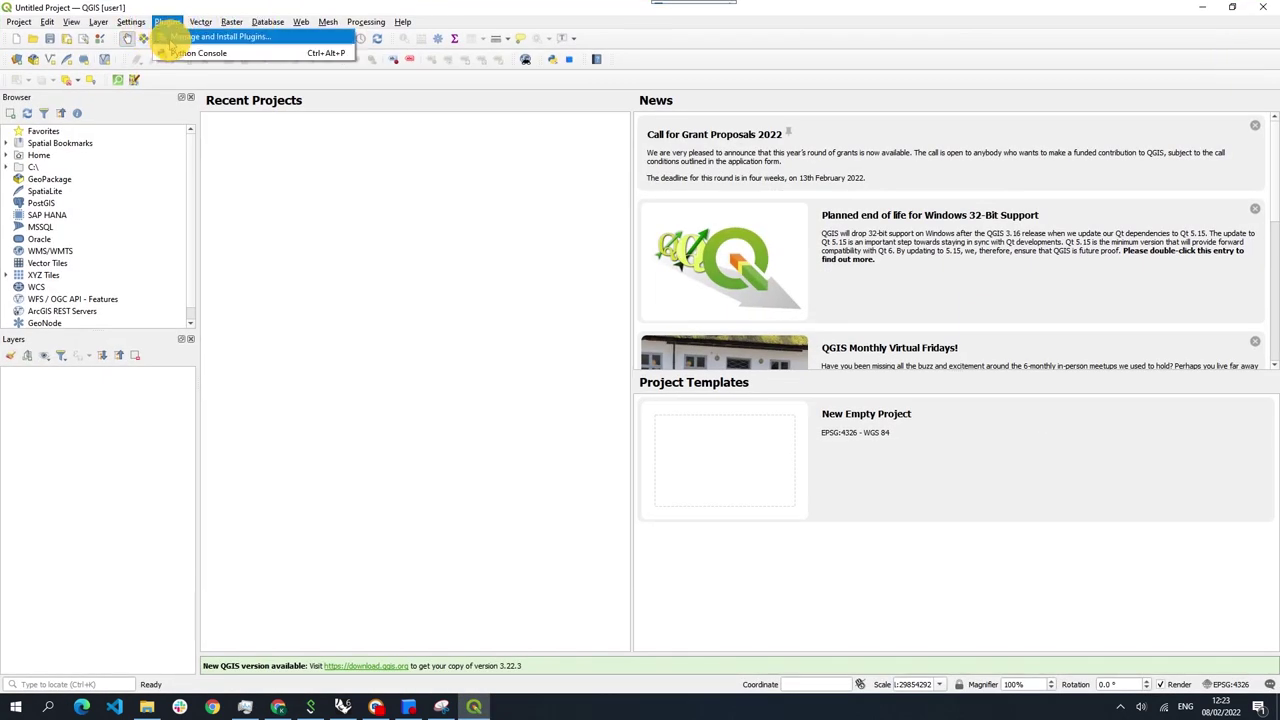
pyautogui.click(170, 35)
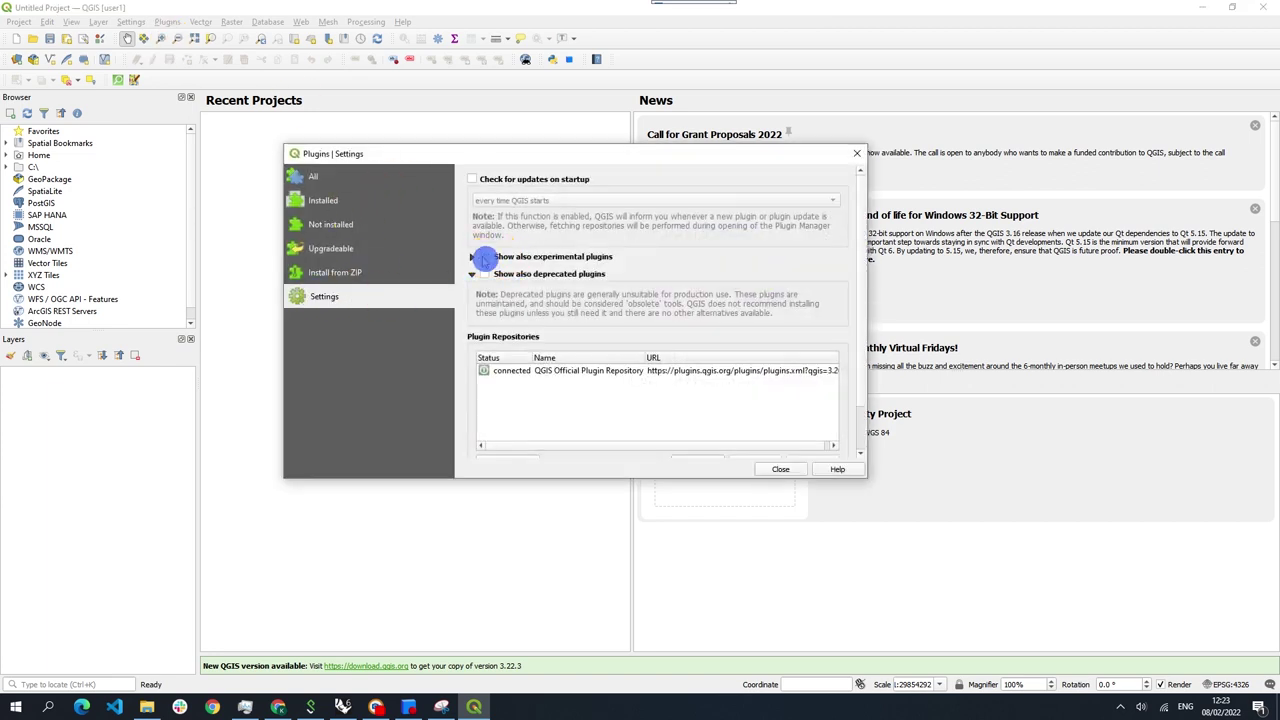
pyautogui.click(484, 258)
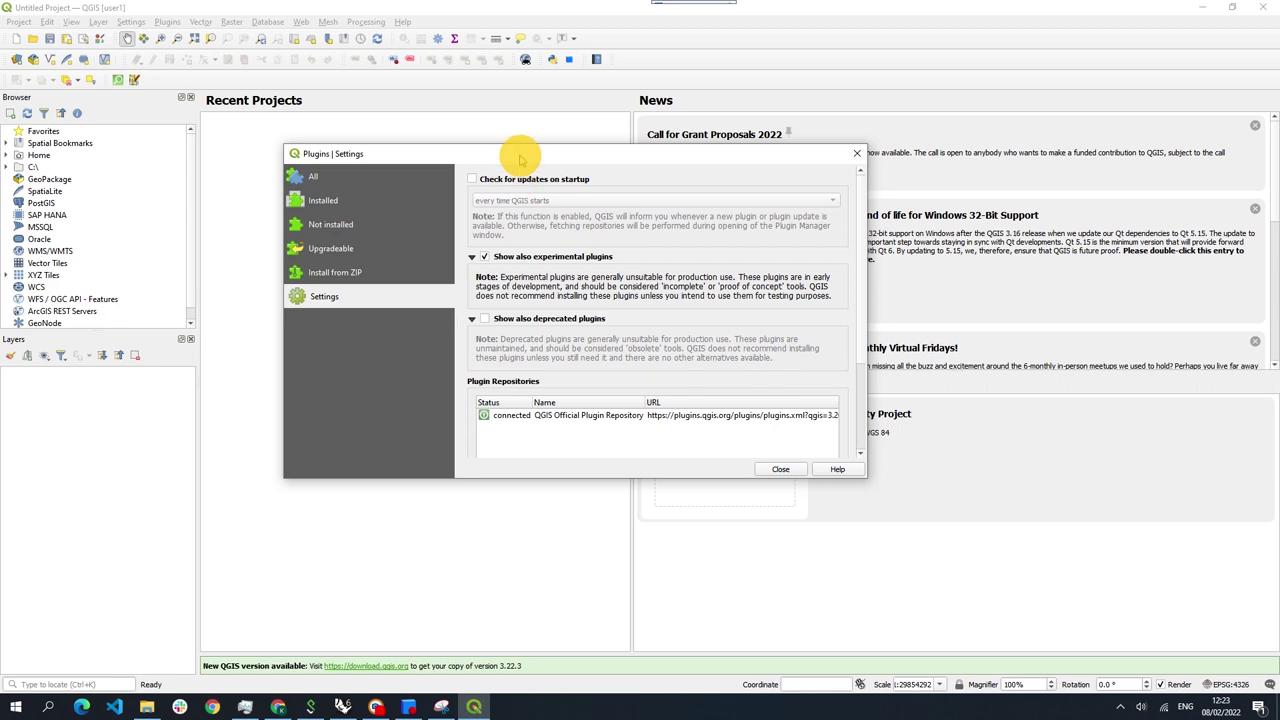
pyautogui.click(386, 180)
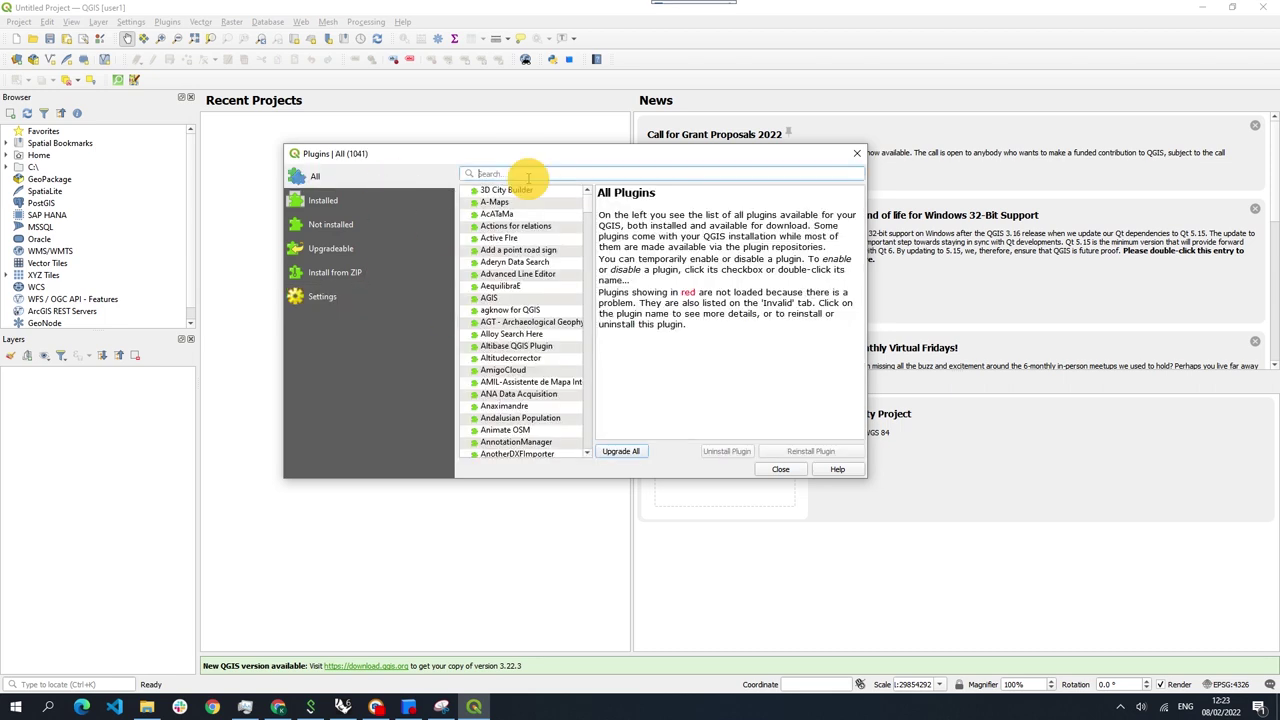
# Step: Search for speckle and quickosm to confirm both plugins are installed, then start a new project
pyautogui.write('speckle')
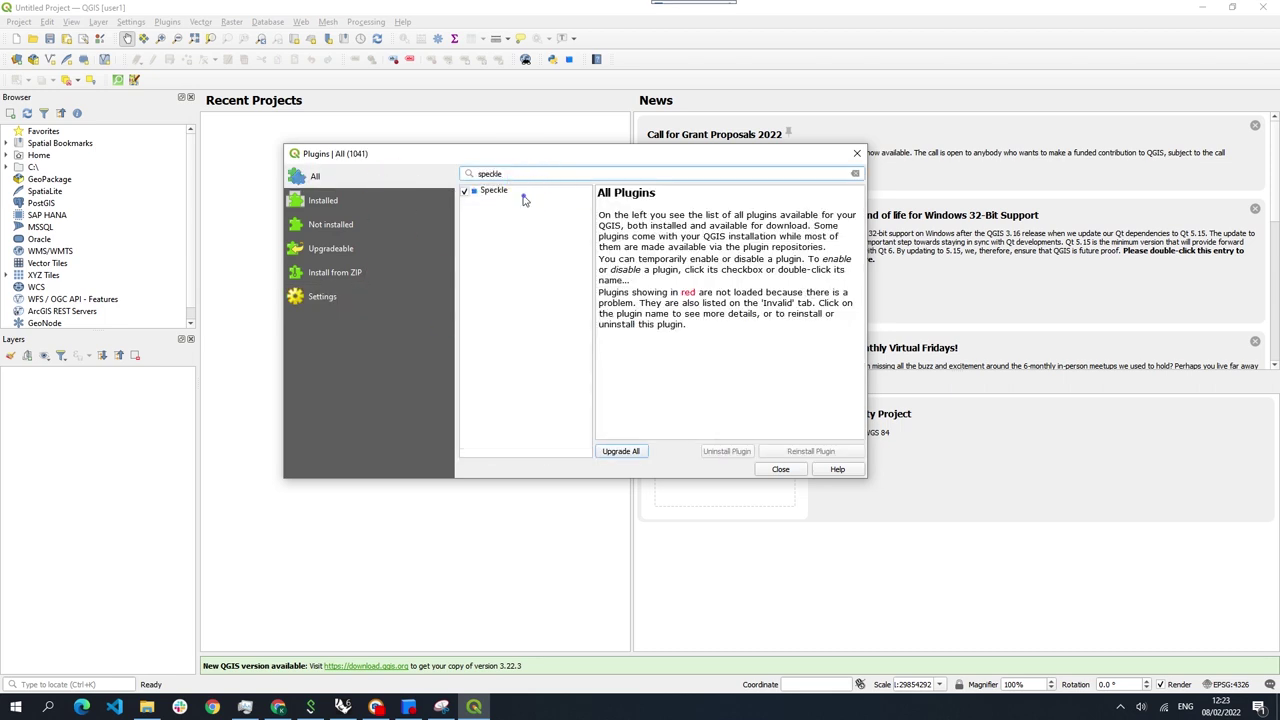
pyautogui.click(522, 193)
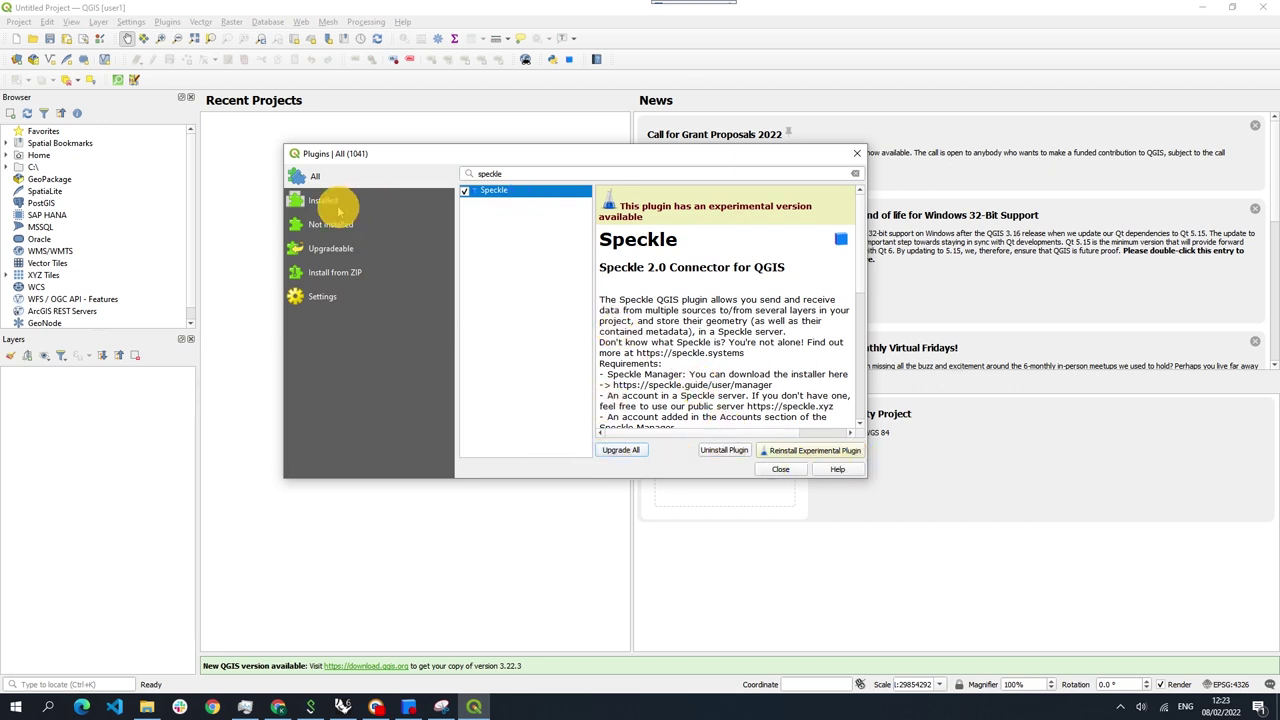
pyautogui.click(509, 175)
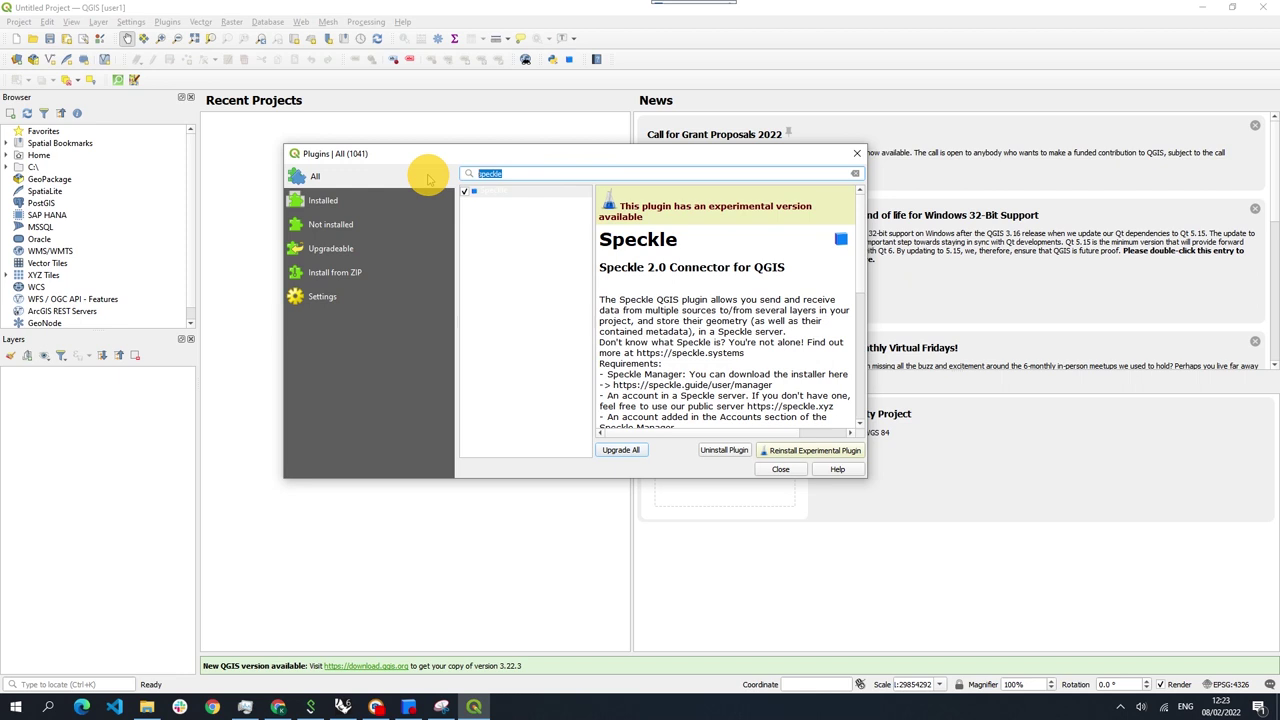
pyautogui.write('quickosm')
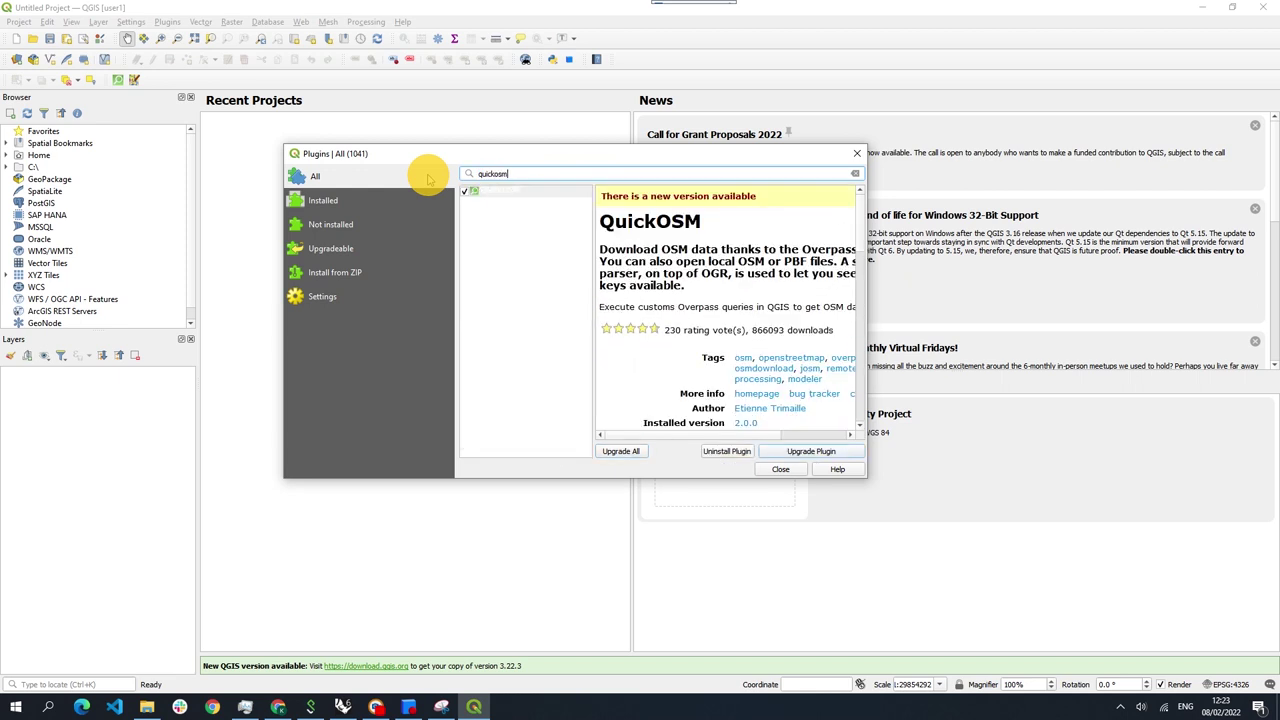
pyautogui.click(512, 191)
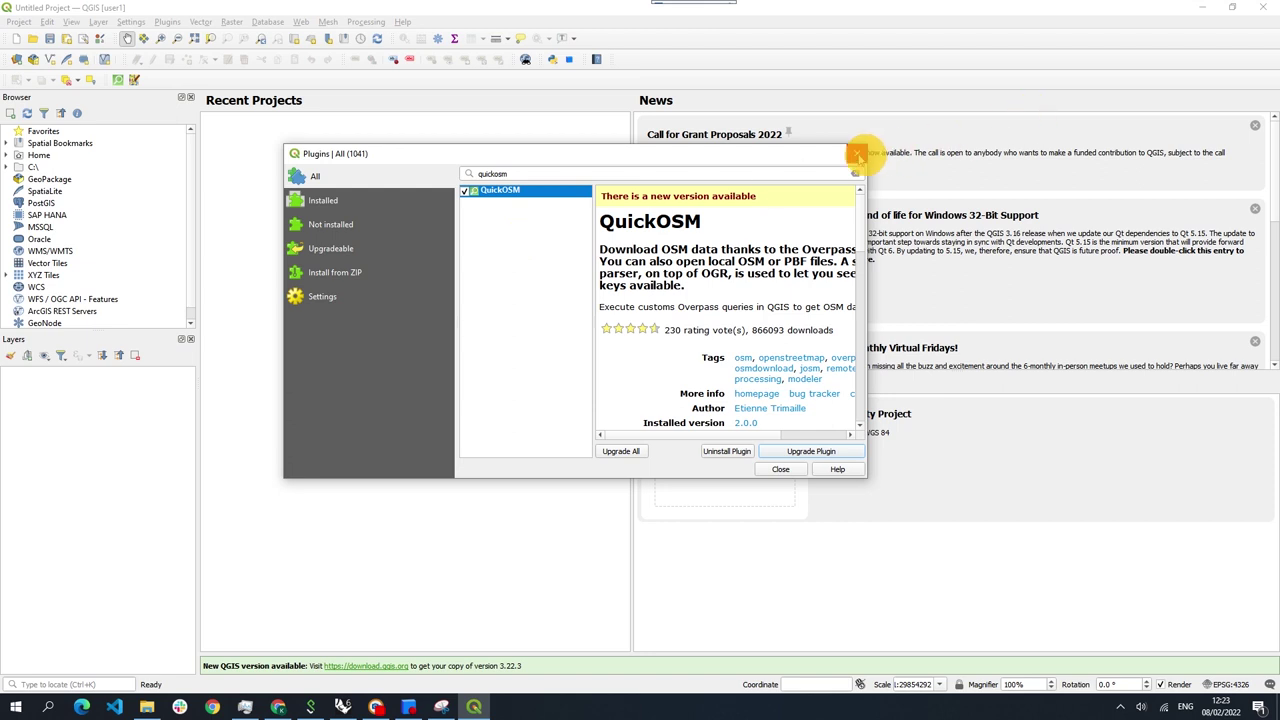
pyautogui.click(857, 153)
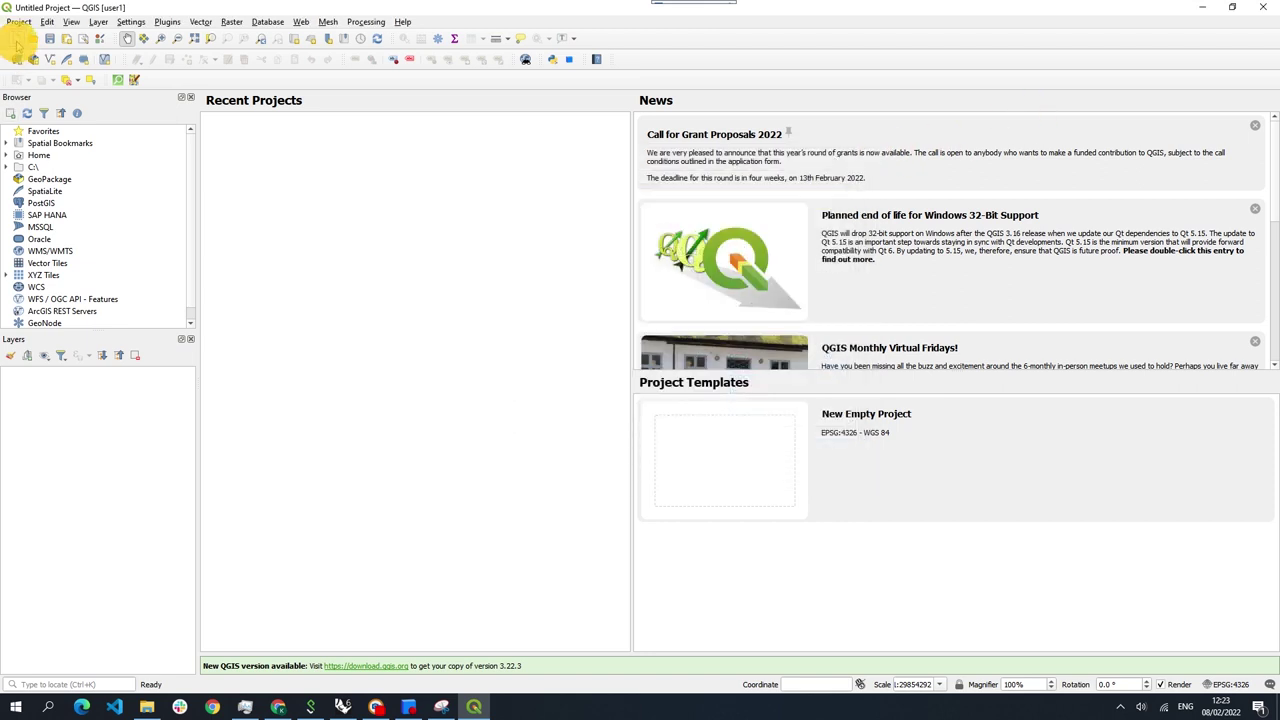
pyautogui.click(17, 40)
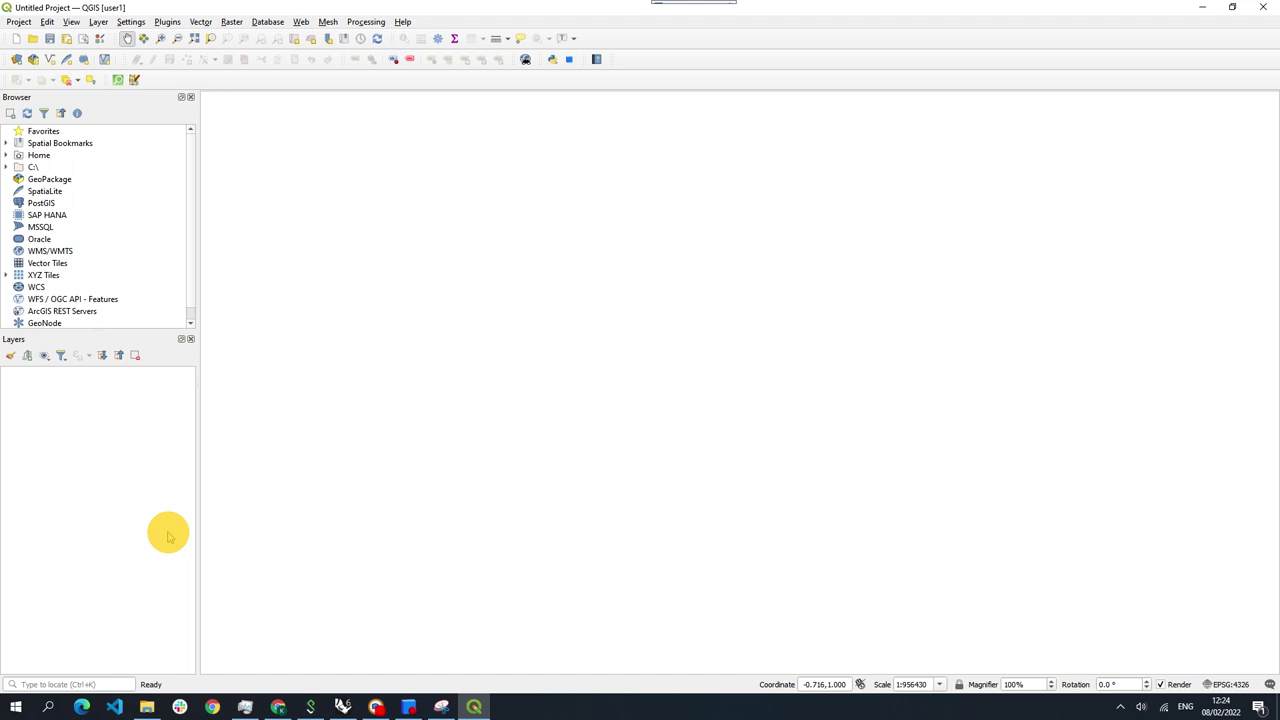
# Step: Add unmixing_abus.tif from the data folder as a layer and zoom in on it
pyautogui.click(146, 707)
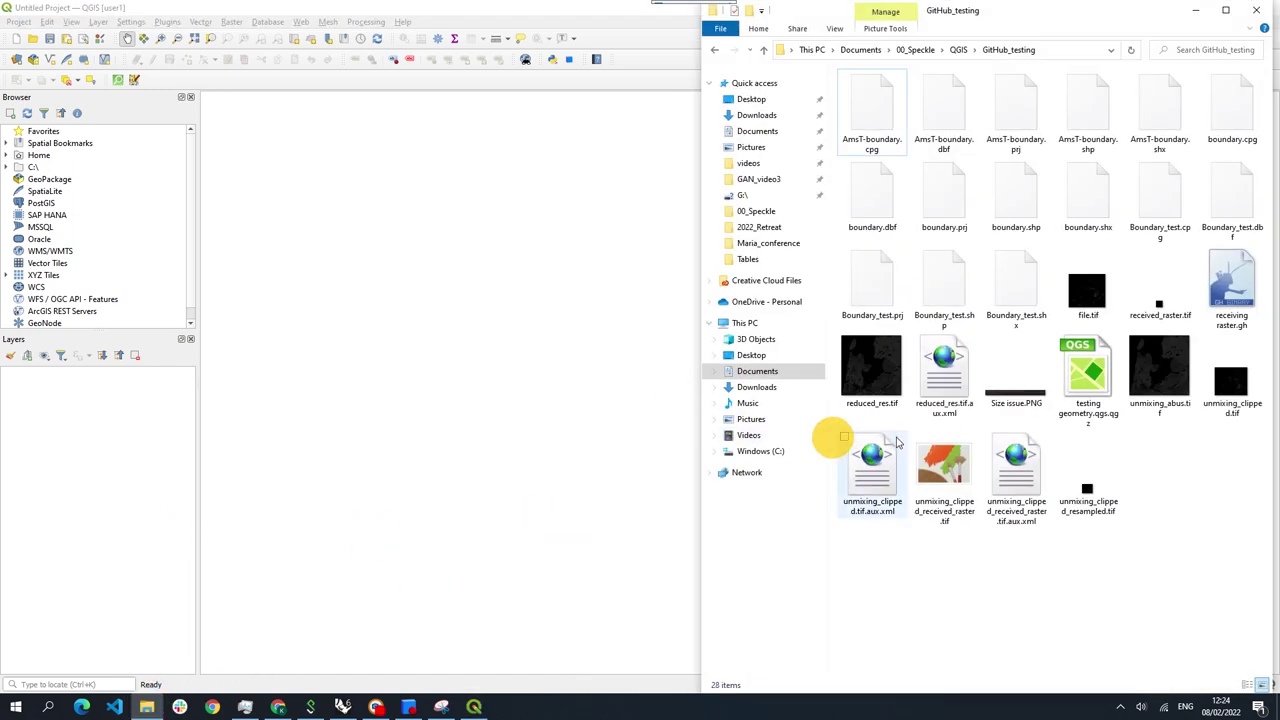
pyautogui.moveTo(1159, 368); pyautogui.dragTo(117, 432)
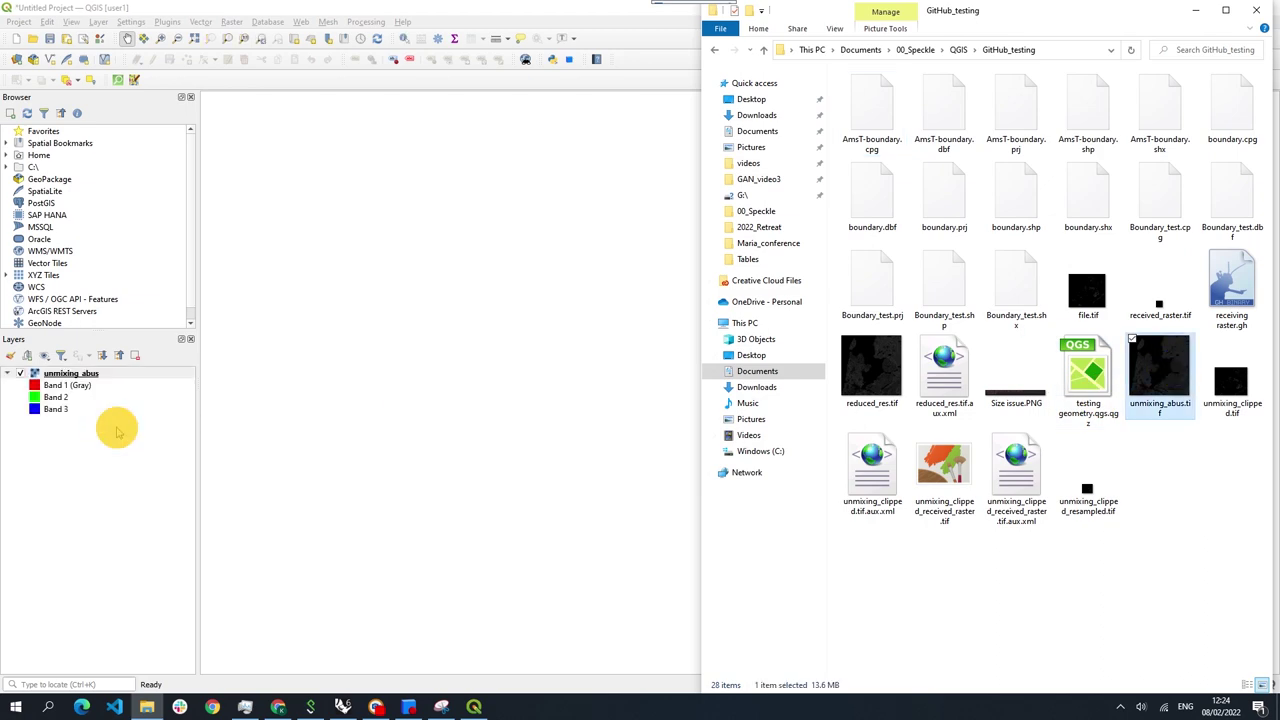
pyautogui.moveTo(667, 575); pyautogui.dragTo(645, 543)
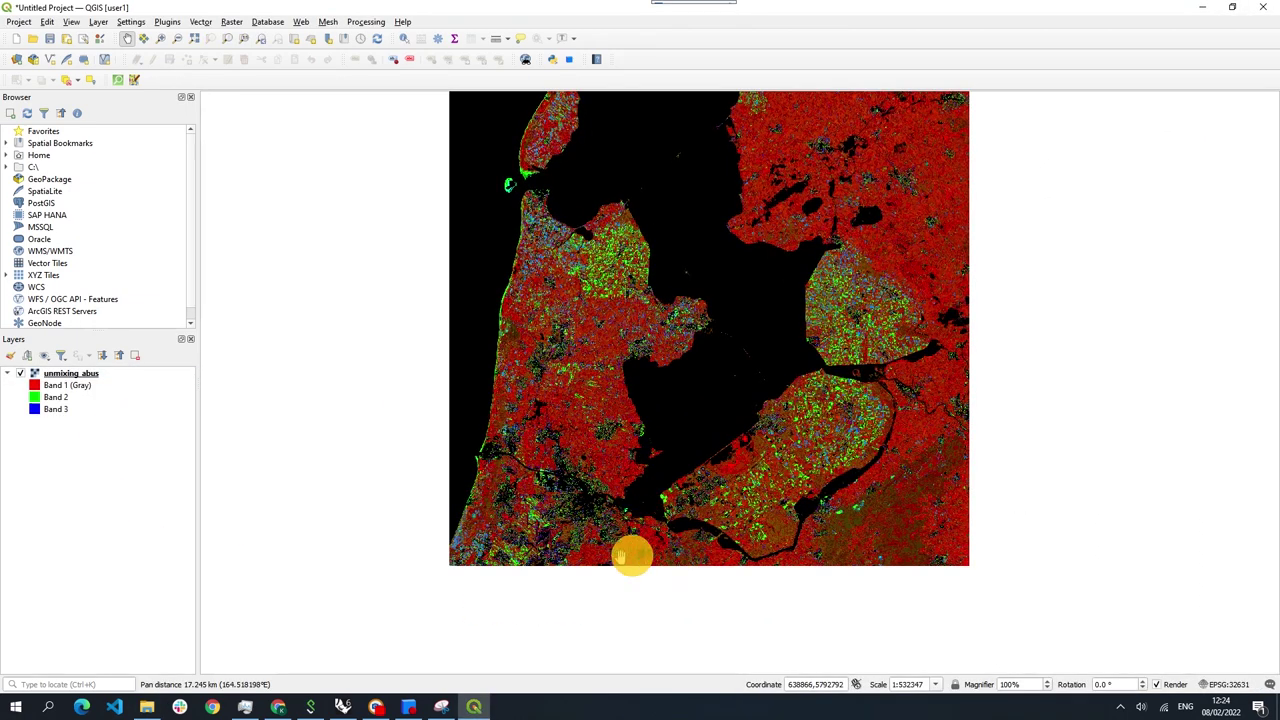
pyautogui.scroll(2, 620, 566)
pyautogui.scroll(2, 609, 284)
pyautogui.moveTo(632, 586)
pyautogui.mouseDown()
pyautogui.moveTo(662, 458)
pyautogui.moveTo(726, 443)
pyautogui.mouseUp()
pyautogui.rightClick(80, 375)
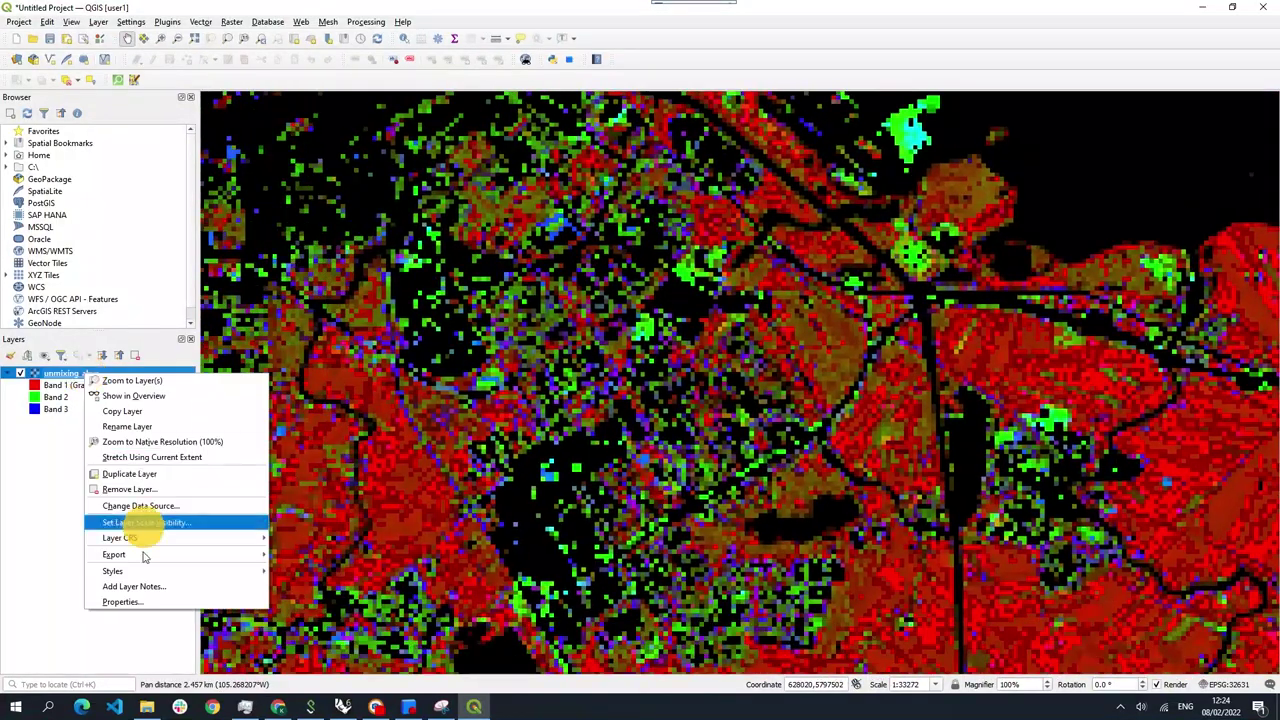
# Step: In the unmixing_abus layer information, check the CRS EPSG:32631 - WGS 84 / UTM zone 31N and extent
pyautogui.click(143, 600)
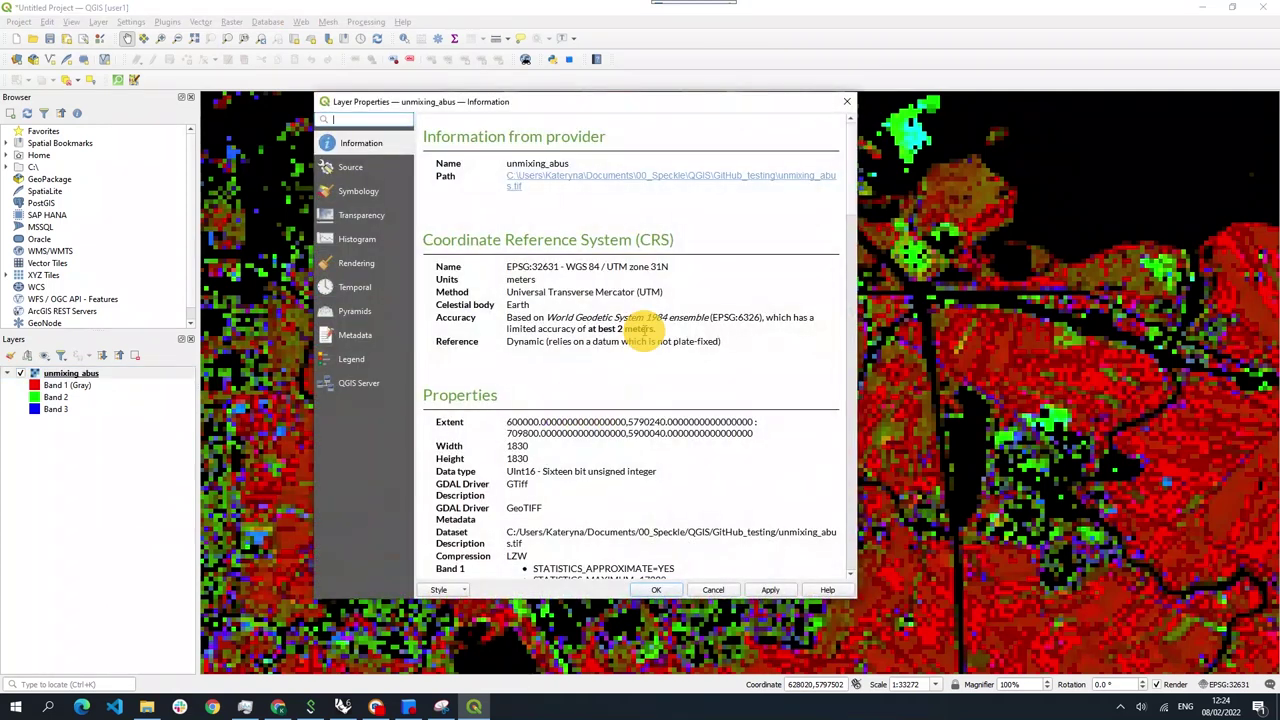
pyautogui.moveTo(676, 266); pyautogui.dragTo(457, 266)
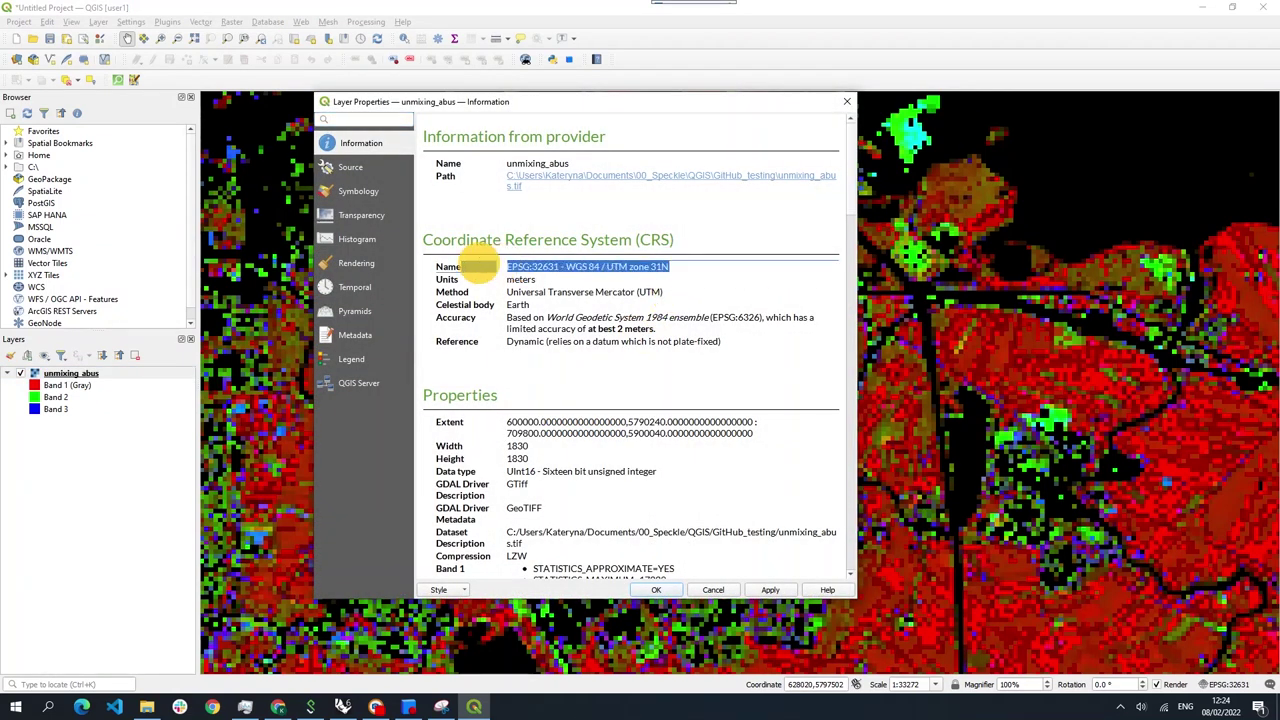
pyautogui.click(510, 268)
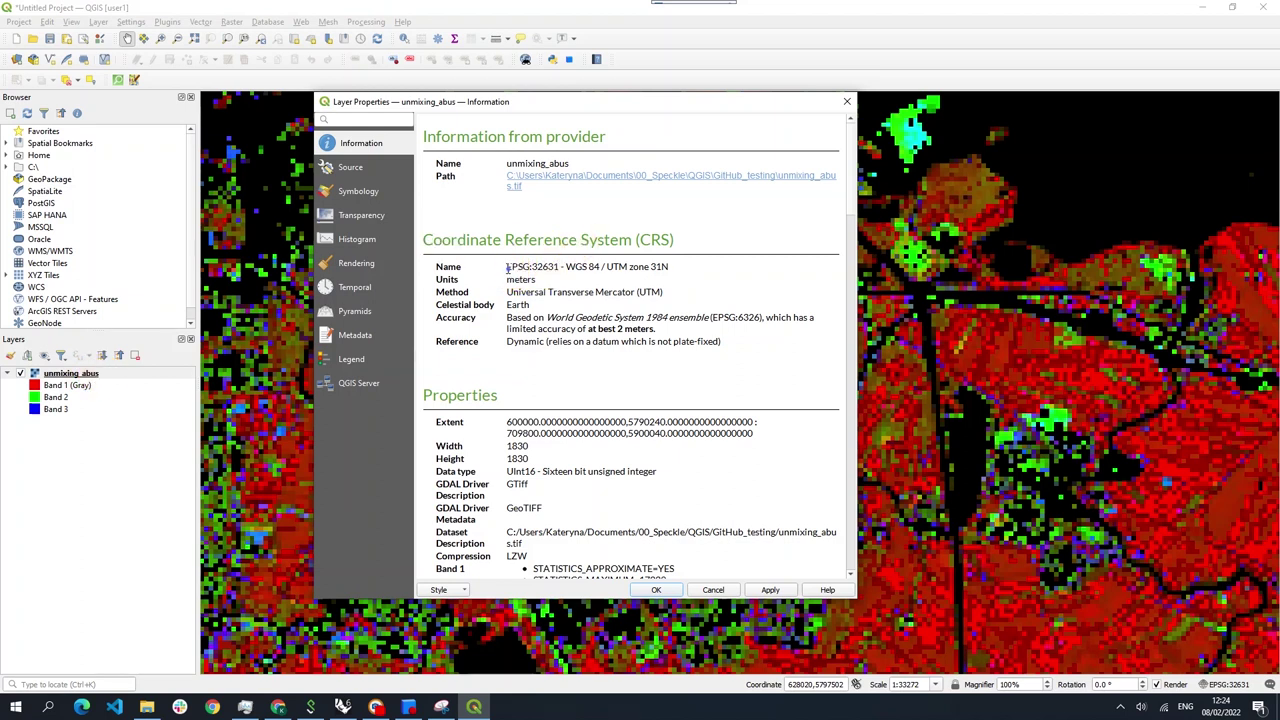
pyautogui.moveTo(507, 267); pyautogui.dragTo(688, 267)
pyautogui.click(697, 288)
pyautogui.scroll(-2, 544, 449)
pyautogui.moveTo(507, 343); pyautogui.dragTo(768, 354)
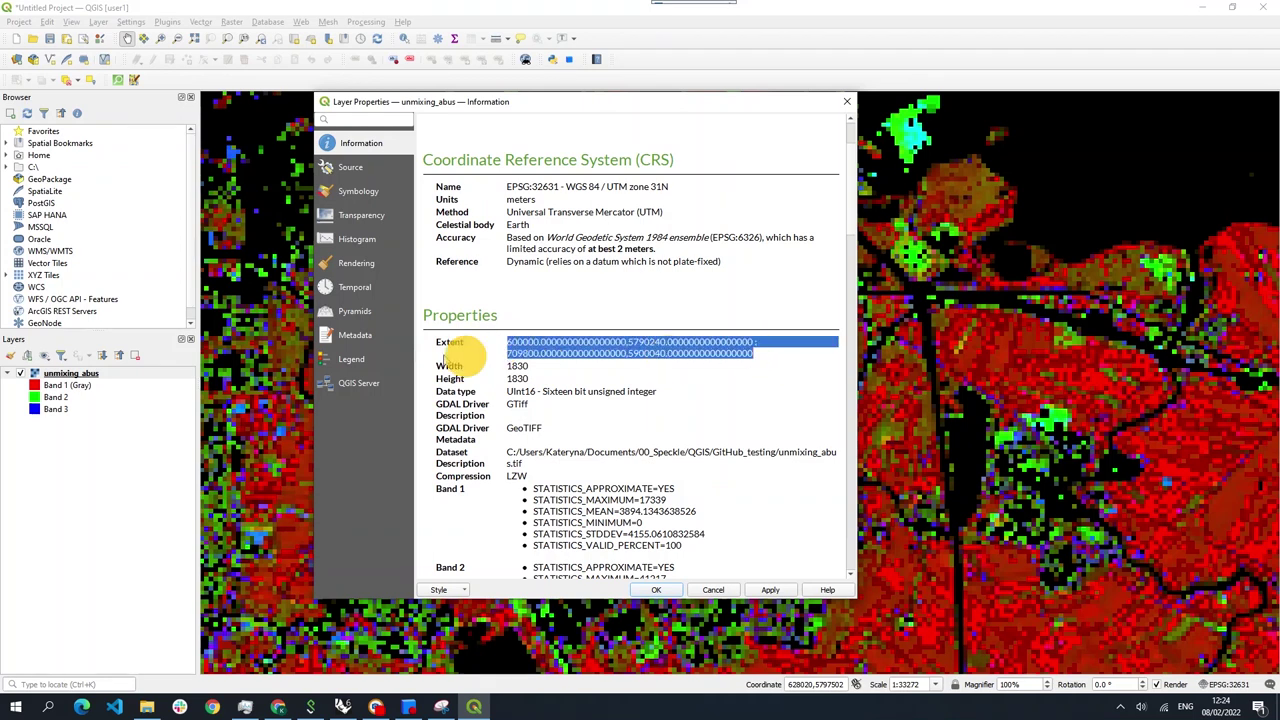
pyautogui.scroll(-1, 811, 366)
pyautogui.click(690, 354)
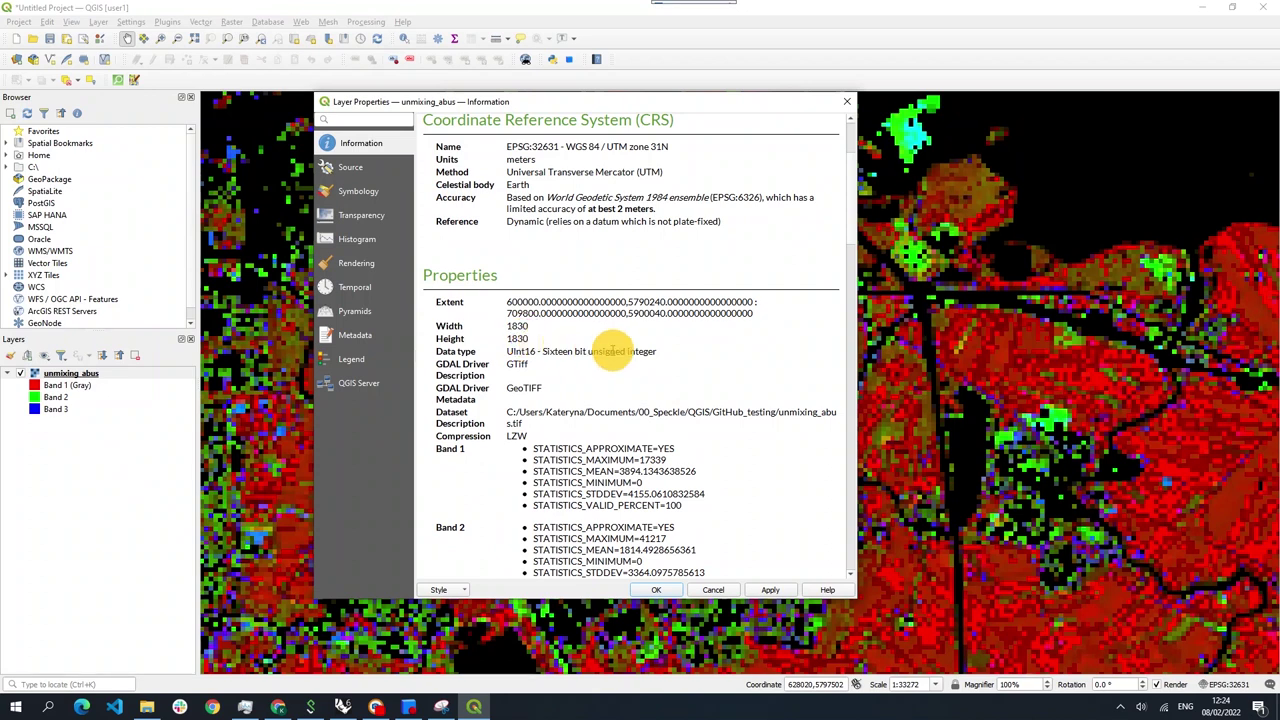
# Step: Review band names Abu_G, Abu_D and Abu_Shade, then cancel the properties without changes
pyautogui.scroll(-1, 606, 373)
pyautogui.scroll(-2, 606, 373)
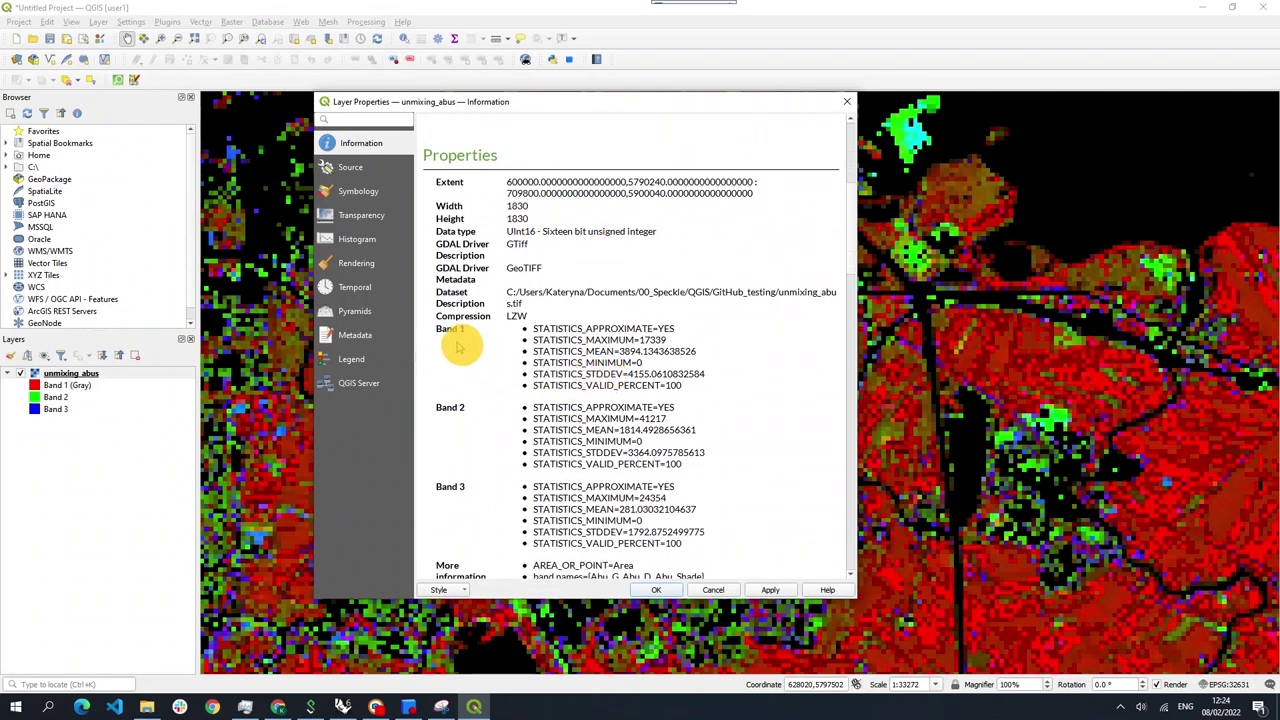
pyautogui.scroll(-2, 480, 346)
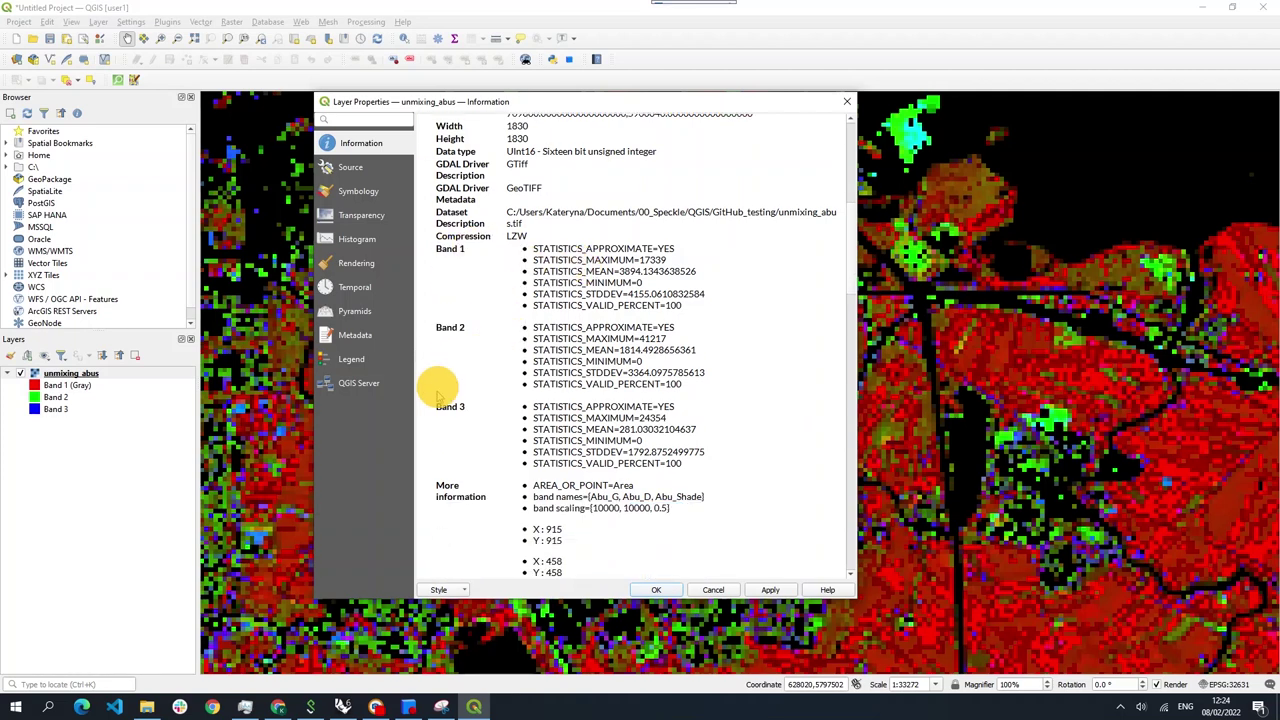
pyautogui.scroll(-2, 530, 410)
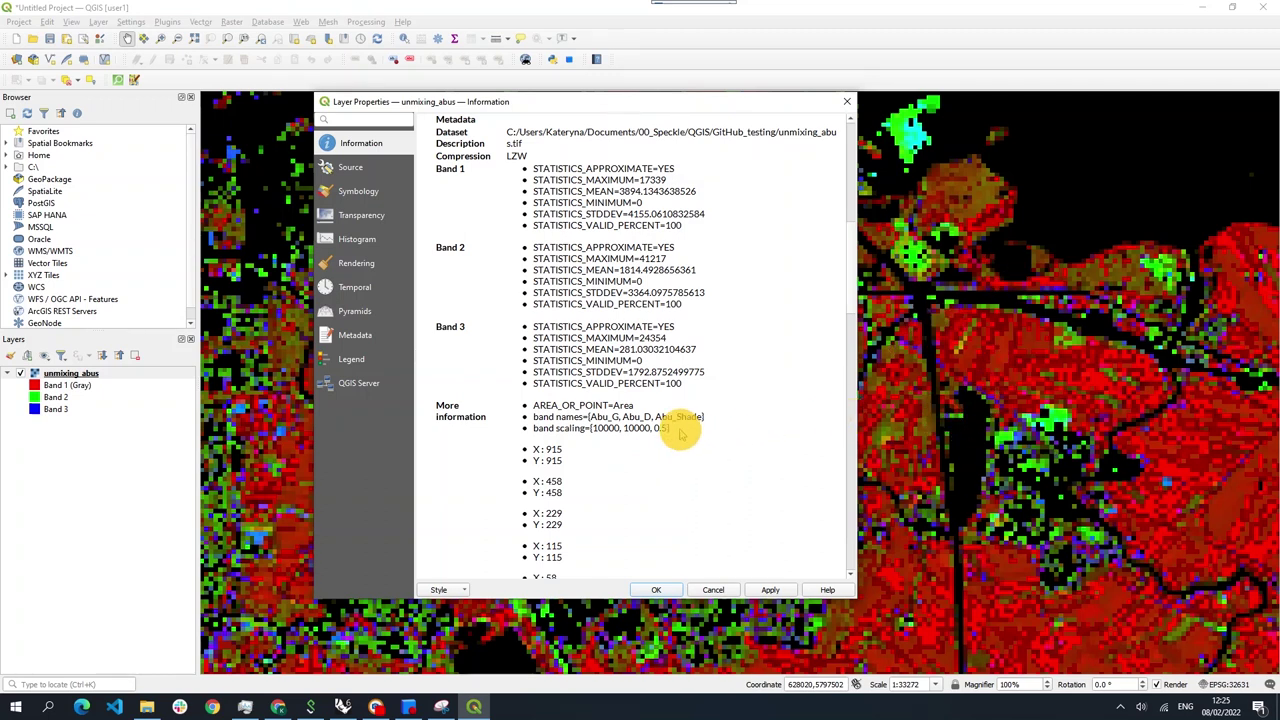
pyautogui.scroll(-1, 688, 456)
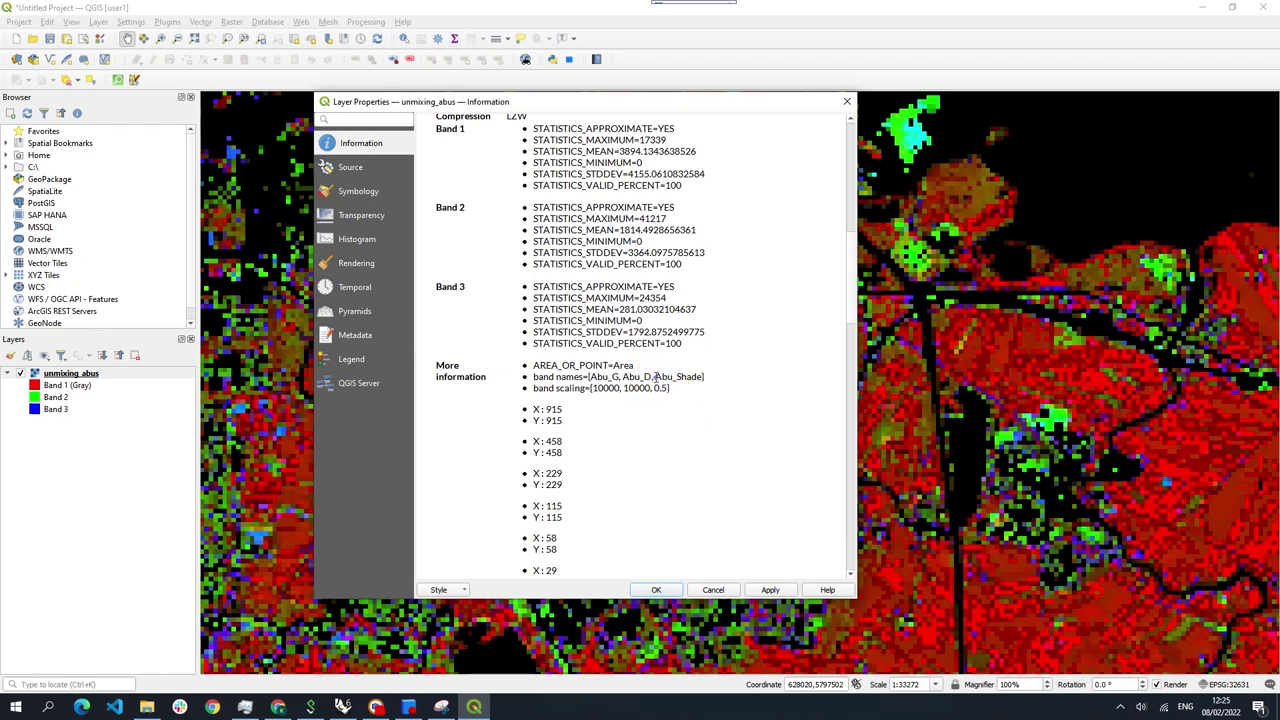
pyautogui.moveTo(658, 376); pyautogui.dragTo(700, 373)
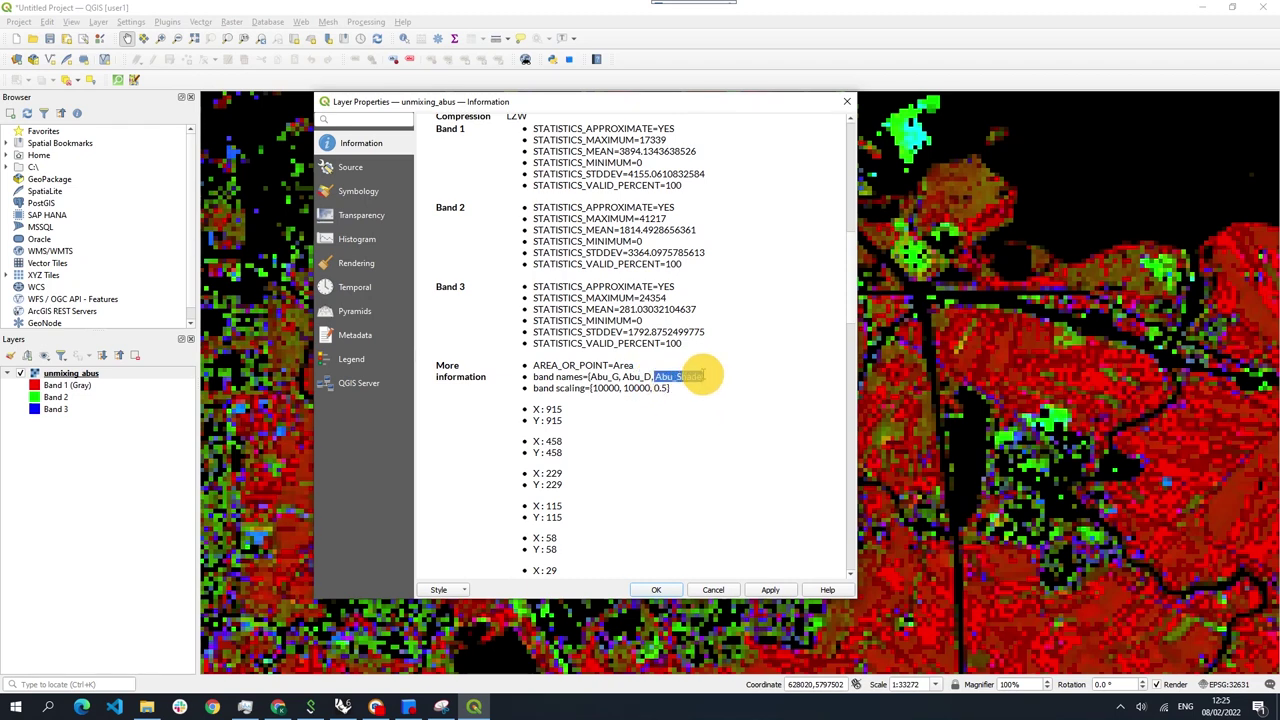
pyautogui.scroll(-2, 688, 378)
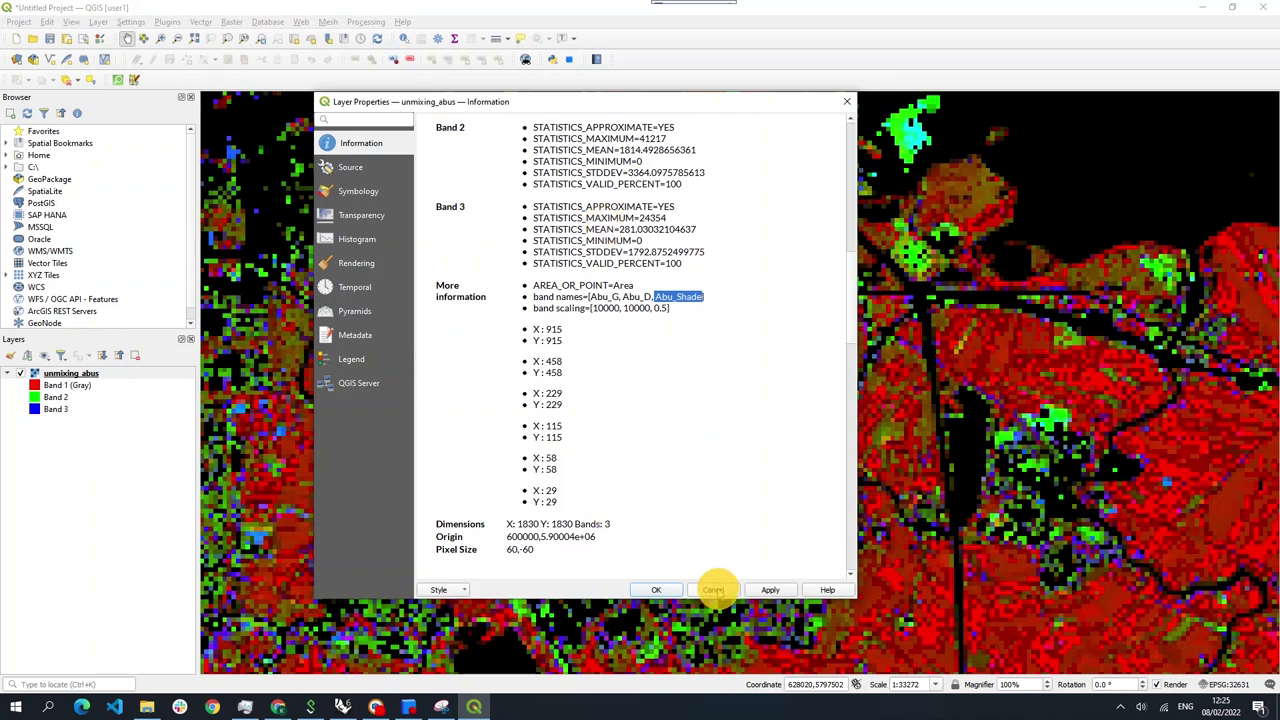
pyautogui.click(713, 590)
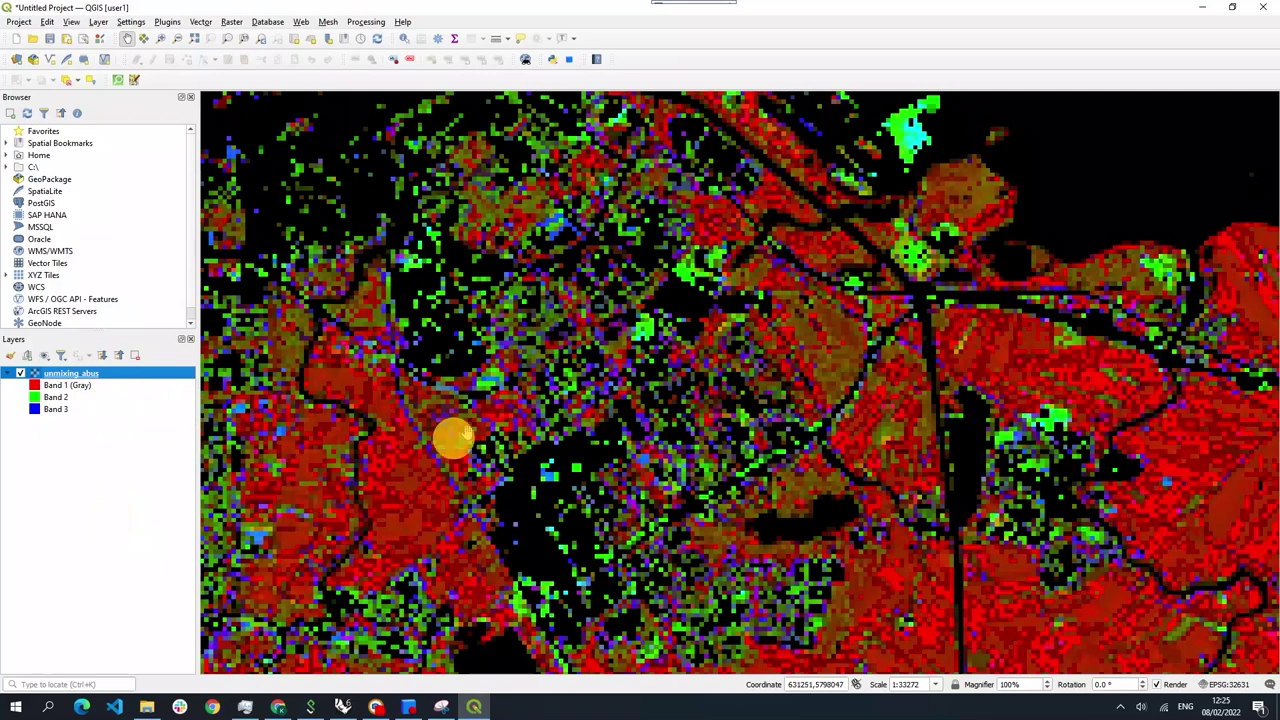
# Step: Show the whole raster, verify its layer CRS is EPSG:32631, and open the project CRS settings
pyautogui.scroll(-5, 450, 440)
pyautogui.scroll(3, 489, 431)
pyautogui.moveTo(590, 354); pyautogui.dragTo(620, 532)
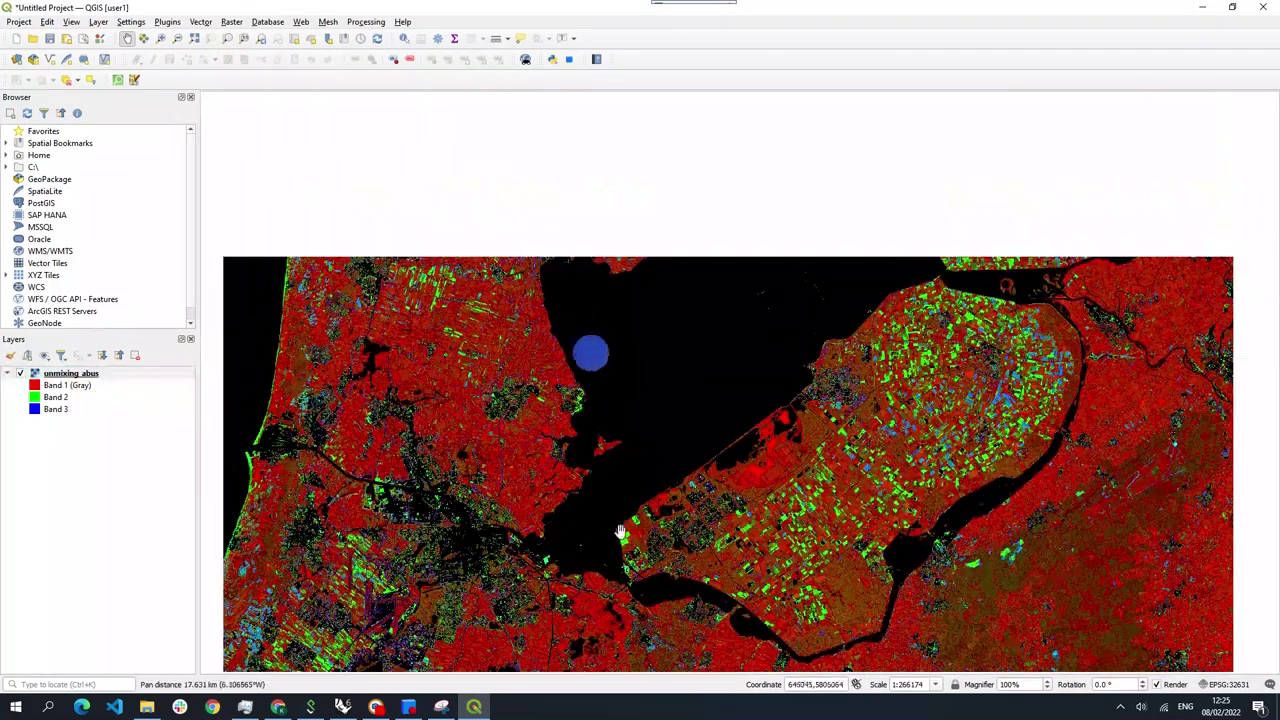
pyautogui.scroll(-1, 620, 532)
pyautogui.moveTo(597, 360); pyautogui.dragTo(594, 391)
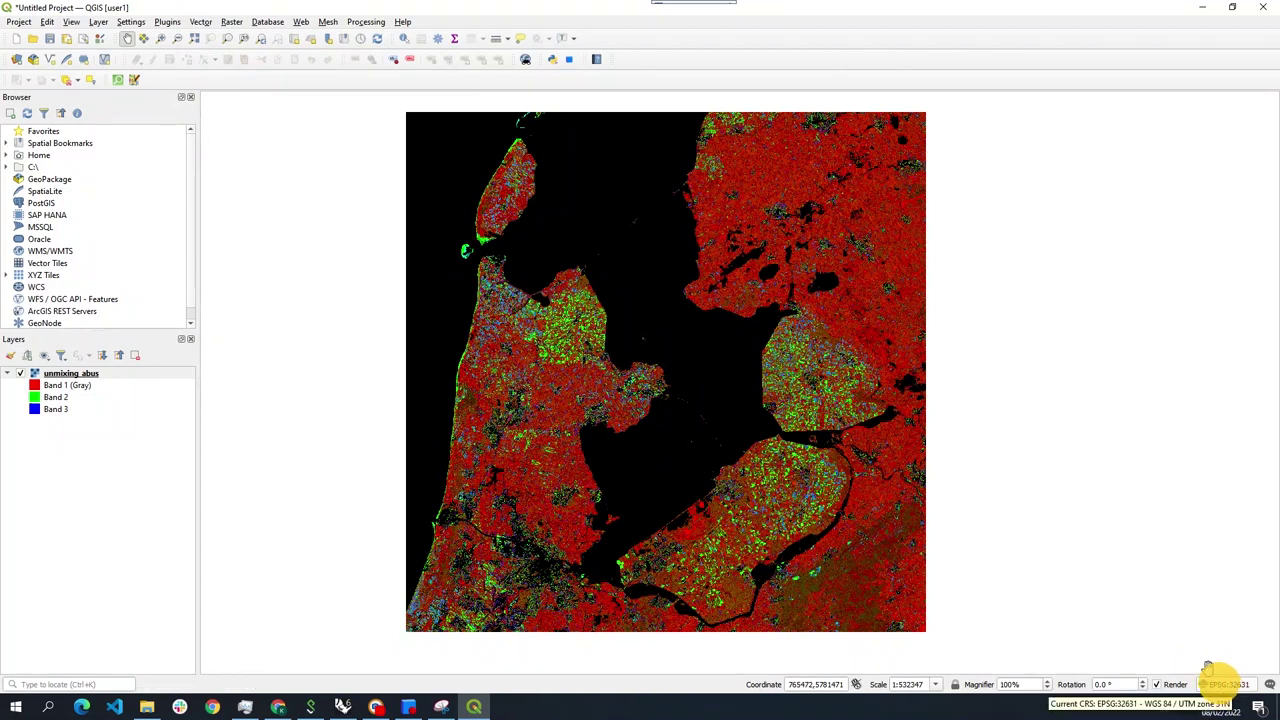
pyautogui.rightClick(78, 373)
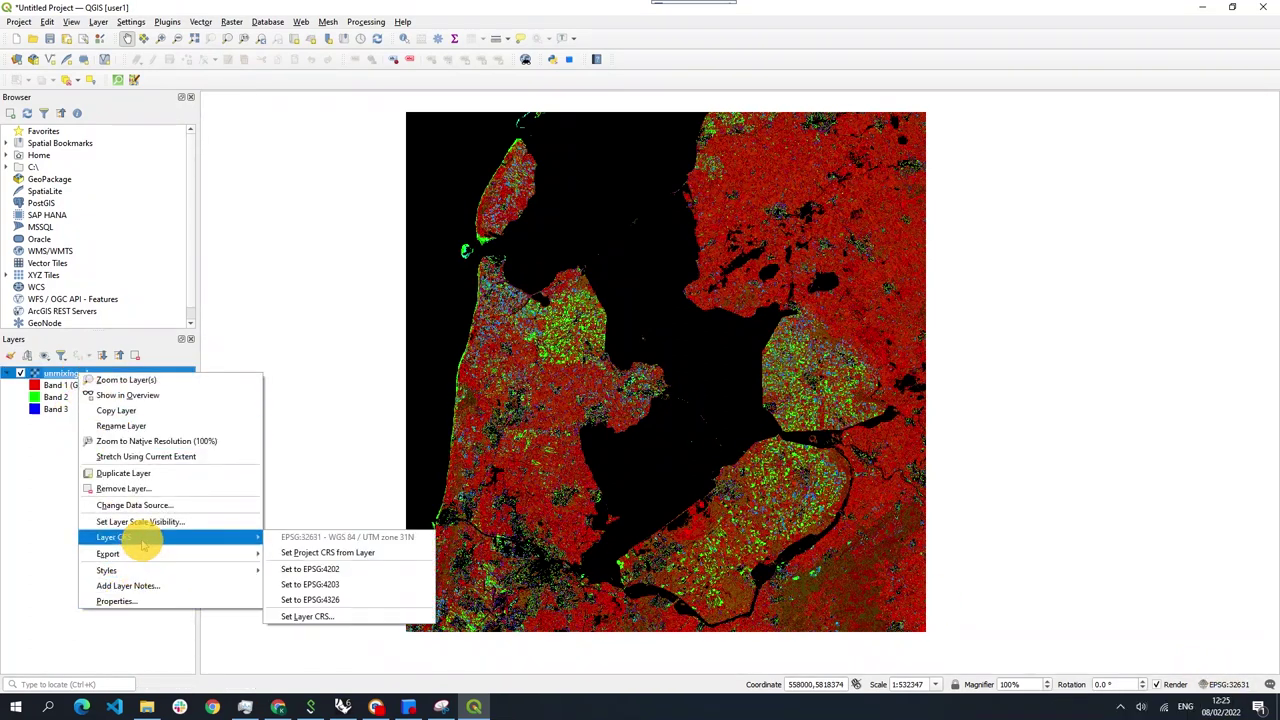
pyautogui.moveTo(114, 537)
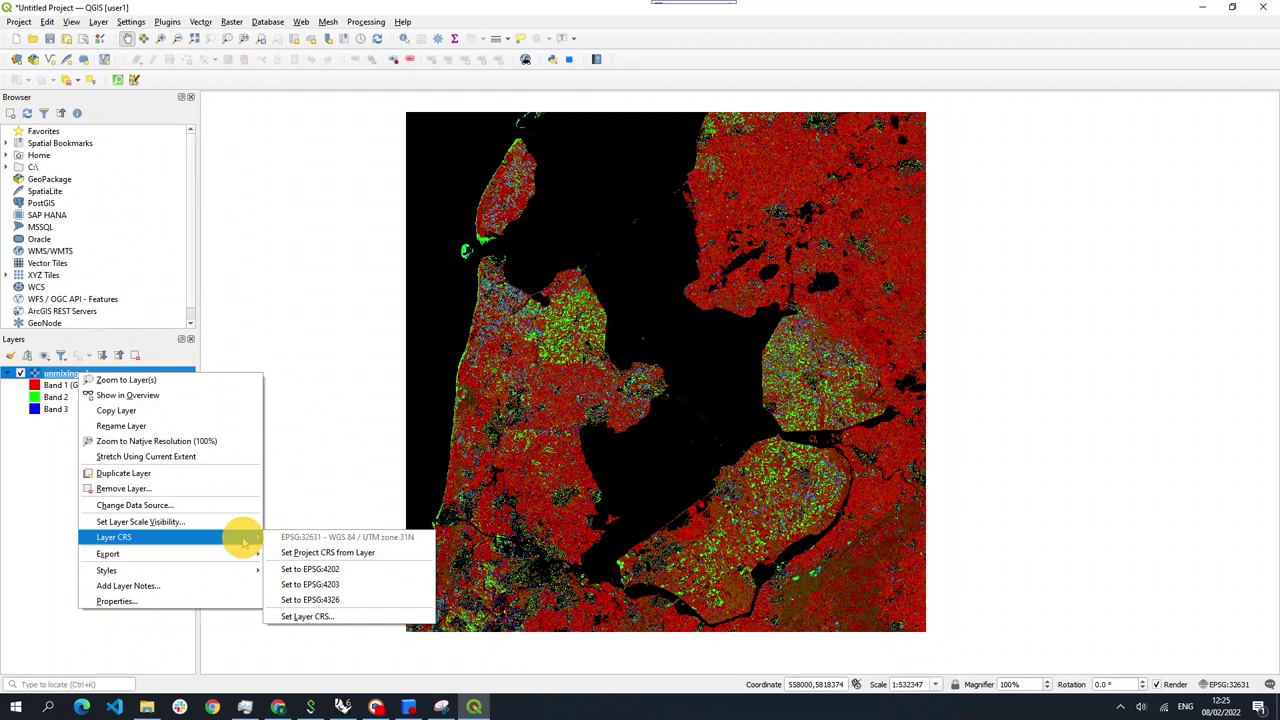
pyautogui.click(8, 492)
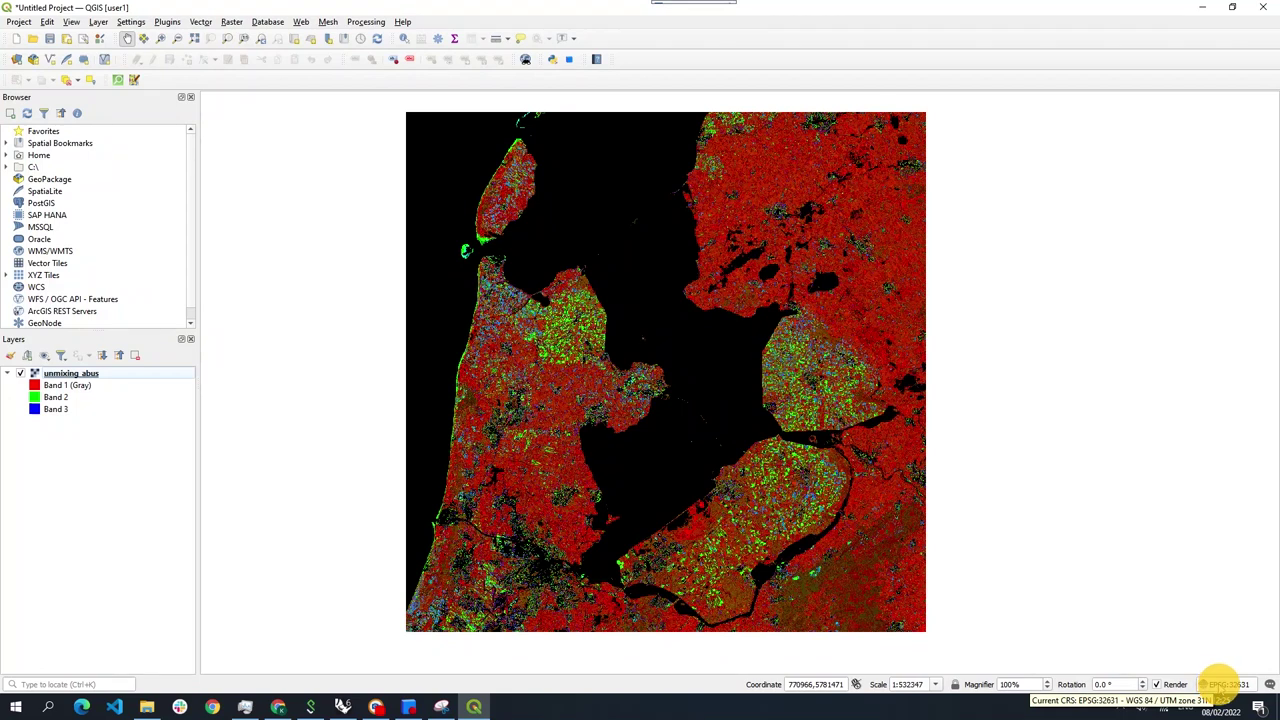
pyautogui.click(1220, 684)
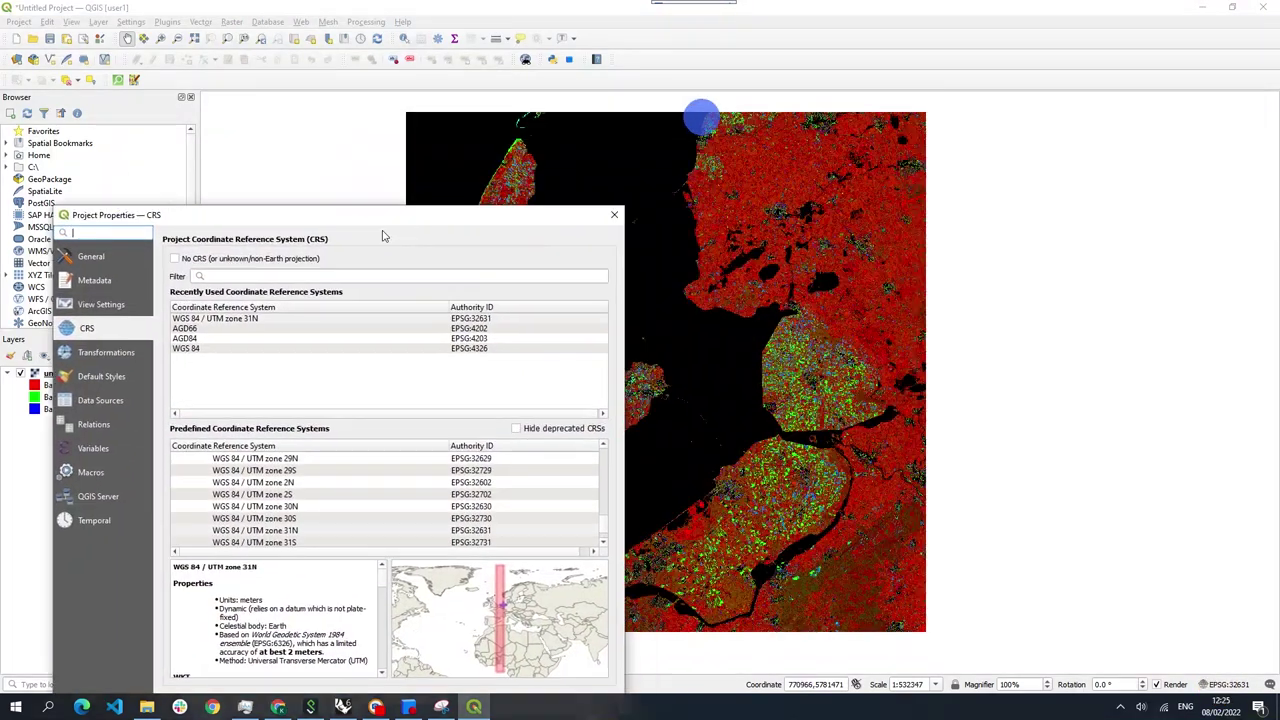
pyautogui.moveTo(702, 120); pyautogui.dragTo(594, 303)
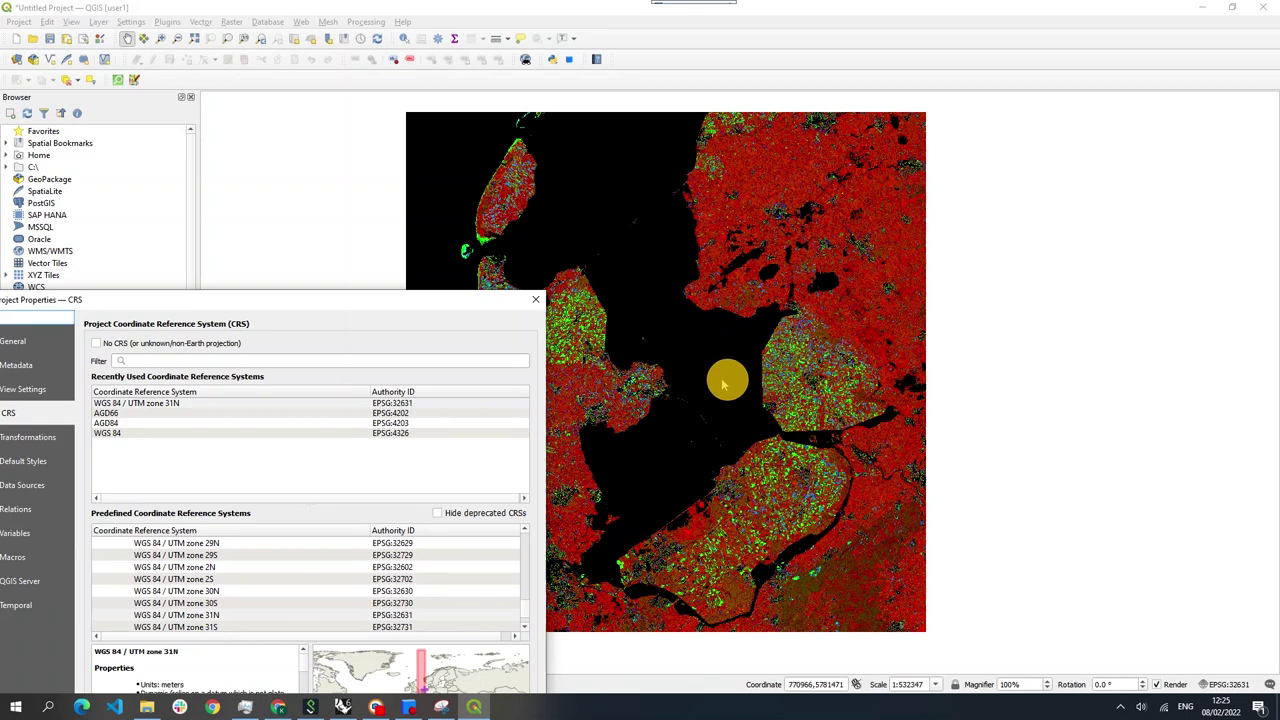
pyautogui.moveTo(391, 300); pyautogui.dragTo(1006, 151)
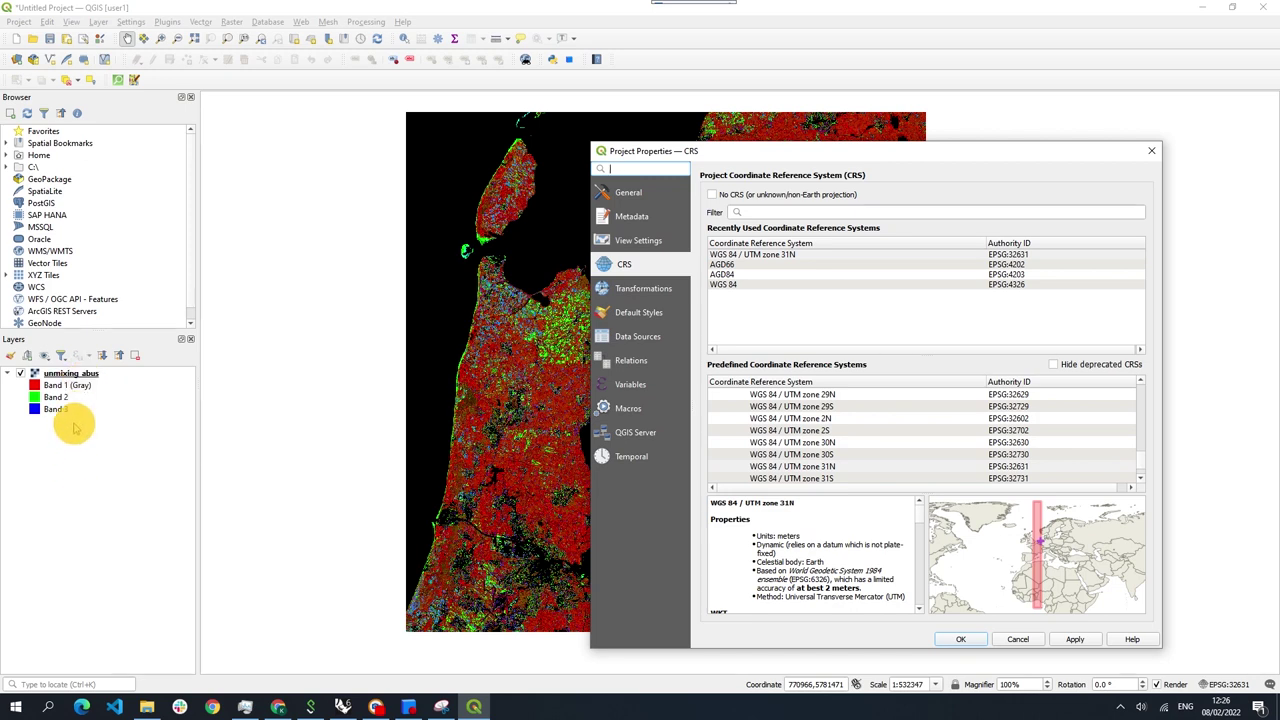
pyautogui.moveTo(791, 155)
pyautogui.mouseDown()
pyautogui.moveTo(1091, 154)
pyautogui.moveTo(968, 178)
pyautogui.moveTo(505, 172)
pyautogui.mouseUp()
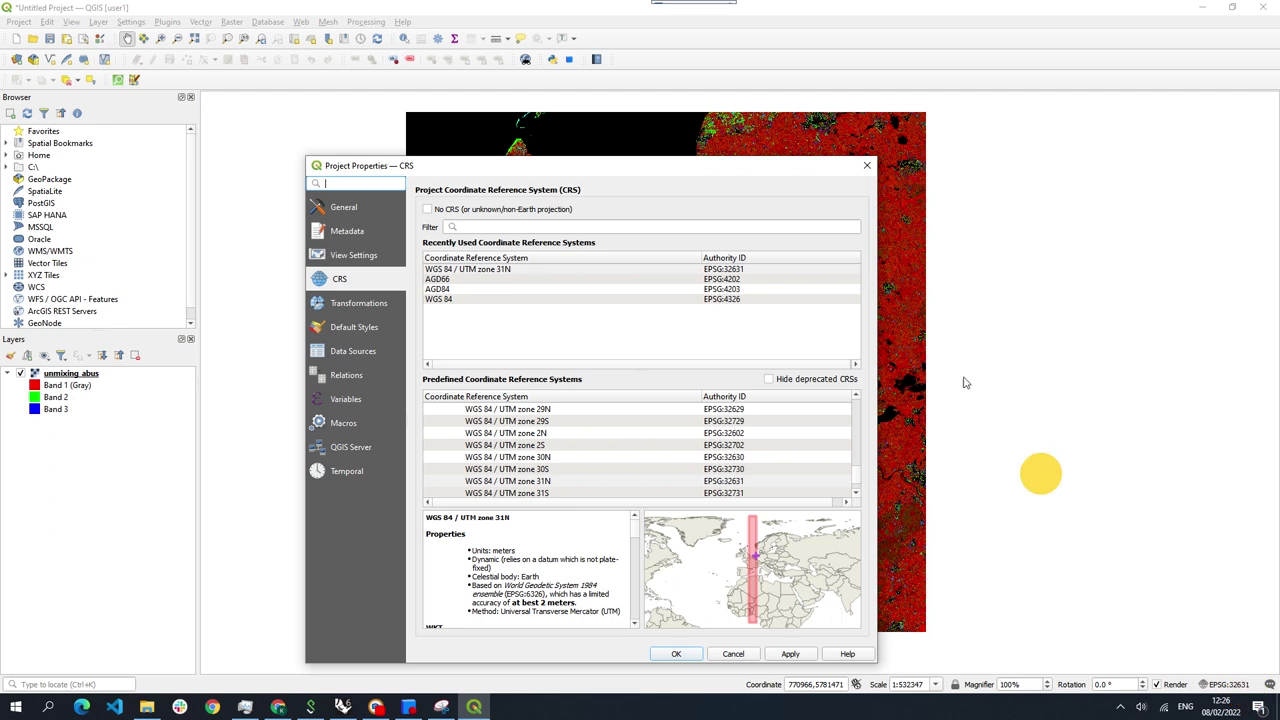
pyautogui.moveTo(703, 168); pyautogui.dragTo(700, 111)
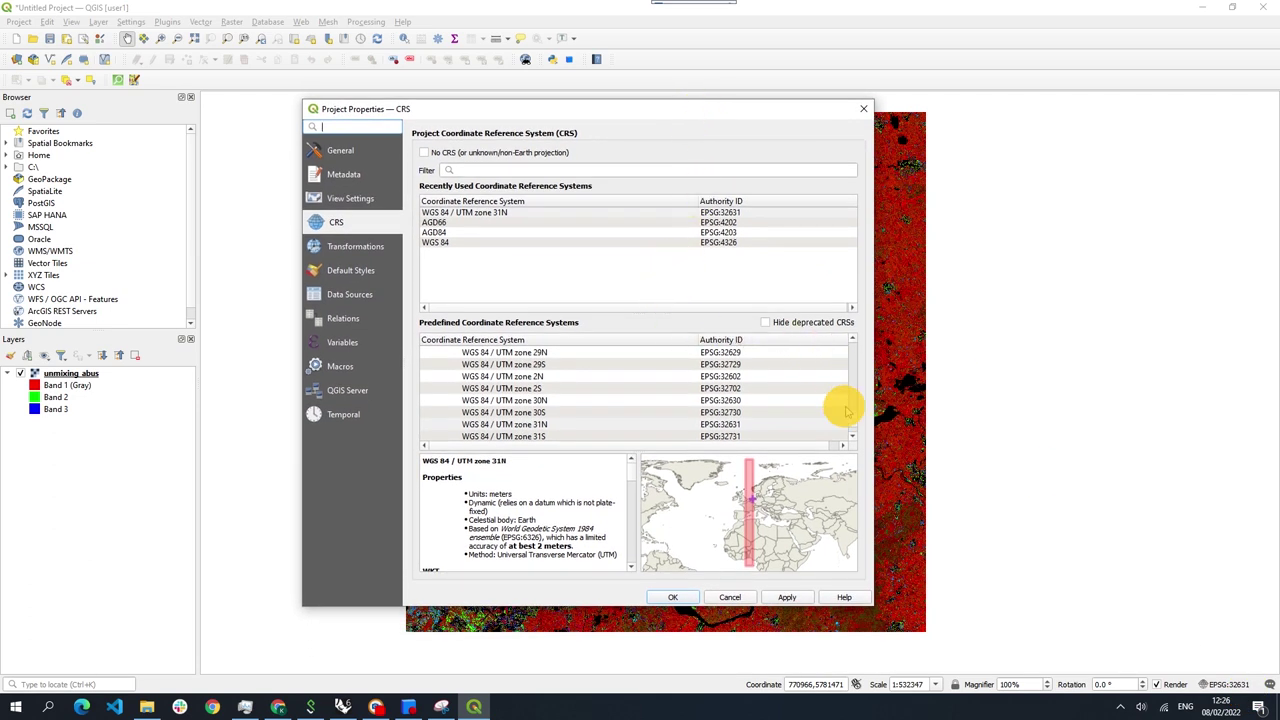
pyautogui.scroll(15, 856, 422)
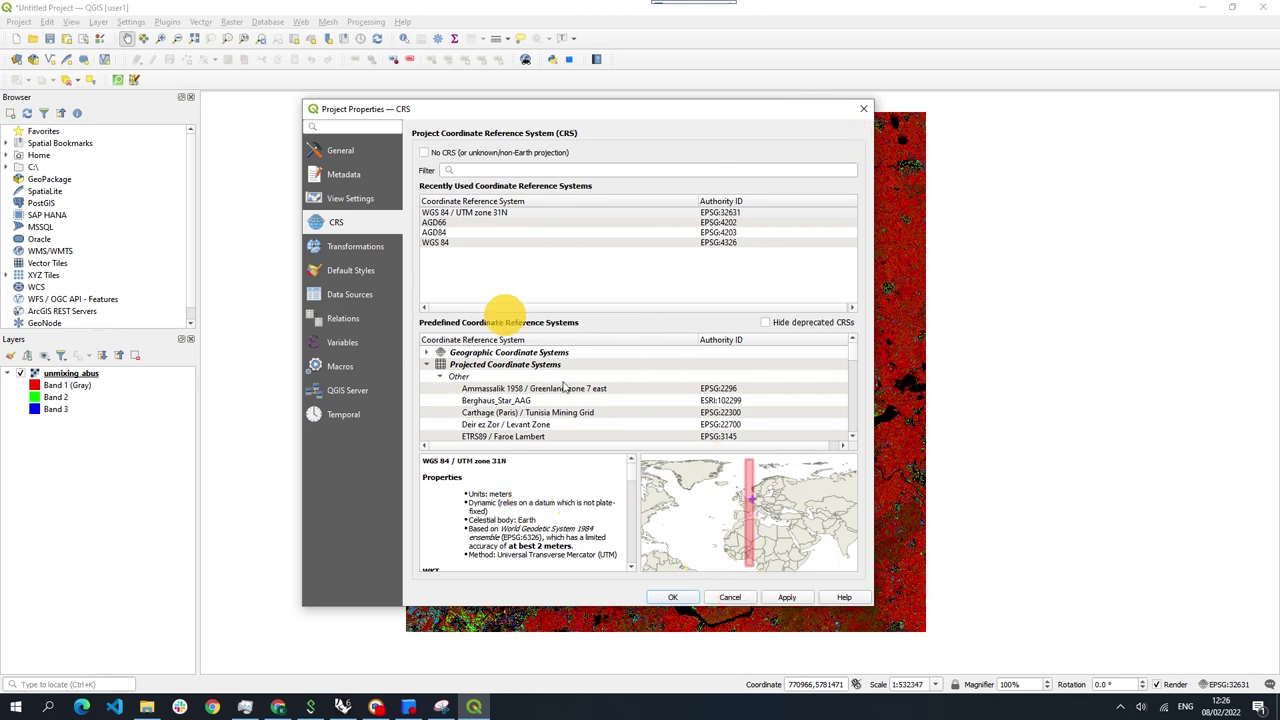
pyautogui.moveTo(690, 108)
pyautogui.mouseDown()
pyautogui.moveTo(1278, 204)
pyautogui.moveTo(808, 157)
pyautogui.moveTo(866, 143)
pyautogui.mouseUp()
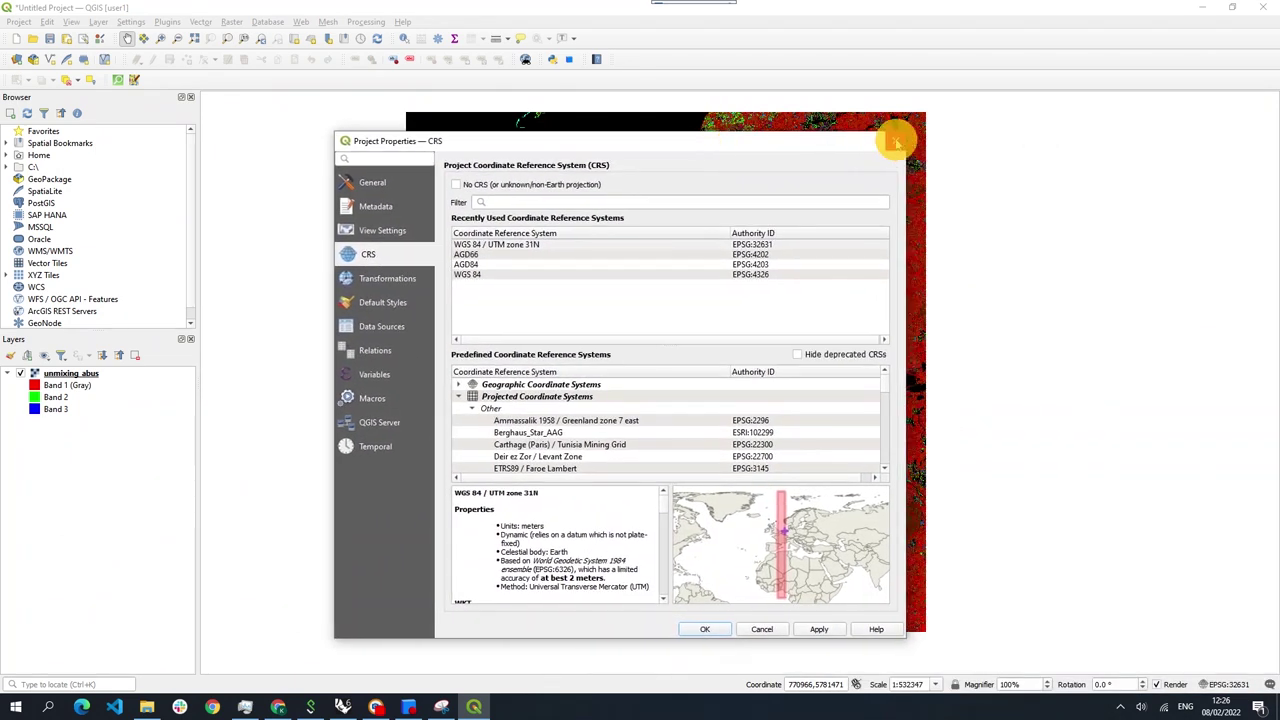
pyautogui.click(895, 142)
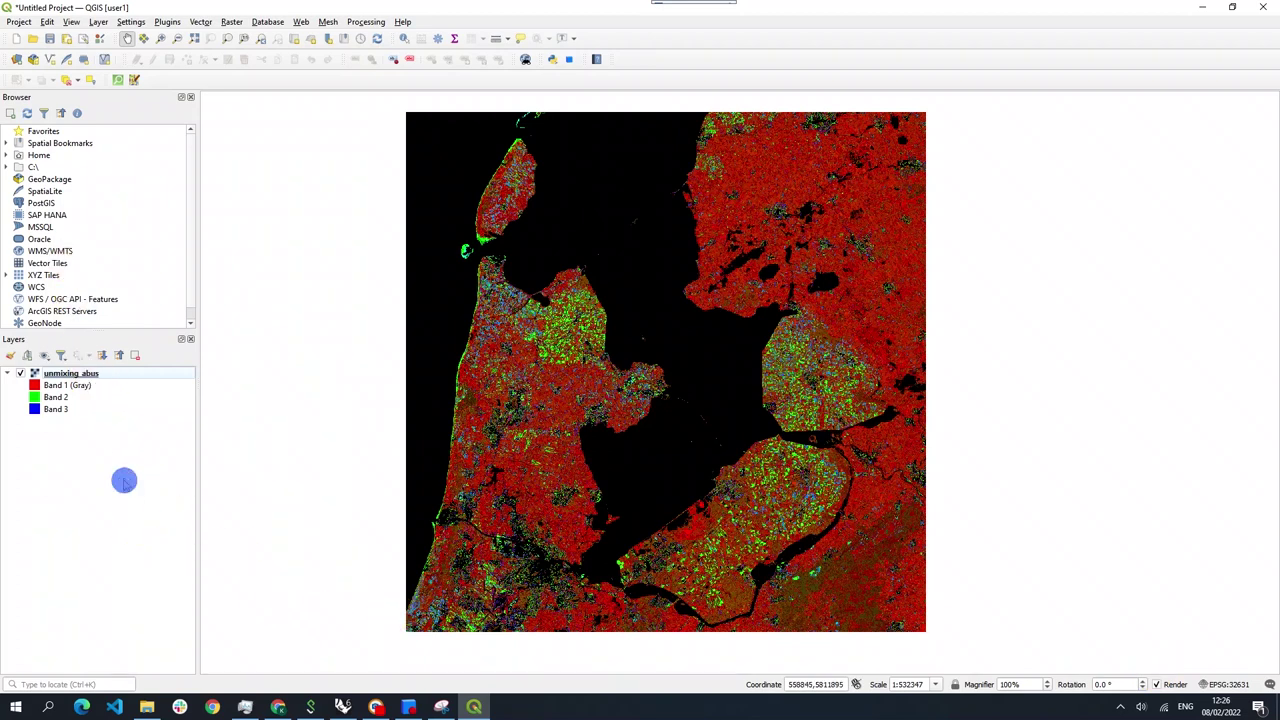
# Step: Remove the unmixing_abus raster layer from the project
pyautogui.click(88, 373)
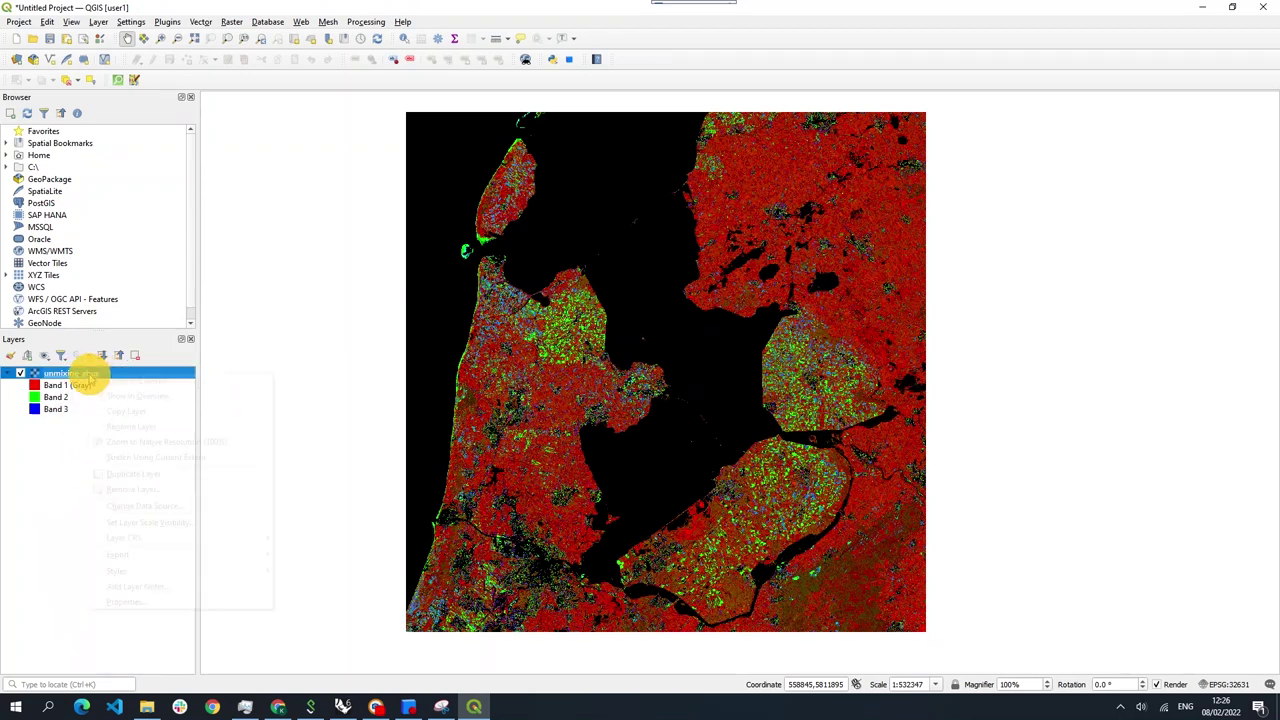
pyautogui.rightClick(89, 373)
pyautogui.click(133, 489)
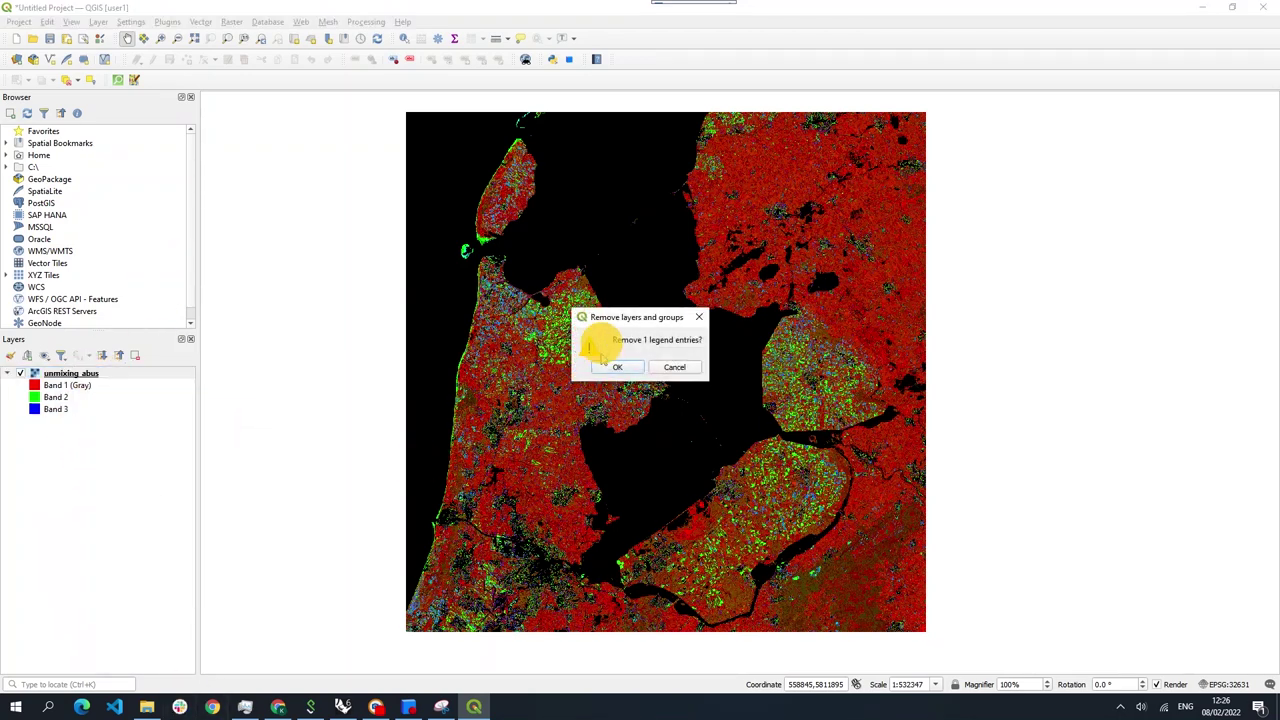
pyautogui.click(597, 372)
# Step: Add boundary.shp and unmixing_abus.tif from the GitHub_testing folder and adjust the map view
pyautogui.click(146, 707)
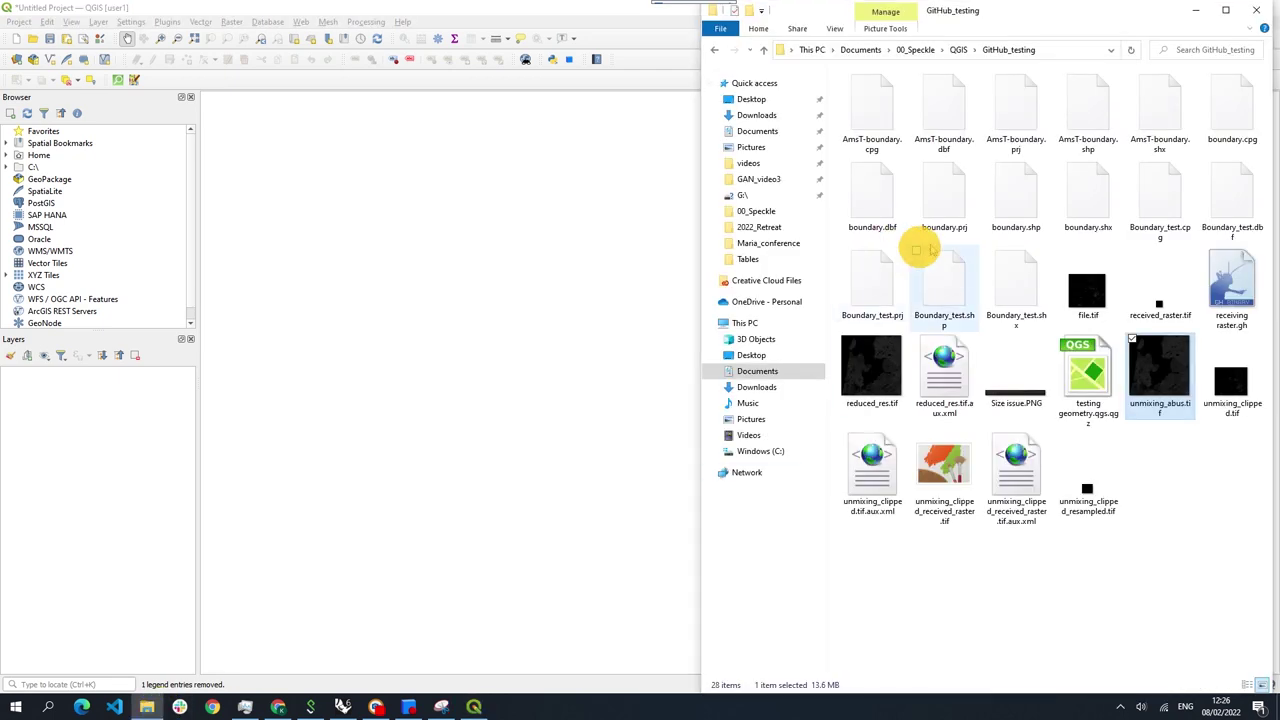
pyautogui.moveTo(1025, 204); pyautogui.dragTo(135, 580)
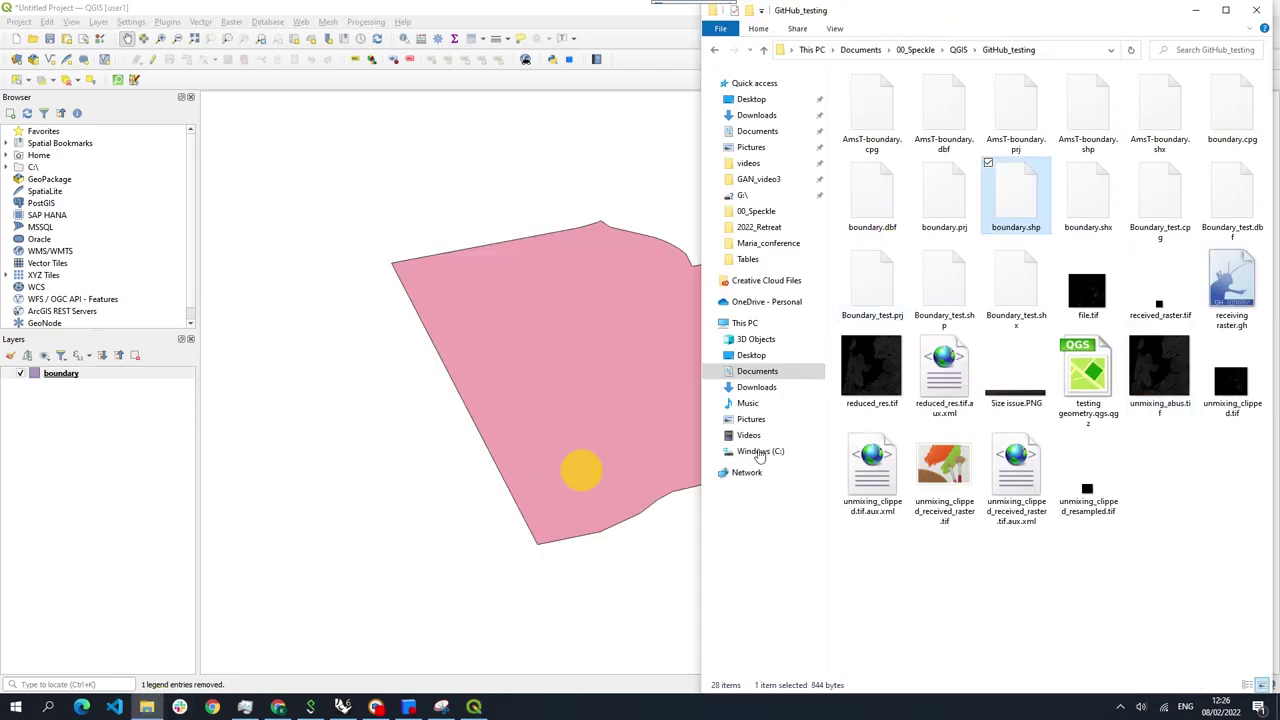
pyautogui.moveTo(1160, 368); pyautogui.dragTo(57, 468)
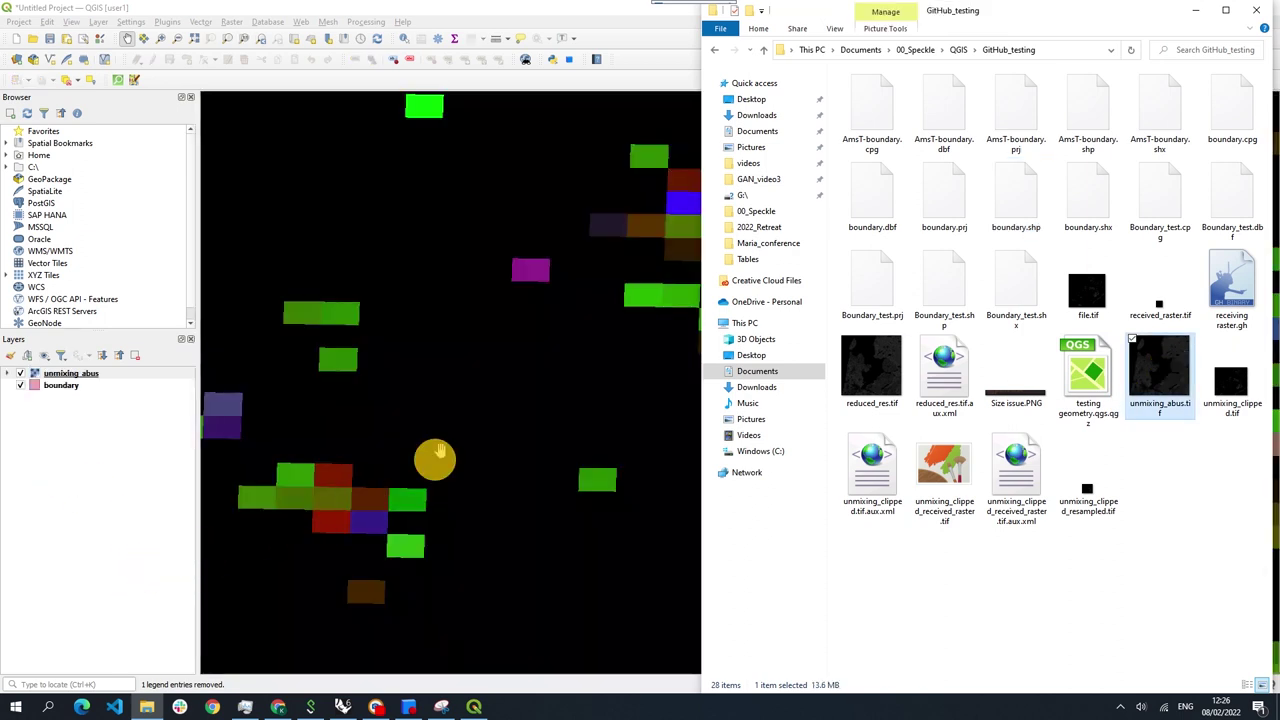
pyautogui.click(436, 458)
pyautogui.scroll(-5, 449, 449)
pyautogui.scroll(4, 566, 417)
pyautogui.scroll(-2, 566, 443)
pyautogui.scroll(2, 569, 442)
pyautogui.scroll(-2, 585, 480)
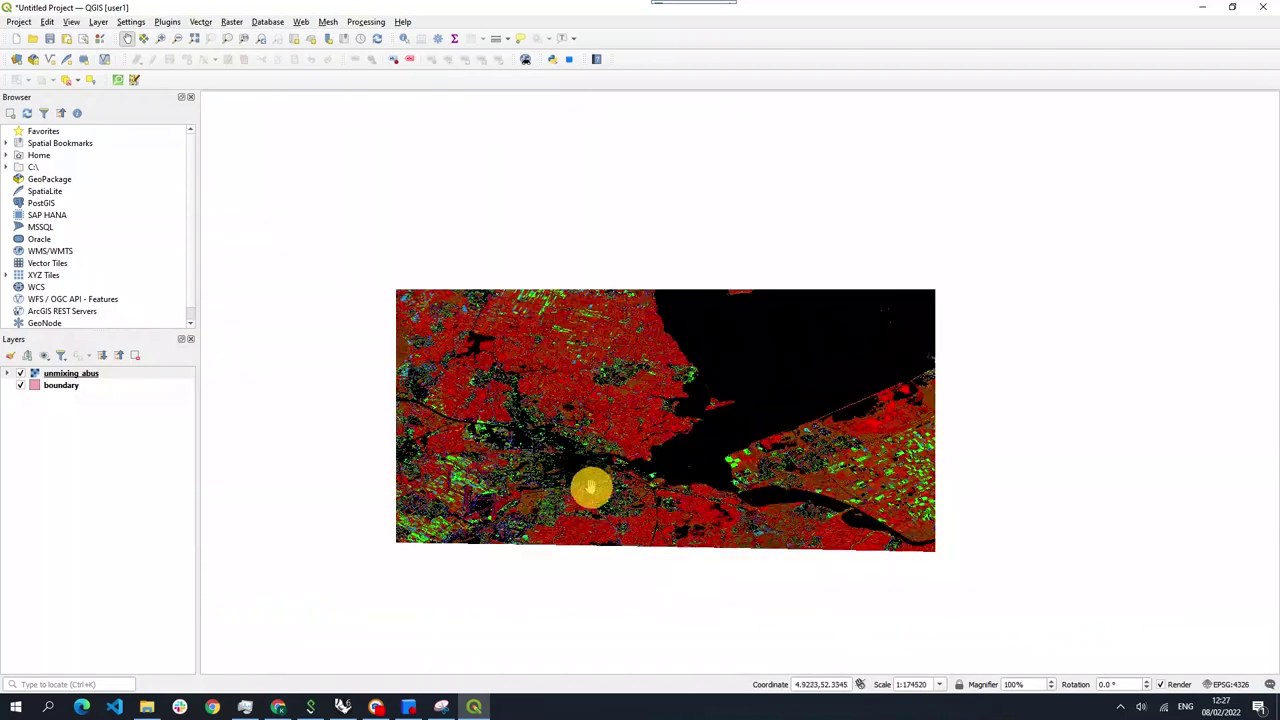
pyautogui.scroll(2, 681, 374)
pyautogui.moveTo(681, 374); pyautogui.dragTo(606, 466)
pyautogui.scroll(-2, 606, 462)
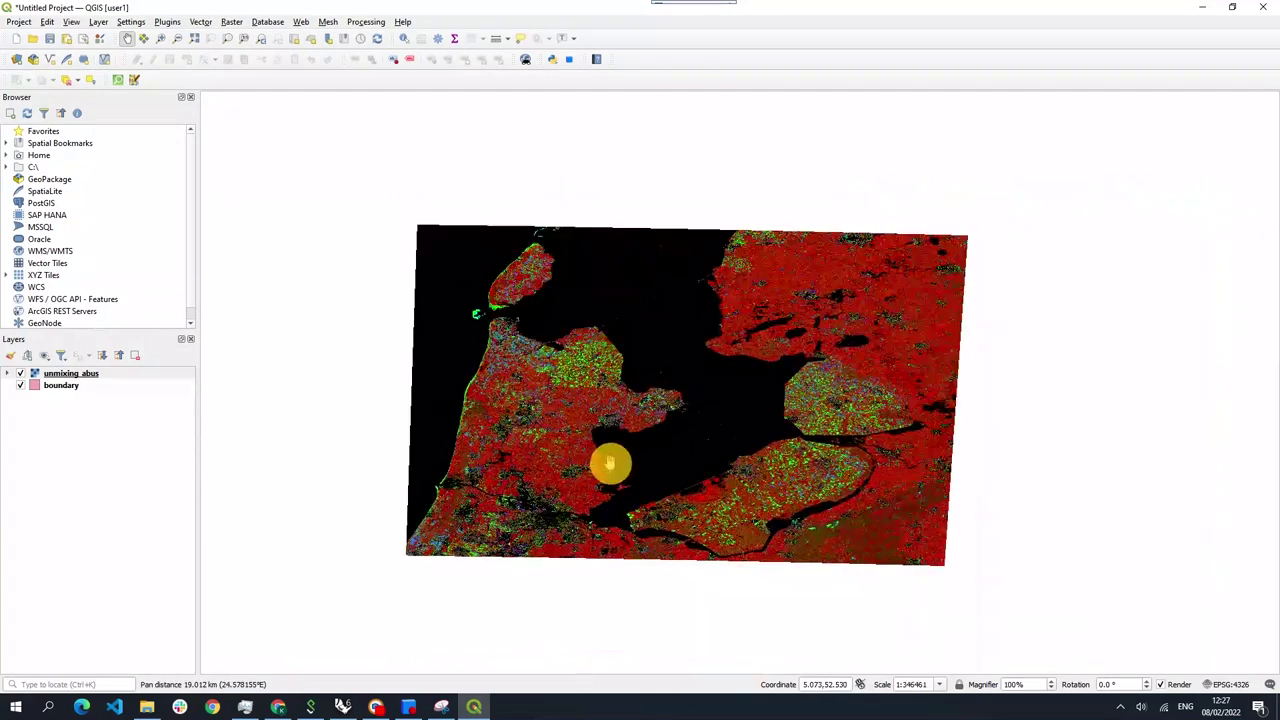
pyautogui.scroll(2, 602, 449)
pyautogui.scroll(-2, 684, 473)
# Step: Inspect the project CRS settings, then close them
pyautogui.click(1229, 684)
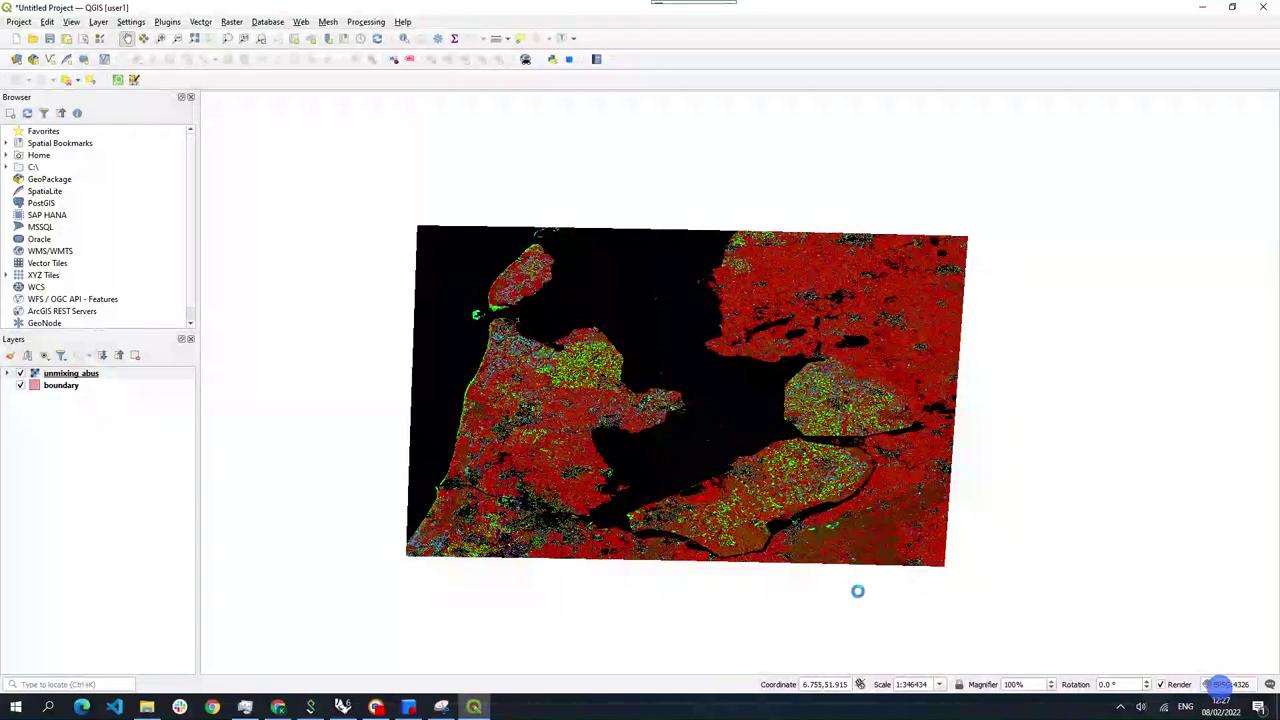
pyautogui.moveTo(573, 141); pyautogui.dragTo(821, 116)
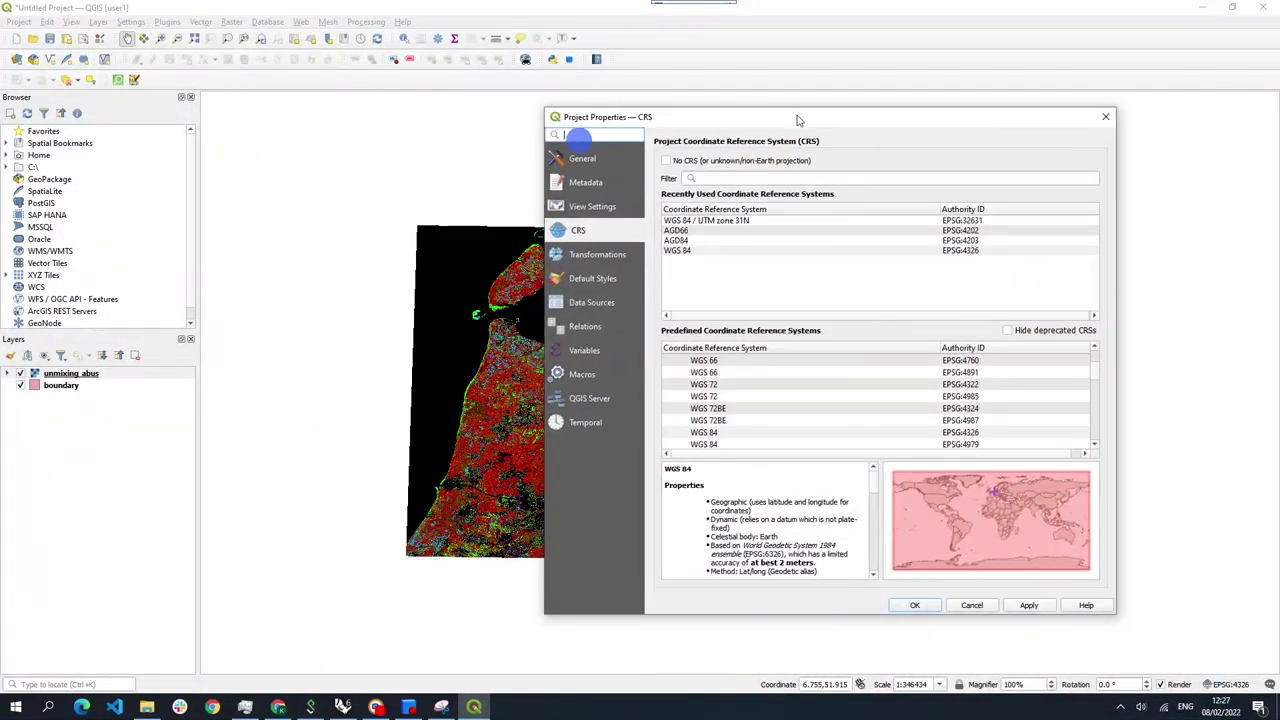
pyautogui.scroll(5, 770, 420)
pyautogui.scroll(5, 772, 440)
pyautogui.scroll(5, 775, 445)
pyautogui.click(1146, 117)
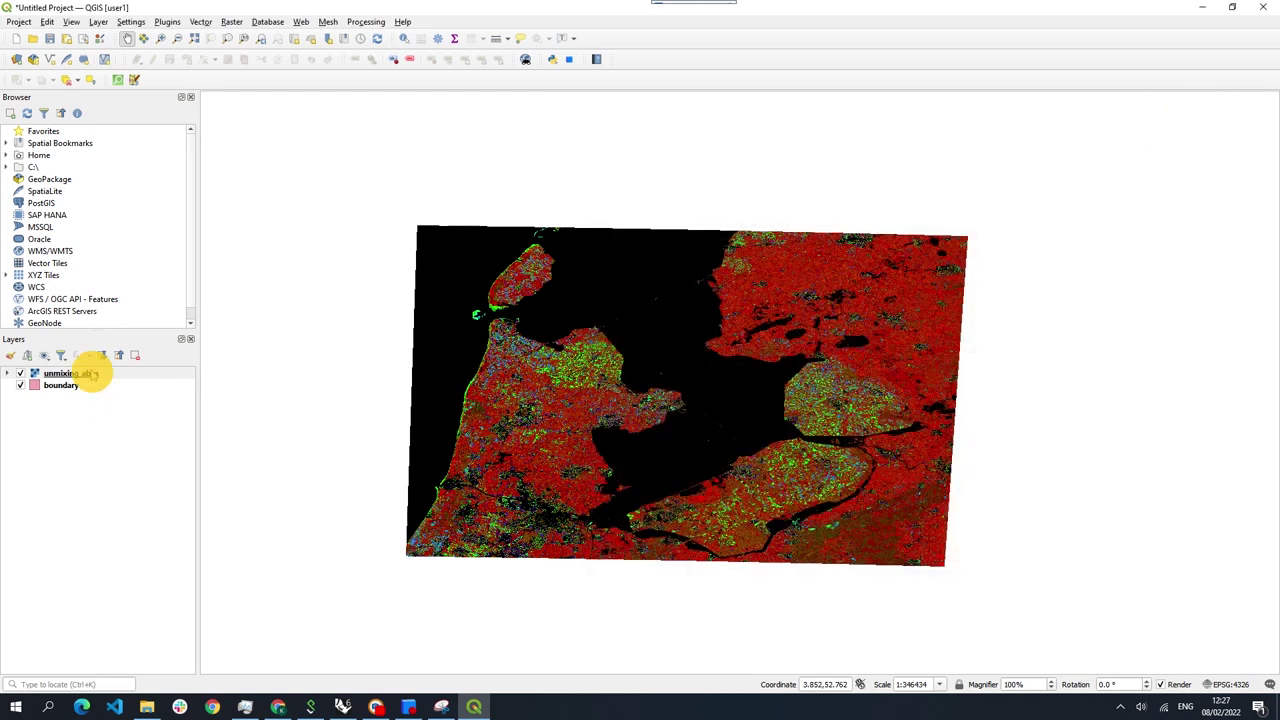
# Step: Remove both the unmixing_abus and boundary layers from the project
pyautogui.click(92, 374)
pyautogui.rightClick(92, 374)
pyautogui.click(134, 485)
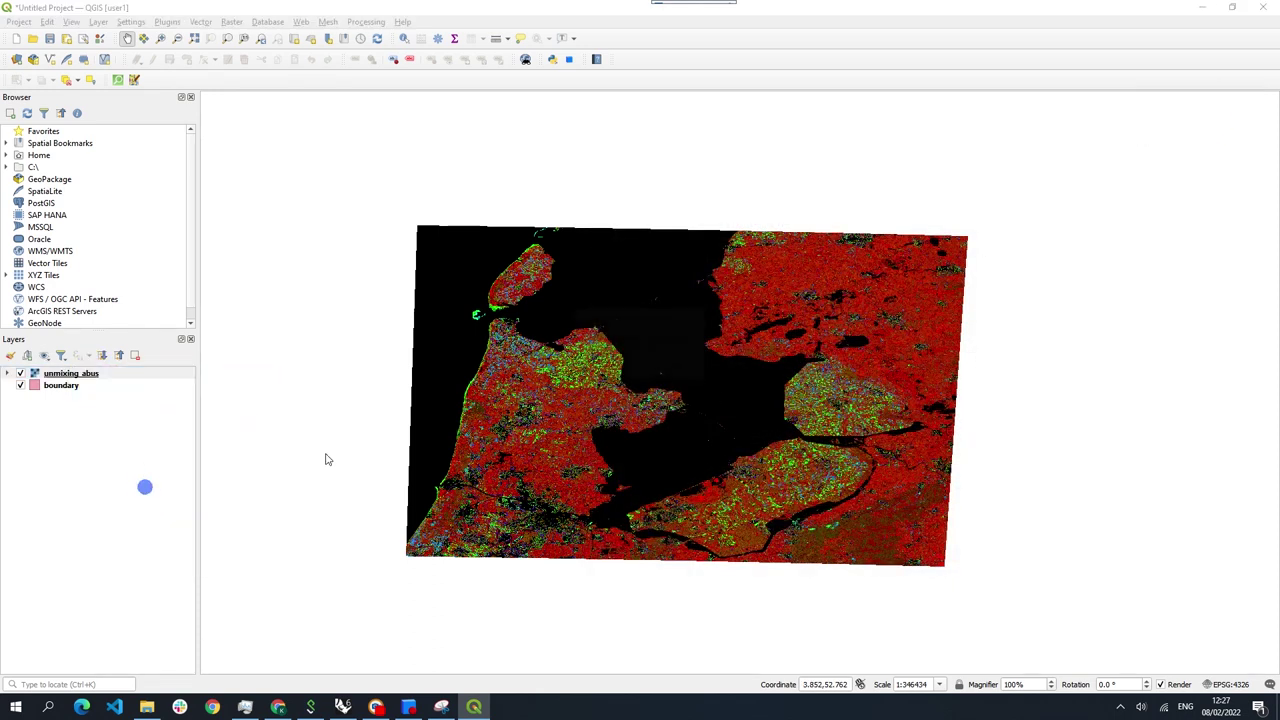
pyautogui.click(609, 372)
pyautogui.click(74, 372)
pyautogui.rightClick(75, 373)
pyautogui.click(122, 506)
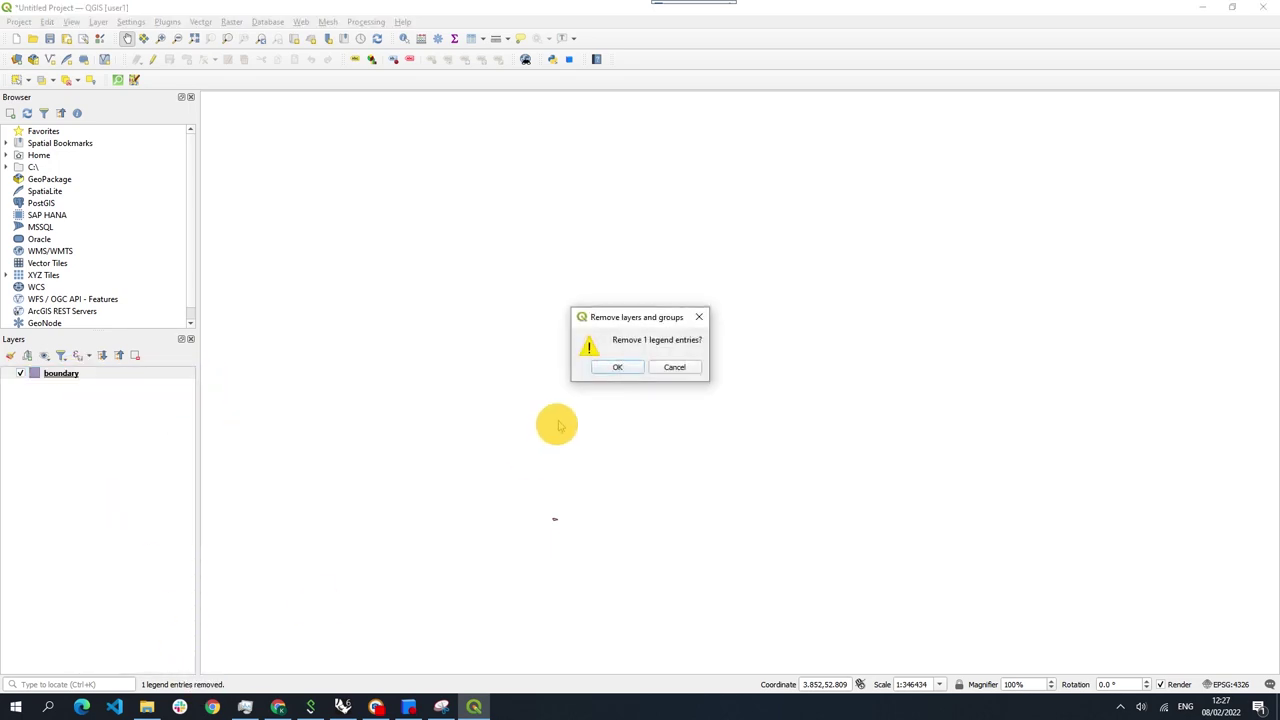
pyautogui.click(623, 370)
# Step: Re-add unmixing_abus.tif from GitHub_testing and centre it in the map view
pyautogui.click(146, 707)
pyautogui.moveTo(1159, 372)
pyautogui.mouseDown()
pyautogui.moveTo(294, 482)
pyautogui.moveTo(51, 420)
pyautogui.mouseUp()
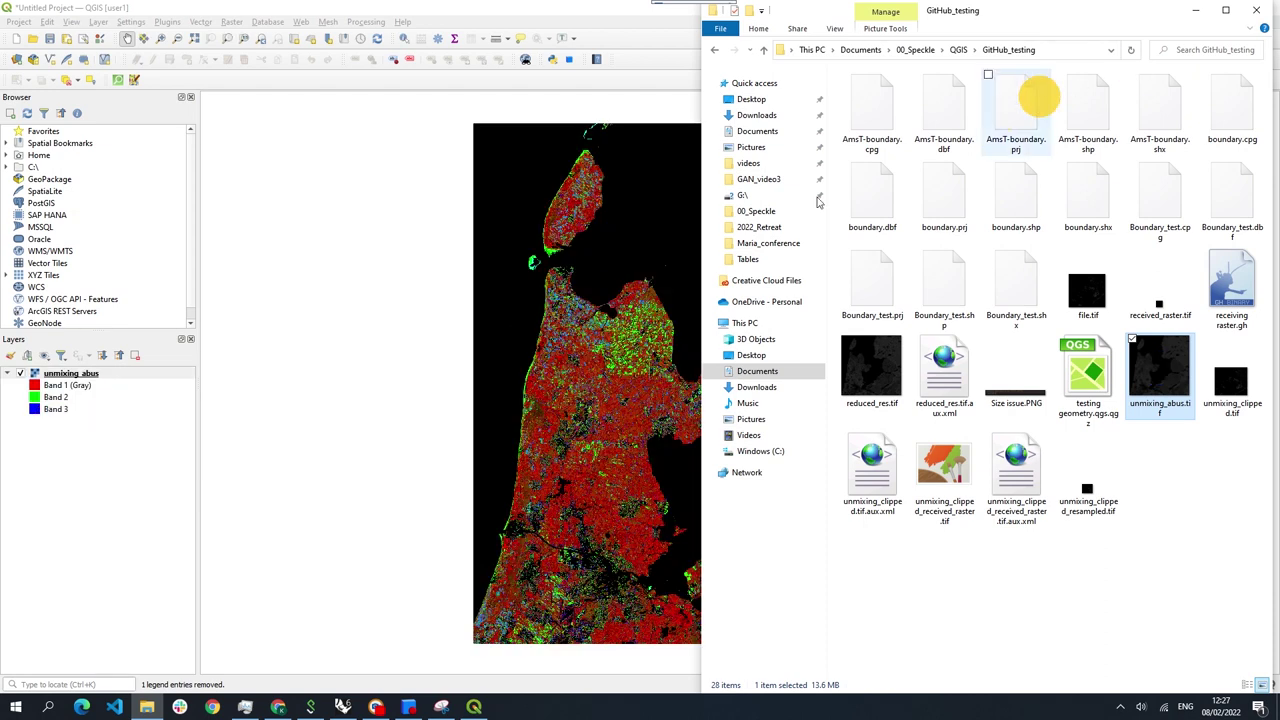
pyautogui.moveTo(391, 309); pyautogui.dragTo(393, 312)
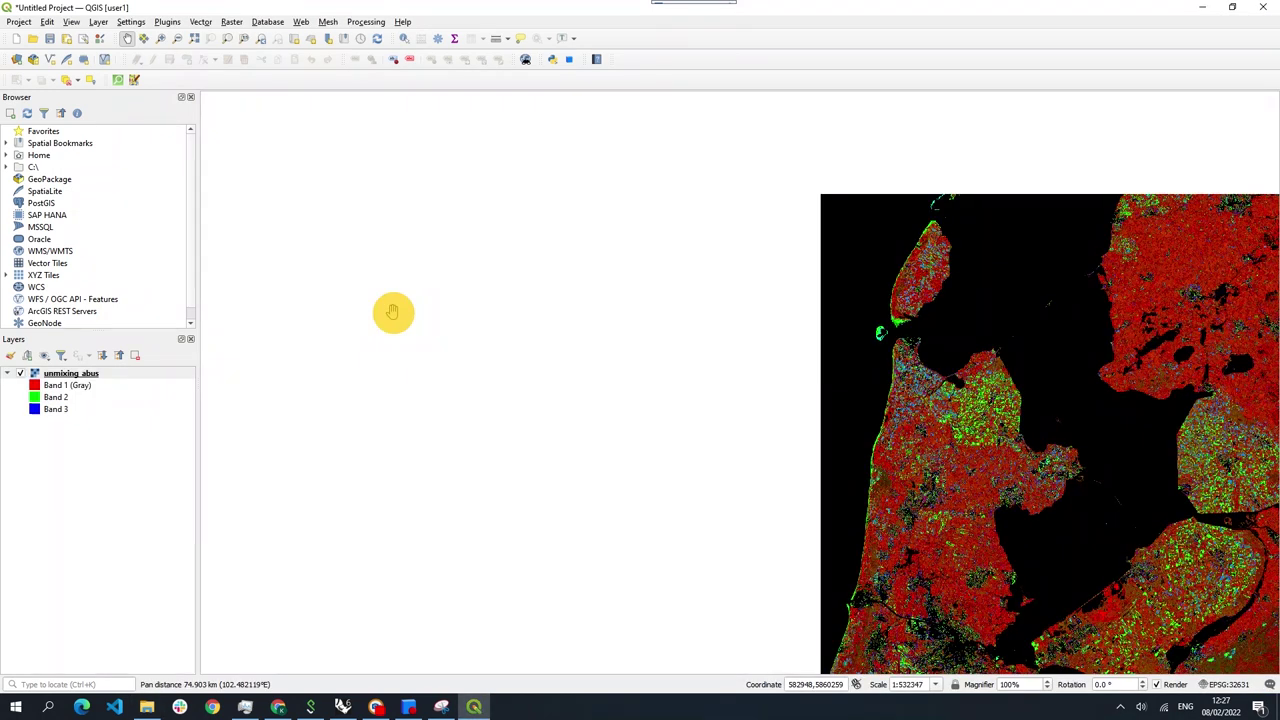
pyautogui.moveTo(660, 297); pyautogui.dragTo(587, 346)
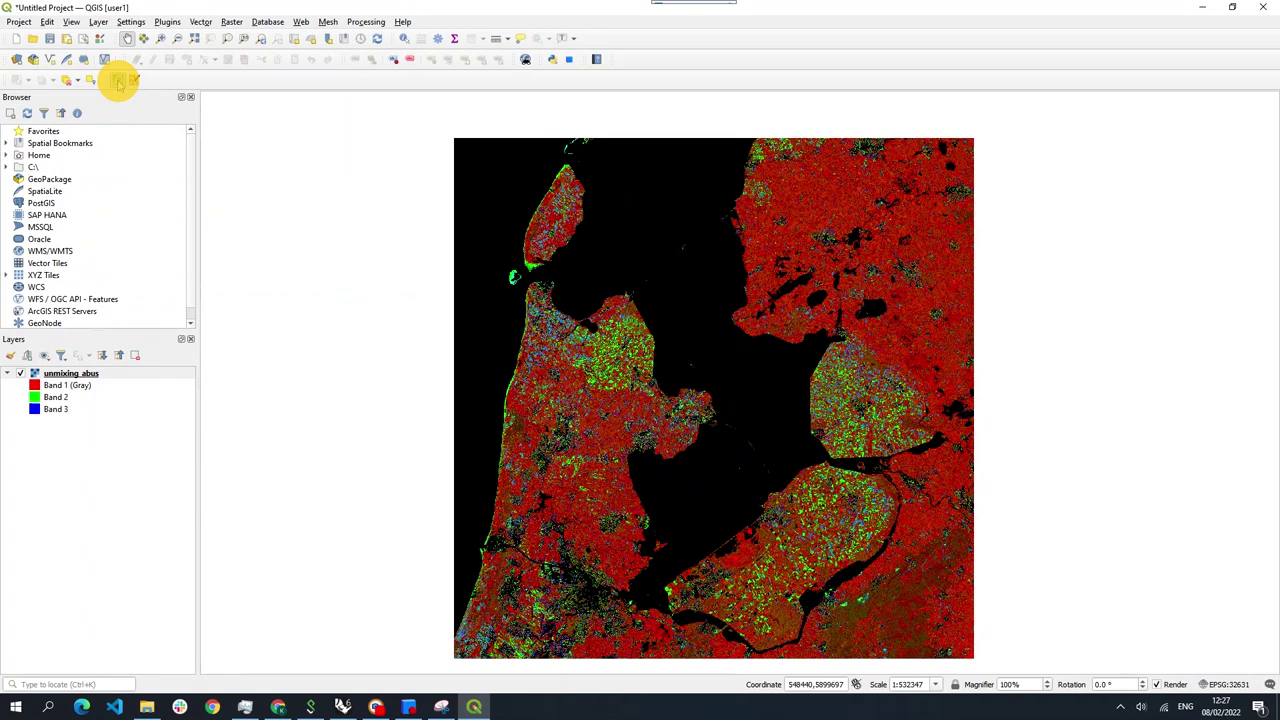
# Step: Set the QuickOSM quick query area to Amsterdam via autocomplete
pyautogui.click(118, 82)
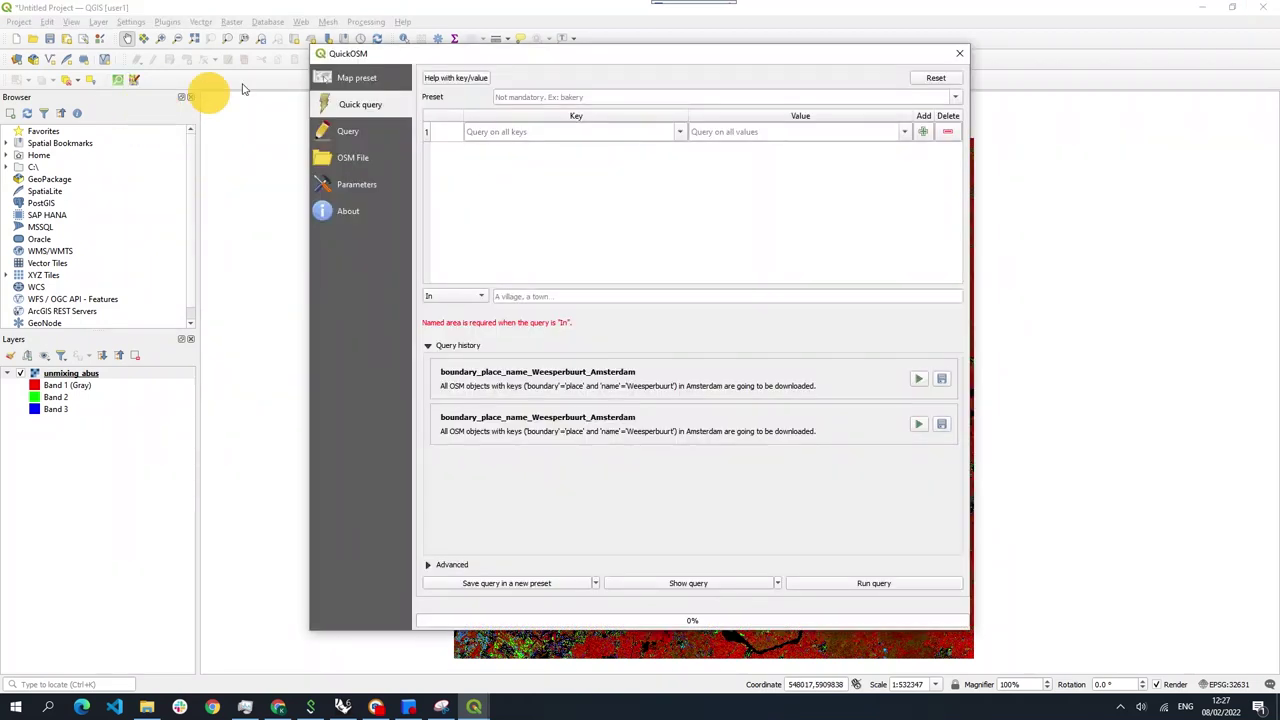
pyautogui.moveTo(567, 60); pyautogui.dragTo(564, 84)
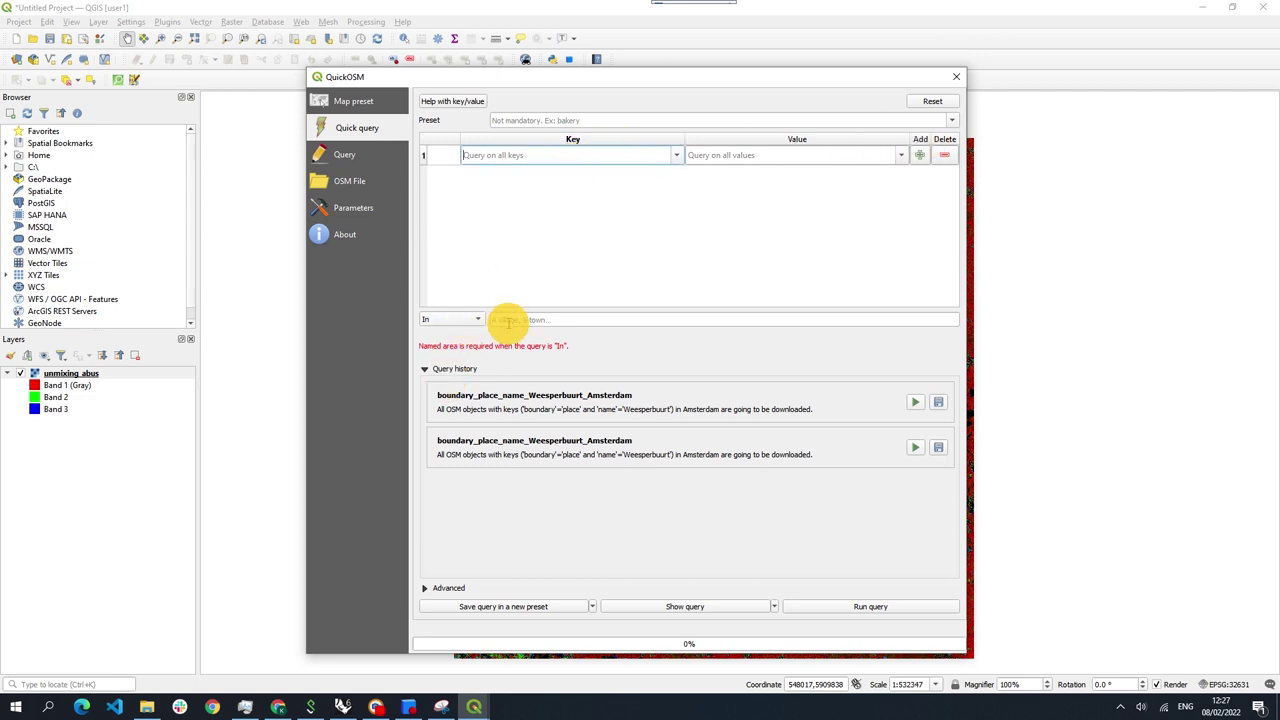
pyautogui.click(539, 321)
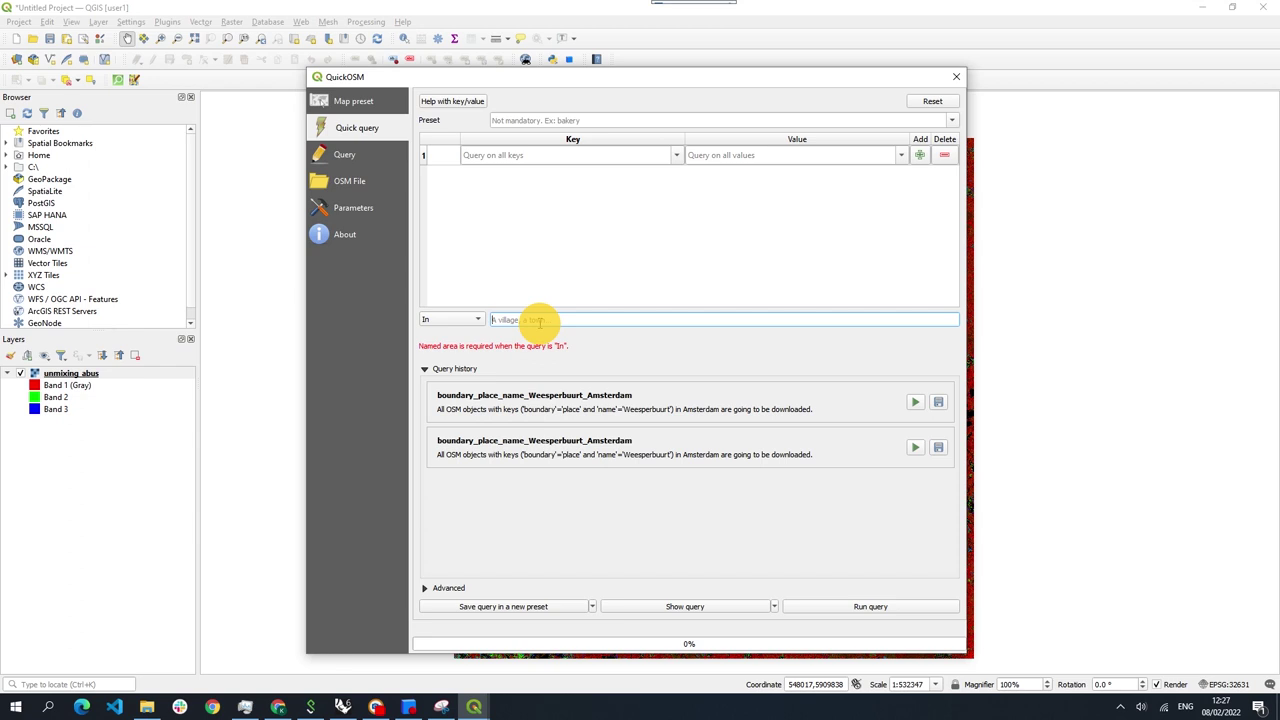
pyautogui.write('Amsterdam')
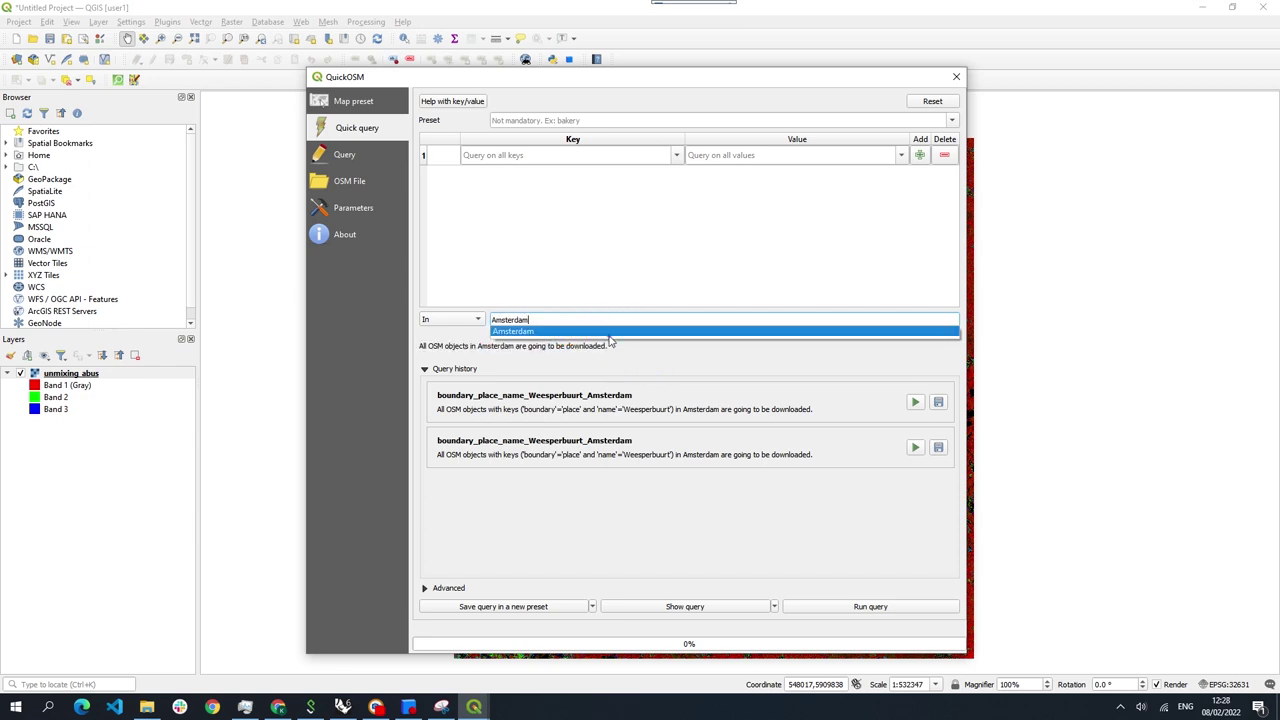
pyautogui.click(608, 331)
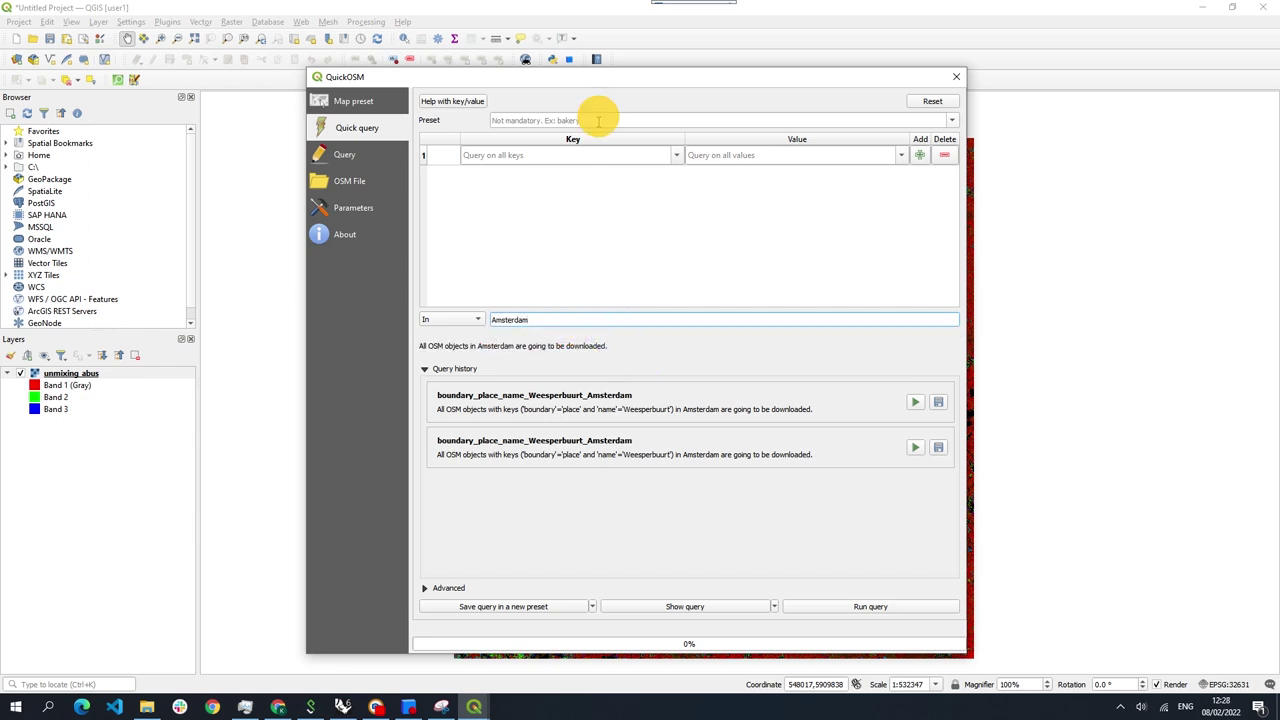
pyautogui.click(758, 157)
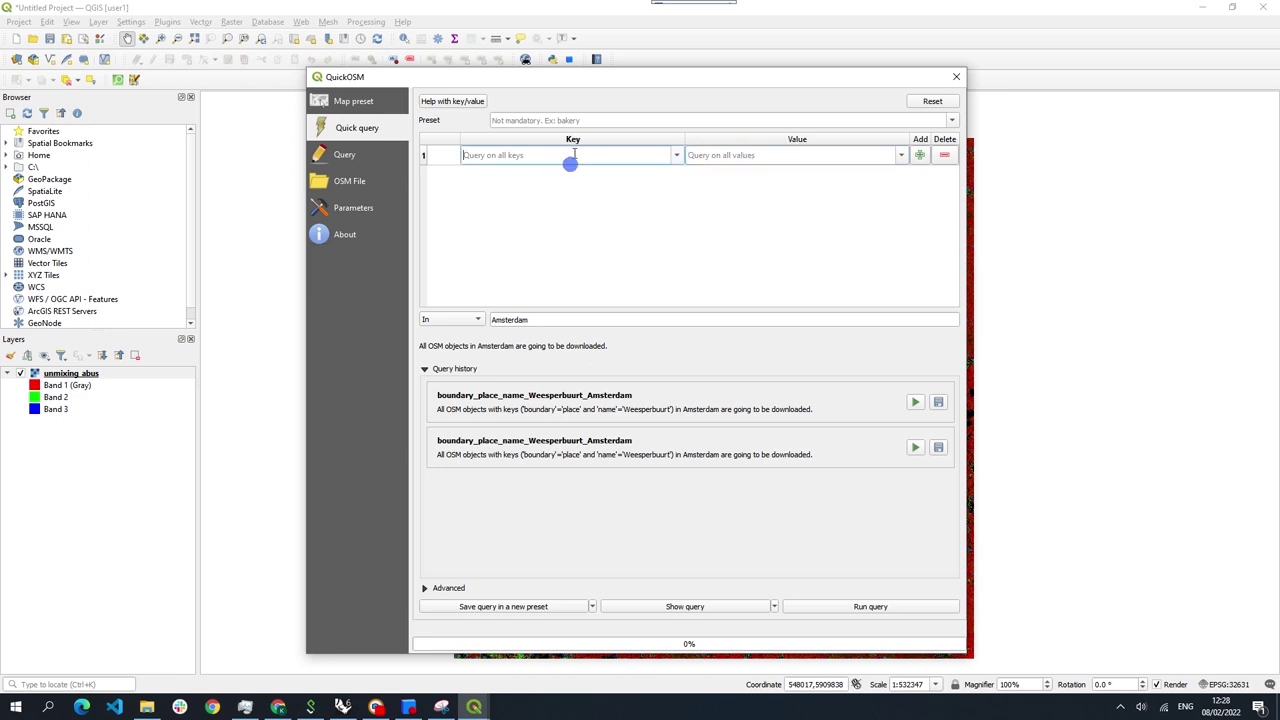
# Step: Switch to the browser's OpenStreetMap search results for amsterdam
pyautogui.click(605, 154)
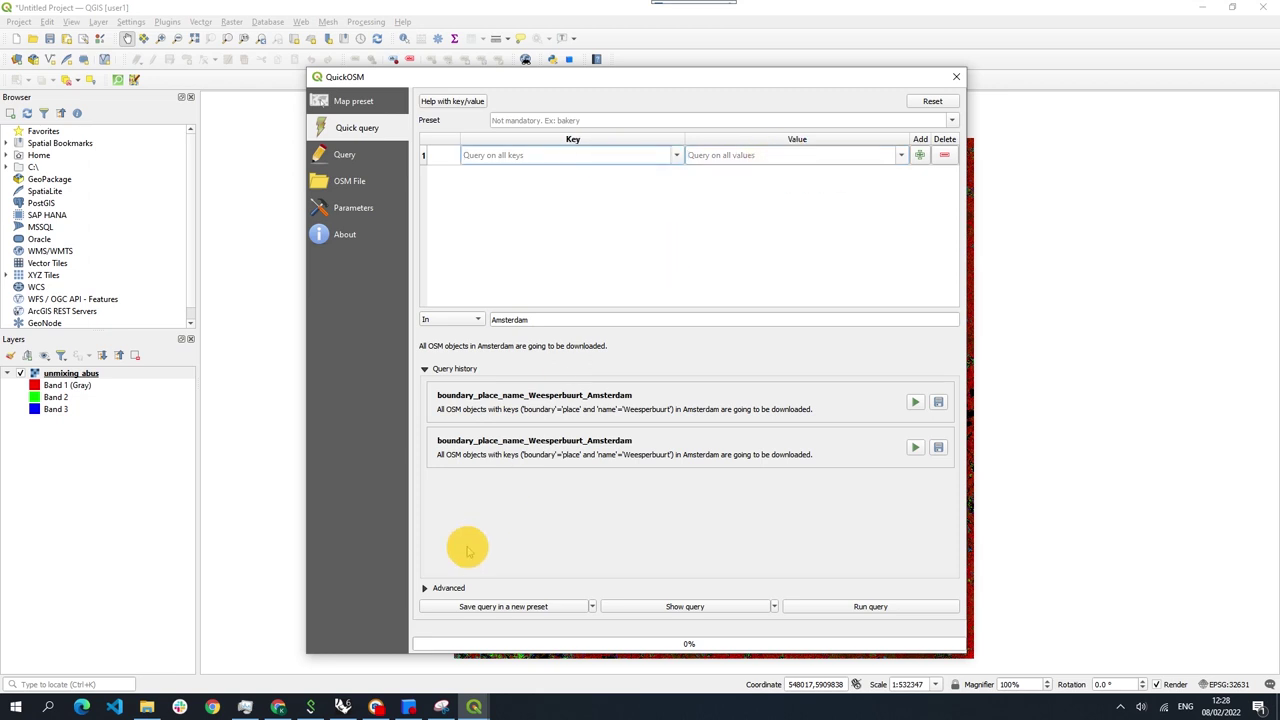
pyautogui.click(278, 707)
pyautogui.click(526, 14)
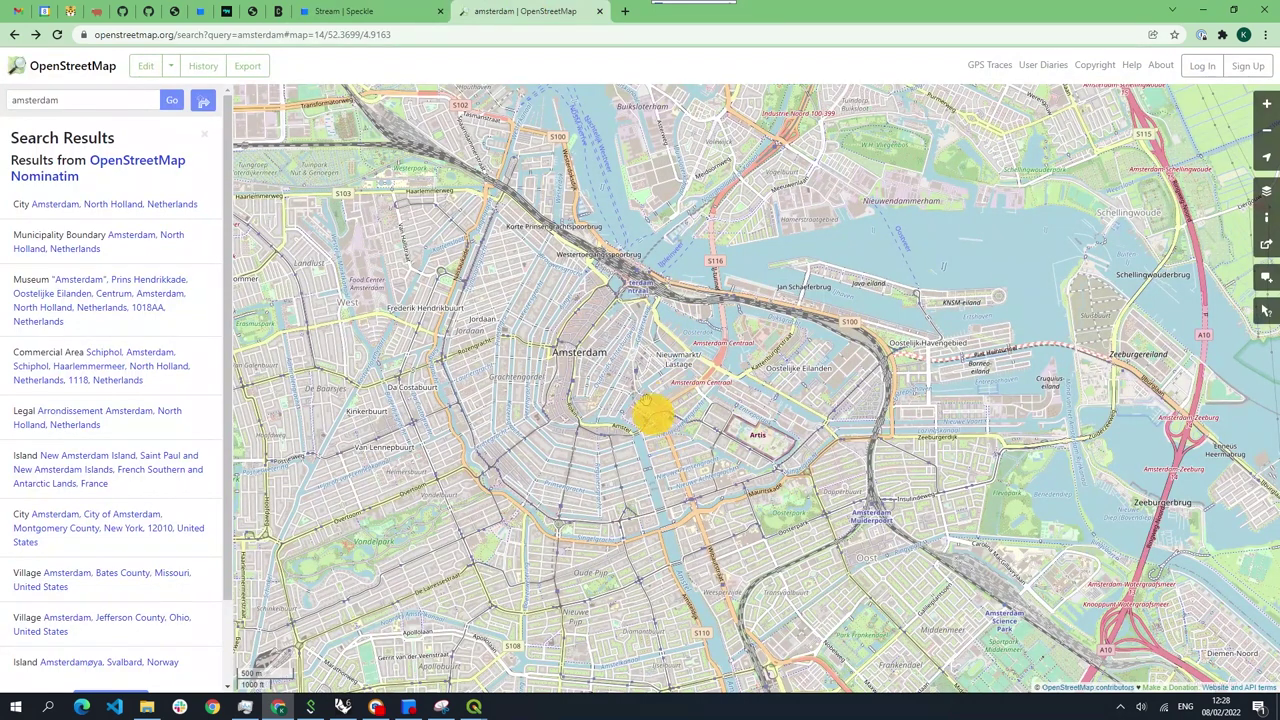
# Step: Query map features to open the Weesperbuurt neighbourhood relation, then return to the QuickOSM form
pyautogui.scroll(1, 695, 470)
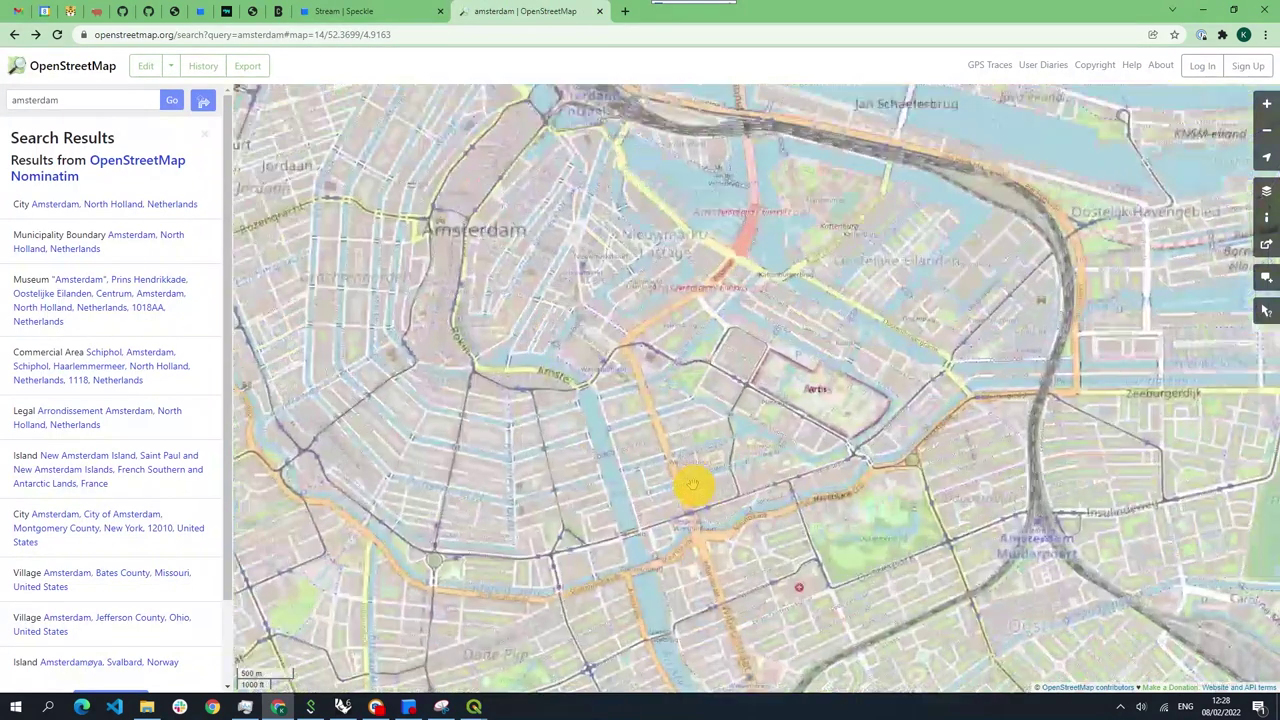
pyautogui.scroll(1, 671, 443)
pyautogui.rightClick(614, 420)
pyautogui.click(651, 491)
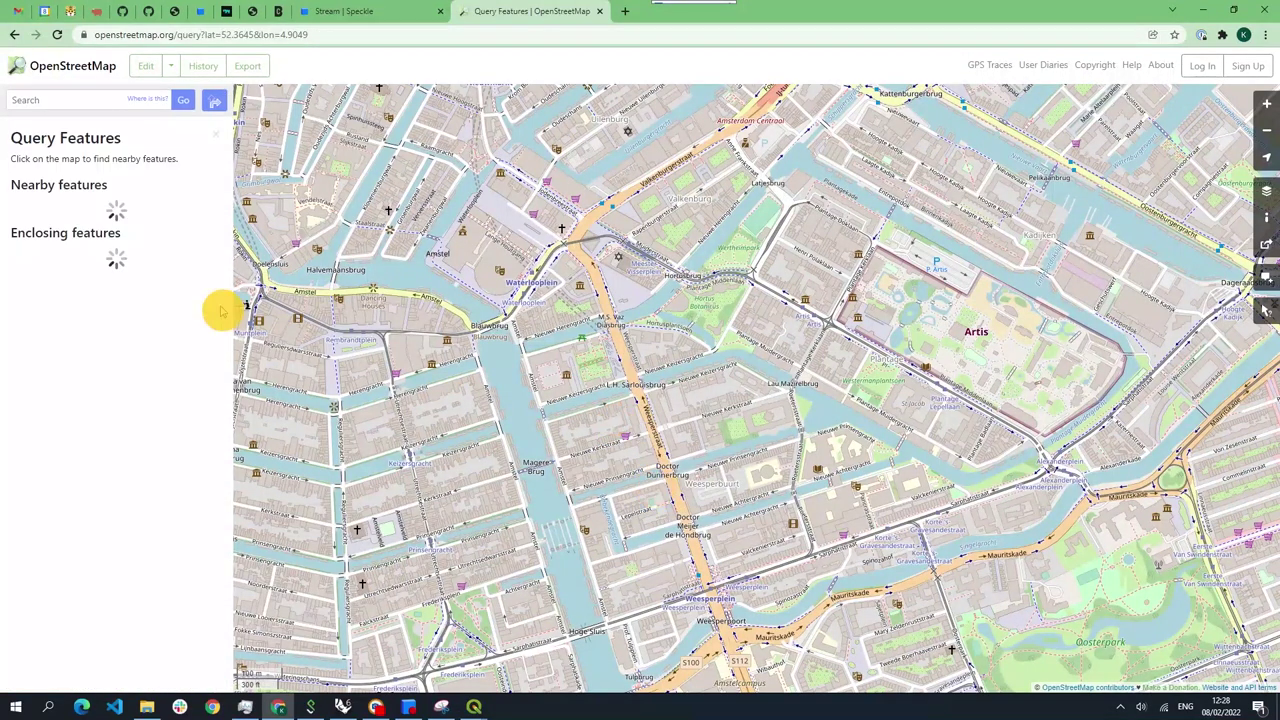
pyautogui.scroll(-2, 166, 486)
pyautogui.scroll(-5, 163, 482)
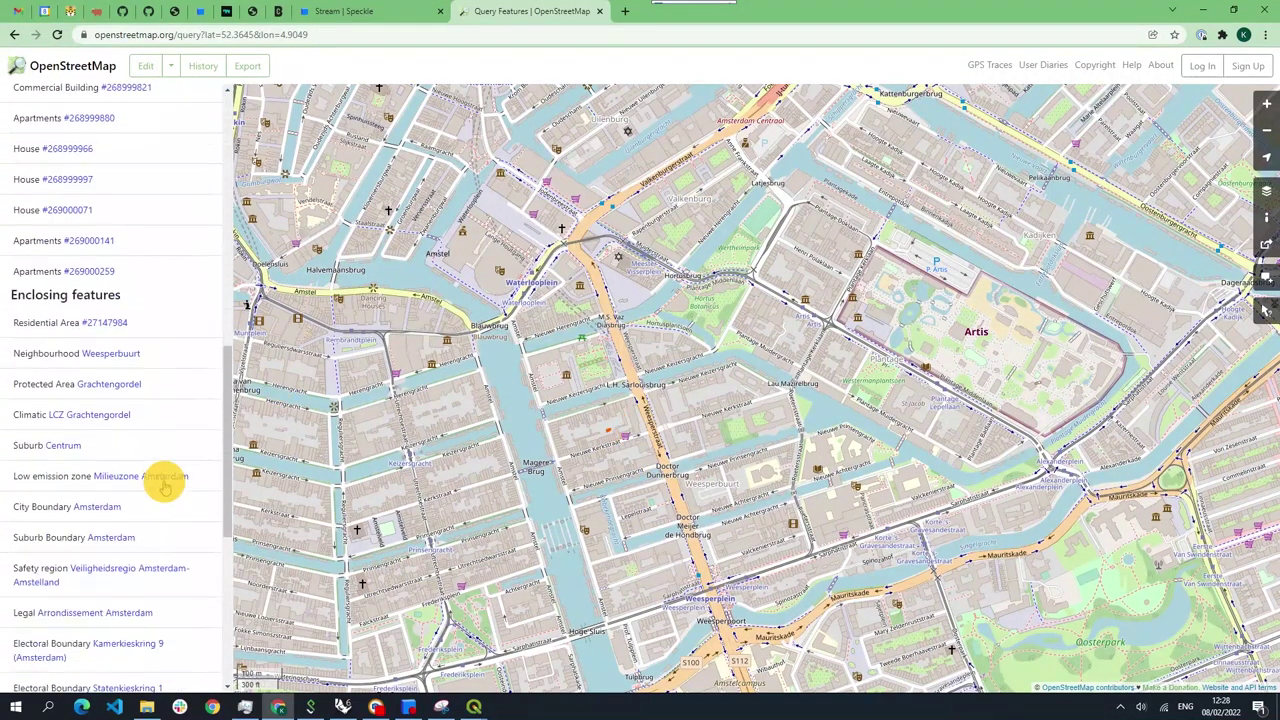
pyautogui.click(163, 357)
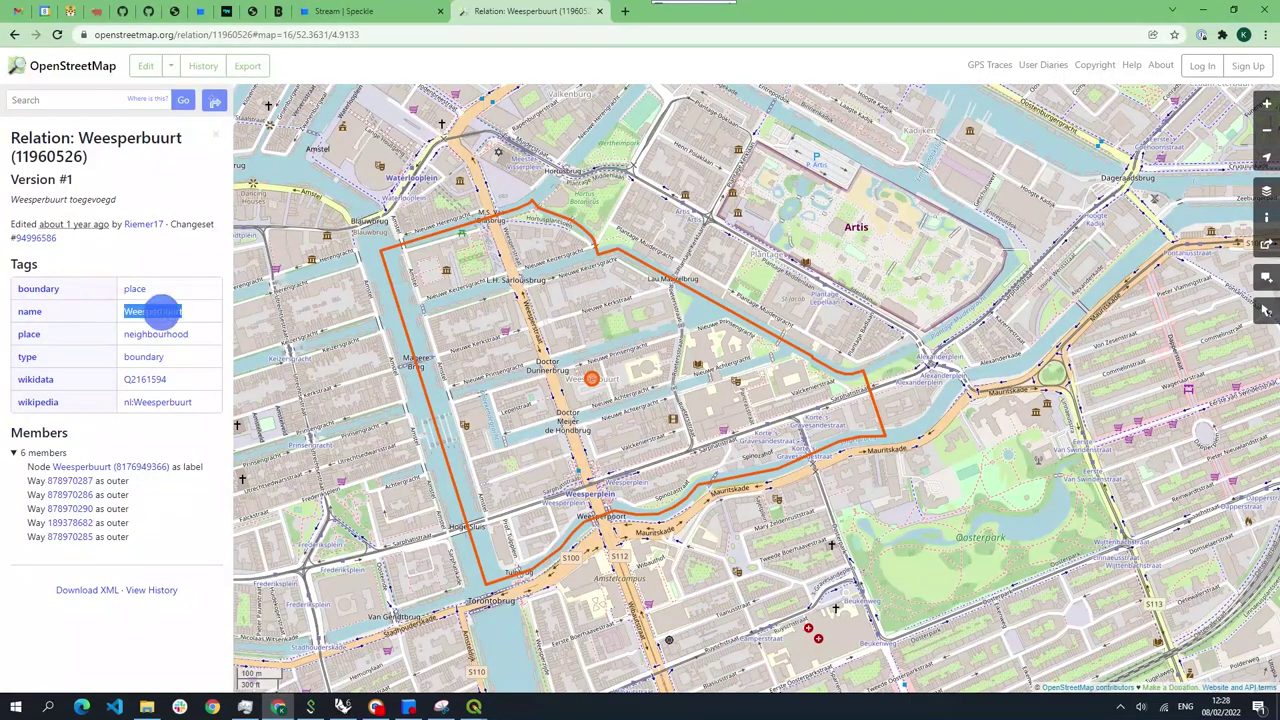
pyautogui.click(474, 707)
pyautogui.click(556, 644)
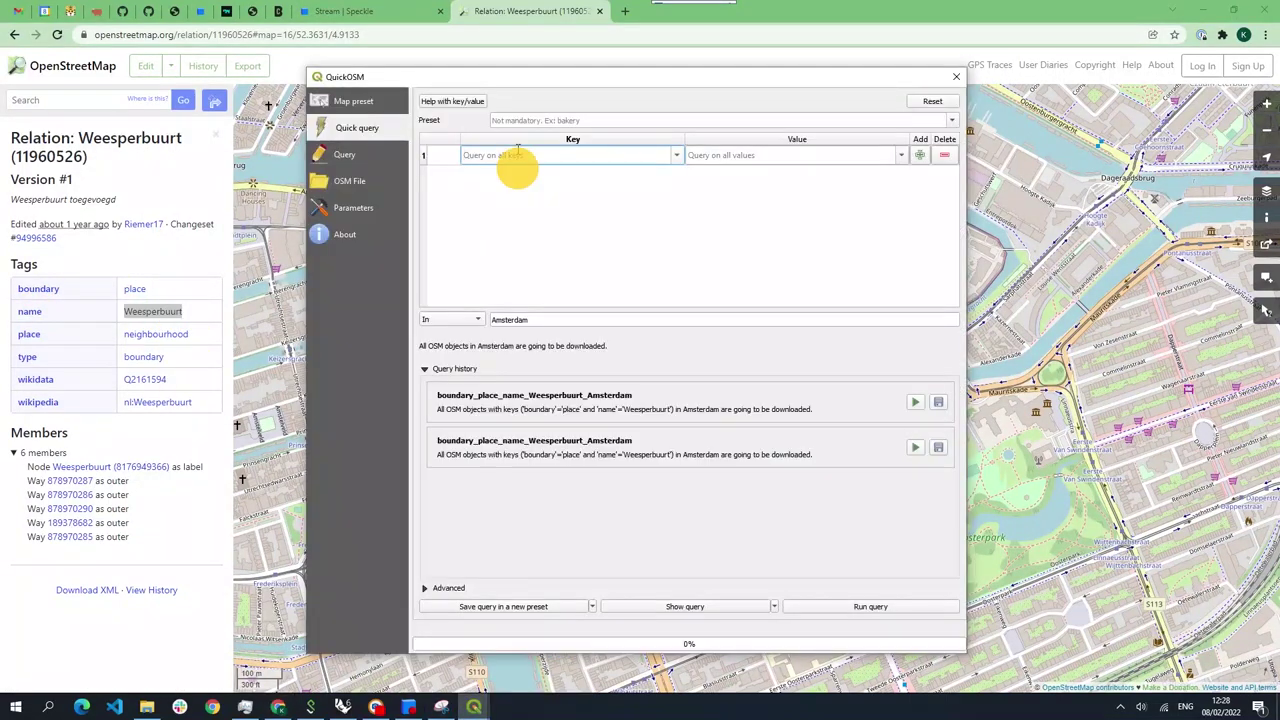
# Step: Build the QuickOSM query with boundary=place and name=Weesperbuurt
pyautogui.write('boundary')
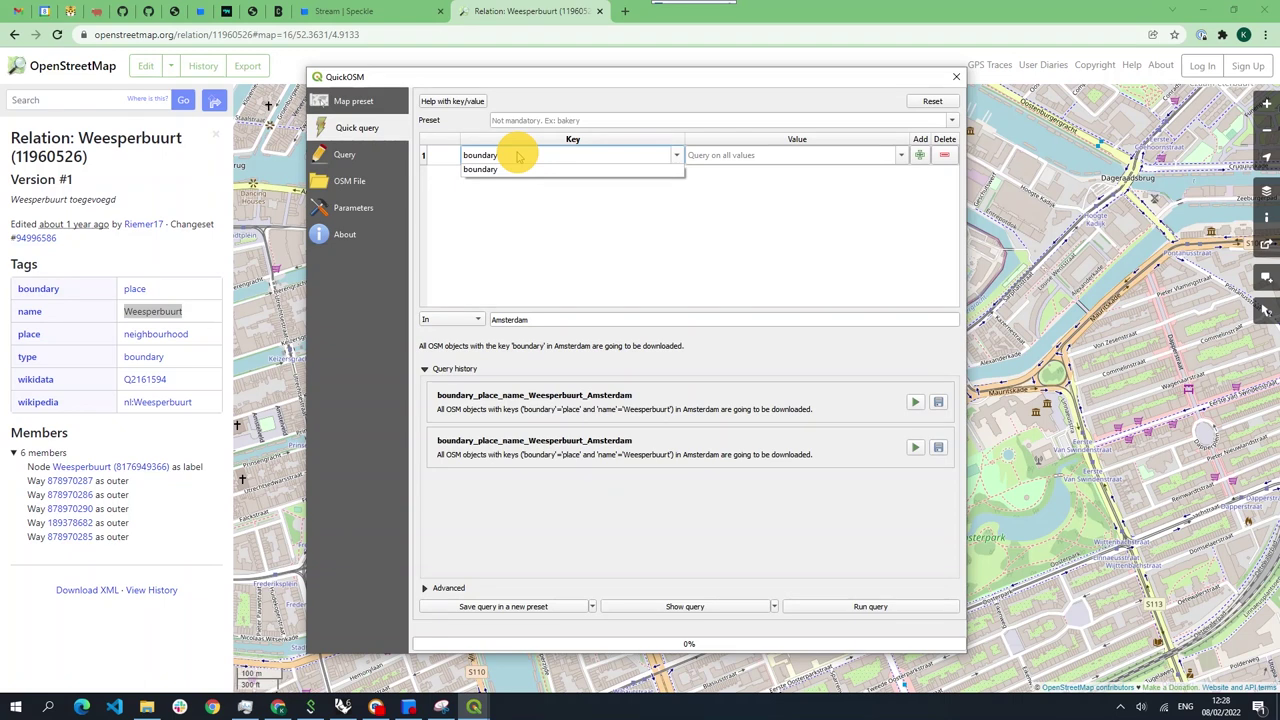
pyautogui.click(734, 155)
pyautogui.write('pl')
pyautogui.click(911, 157)
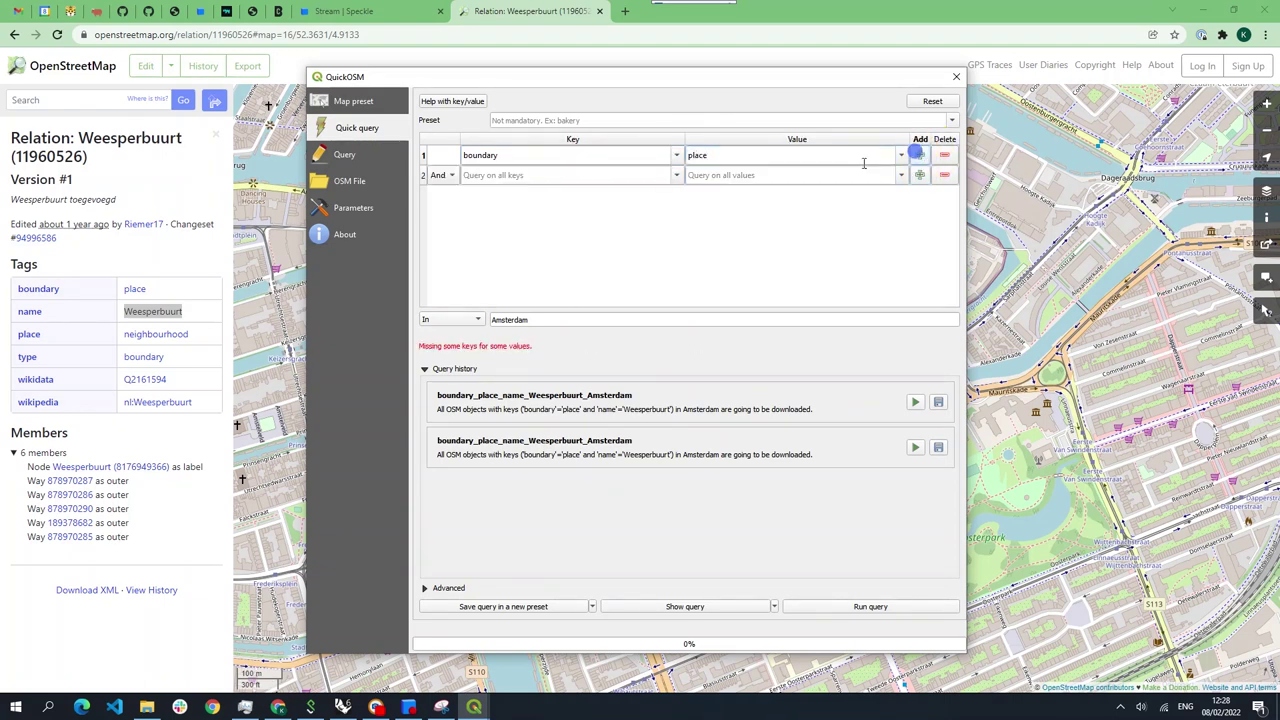
pyautogui.click(598, 172)
pyautogui.write('name')
pyautogui.click(710, 175)
pyautogui.write('Weesperbuurt')
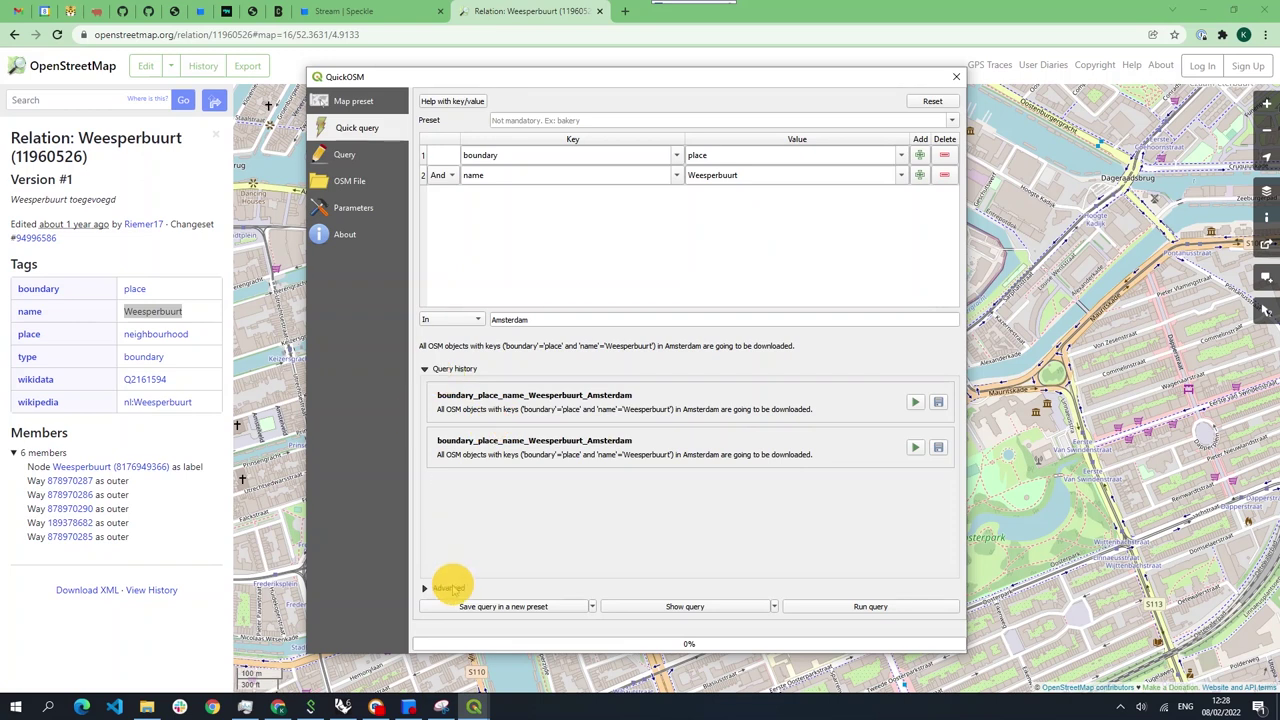
# Step: Fetch lines only, run the query to add the boundary layer, and close QuickOSM
pyautogui.click(442, 588)
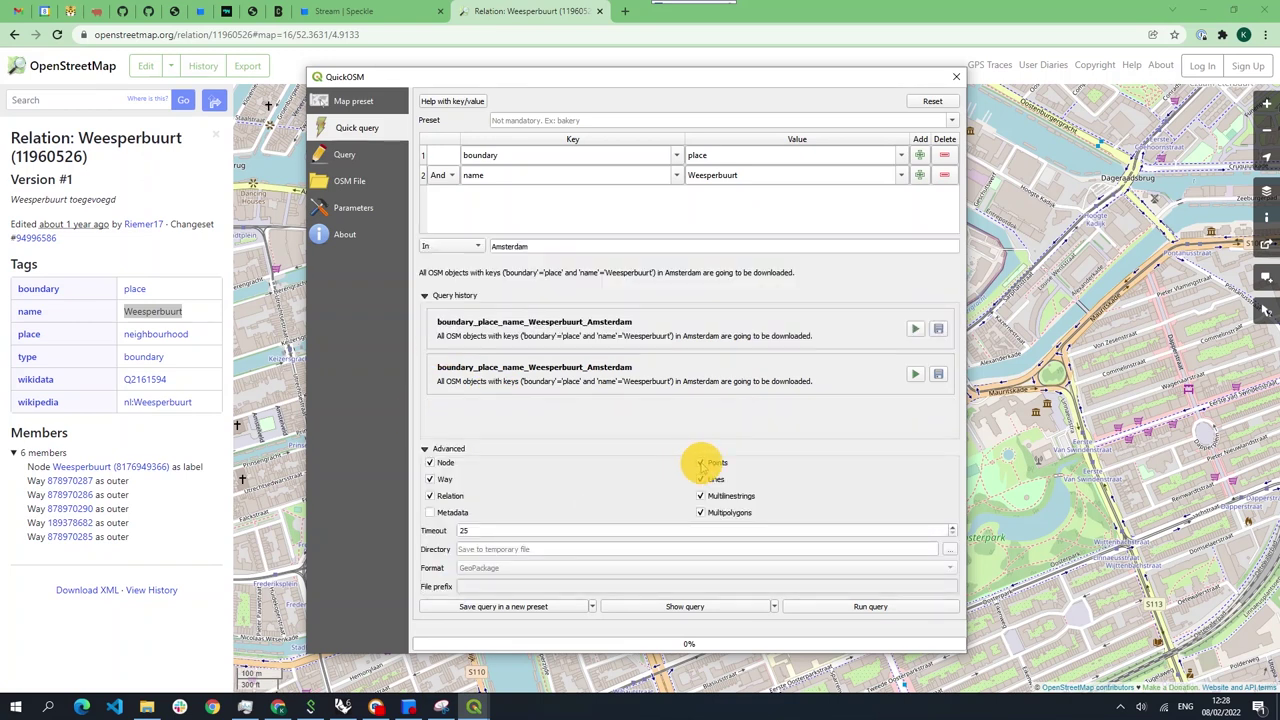
pyautogui.click(701, 497)
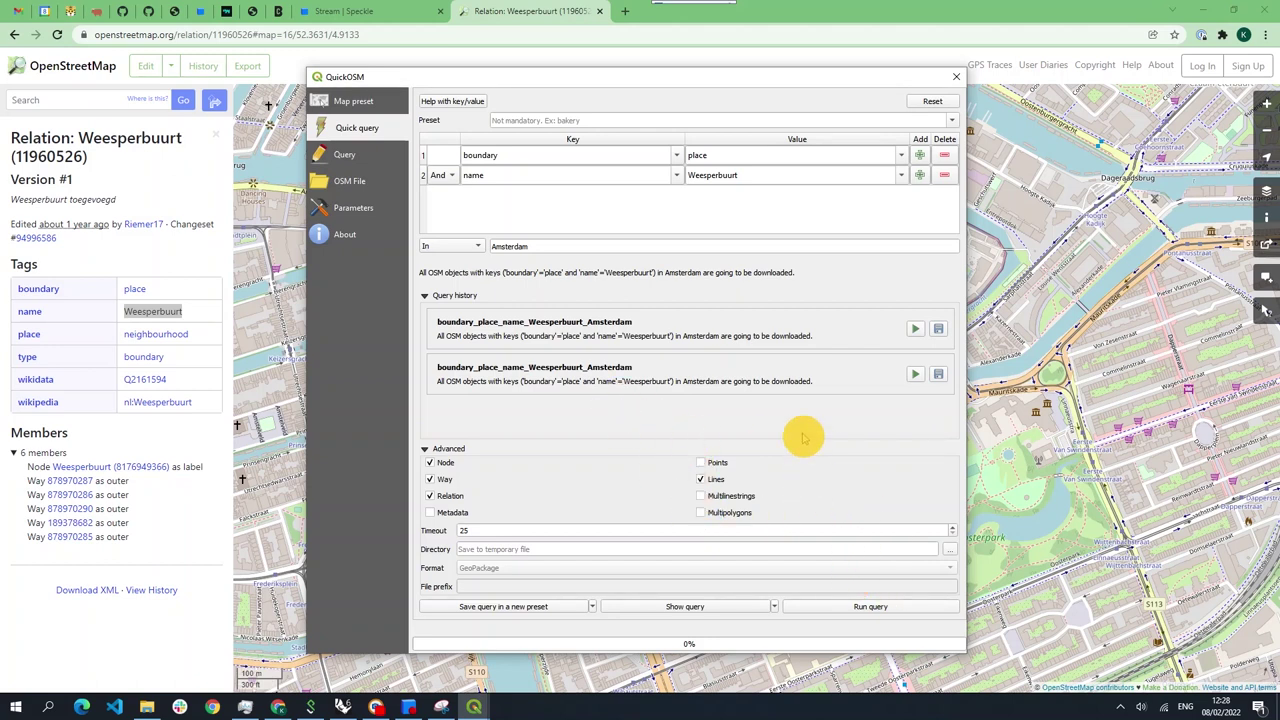
pyautogui.click(864, 614)
pyautogui.click(862, 612)
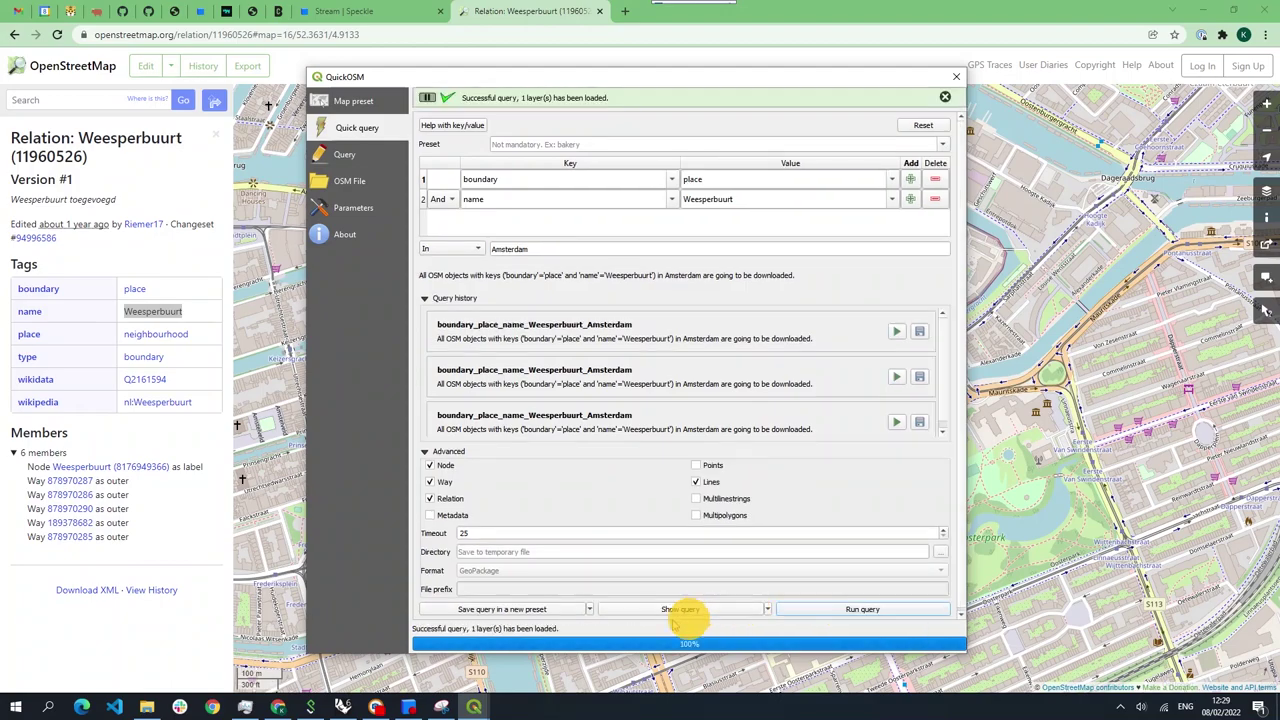
pyautogui.click(455, 655)
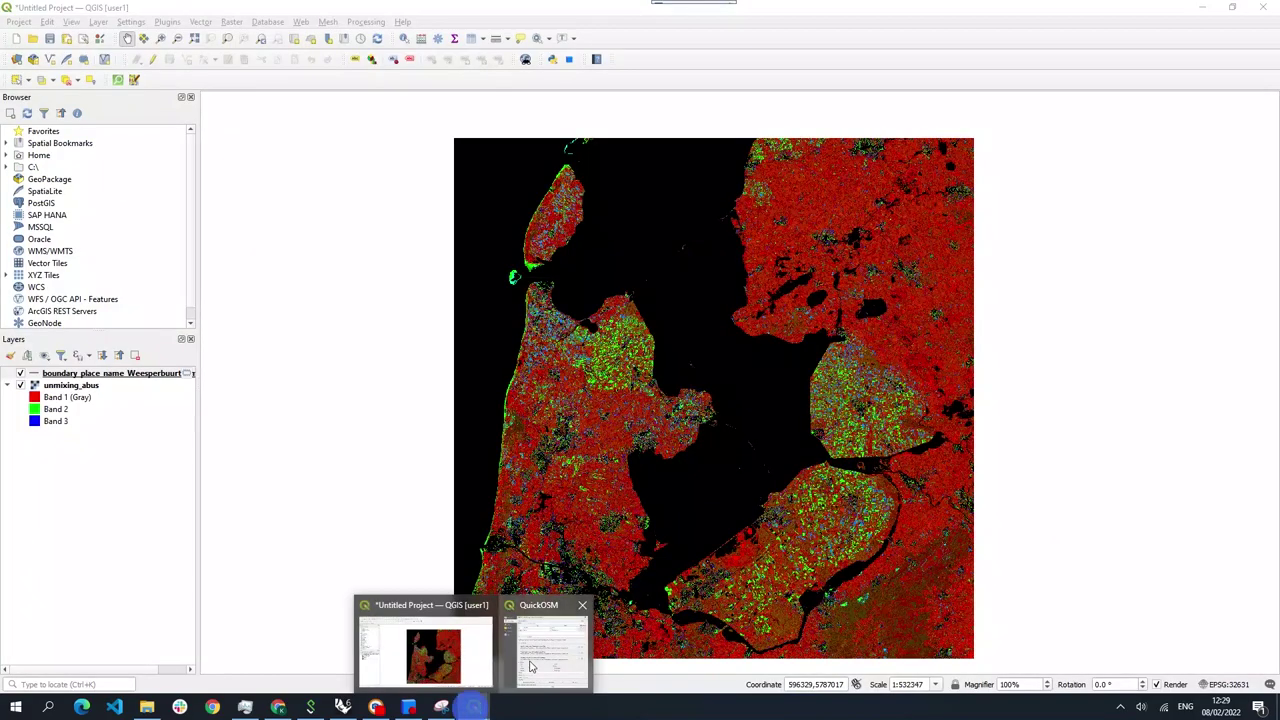
pyautogui.moveTo(473, 707)
pyautogui.click(545, 640)
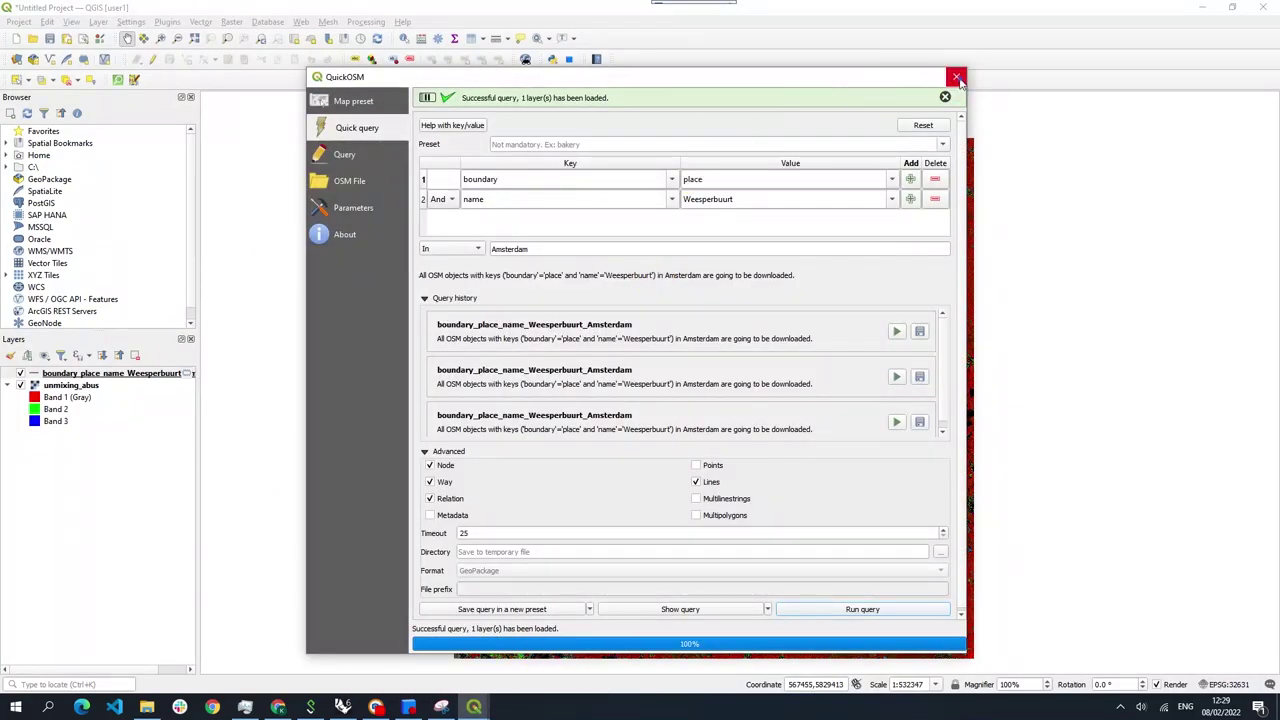
pyautogui.click(957, 77)
# Step: Zoom the map to the Weesperbuurt boundary layer, then cancel saving it as a file
pyautogui.rightClick(115, 375)
pyautogui.click(150, 378)
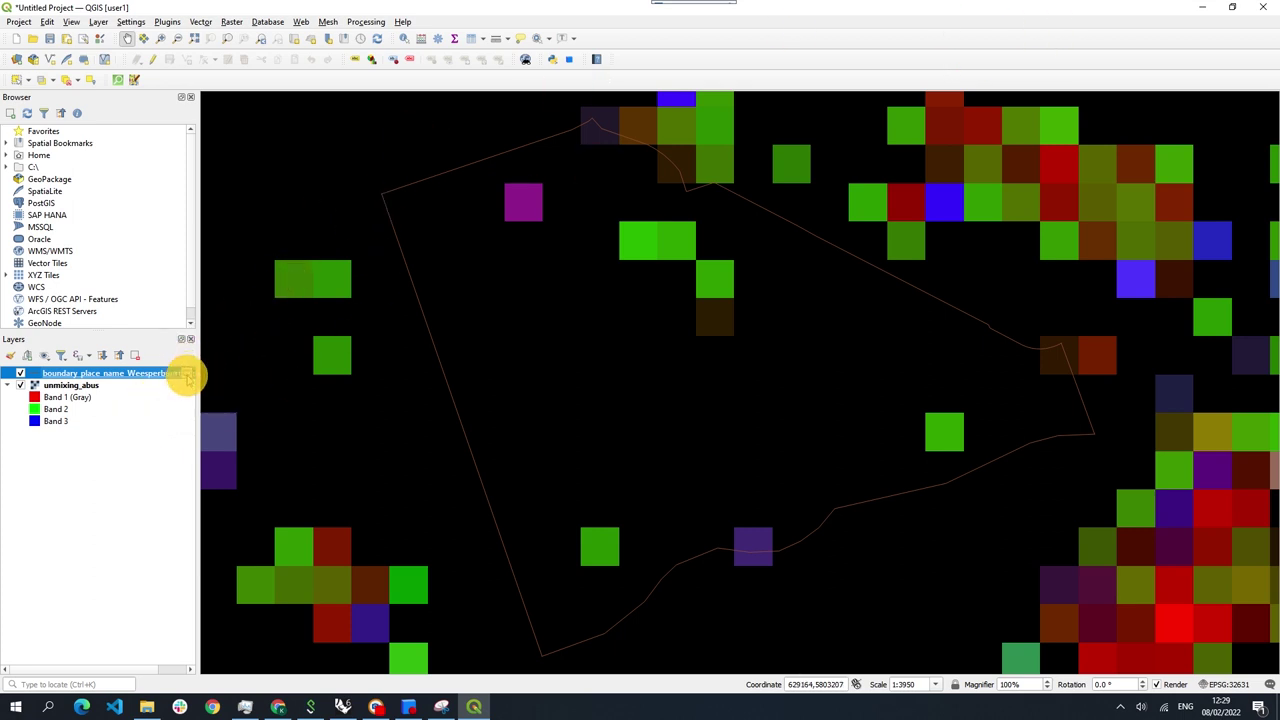
pyautogui.click(188, 374)
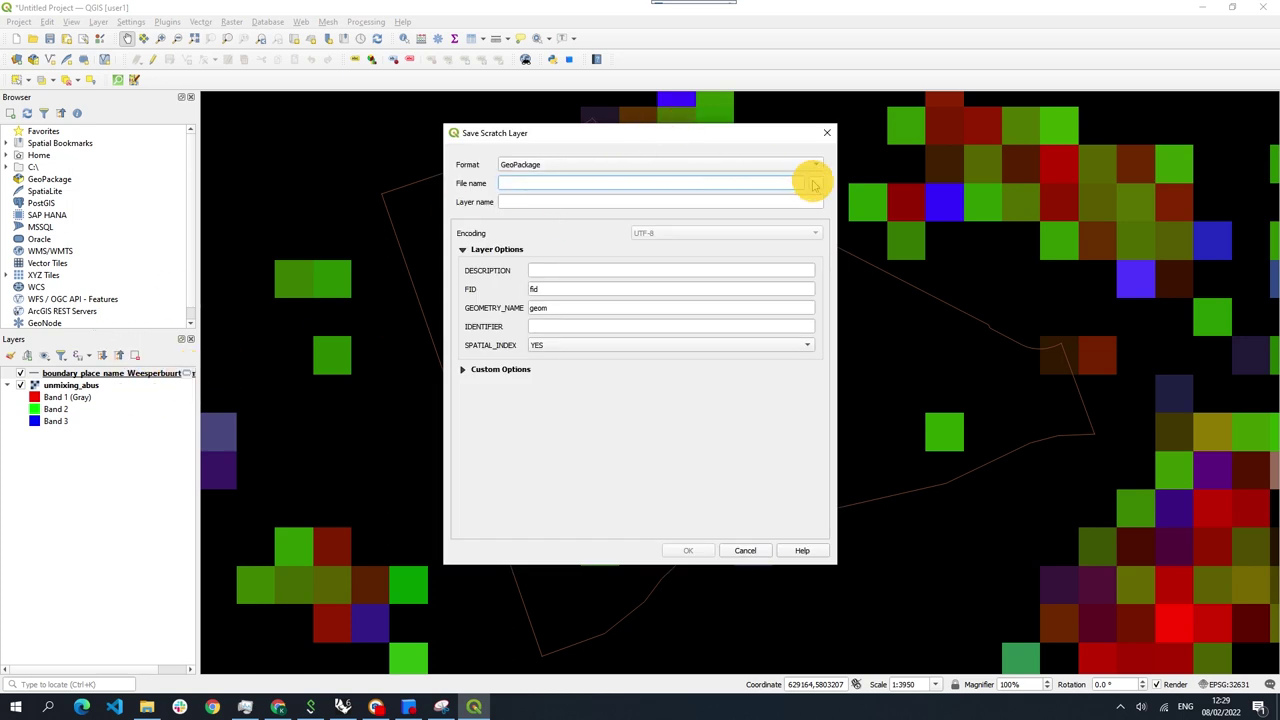
pyautogui.click(827, 132)
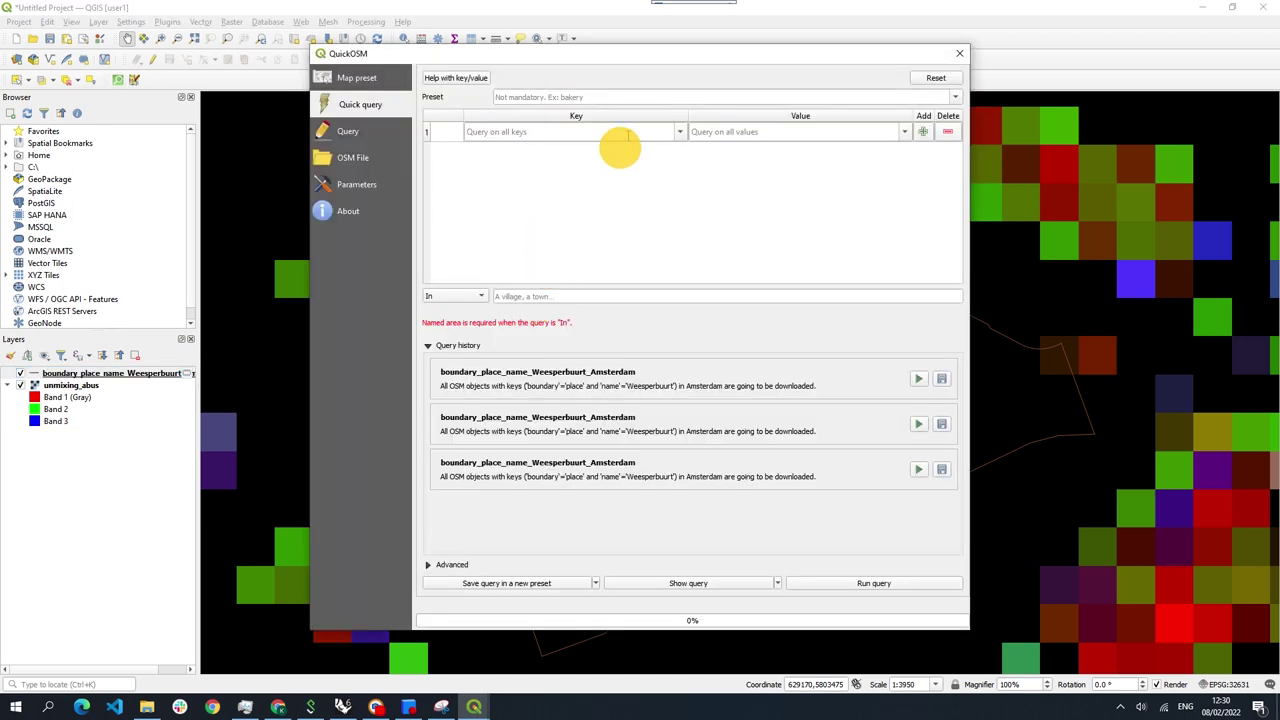
# Step: Limit the QuickOSM query area to the Weesperbuurt boundary layer's extent
pyautogui.click(481, 298)
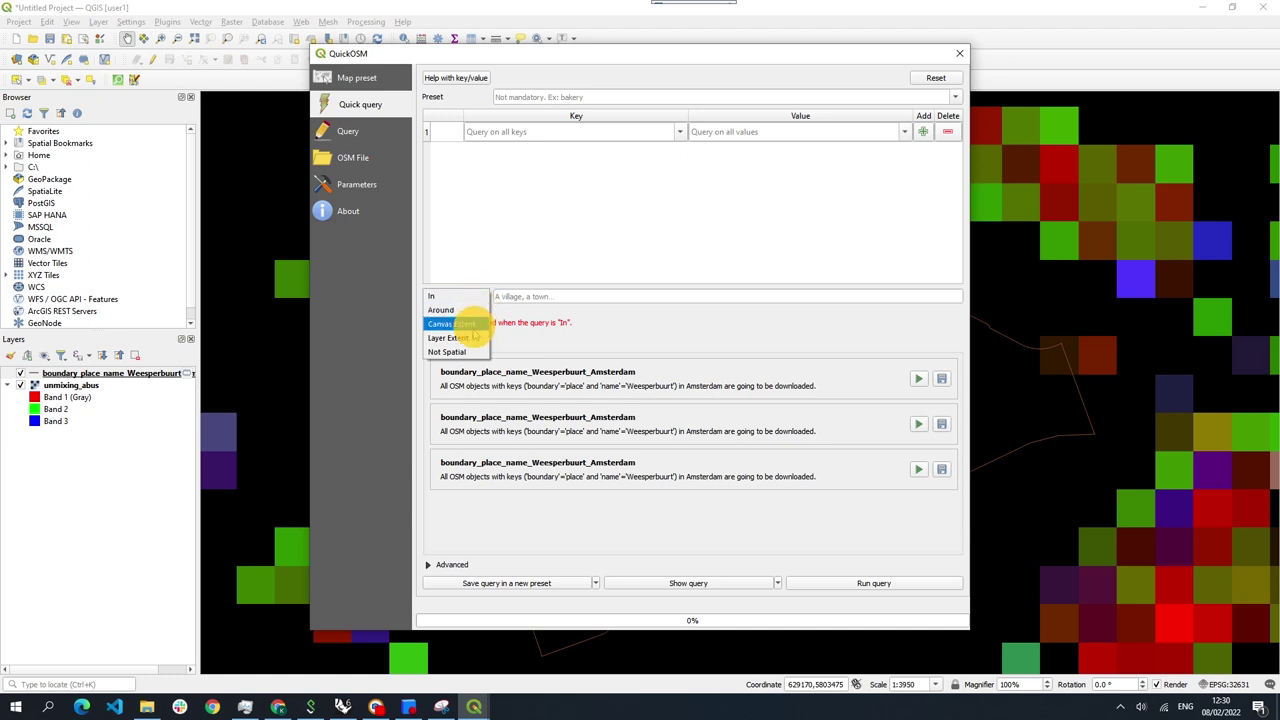
pyautogui.click(460, 338)
pyautogui.click(578, 299)
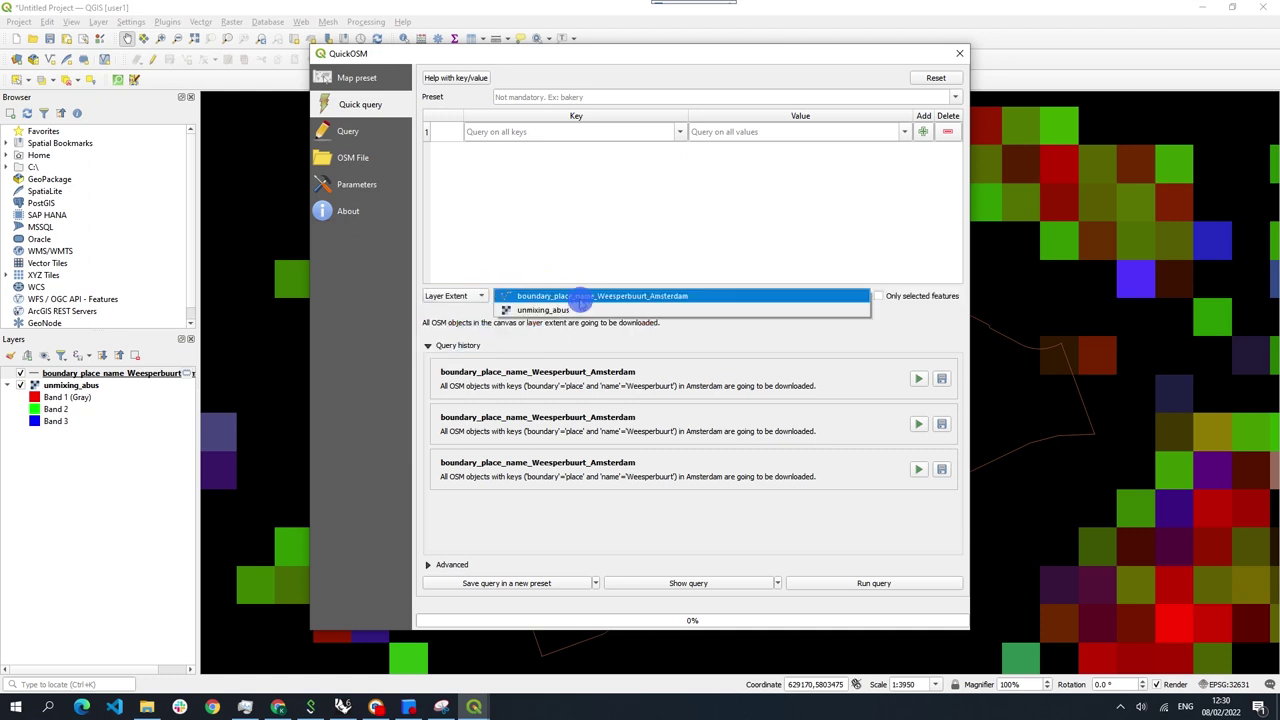
pyautogui.click(580, 296)
pyautogui.click(540, 296)
pyautogui.click(538, 296)
pyautogui.click(457, 345)
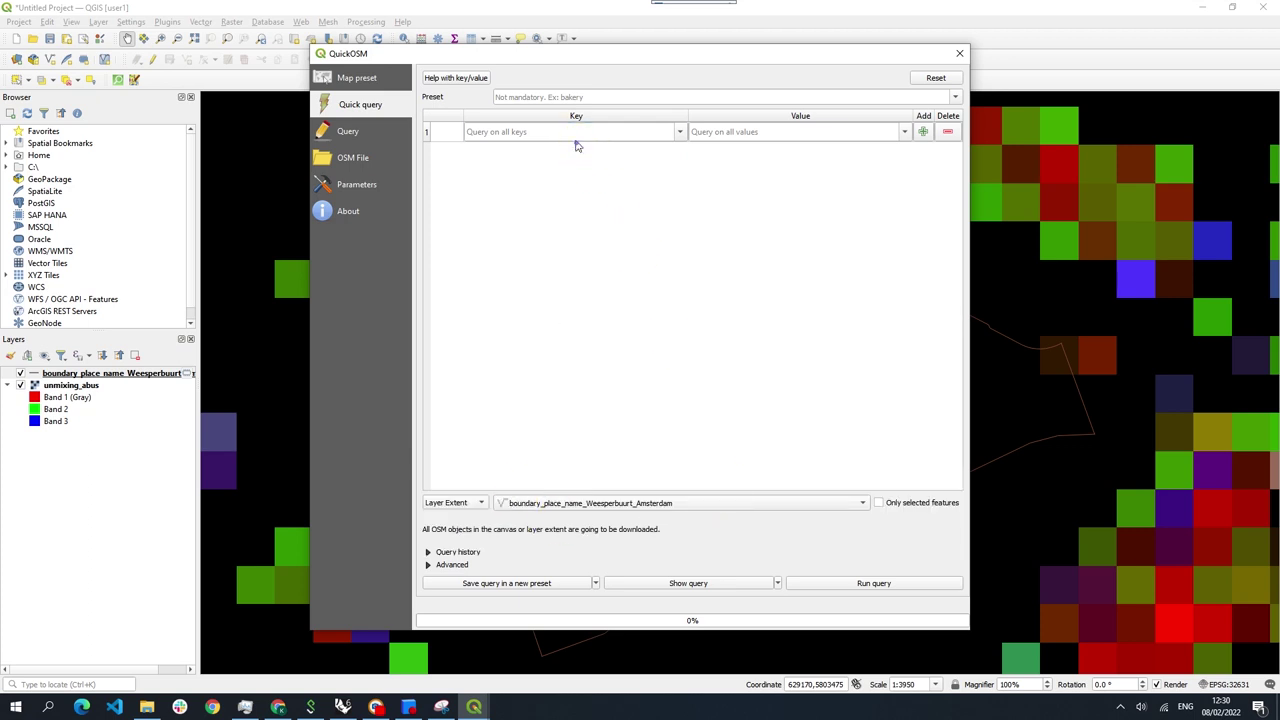
# Step: Run a 'building' key query with Multipolygons output and select the resulting building layer
pyautogui.write('building')
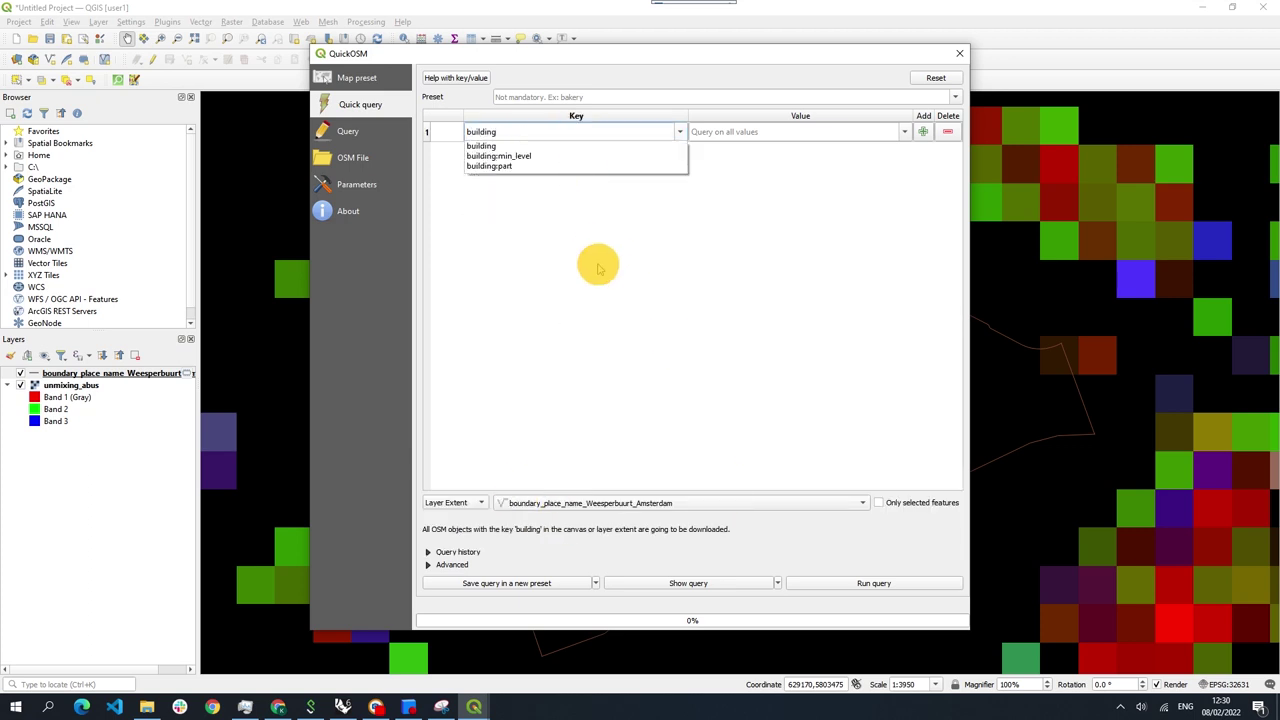
pyautogui.click(458, 565)
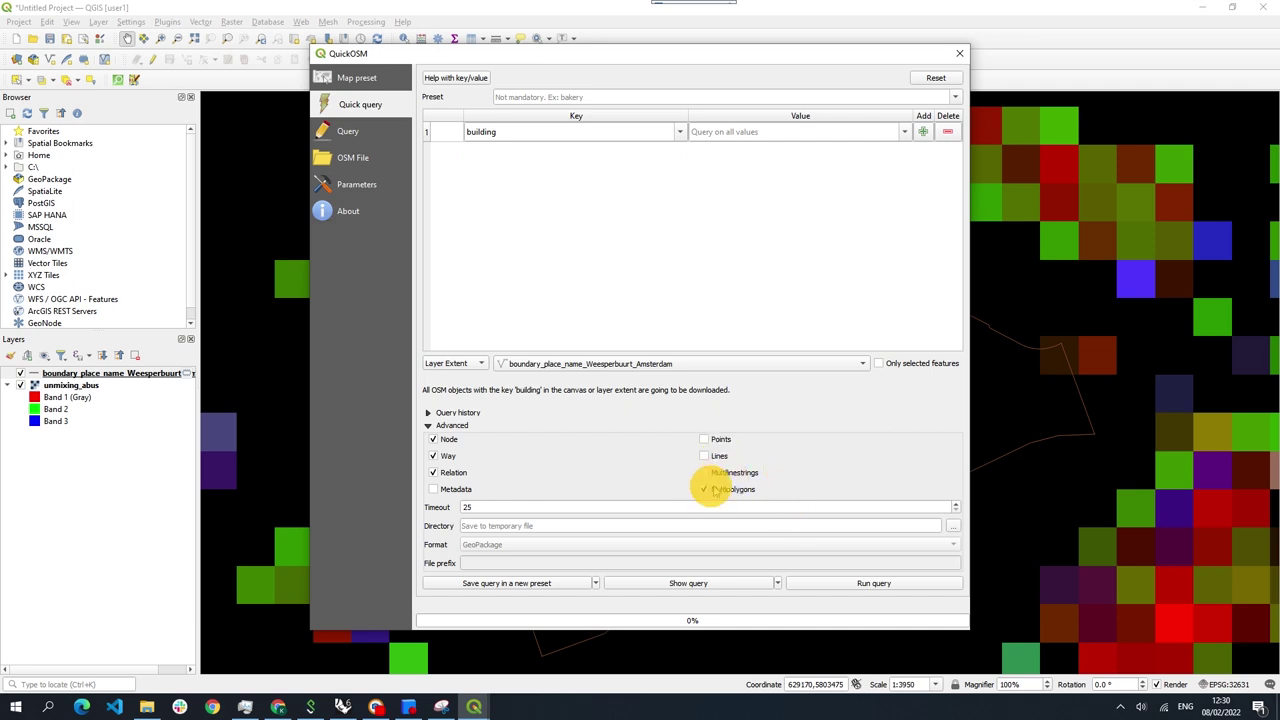
pyautogui.click(860, 583)
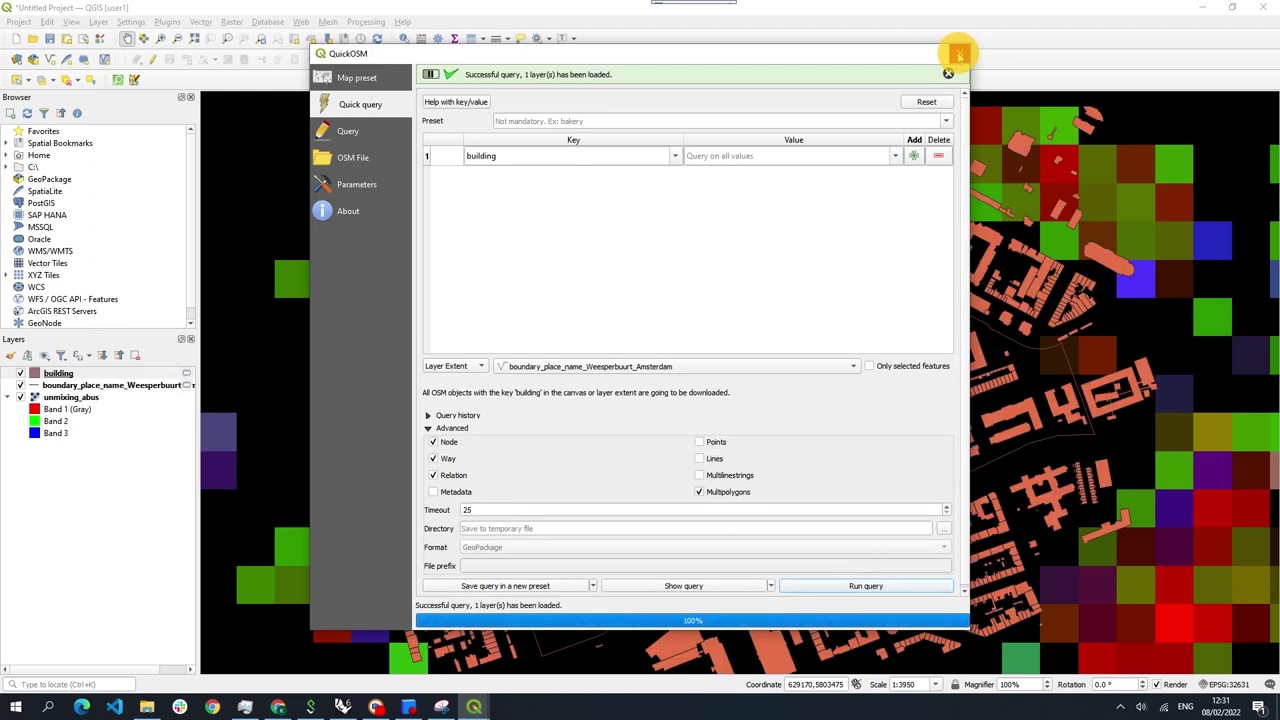
pyautogui.click(958, 54)
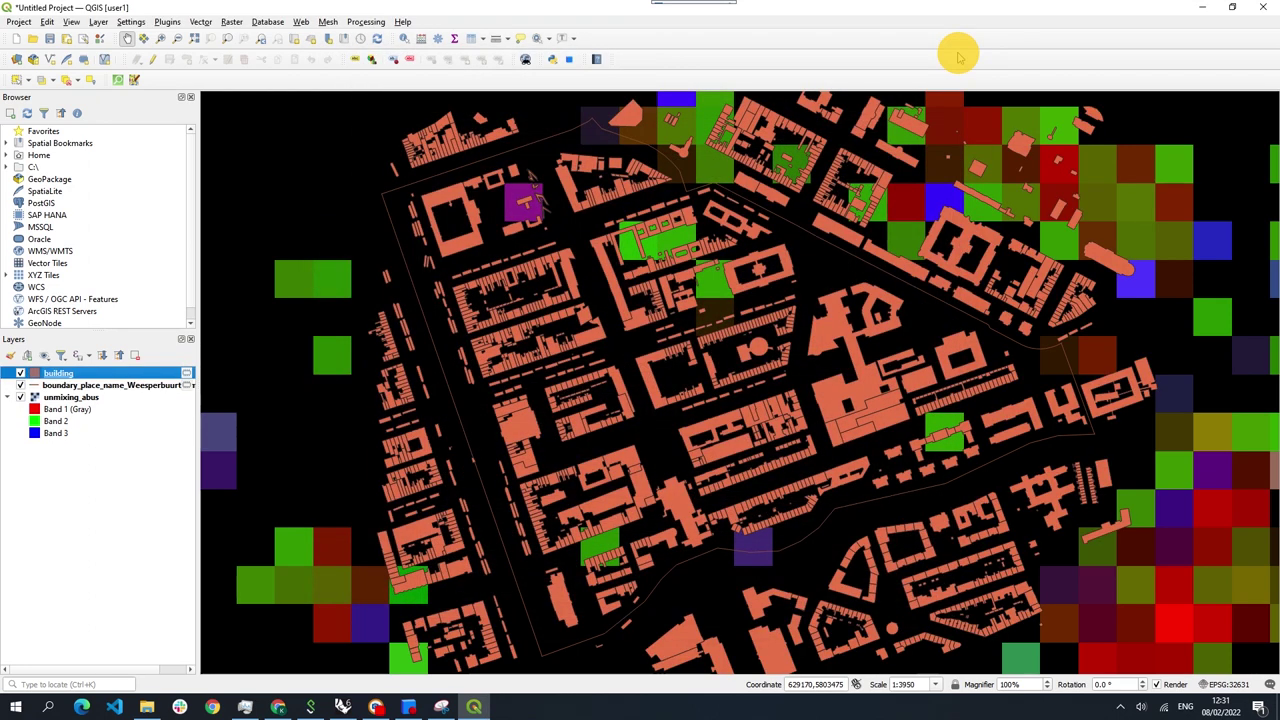
pyautogui.moveTo(800, 430); pyautogui.dragTo(786, 424)
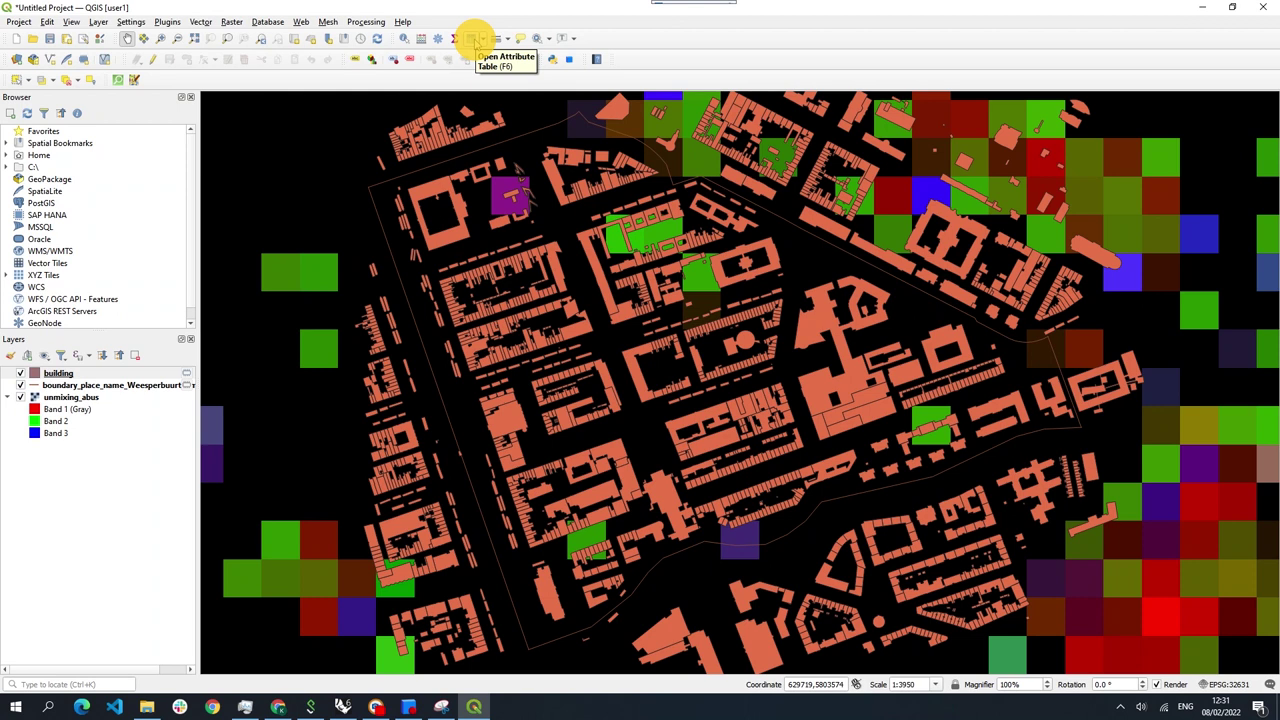
pyautogui.click(106, 372)
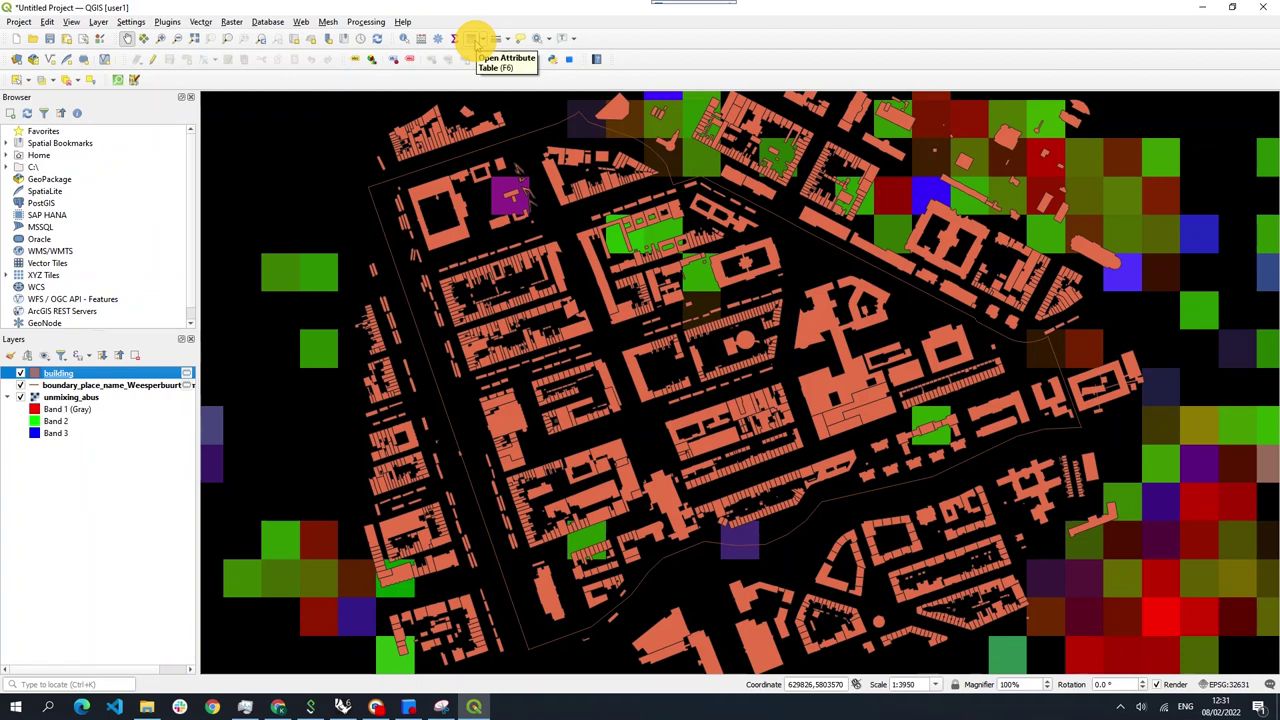
# Step: Delete every building field except osm_id, building, height, level and building:levels
pyautogui.click(473, 39)
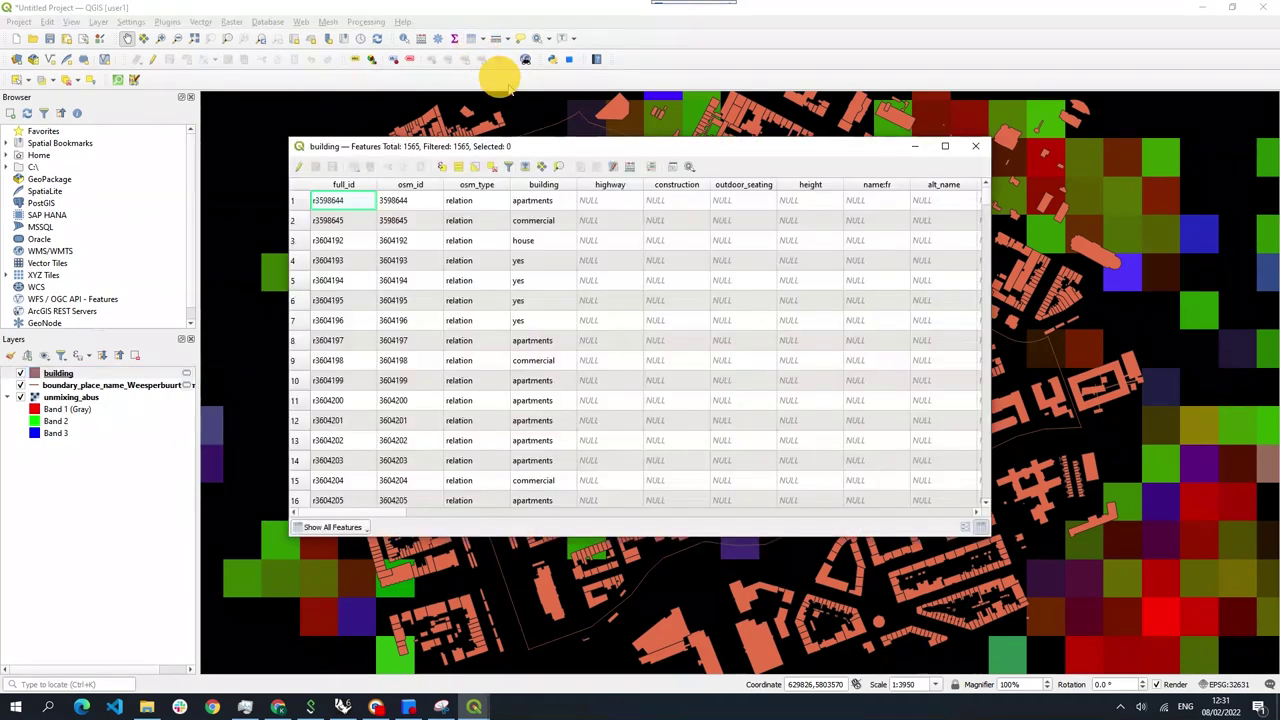
pyautogui.moveTo(330, 513)
pyautogui.mouseDown()
pyautogui.moveTo(960, 516)
pyautogui.moveTo(309, 516)
pyautogui.mouseUp()
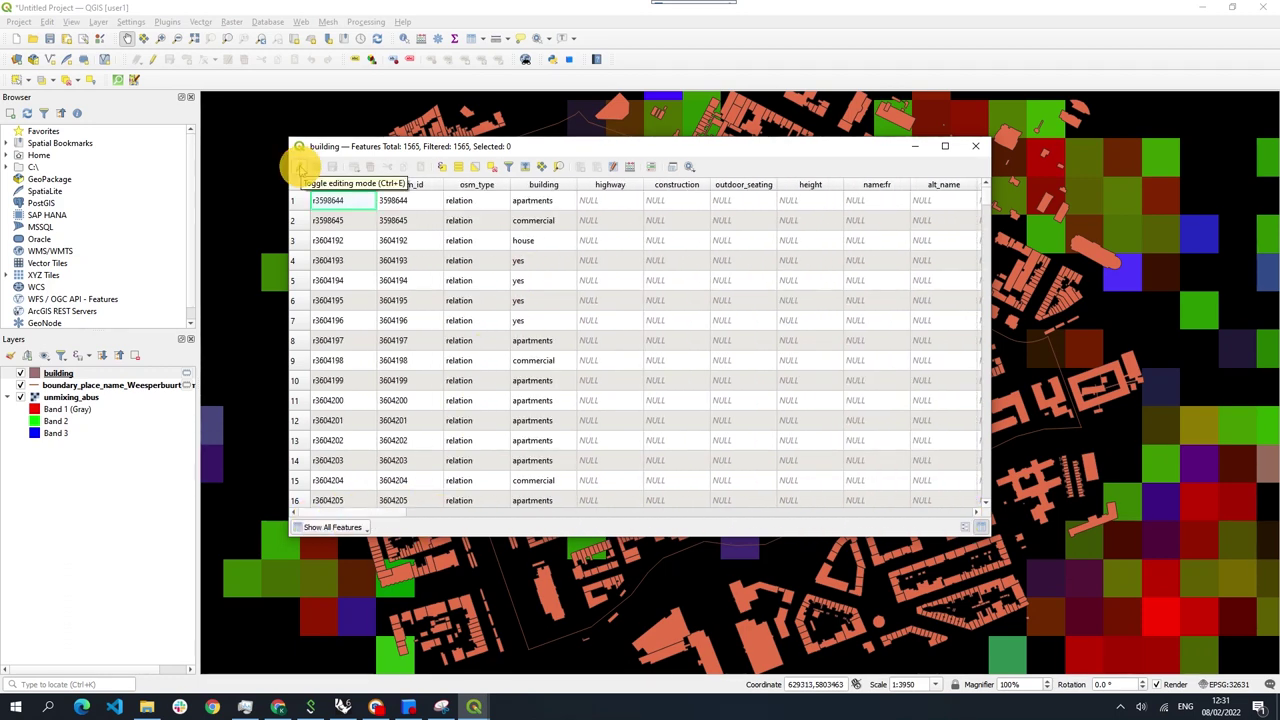
pyautogui.click(301, 168)
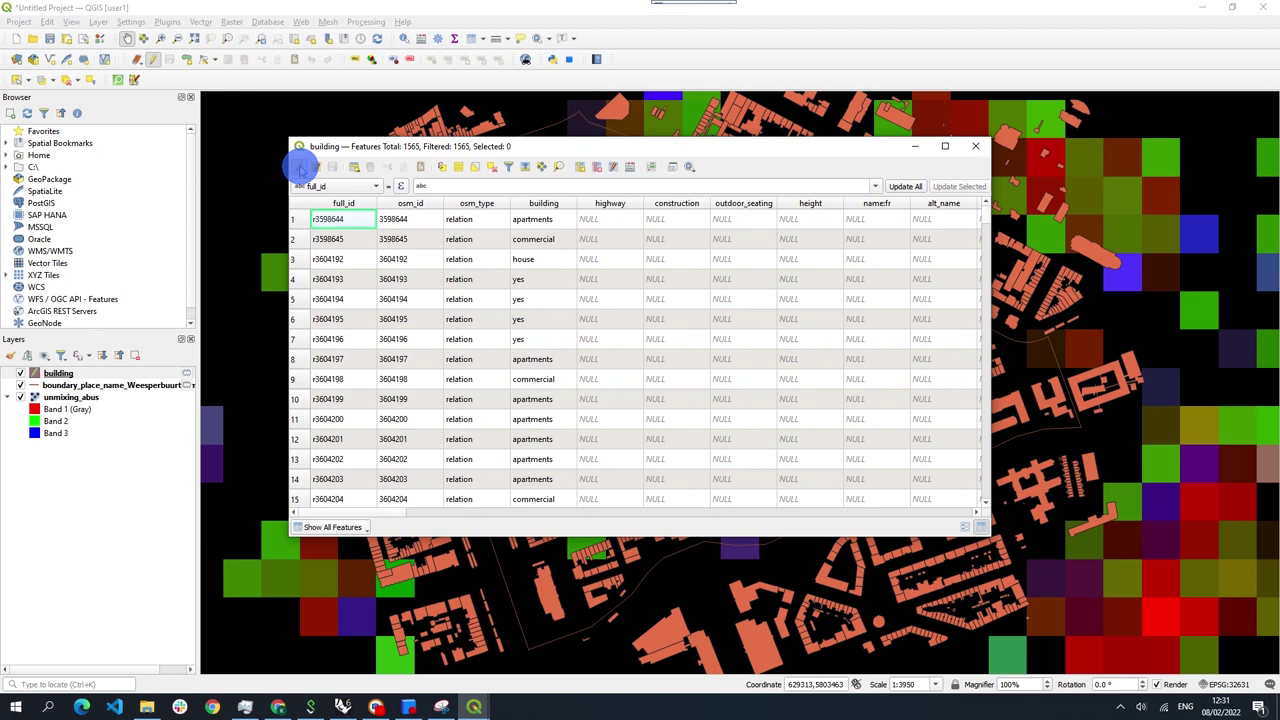
pyautogui.click(598, 170)
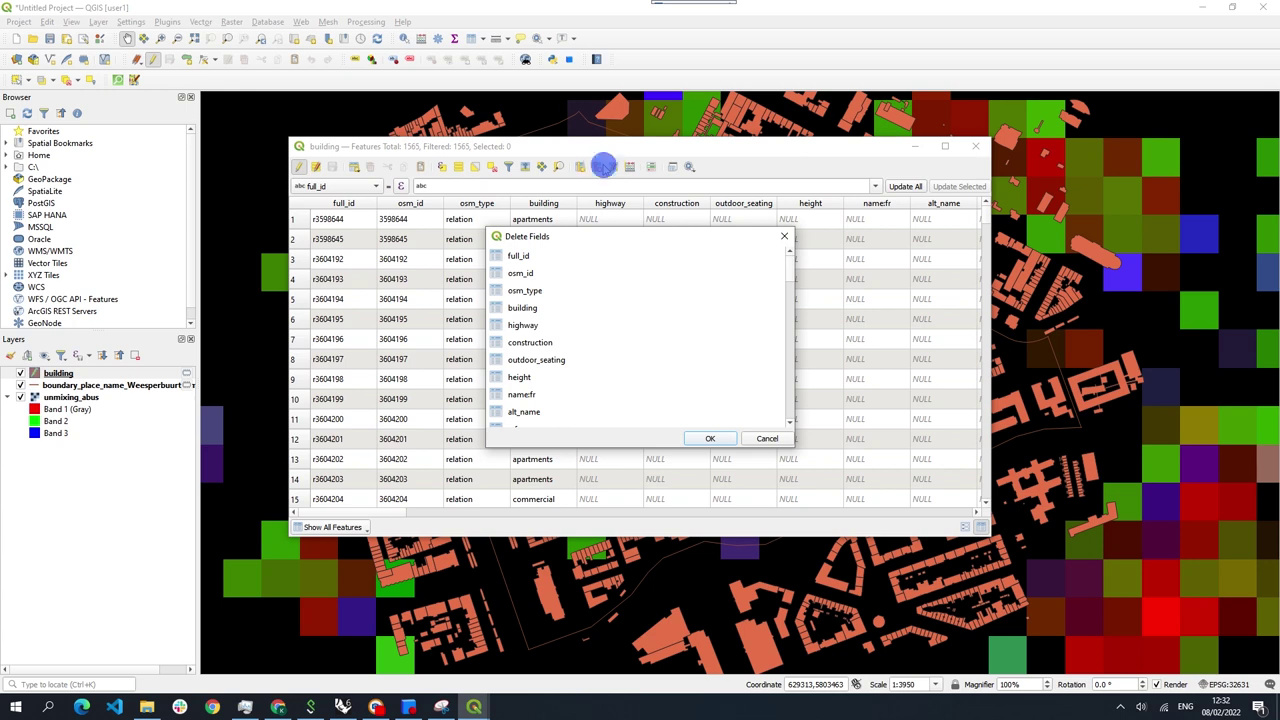
pyautogui.hotkey('ctrl', 'a')
pyautogui.scroll(-3, 550, 320)
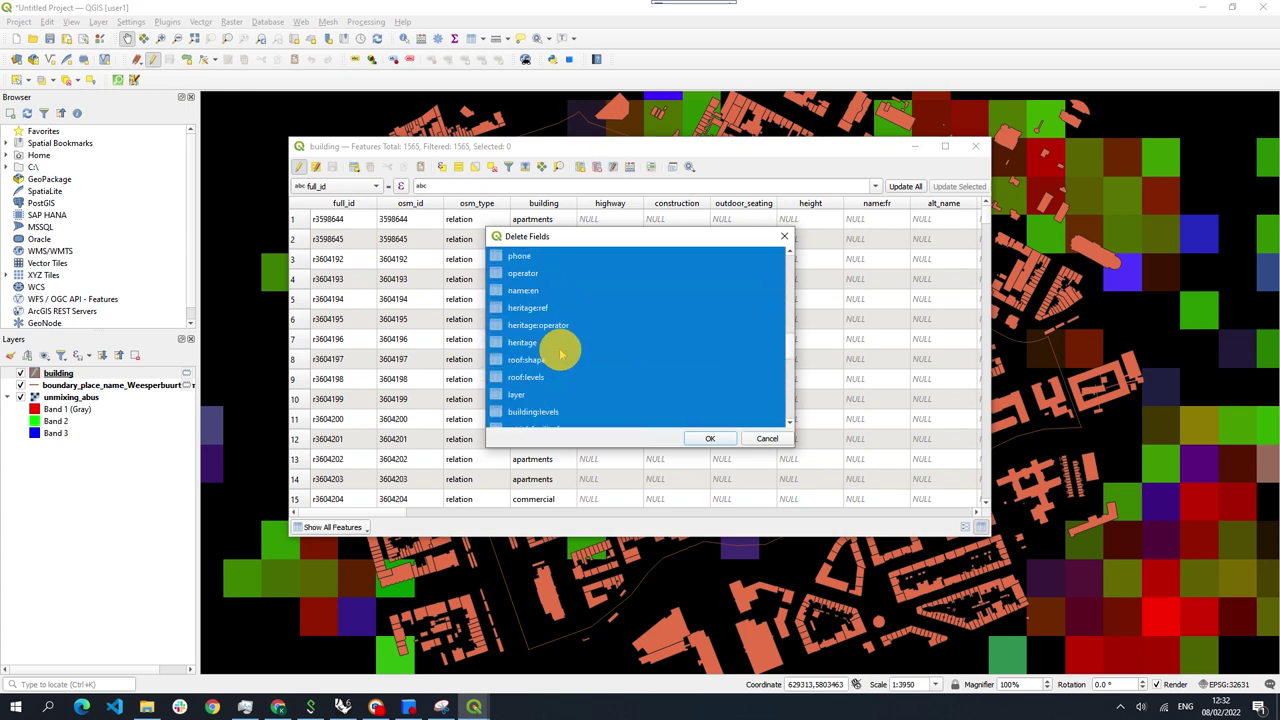
pyautogui.scroll(-2, 560, 352)
pyautogui.keyDown('ctrl'); pyautogui.click(565, 307); pyautogui.keyUp('ctrl')
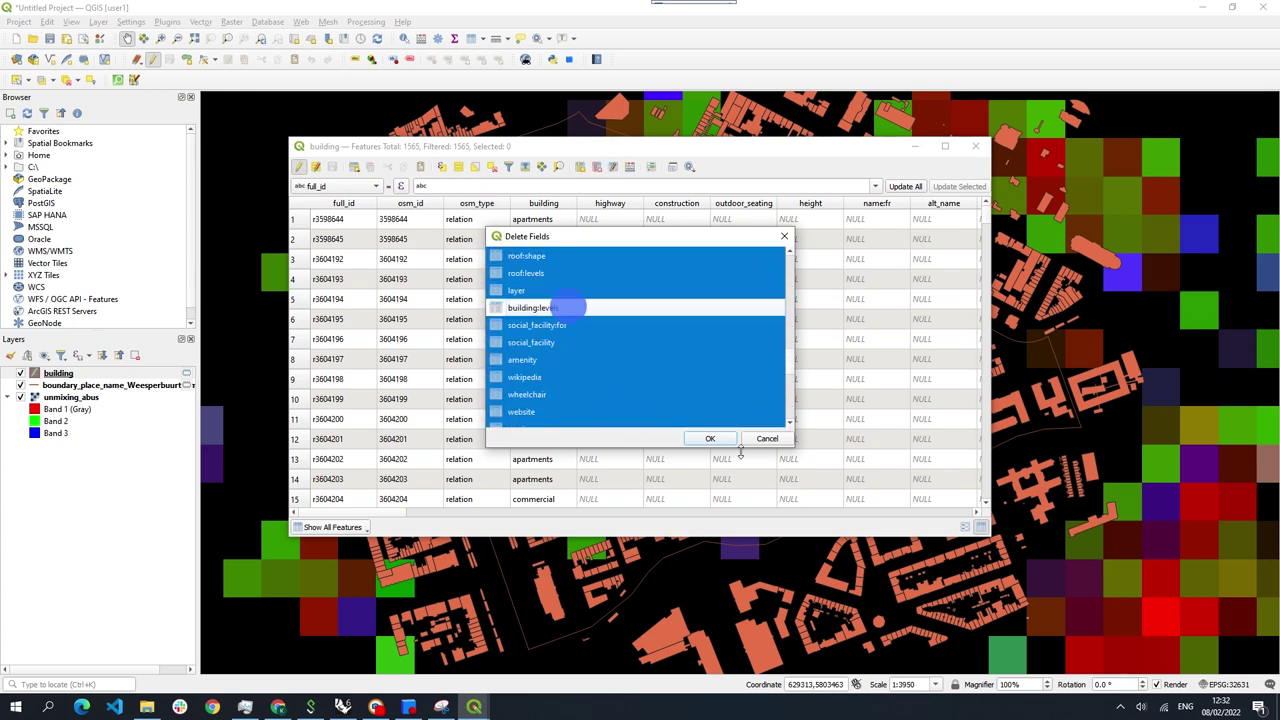
pyautogui.click(718, 439)
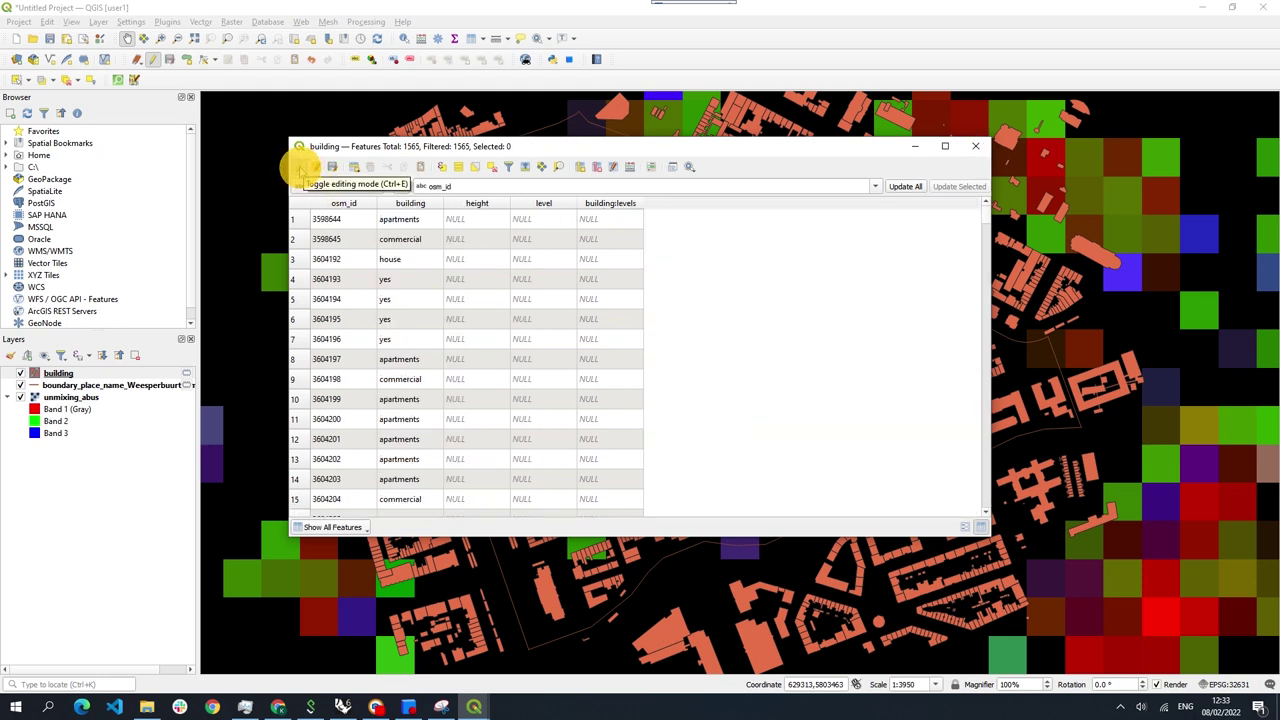
# Step: Save the field deletions to the building layer and close its attribute table
pyautogui.click(301, 171)
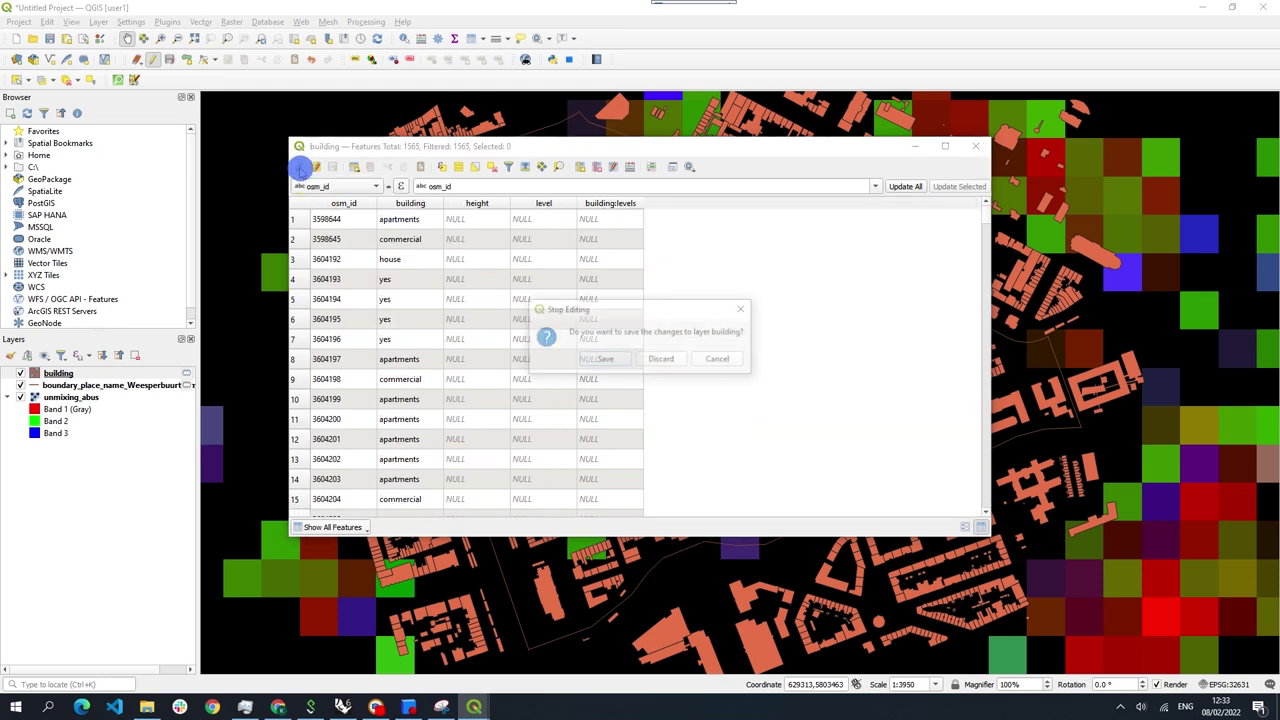
pyautogui.click(606, 361)
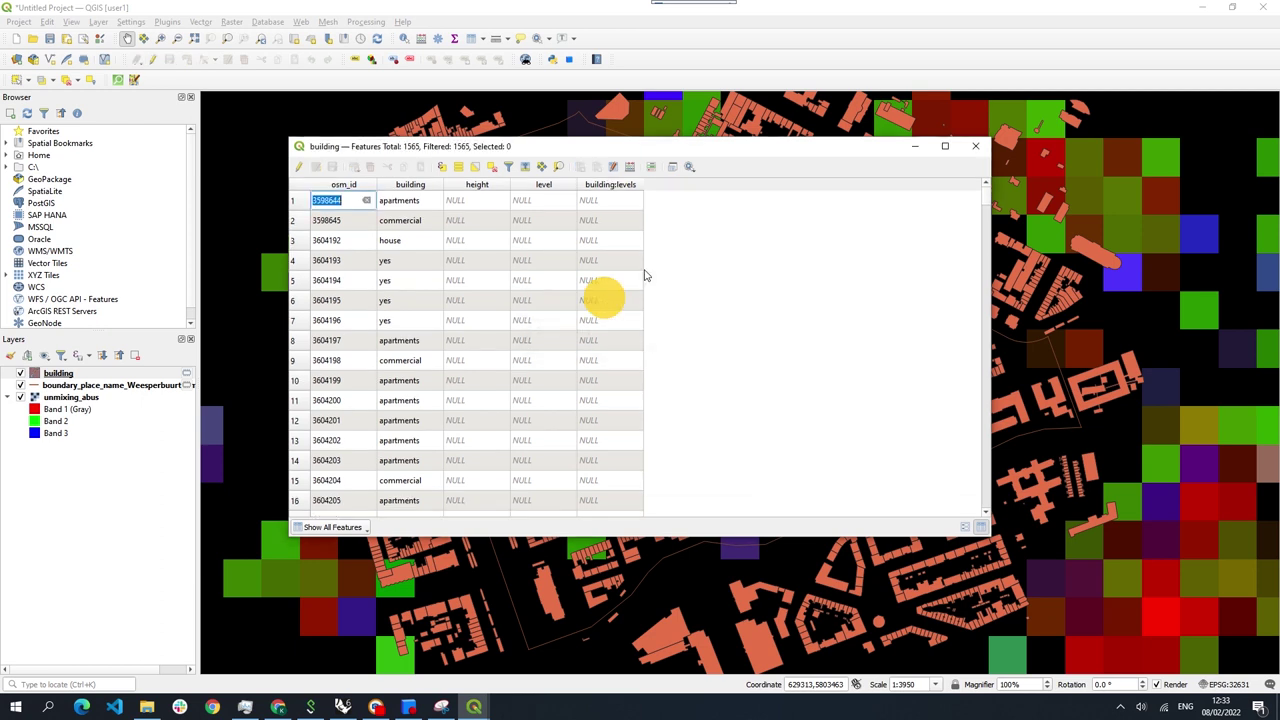
pyautogui.moveTo(737, 153); pyautogui.dragTo(765, 182)
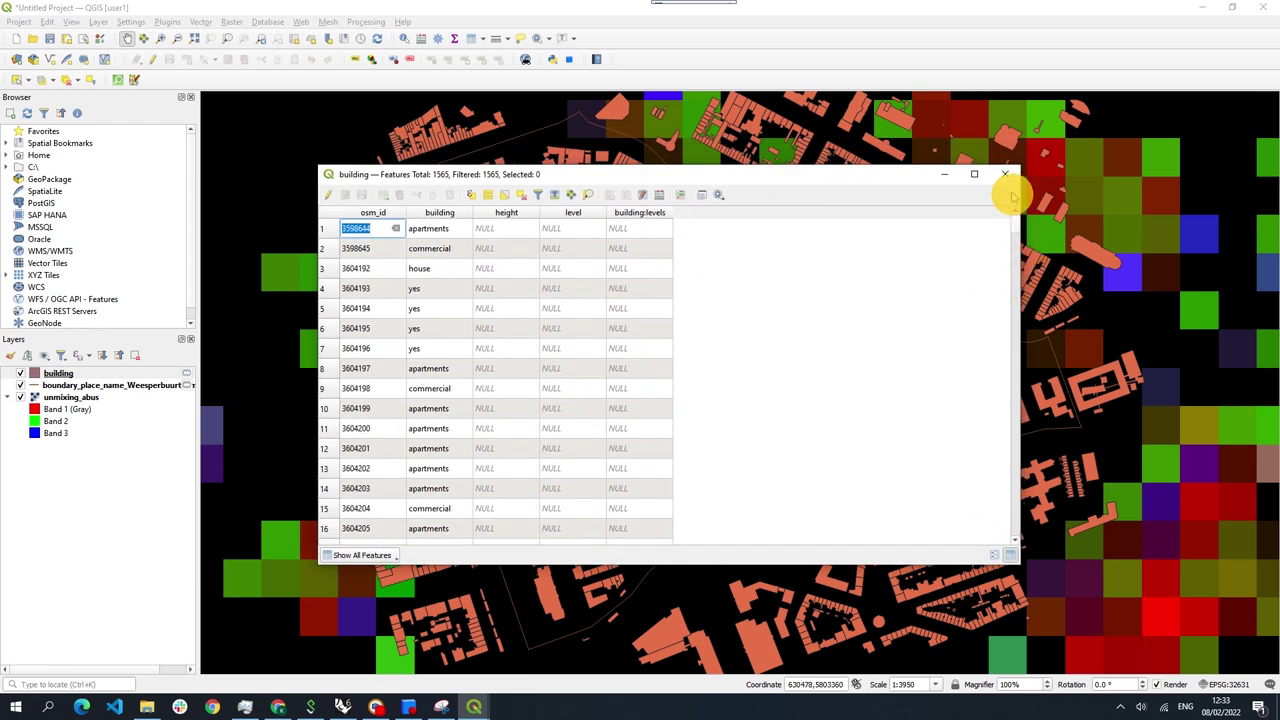
pyautogui.click(1007, 176)
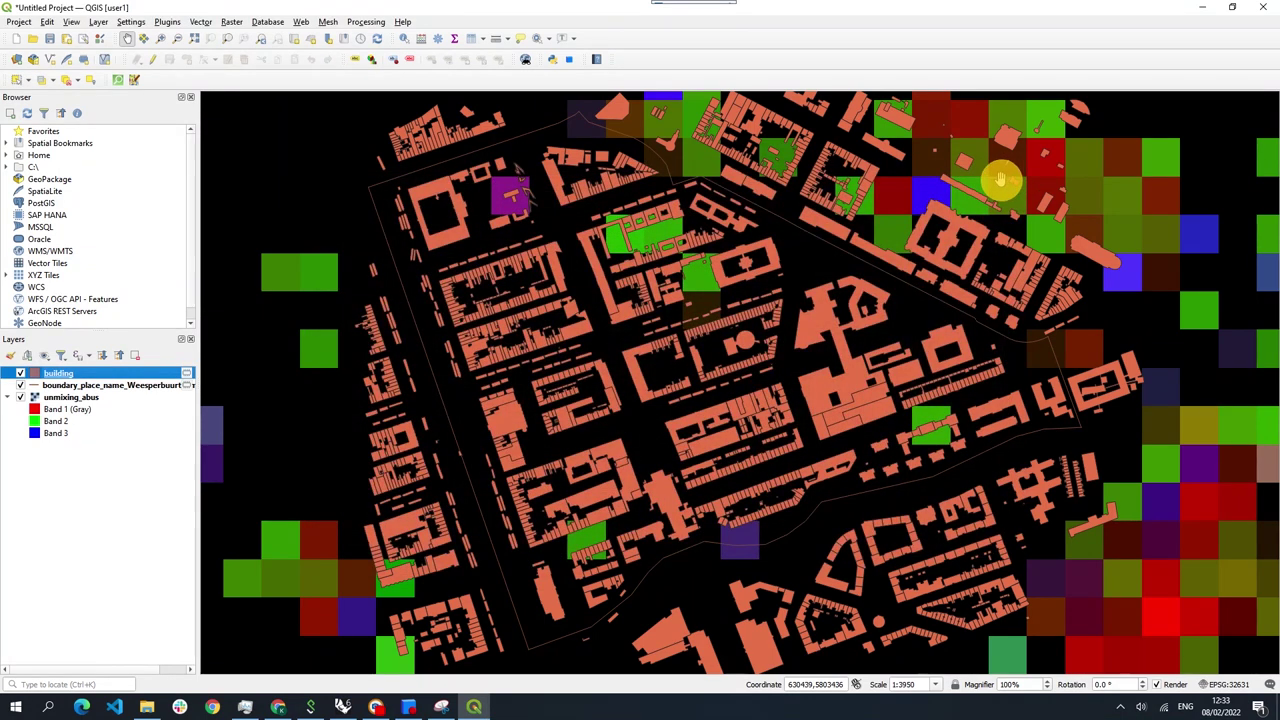
pyautogui.moveTo(1000, 178); pyautogui.dragTo(934, 206)
# Step: Select the unmixing_abus raster and recentre the Weesperbuurt neighbourhood in the map
pyautogui.click(70, 397)
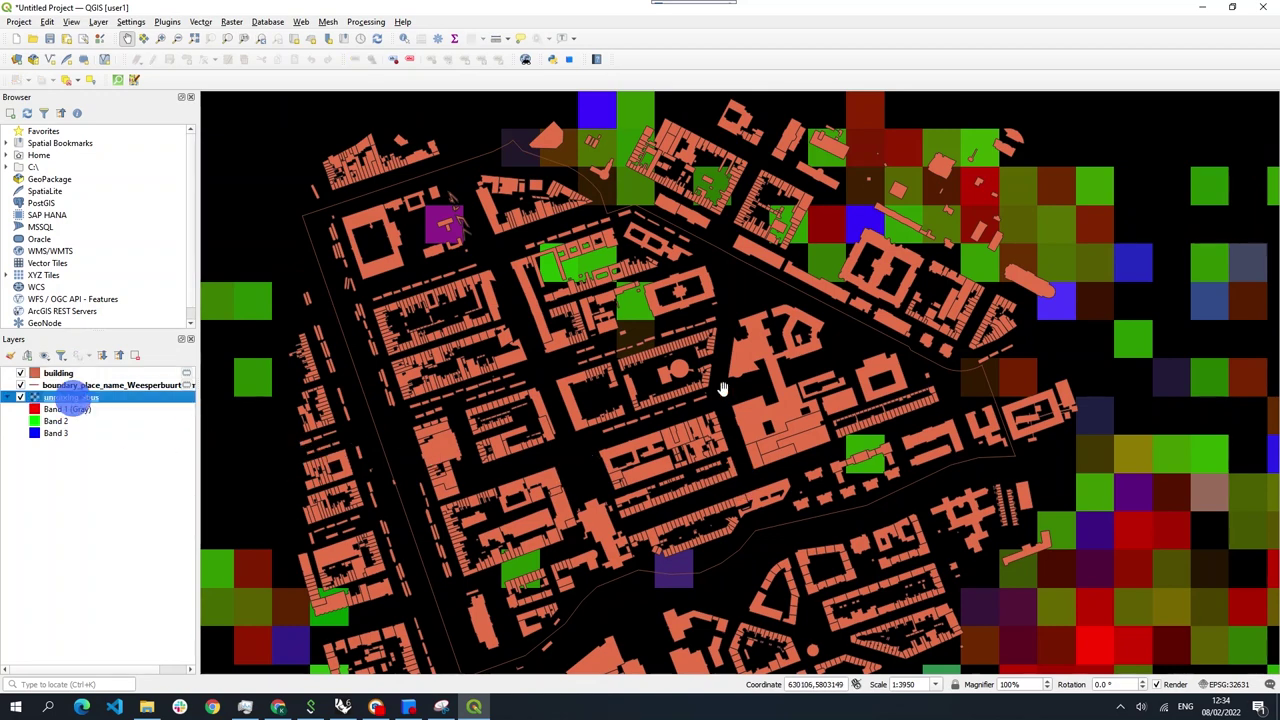
pyautogui.scroll(-2, 668, 450)
pyautogui.scroll(-2, 668, 450)
pyautogui.scroll(-1, 668, 450)
pyautogui.scroll(-1, 668, 450)
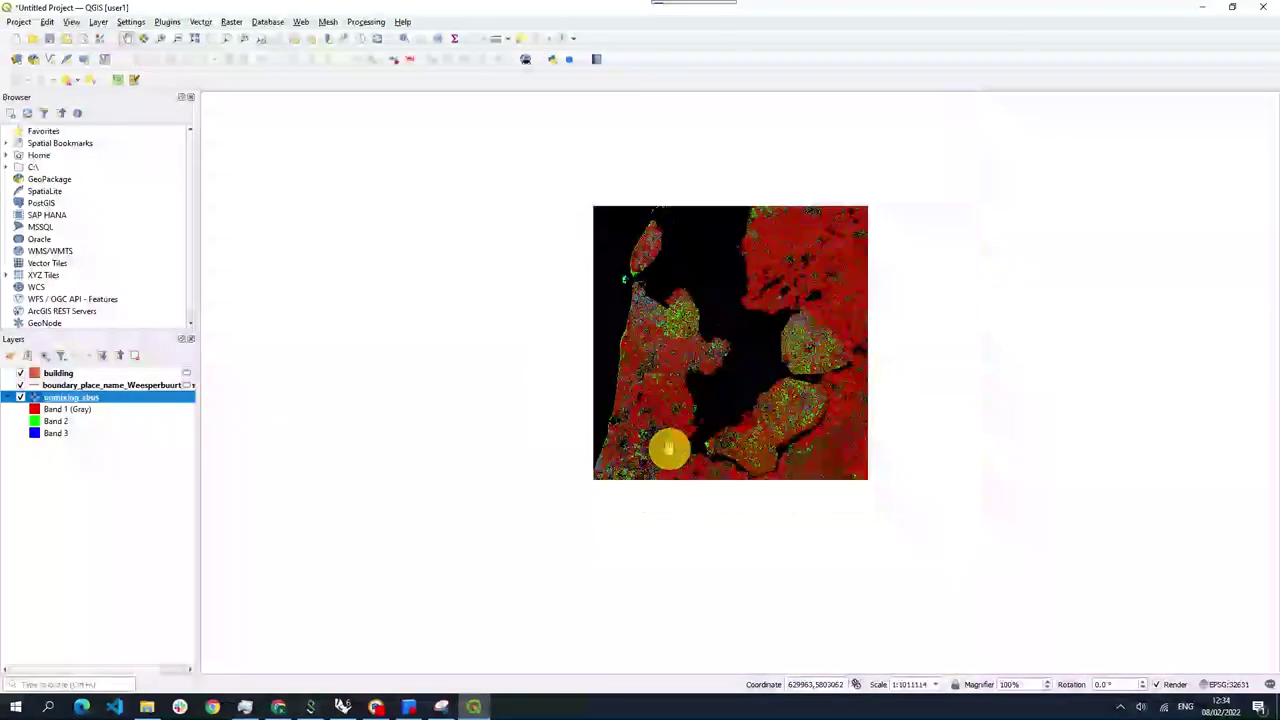
pyautogui.scroll(2, 631, 474)
pyautogui.scroll(1, 397, 380)
pyautogui.scroll(2, 446, 343)
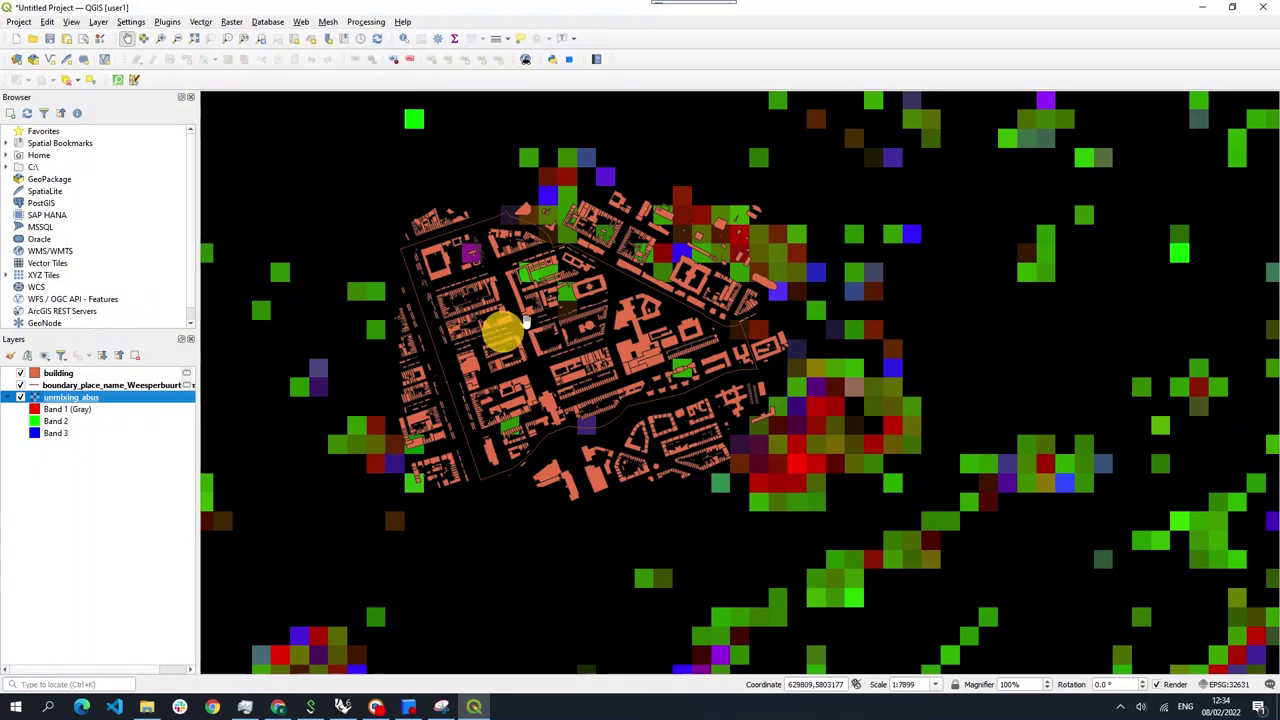
pyautogui.scroll(1, 545, 292)
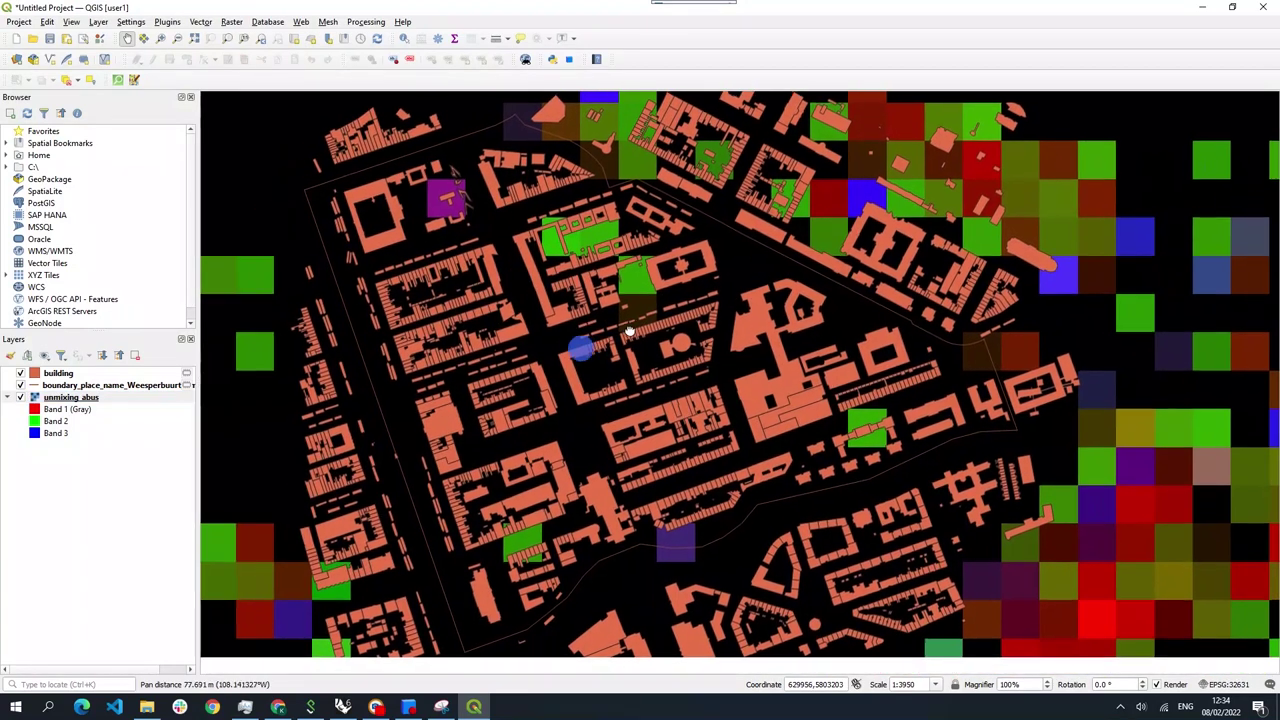
pyautogui.moveTo(590, 347)
pyautogui.mouseDown()
pyautogui.moveTo(677, 363)
pyautogui.moveTo(665, 366)
pyautogui.mouseUp()
pyautogui.scroll(-1, 676, 362)
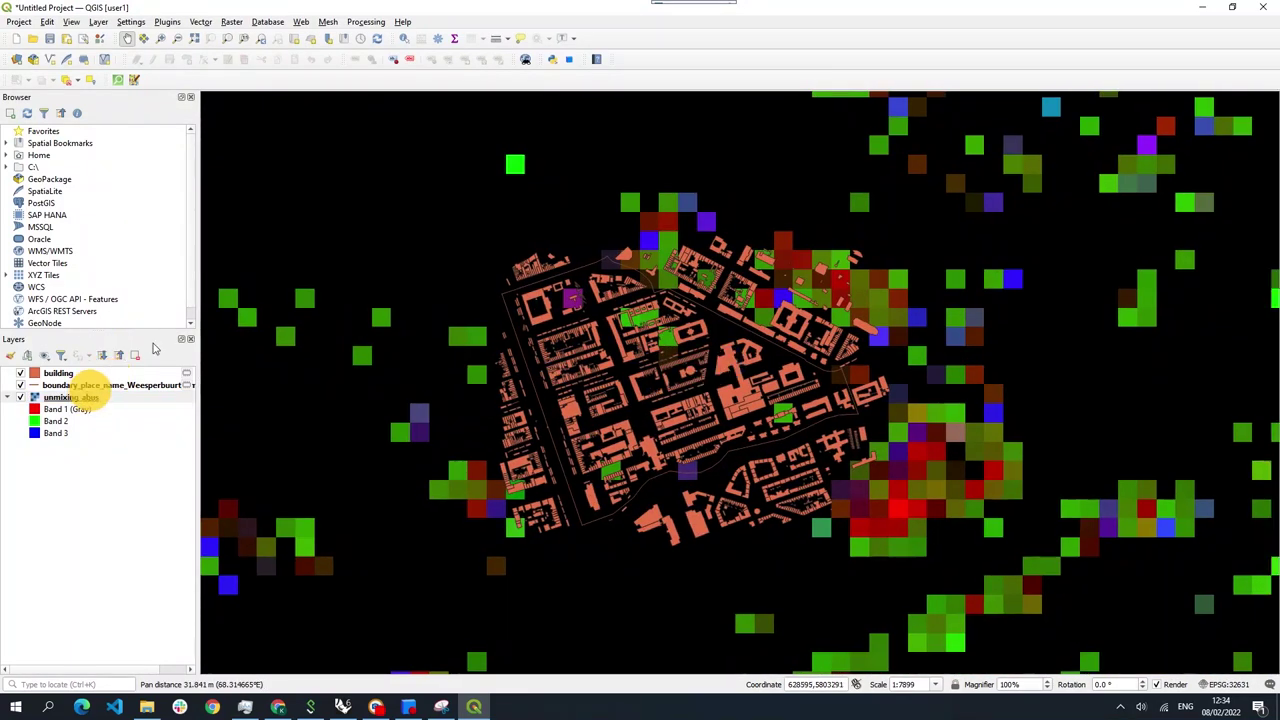
# Step: Run Clip raster by extent on unmixing_abus using the map canvas extent
pyautogui.rightClick(703, 72)
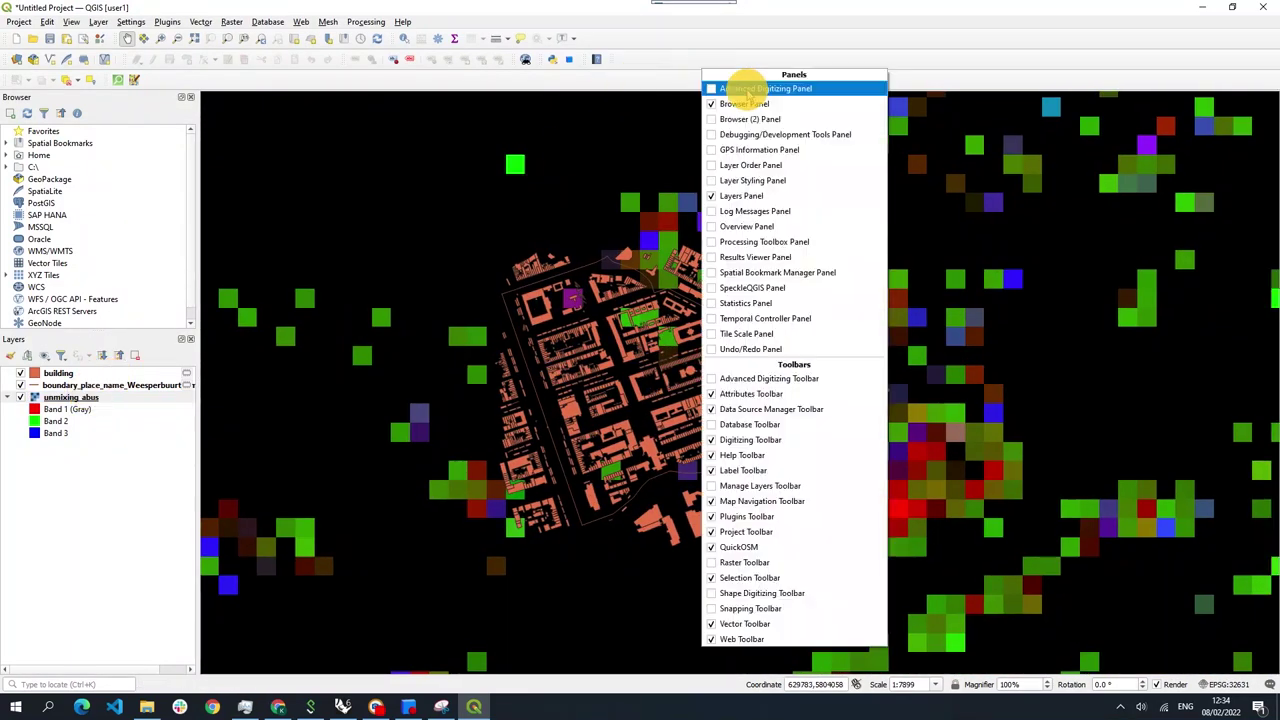
pyautogui.click(810, 243)
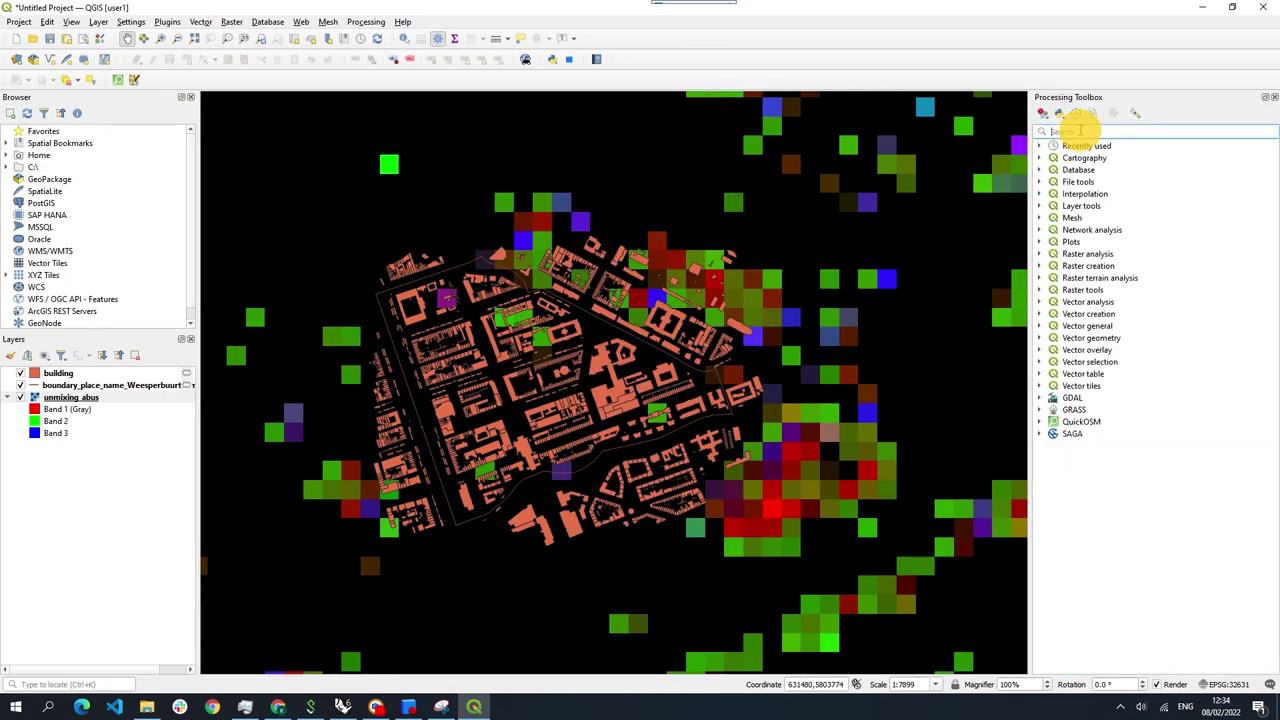
pyautogui.write('clip raster')
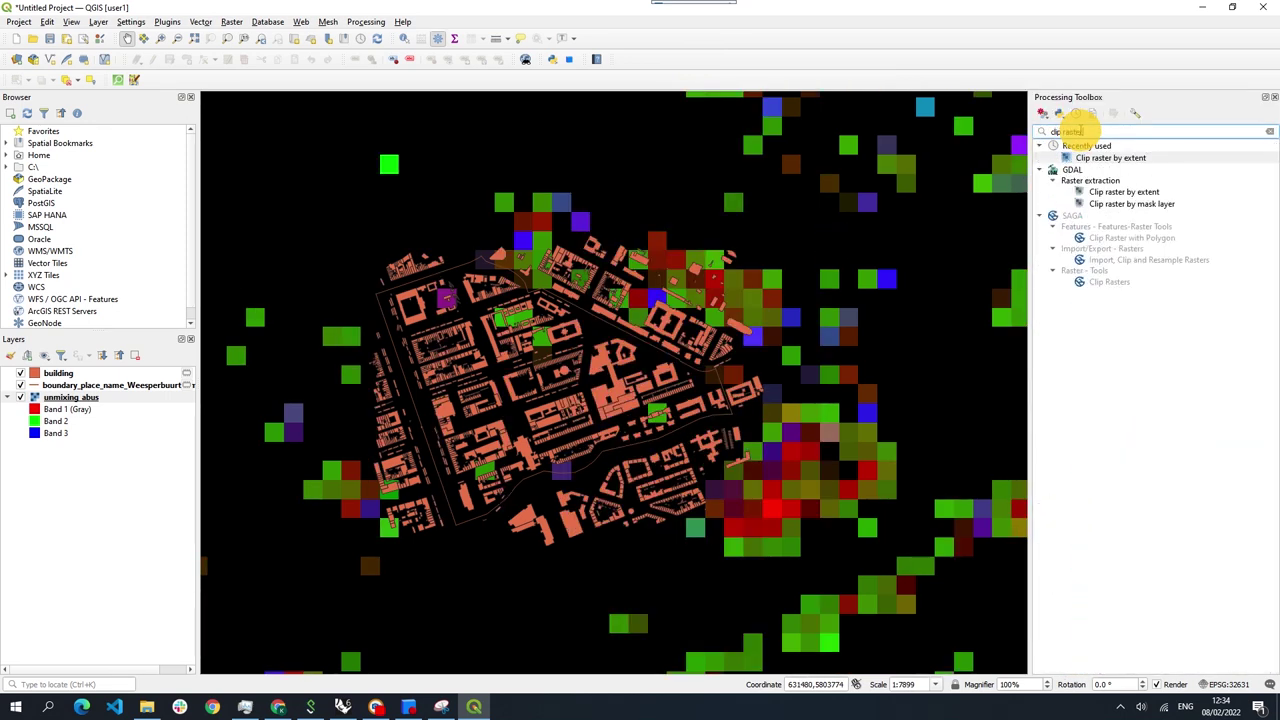
pyautogui.doubleClick(1110, 157)
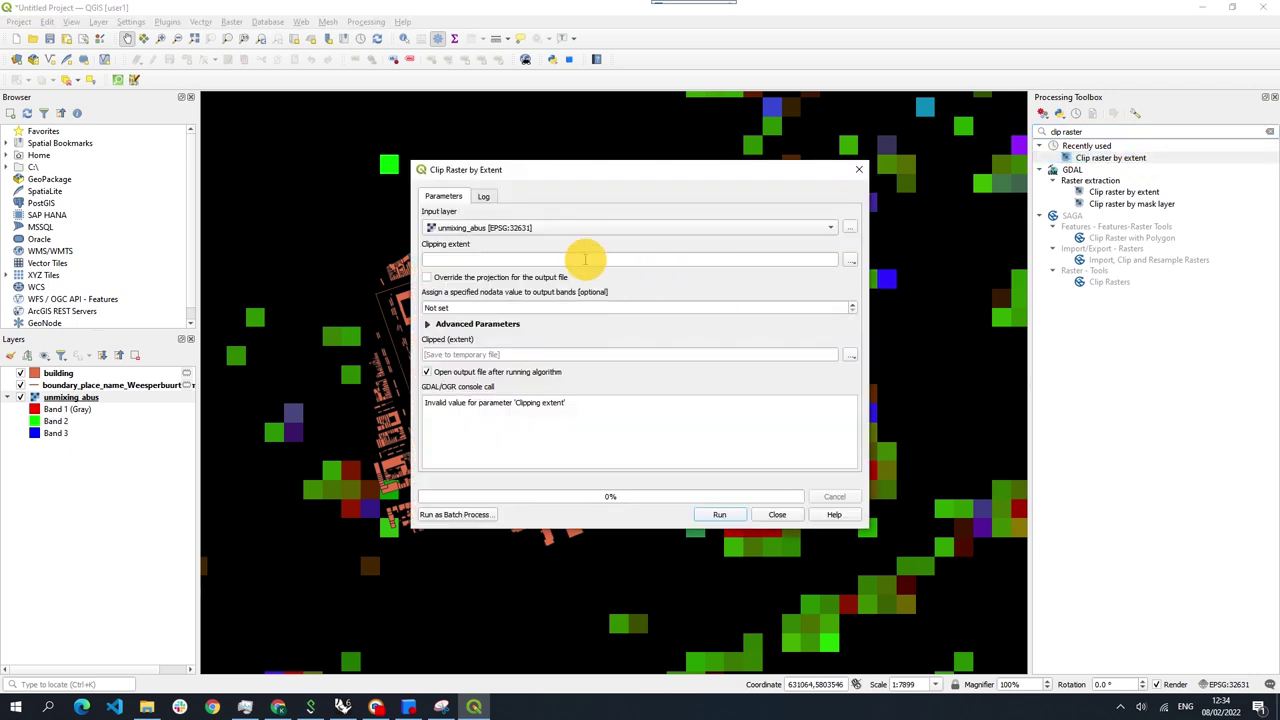
pyautogui.click(850, 259)
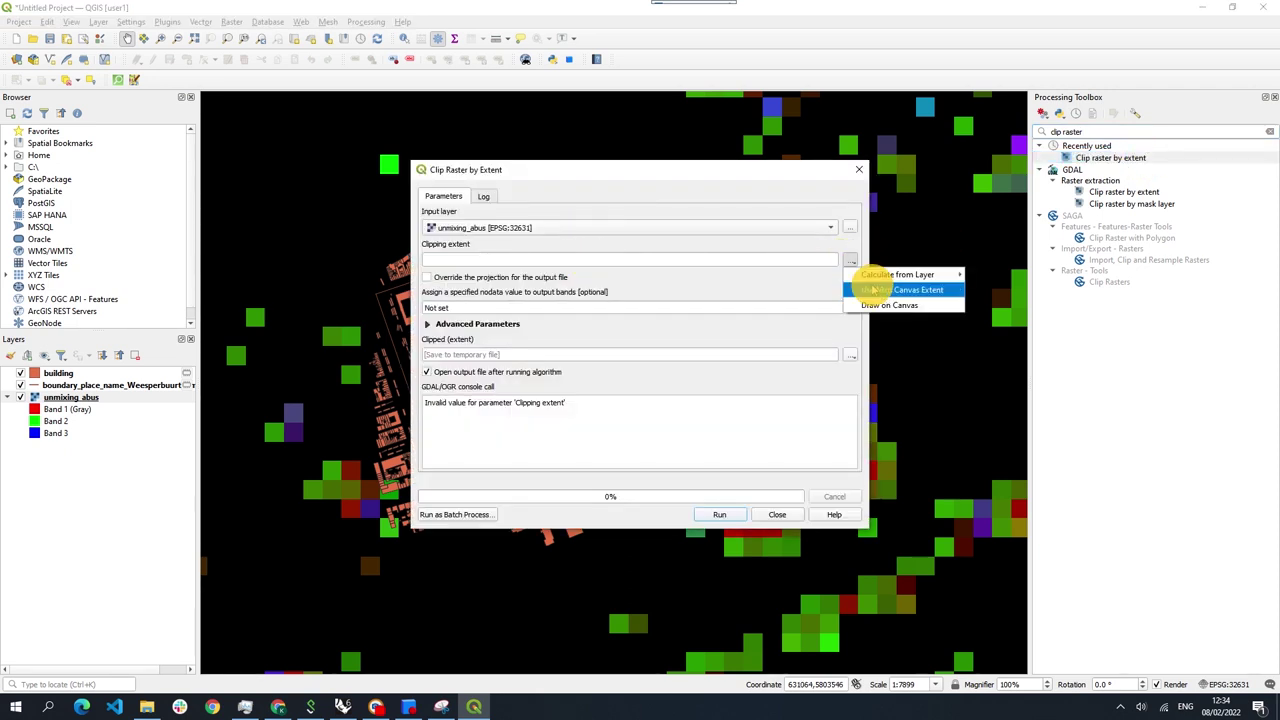
pyautogui.click(873, 290)
pyautogui.moveTo(640, 169); pyautogui.dragTo(1140, 266)
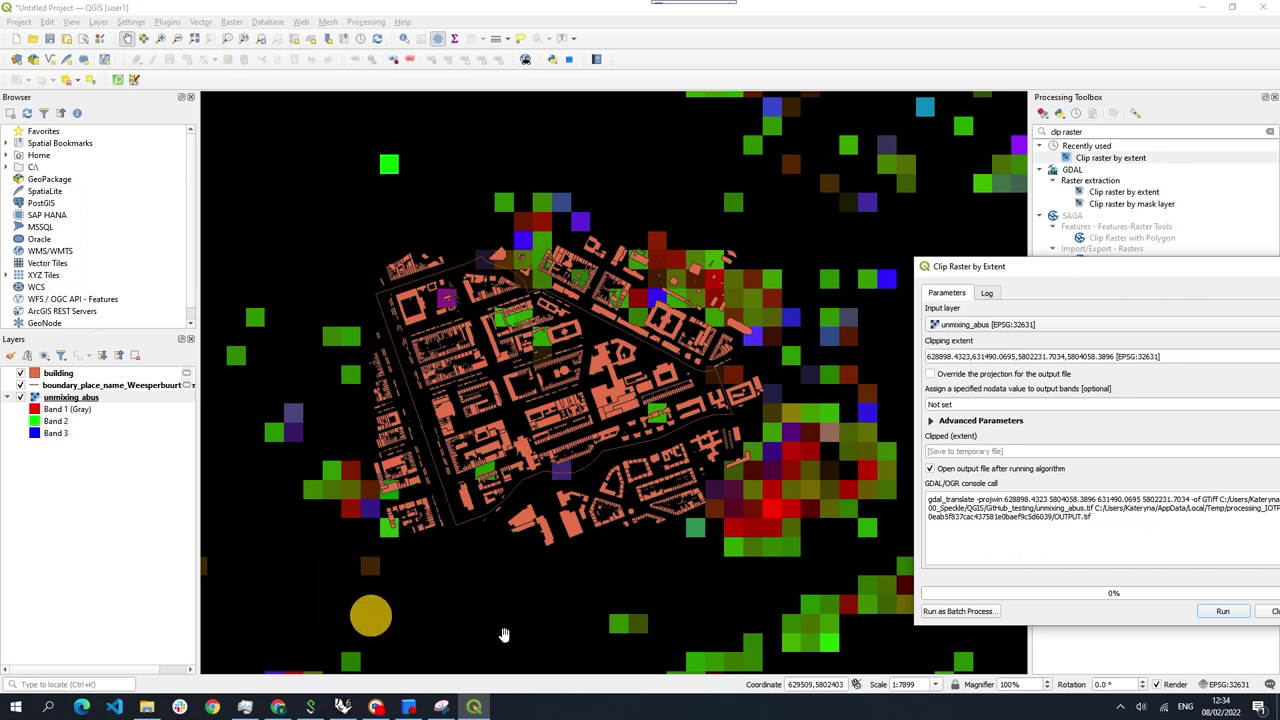
pyautogui.moveTo(1139, 274); pyautogui.dragTo(594, 230)
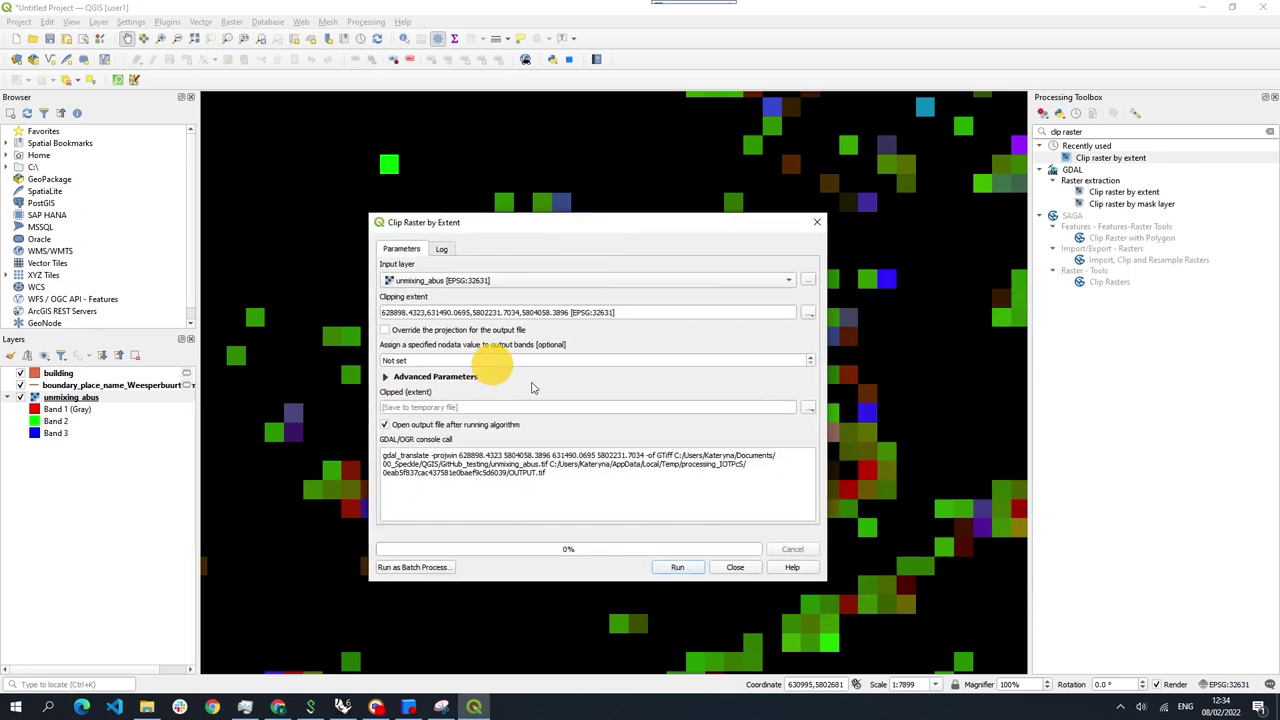
pyautogui.click(680, 567)
pyautogui.click(816, 223)
# Step: Hide the original unmixing_abus raster and pan to the clipped area
pyautogui.click(20, 409)
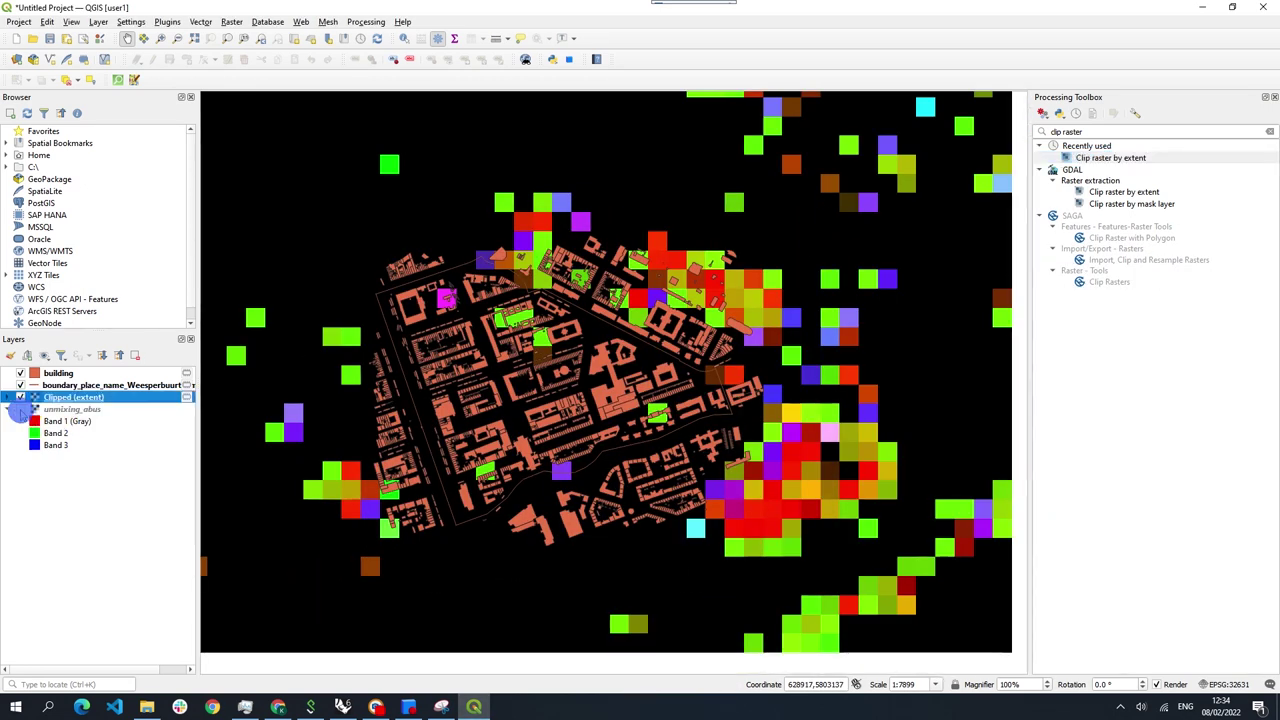
pyautogui.moveTo(465, 309); pyautogui.dragTo(499, 345)
pyautogui.scroll(-1, 499, 345)
pyautogui.scroll(2, 466, 385)
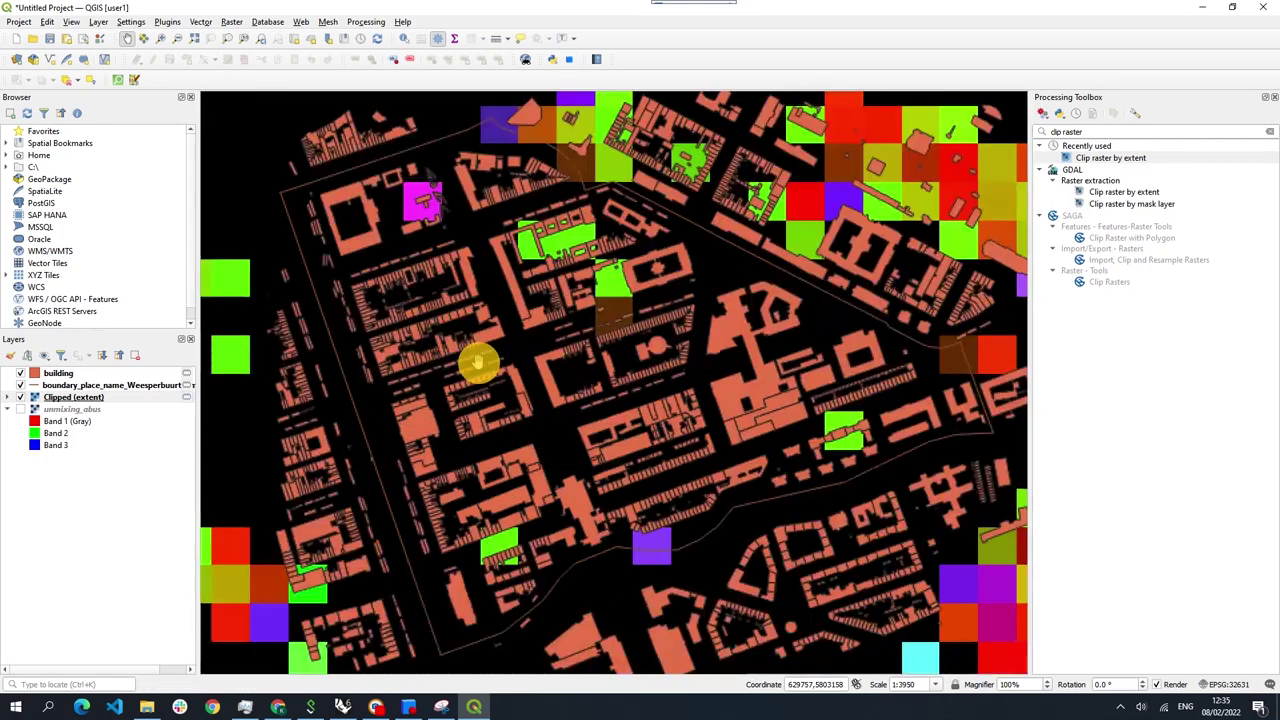
pyautogui.click(568, 61)
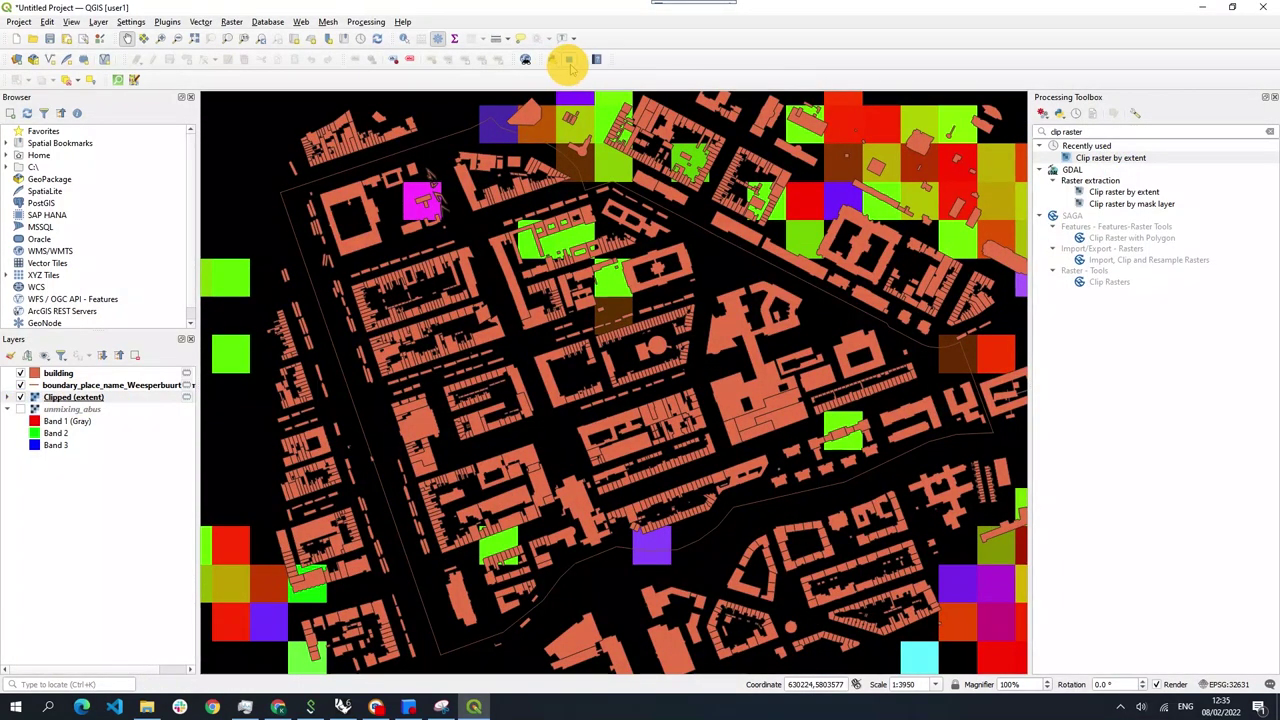
# Step: Add the QGIS examples Speckle stream to the project via the server account
pyautogui.click(568, 61)
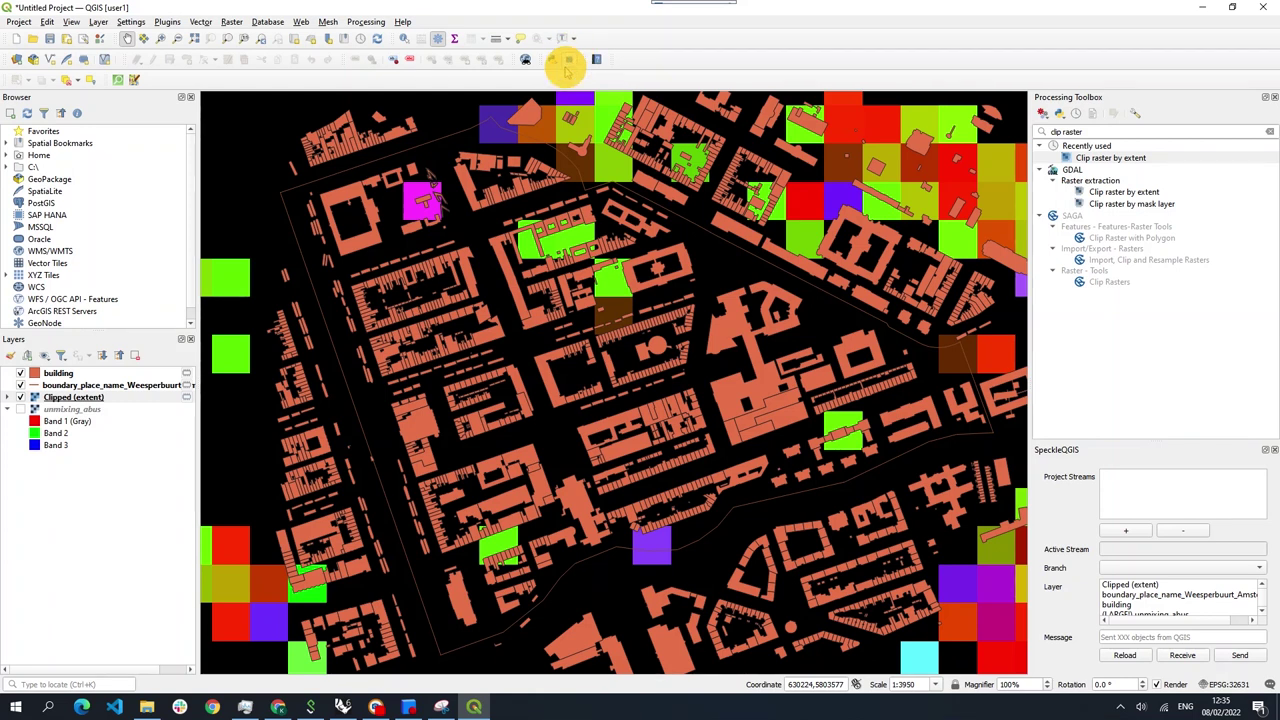
pyautogui.click(1275, 97)
pyautogui.click(1128, 355)
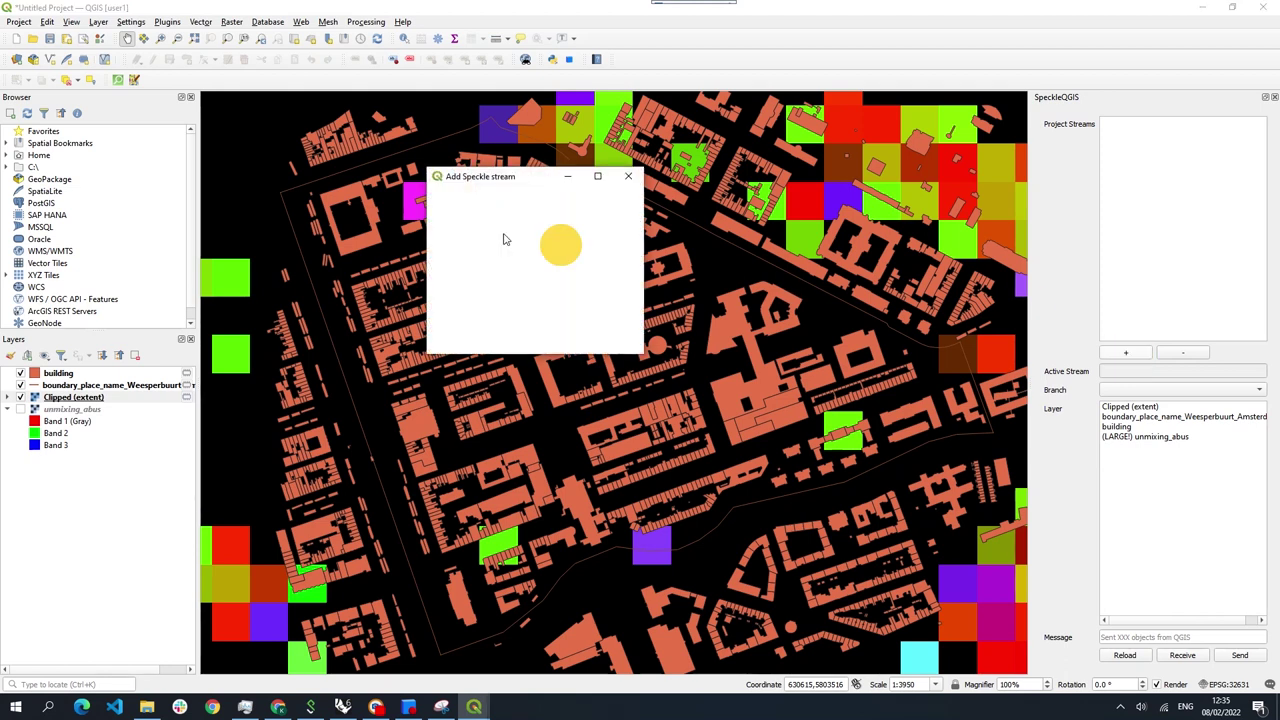
pyautogui.click(528, 202)
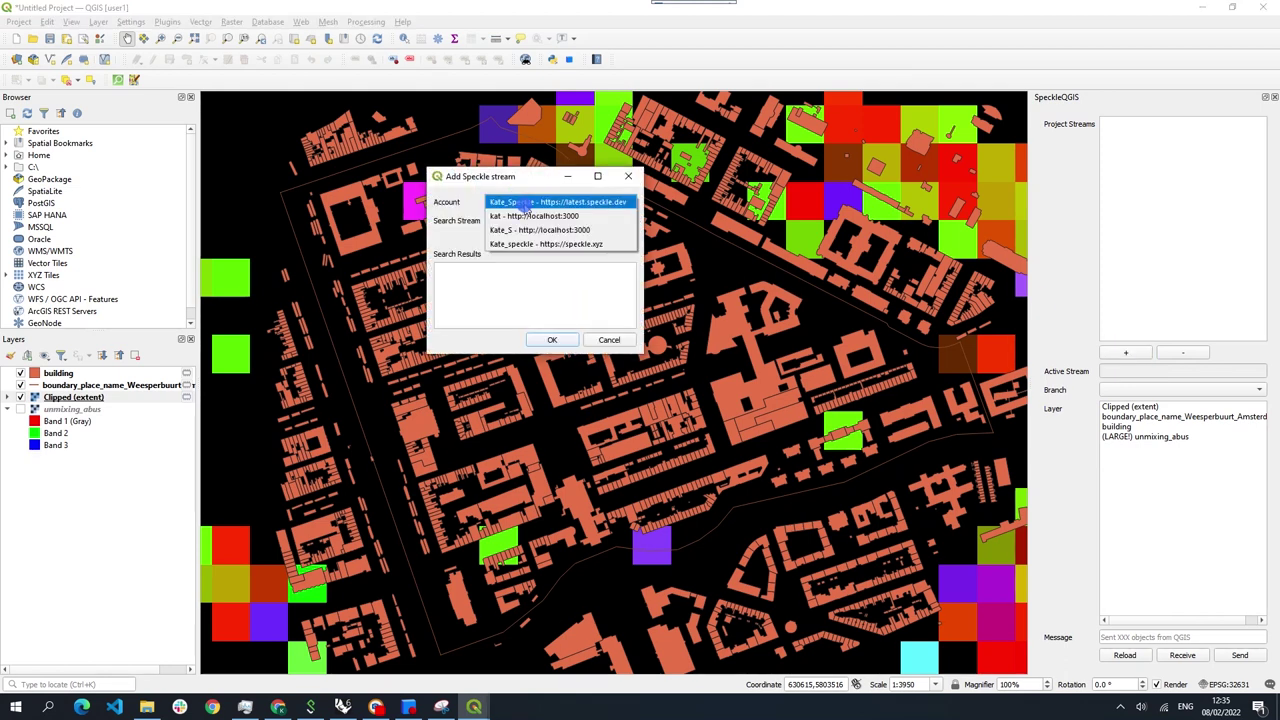
pyautogui.click(541, 243)
pyautogui.scroll(-1, 530, 202)
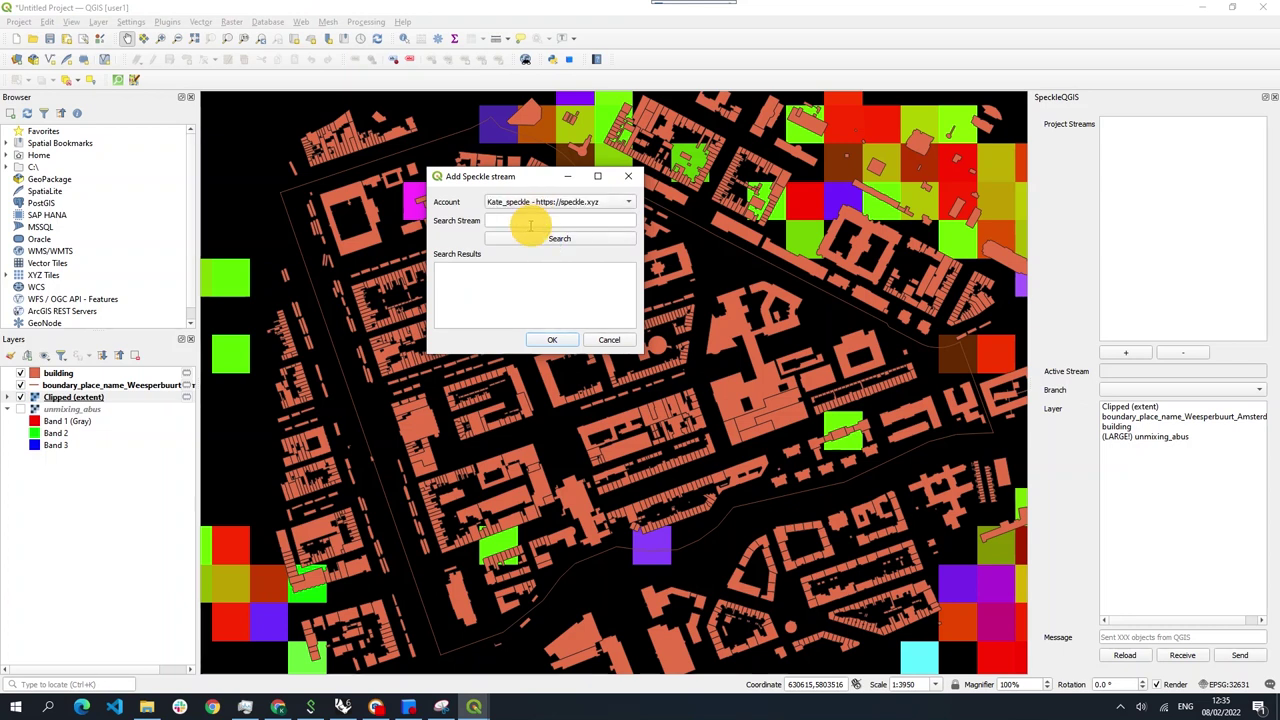
pyautogui.click(540, 207)
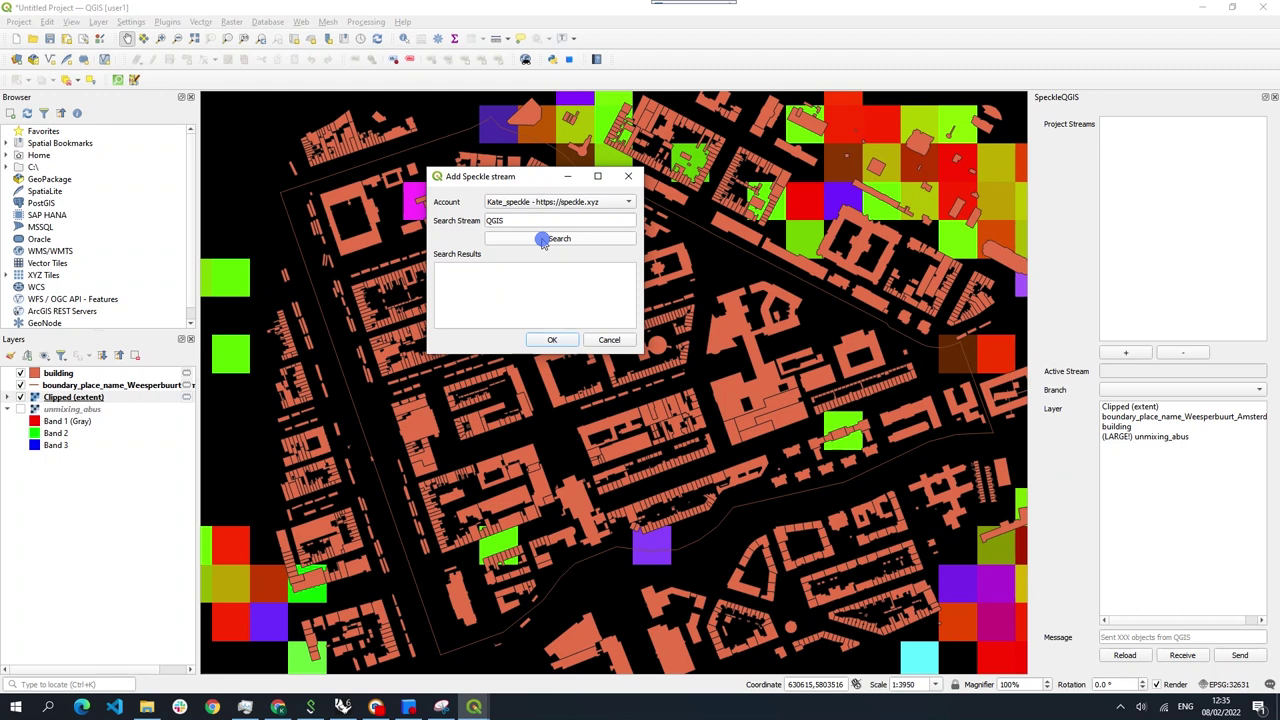
pyautogui.click(542, 242)
pyautogui.click(531, 268)
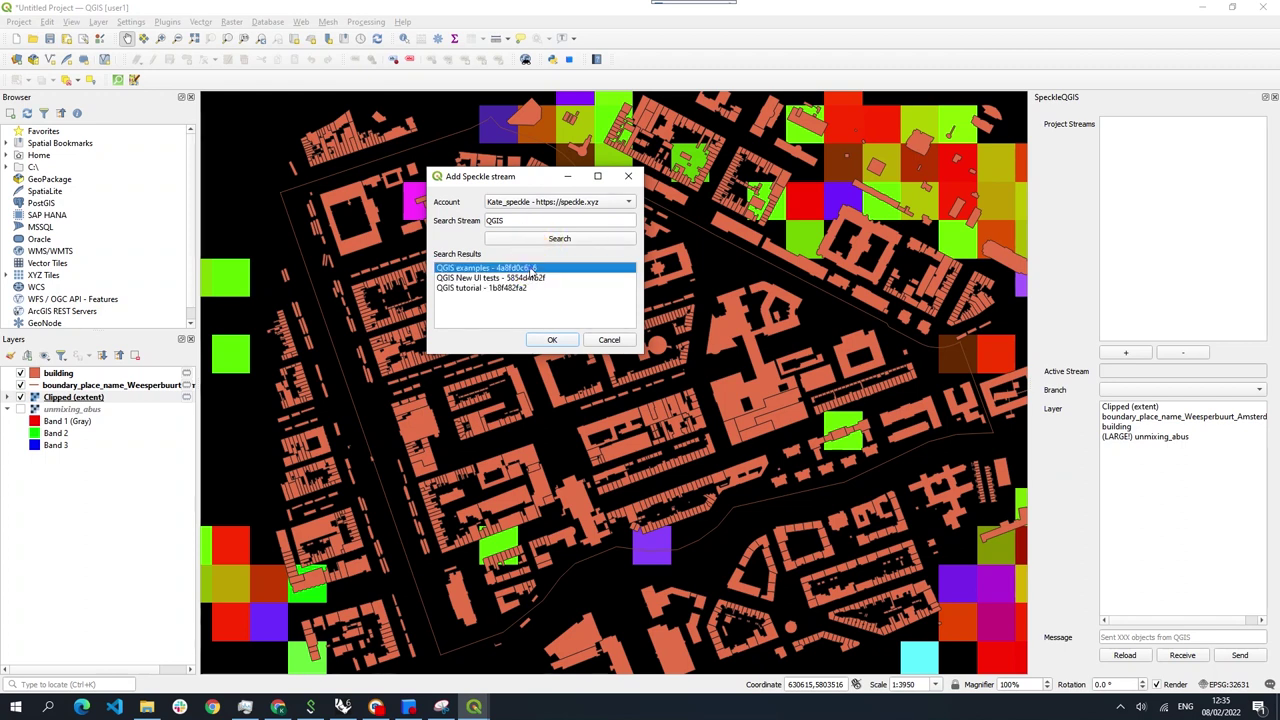
pyautogui.click(552, 340)
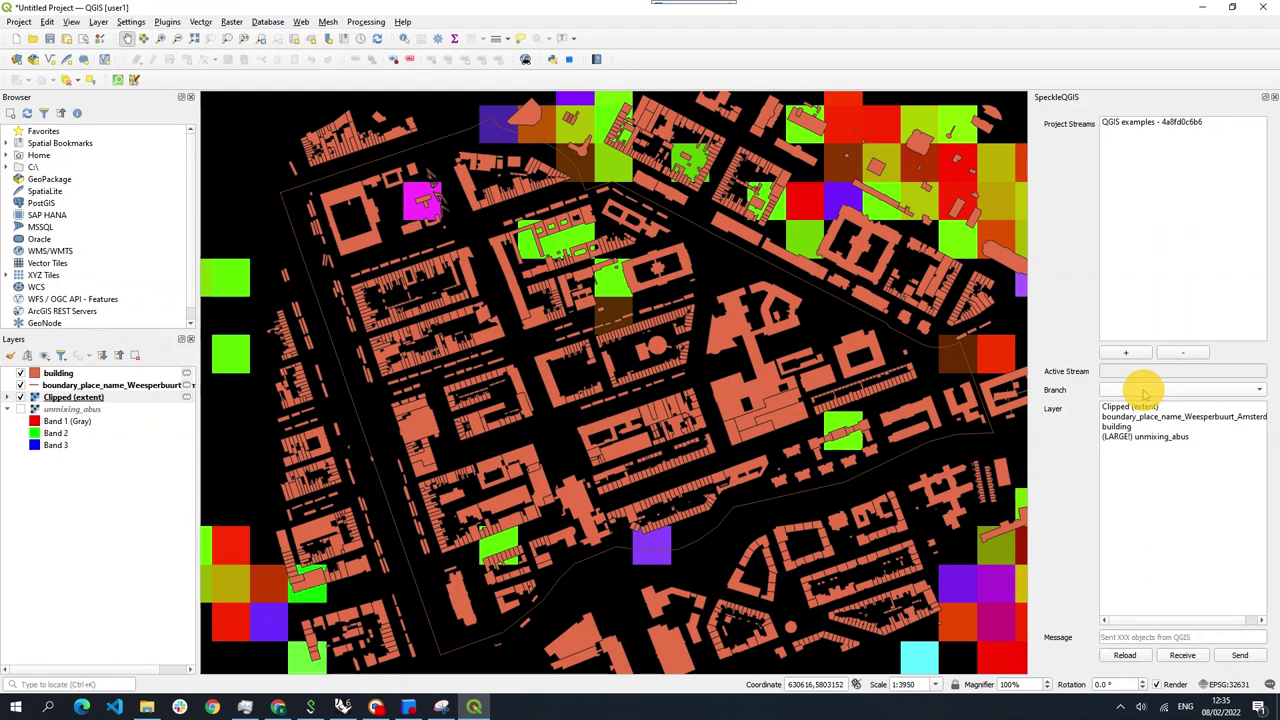
# Step: Send the clipped raster, boundary and building layers to main with message 'Amhood'
pyautogui.click(1145, 121)
pyautogui.click(1140, 390)
pyautogui.click(1145, 405)
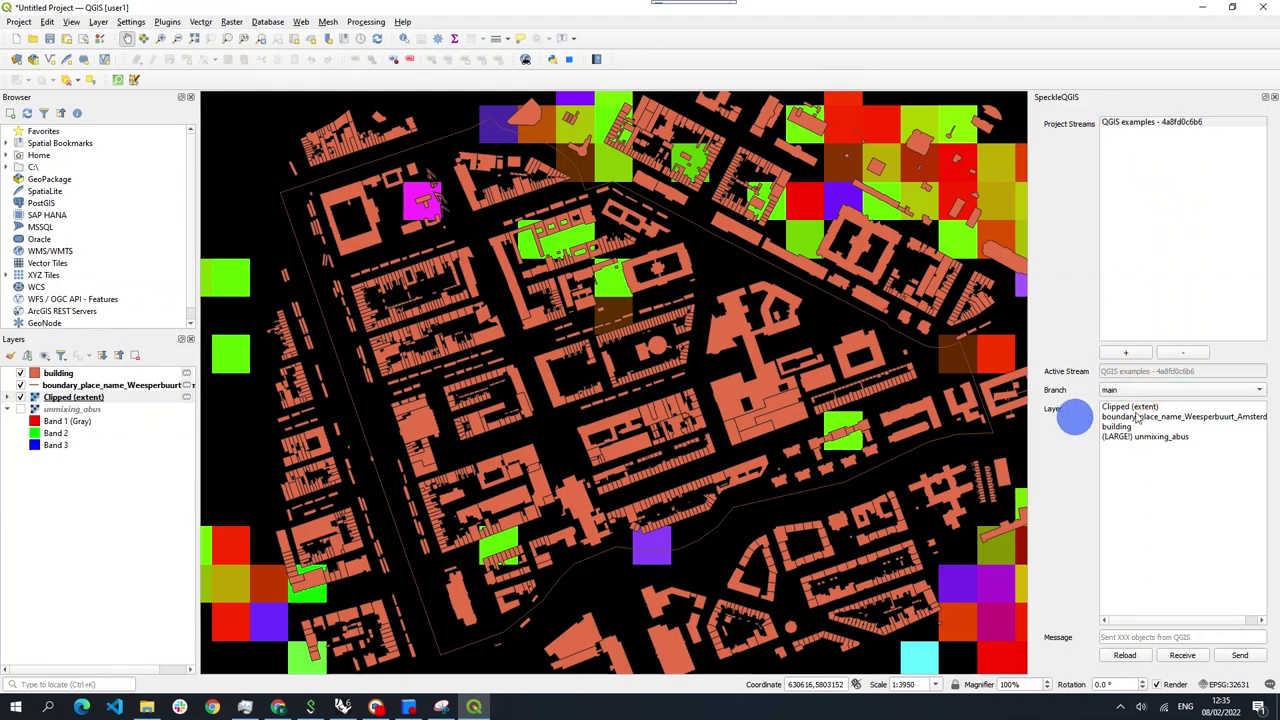
pyautogui.moveTo(1145, 405); pyautogui.dragTo(1151, 435)
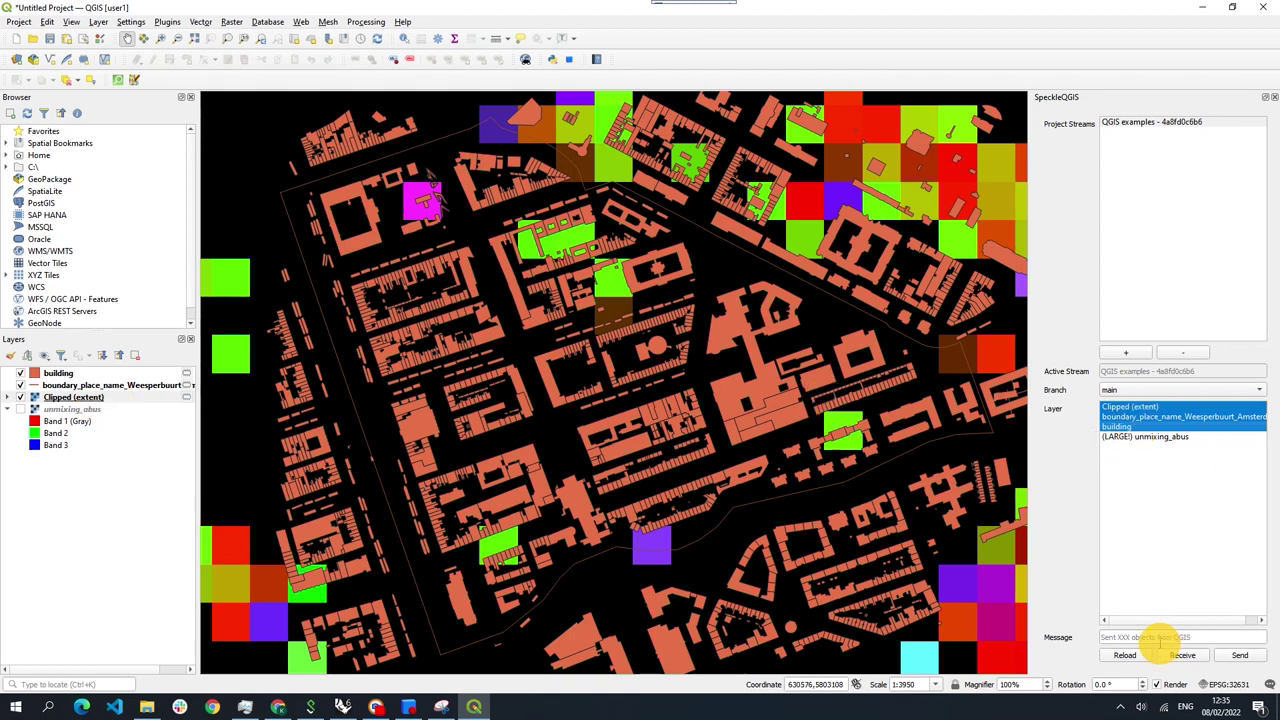
pyautogui.click(1160, 637)
pyautogui.write('Amsterdam neighbor')
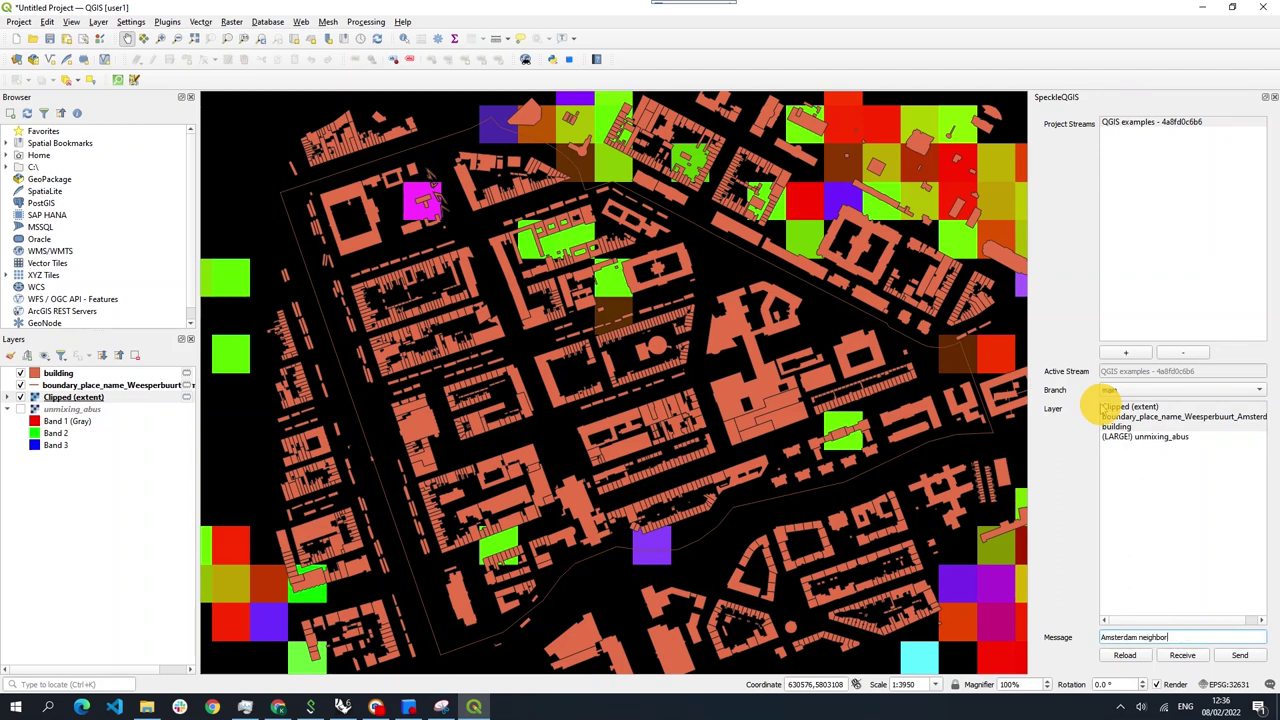
pyautogui.write('hood')
pyautogui.click(1239, 655)
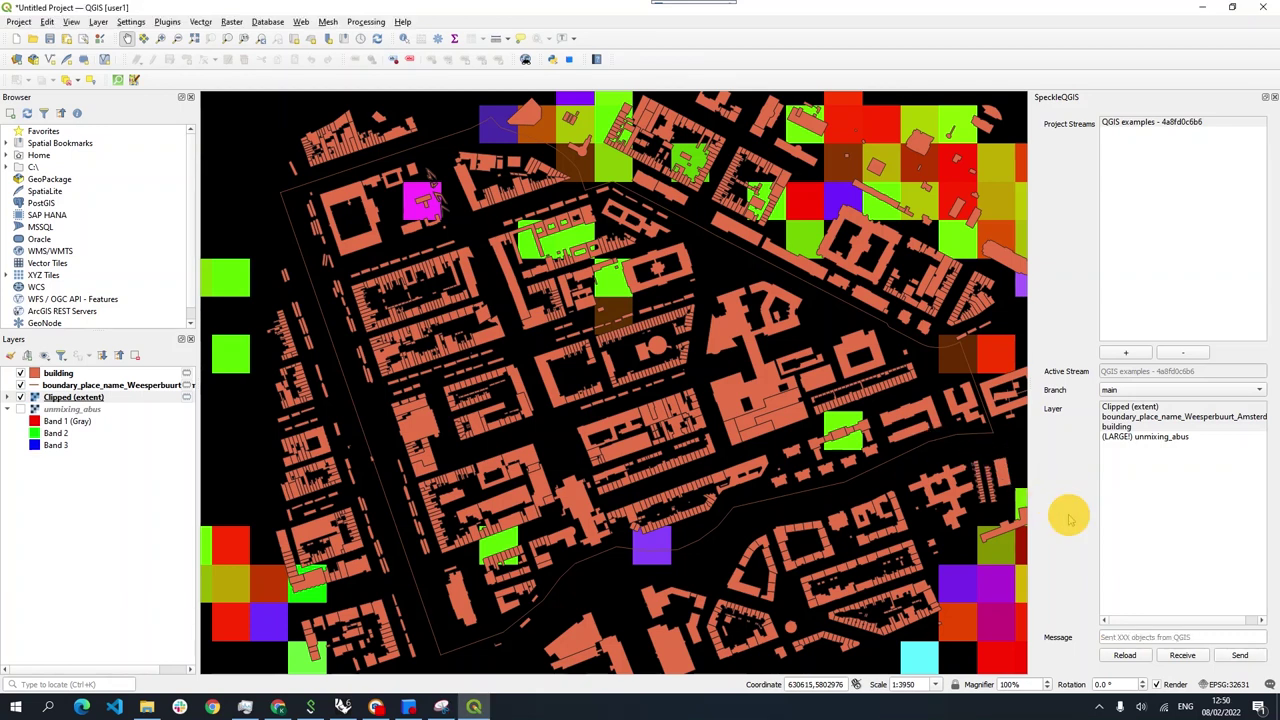
pyautogui.click(278, 707)
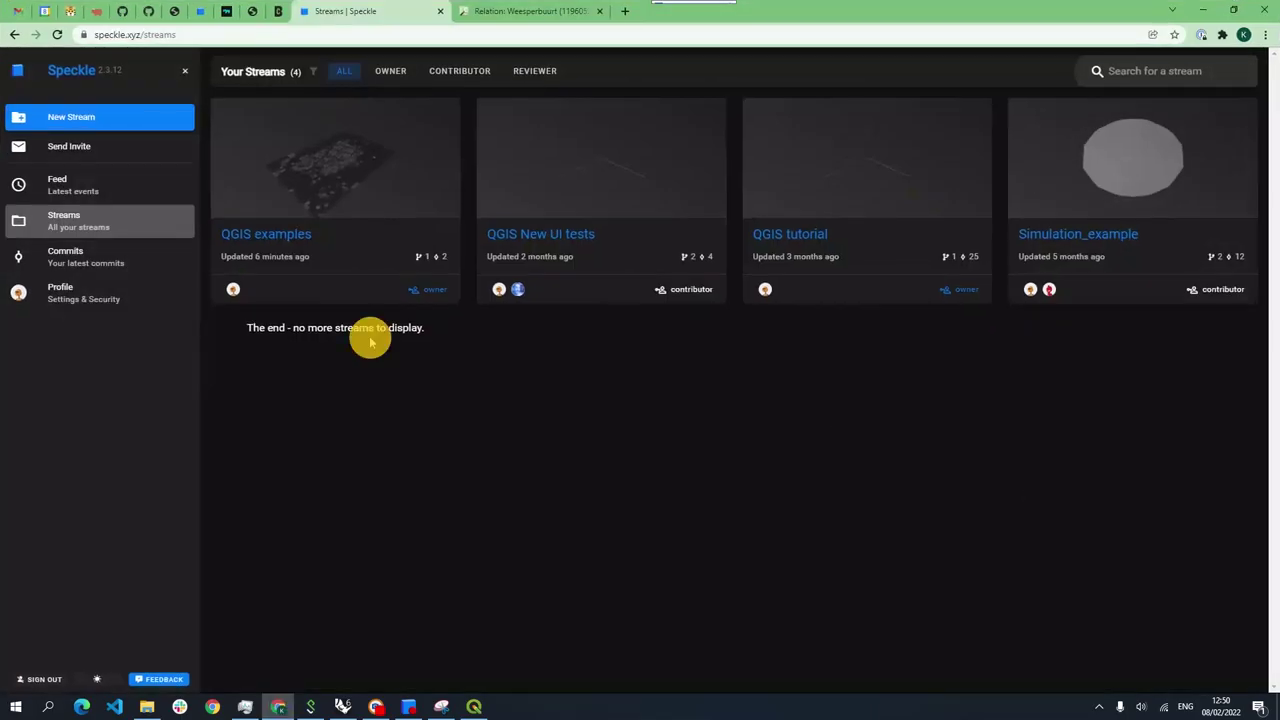
# Step: Open the latest main-branch commit of QGIS examples and orbit its 3D map
pyautogui.click(278, 238)
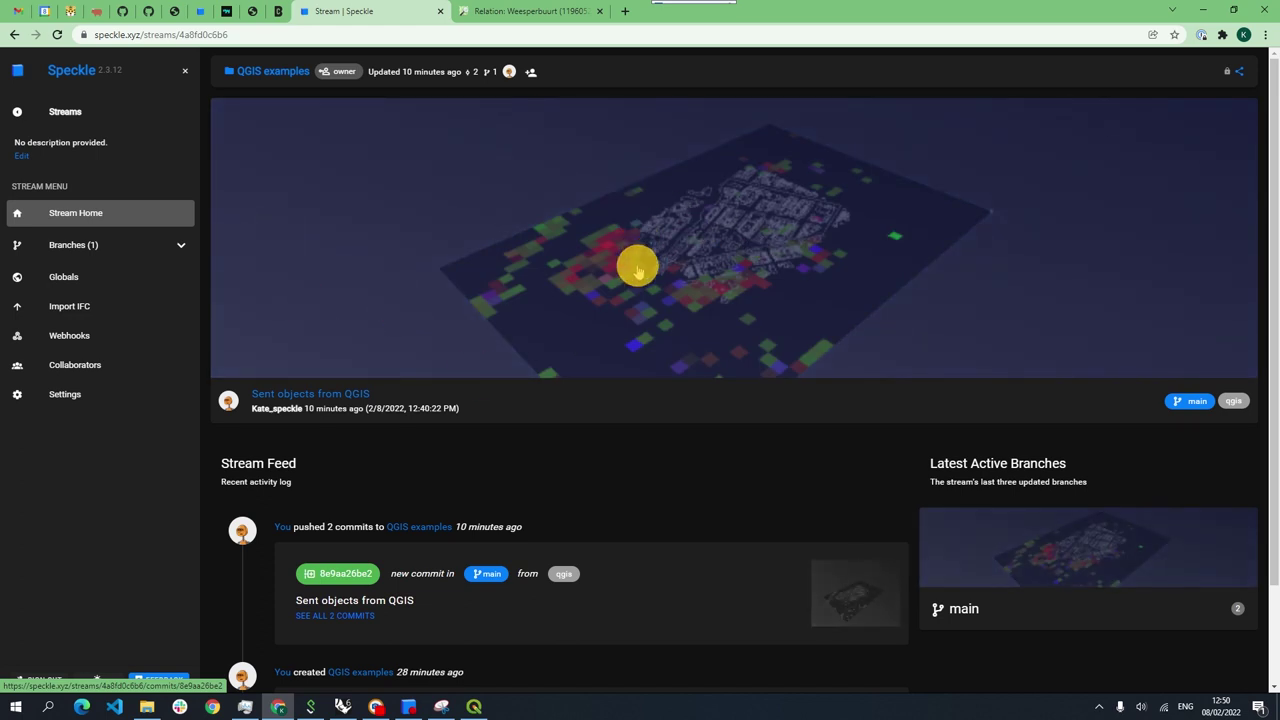
pyautogui.click(176, 245)
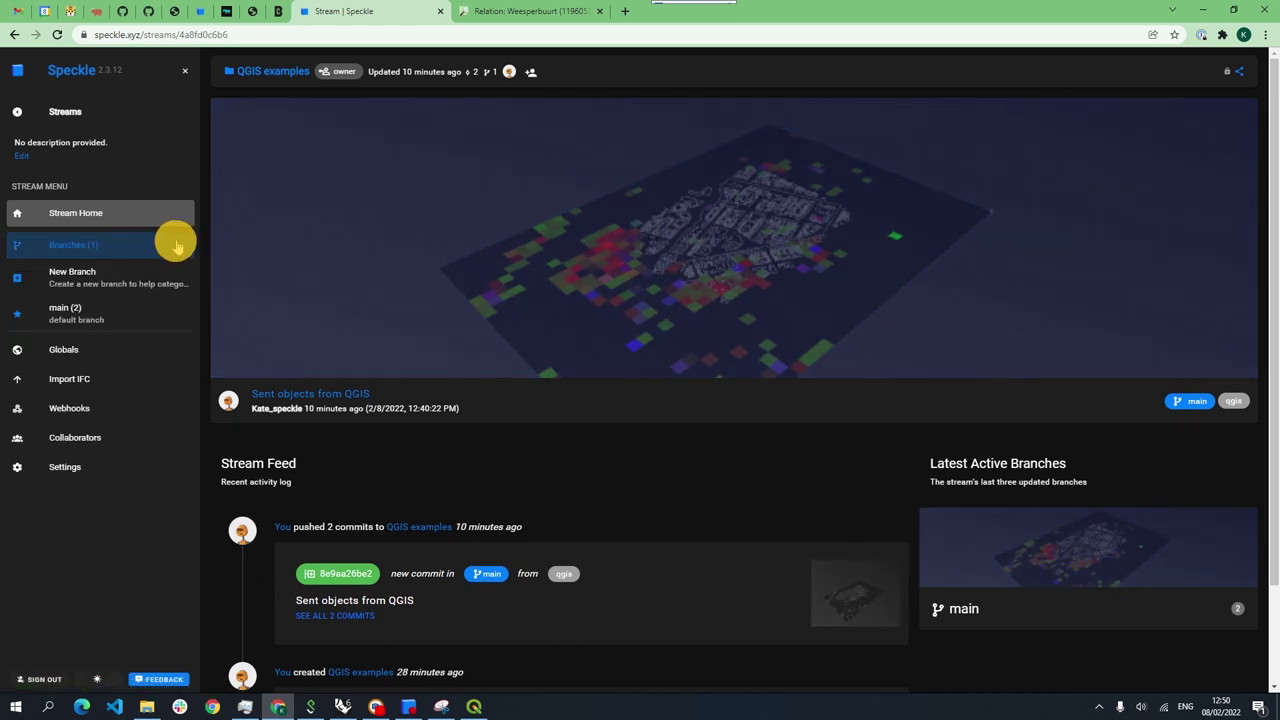
pyautogui.click(170, 312)
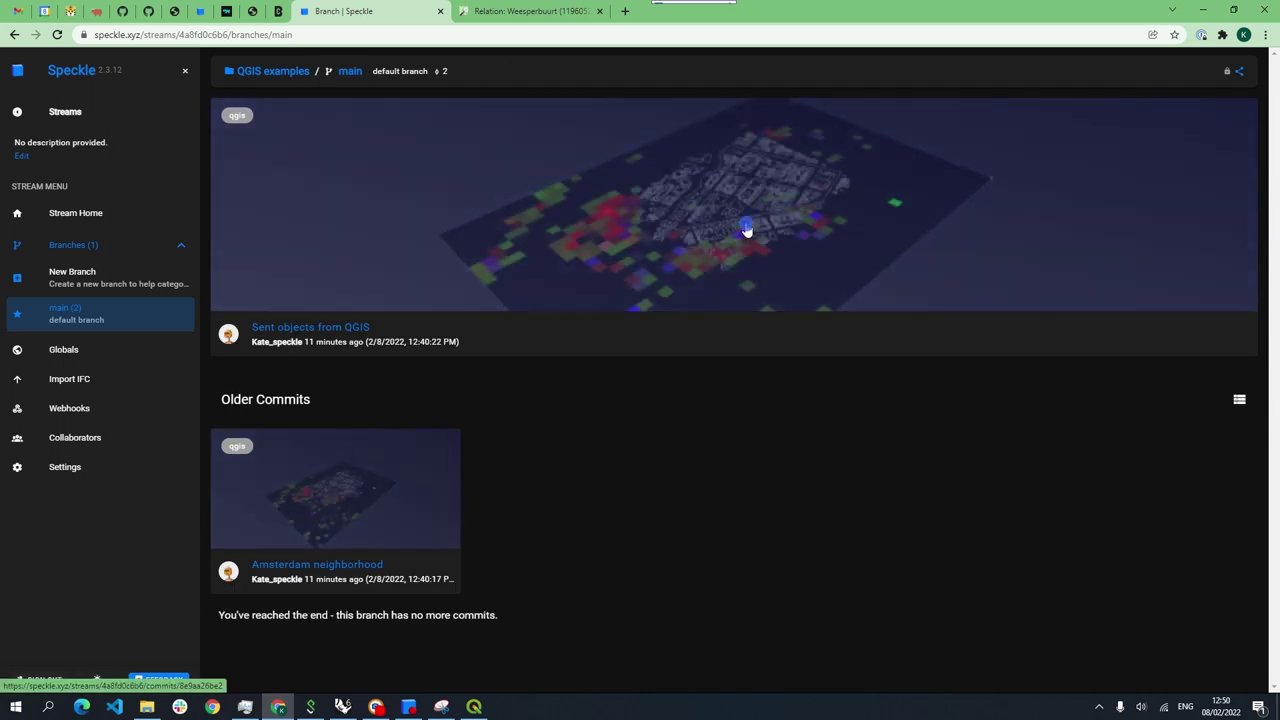
pyautogui.click(746, 220)
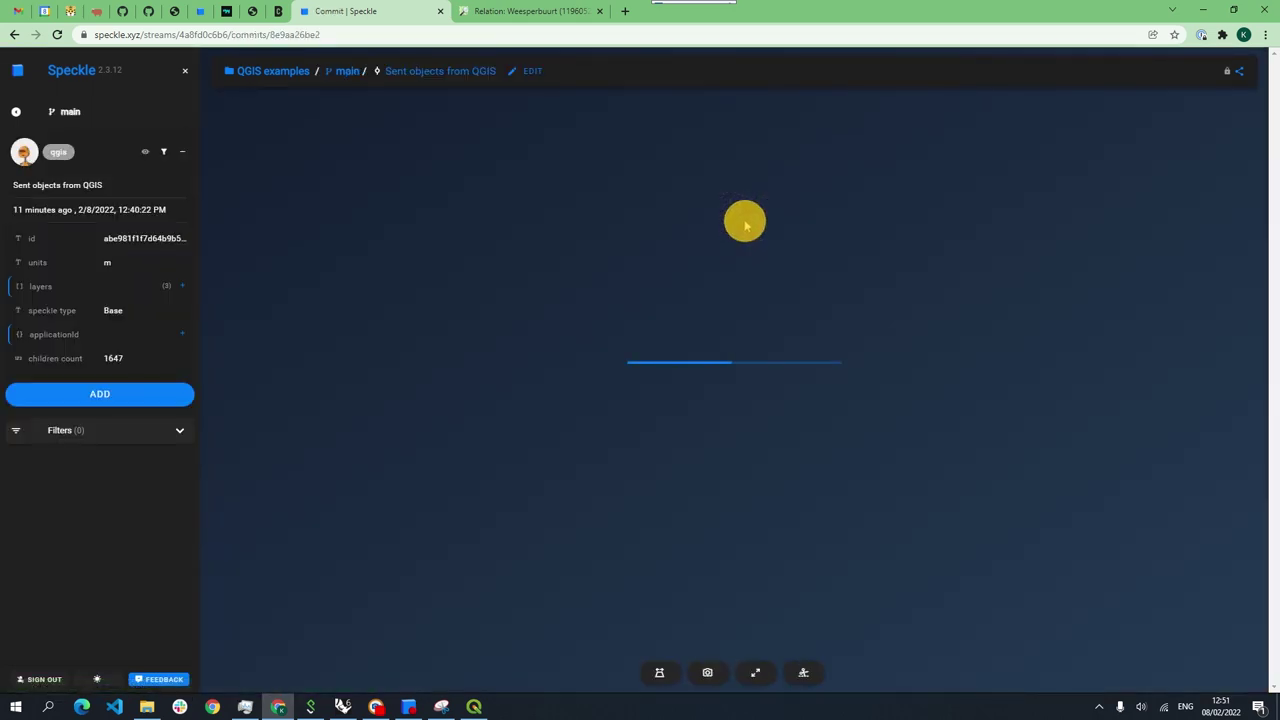
pyautogui.moveTo(751, 240); pyautogui.dragTo(948, 450)
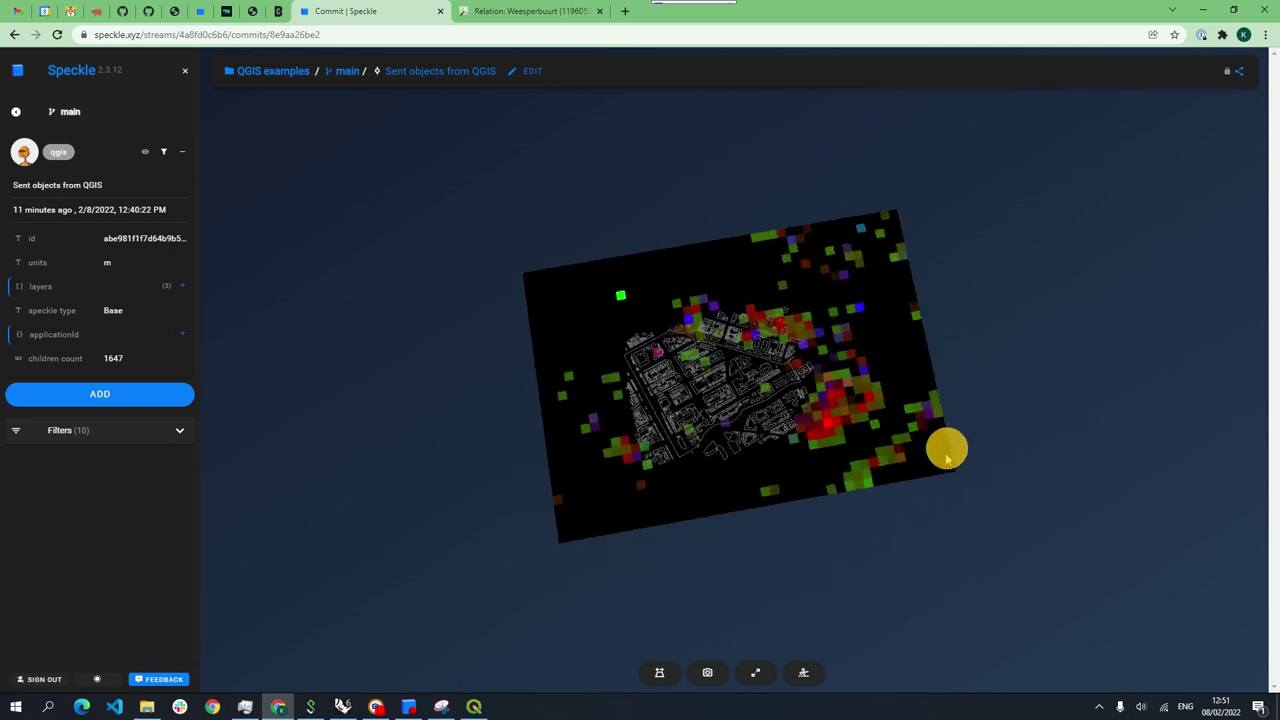
pyautogui.scroll(5, 700, 343)
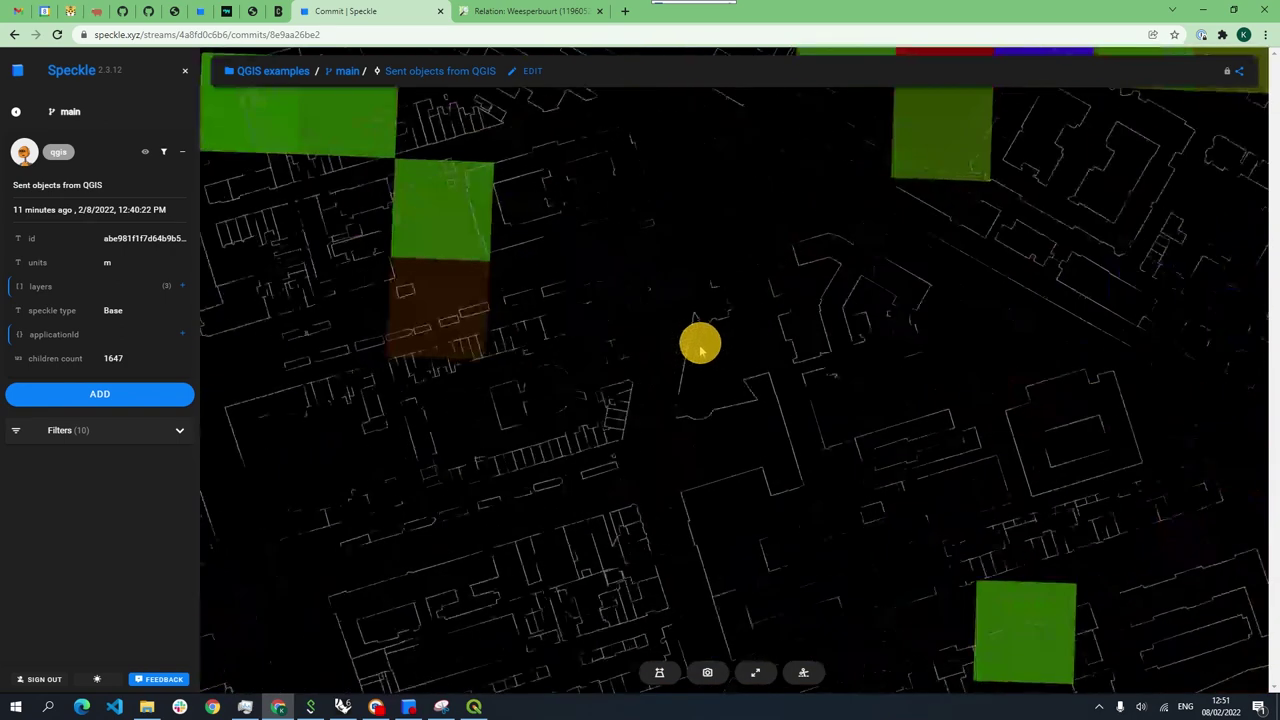
pyautogui.scroll(-10, 701, 344)
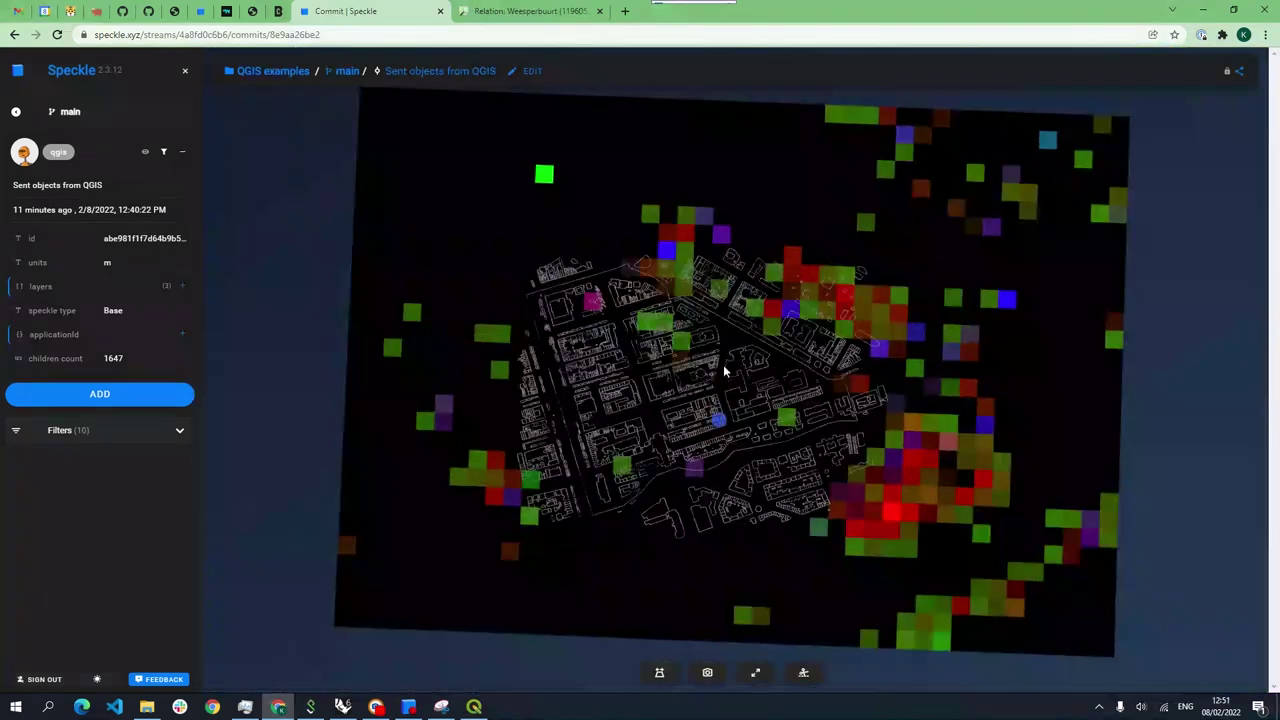
pyautogui.moveTo(723, 364)
pyautogui.mouseDown()
pyautogui.moveTo(723, 320)
pyautogui.moveTo(731, 423)
pyautogui.moveTo(720, 437)
pyautogui.moveTo(617, 297)
pyautogui.mouseUp()
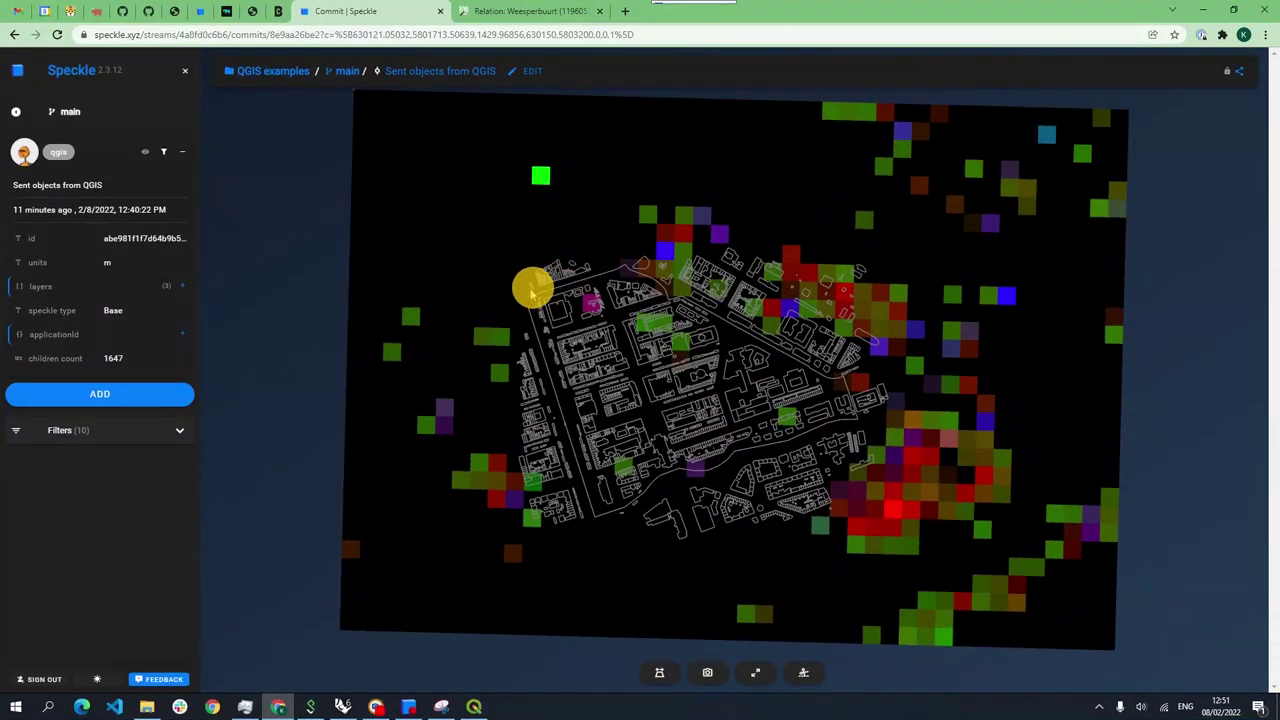
pyautogui.moveTo(515, 302); pyautogui.dragTo(668, 545)
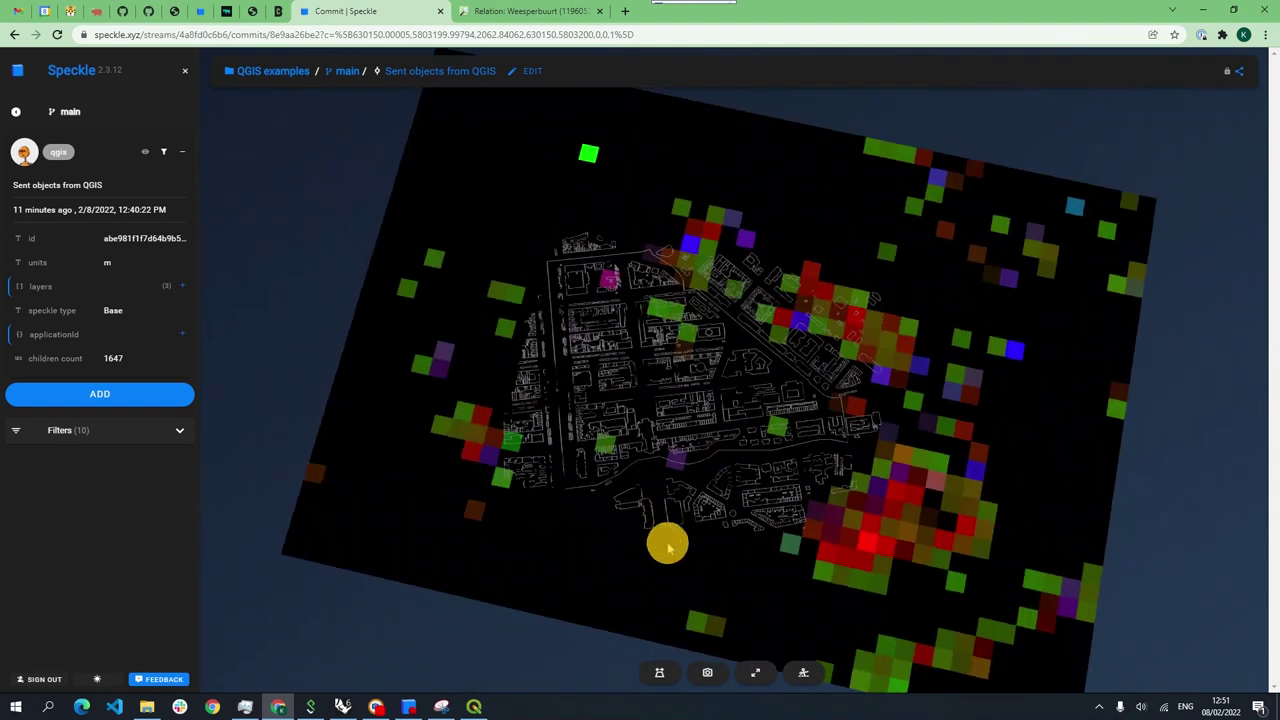
pyautogui.scroll(2, 740, 329)
pyautogui.scroll(3, 749, 309)
pyautogui.scroll(3, 671, 346)
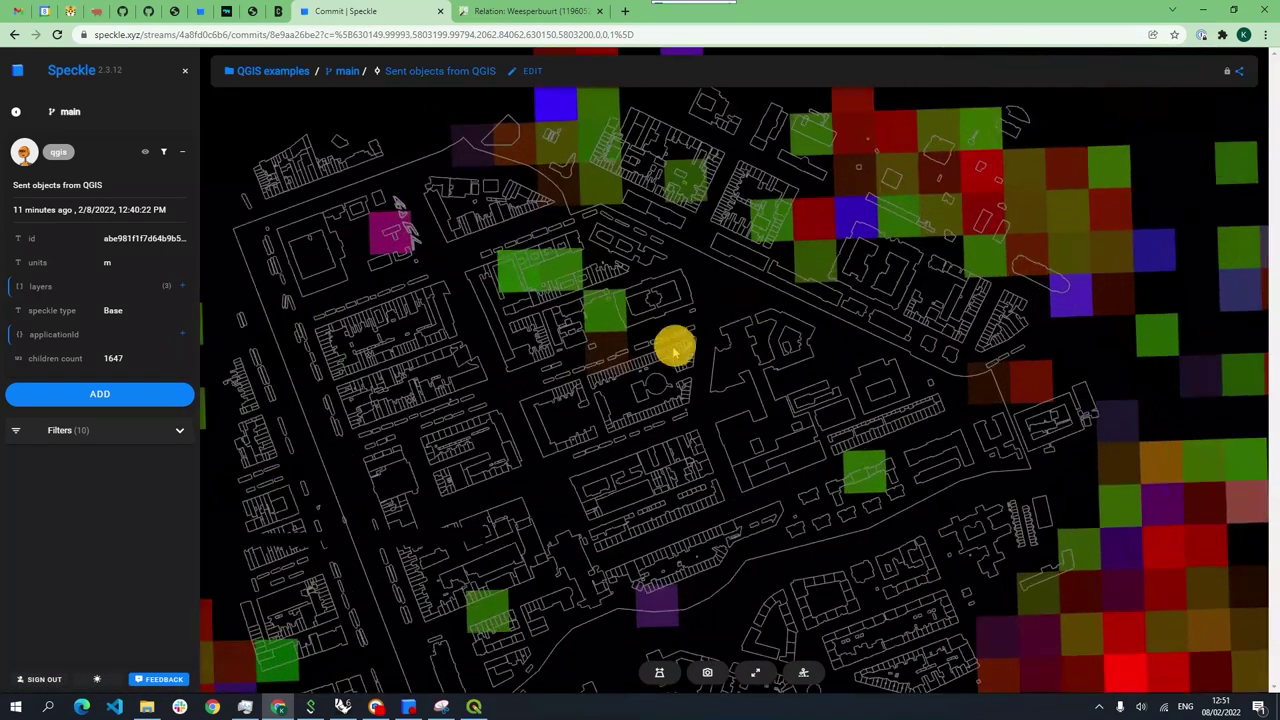
pyautogui.scroll(3, 672, 385)
pyautogui.scroll(-3, 717, 514)
pyautogui.moveTo(717, 514)
pyautogui.mouseDown()
pyautogui.moveTo(678, 373)
pyautogui.moveTo(711, 366)
pyautogui.moveTo(835, 401)
pyautogui.moveTo(834, 380)
pyautogui.moveTo(847, 397)
pyautogui.moveTo(826, 303)
pyautogui.moveTo(773, 313)
pyautogui.moveTo(794, 366)
pyautogui.moveTo(540, 710)
pyautogui.mouseUp()
pyautogui.scroll(-5, 679, 374)
pyautogui.scroll(-2, 709, 357)
# Step: Back in QGIS, open the Clipped (extent) layer's properties
pyautogui.click(480, 708)
pyautogui.click(68, 405)
pyautogui.rightClick(68, 397)
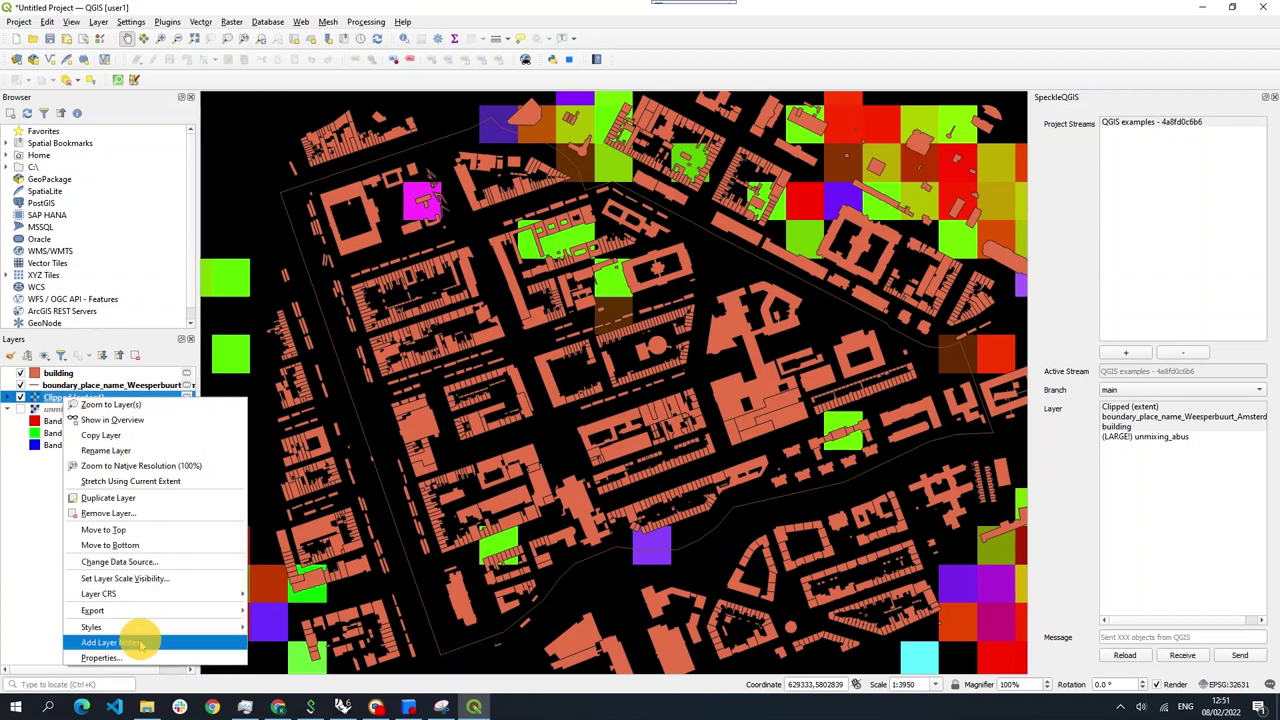
pyautogui.click(140, 652)
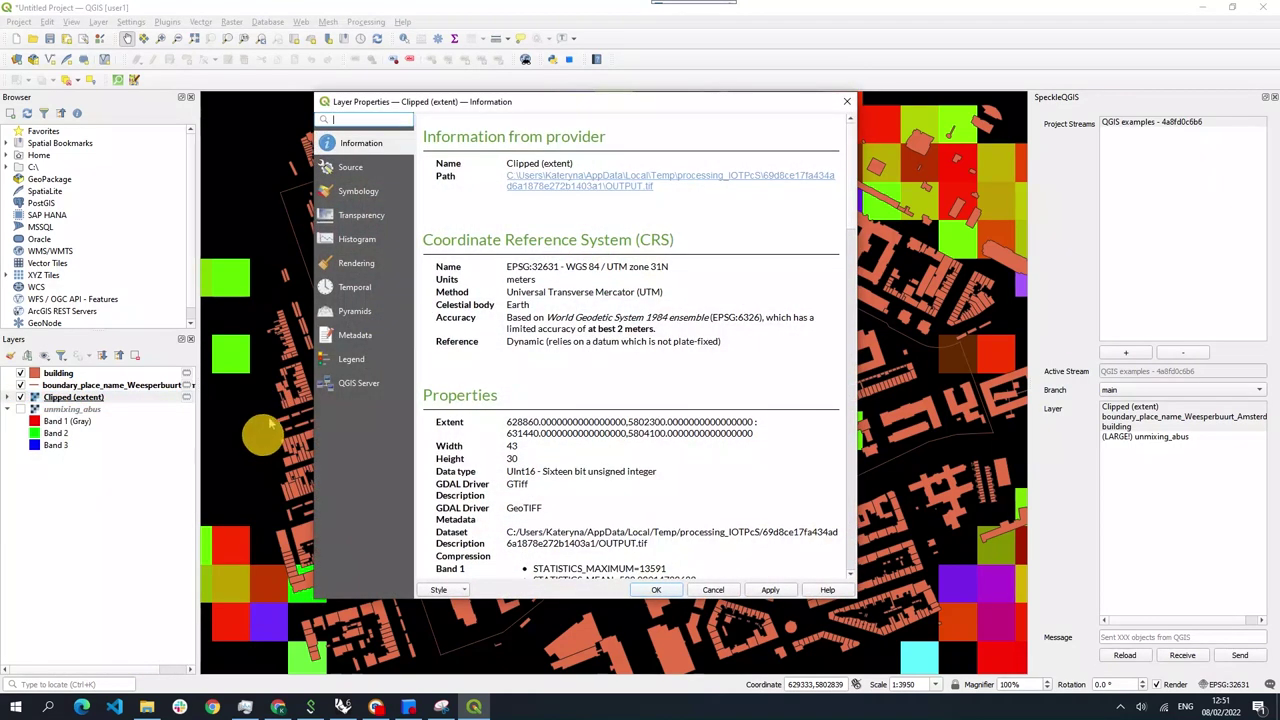
# Step: Keep Multiband color with Band 1 (Gray) on green and red and blue Not set
pyautogui.moveTo(529, 107); pyautogui.dragTo(873, 136)
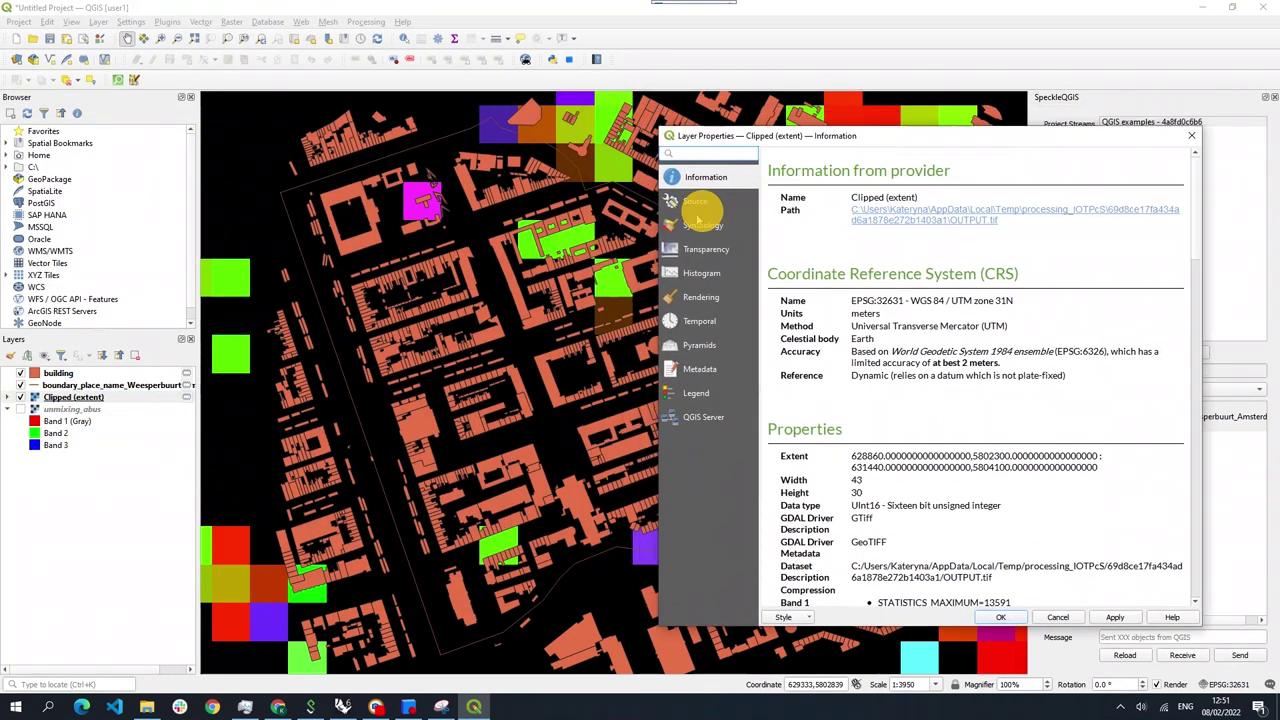
pyautogui.click(702, 226)
pyautogui.click(862, 174)
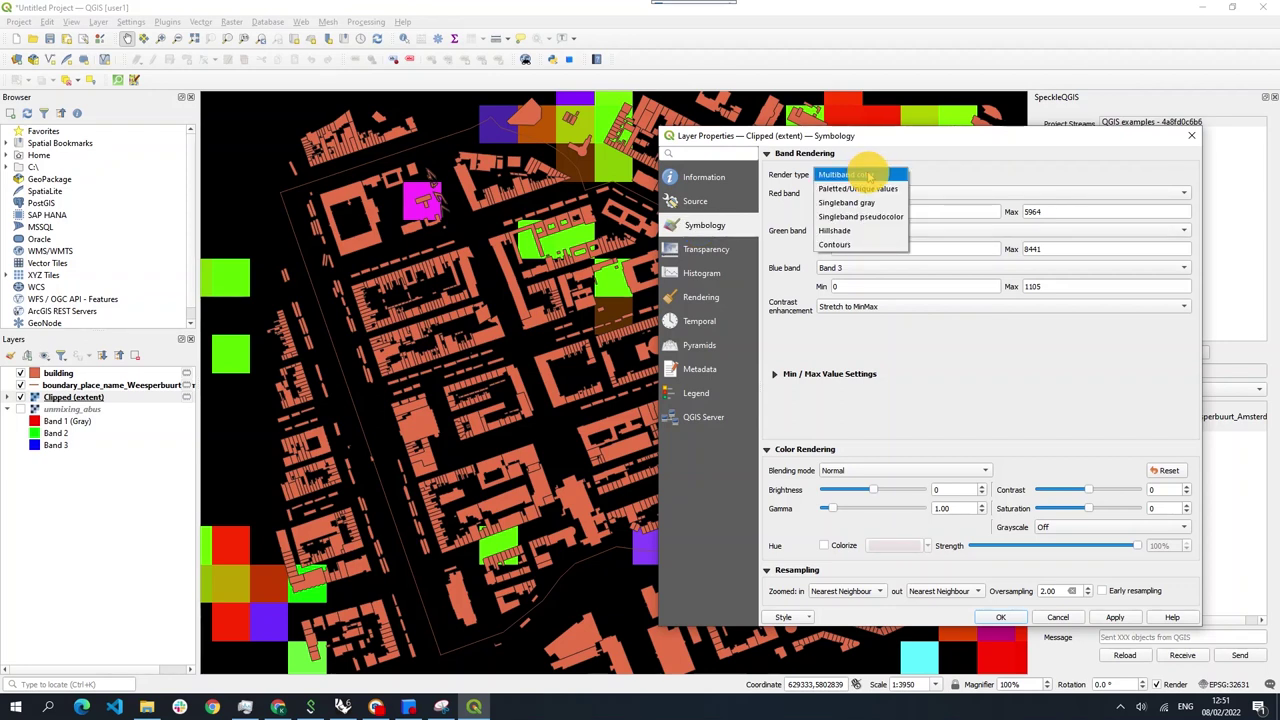
pyautogui.click(868, 175)
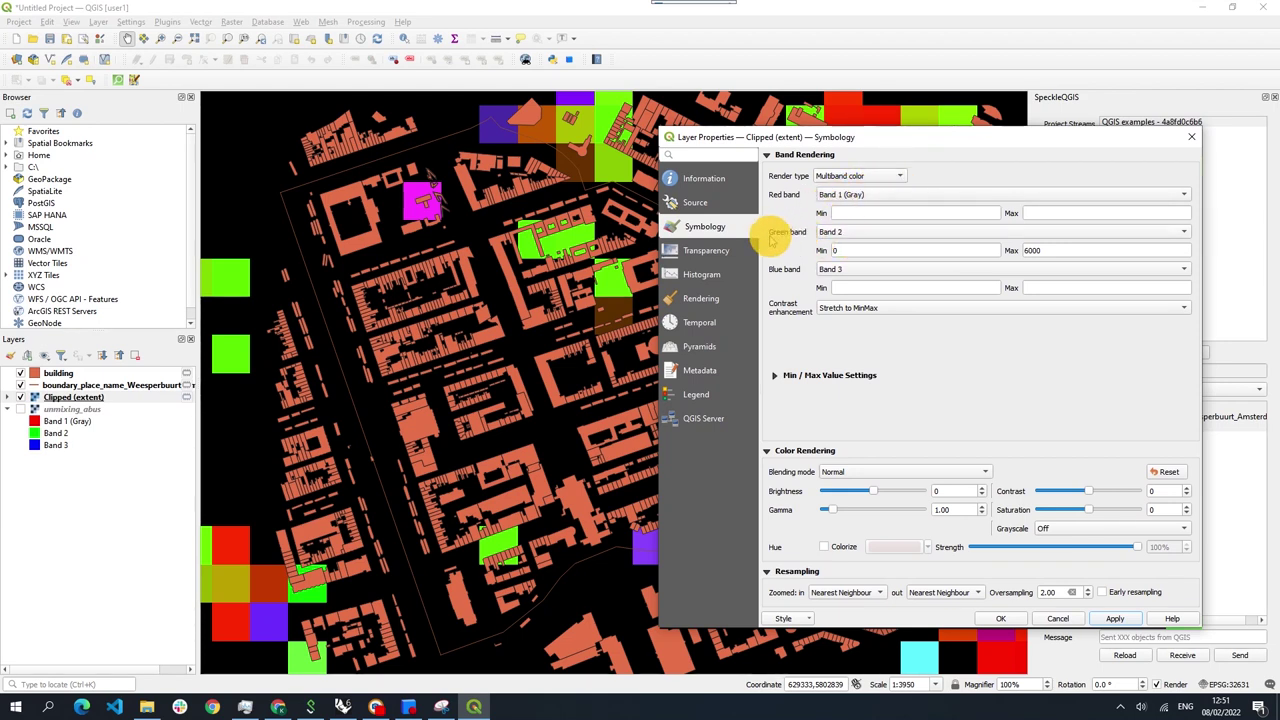
pyautogui.click(868, 232)
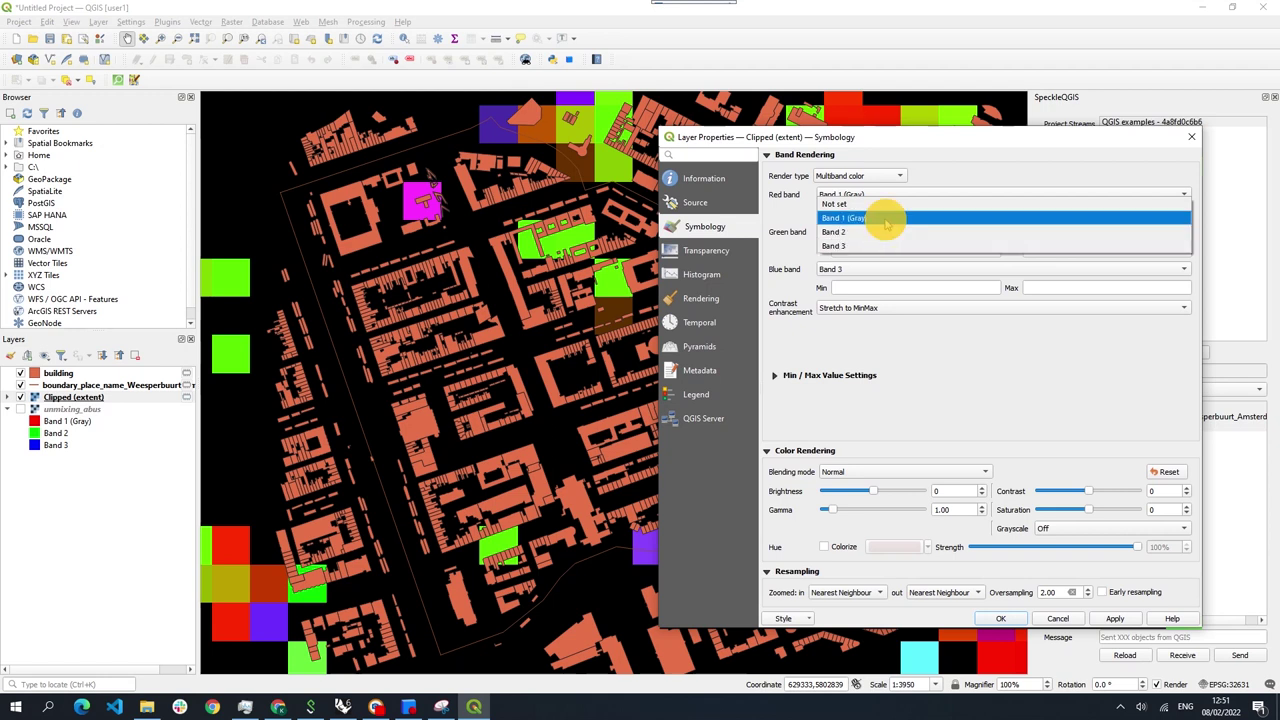
pyautogui.click(886, 219)
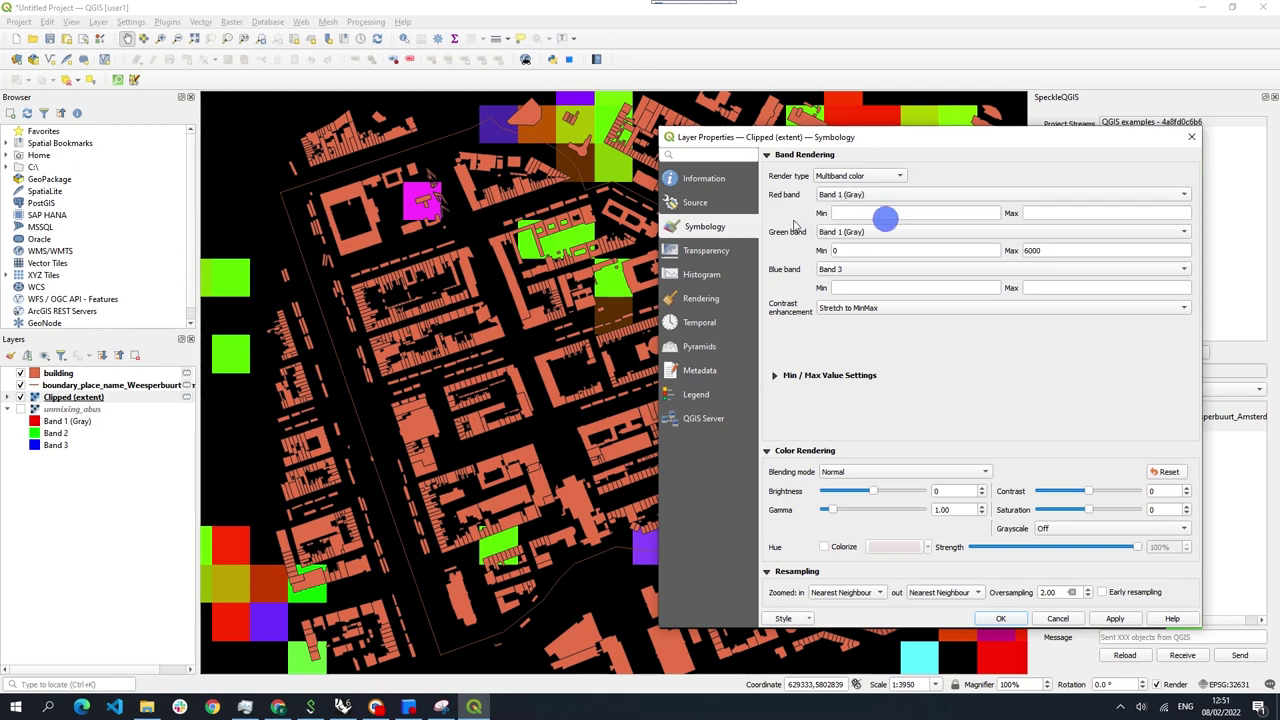
pyautogui.click(840, 195)
pyautogui.click(838, 181)
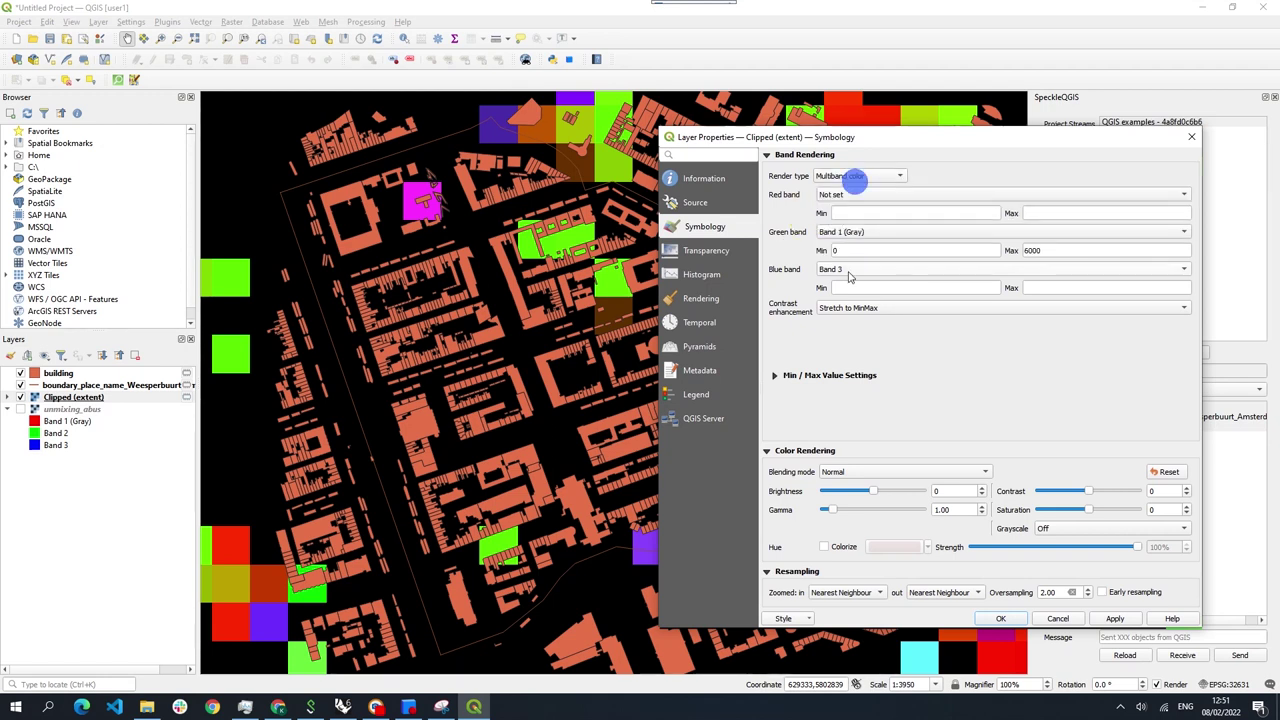
pyautogui.click(880, 269)
pyautogui.click(855, 228)
# Step: Apply the green-only styling, then select QGIS examples and the building layer in SpeckleQGIS
pyautogui.click(1128, 619)
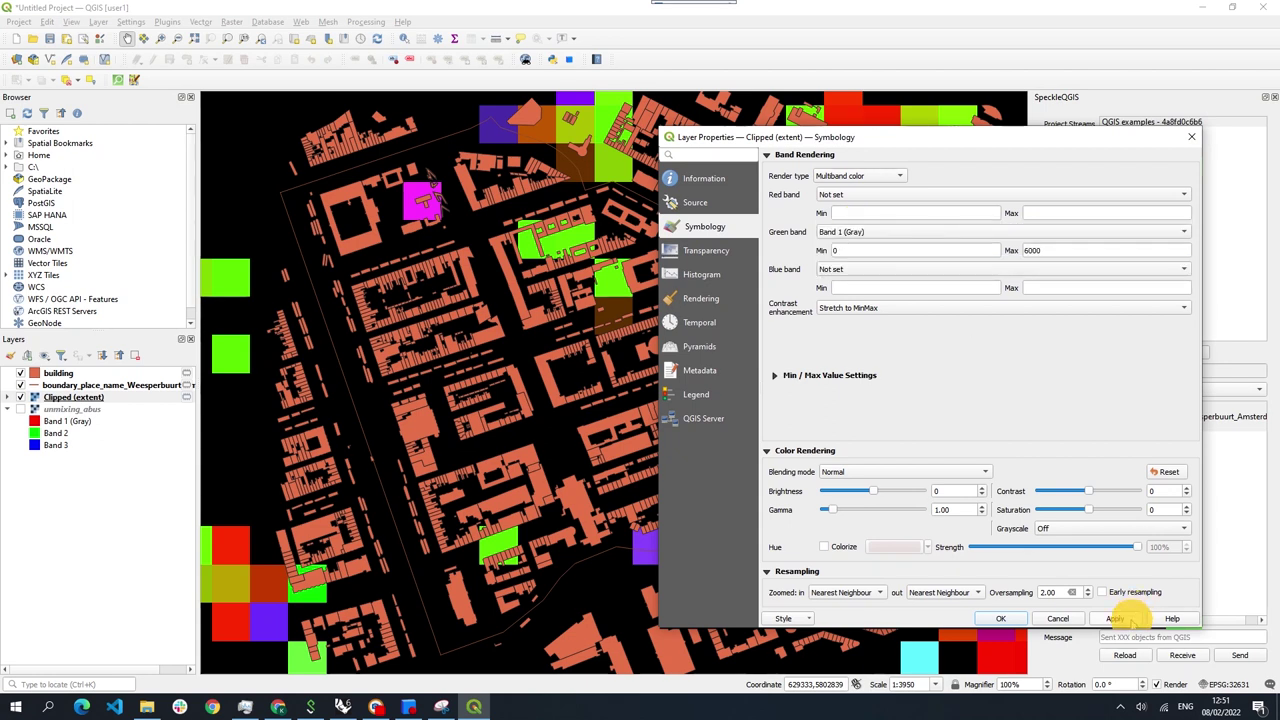
pyautogui.click(877, 156)
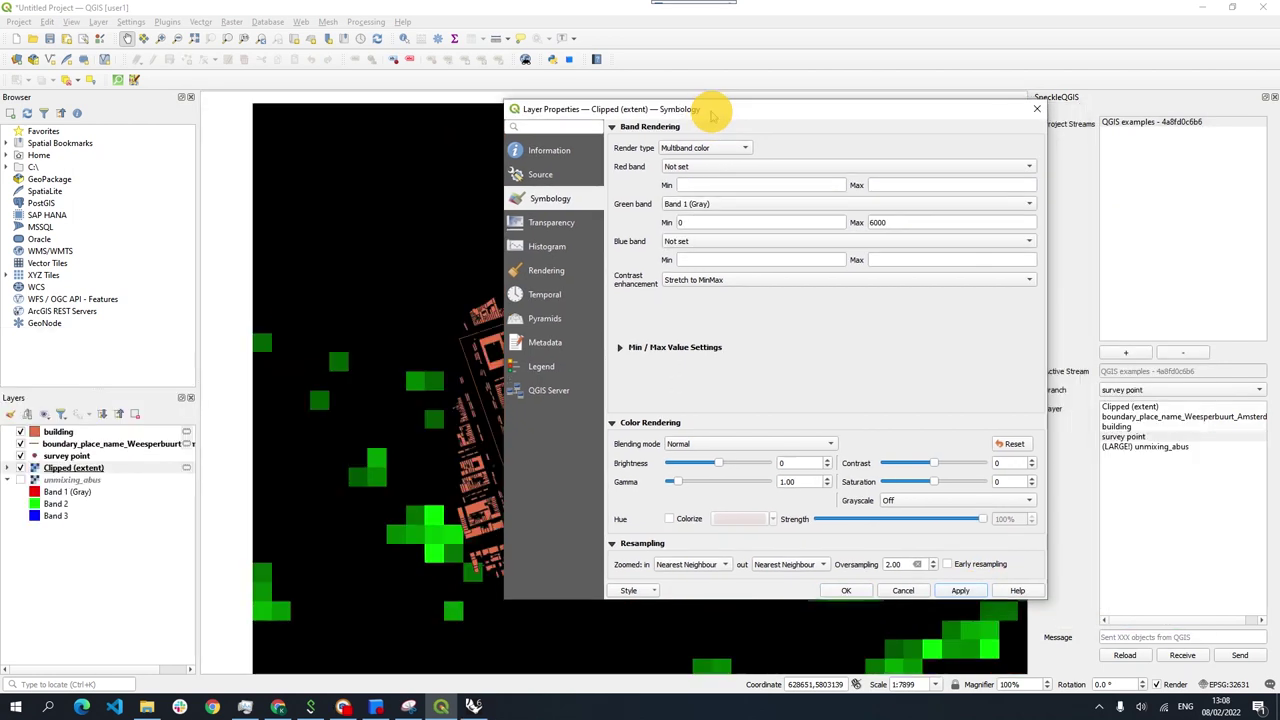
pyautogui.click(857, 596)
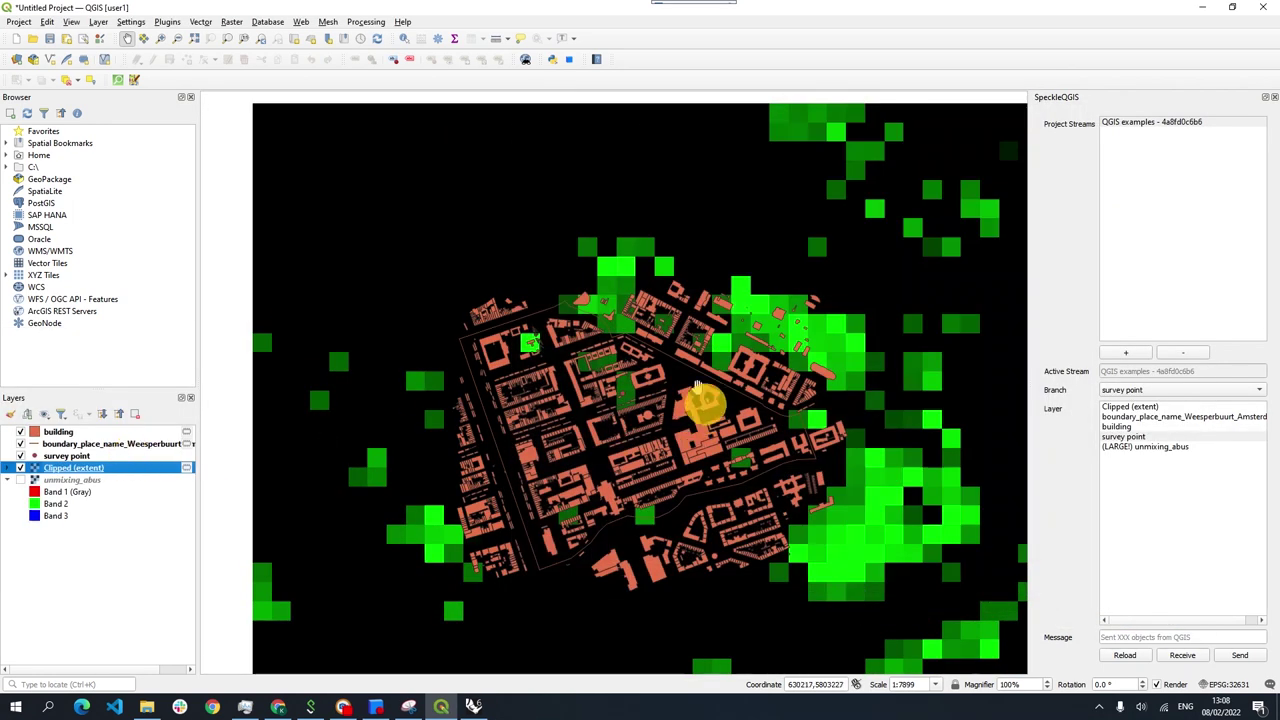
pyautogui.click(1162, 122)
pyautogui.click(1138, 426)
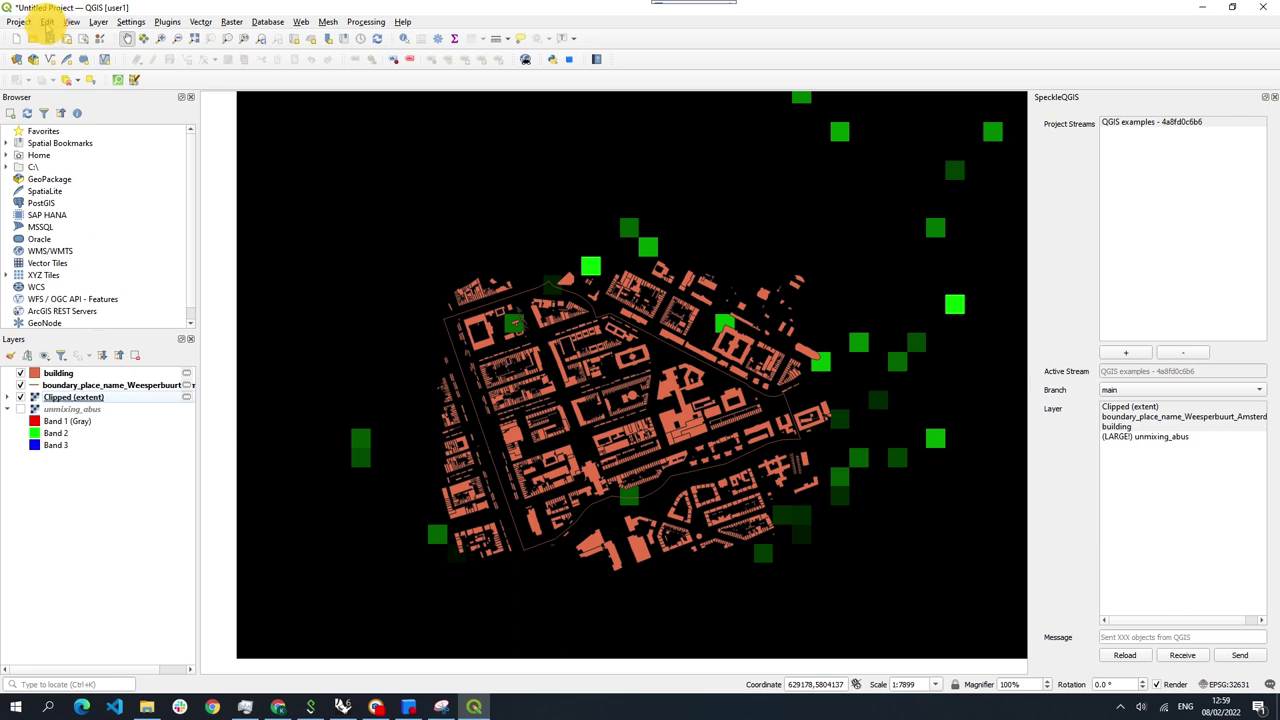
# Step: Define a new Point shapefile layer named 'point' in EPSG:4326, which fails to create
pyautogui.click(45, 22)
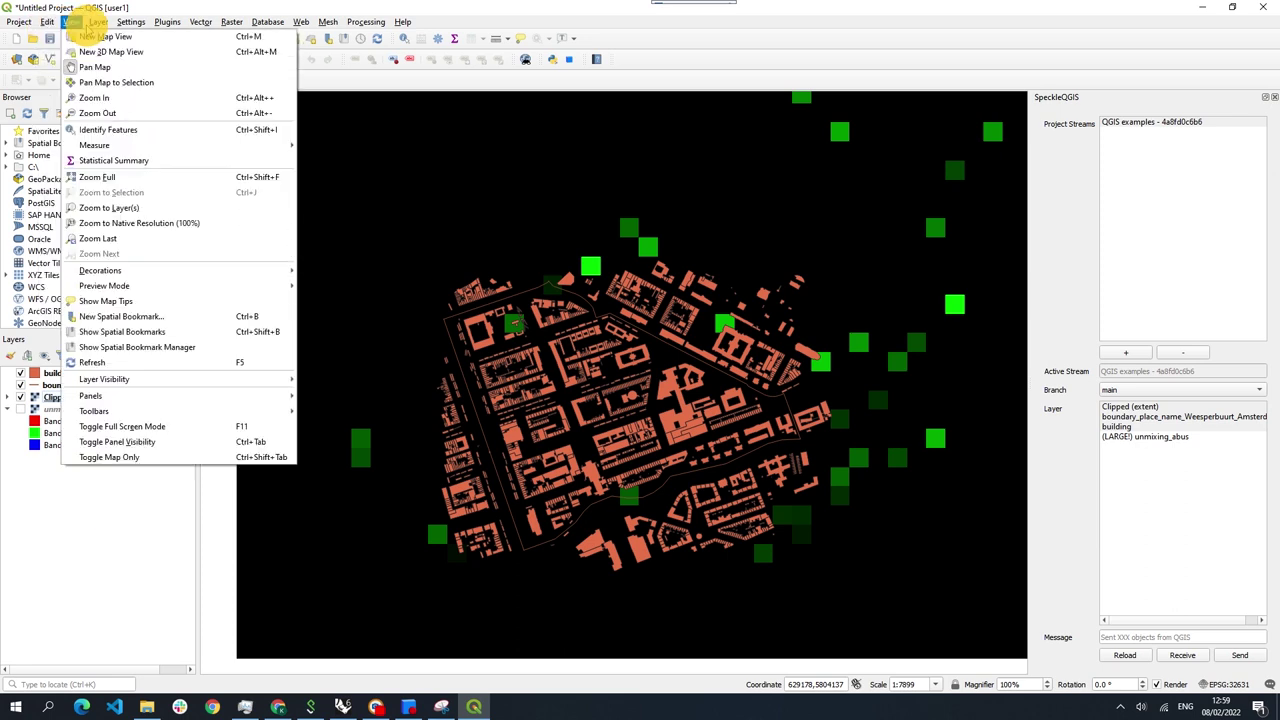
pyautogui.moveTo(127, 51)
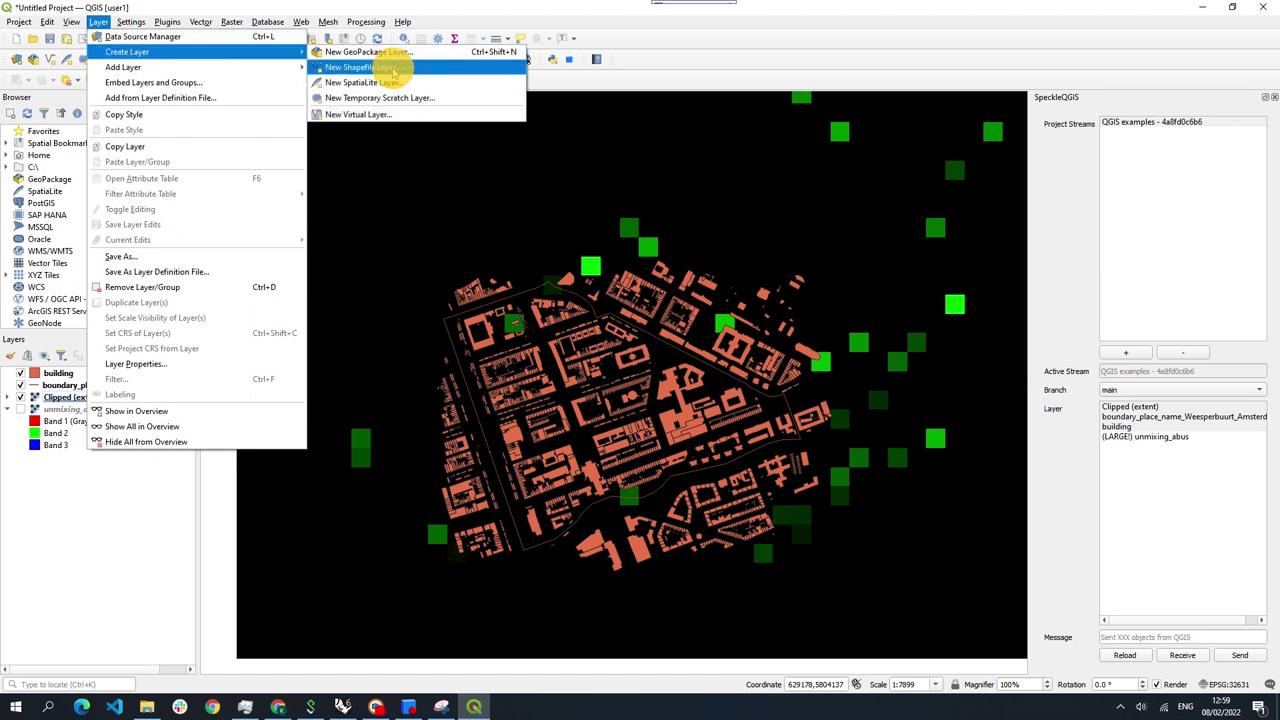
pyautogui.click(372, 67)
pyautogui.click(530, 37)
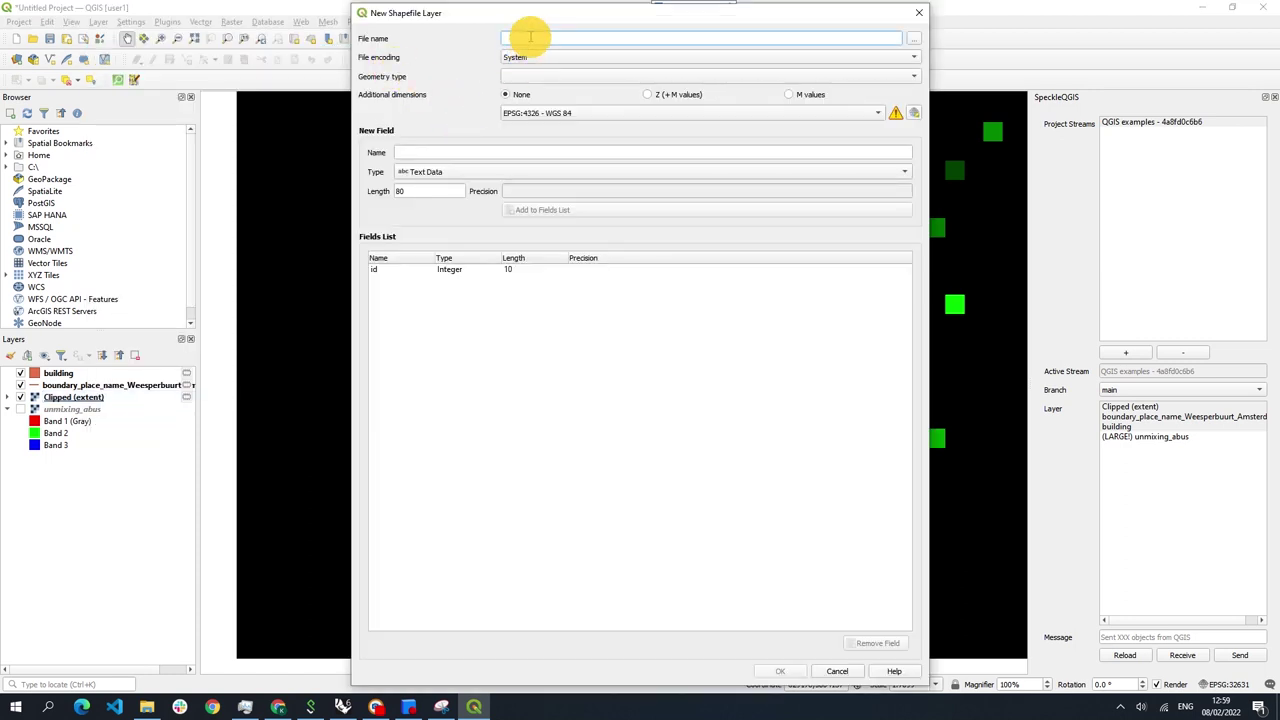
pyautogui.write('surveypoint')
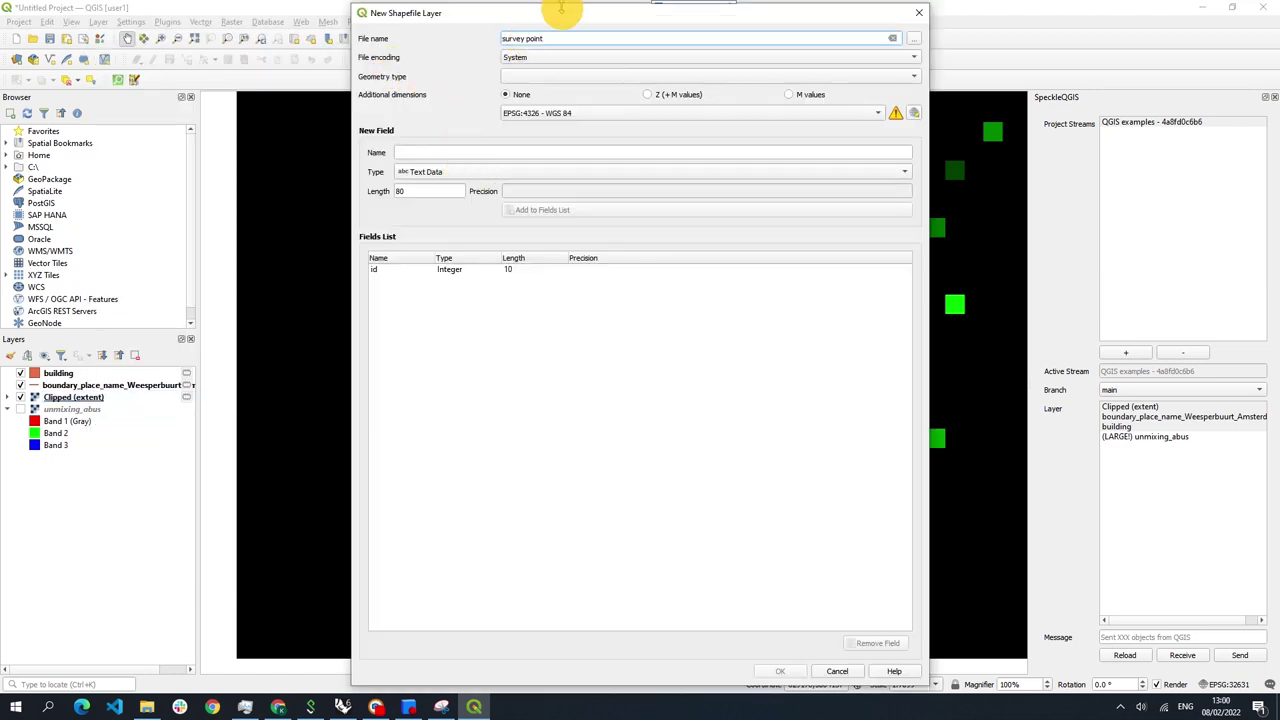
pyautogui.moveTo(561, 8); pyautogui.dragTo(555, 173)
pyautogui.click(545, 241)
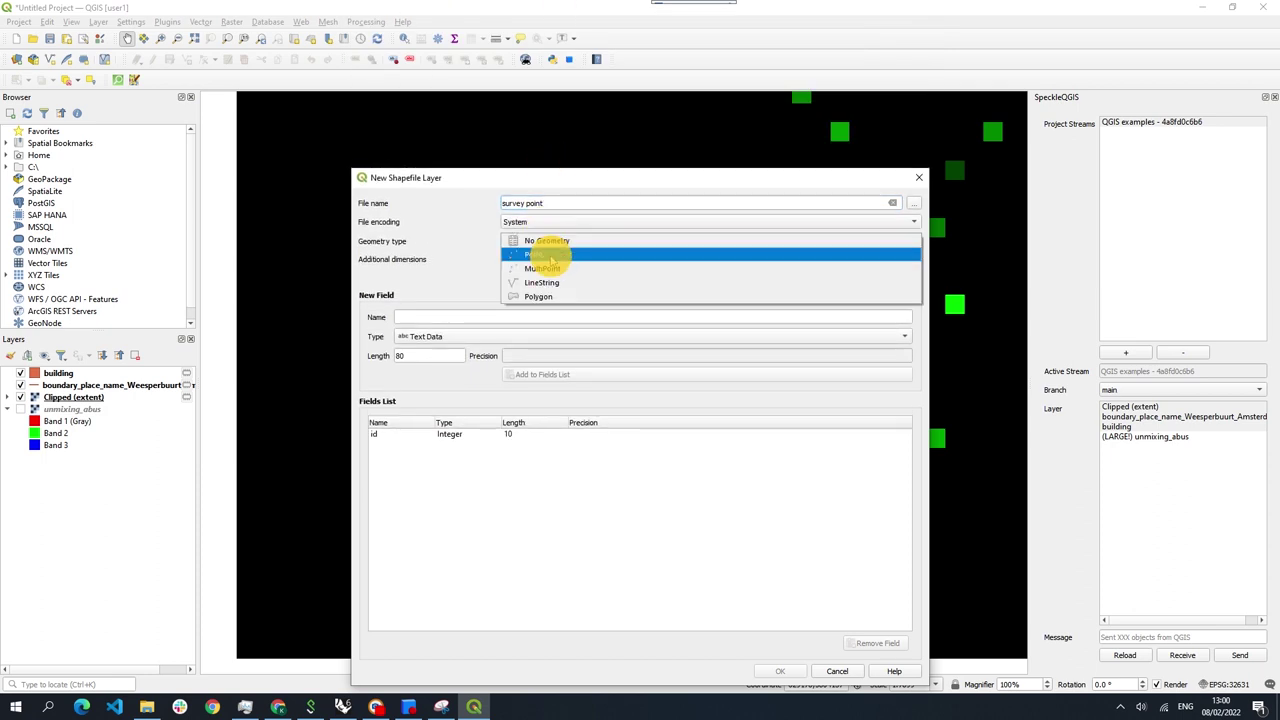
pyautogui.click(549, 255)
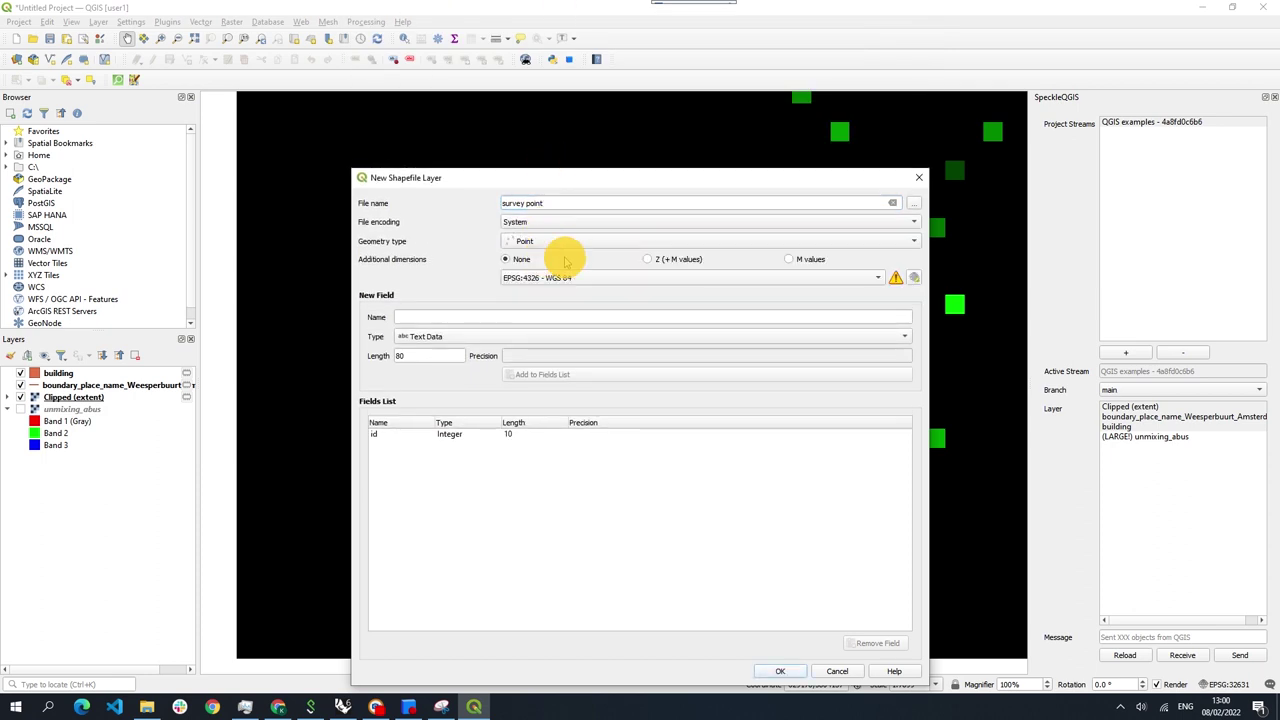
pyautogui.click(581, 278)
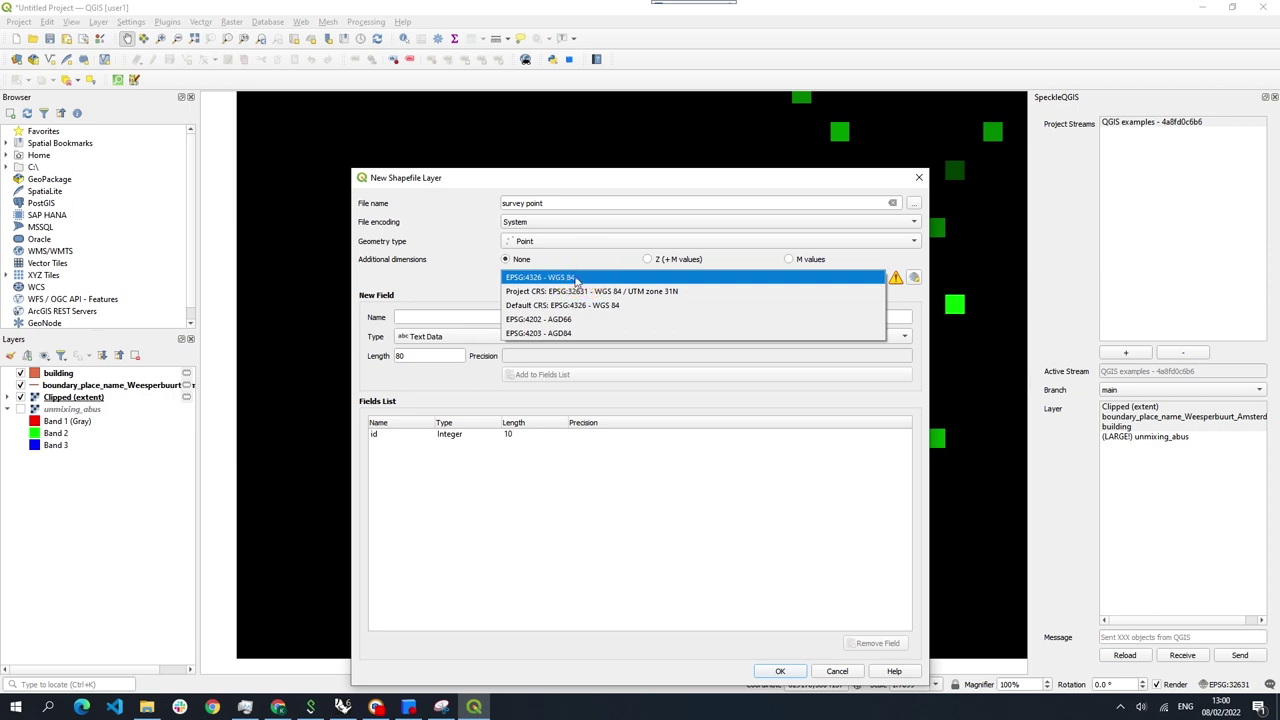
pyautogui.click(575, 278)
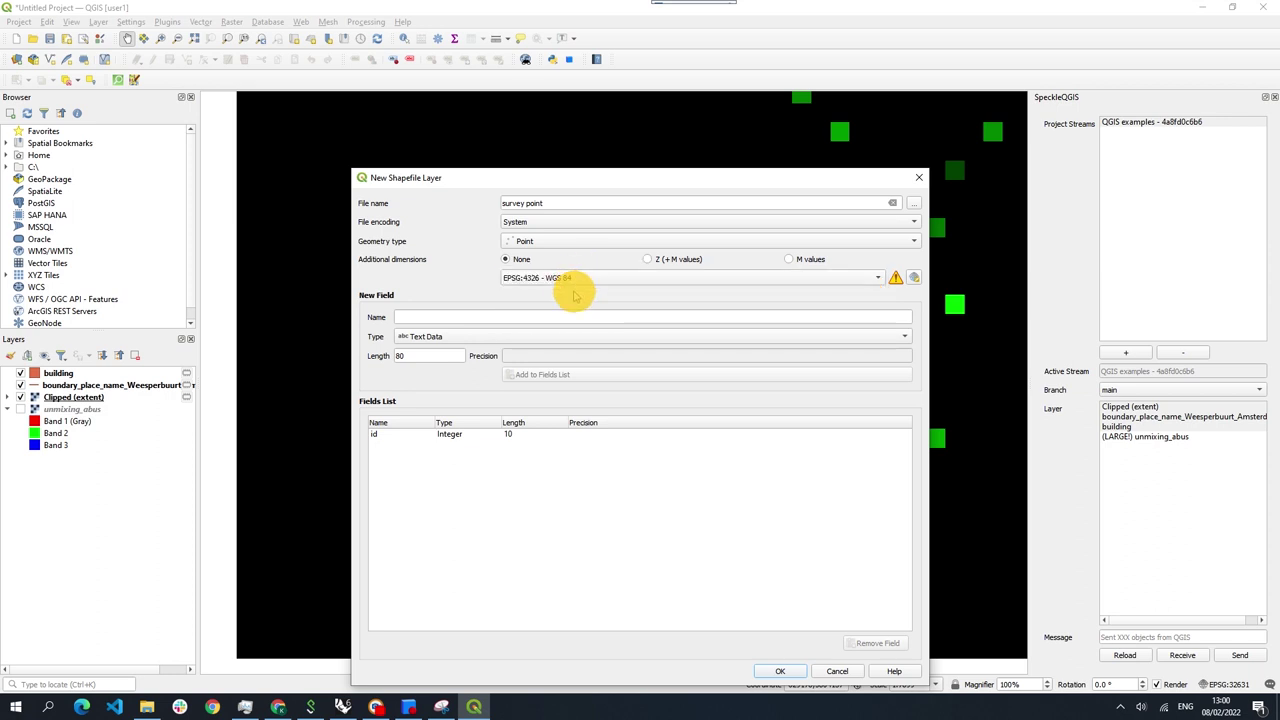
pyautogui.click(378, 435)
pyautogui.click(780, 670)
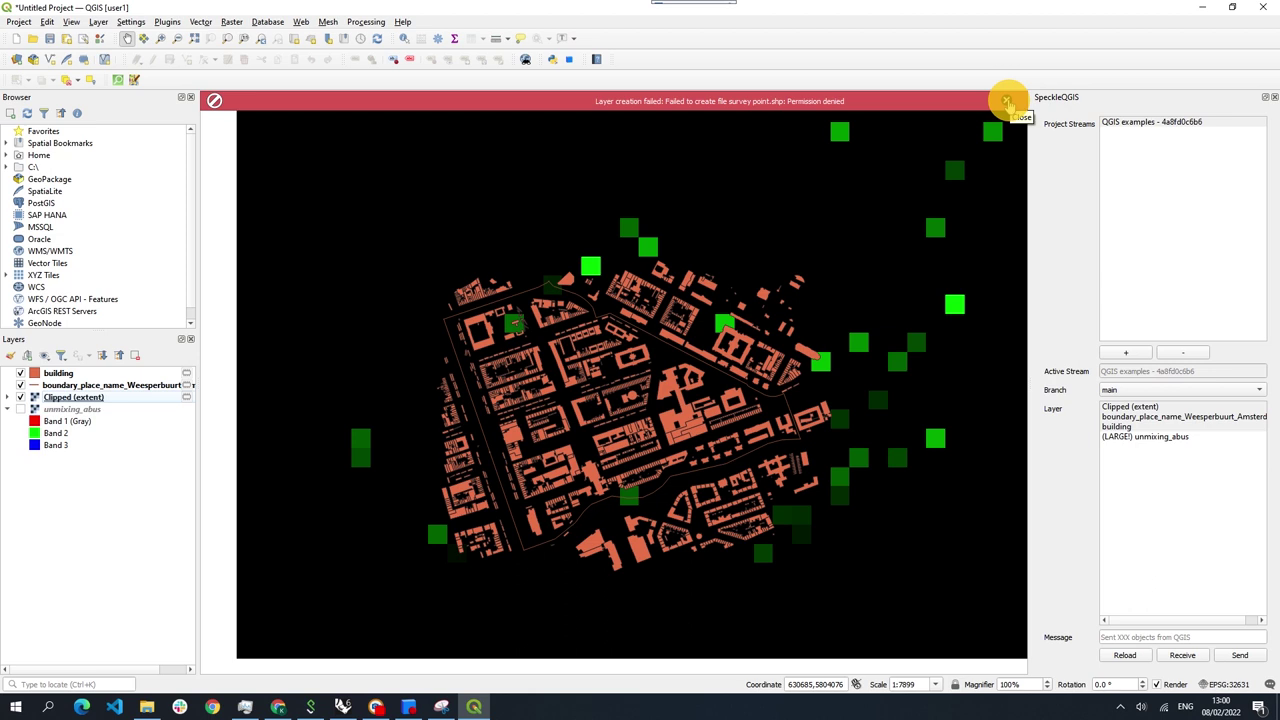
pyautogui.click(1007, 101)
# Step: Recreate the survey point shapefile with a chosen save location and Point geometry
pyautogui.click(98, 21)
pyautogui.click(473, 63)
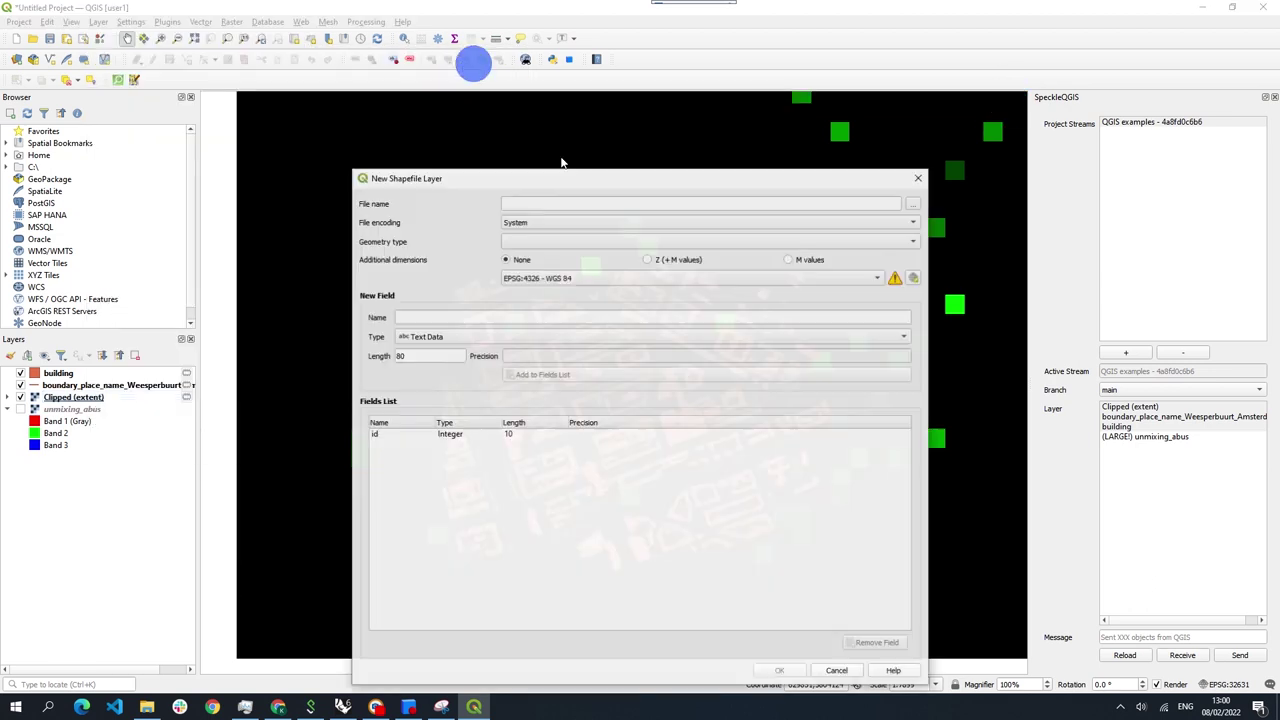
pyautogui.click(914, 203)
pyautogui.doubleClick(578, 262)
pyautogui.click(560, 241)
pyautogui.click(533, 254)
pyautogui.click(784, 671)
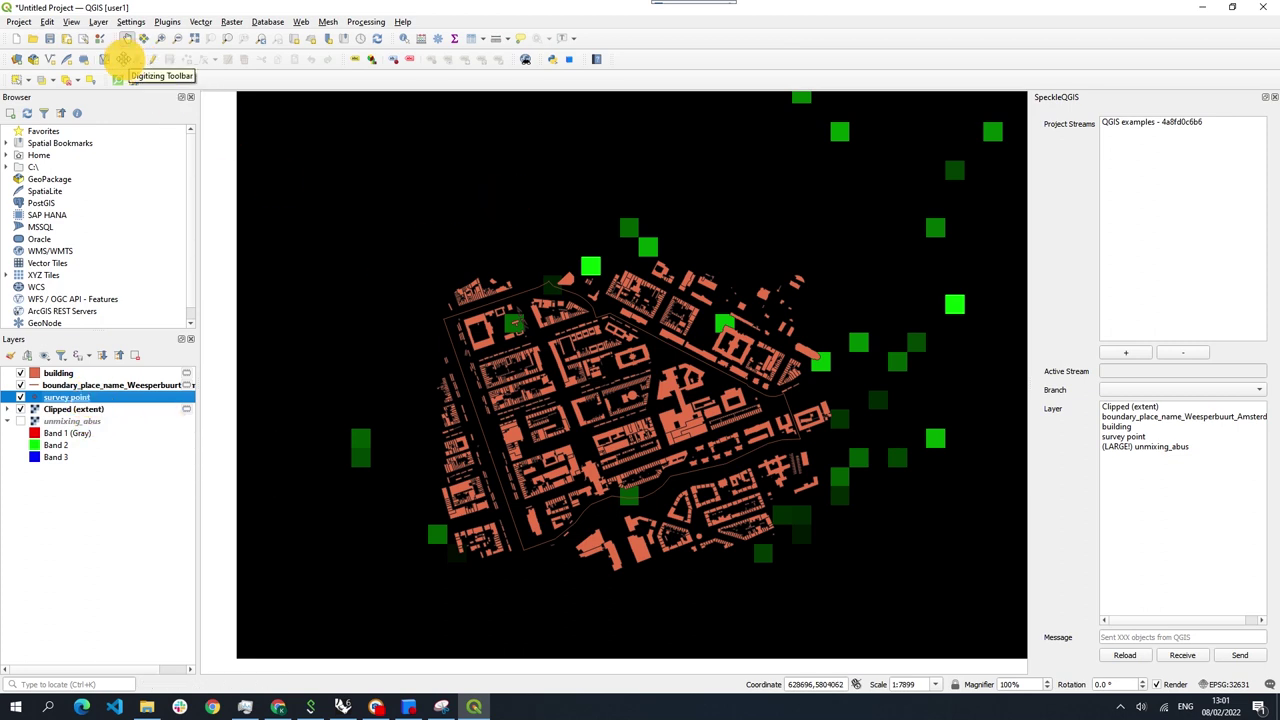
# Step: Start editing the survey point layer and add one point among the buildings, accepting its attributes
pyautogui.click(153, 60)
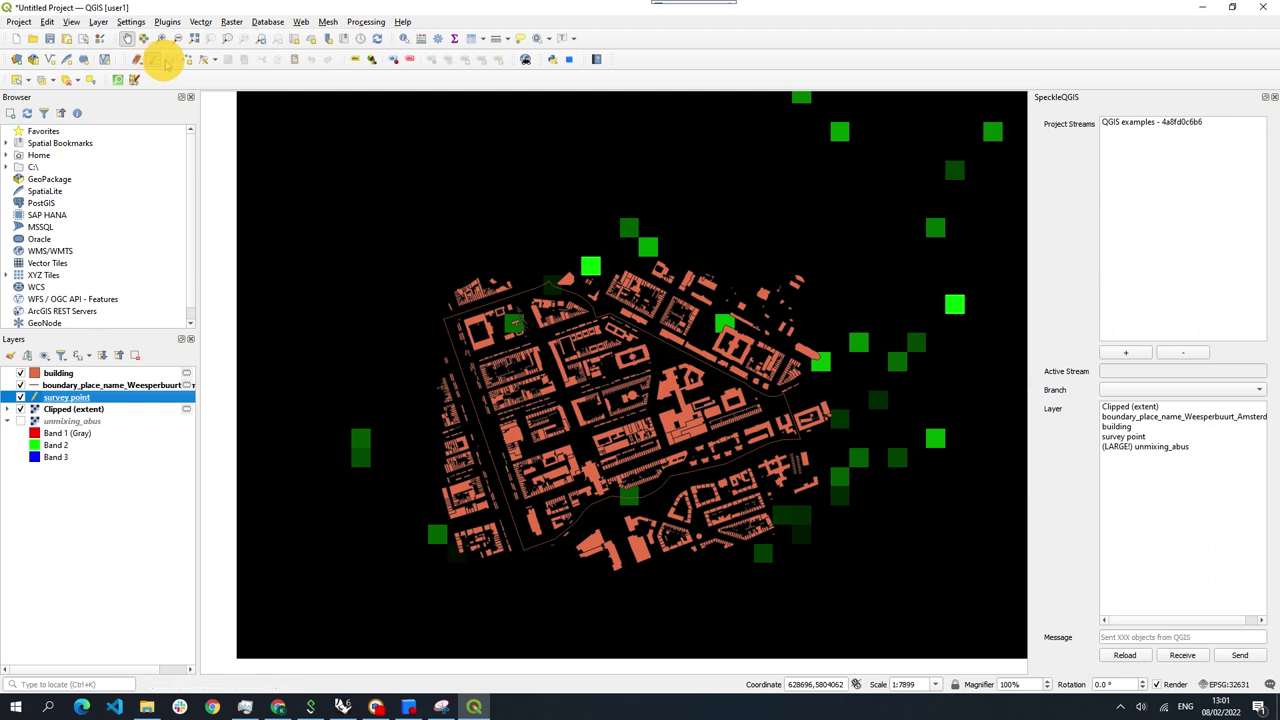
pyautogui.scroll(1, 215, 95)
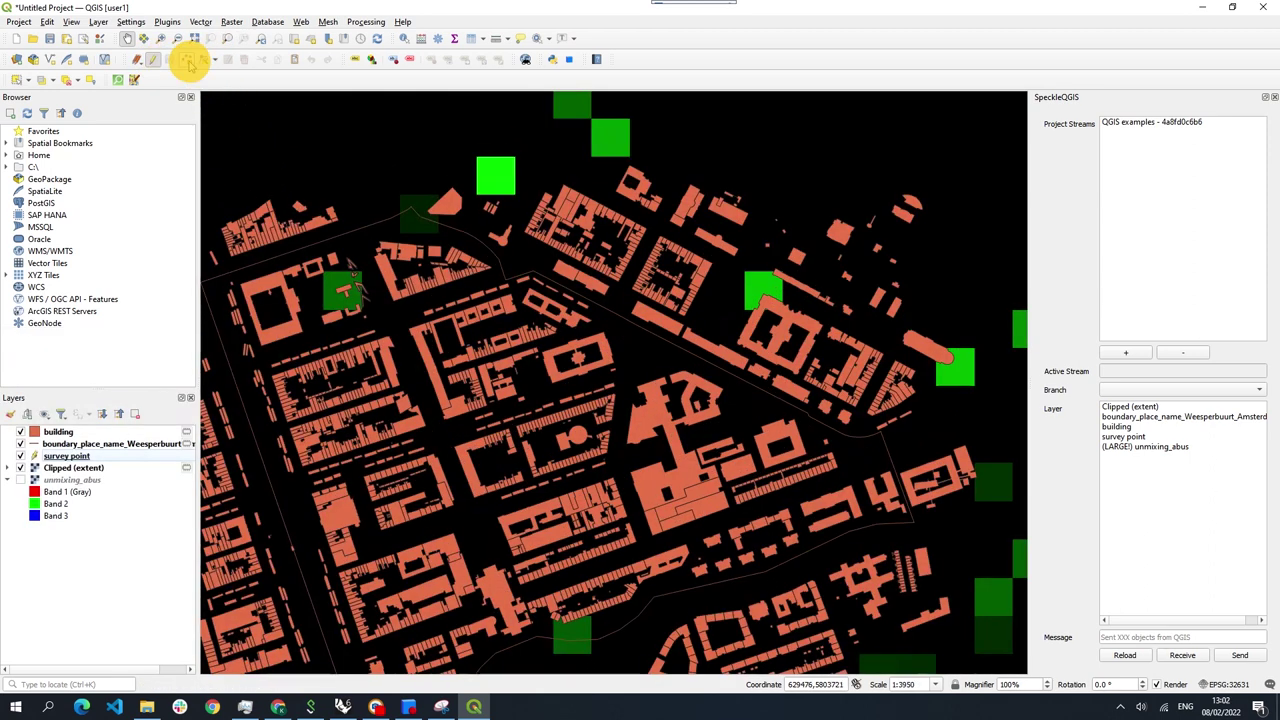
pyautogui.click(186, 60)
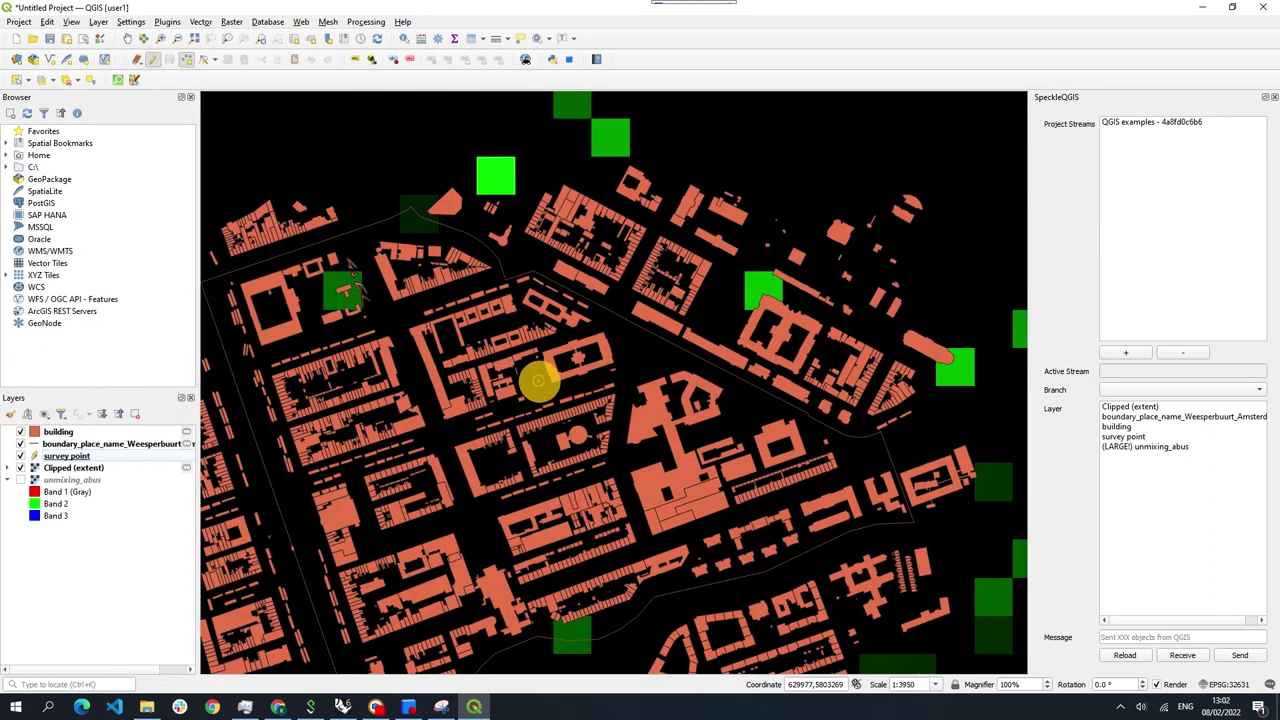
pyautogui.scroll(1, 543, 386)
pyautogui.scroll(3, 534, 386)
pyautogui.click(624, 411)
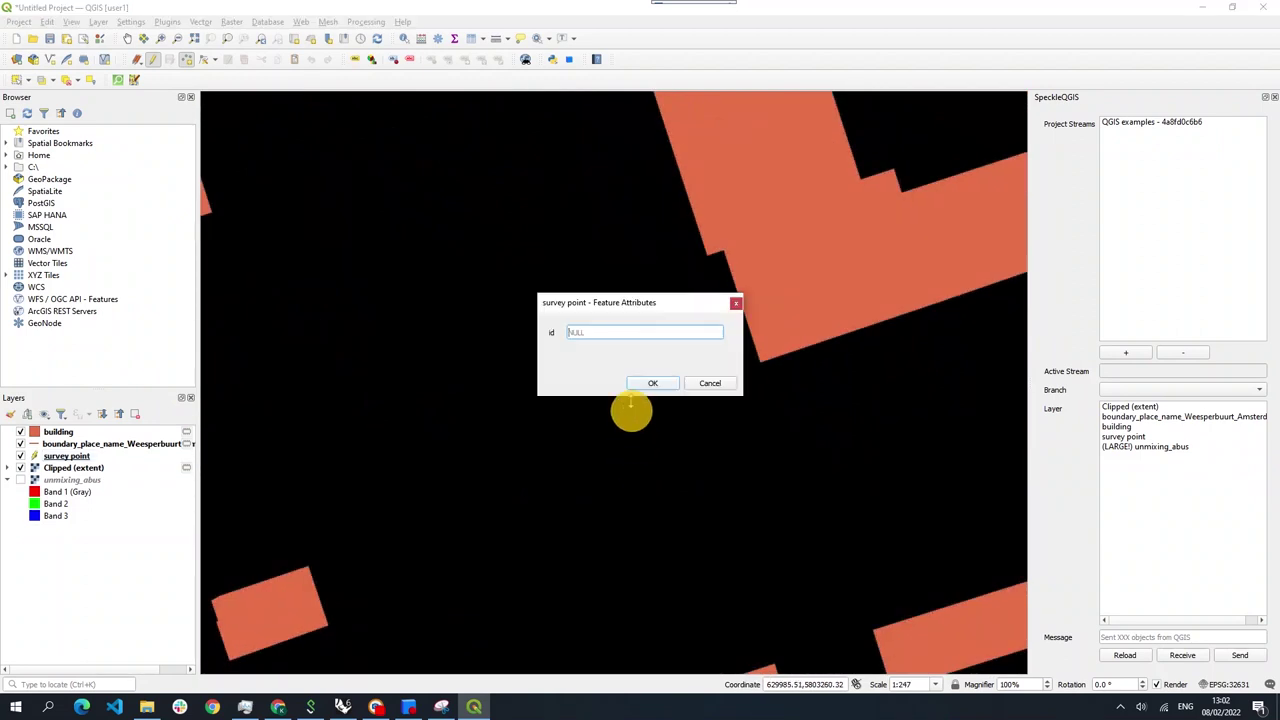
pyautogui.click(636, 383)
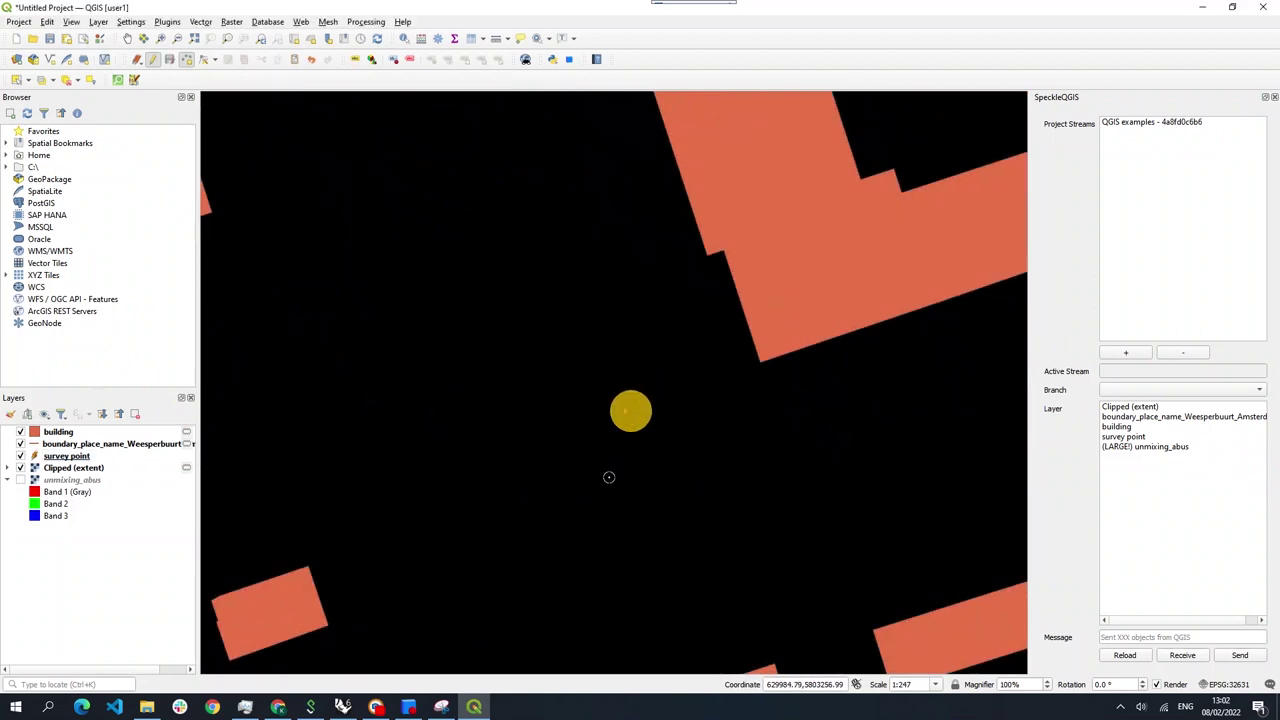
# Step: Open the new point's coordinates in the Vertex Editor and begin editing its x value
pyautogui.click(205, 60)
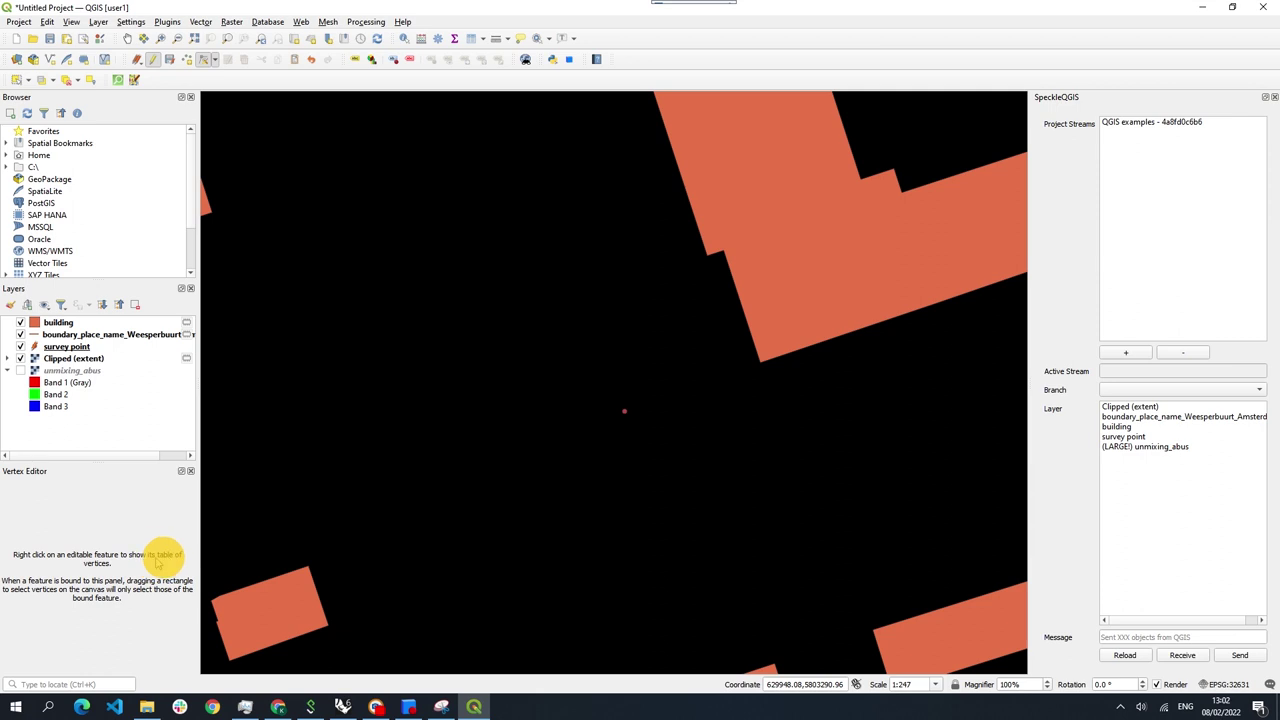
pyautogui.rightClick(624, 411)
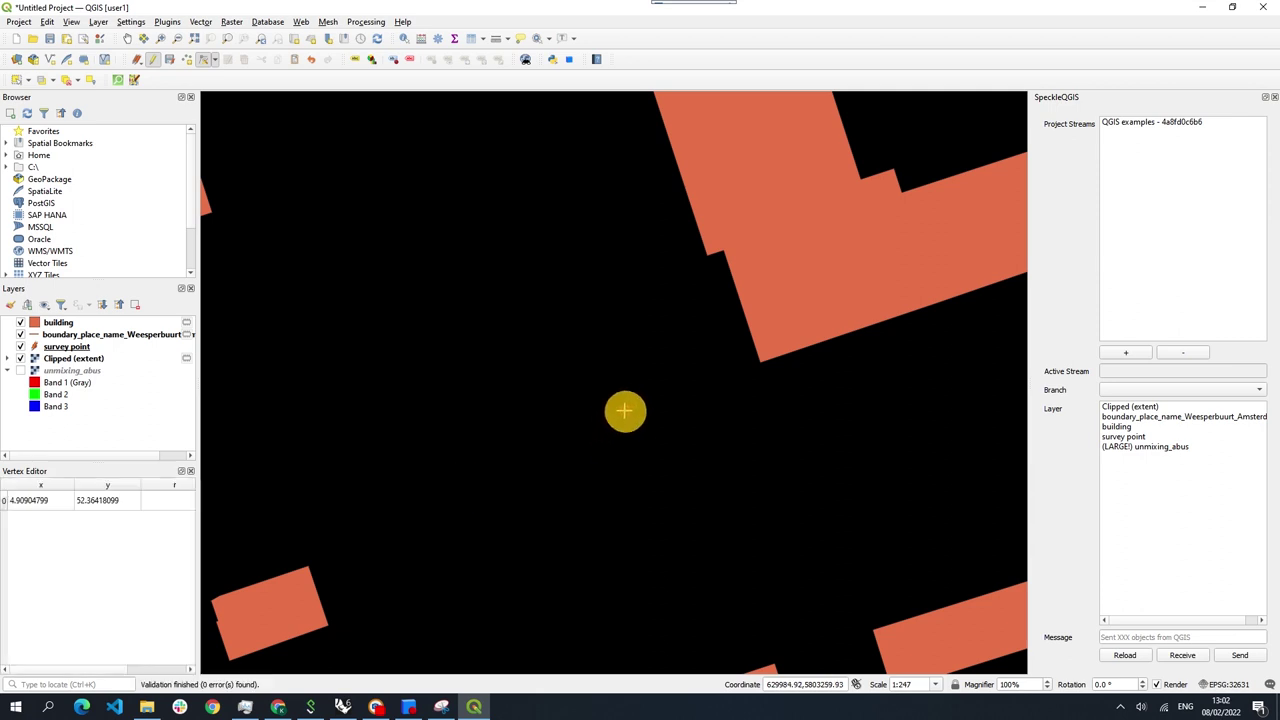
pyautogui.doubleClick(40, 500)
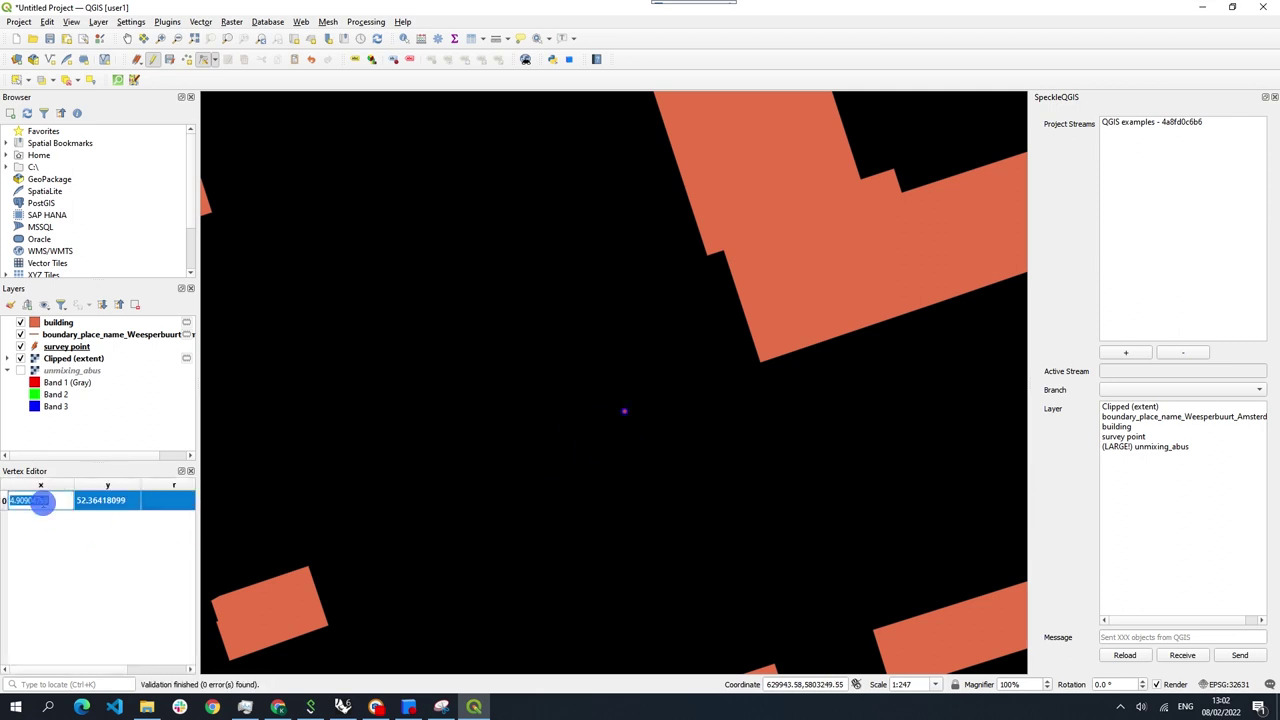
pyautogui.click(272, 708)
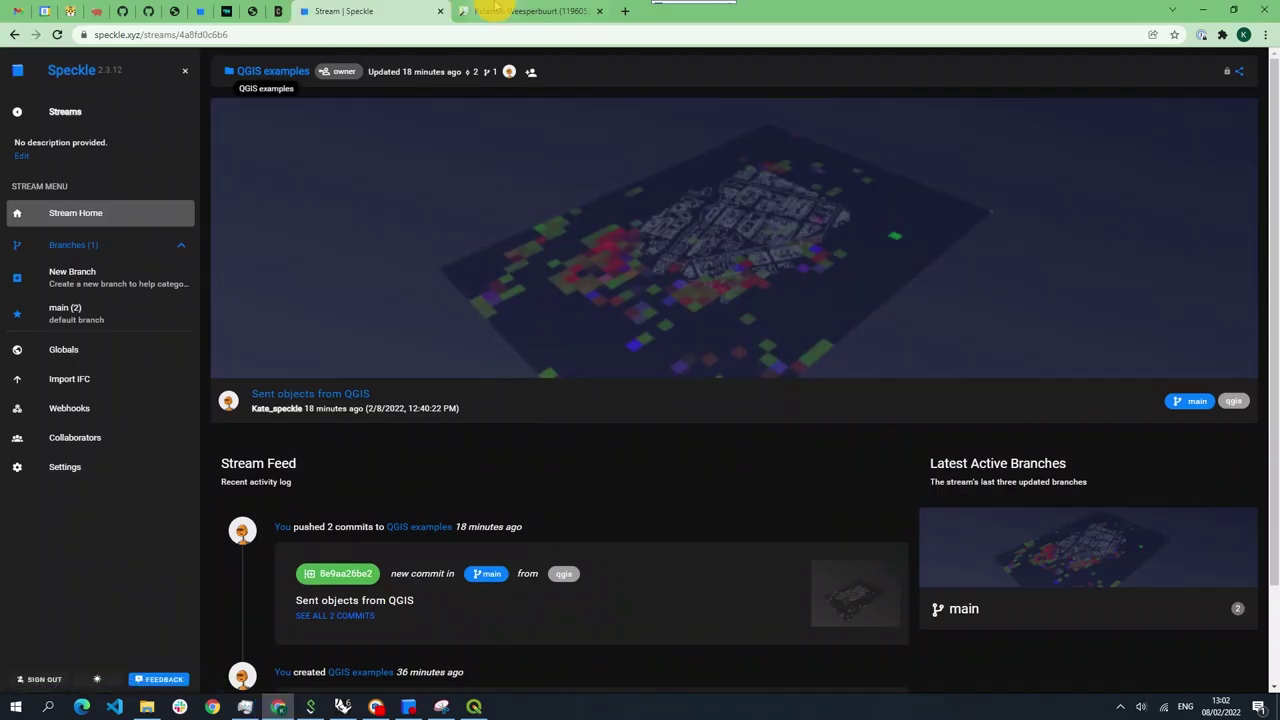
# Step: Query features at a spot near Nieuwe Prinsengracht in OpenStreetMap and copy its latitude from the URL
pyautogui.click(495, 11)
pyautogui.scroll(1, 612, 507)
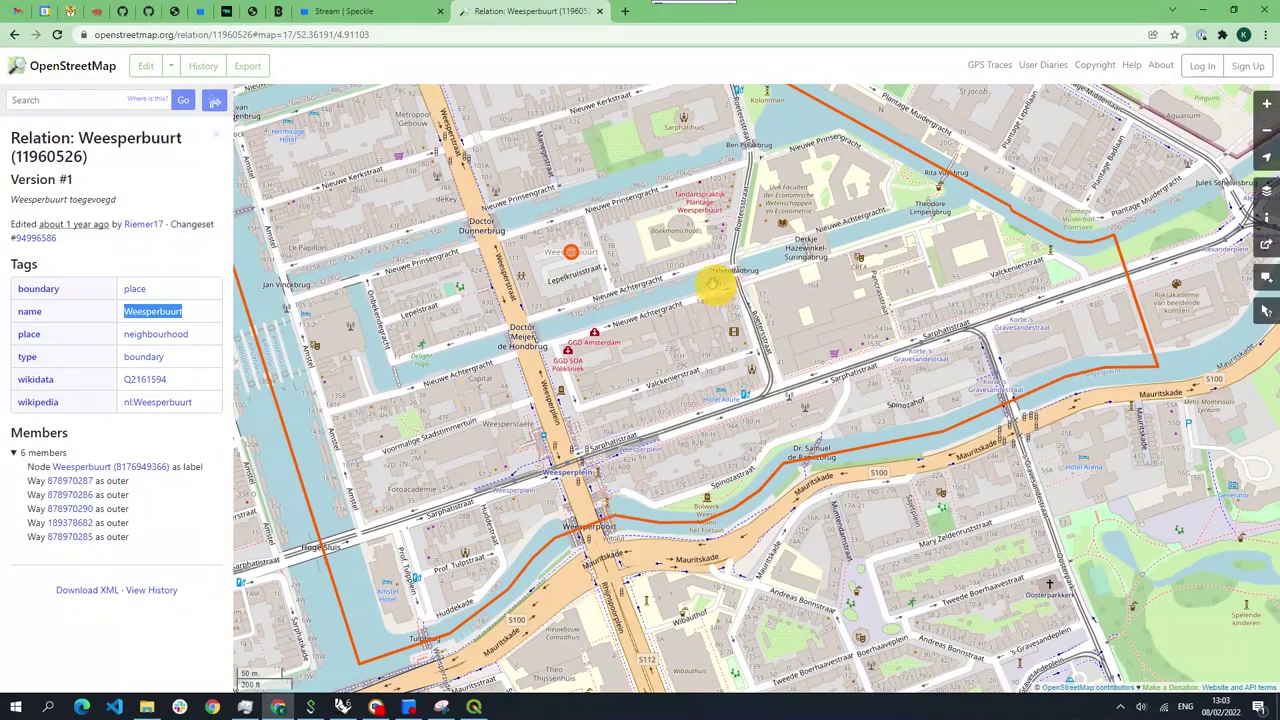
pyautogui.scroll(2, 586, 334)
pyautogui.rightClick(564, 381)
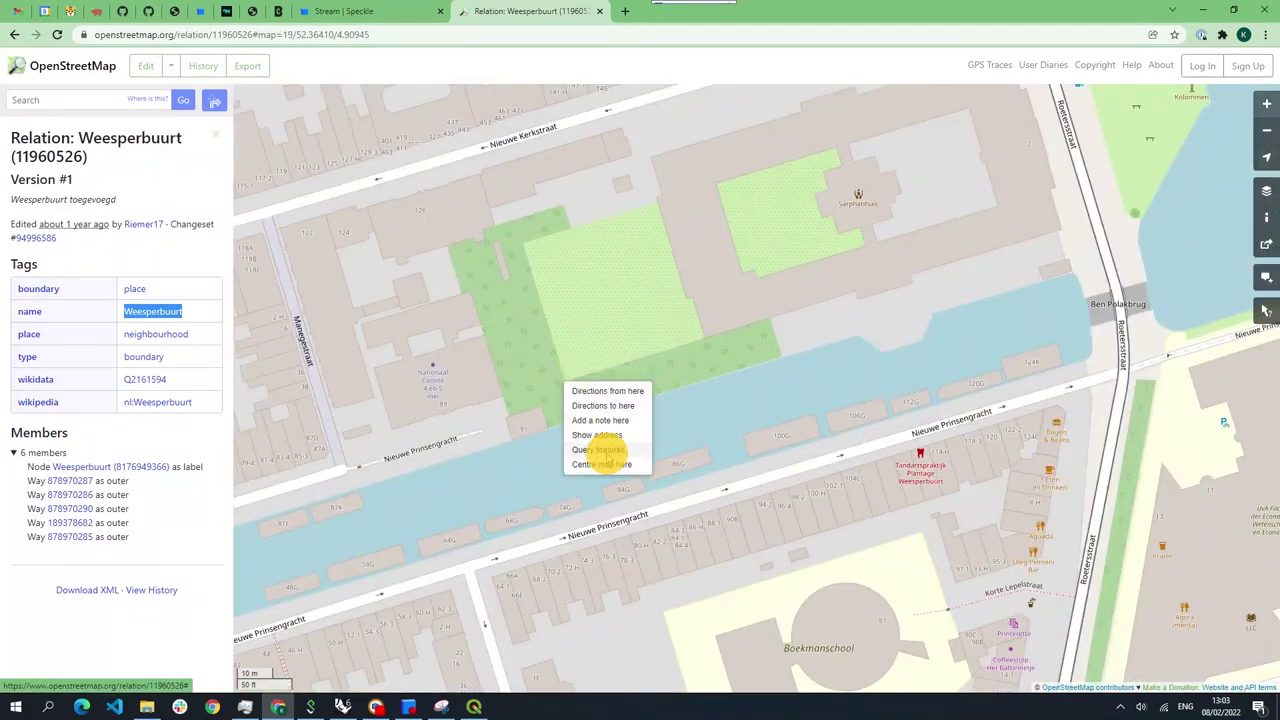
pyautogui.click(606, 451)
pyautogui.doubleClick(285, 35)
pyautogui.hotkey('ctrl', 'c')
# Step: Paste the copied coordinates into the Vertex Editor, placing the survey point at x 4.90868, y 52.36411
pyautogui.hotkey('alt', 'Tab')
pyautogui.hotkey('ctrl', 'v')
pyautogui.hotkey('alt', 'Tab')
pyautogui.doubleClick(355, 34)
pyautogui.hotkey('ctrl', 'c')
pyautogui.hotkey('alt', 'Tab')
pyautogui.doubleClick(40, 500)
pyautogui.hotkey('ctrl', 'v')
pyautogui.press('Return')
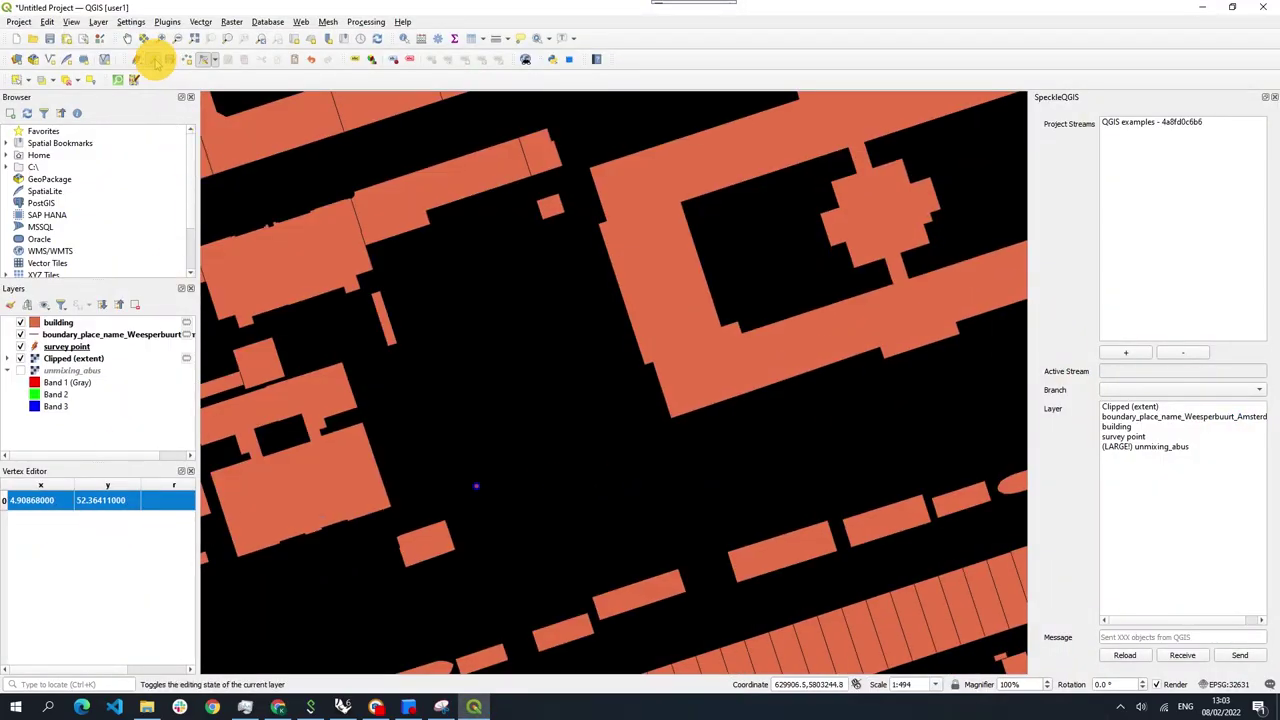
# Step: Stop editing the survey point layer and save its changes
pyautogui.click(155, 60)
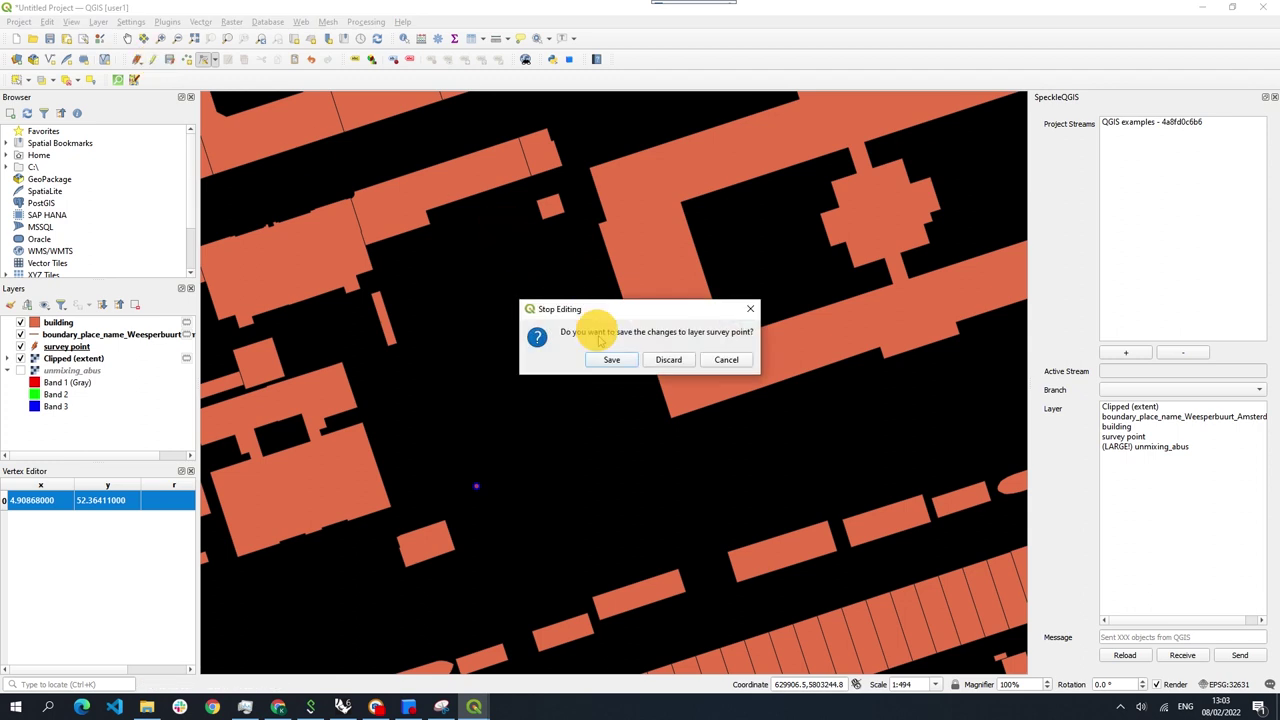
pyautogui.click(609, 360)
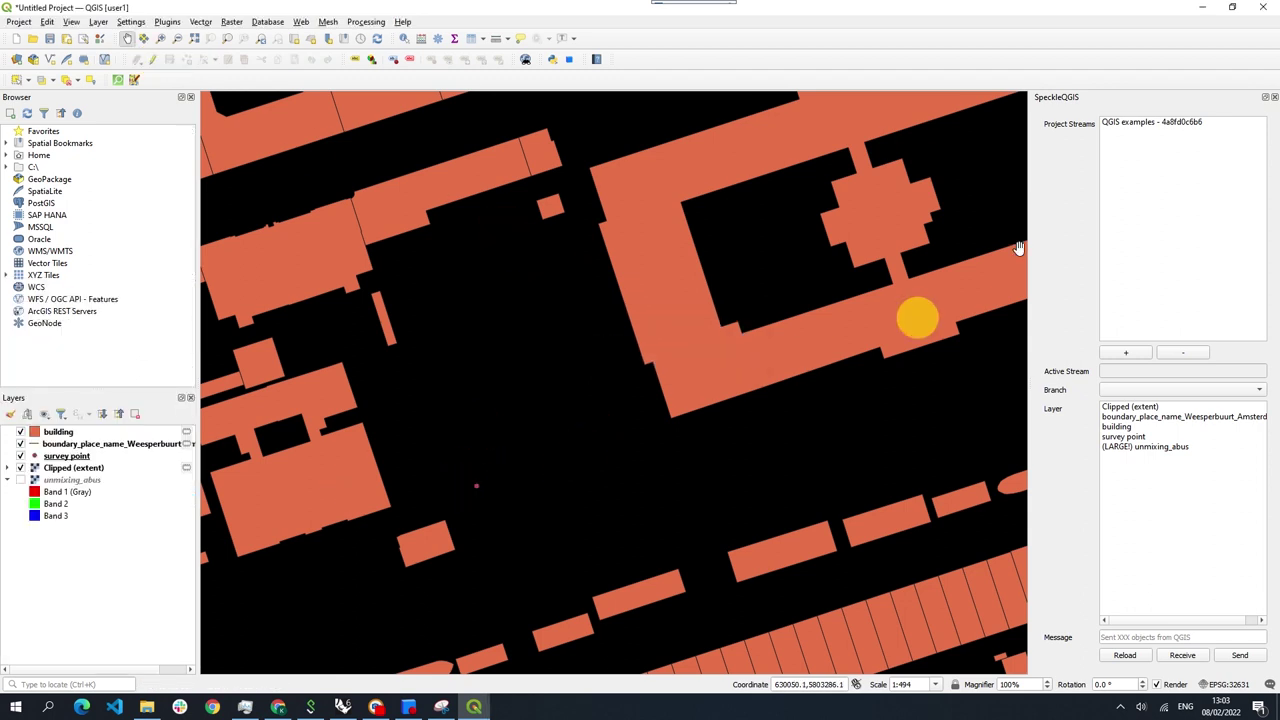
pyautogui.click(278, 706)
# Step: Create a new branch named 'survey point' in the QGIS examples Speckle stream
pyautogui.click(345, 11)
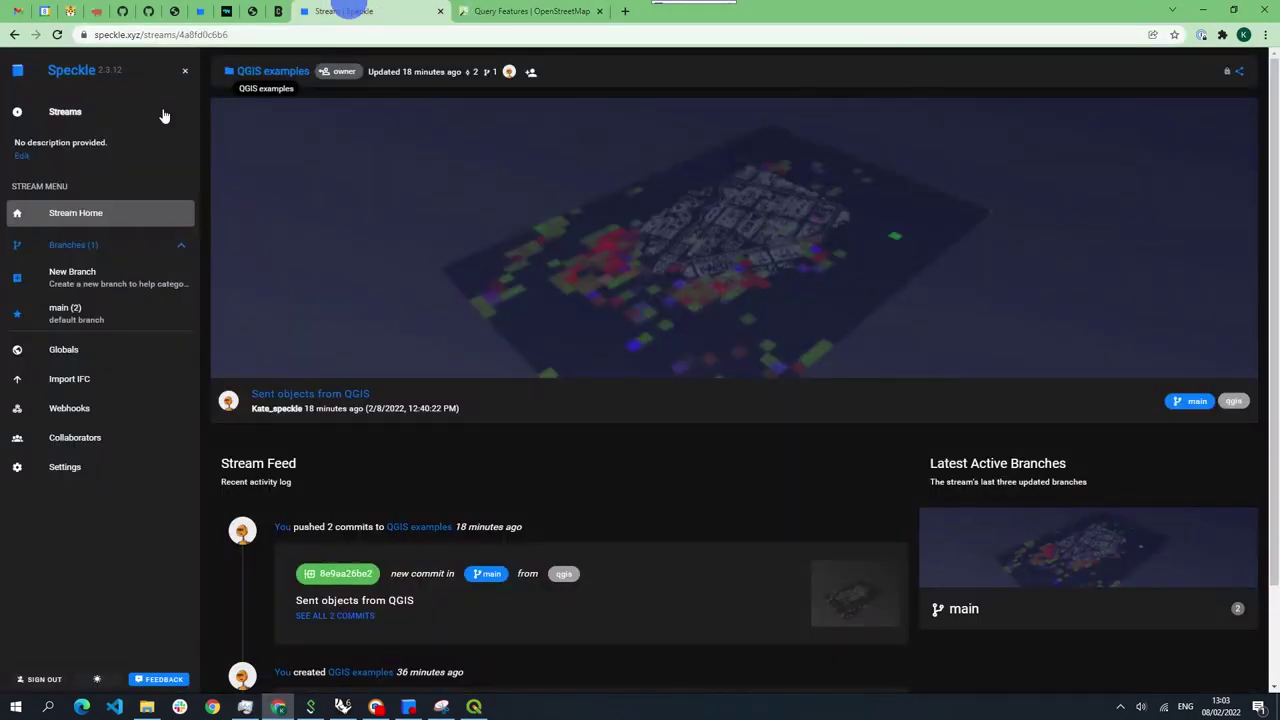
pyautogui.click(106, 247)
pyautogui.click(106, 250)
pyautogui.click(113, 276)
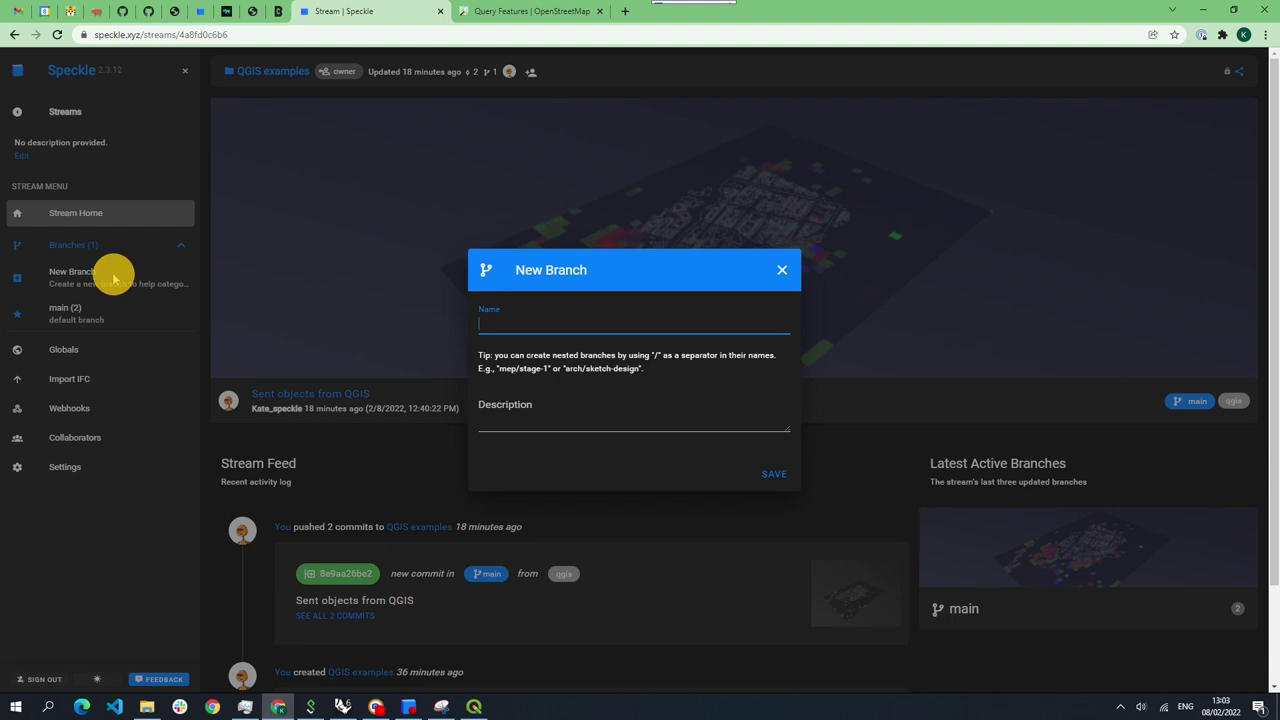
pyautogui.write('survey point')
pyautogui.click(770, 474)
pyautogui.click(474, 707)
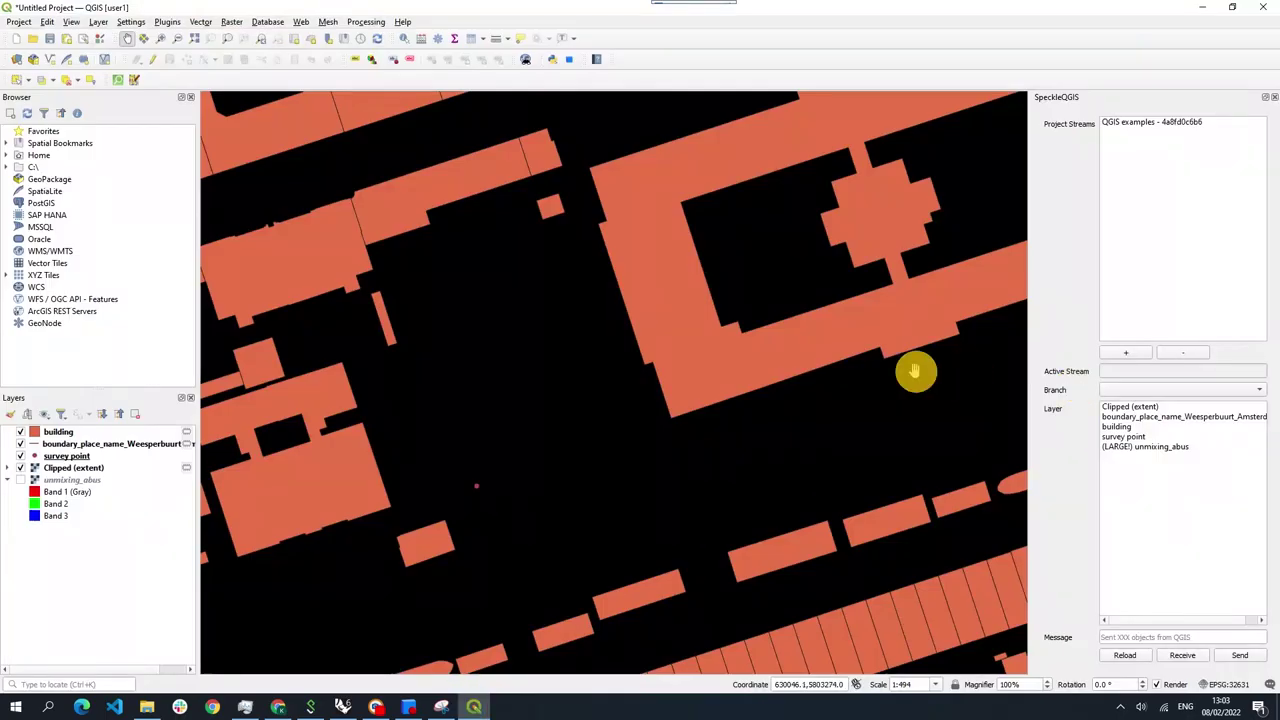
# Step: Send the survey point layer from SpeckleQGIS to the survey point branch of QGIS examples
pyautogui.click(1200, 121)
pyautogui.click(1122, 389)
pyautogui.click(1153, 408)
pyautogui.click(1142, 437)
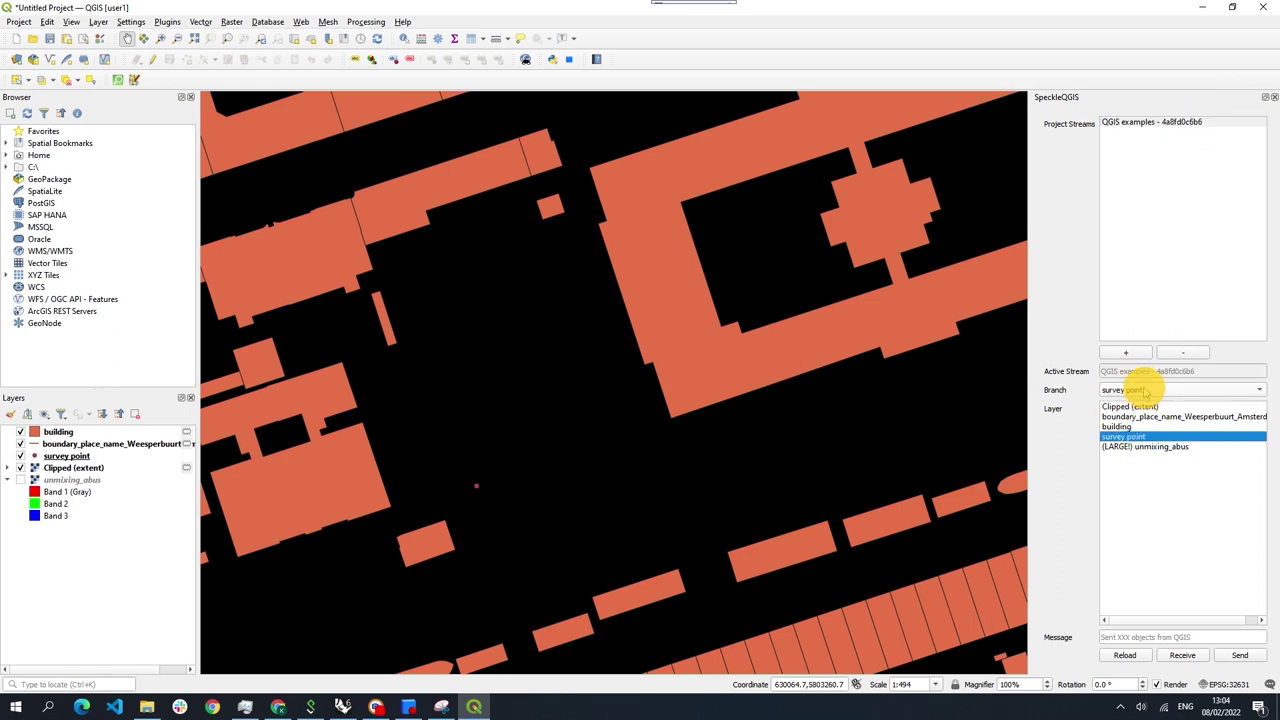
pyautogui.click(1238, 654)
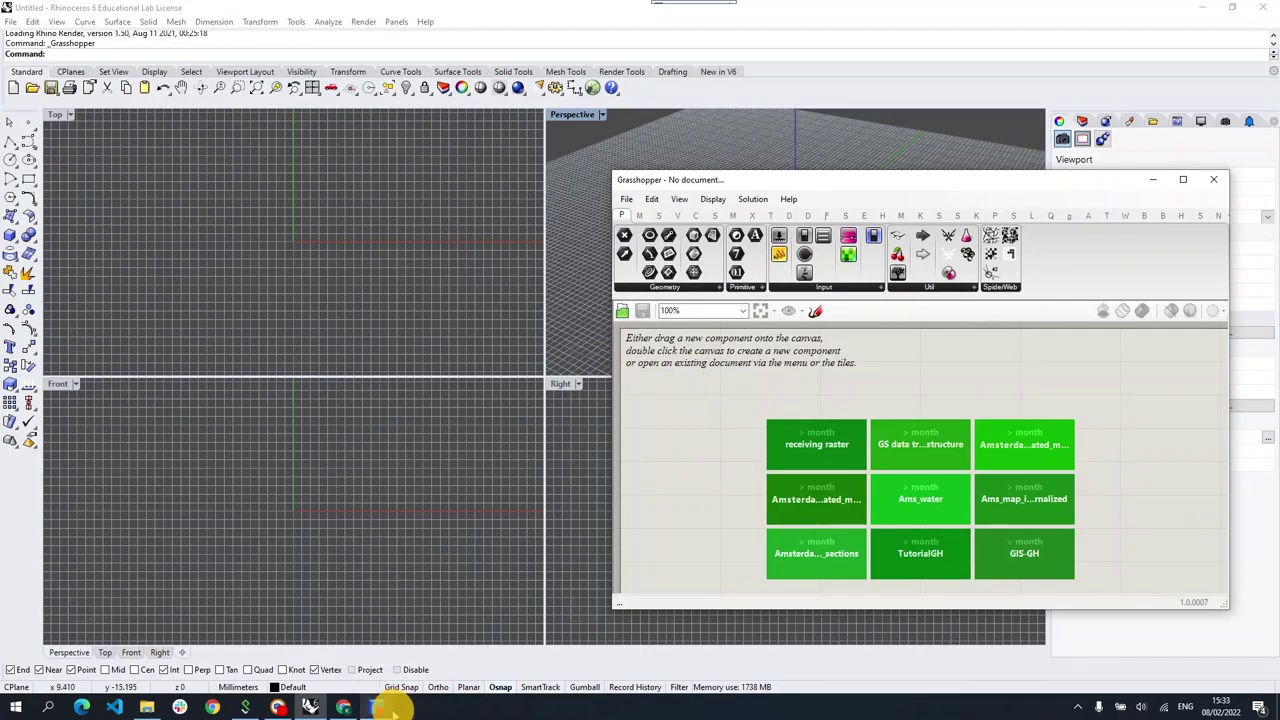
pyautogui.click(376, 707)
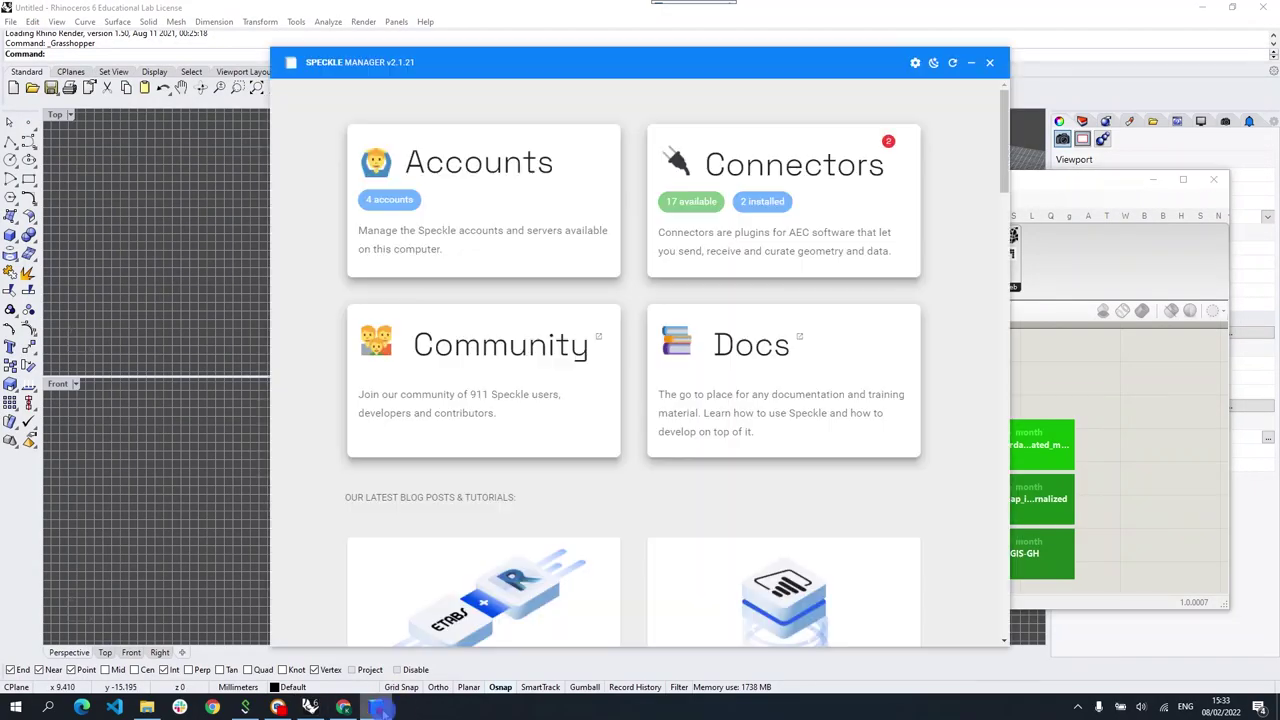
# Step: Check the Grasshopper connector in Speckle Manager (2.2.2 installed, 2.3.0 available), then close the manager
pyautogui.click(736, 158)
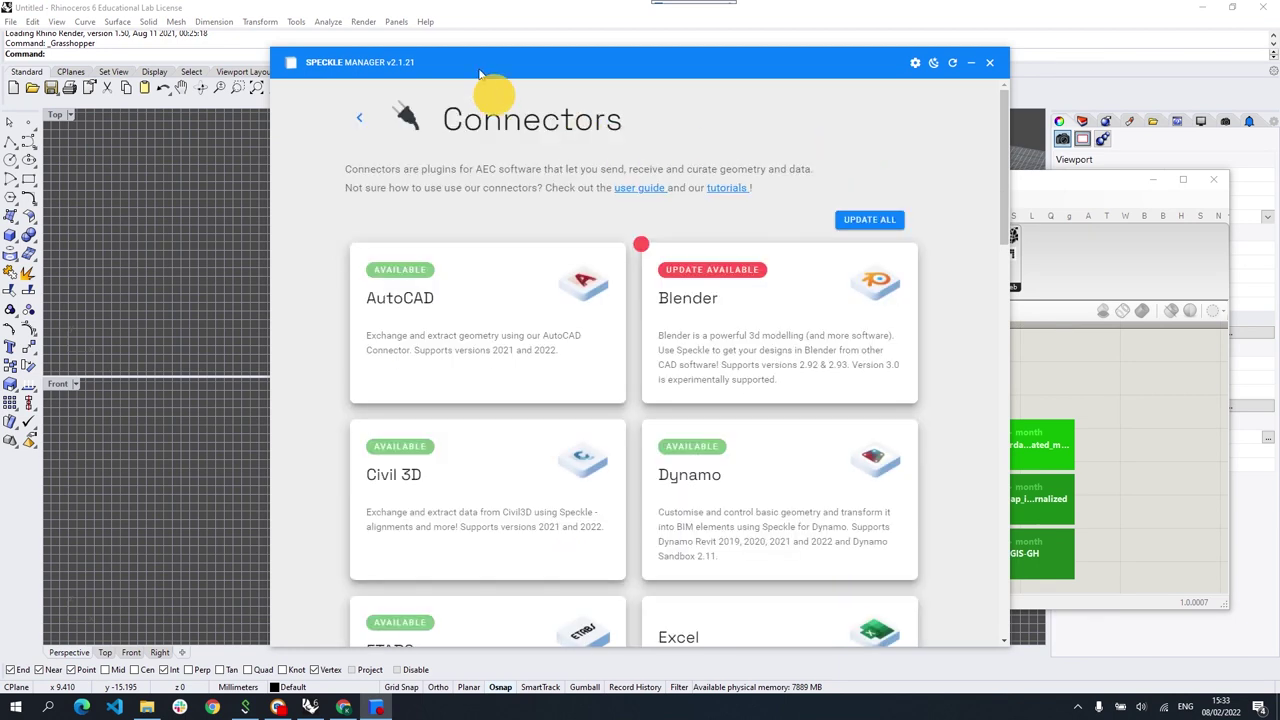
pyautogui.scroll(-3, 410, 245)
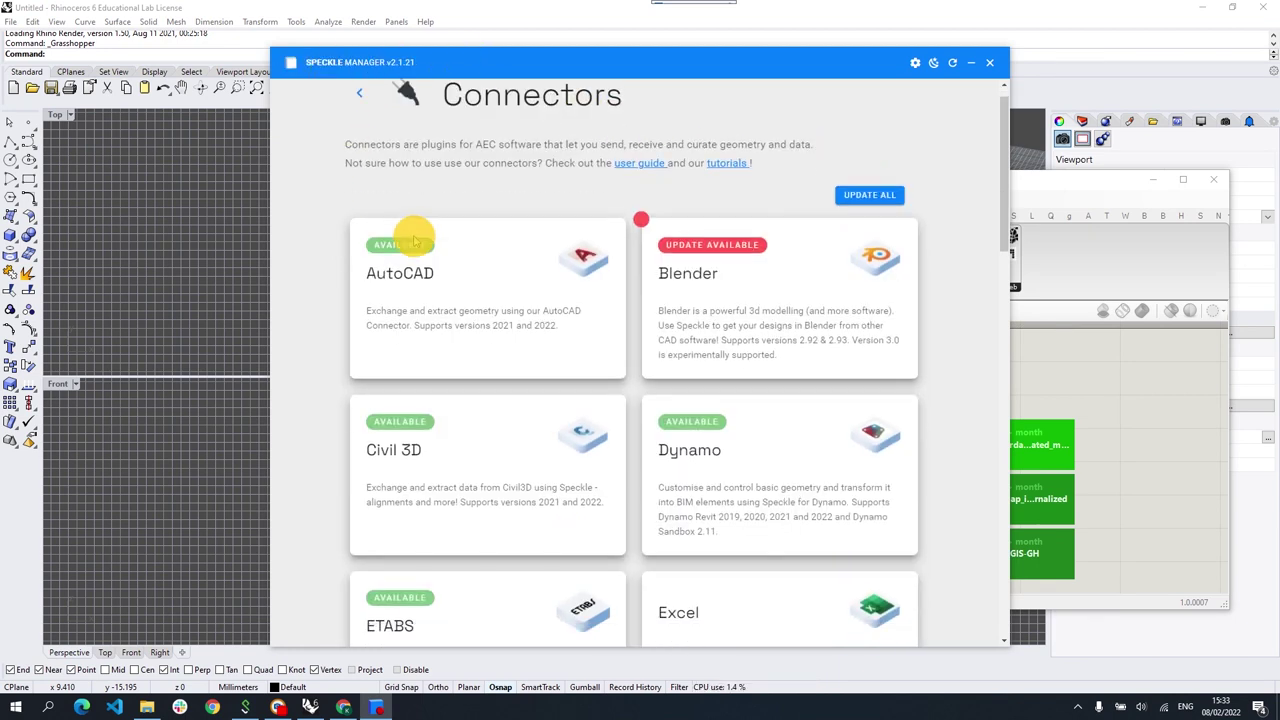
pyautogui.scroll(-1, 440, 282)
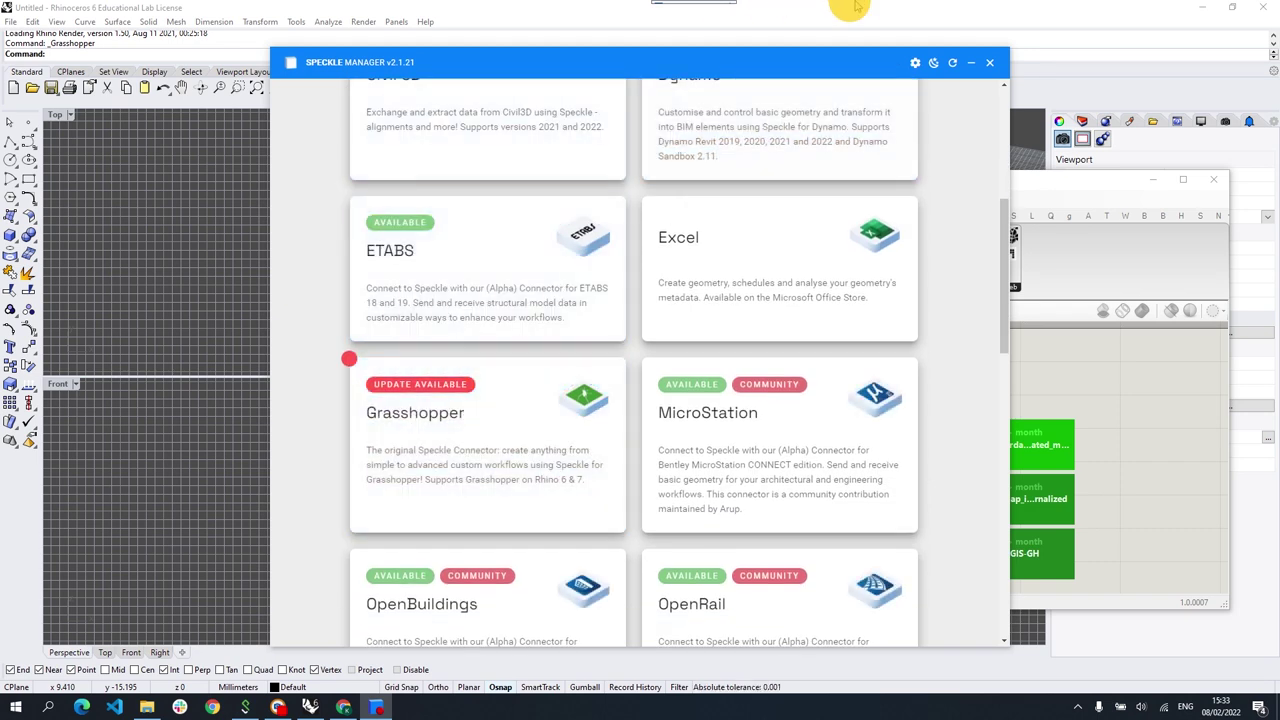
pyautogui.click(487, 424)
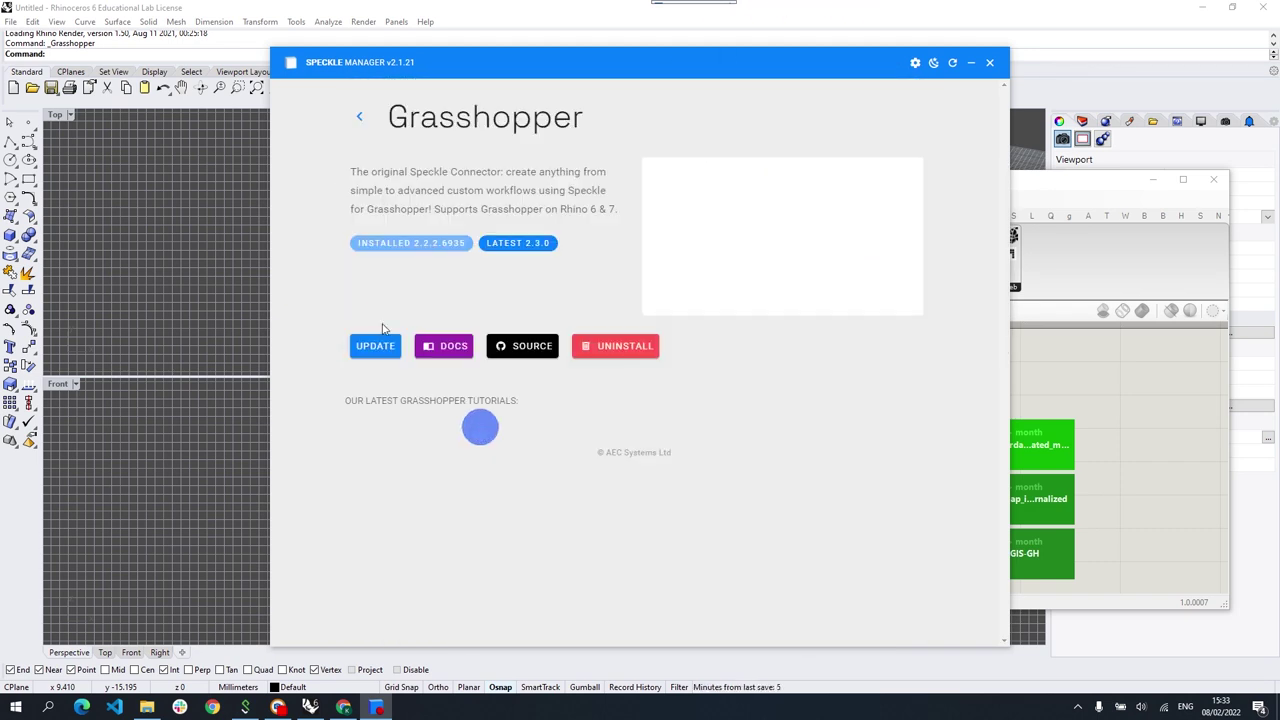
pyautogui.click(359, 116)
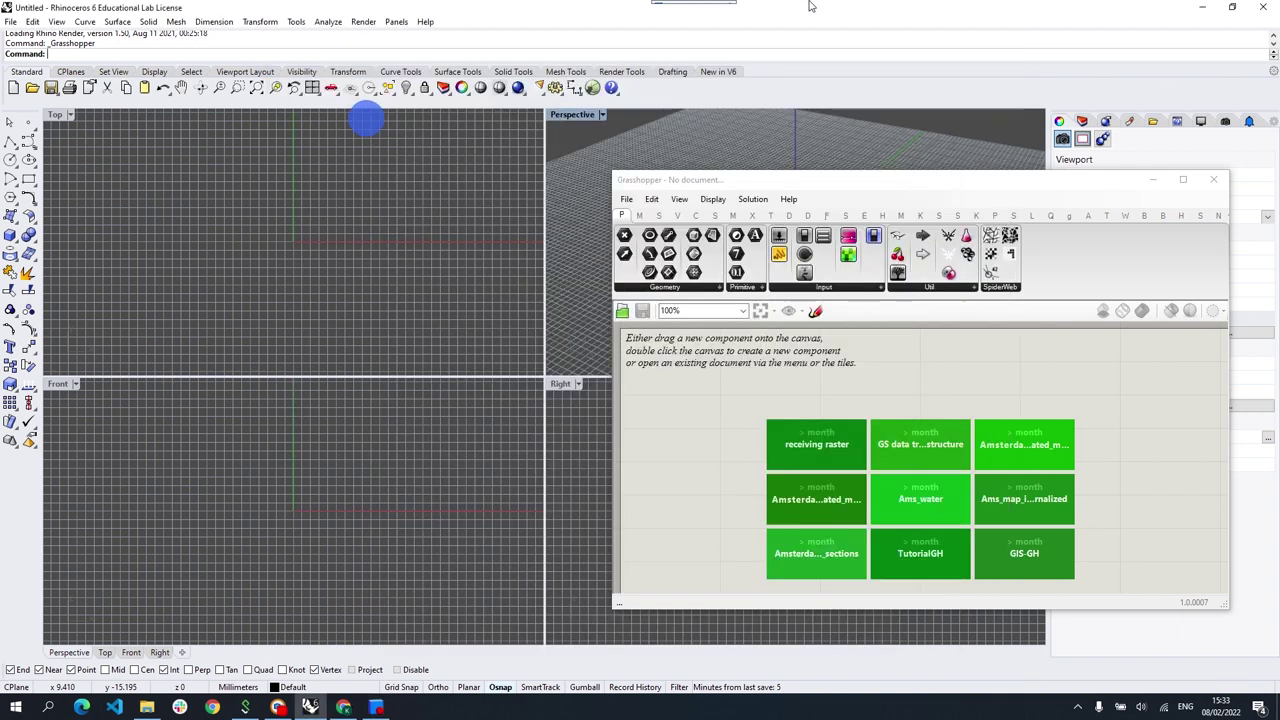
# Step: Change the model units from Millimeters to Meters in Rhino's Document Properties
pyautogui.click(840, 367)
pyautogui.click(10, 21)
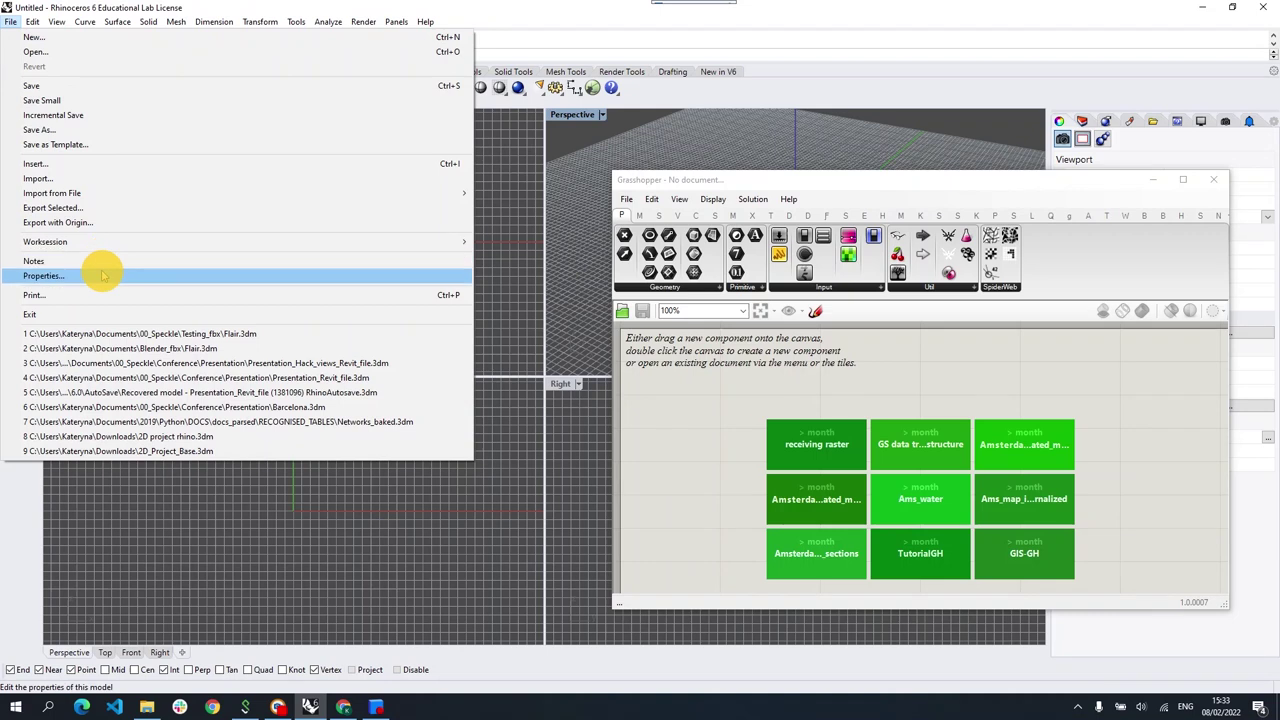
pyautogui.click(103, 274)
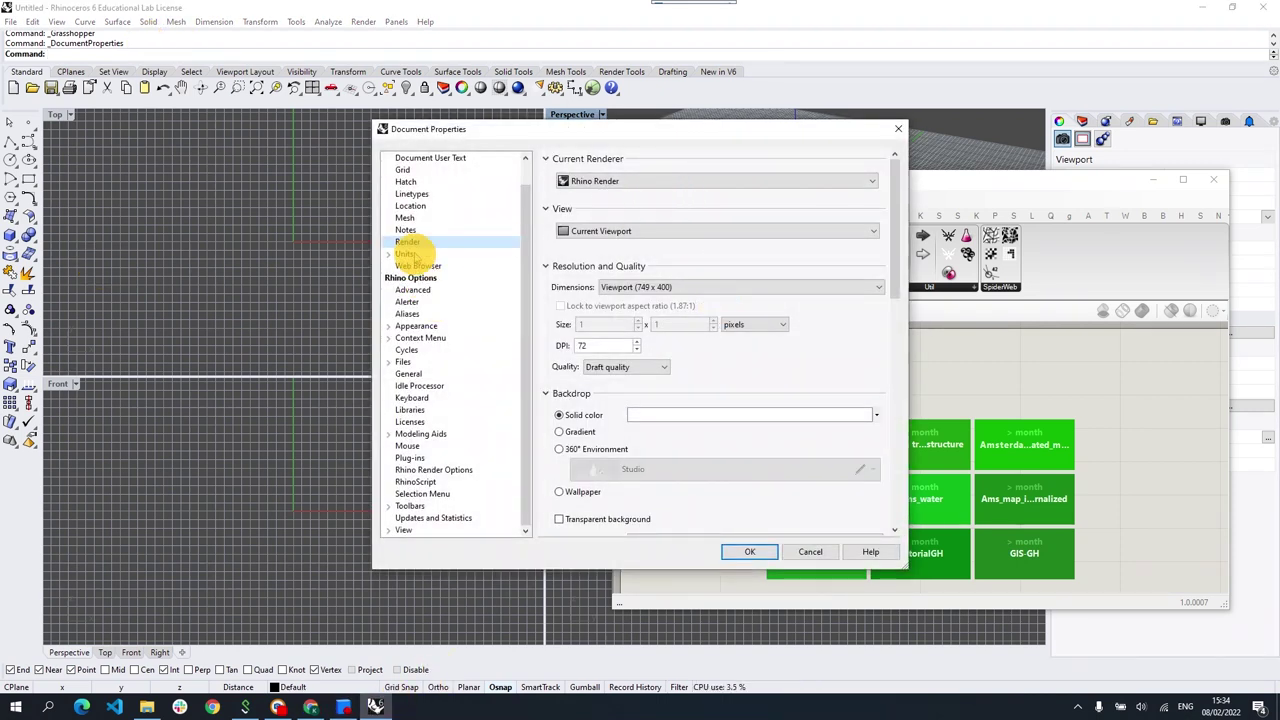
pyautogui.click(404, 254)
pyautogui.click(748, 181)
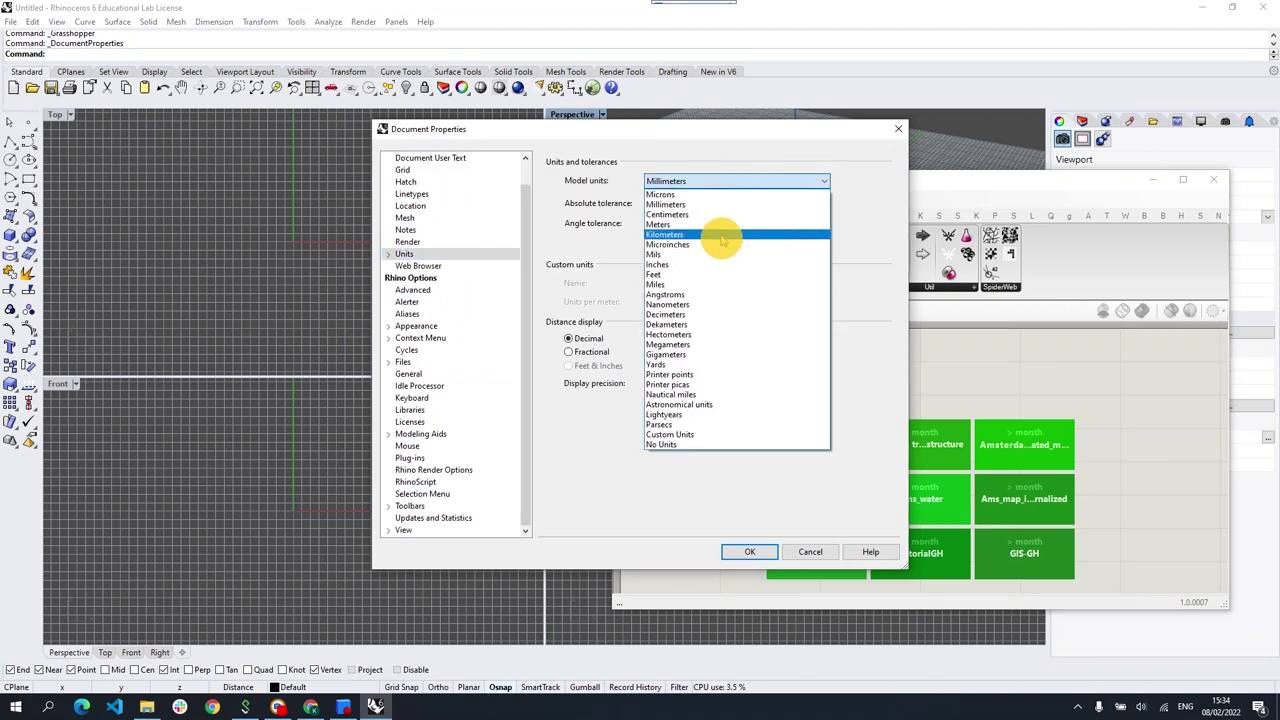
pyautogui.click(720, 225)
pyautogui.click(773, 551)
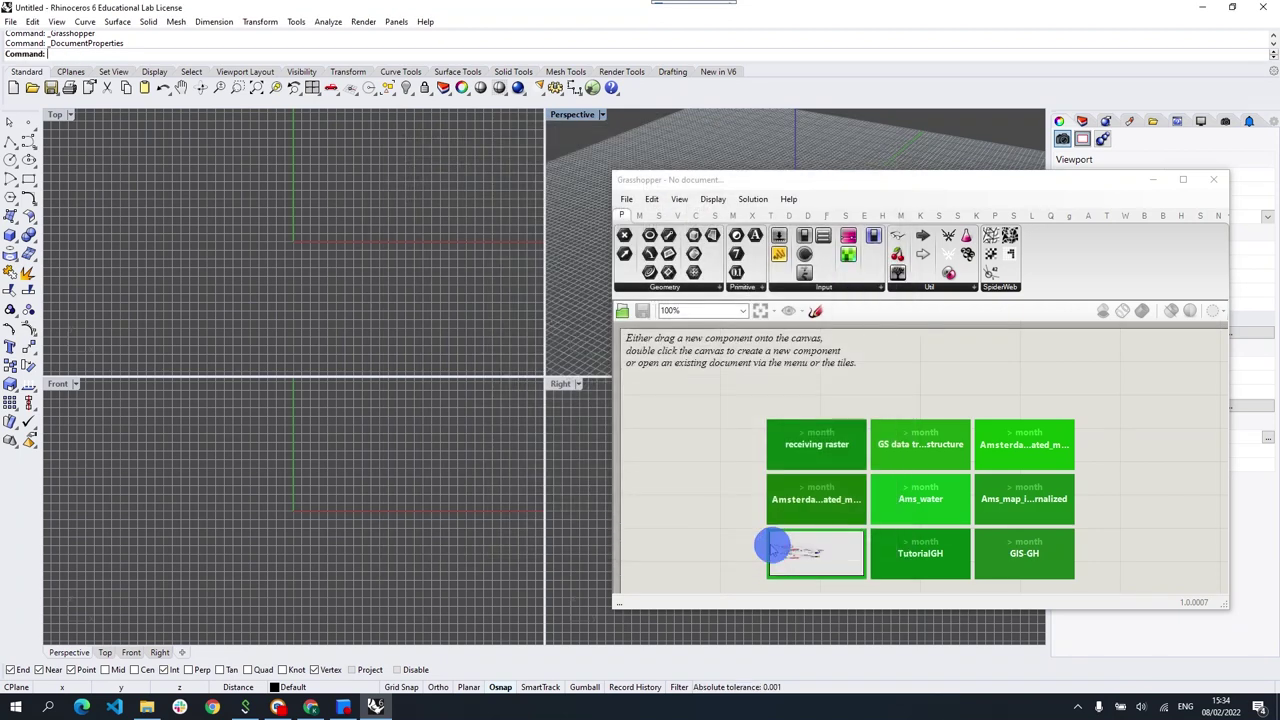
# Step: Add a Speckle Receive component via the 'rec' search and an empty Panel from Params
pyautogui.doubleClick(702, 391)
pyautogui.write('rec')
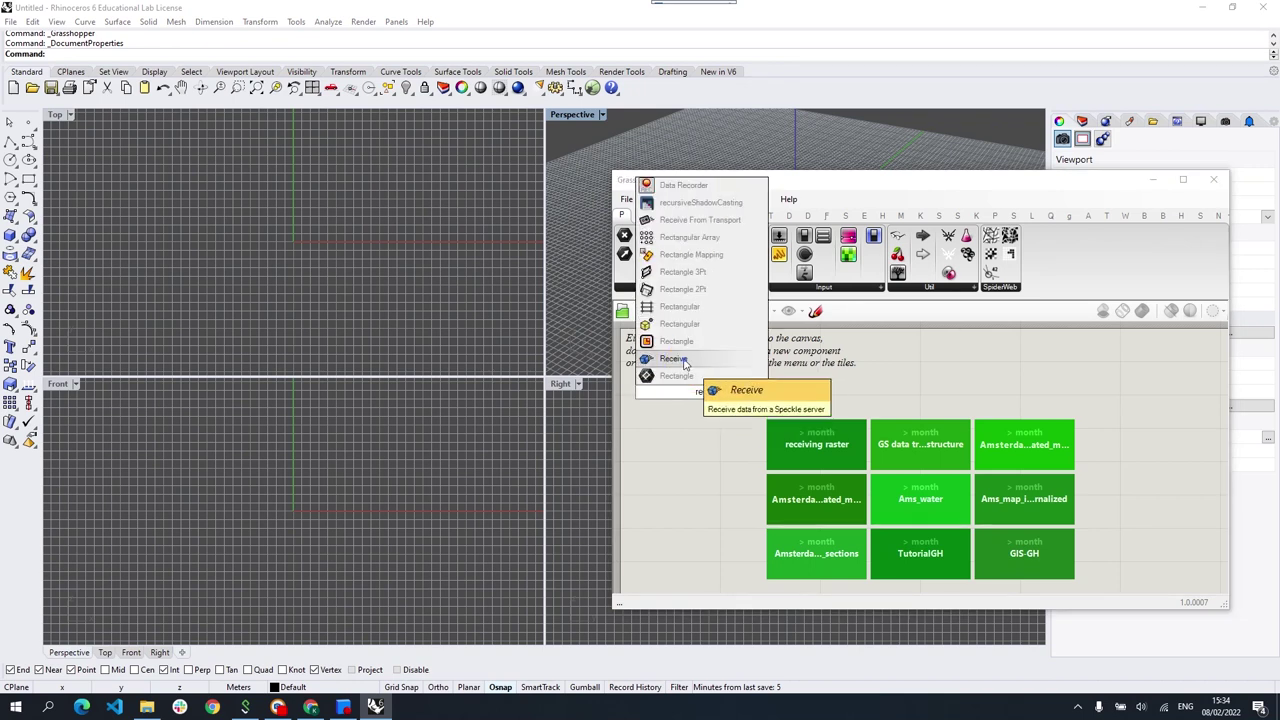
pyautogui.click(680, 358)
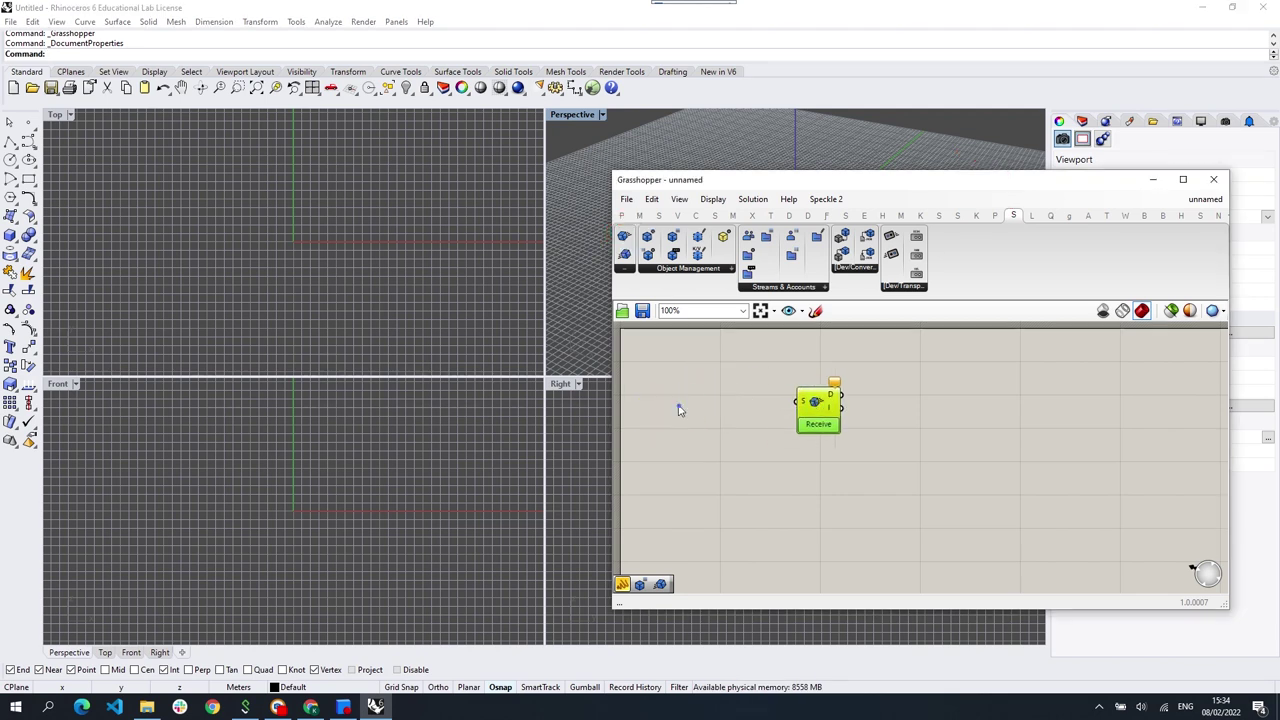
pyautogui.click(679, 410)
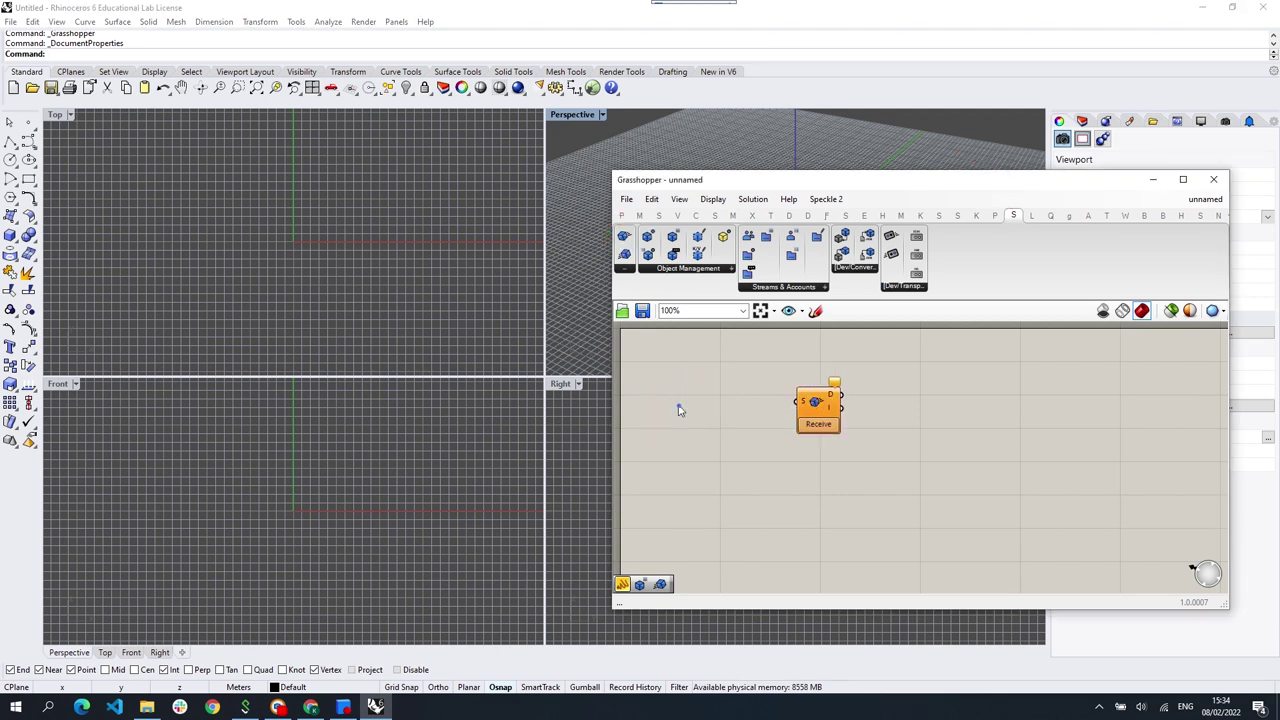
pyautogui.click(621, 215)
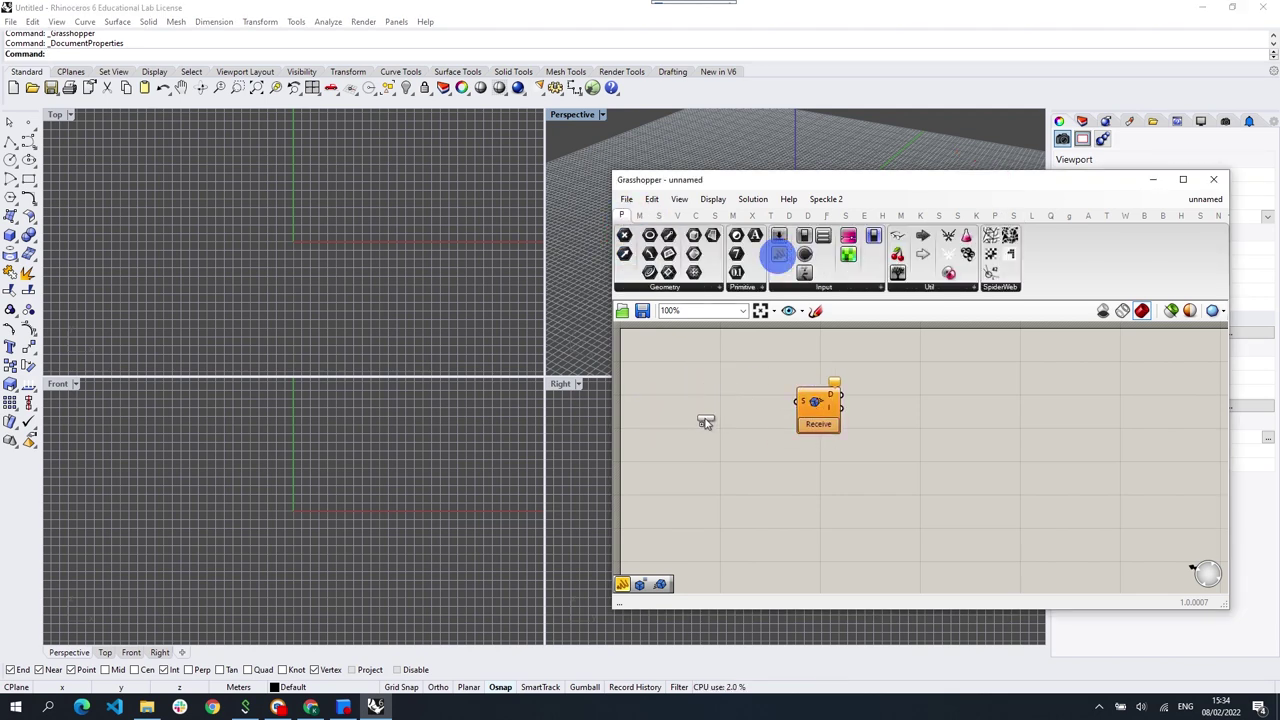
pyautogui.moveTo(705, 421); pyautogui.dragTo(704, 411)
pyautogui.click(311, 707)
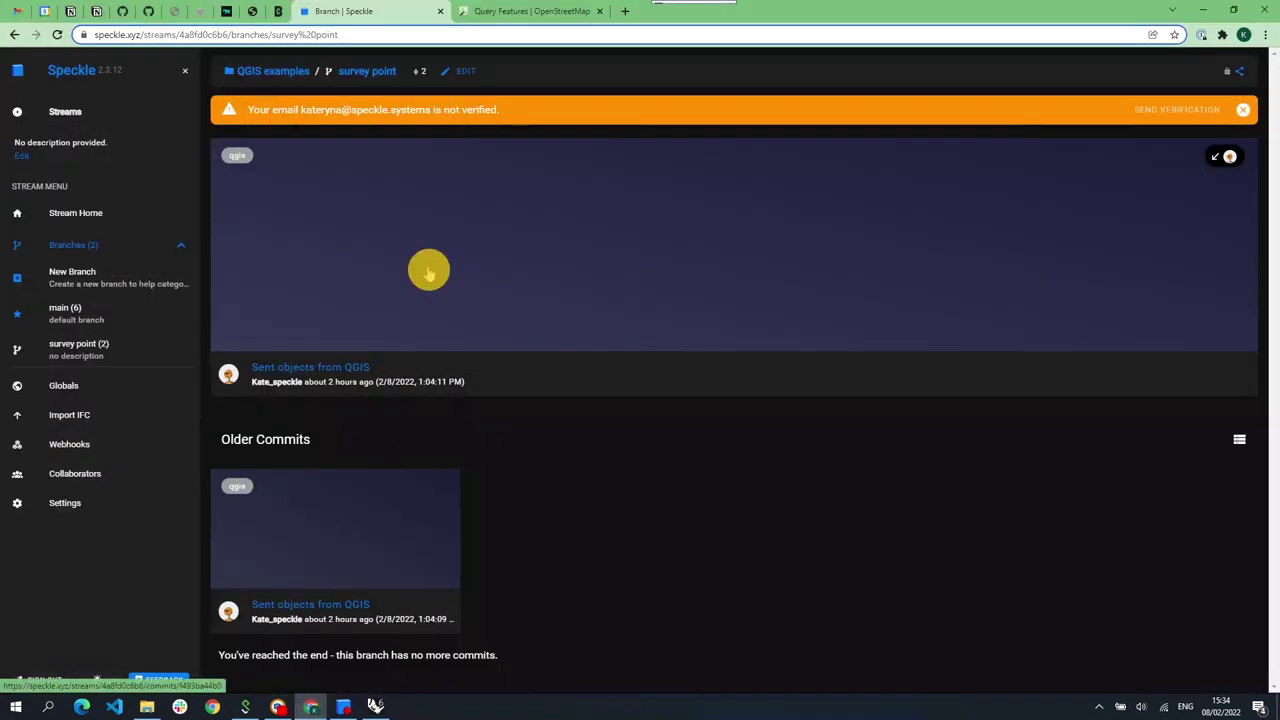
# Step: Open the survey point branch of the QGIS examples stream and copy its URL from the address bar
pyautogui.click(268, 72)
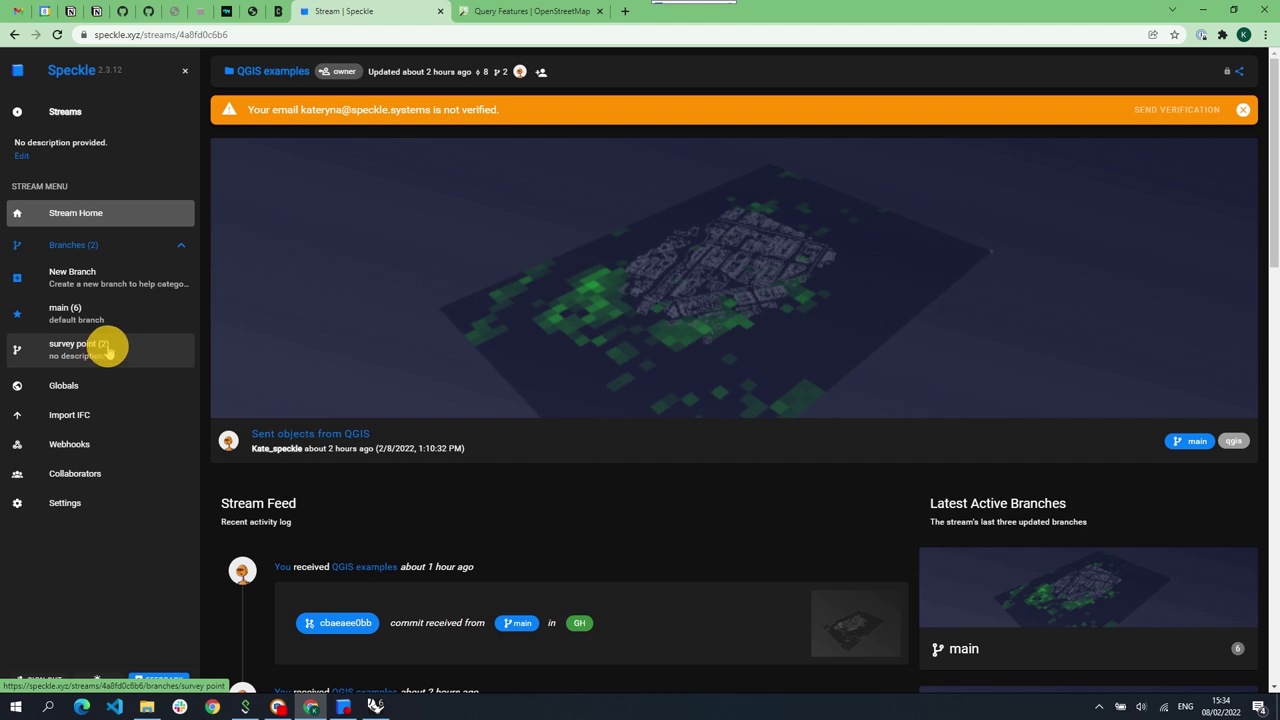
pyautogui.click(112, 348)
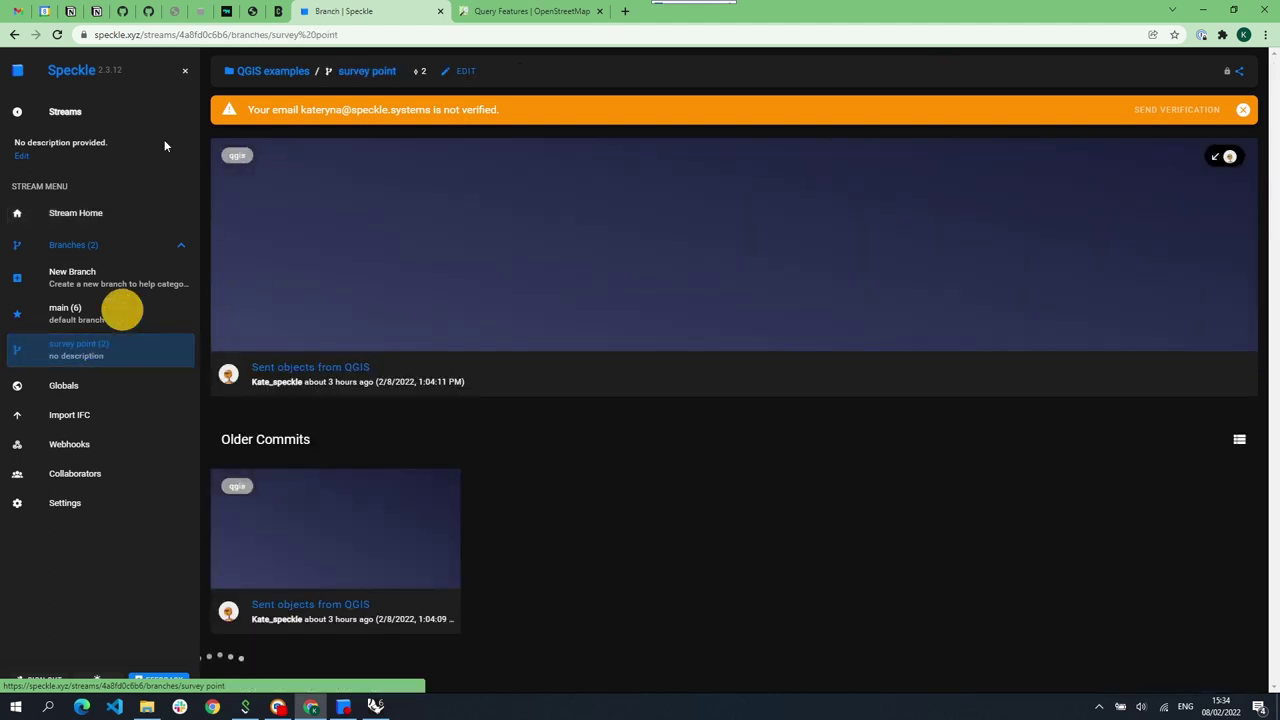
pyautogui.click(213, 34)
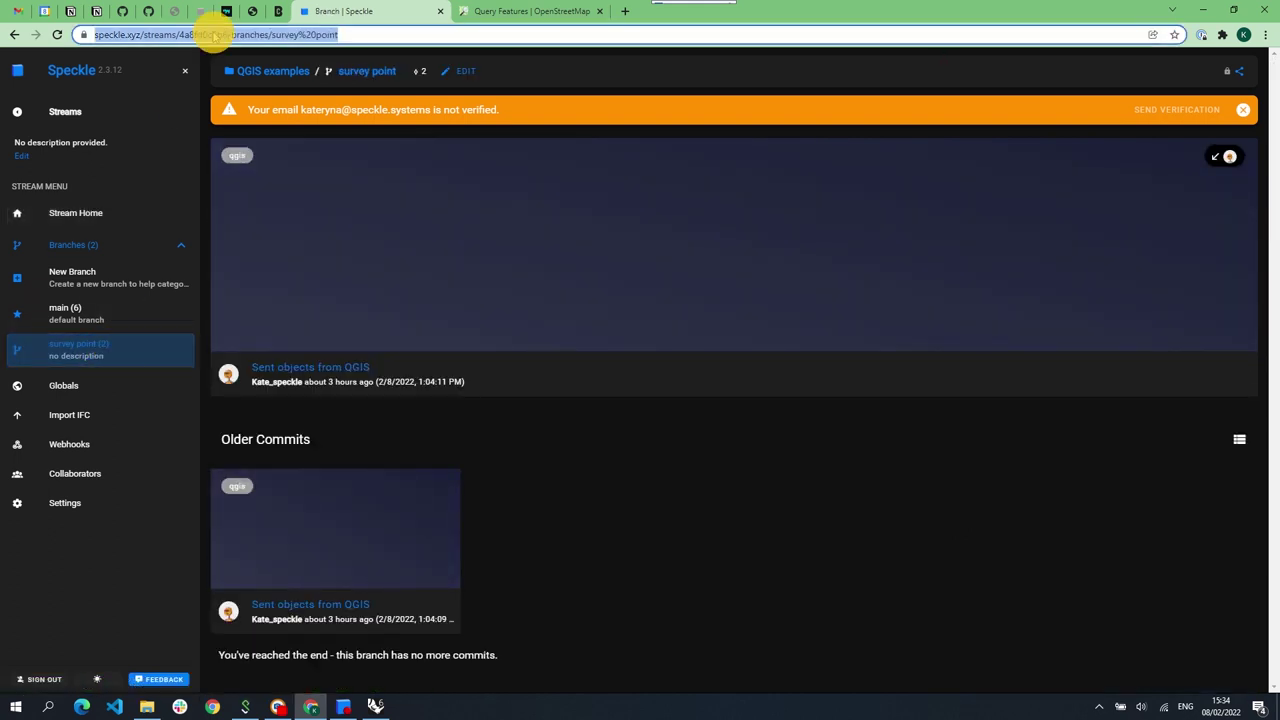
pyautogui.click(313, 708)
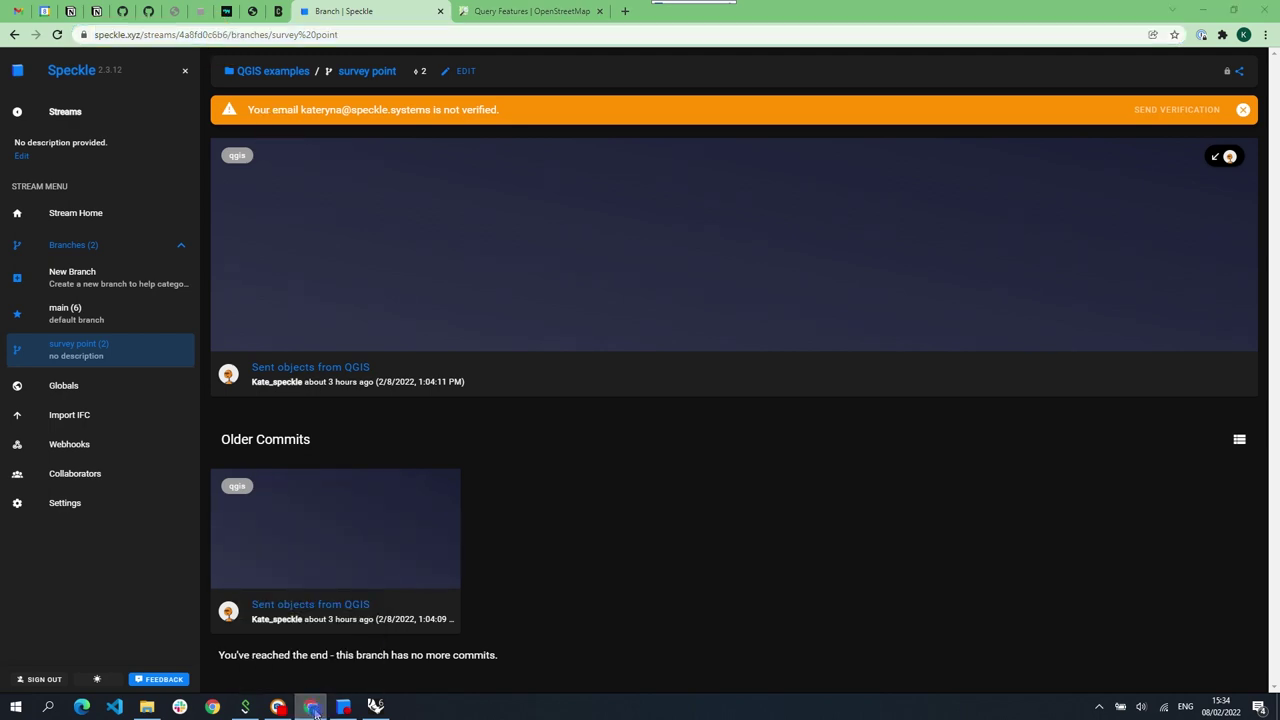
# Step: Paste the survey point branch URL into the panel, wire it to Receive's S input, and duplicate both
pyautogui.doubleClick(686, 423)
pyautogui.write('https://speckle.xyz/streams/4a8fd0c6b6/branches/survey%20point')
pyautogui.click(790, 464)
pyautogui.moveTo(760, 420); pyautogui.dragTo(803, 416)
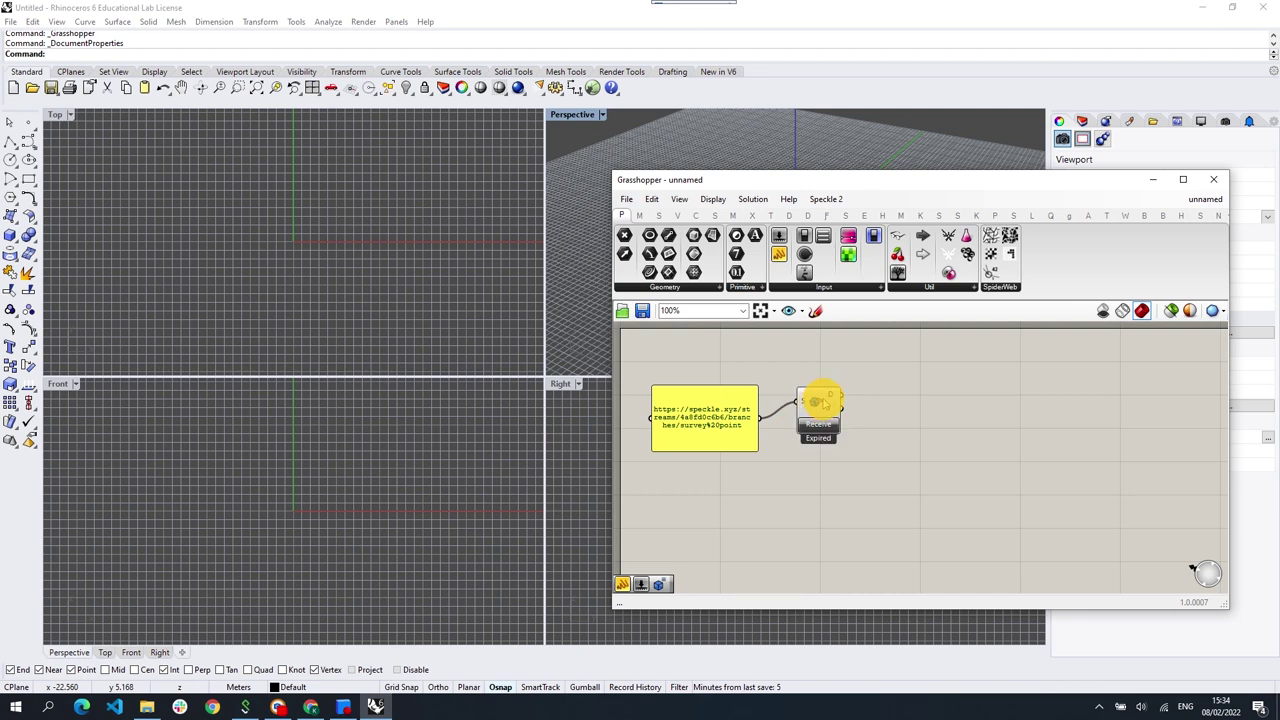
pyautogui.moveTo(830, 488)
pyautogui.mouseDown()
pyautogui.moveTo(708, 398)
pyautogui.moveTo(730, 497)
pyautogui.mouseUp()
pyautogui.scroll(-3, 777, 355)
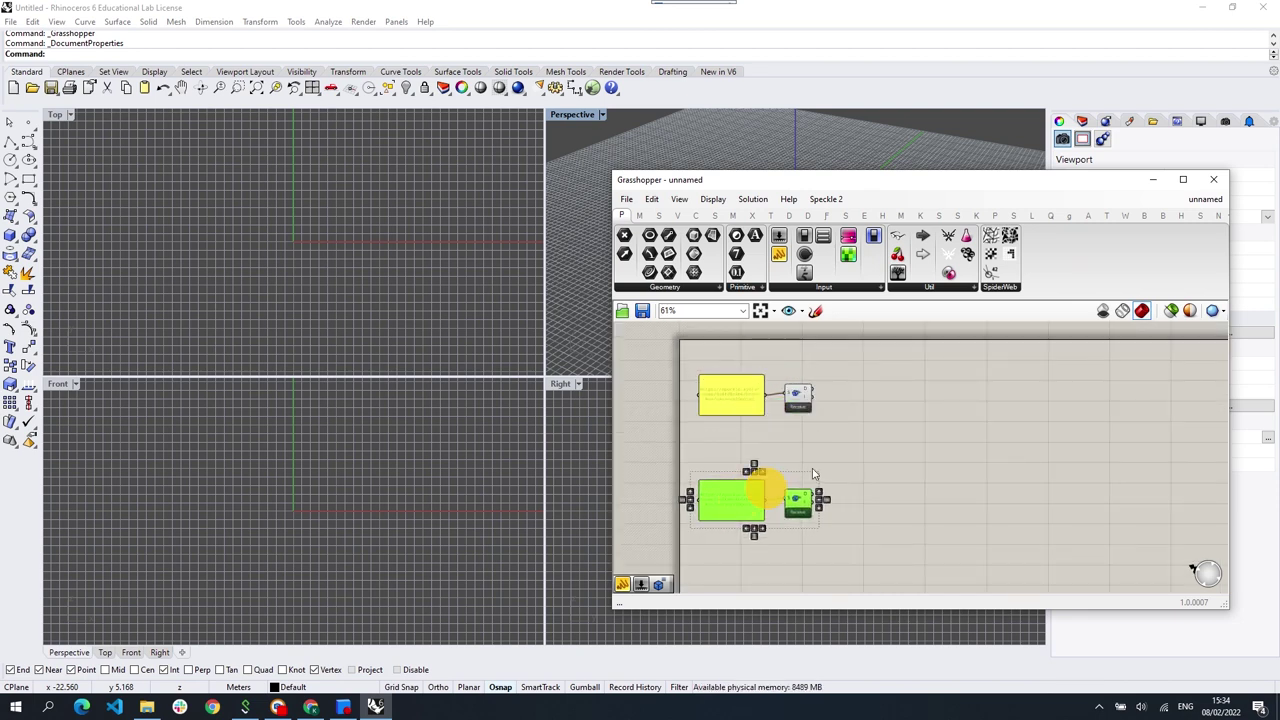
pyautogui.click(820, 457)
# Step: Put the main branch URL into the duplicated panel and start receiving from the main branch
pyautogui.click(311, 707)
pyautogui.click(118, 316)
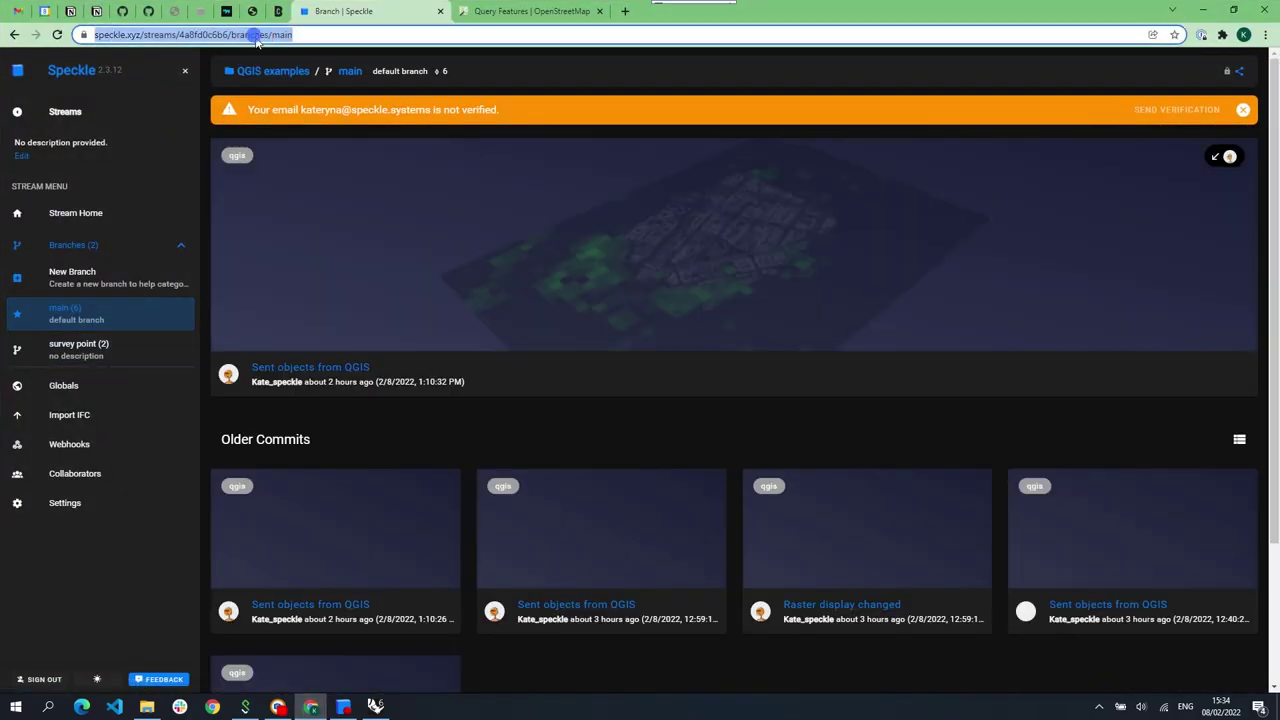
pyautogui.doubleClick(743, 521)
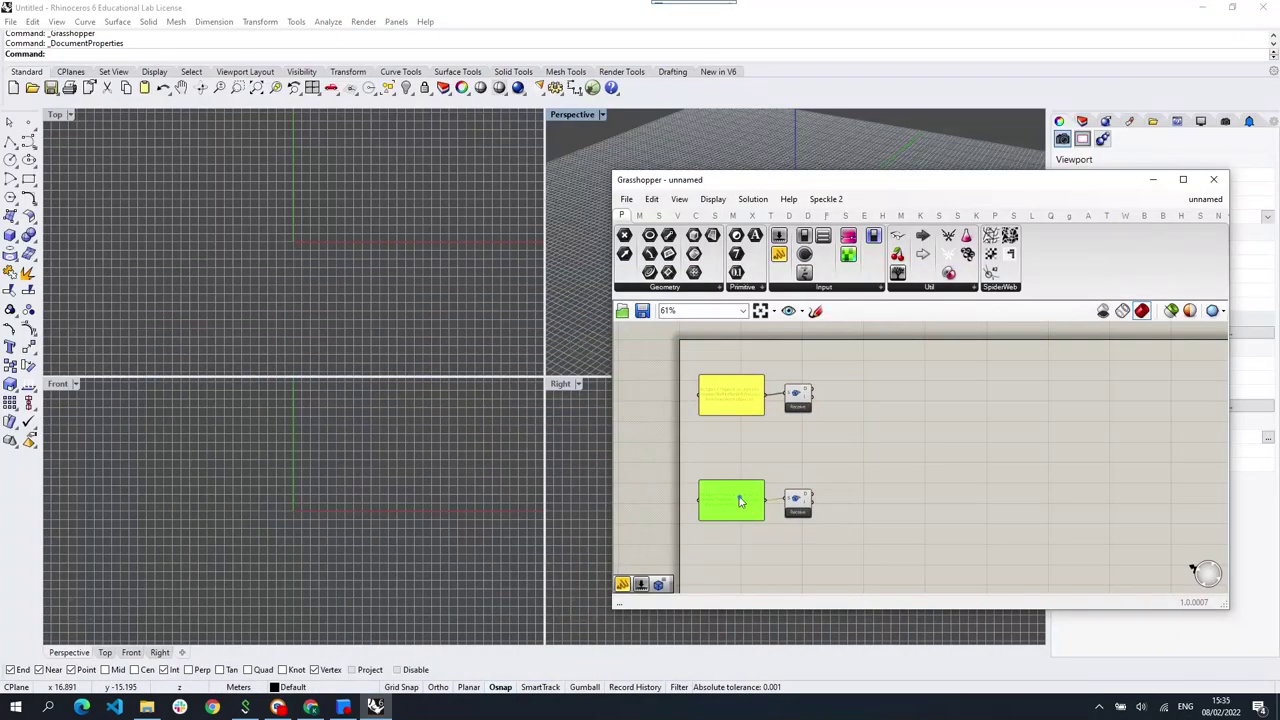
pyautogui.click(790, 605)
pyautogui.click(848, 543)
pyautogui.scroll(3, 812, 455)
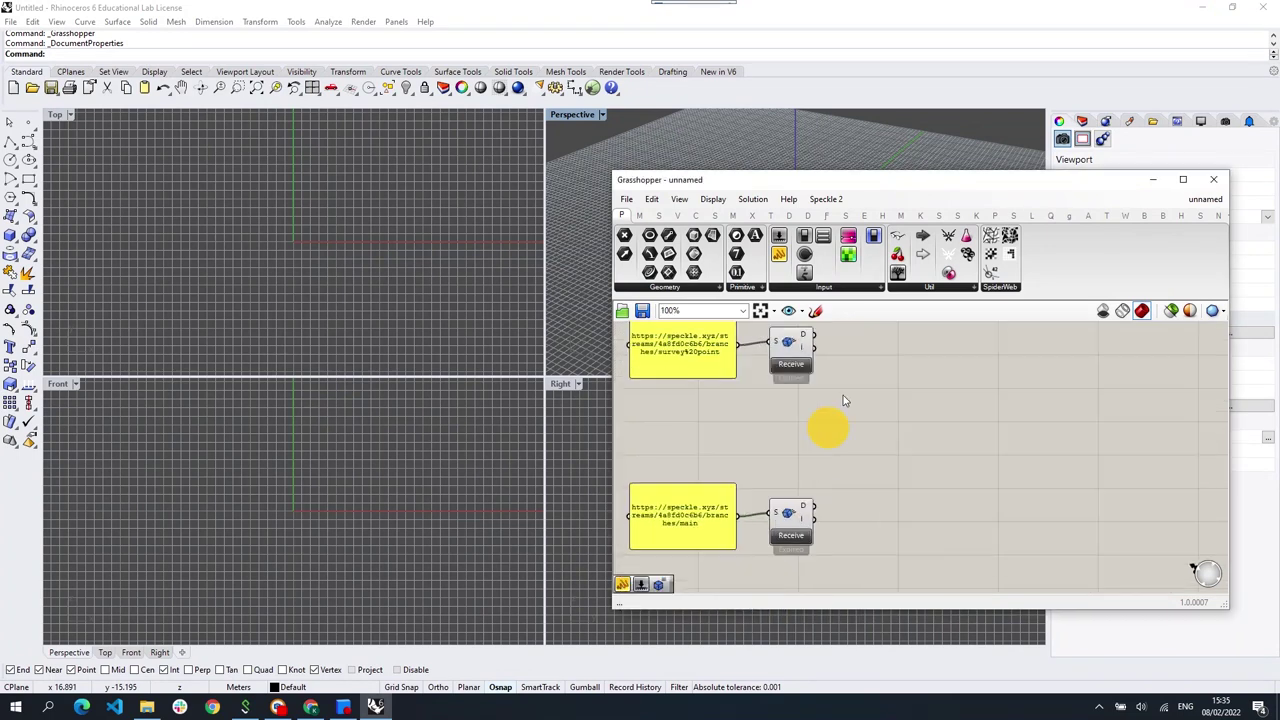
pyautogui.click(790, 540)
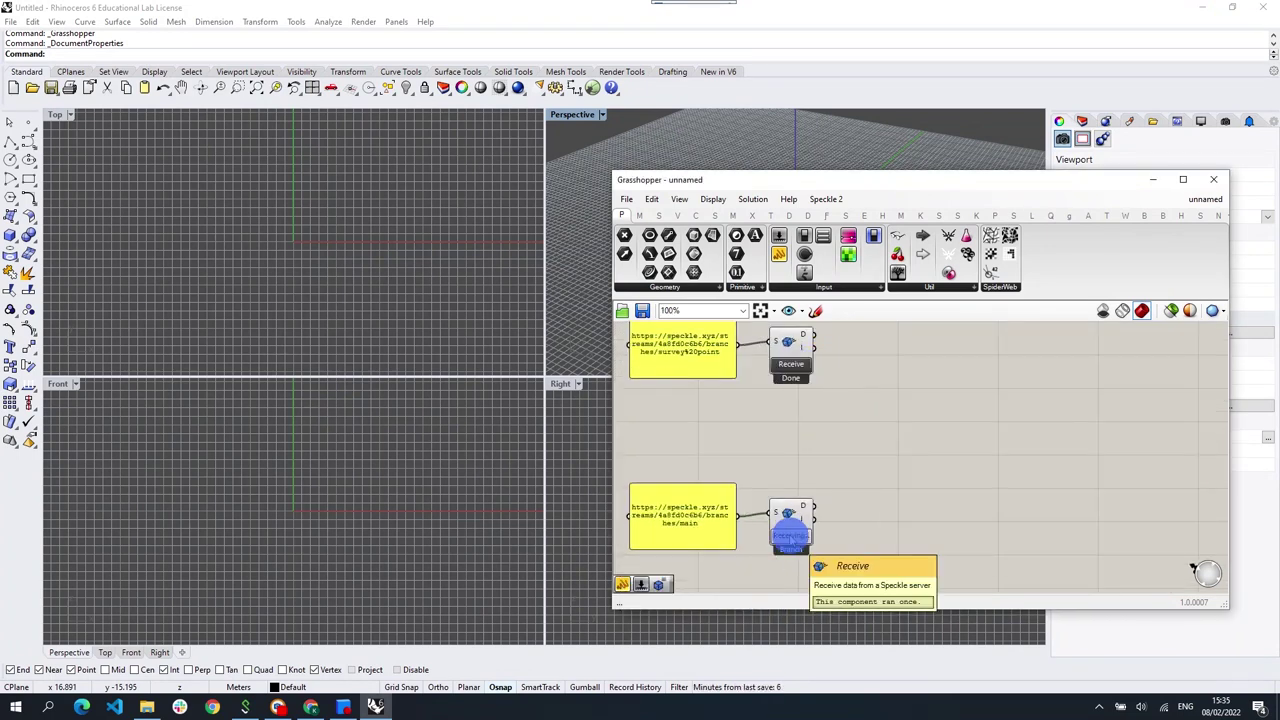
pyautogui.moveTo(903, 391); pyautogui.dragTo(880, 429, button='right')
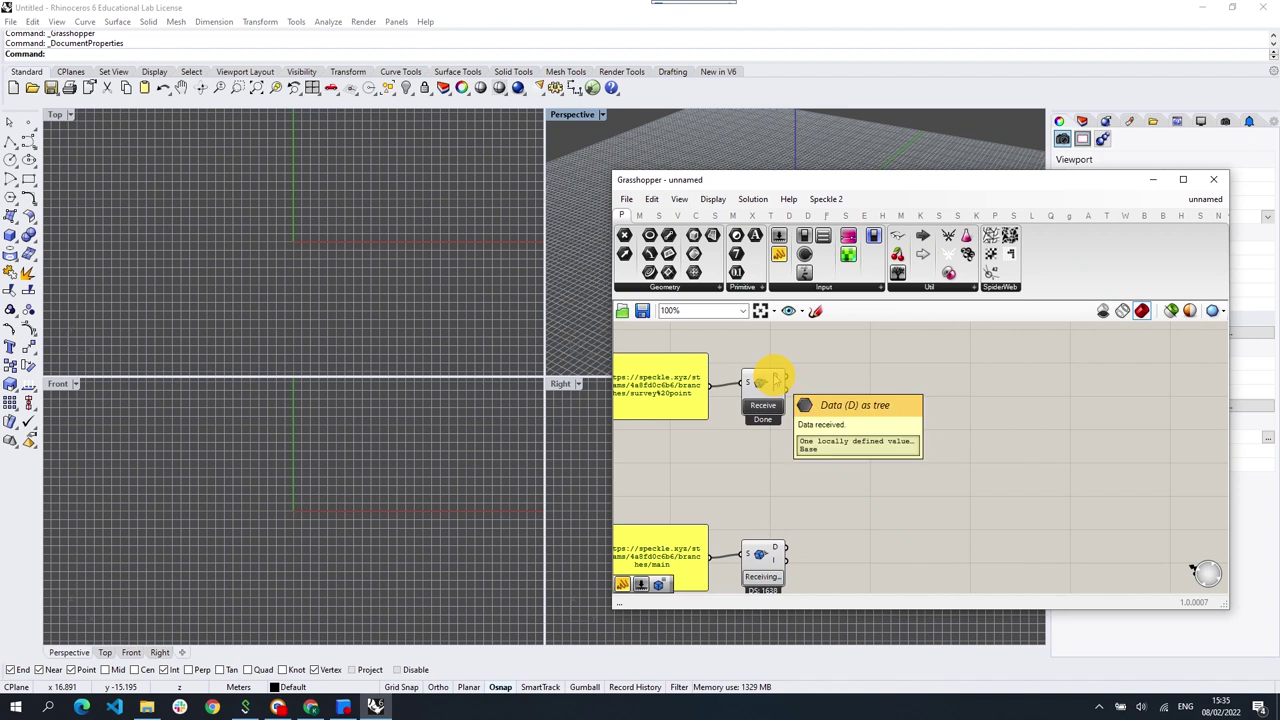
# Step: Add Expand Speckle Object components and connect the main branch data to the lower one
pyautogui.doubleClick(831, 381)
pyautogui.write('expand')
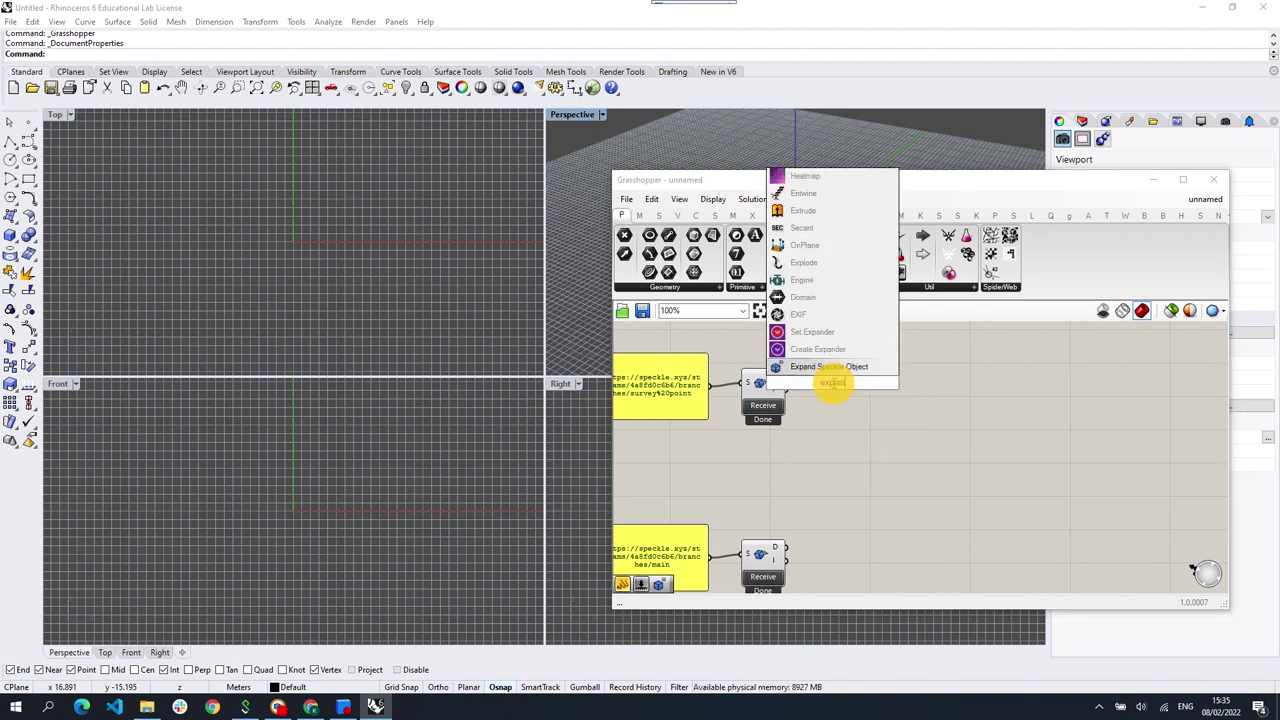
pyautogui.click(826, 366)
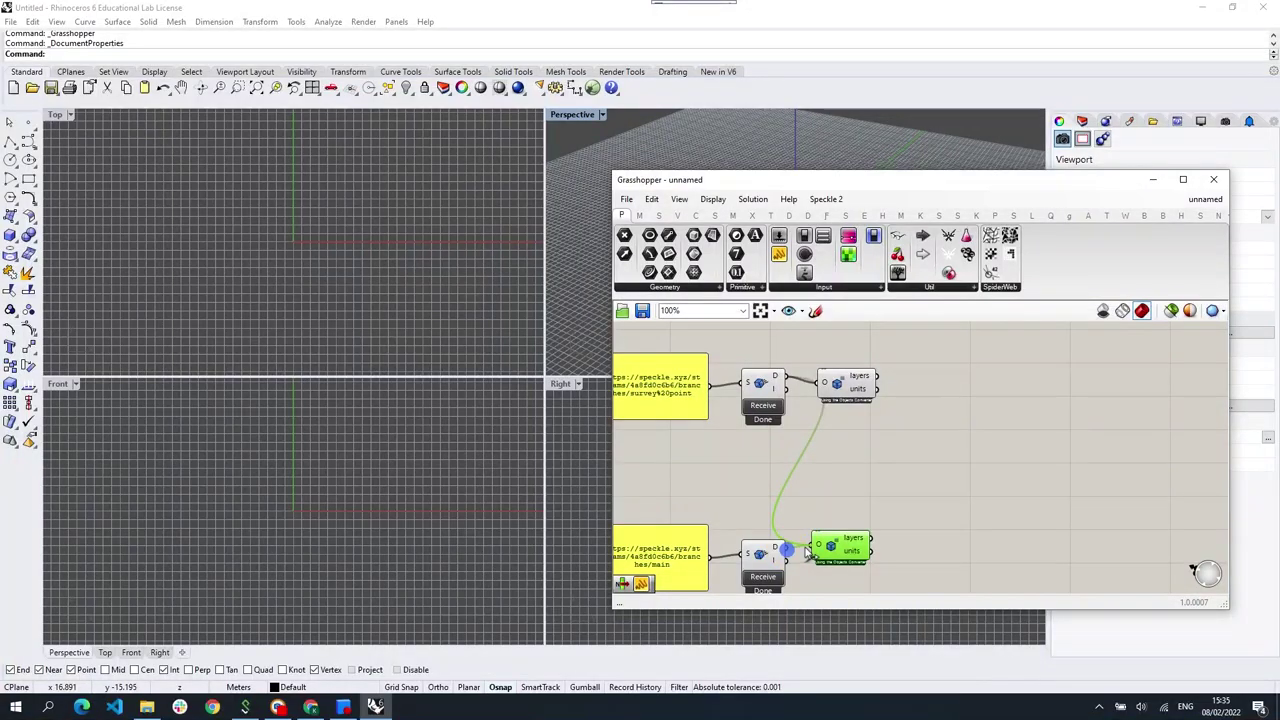
pyautogui.moveTo(808, 553); pyautogui.dragTo(848, 548)
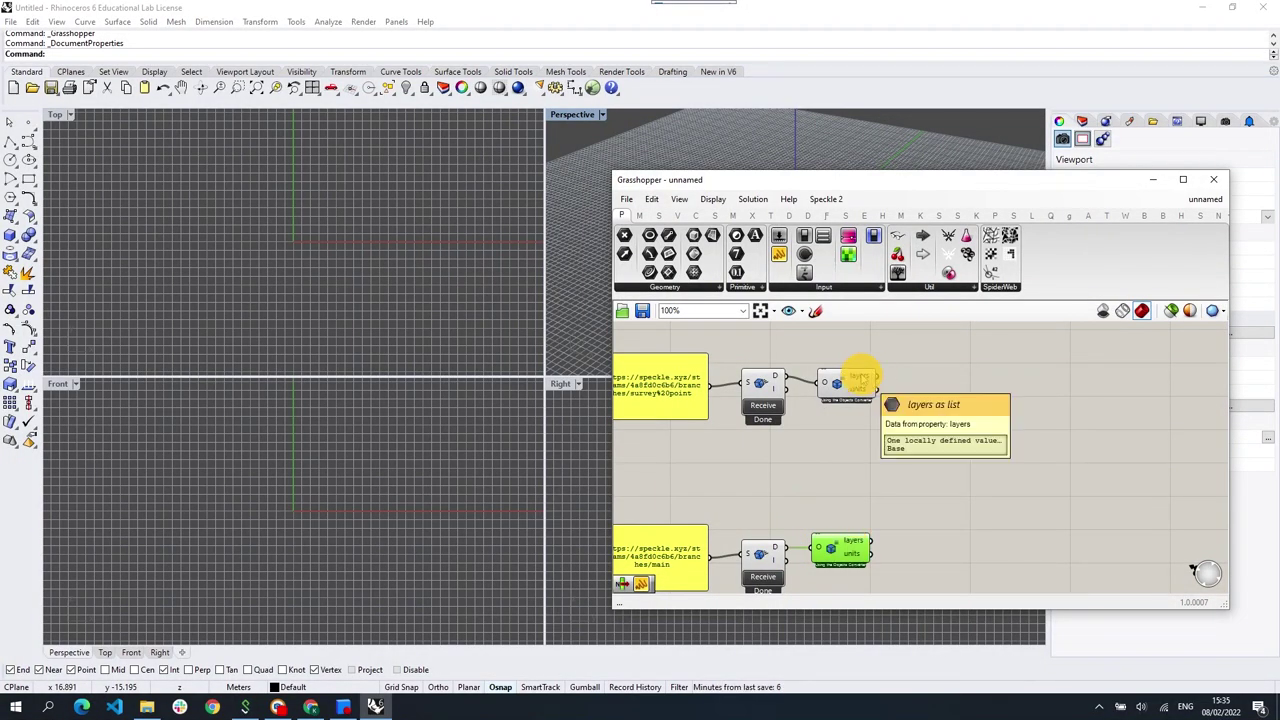
# Step: Add another Expand Speckle Object fed by the survey point layers output, exposing crs, features and units
pyautogui.moveTo(843, 386); pyautogui.dragTo(832, 378)
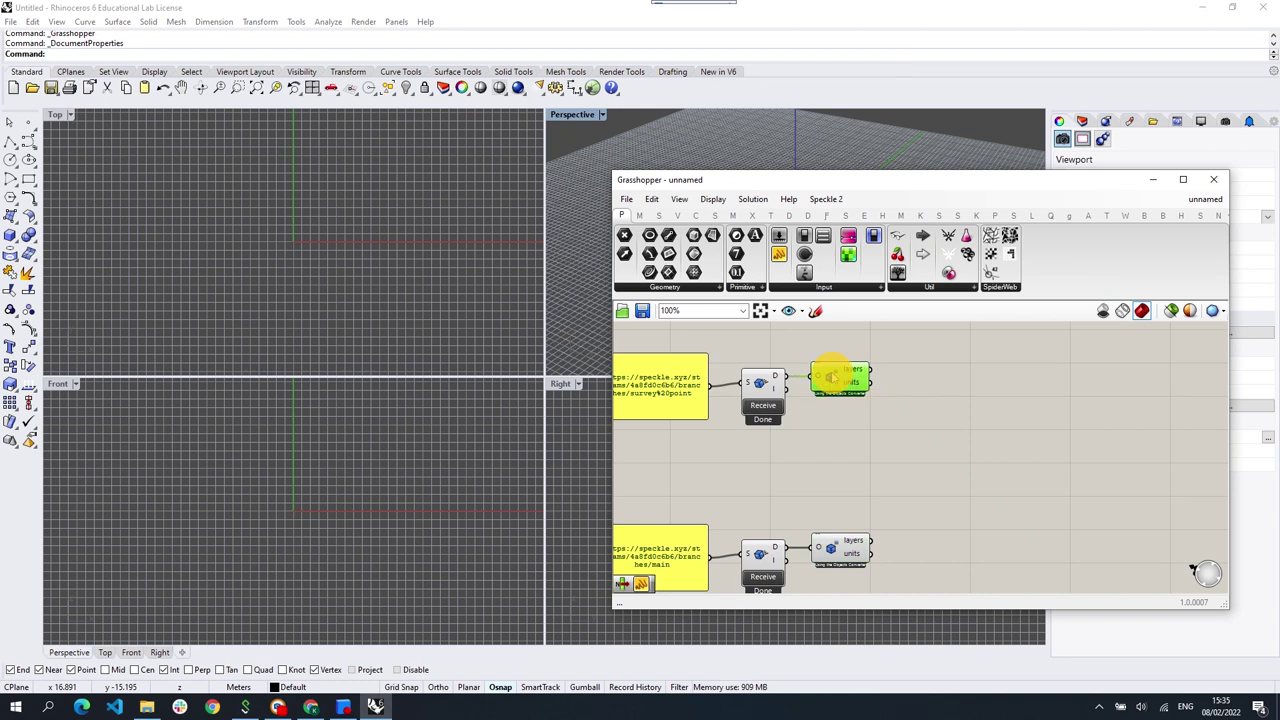
pyautogui.click(917, 374)
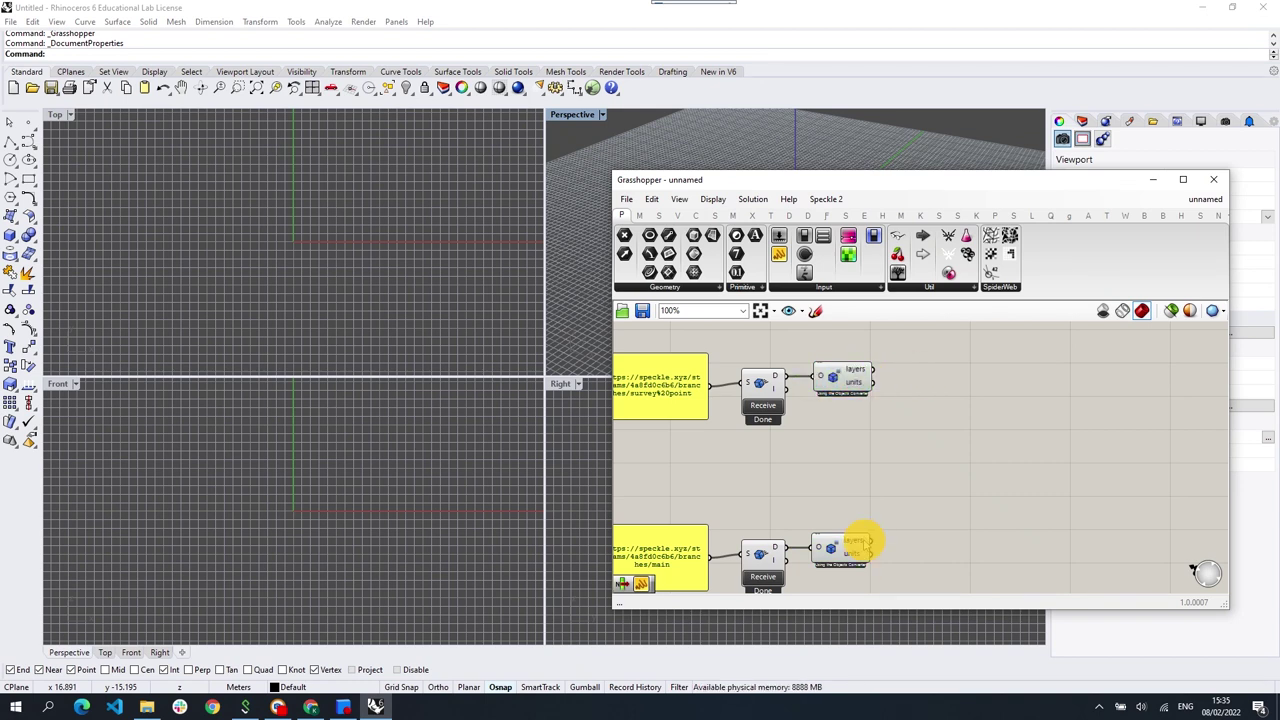
pyautogui.click(855, 369)
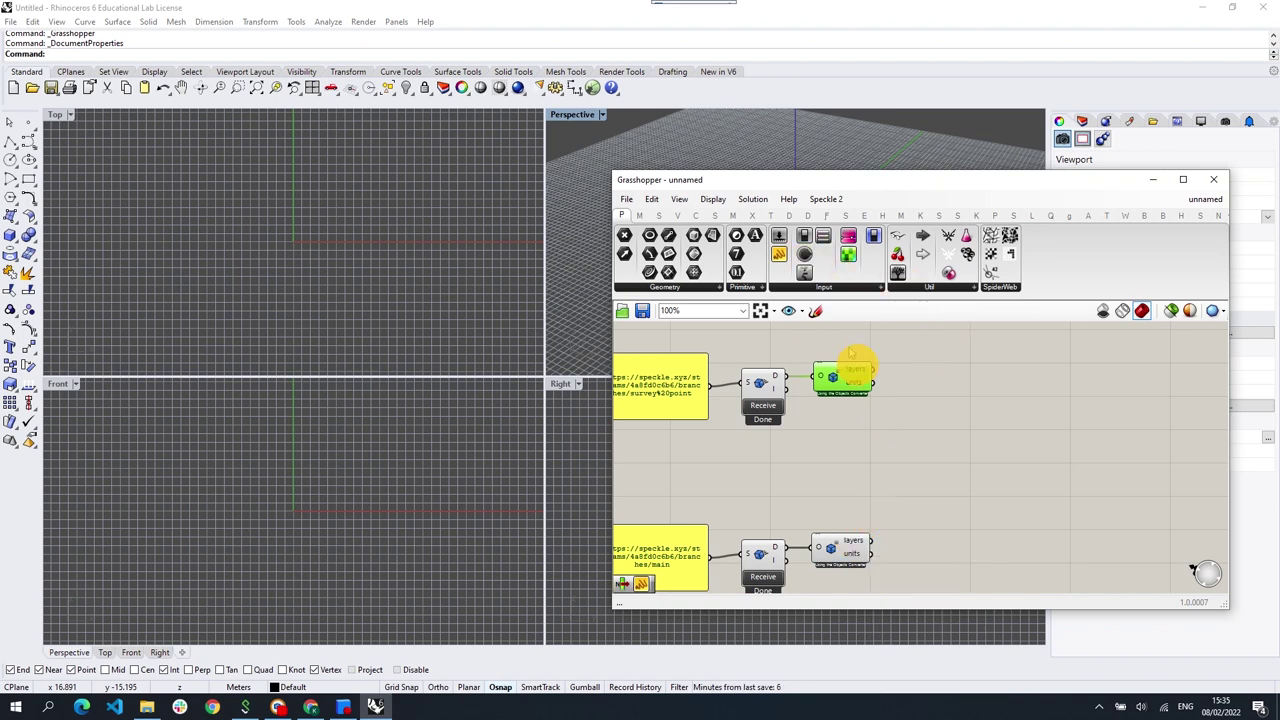
pyautogui.doubleClick(942, 391)
pyautogui.write('exp')
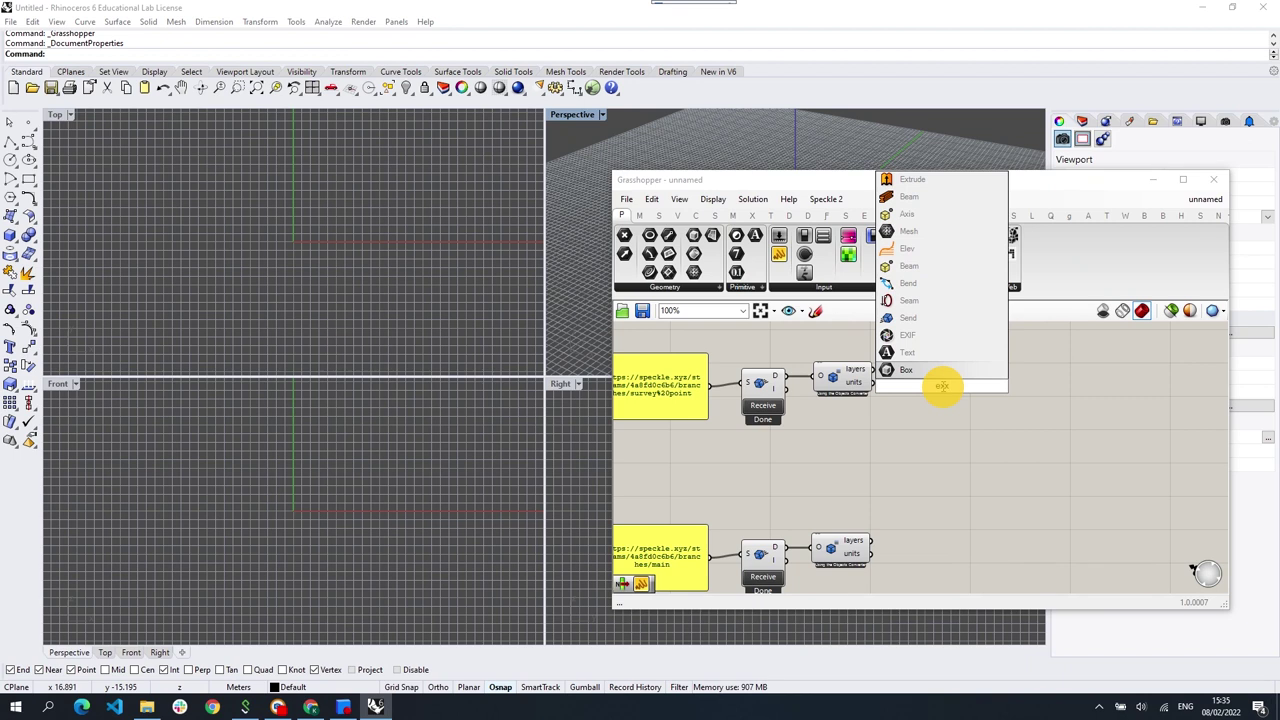
pyautogui.write('a')
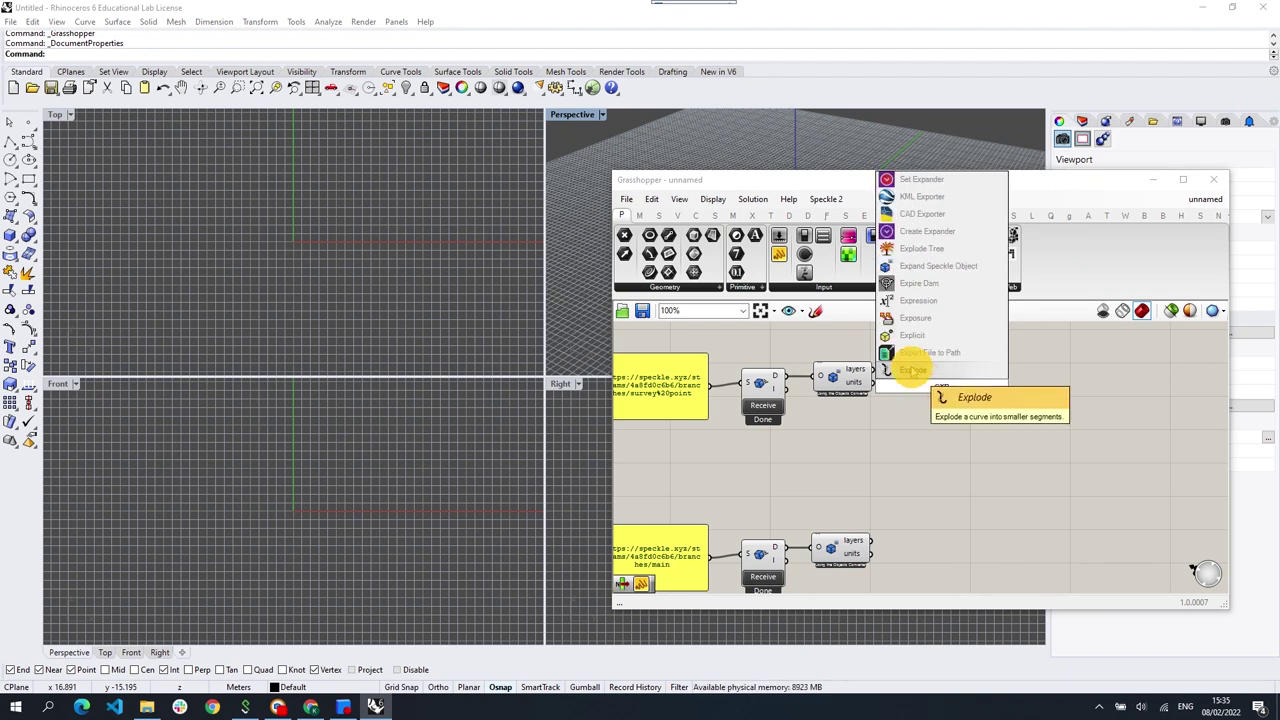
pyautogui.press('Return')
pyautogui.moveTo(933, 385); pyautogui.dragTo(872, 372)
pyautogui.moveTo(950, 385); pyautogui.dragTo(926, 370)
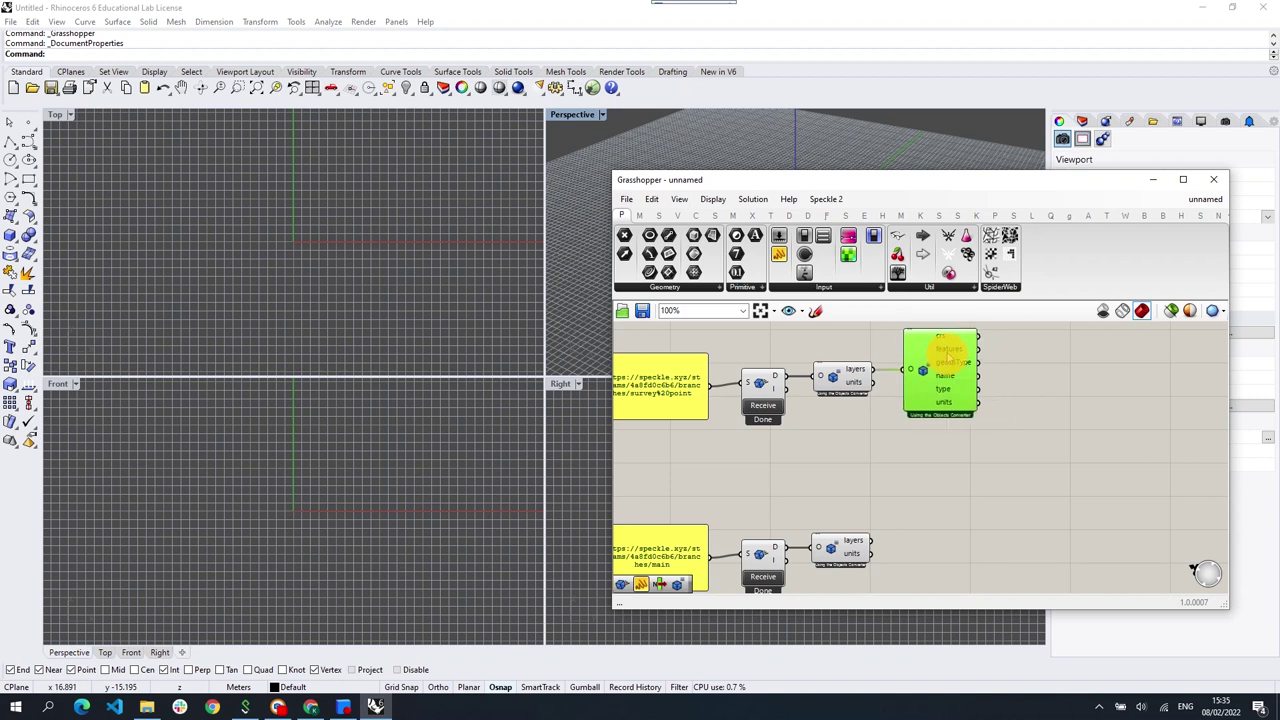
pyautogui.moveTo(946, 352); pyautogui.dragTo(843, 427, button='right')
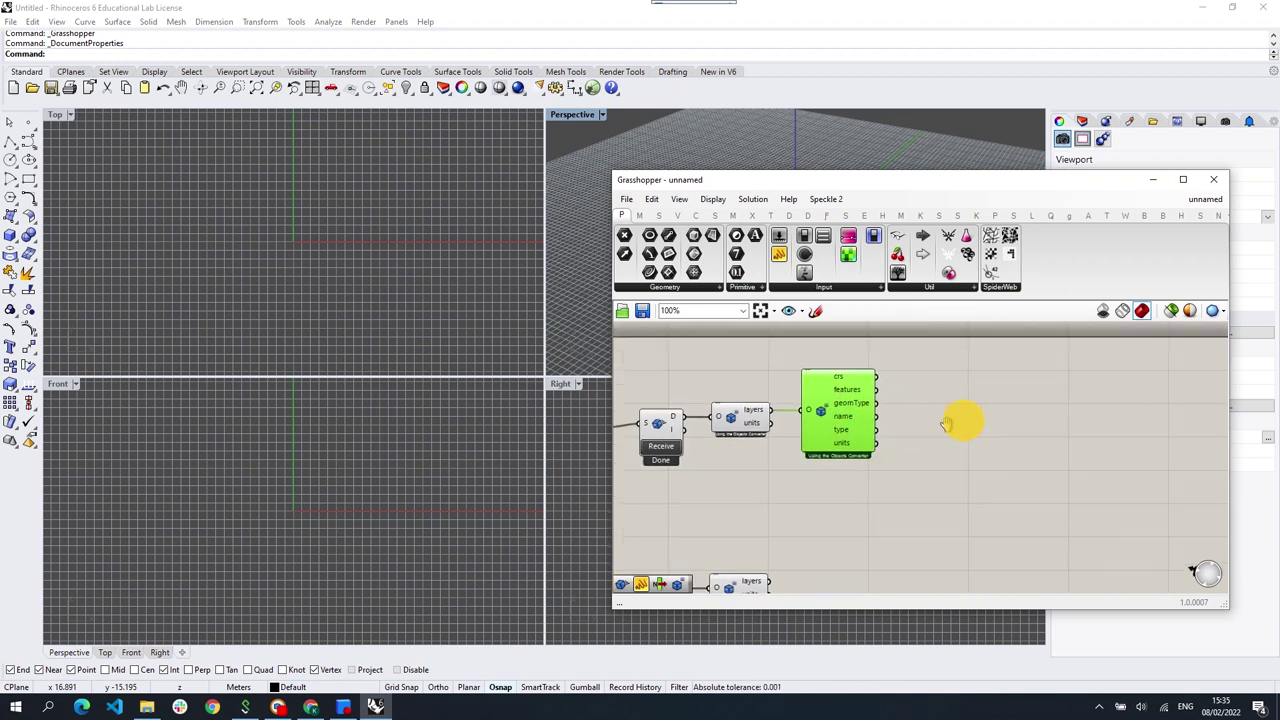
# Step: Feed the features output into a further Expand Speckle Object to get geometry and units
pyautogui.moveTo(871, 390)
pyautogui.mouseDown()
pyautogui.moveTo(935, 411)
pyautogui.moveTo(952, 390)
pyautogui.mouseUp()
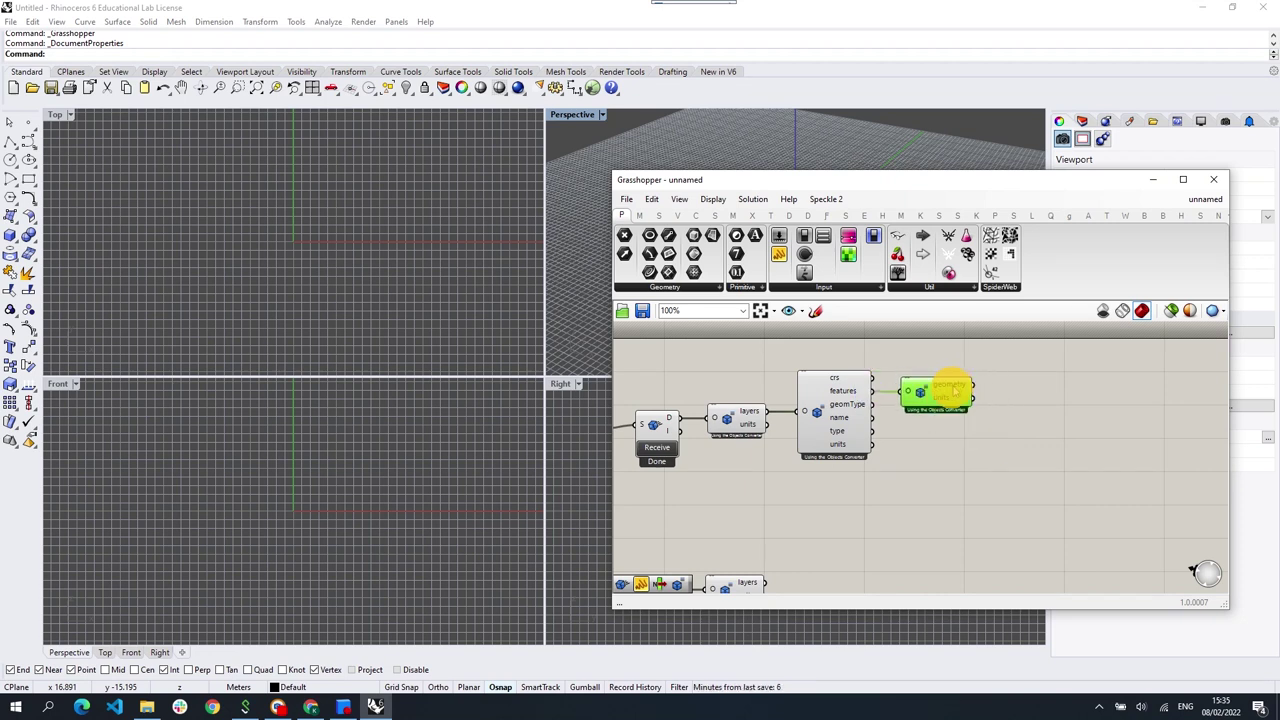
pyautogui.middleClick(940, 374)
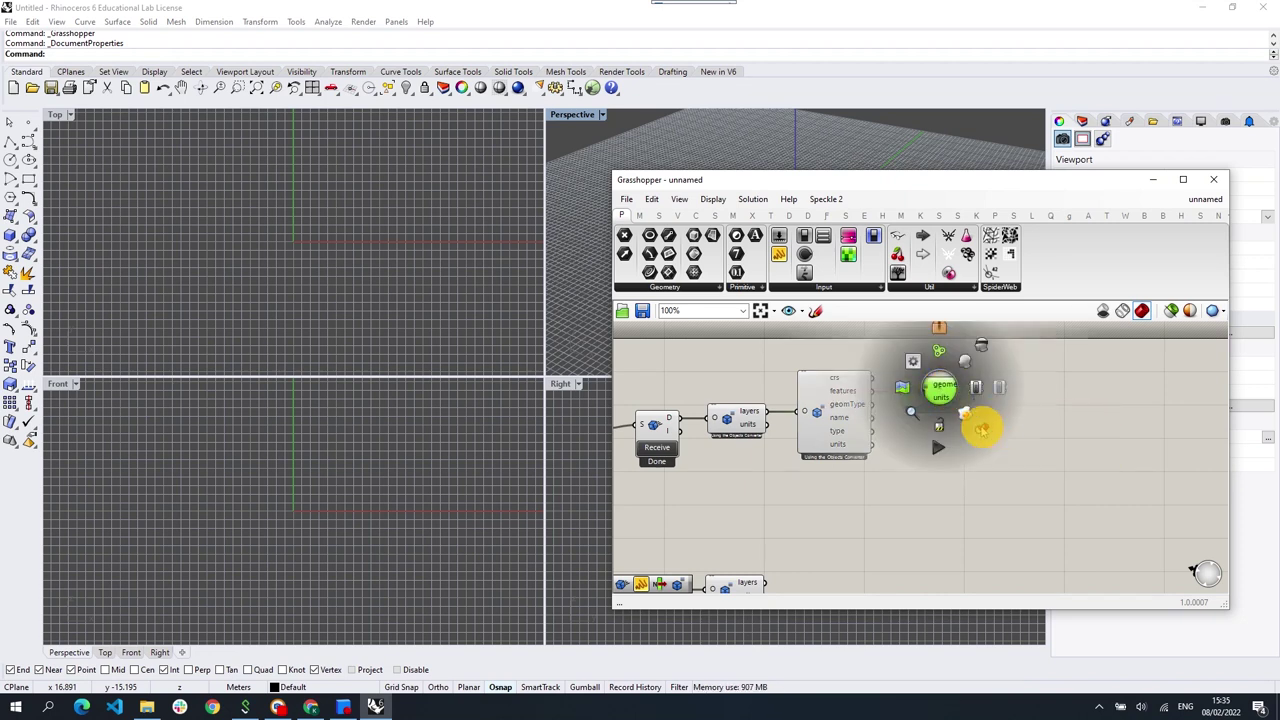
pyautogui.click(981, 427)
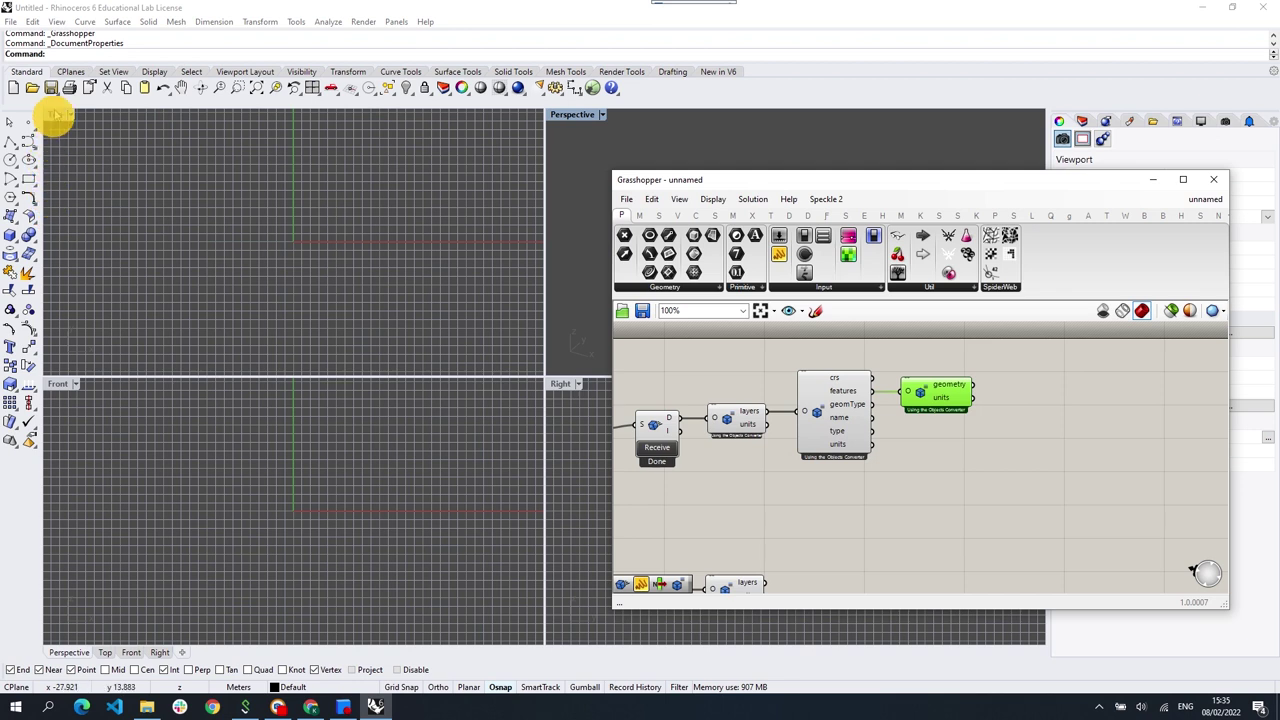
pyautogui.doubleClick(55, 114)
pyautogui.middleClick(935, 393)
pyautogui.click(981, 430)
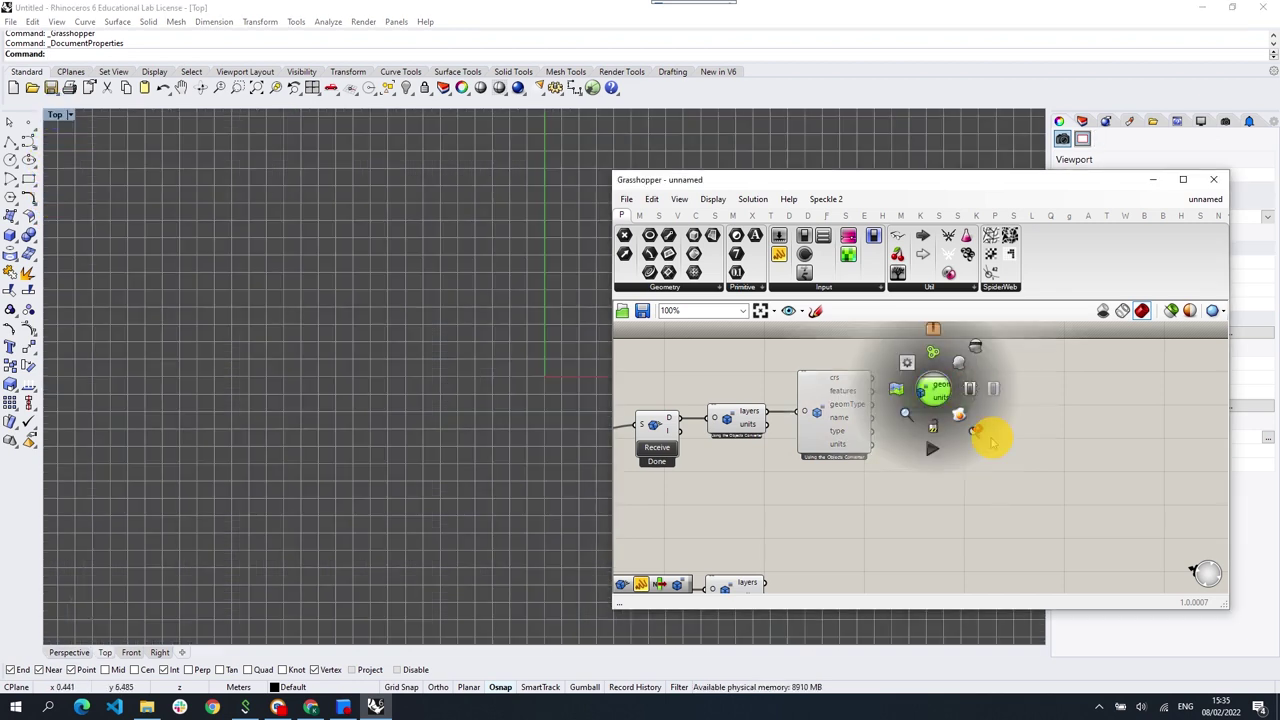
# Step: Place a Reverse component after the converted survey point geometry output
pyautogui.moveTo(497, 389); pyautogui.dragTo(487, 380, button='right')
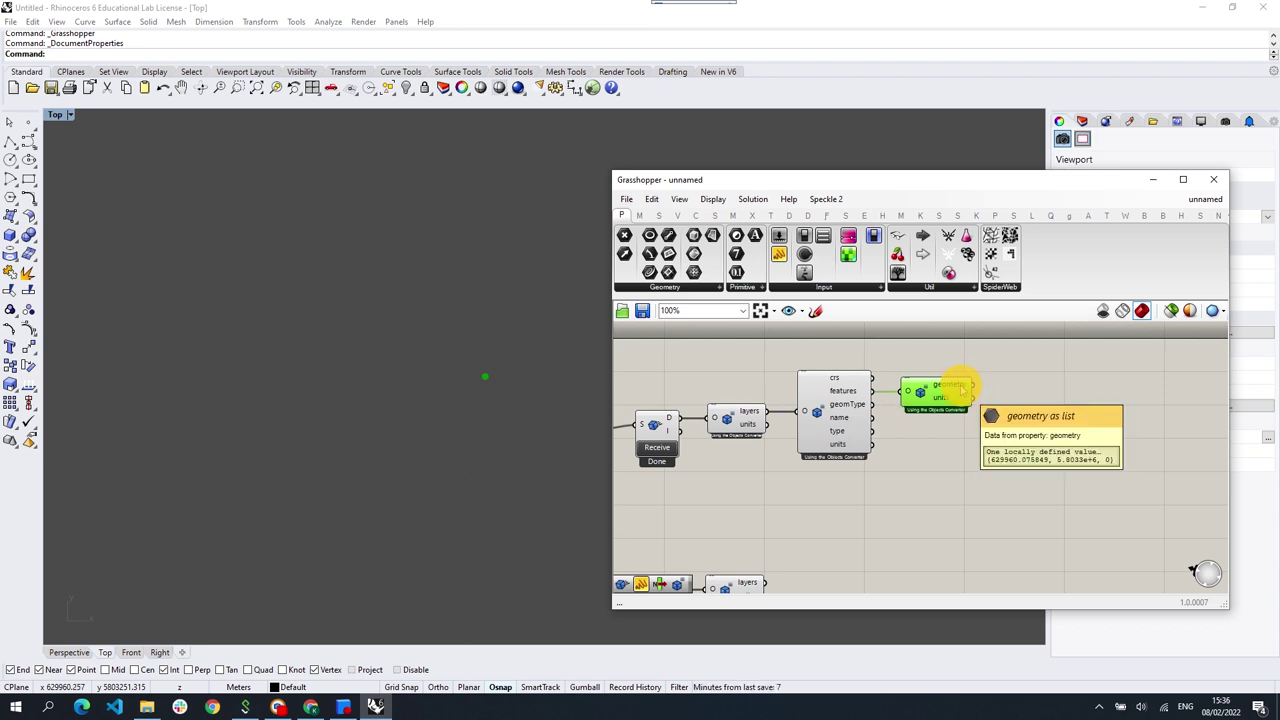
pyautogui.moveTo(962, 392); pyautogui.dragTo(900, 445, button='right')
pyautogui.click(1031, 387)
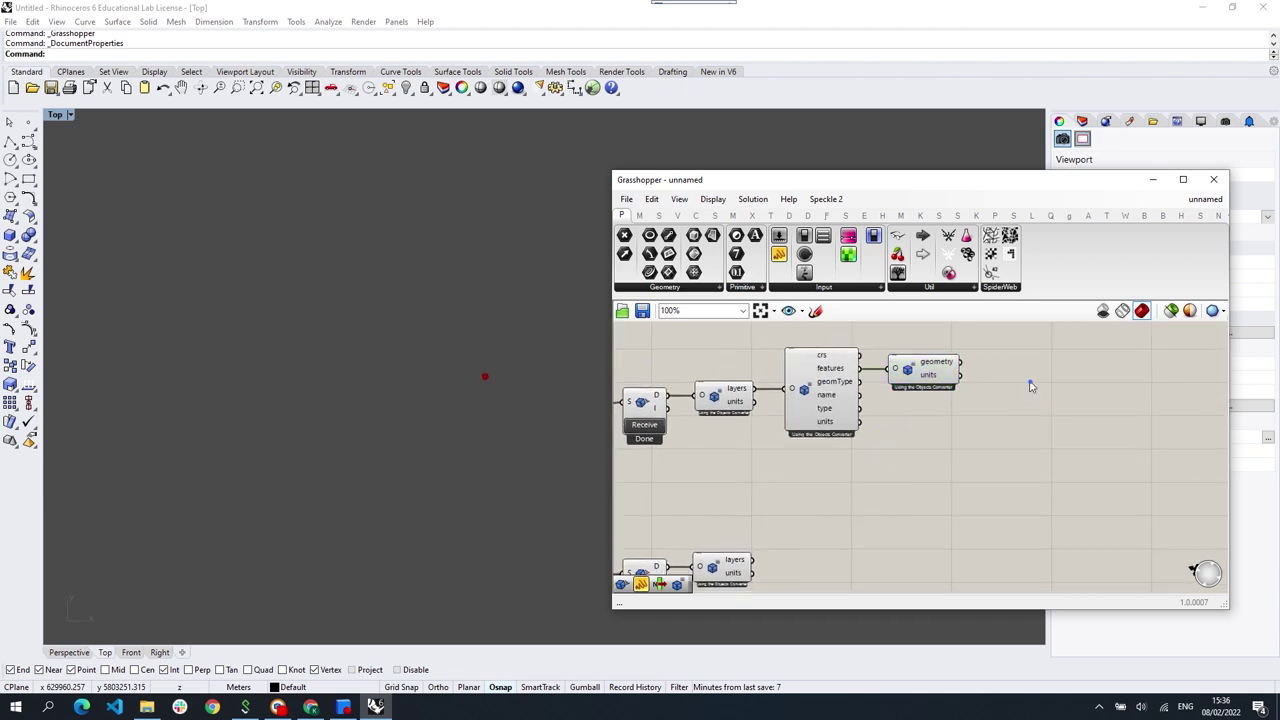
pyautogui.doubleClick(1031, 387)
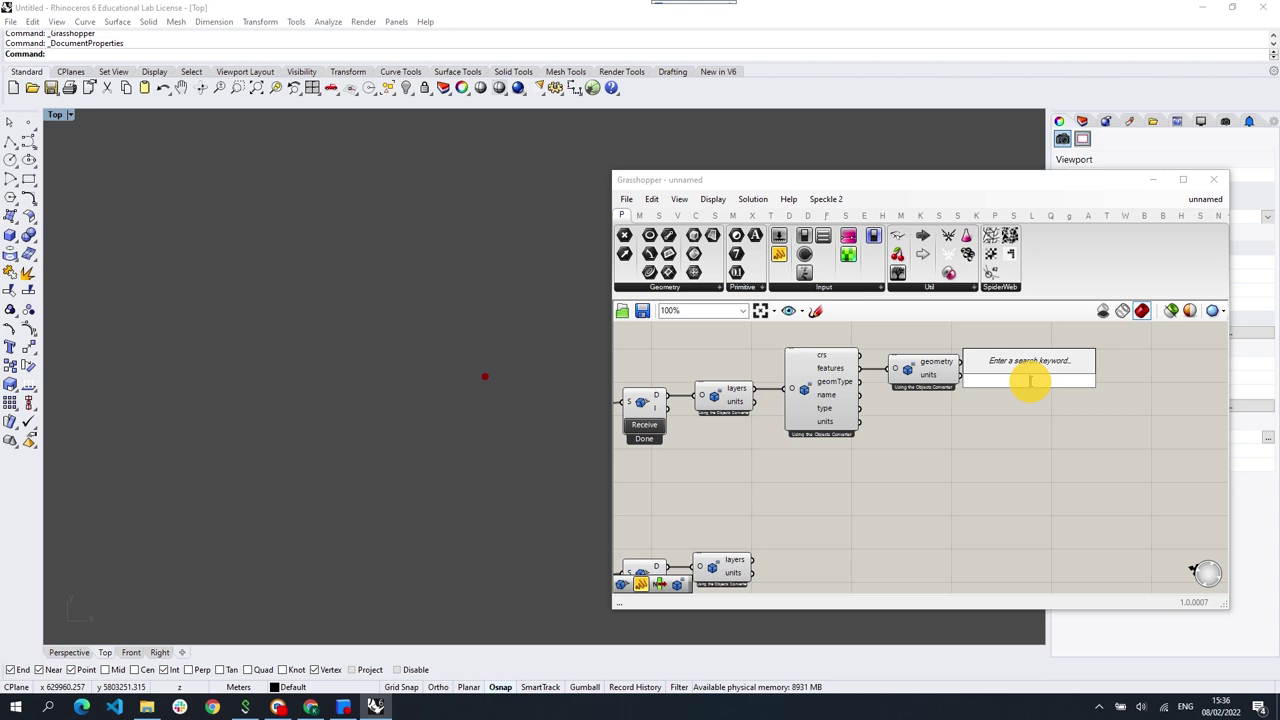
pyautogui.write('v')
pyautogui.press('BackSpace')
pyautogui.write('reve')
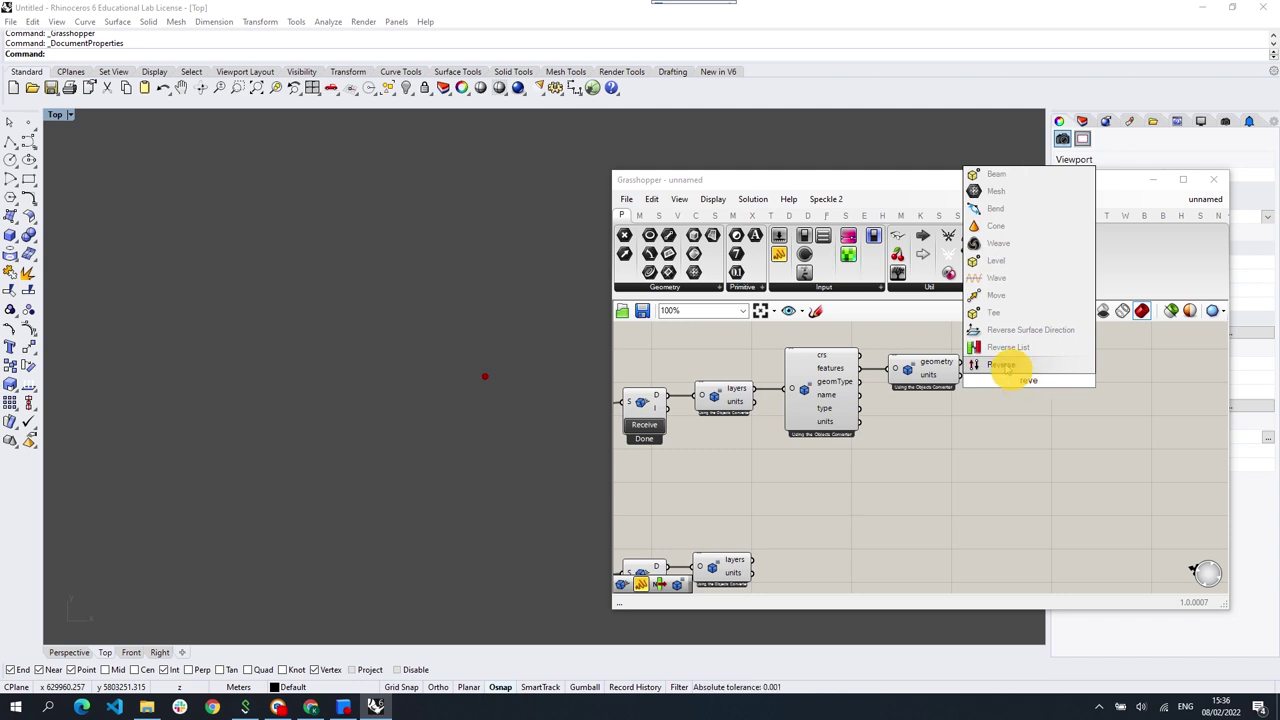
pyautogui.press('Return')
pyautogui.moveTo(1027, 380); pyautogui.dragTo(1011, 362)
# Step: Add a Move component and wire the Reverse output into its geometry input
pyautogui.doubleClick(1131, 382)
pyautogui.write('mo')
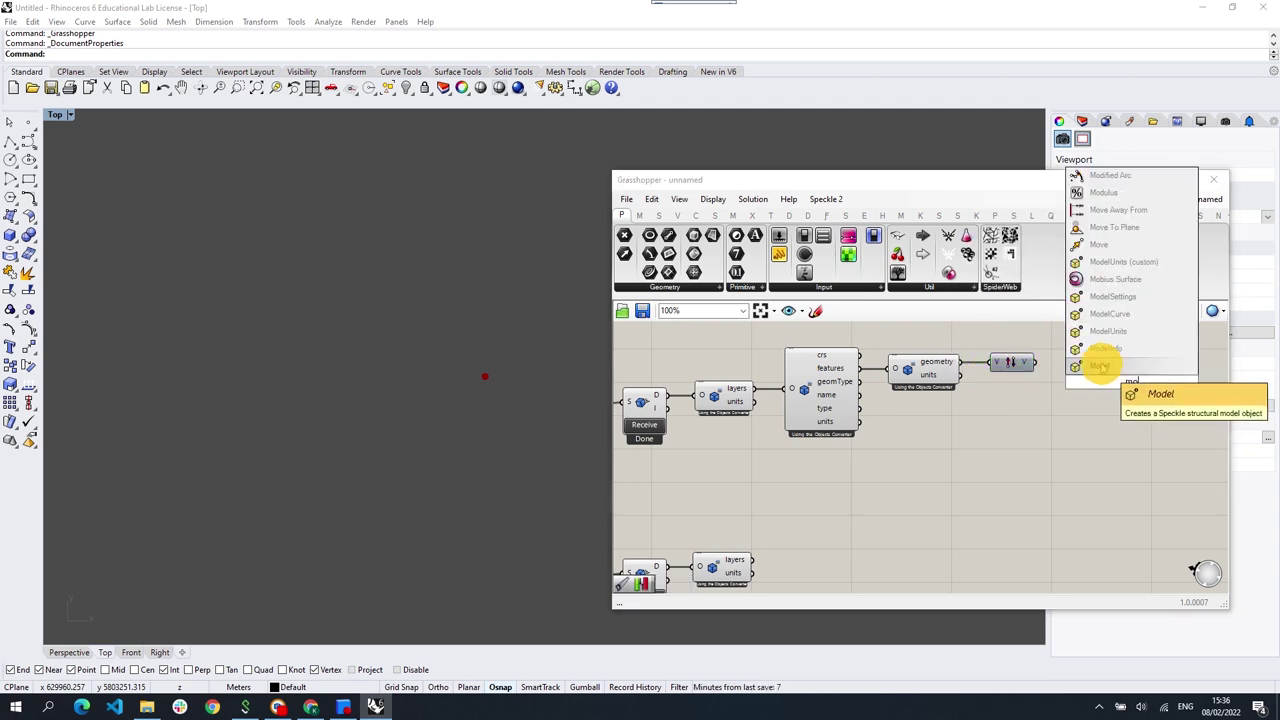
pyautogui.write('ve')
pyautogui.click(1104, 372)
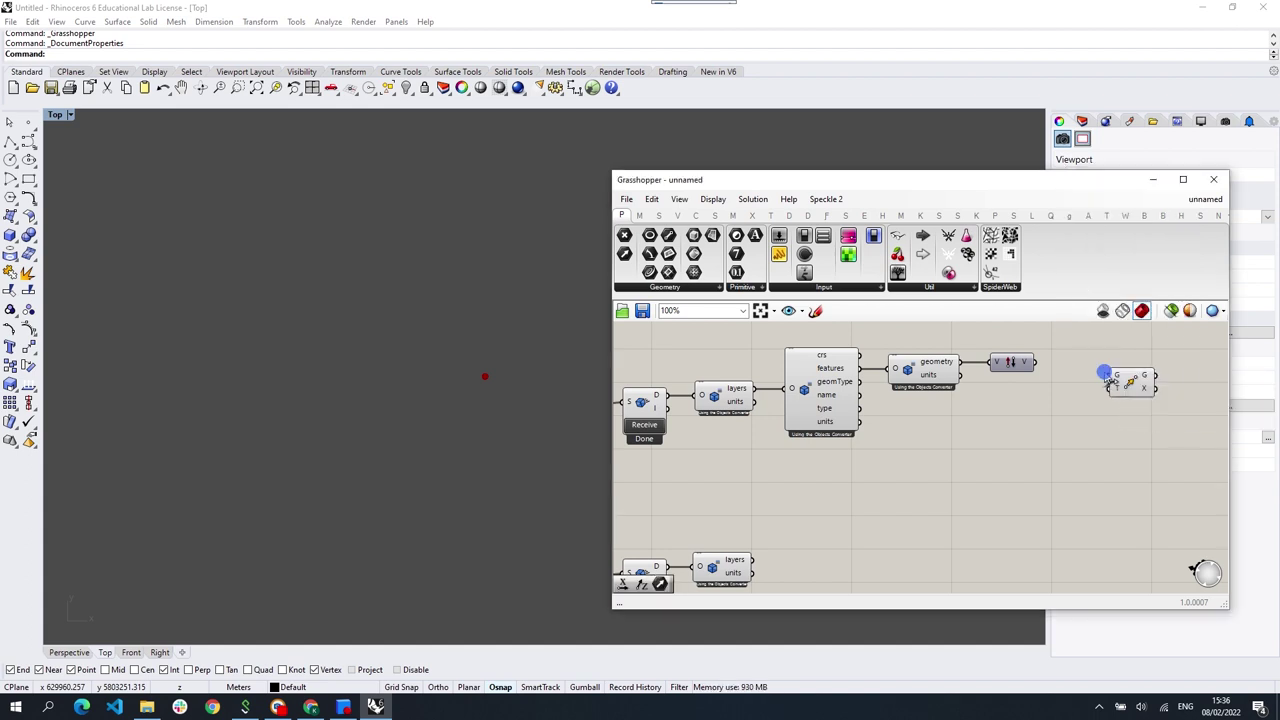
pyautogui.moveTo(1106, 407)
pyautogui.mouseDown()
pyautogui.moveTo(1113, 397)
pyautogui.moveTo(1091, 447)
pyautogui.mouseUp()
pyautogui.moveTo(1020, 549); pyautogui.dragTo(840, 488, button='right')
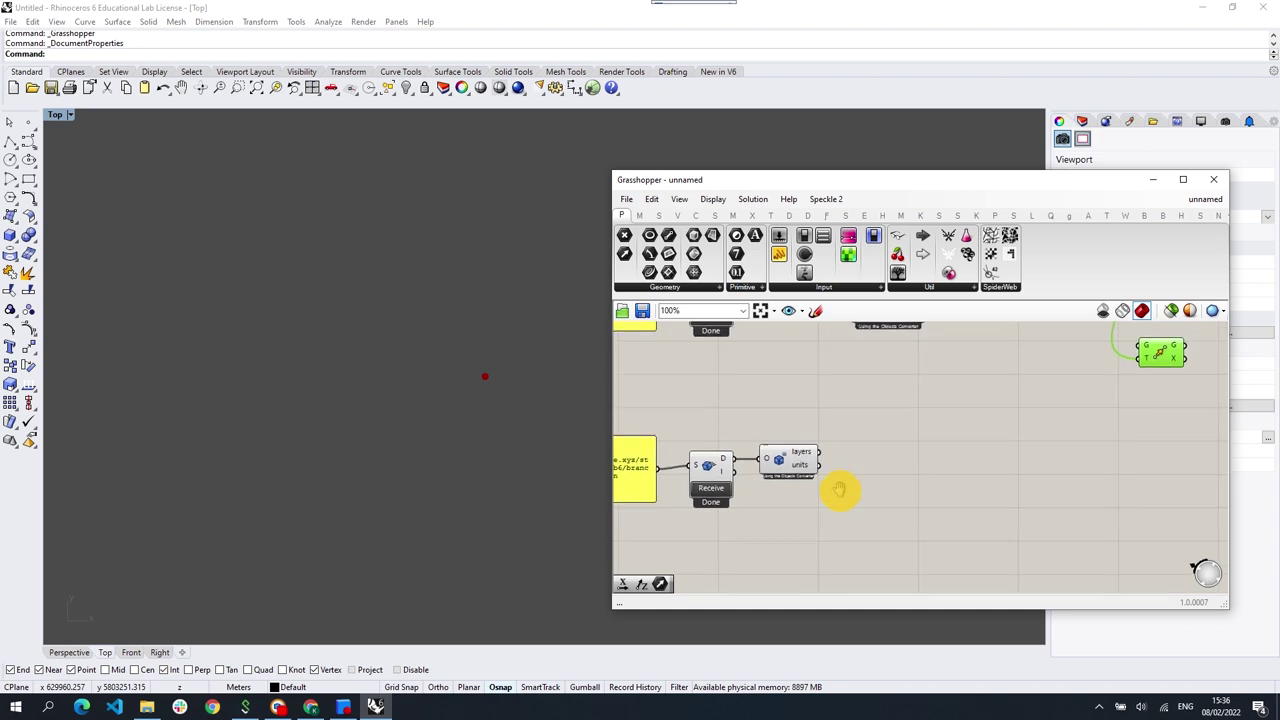
# Step: Add a List Item on the second receiver's layers output, driven by an index value of 1
pyautogui.doubleClick(862, 457)
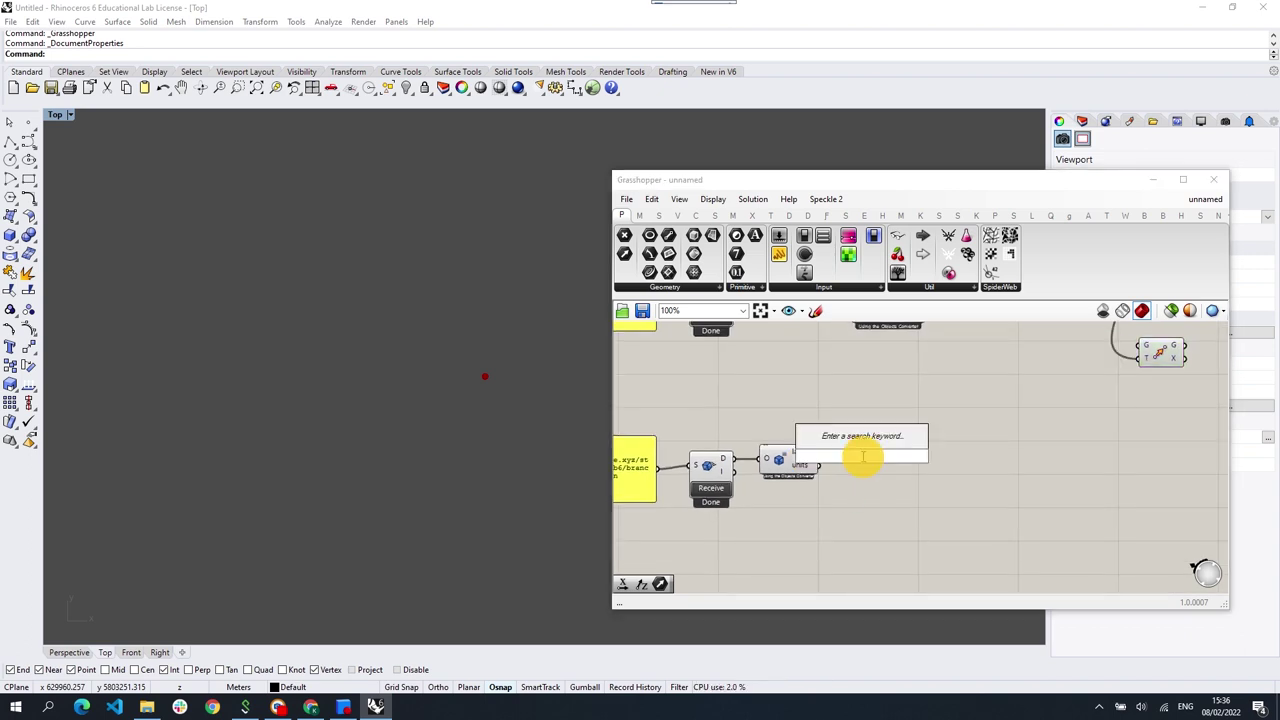
pyautogui.write('list ite')
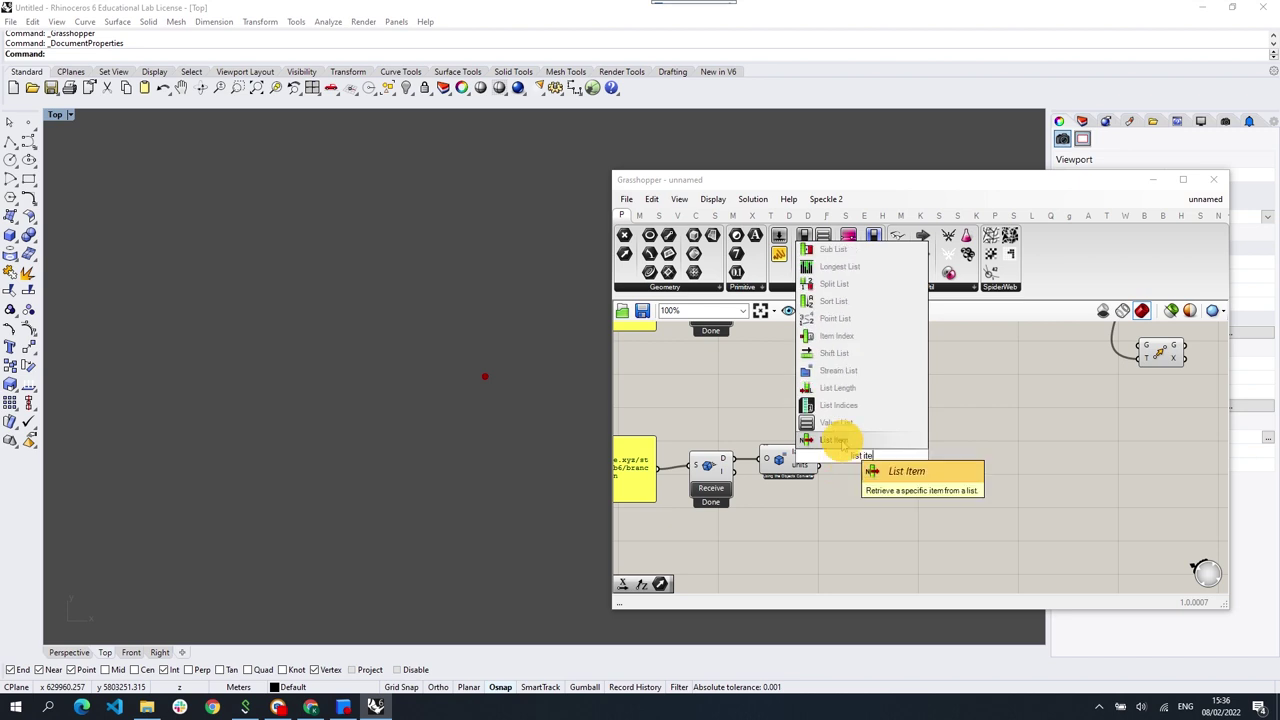
pyautogui.click(838, 441)
pyautogui.moveTo(862, 457); pyautogui.dragTo(906, 420)
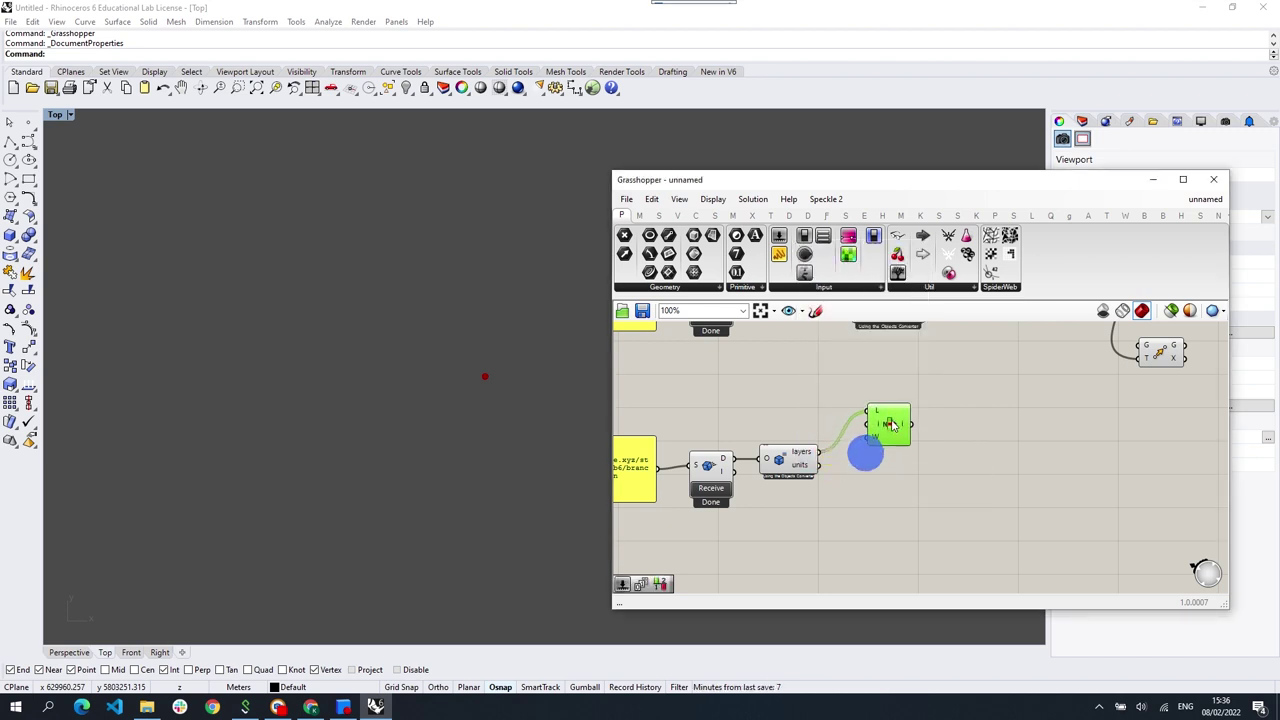
pyautogui.doubleClick(789, 427)
pyautogui.write('1')
pyautogui.press('Return')
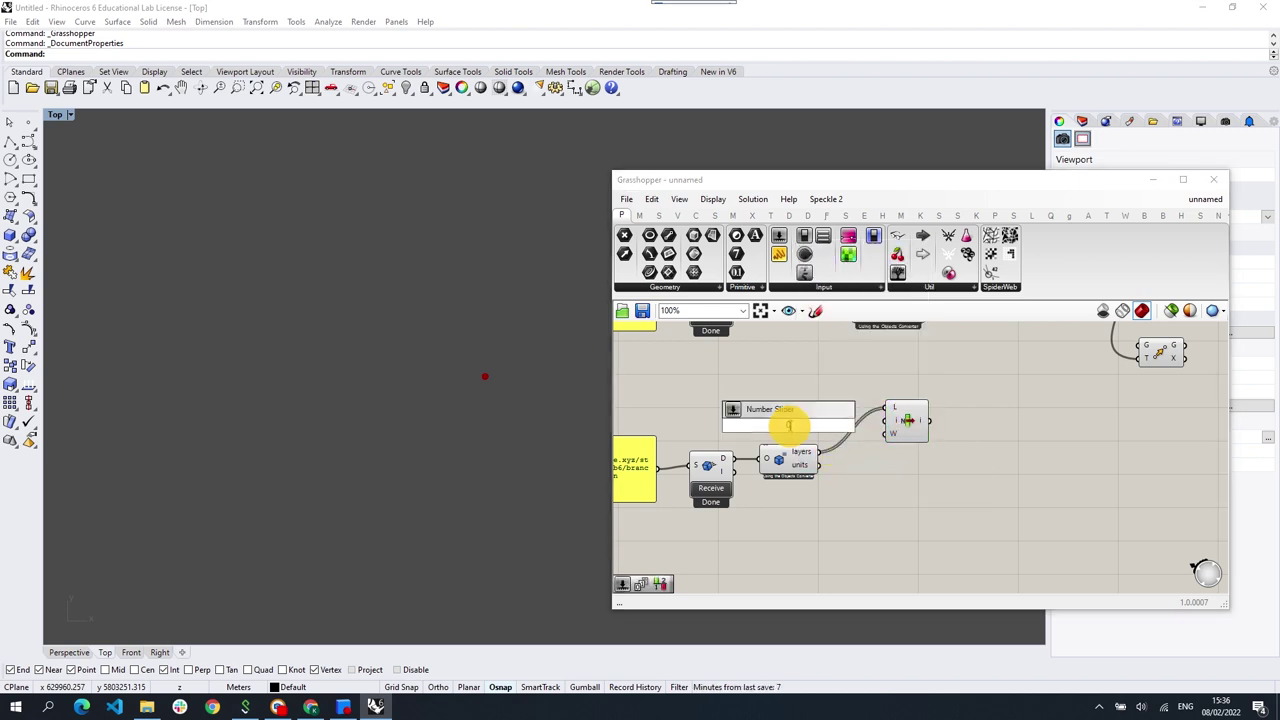
pyautogui.moveTo(851, 423); pyautogui.dragTo(886, 420)
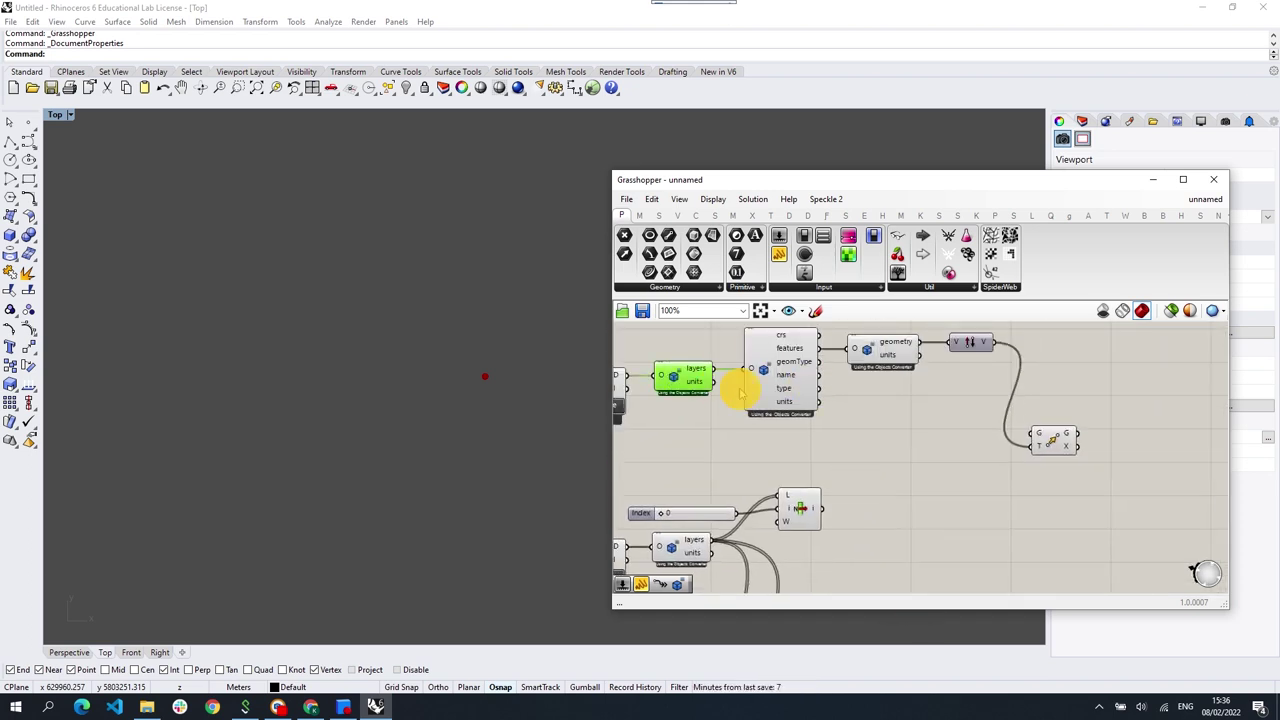
# Step: Copy an Objects Converter onto each List Item output to expand the layers
pyautogui.moveTo(737, 386); pyautogui.dragTo(906, 517)
pyautogui.scroll(-1, 893, 430)
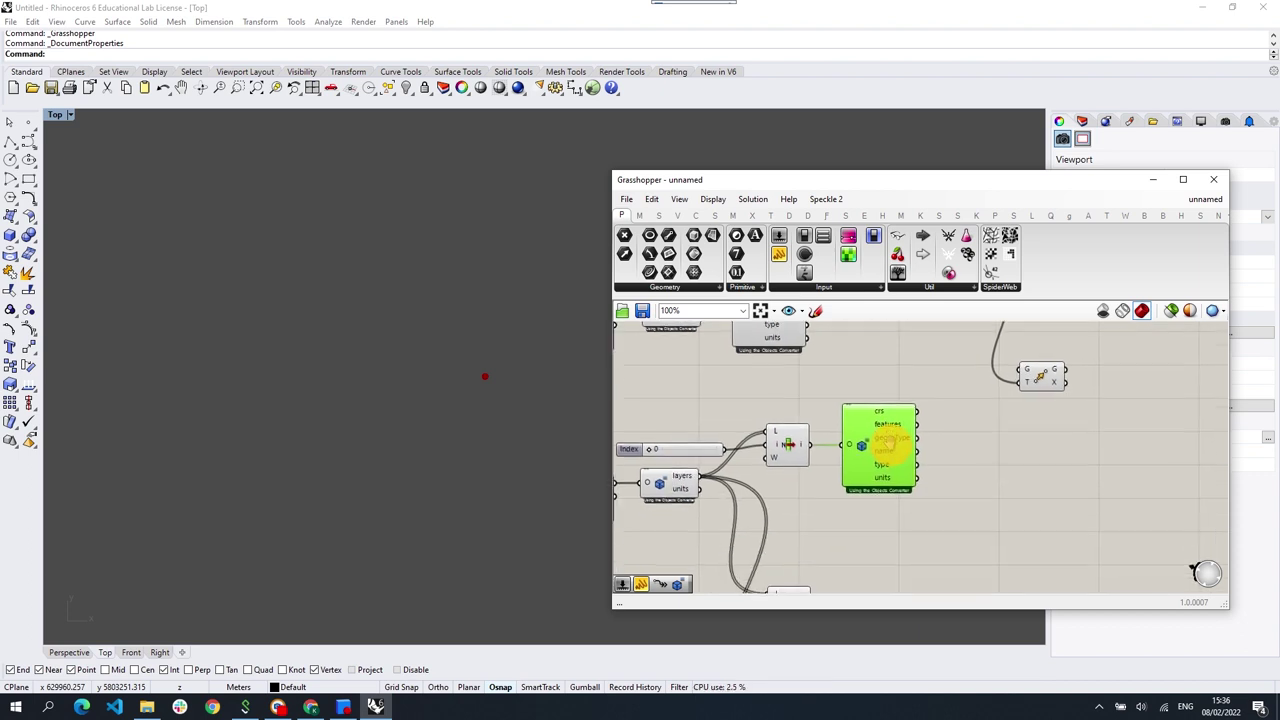
pyautogui.moveTo(893, 455); pyautogui.dragTo(865, 495)
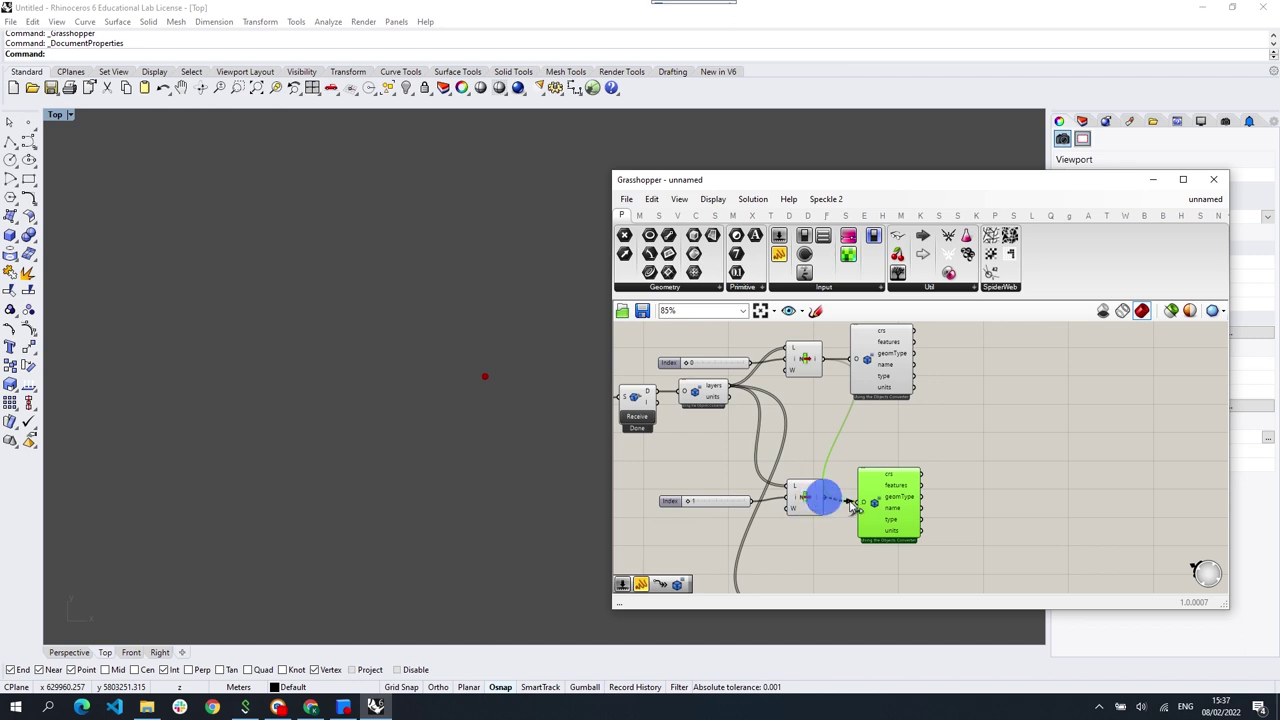
pyautogui.moveTo(910, 515); pyautogui.dragTo(860, 525)
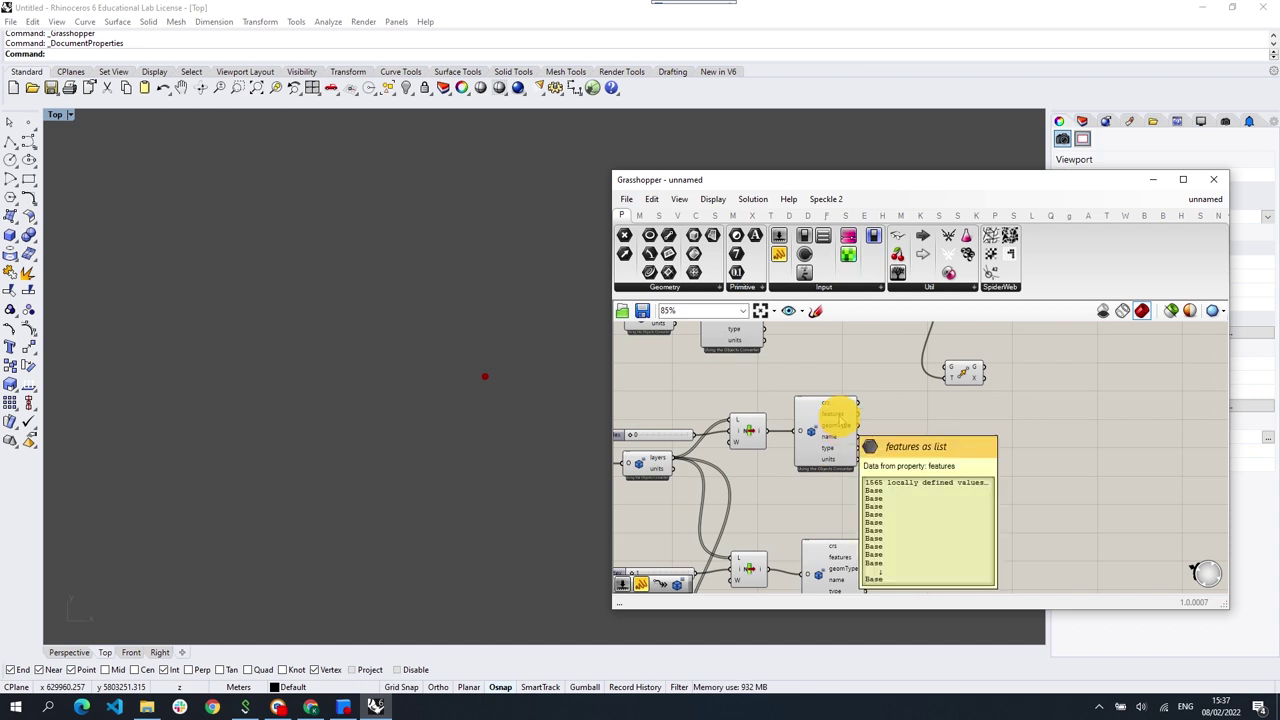
pyautogui.scroll(-3, 832, 413)
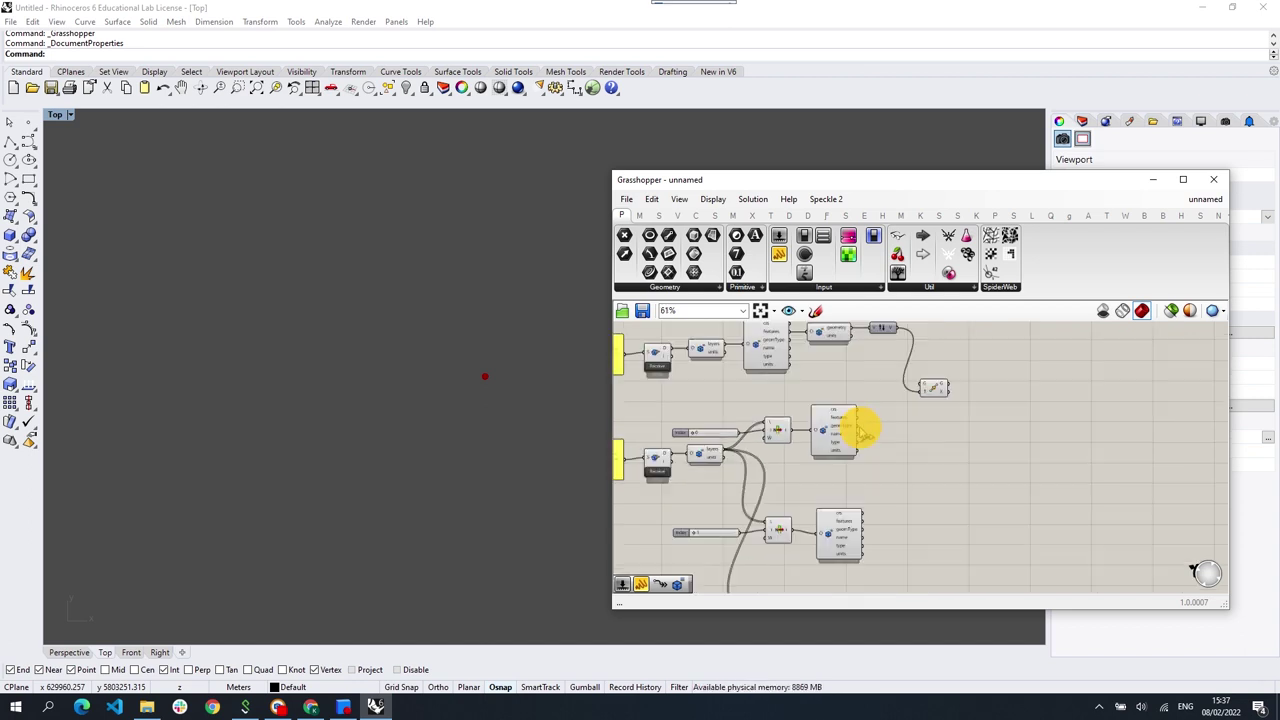
pyautogui.scroll(-2, 857, 425)
pyautogui.scroll(3, 875, 445)
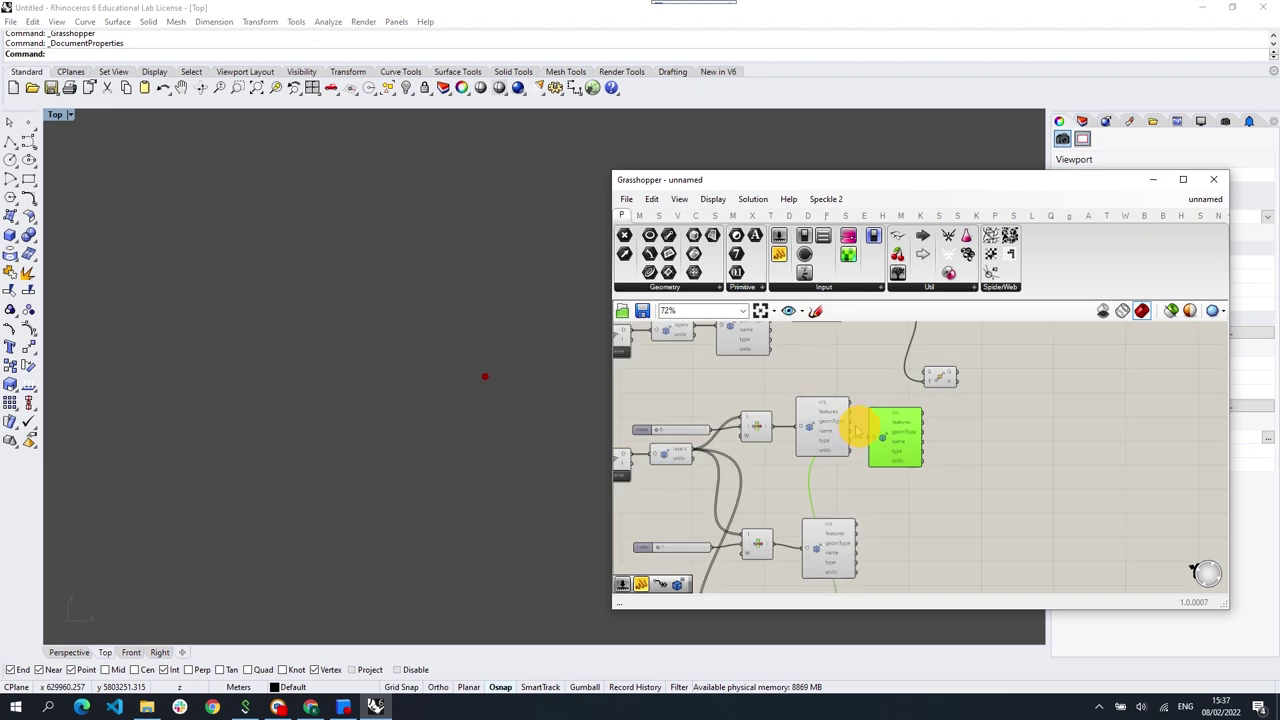
# Step: Convert the building geometry with copied Objects Converters and wire displayValue into Move's G input
pyautogui.scroll(2, 876, 443)
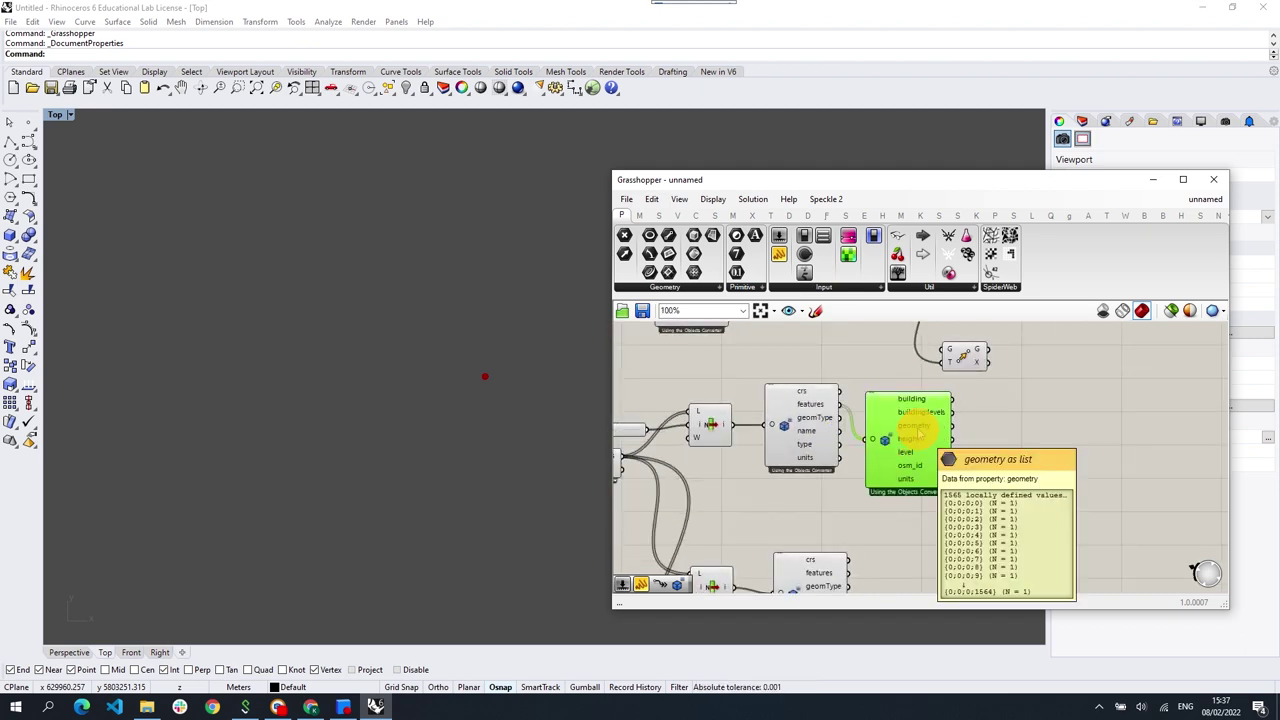
pyautogui.moveTo(931, 428); pyautogui.dragTo(940, 416)
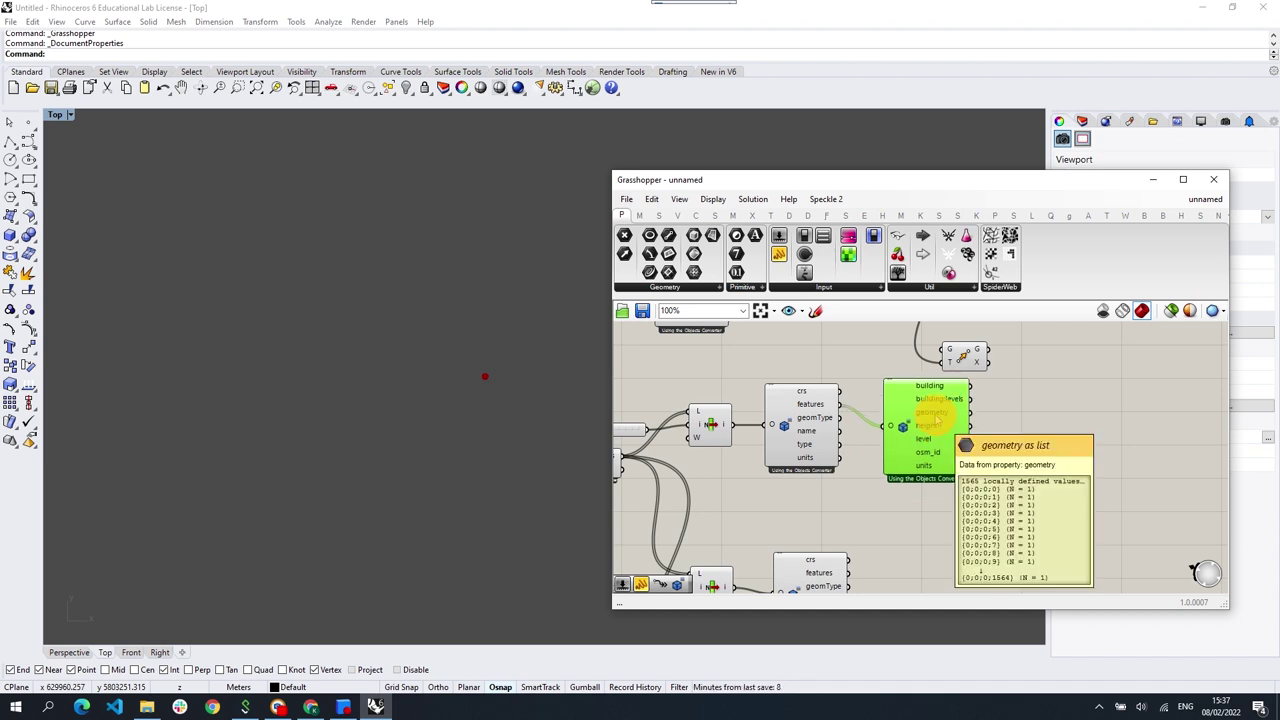
pyautogui.moveTo(1000, 400); pyautogui.dragTo(890, 440, button='right')
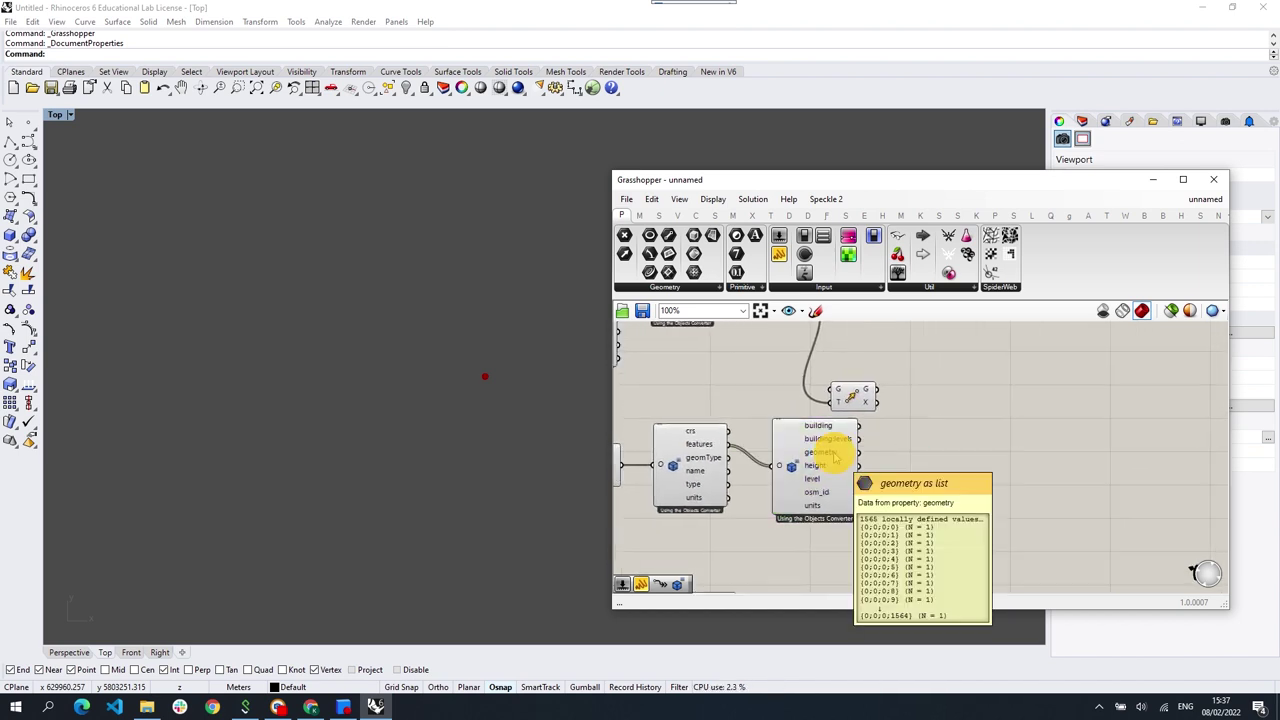
pyautogui.click(795, 466)
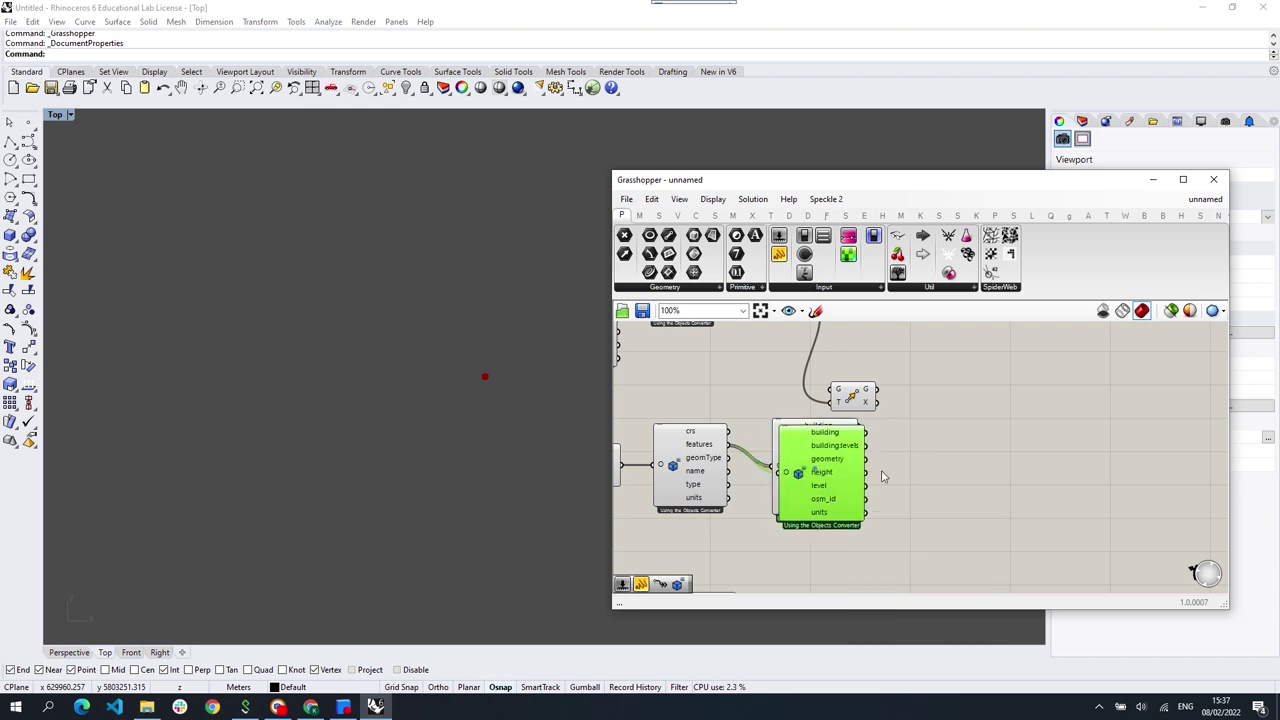
pyautogui.keyDown('alt'); pyautogui.moveTo(823, 474); pyautogui.dragTo(948, 480); pyautogui.keyUp('alt')
pyautogui.moveTo(858, 452)
pyautogui.mouseDown()
pyautogui.moveTo(938, 480)
pyautogui.moveTo(943, 445)
pyautogui.mouseUp()
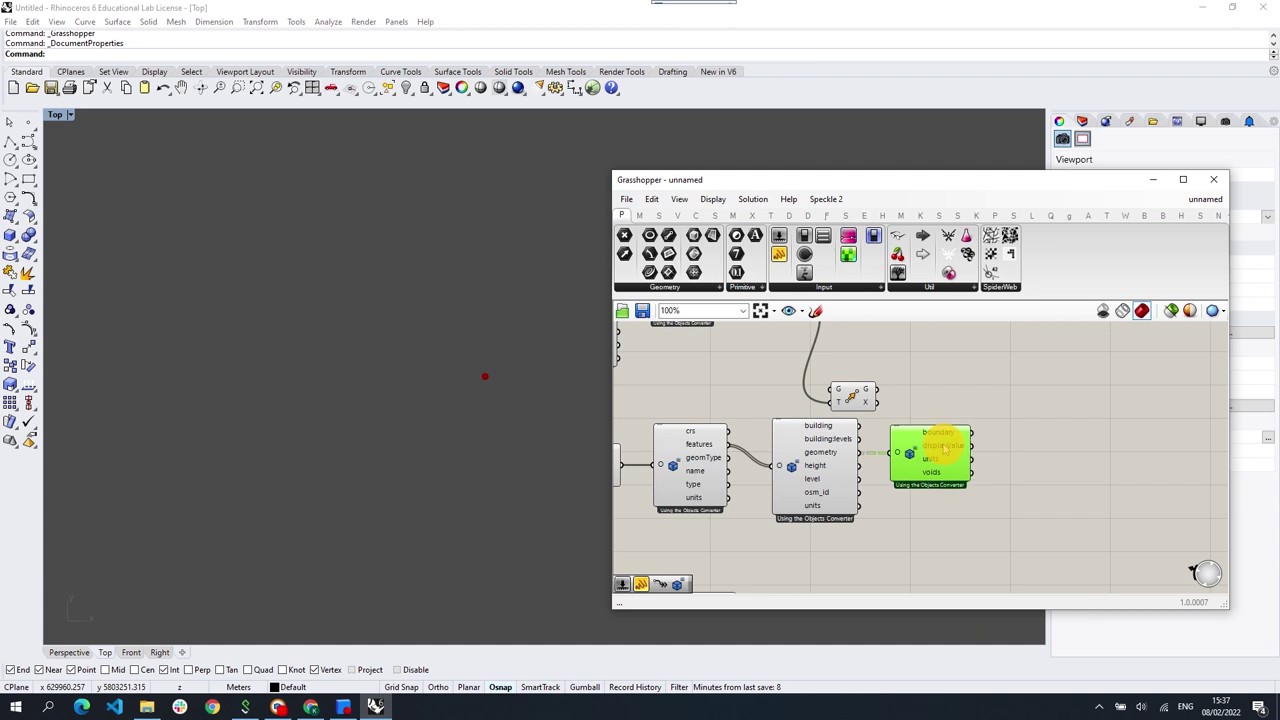
pyautogui.moveTo(852, 396)
pyautogui.mouseDown()
pyautogui.moveTo(1047, 414)
pyautogui.moveTo(1013, 447)
pyautogui.mouseUp()
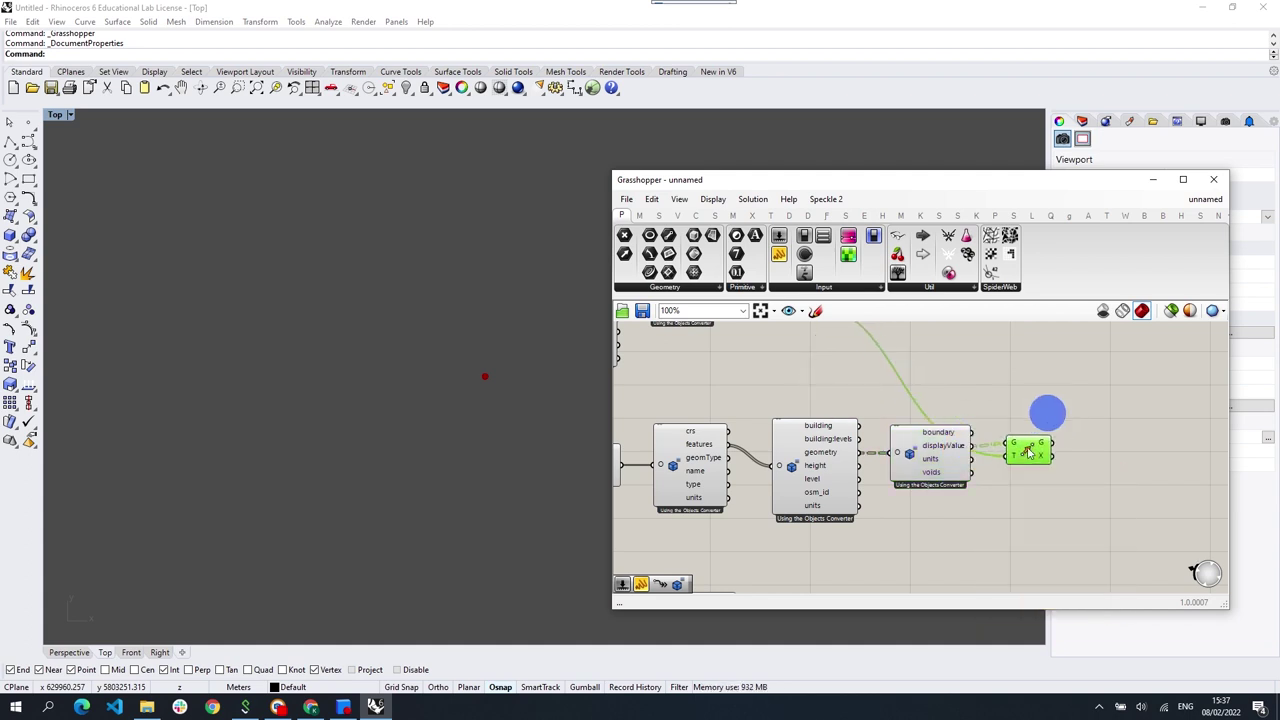
# Step: Check the building outlines in the Rhino viewport and move the boundary converter lower
pyautogui.middleClick(1023, 443)
pyautogui.moveTo(580, 366)
pyautogui.mouseDown(button='right')
pyautogui.moveTo(397, 333)
pyautogui.moveTo(443, 334)
pyautogui.mouseUp(button='right')
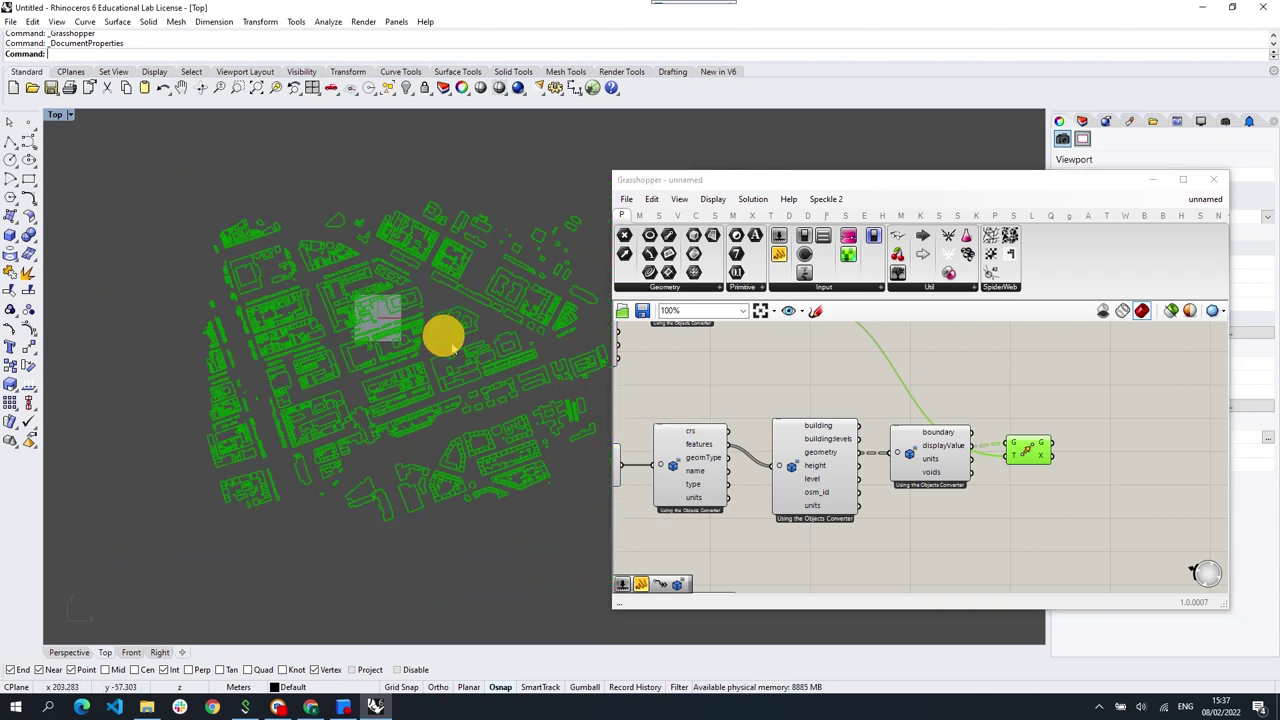
pyautogui.click(1031, 500)
pyautogui.scroll(3, 378, 318)
pyautogui.scroll(2, 380, 322)
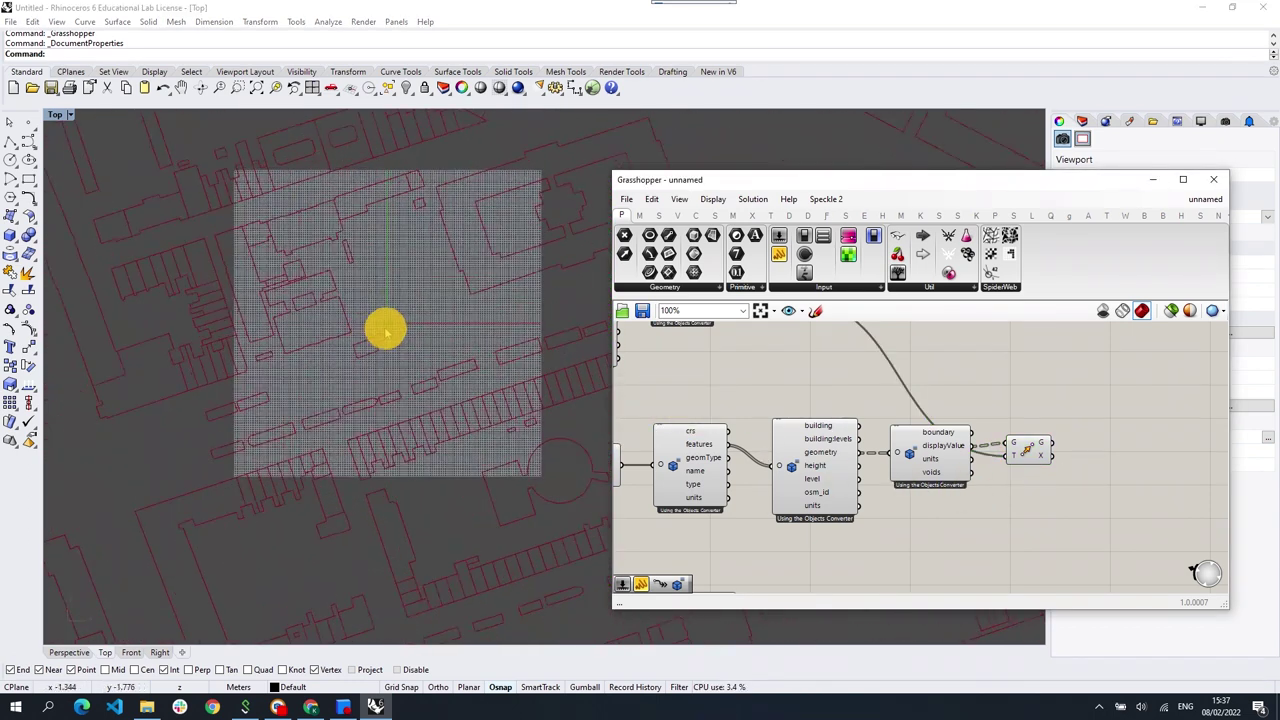
pyautogui.scroll(-3, 383, 325)
pyautogui.scroll(-3, 385, 320)
pyautogui.moveTo(391, 297)
pyautogui.mouseDown(button='right')
pyautogui.moveTo(421, 333)
pyautogui.moveTo(390, 338)
pyautogui.mouseUp(button='right')
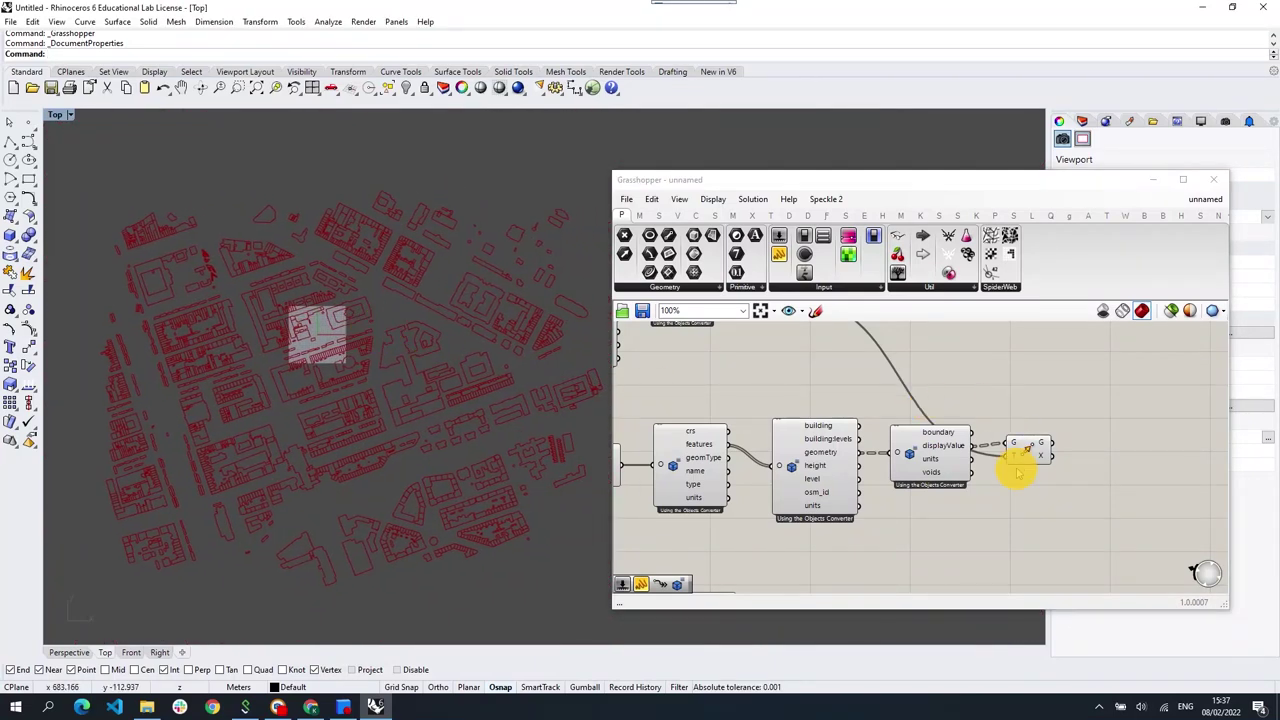
pyautogui.click(1025, 452)
pyautogui.scroll(-3, 908, 443)
pyautogui.click(960, 462)
pyautogui.click(862, 381)
pyautogui.moveTo(865, 385)
pyautogui.mouseDown()
pyautogui.moveTo(882, 464)
pyautogui.moveTo(866, 466)
pyautogui.mouseUp()
pyautogui.scroll(3, 842, 447)
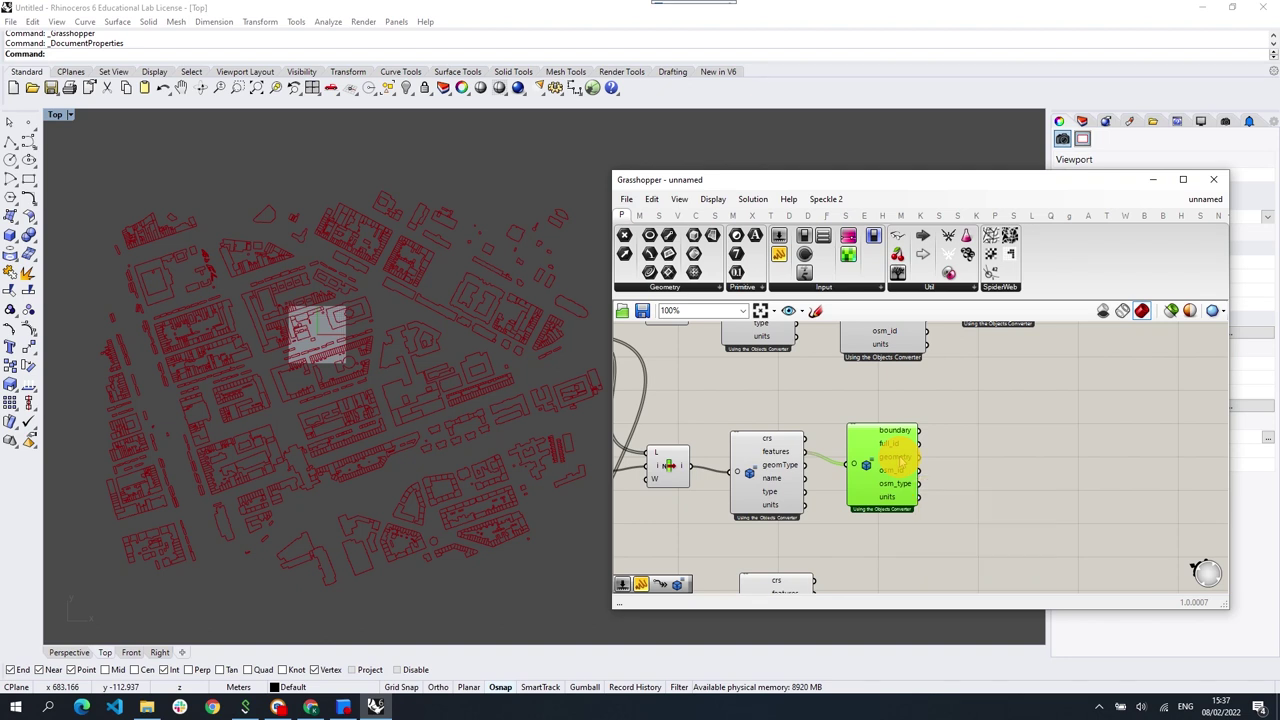
# Step: Add Join Curves to the boundary geometry output with its C input flattened
pyautogui.moveTo(1000, 459); pyautogui.dragTo(1000, 459)
pyautogui.moveTo(918, 457); pyautogui.dragTo(948, 456)
pyautogui.click(981, 460)
pyautogui.press('Delete')
pyautogui.doubleClick(962, 472)
pyautogui.write('join')
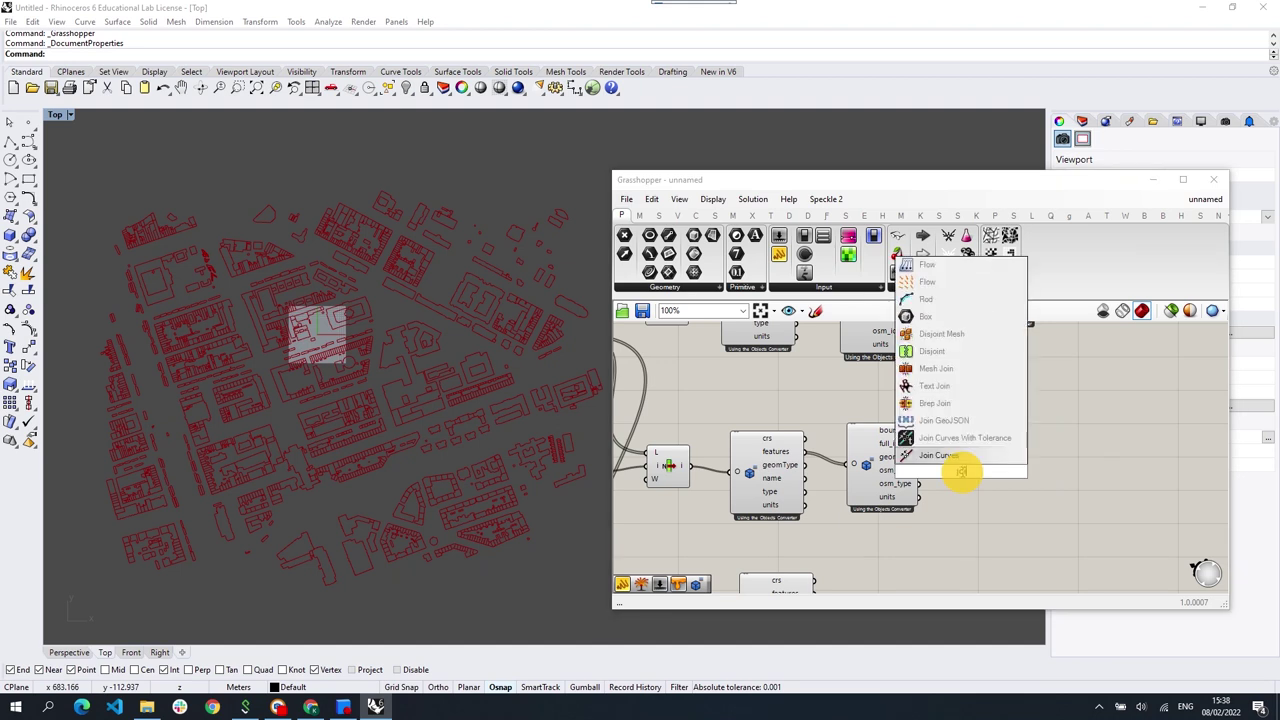
pyautogui.click(938, 420)
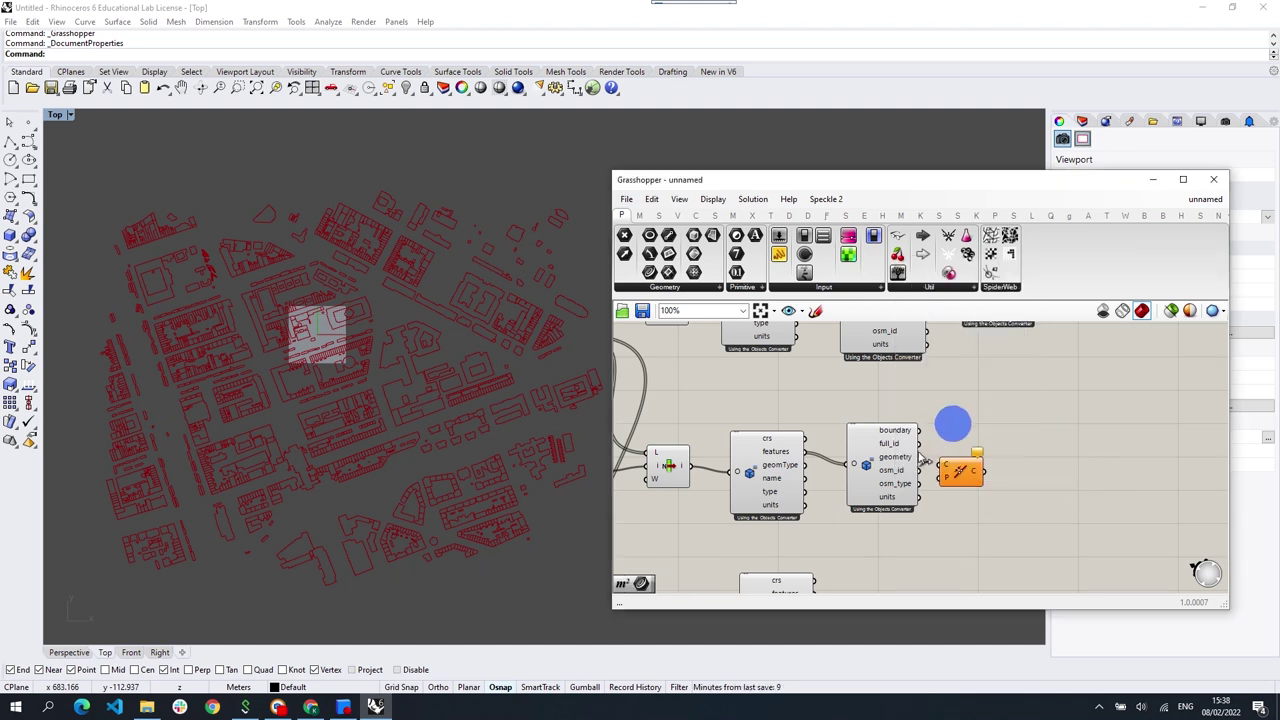
pyautogui.rightClick(945, 464)
pyautogui.click(982, 525)
# Step: Copy the Move component and wire the joined boundary outline into it
pyautogui.click(948, 474)
pyautogui.scroll(-1, 951, 488)
pyautogui.moveTo(951, 488); pyautogui.dragTo(888, 548, button='right')
pyautogui.moveTo(1060, 344)
pyautogui.mouseDown()
pyautogui.moveTo(1040, 352)
pyautogui.moveTo(1021, 530)
pyautogui.moveTo(1034, 533)
pyautogui.mouseUp()
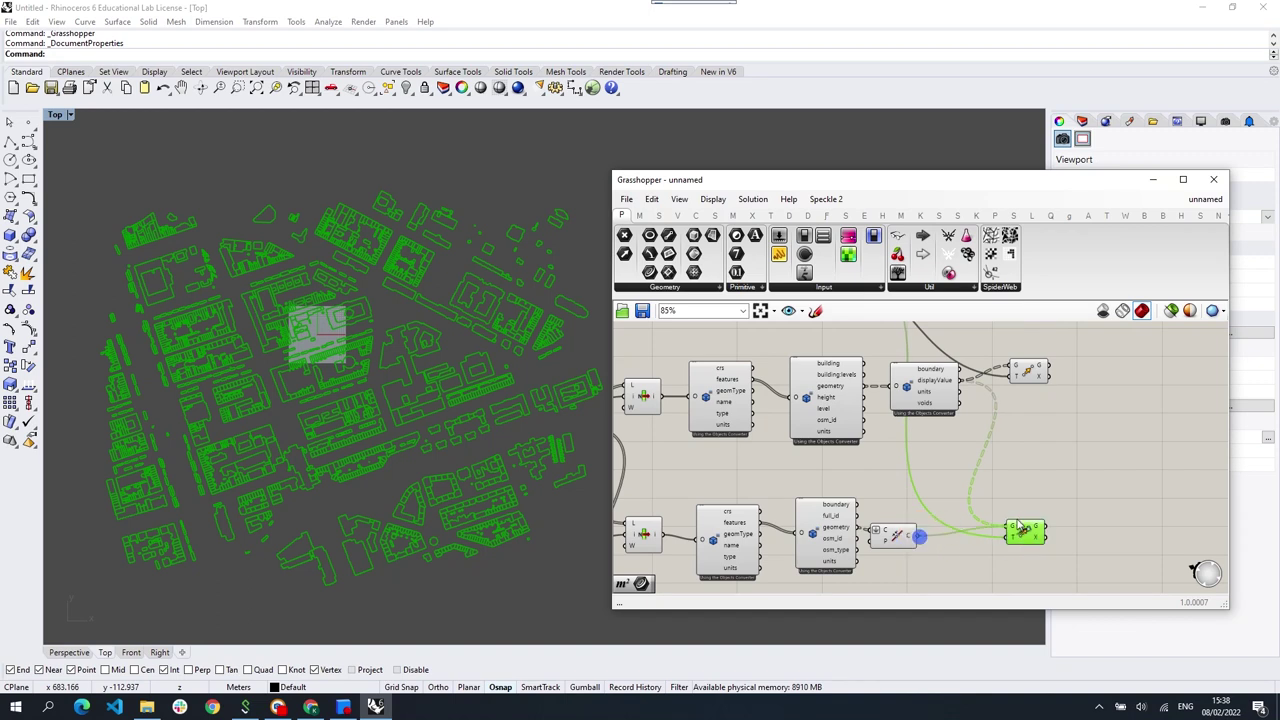
pyautogui.click(985, 557)
# Step: Copy the Objects Converter onto the raster features output
pyautogui.moveTo(968, 528)
pyautogui.mouseDown(button='right')
pyautogui.moveTo(958, 420)
pyautogui.moveTo(972, 362)
pyautogui.mouseUp(button='right')
pyautogui.click(810, 390)
pyautogui.moveTo(815, 378)
pyautogui.keyDown('alt'); pyautogui.mouseDown()
pyautogui.moveTo(817, 492)
pyautogui.moveTo(798, 485)
pyautogui.mouseUp(); pyautogui.keyUp('alt')
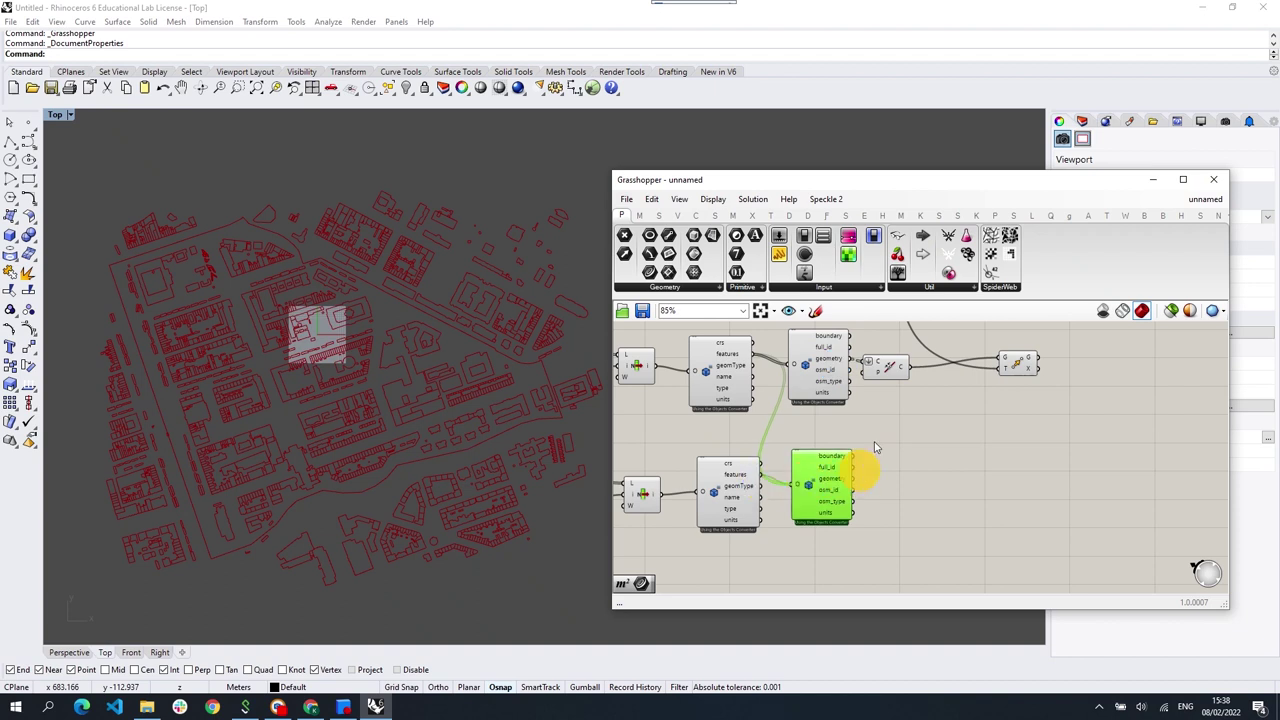
# Step: Copy a Move for the raster and wire its displayValue meshes into it
pyautogui.keyDown('alt'); pyautogui.moveTo(1023, 365); pyautogui.dragTo(1028, 481); pyautogui.keyUp('alt')
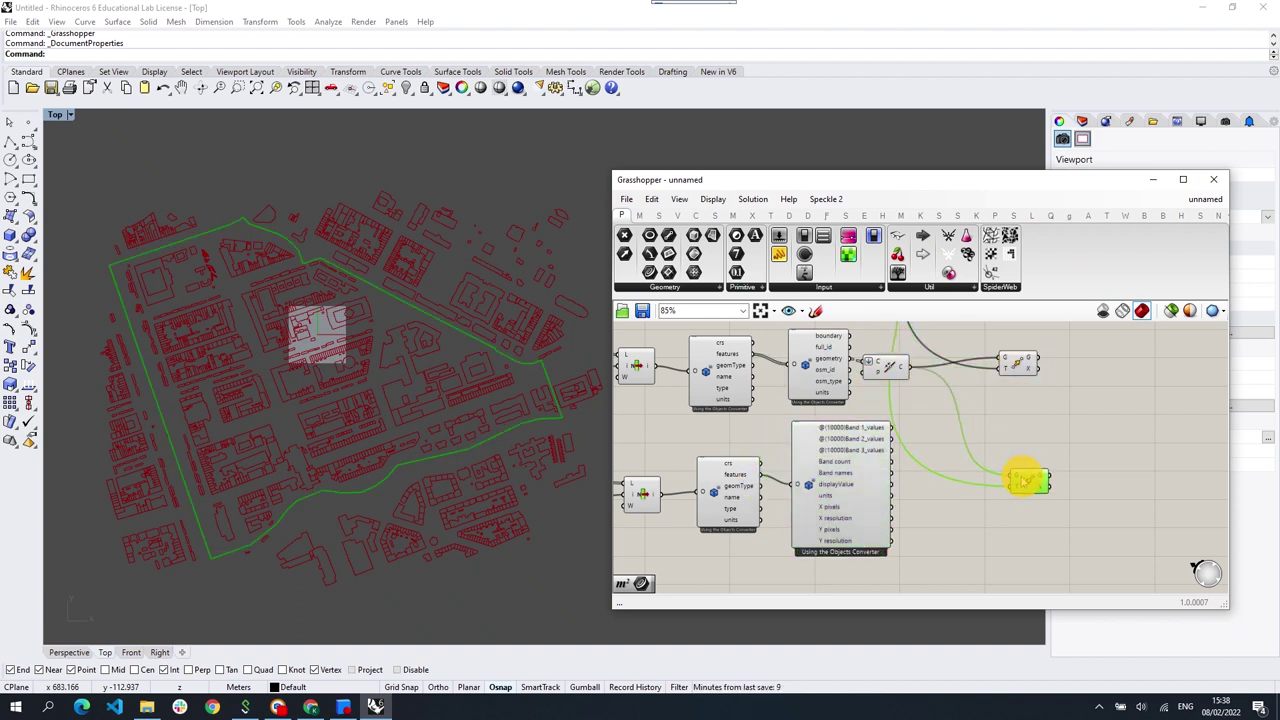
pyautogui.moveTo(891, 485); pyautogui.dragTo(1025, 494)
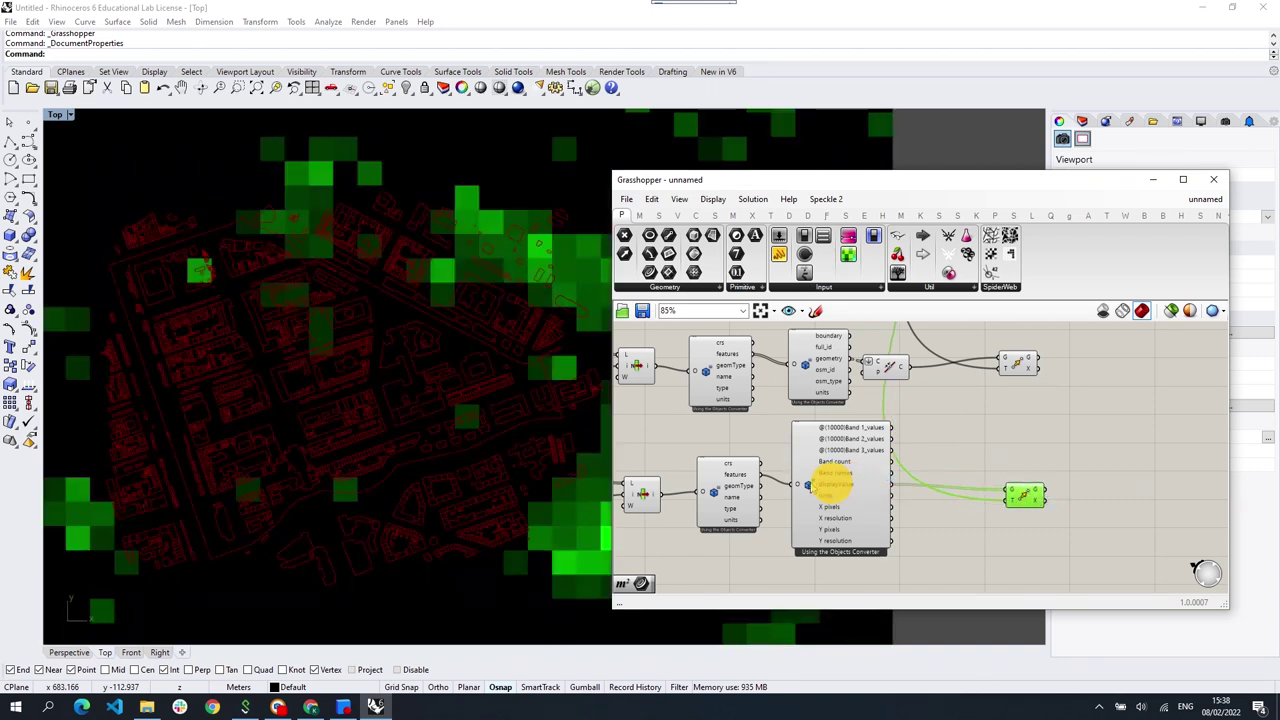
pyautogui.click(835, 490)
pyautogui.scroll(-3, 352, 400)
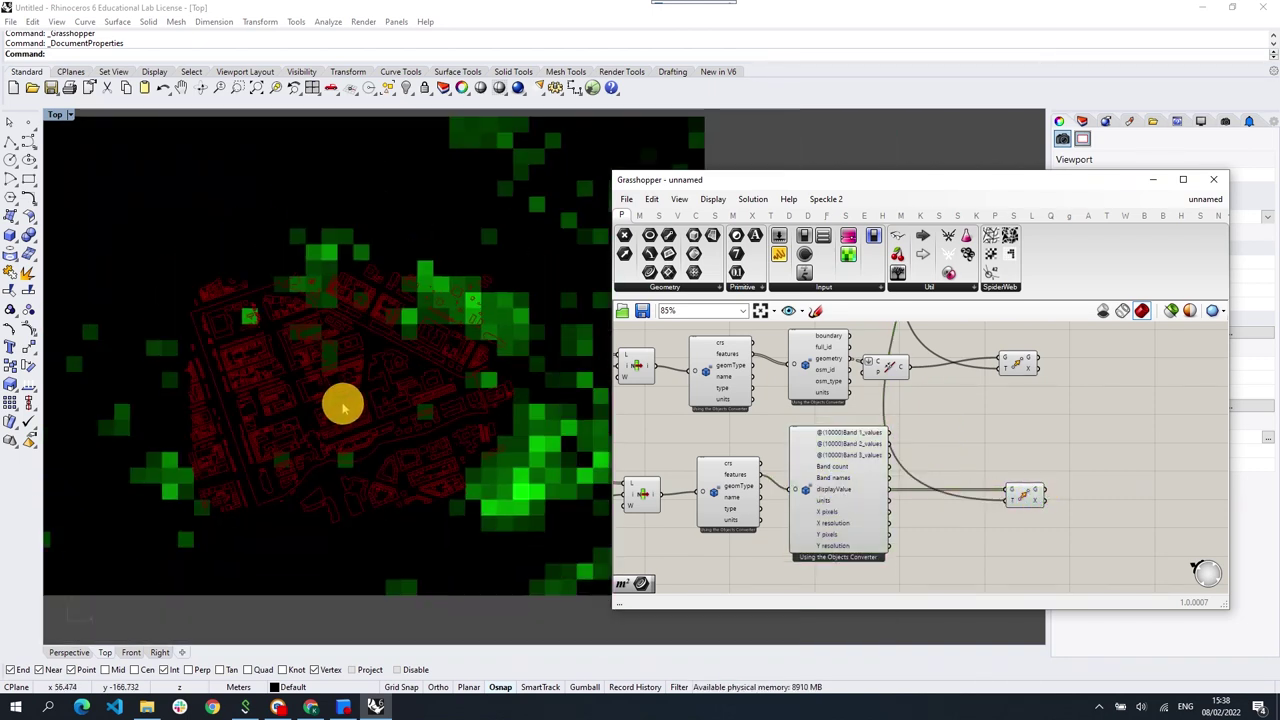
pyautogui.scroll(-3, 360, 360)
pyautogui.scroll(2, 370, 358)
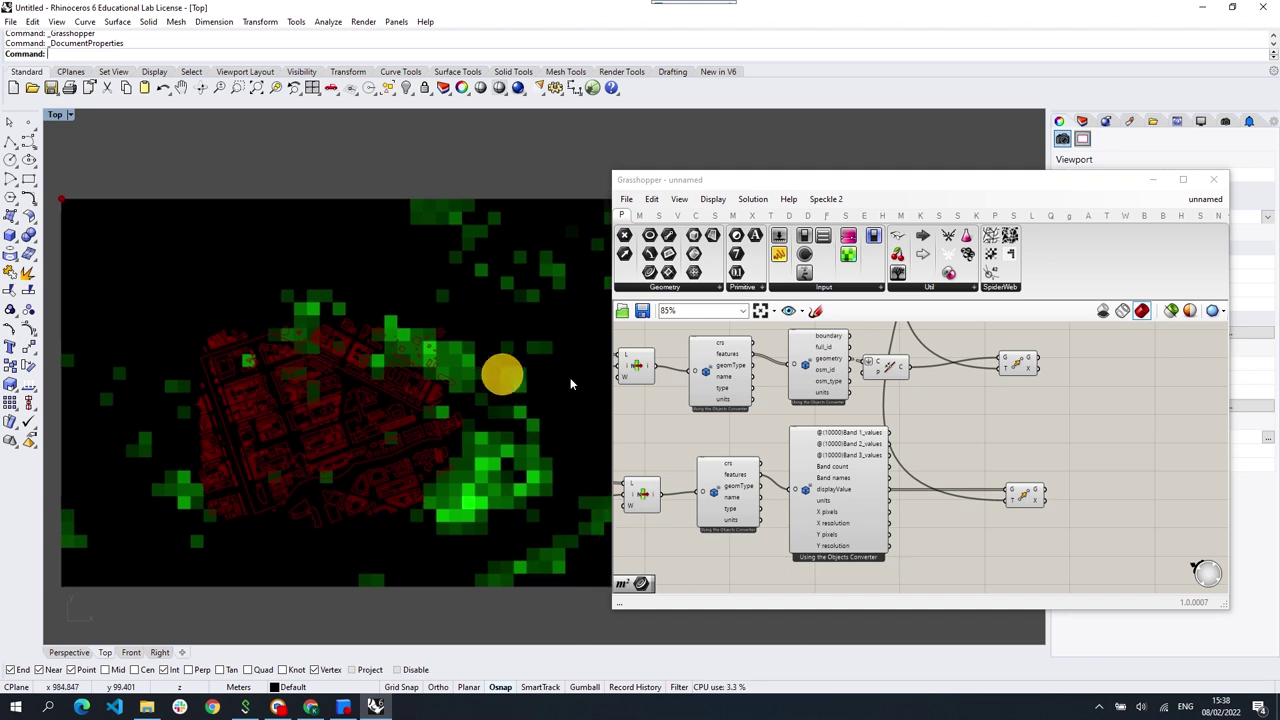
pyautogui.click(756, 427)
# Step: Save the Grasshopper definition as demo in the GitHub_testing folder
pyautogui.click(630, 201)
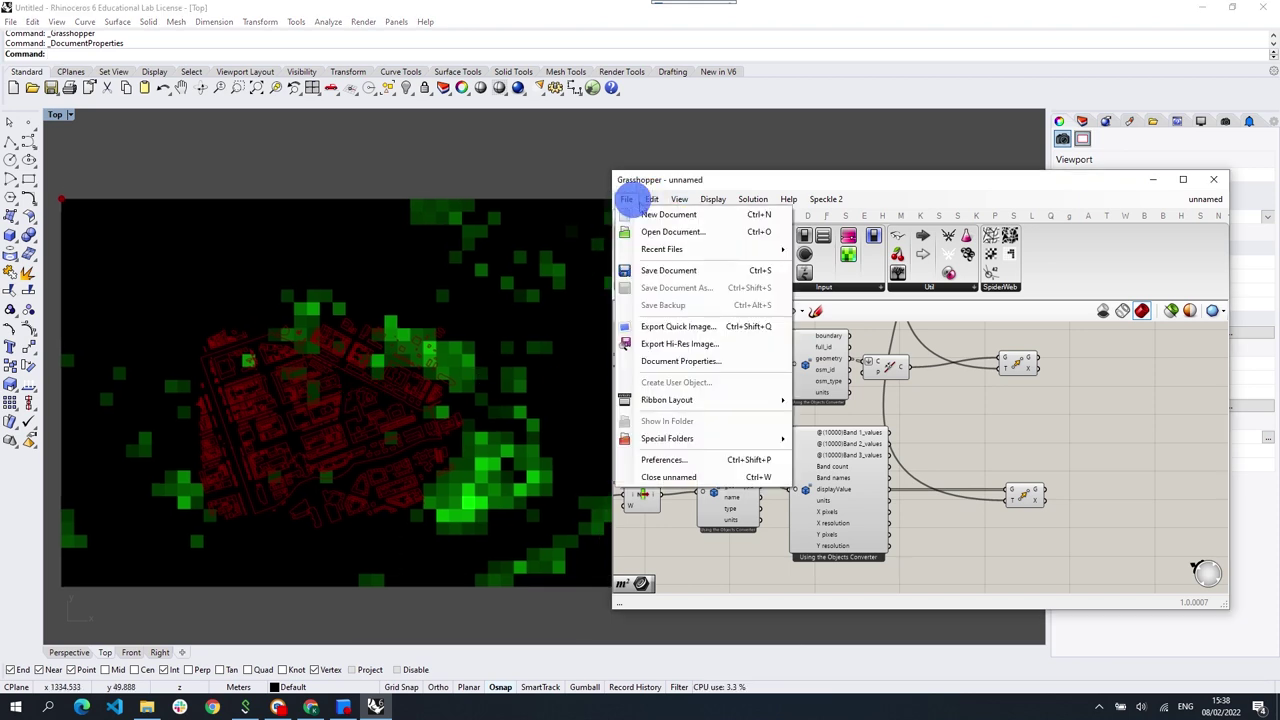
pyautogui.click(653, 271)
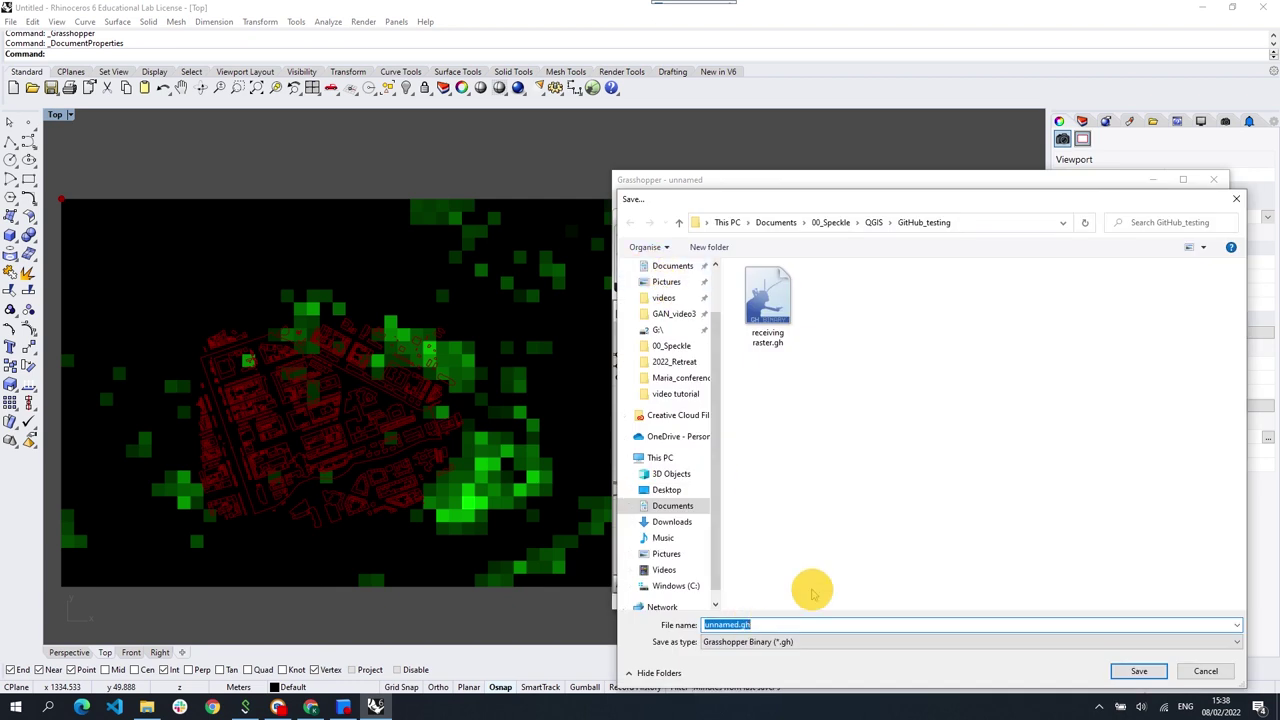
pyautogui.press('Return')
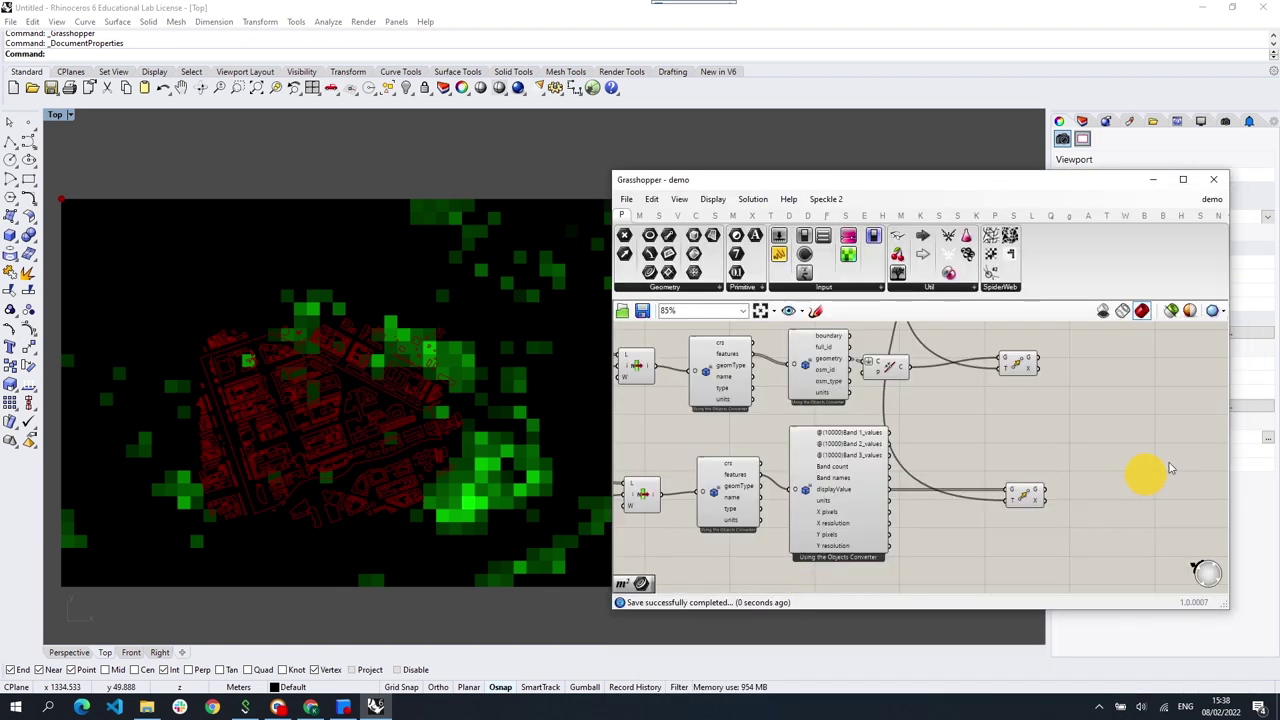
pyautogui.scroll(-1, 1103, 423)
pyautogui.scroll(-1, 991, 477)
pyautogui.scroll(-2, 971, 494)
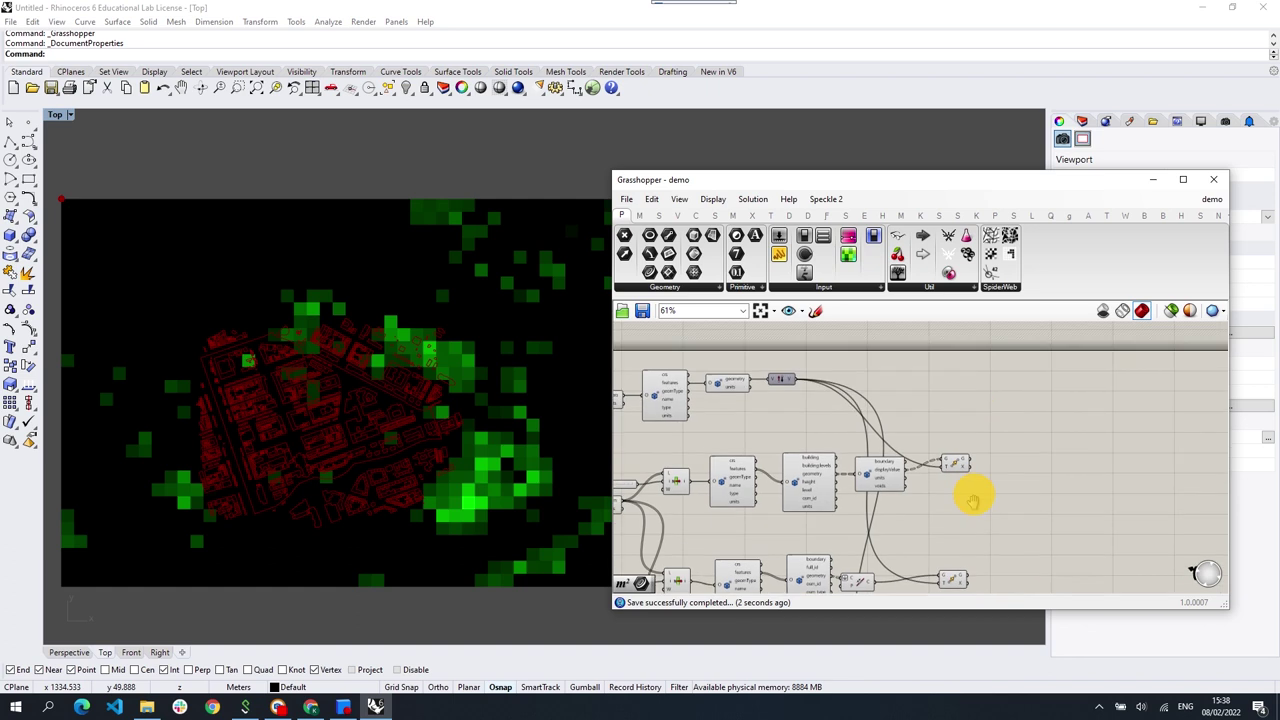
# Step: Add a Polygon Center component fed by the moved building outlines, marking each building's centre
pyautogui.moveTo(982, 527); pyautogui.dragTo(979, 427, button='right')
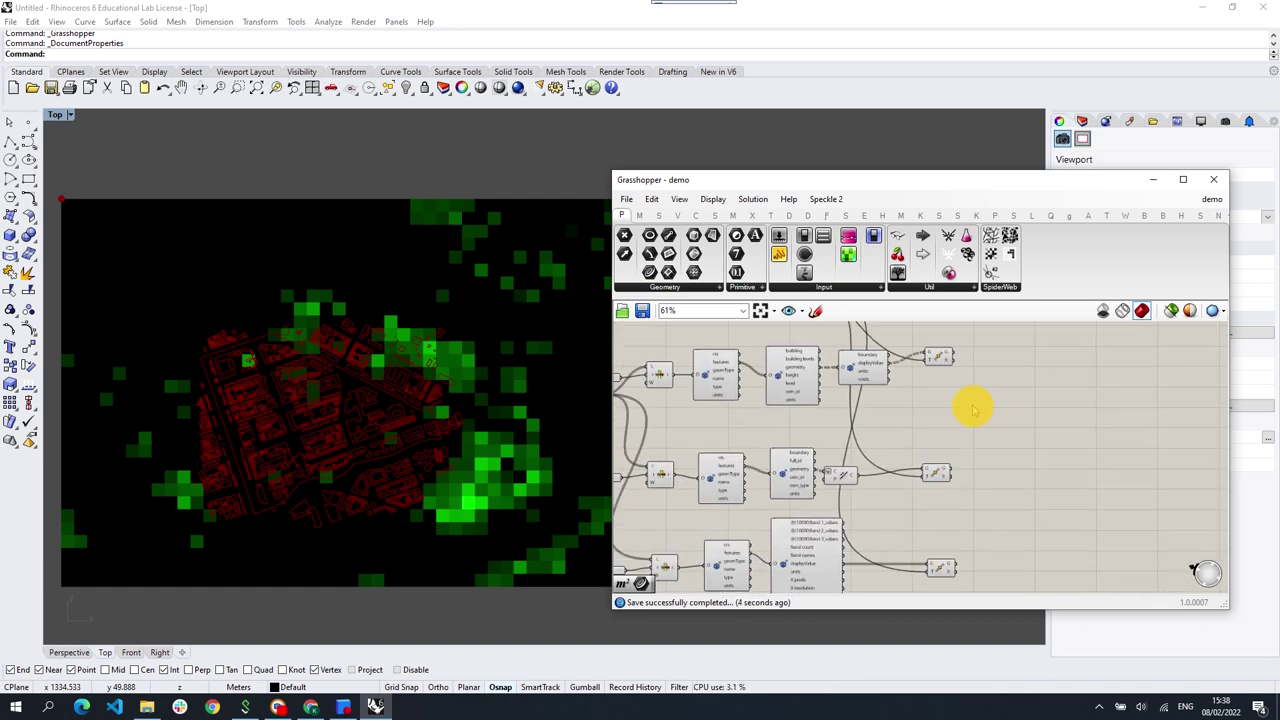
pyautogui.scroll(4, 973, 408)
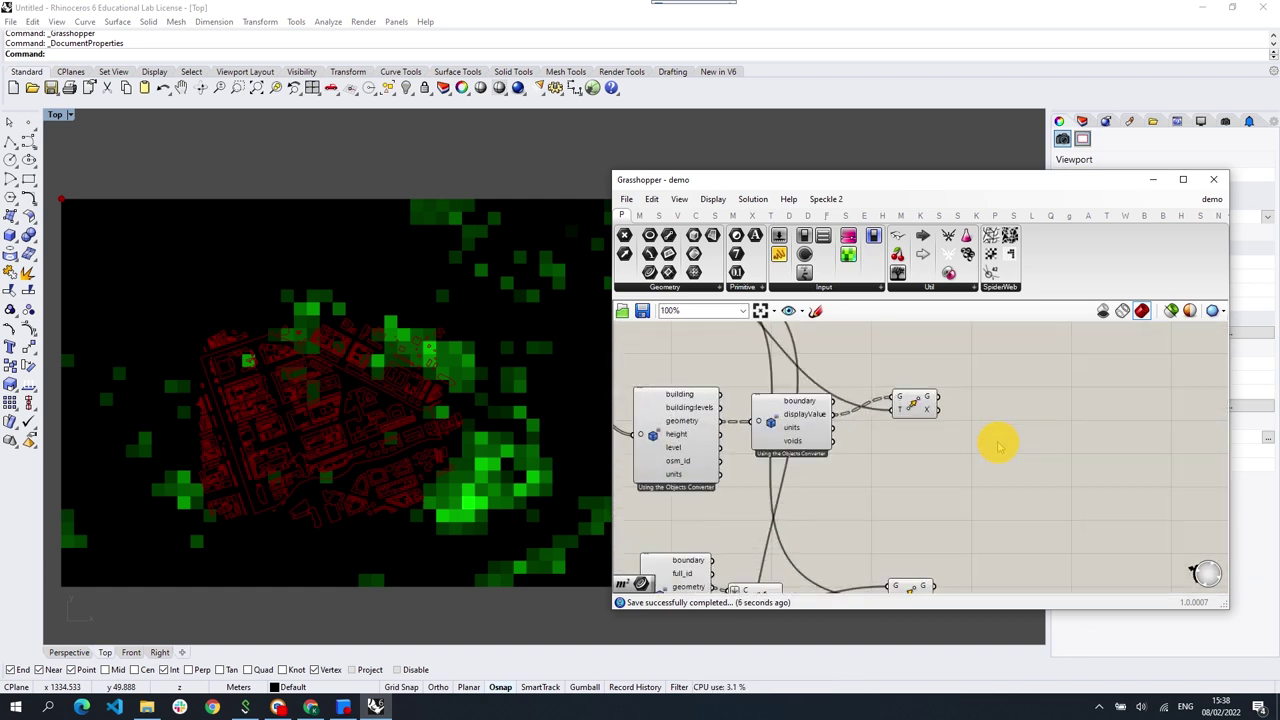
pyautogui.scroll(3, 312, 446)
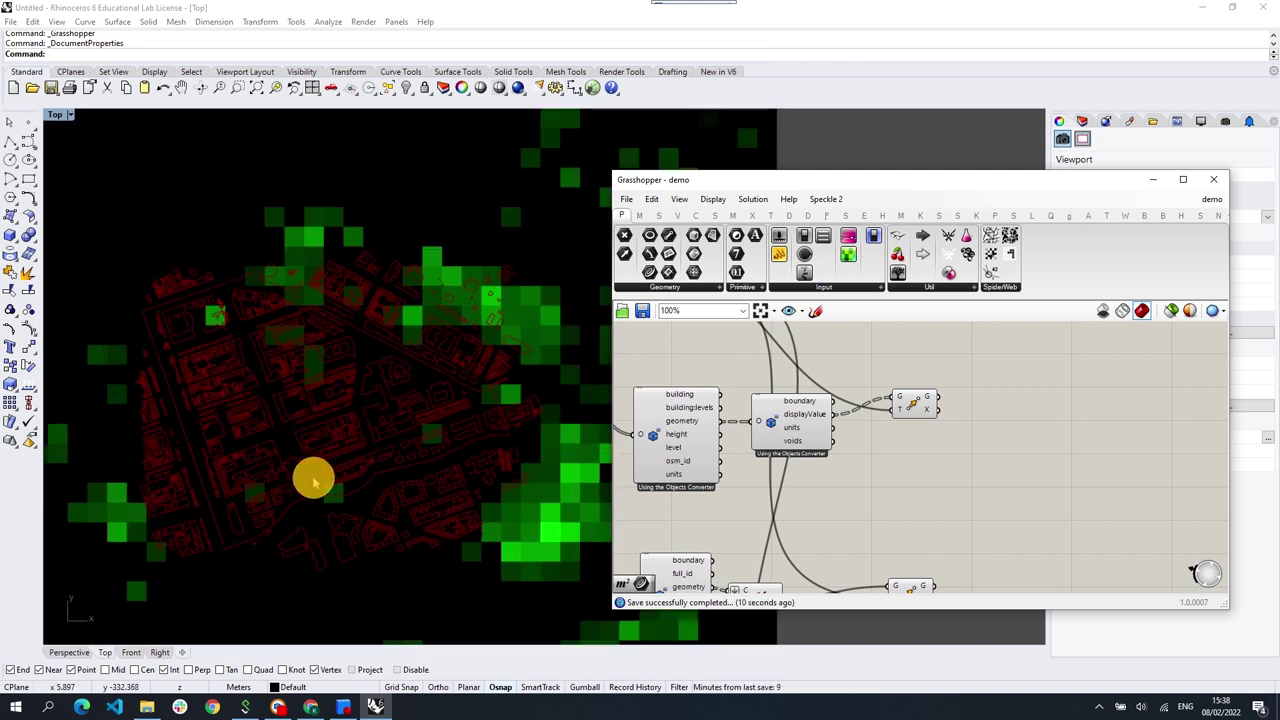
pyautogui.scroll(1, 330, 435)
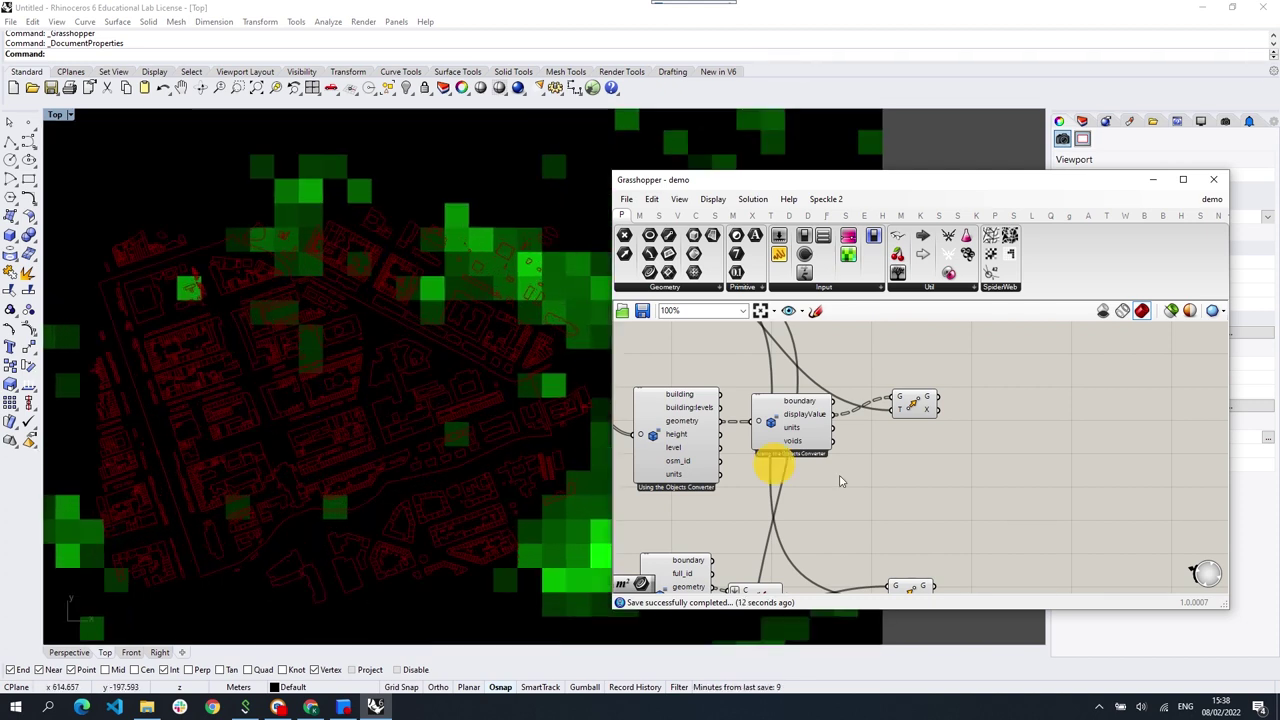
pyautogui.click(813, 418)
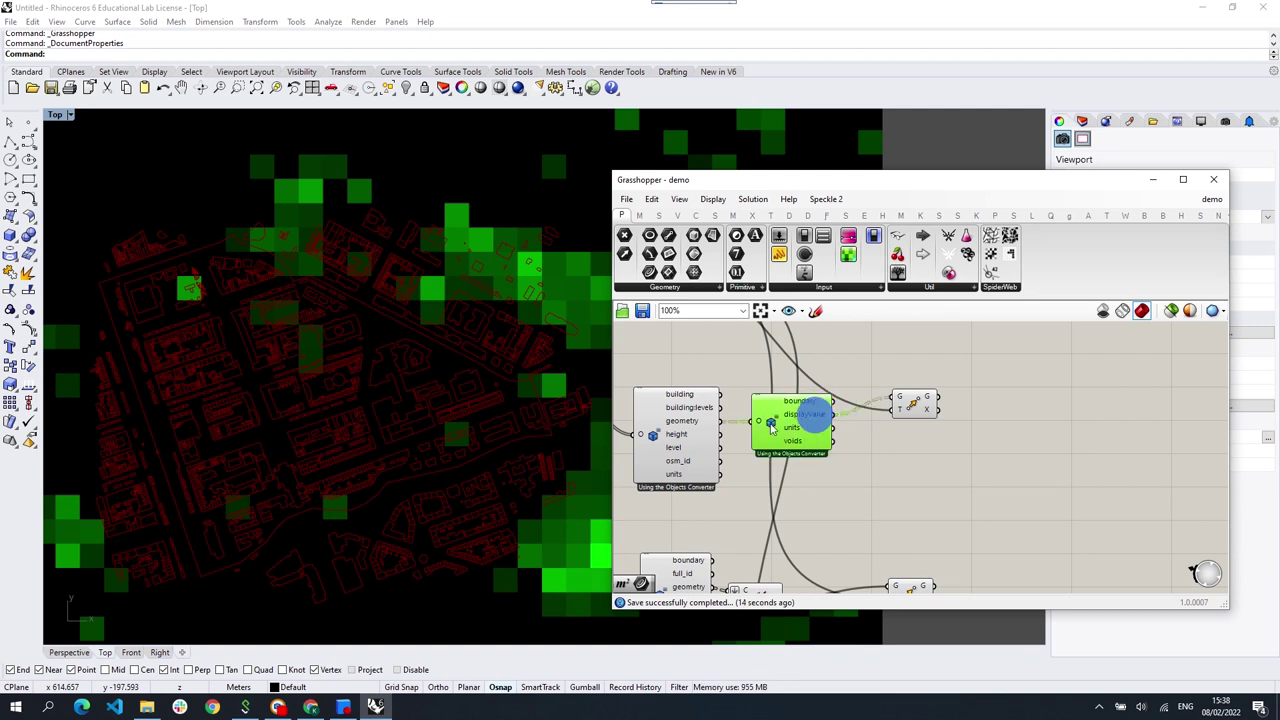
pyautogui.click(912, 402)
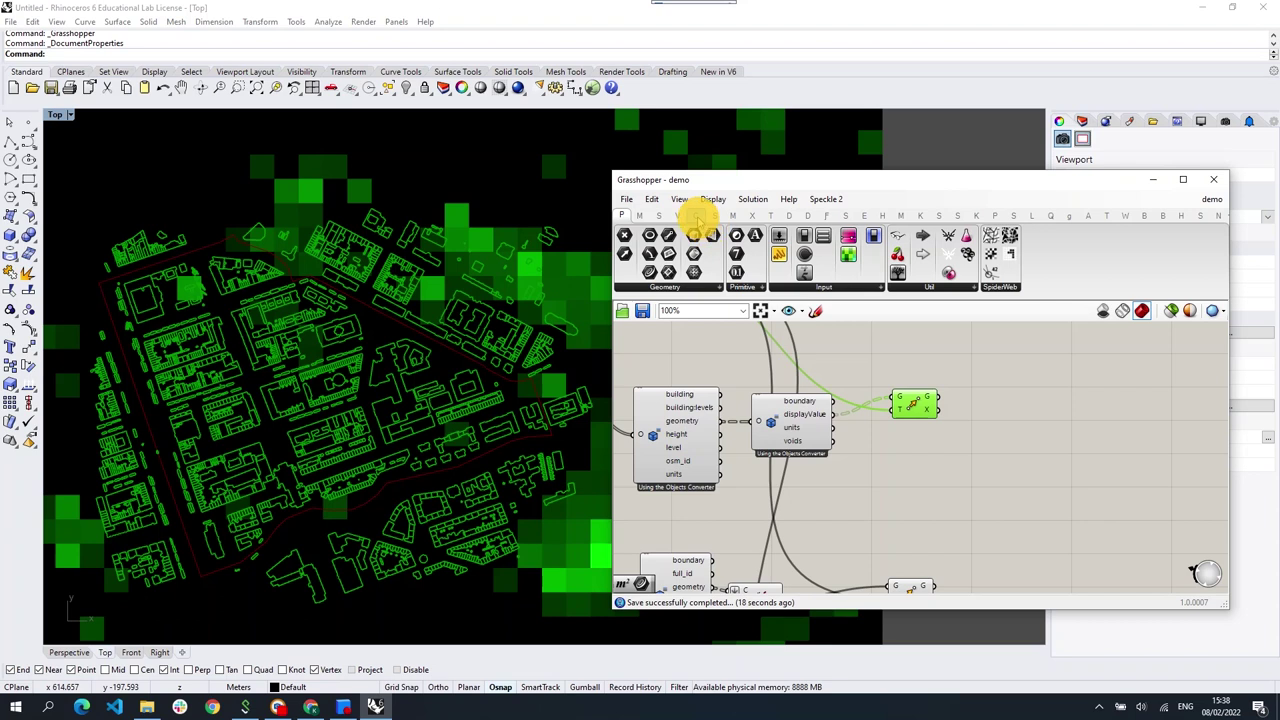
pyautogui.click(697, 216)
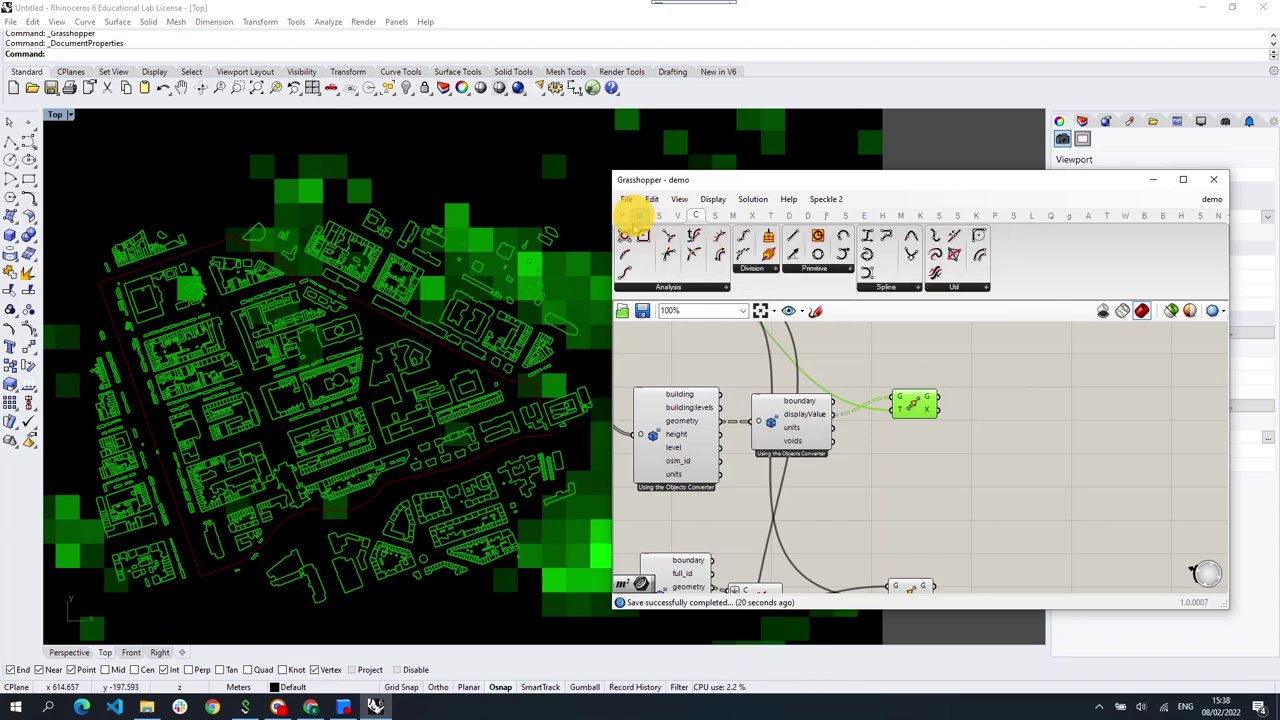
pyautogui.moveTo(634, 236)
pyautogui.mouseDown()
pyautogui.moveTo(1000, 402)
pyautogui.moveTo(985, 401)
pyautogui.mouseUp()
pyautogui.moveTo(1036, 481); pyautogui.dragTo(995, 428, button='right')
# Step: Add Point In Curve testing the building centre points against the boundary curve
pyautogui.click(948, 504)
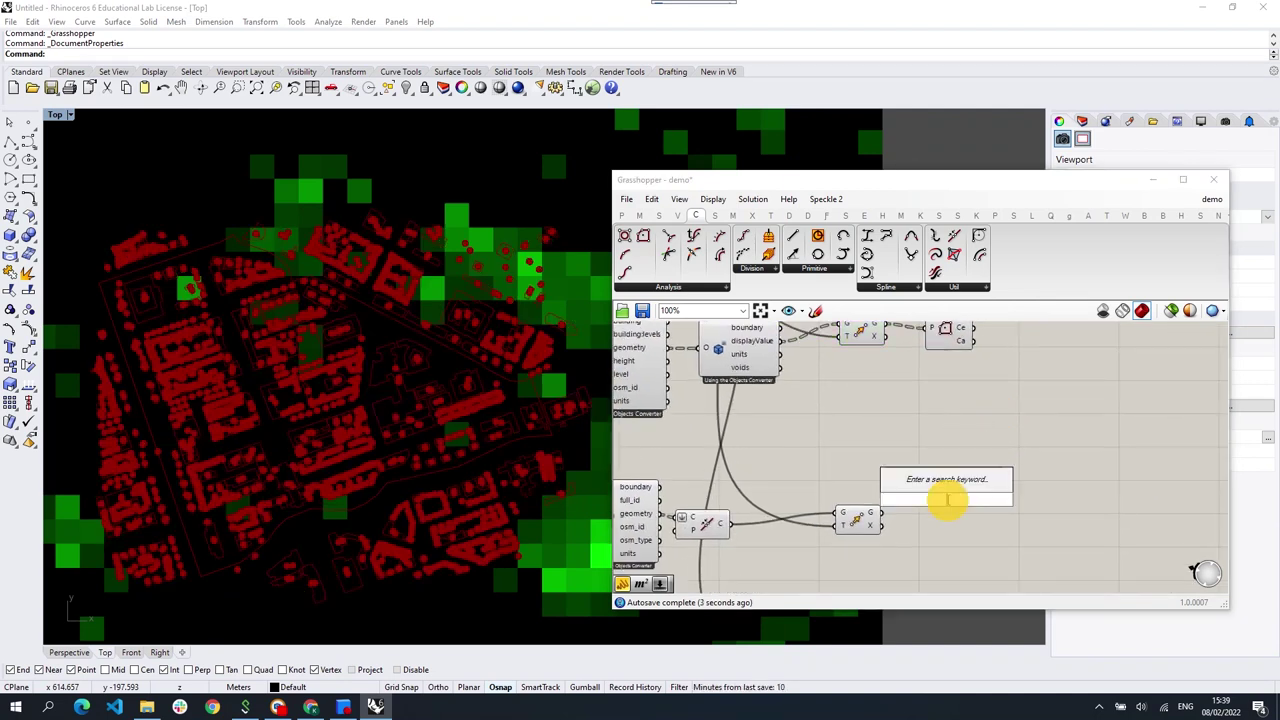
pyautogui.click(690, 290)
pyautogui.moveTo(680, 612); pyautogui.dragTo(966, 494)
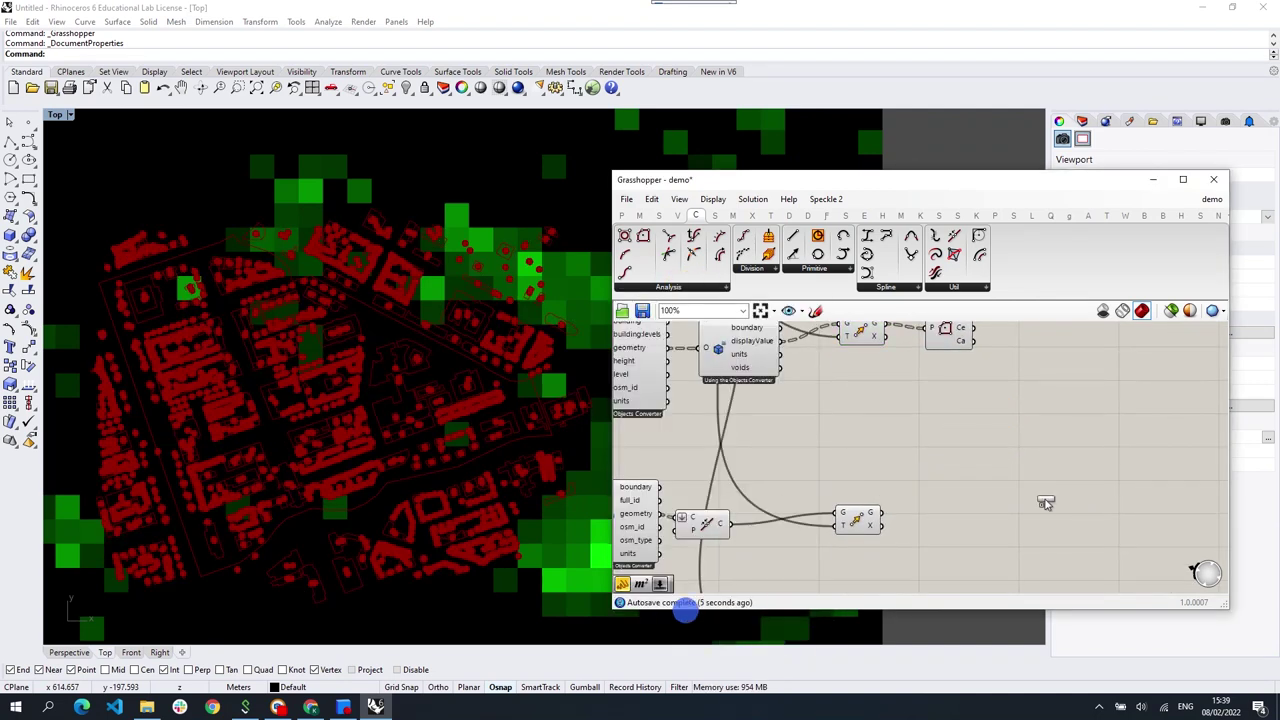
pyautogui.moveTo(946, 350); pyautogui.dragTo(920, 524)
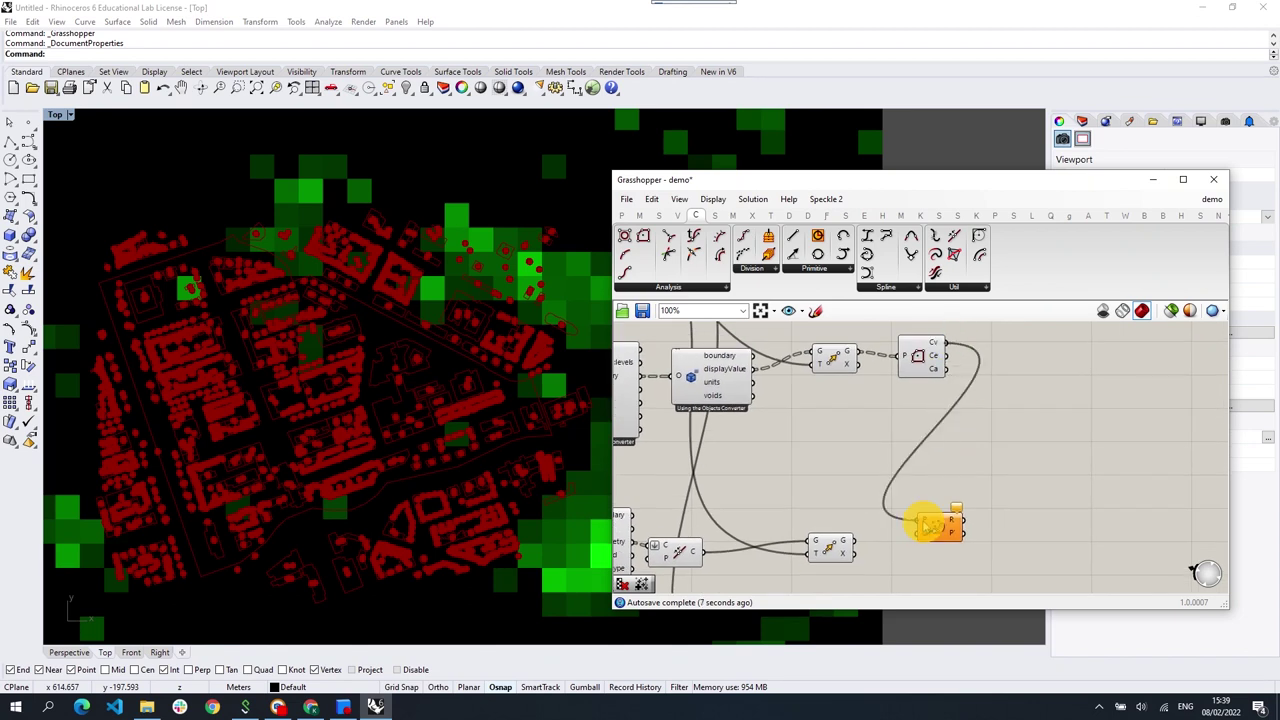
pyautogui.moveTo(920, 524); pyautogui.dragTo(1012, 430, button='right')
pyautogui.moveTo(945, 452); pyautogui.dragTo(1014, 440)
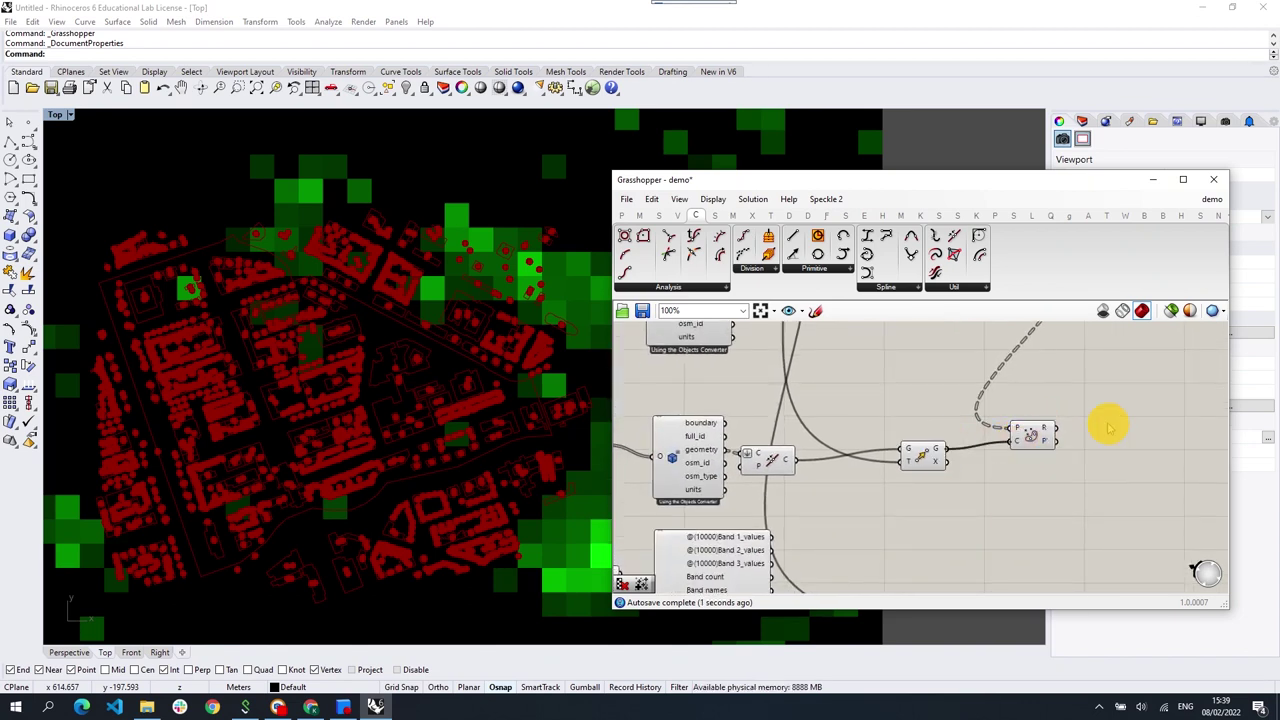
# Step: Add Cull Pattern using the containment result to cull the building outlines list
pyautogui.doubleClick(1108, 423)
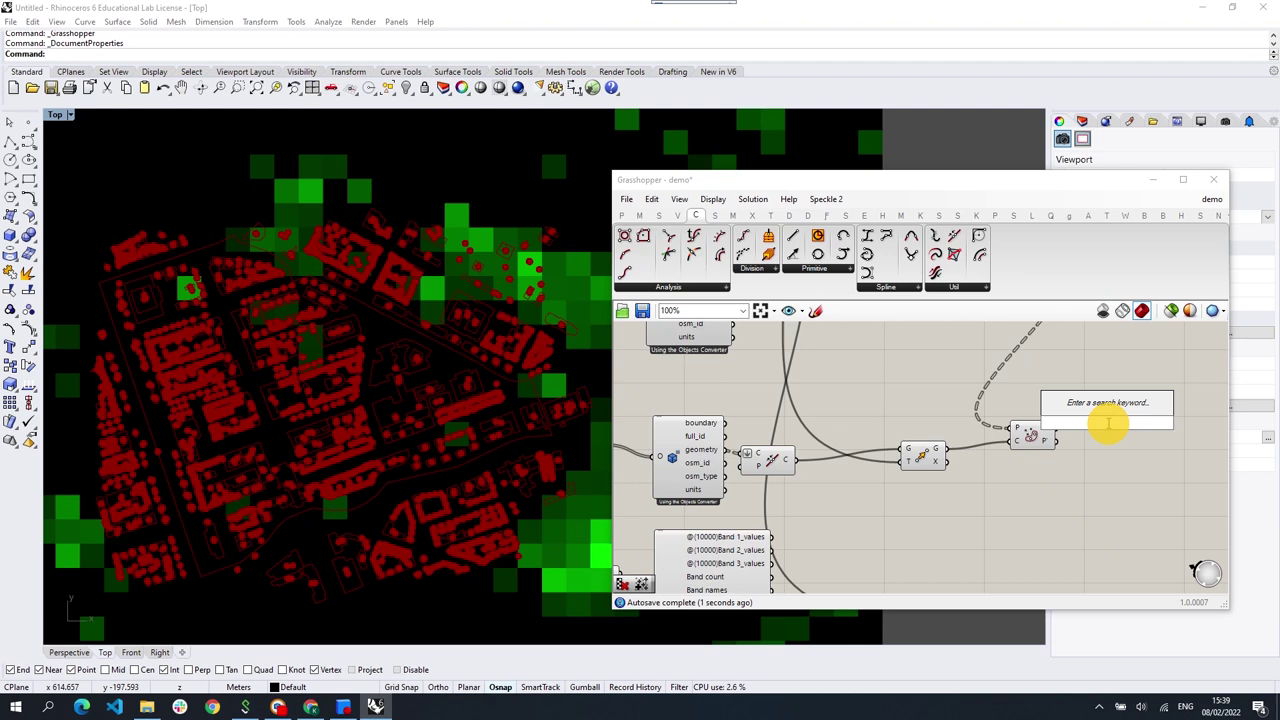
pyautogui.write('cull pa')
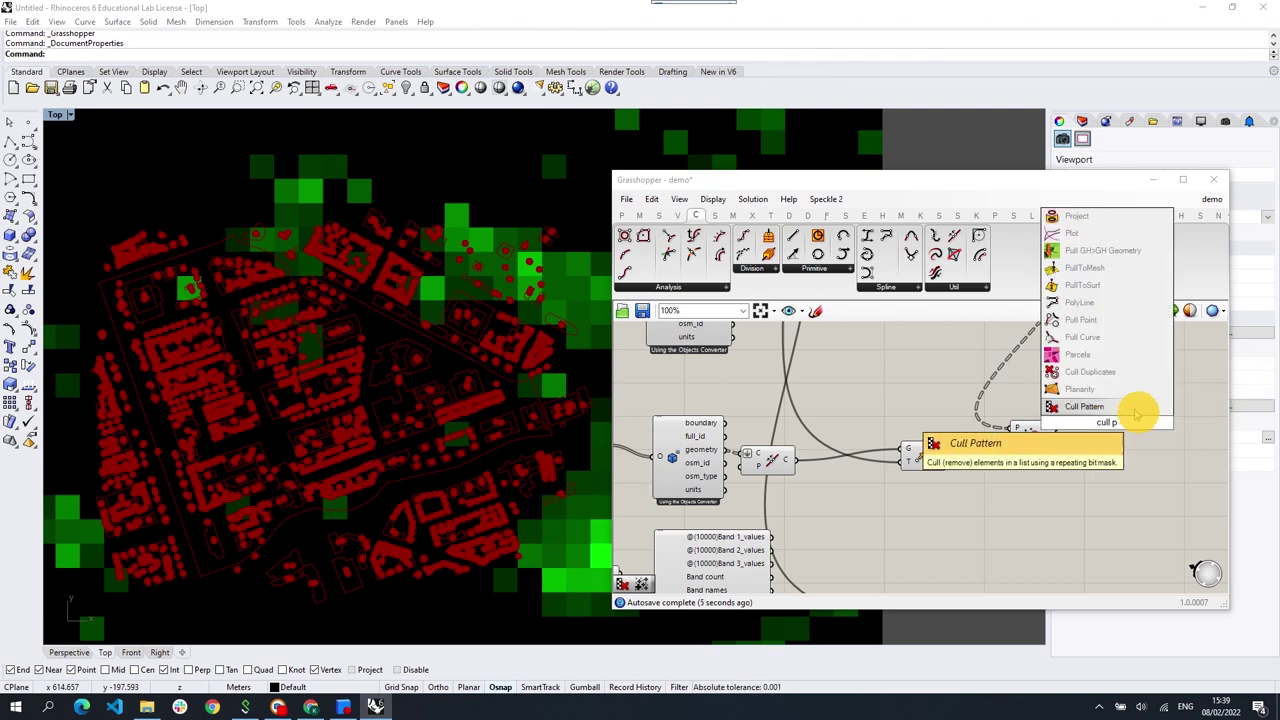
pyautogui.click(1080, 406)
pyautogui.scroll(-2, 1131, 406)
pyautogui.moveTo(1131, 406); pyautogui.dragTo(955, 442, button='right')
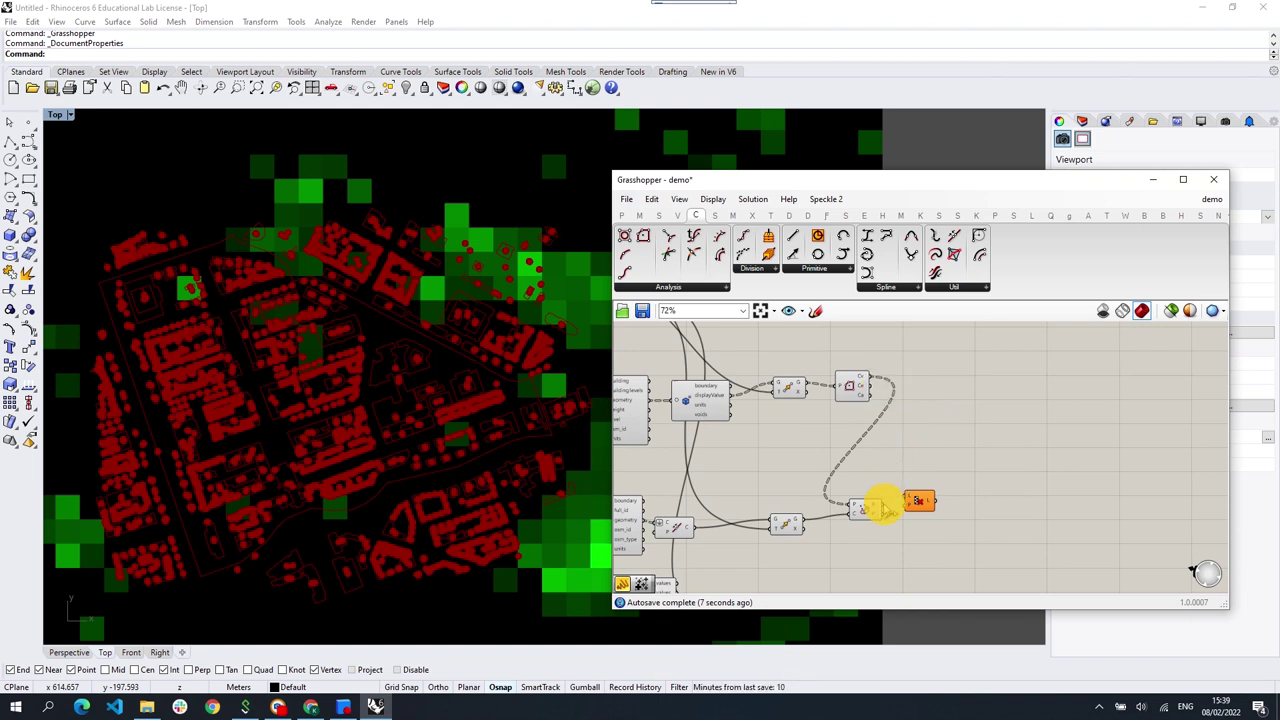
pyautogui.moveTo(884, 505)
pyautogui.mouseDown()
pyautogui.moveTo(904, 512)
pyautogui.moveTo(922, 415)
pyautogui.mouseUp()
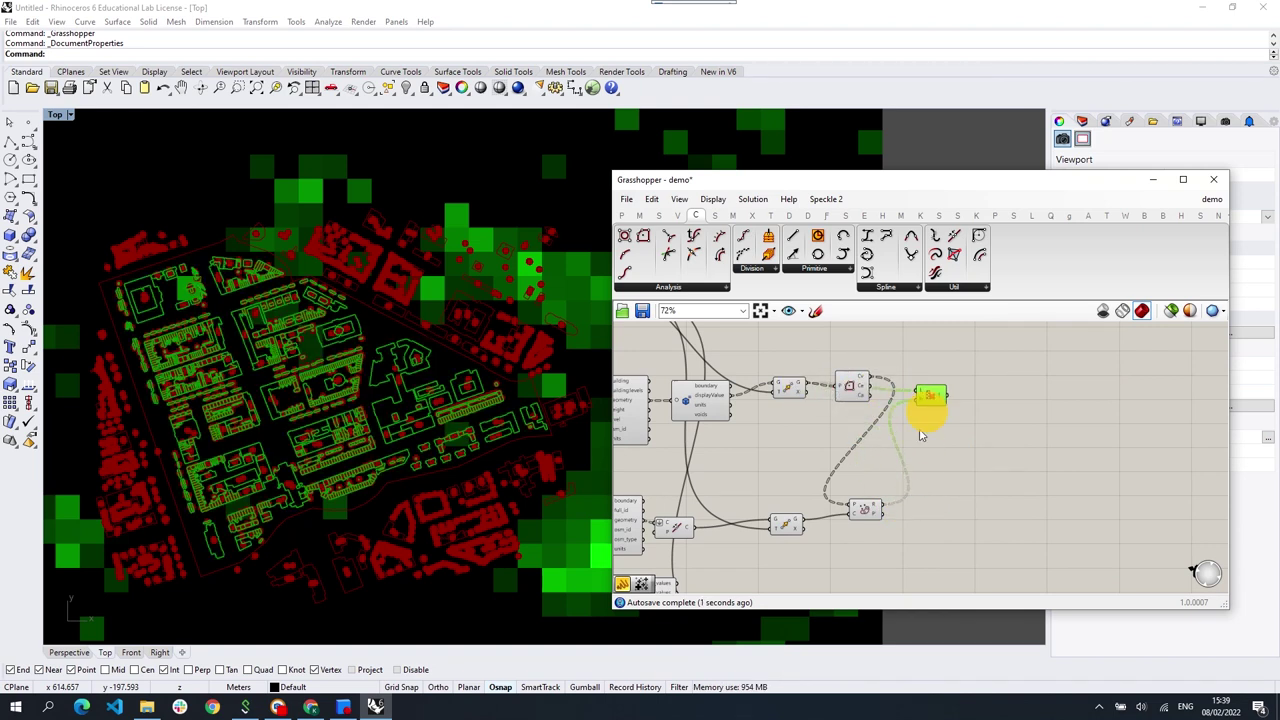
# Step: Turn off previews of the intermediate components so only the culled buildings show
pyautogui.moveTo(884, 560); pyautogui.dragTo(662, 340)
pyautogui.middleClick(745, 400)
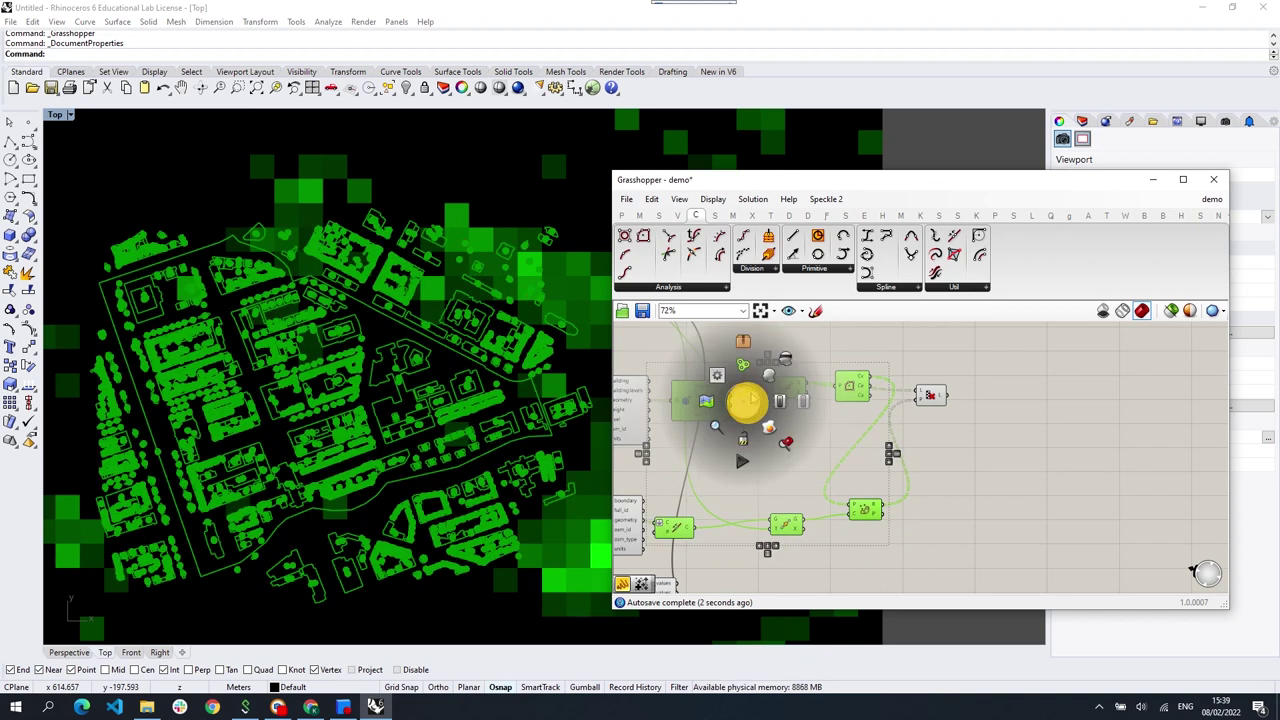
pyautogui.click(785, 362)
pyautogui.click(929, 392)
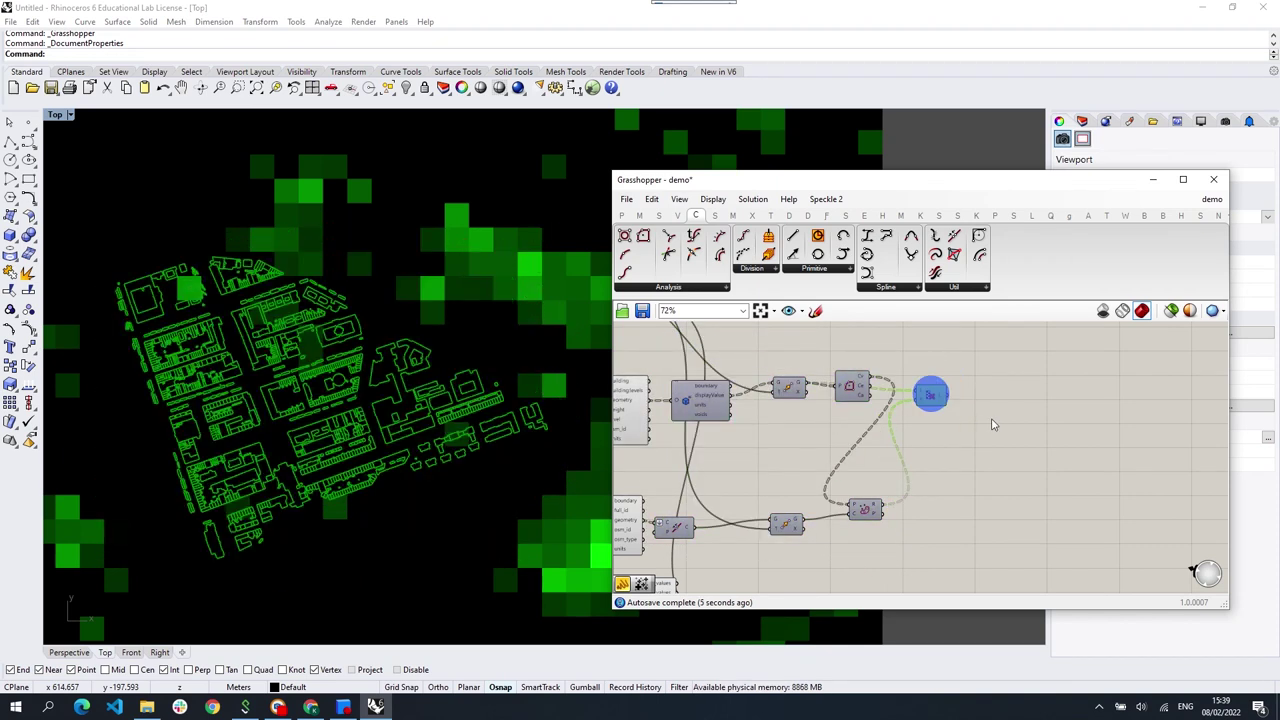
pyautogui.moveTo(851, 386); pyautogui.dragTo(848, 398)
pyautogui.click(923, 391)
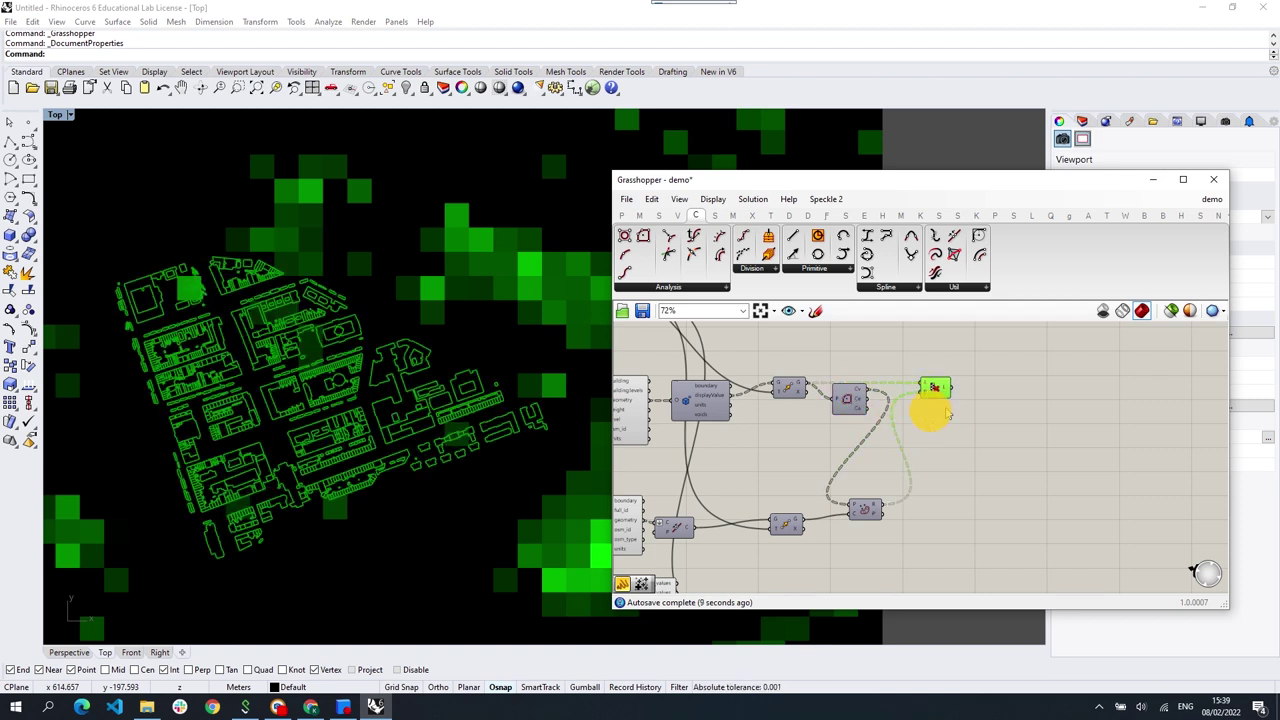
pyautogui.click(975, 422)
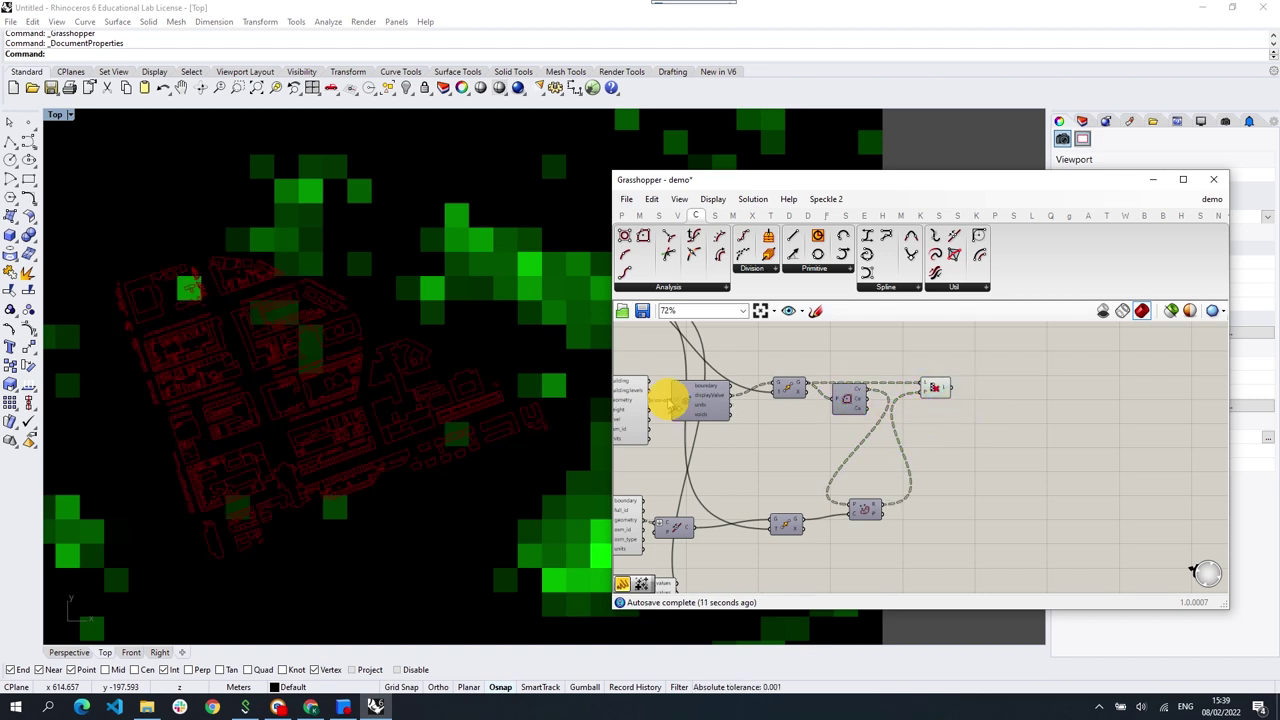
# Step: Widen the Grasshopper window and tidy the canvas around the building converter
pyautogui.moveTo(689, 397); pyautogui.dragTo(734, 397, button='right')
pyautogui.scroll(2, 678, 400)
pyautogui.scroll(2, 676, 401)
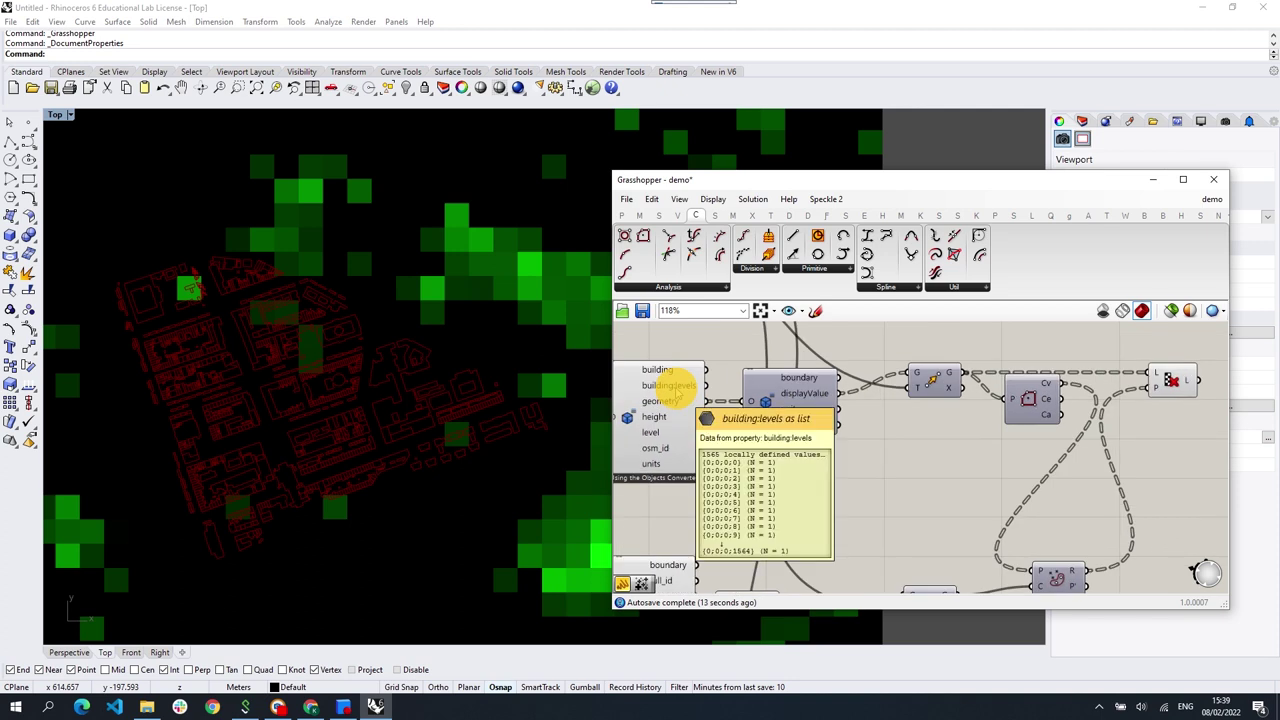
pyautogui.moveTo(612, 435); pyautogui.dragTo(478, 437)
pyautogui.moveTo(663, 437); pyautogui.dragTo(710, 445, button='right')
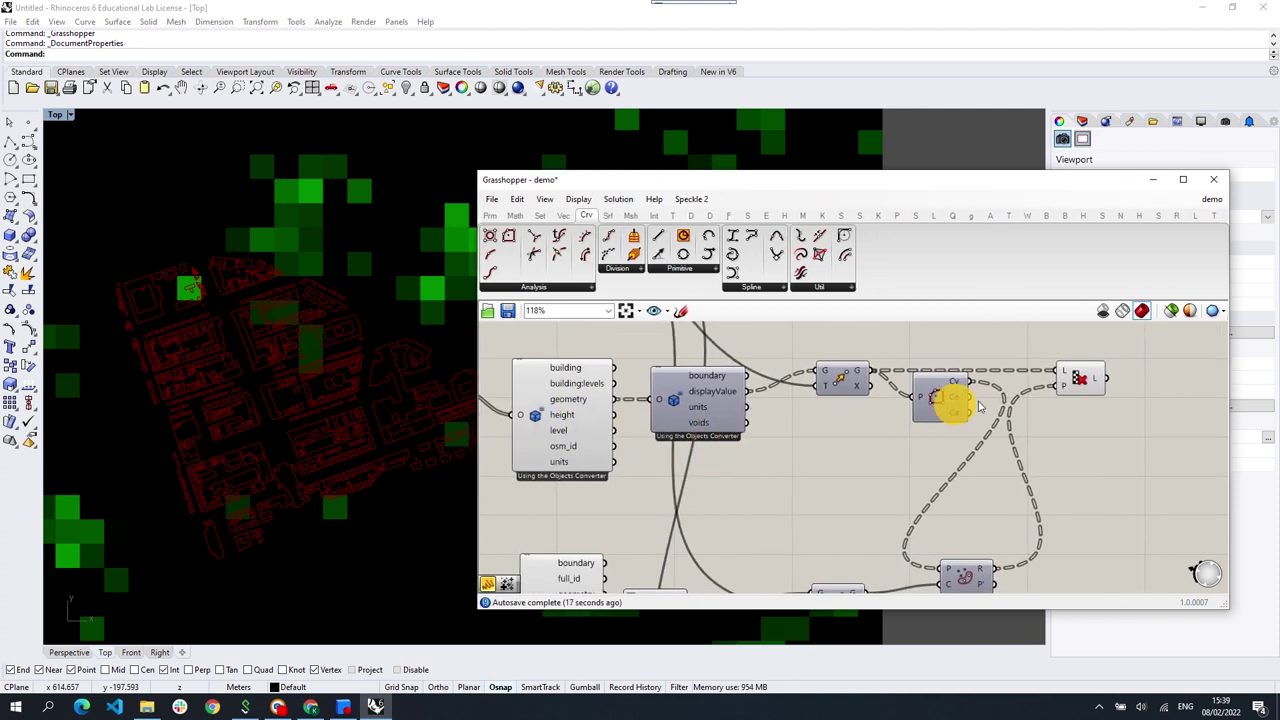
pyautogui.moveTo(938, 398); pyautogui.dragTo(920, 402)
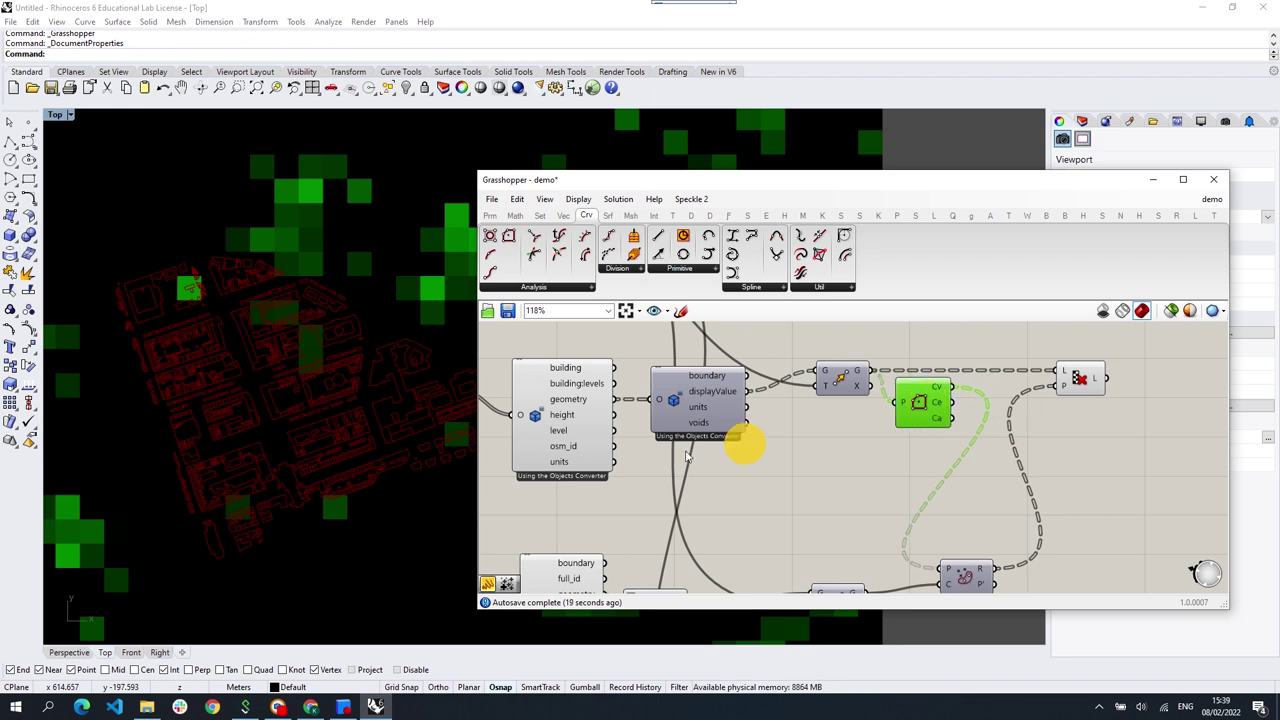
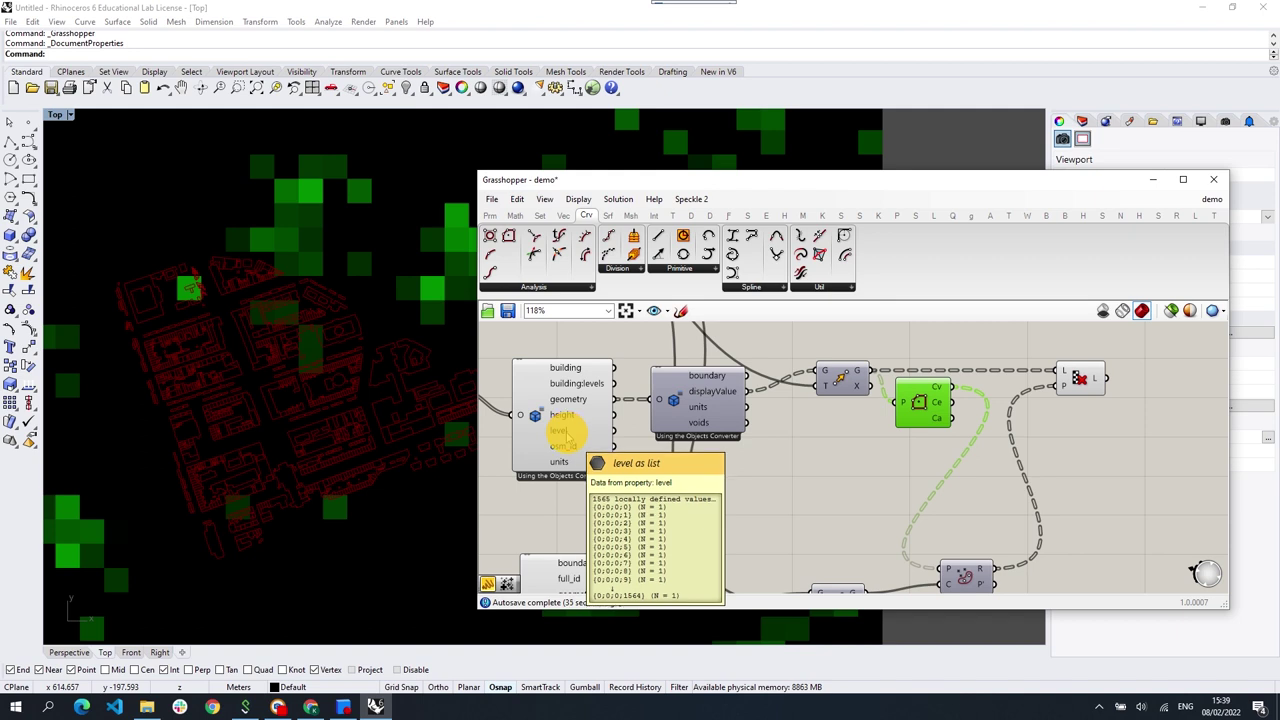
# Step: Try a Larger Than component wired from level, then undo it
pyautogui.scroll(4, 318, 503)
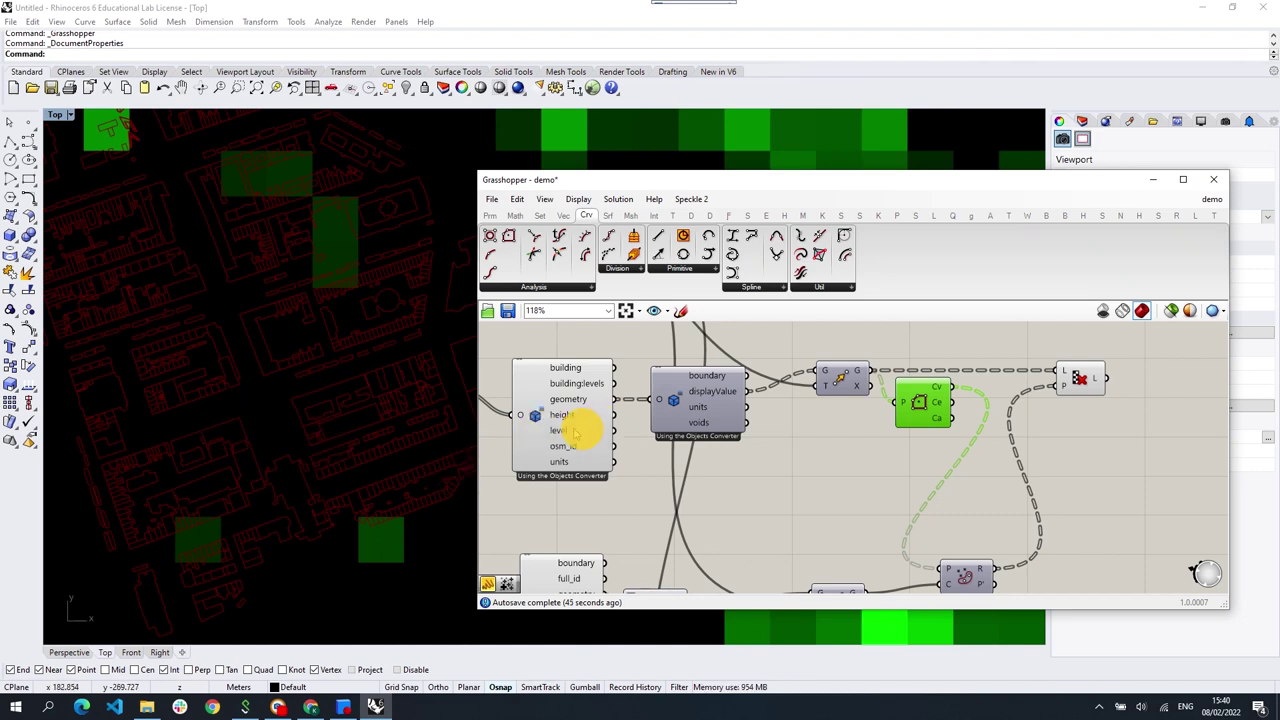
pyautogui.doubleClick(865, 476)
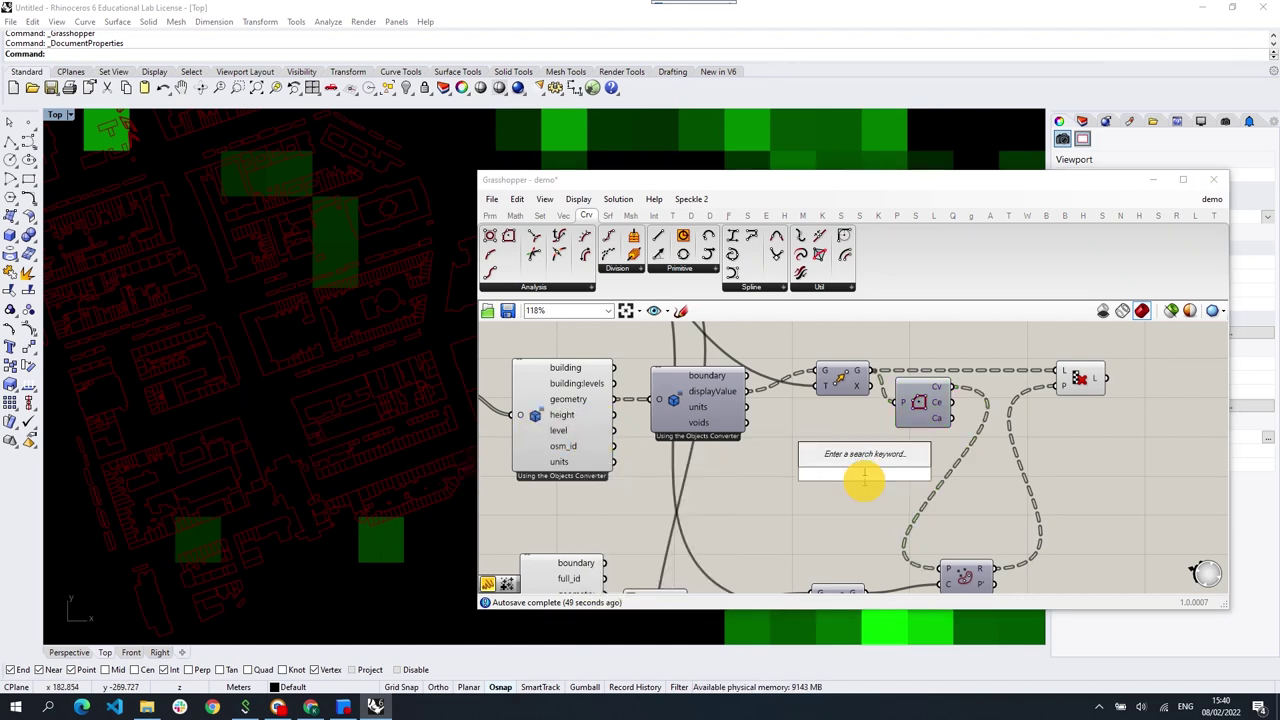
pyautogui.write('<')
pyautogui.press('BackSpace')
pyautogui.write('>')
pyautogui.press('Return')
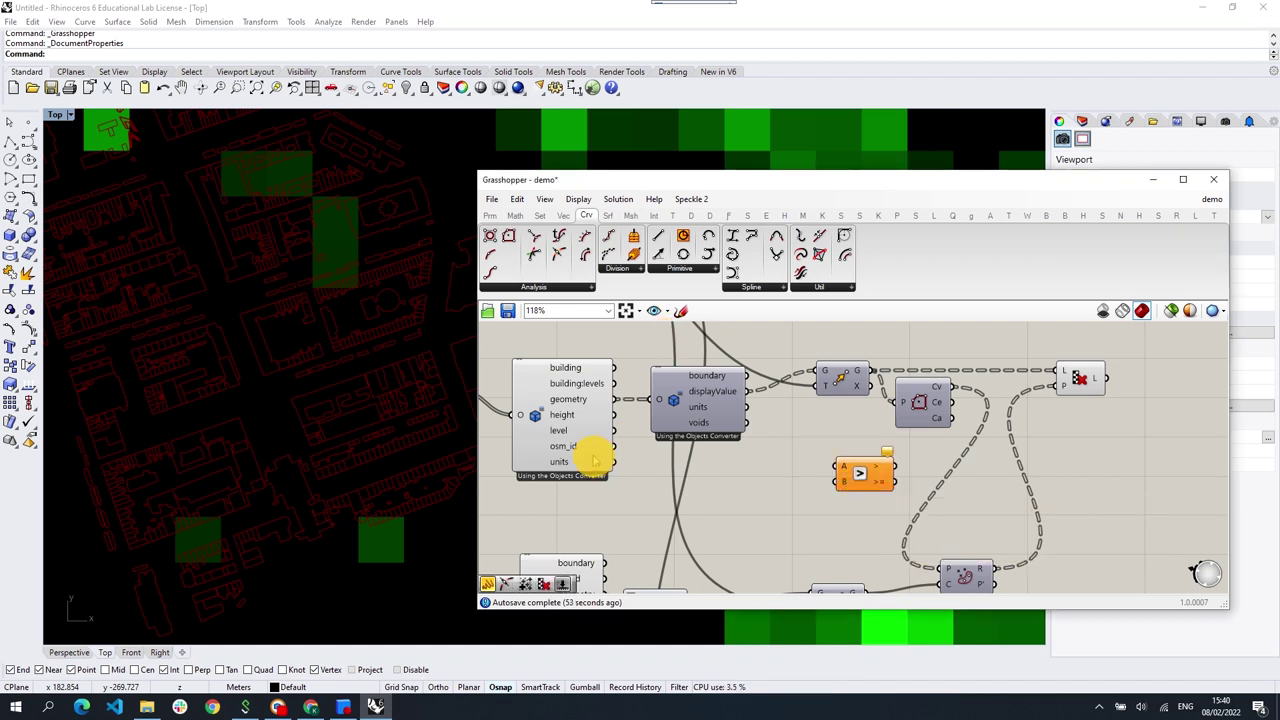
pyautogui.moveTo(614, 430); pyautogui.dragTo(842, 467)
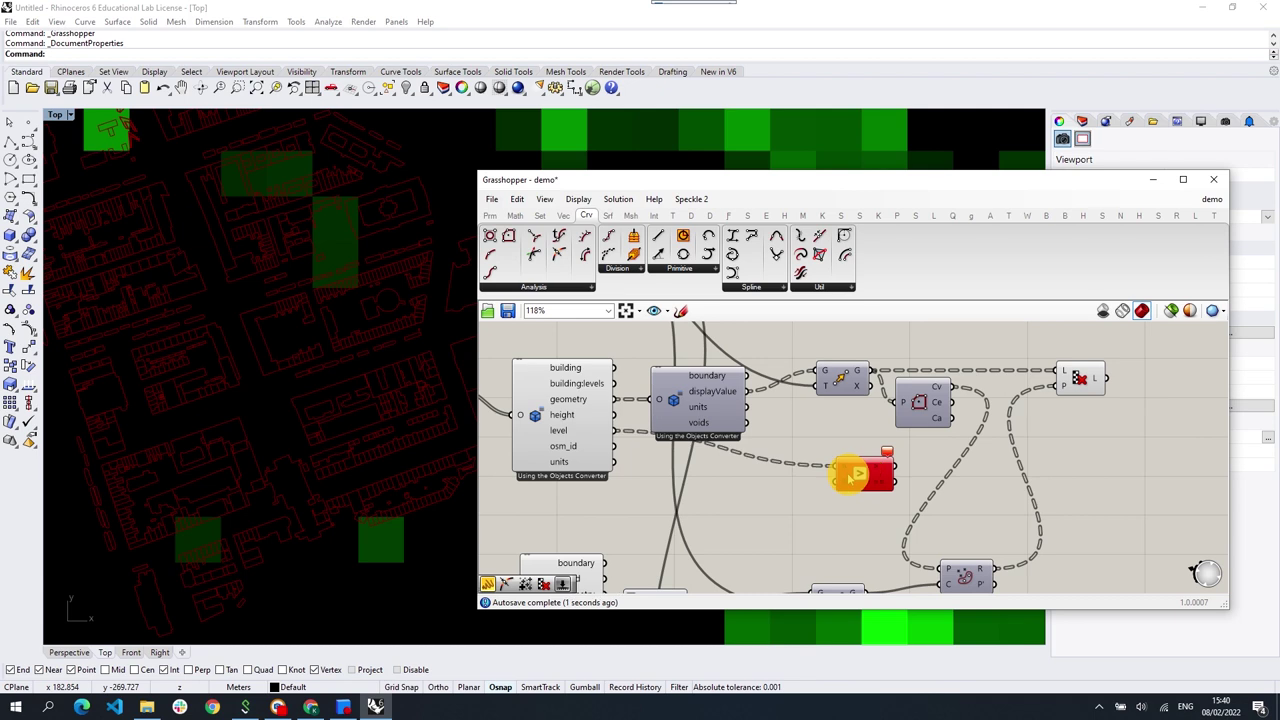
pyautogui.moveTo(850, 472); pyautogui.dragTo(952, 500)
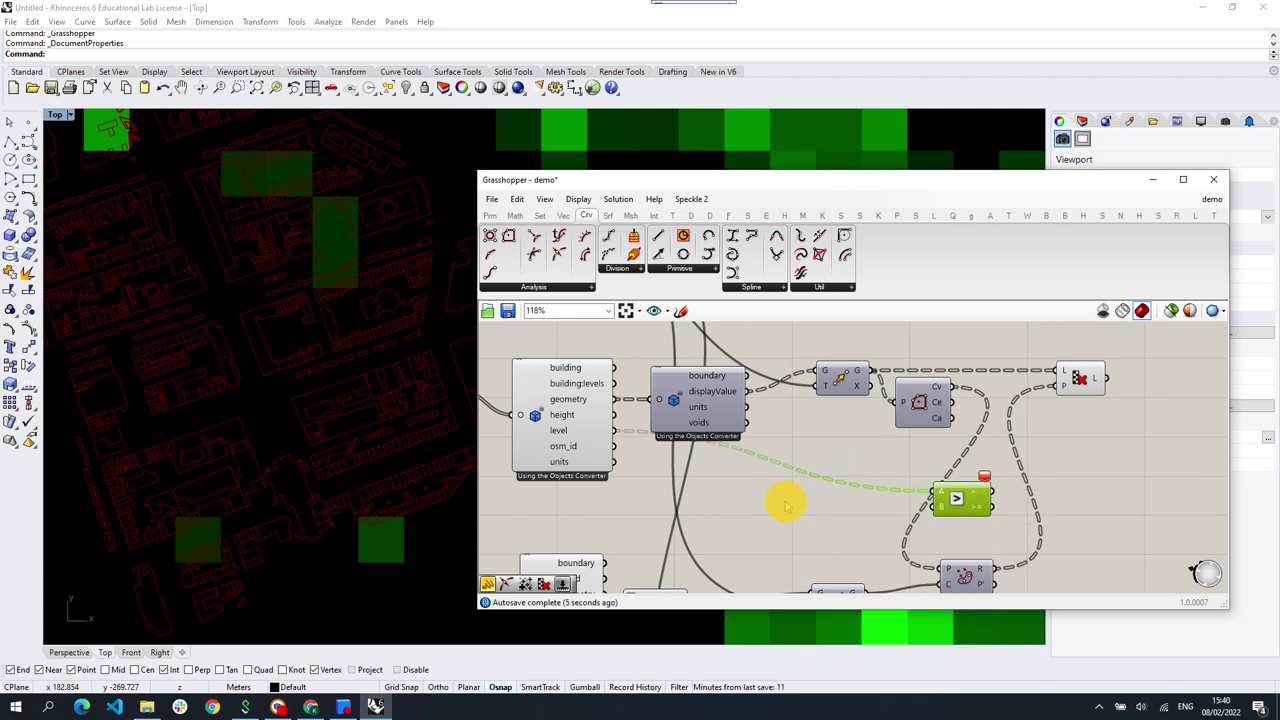
pyautogui.hotkey('ctrl', 'z')
pyautogui.hotkey('ctrl', 'z')
pyautogui.hotkey('ctrl', 'z')
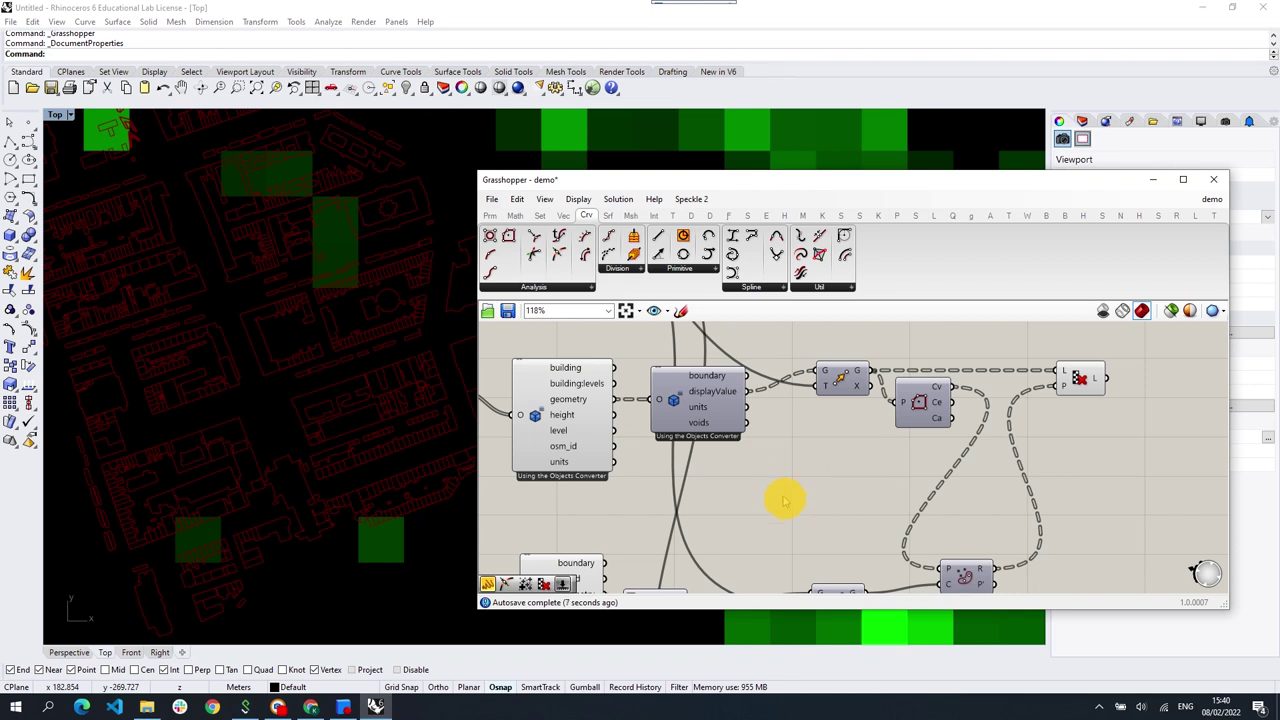
# Step: Add an Integer component and feed the level output into it
pyautogui.doubleClick(771, 491)
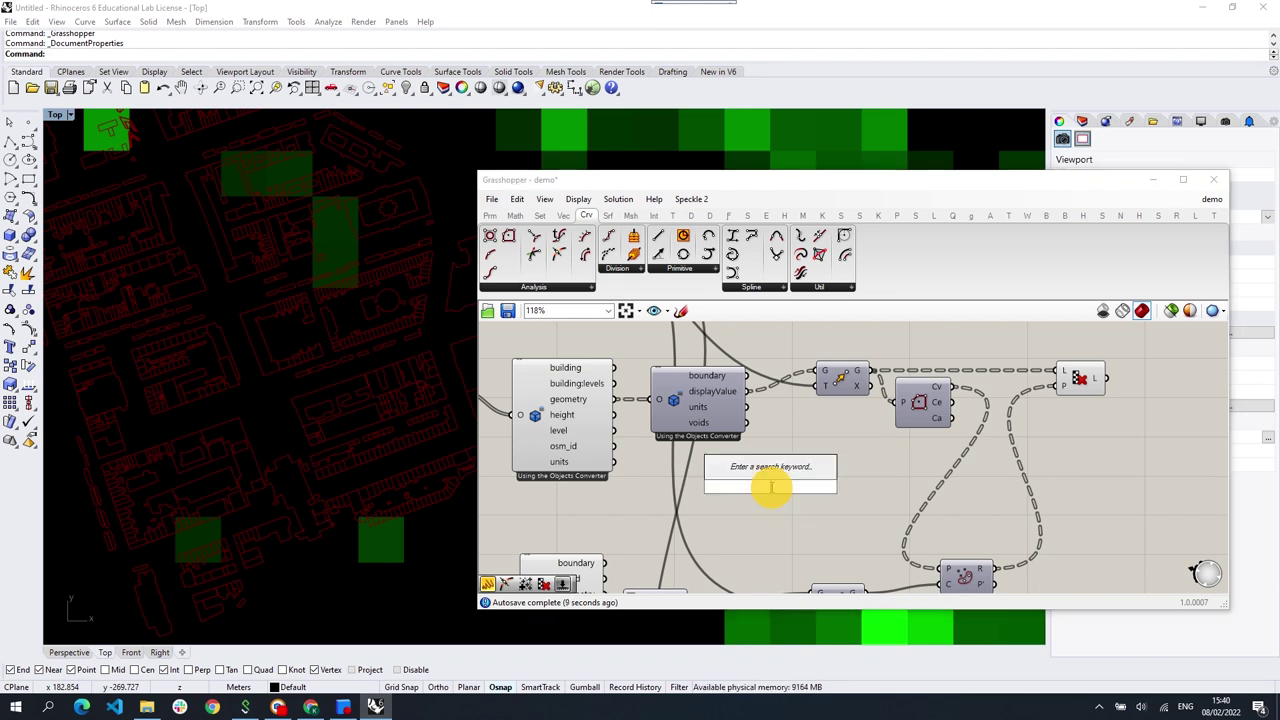
pyautogui.write('int')
pyautogui.click(782, 471)
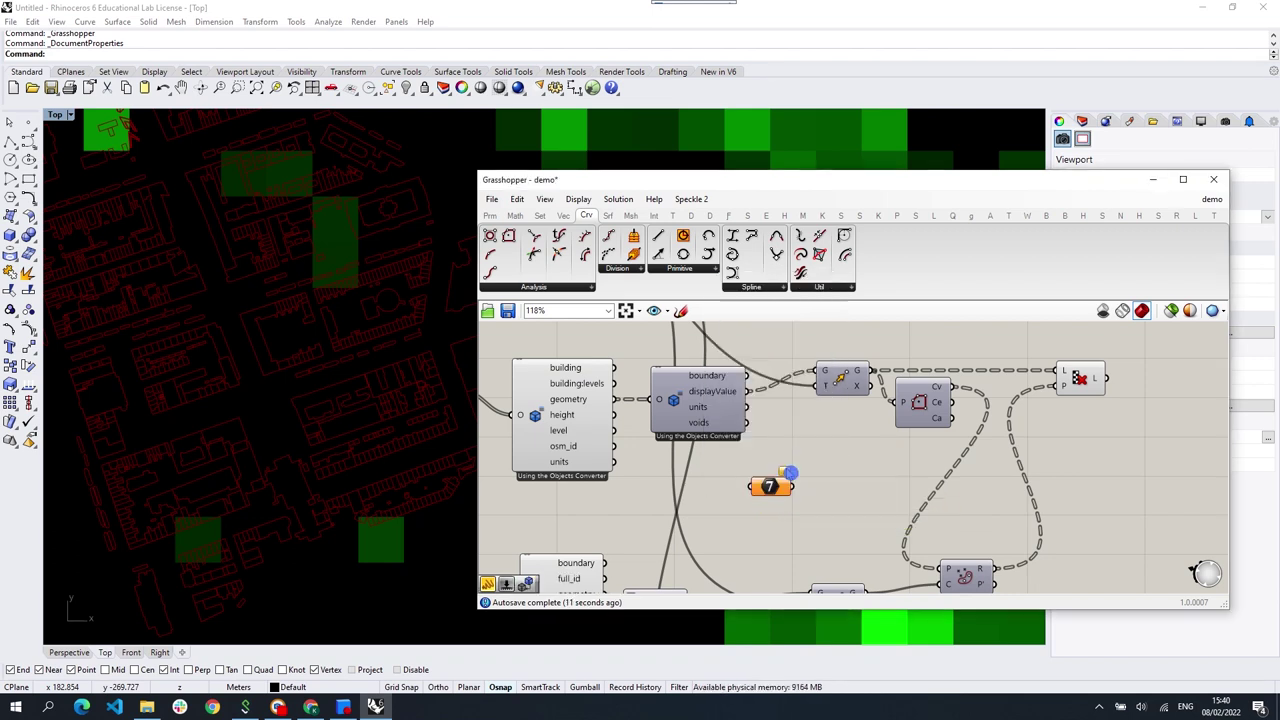
pyautogui.moveTo(614, 431); pyautogui.dragTo(752, 487)
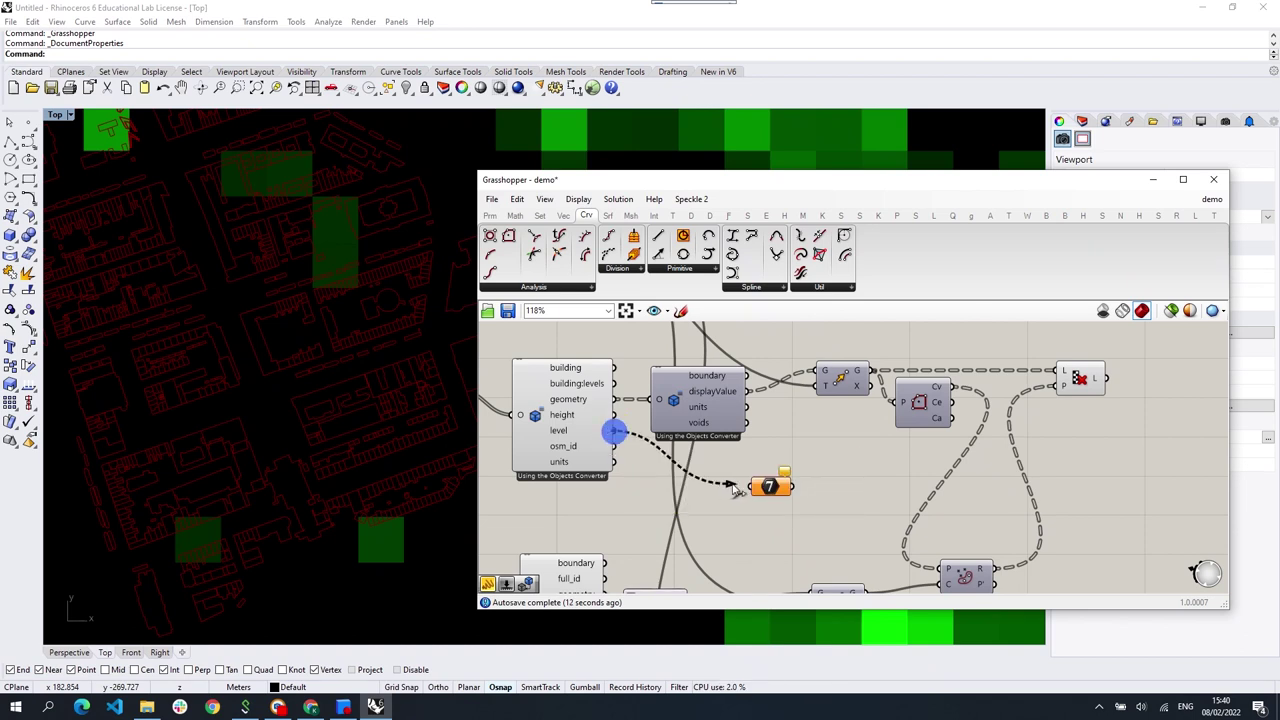
# Step: Place a Larger Than component and feed the integer levels into input A
pyautogui.doubleClick(860, 497)
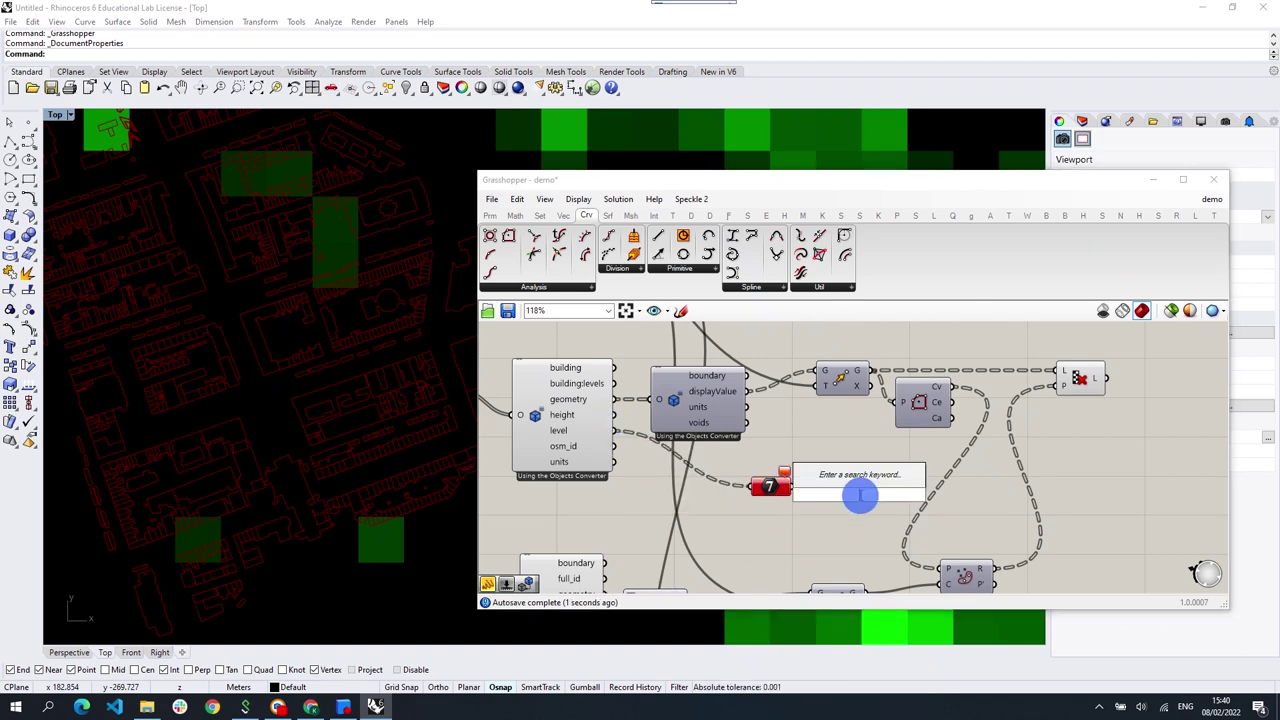
pyautogui.write('<')
pyautogui.press('BackSpace')
pyautogui.write('>')
pyautogui.press('Return')
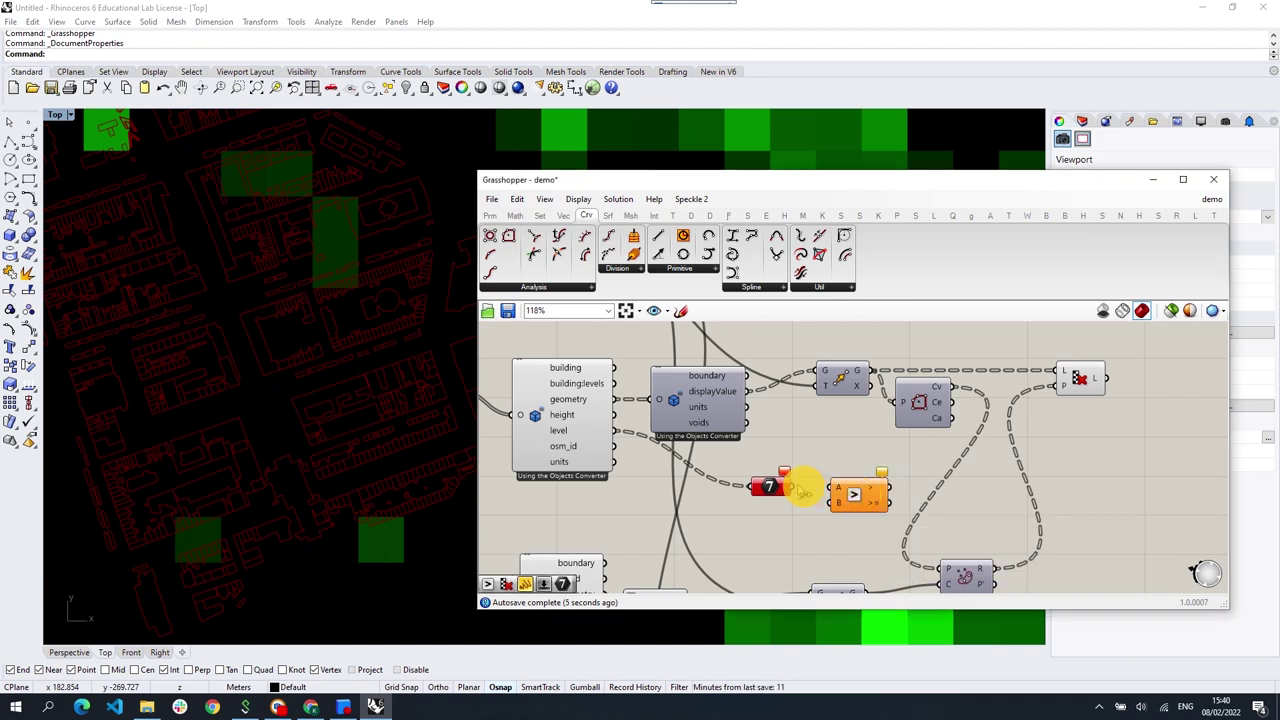
pyautogui.moveTo(790, 486); pyautogui.dragTo(830, 492)
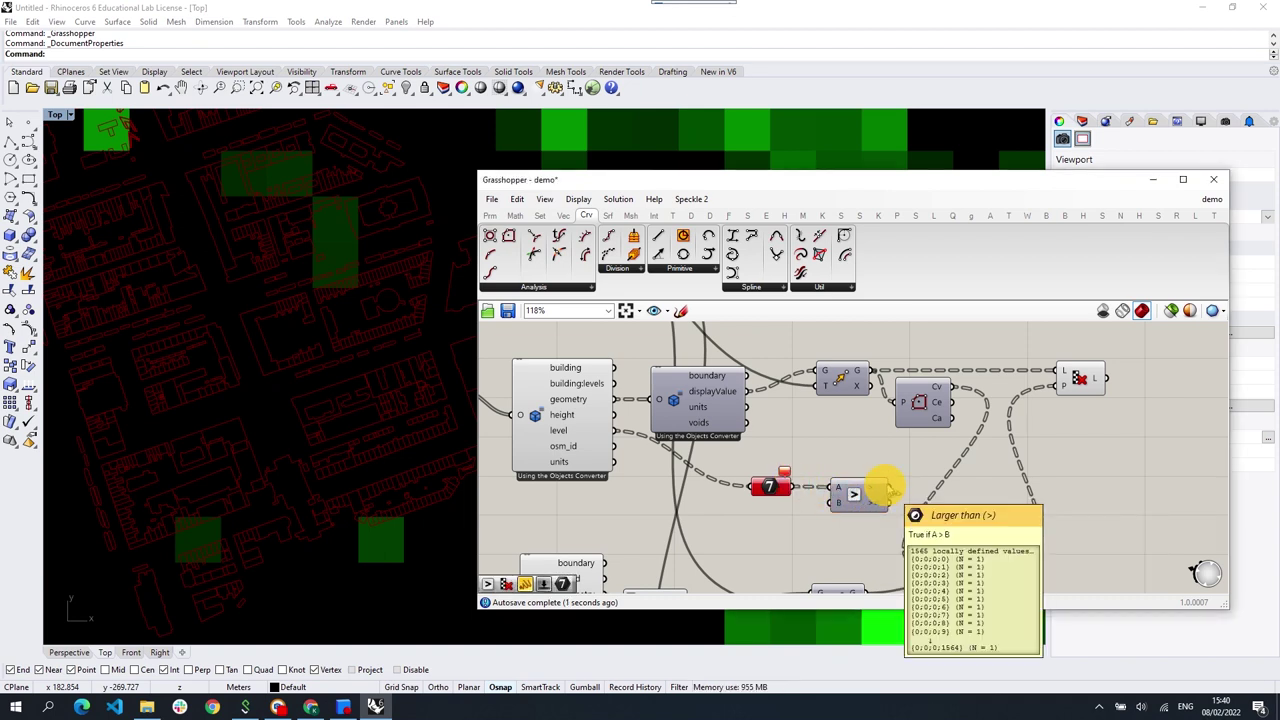
# Step: Add Cull Pattern and Null Item components, moving Null Item and comparison down-left
pyautogui.doubleClick(970, 500)
pyautogui.write('cull')
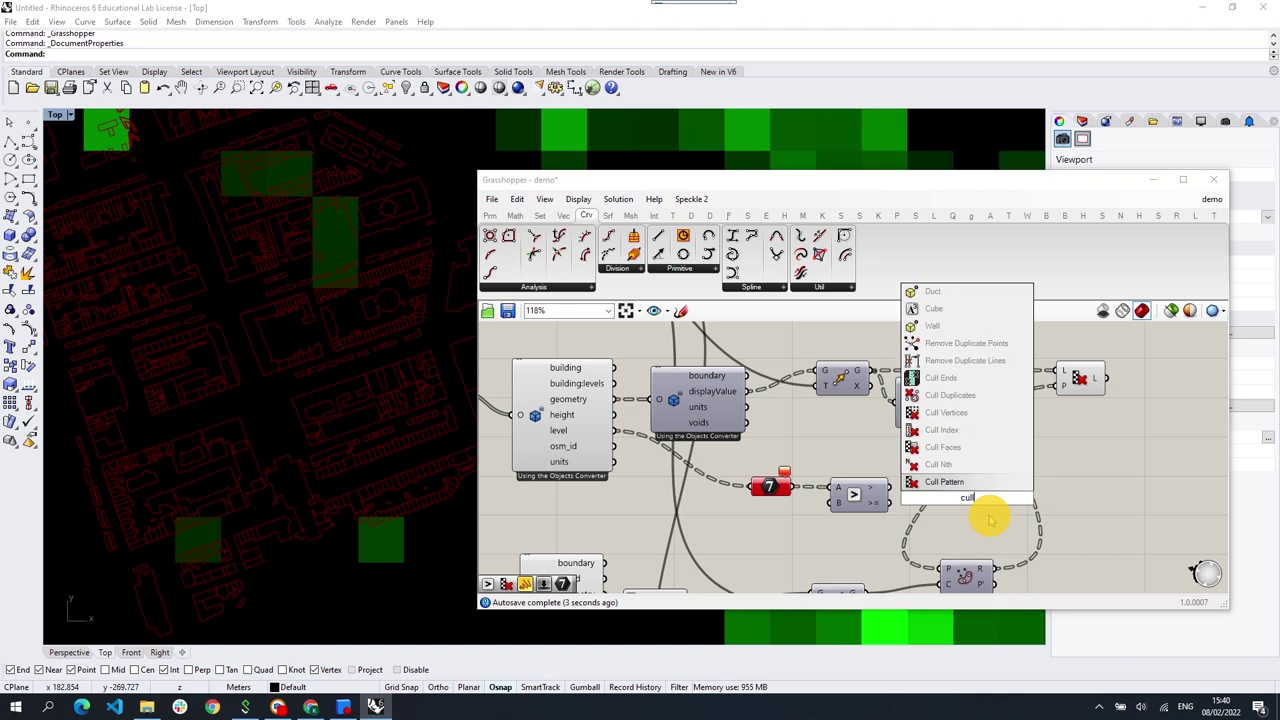
pyautogui.click(930, 481)
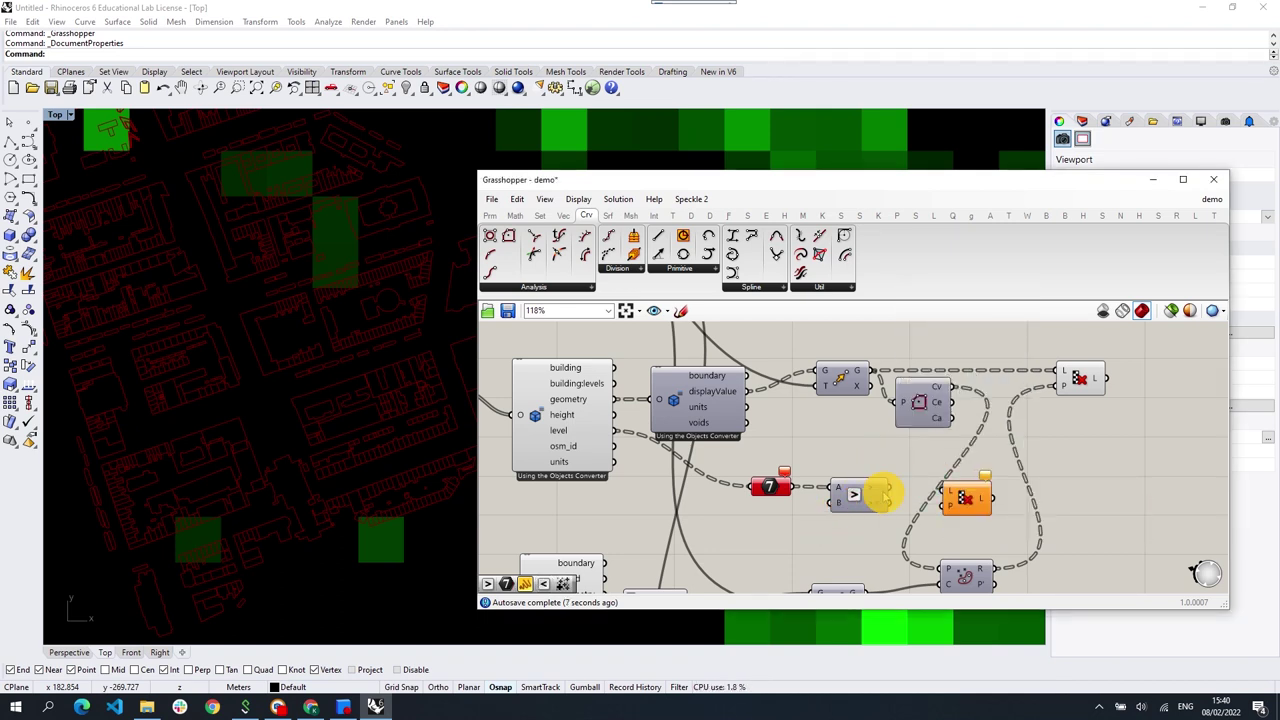
pyautogui.doubleClick(848, 462)
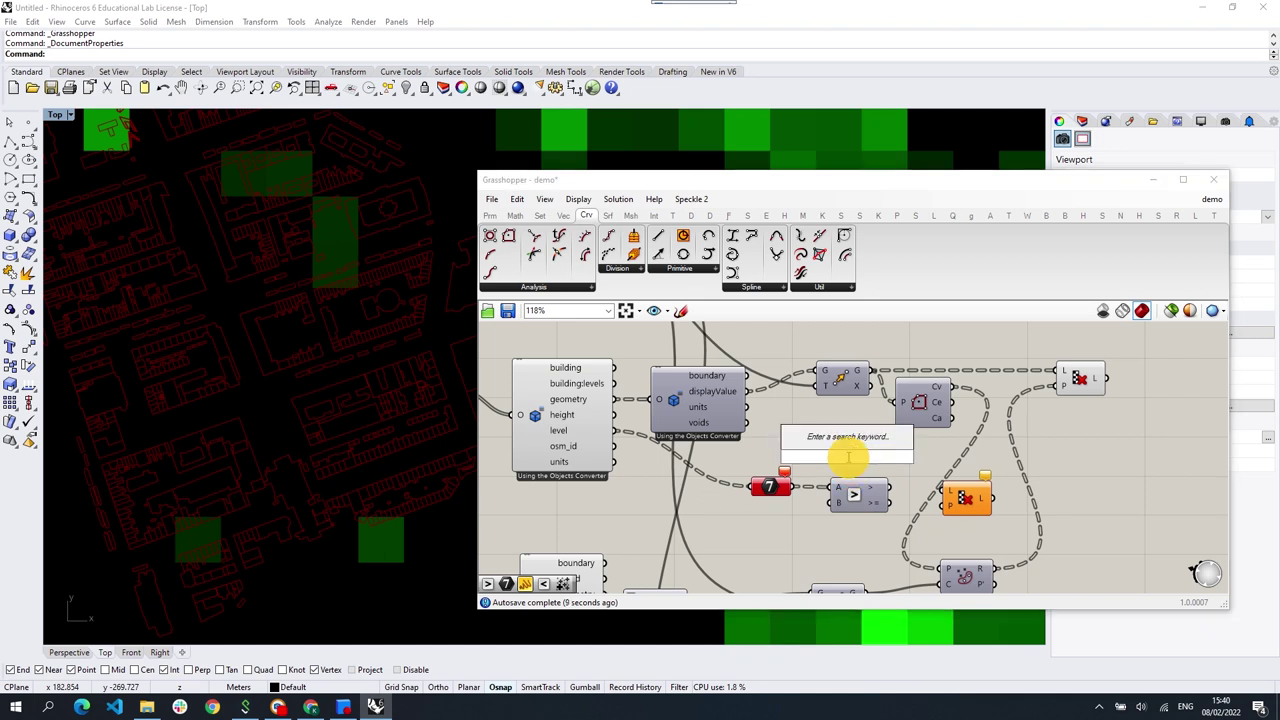
pyautogui.write('null')
pyautogui.click(820, 440)
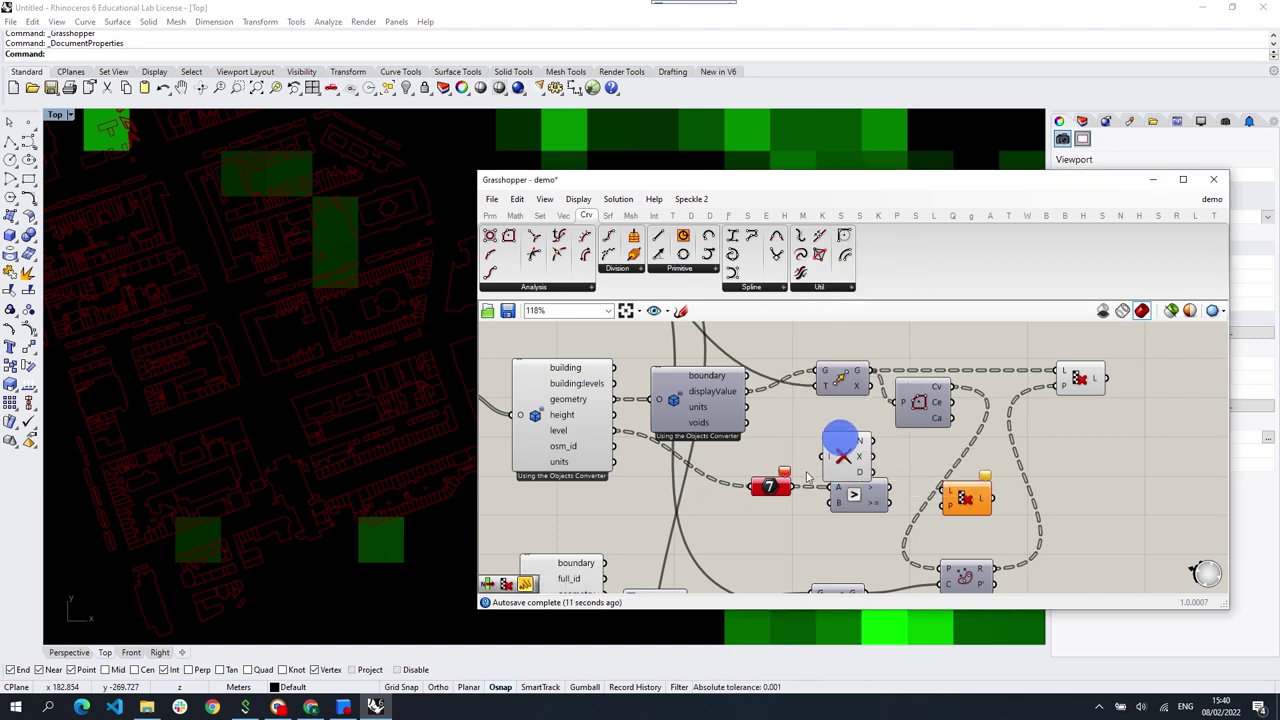
pyautogui.moveTo(729, 483); pyautogui.dragTo(625, 447)
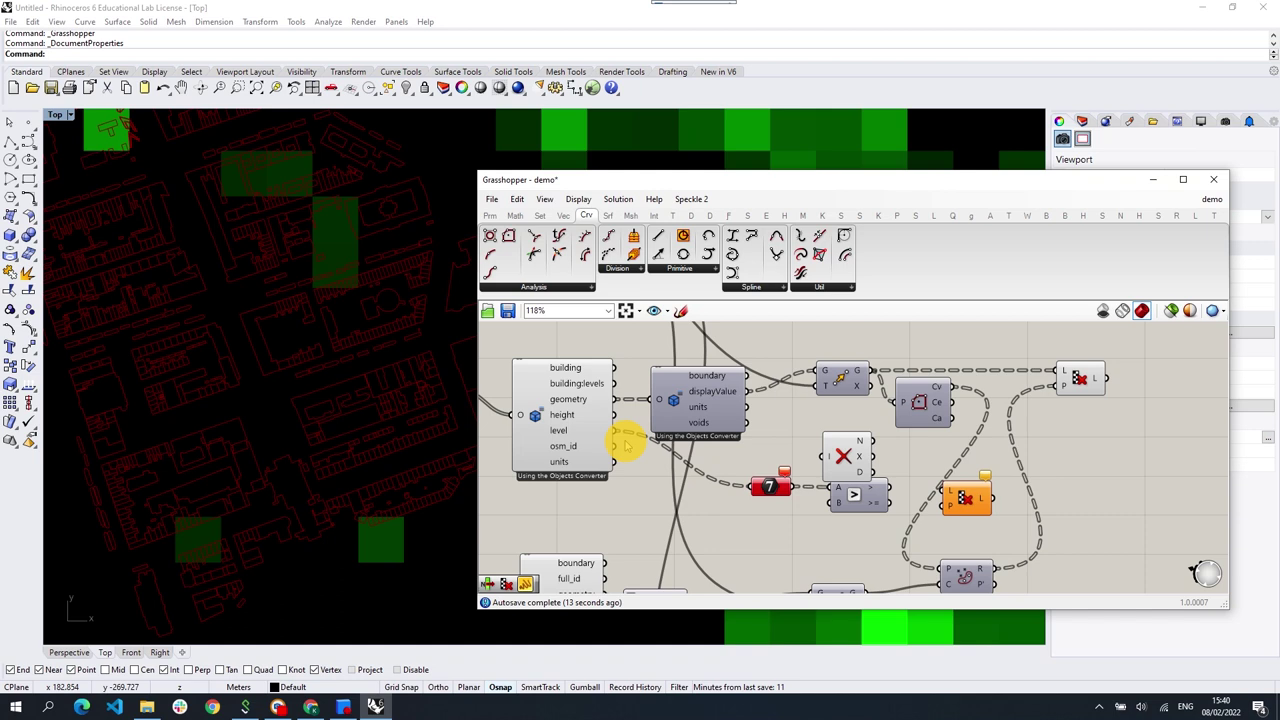
pyautogui.moveTo(845, 458)
pyautogui.mouseDown()
pyautogui.moveTo(862, 451)
pyautogui.moveTo(886, 530)
pyautogui.mouseUp()
pyautogui.moveTo(881, 443); pyautogui.dragTo(866, 478)
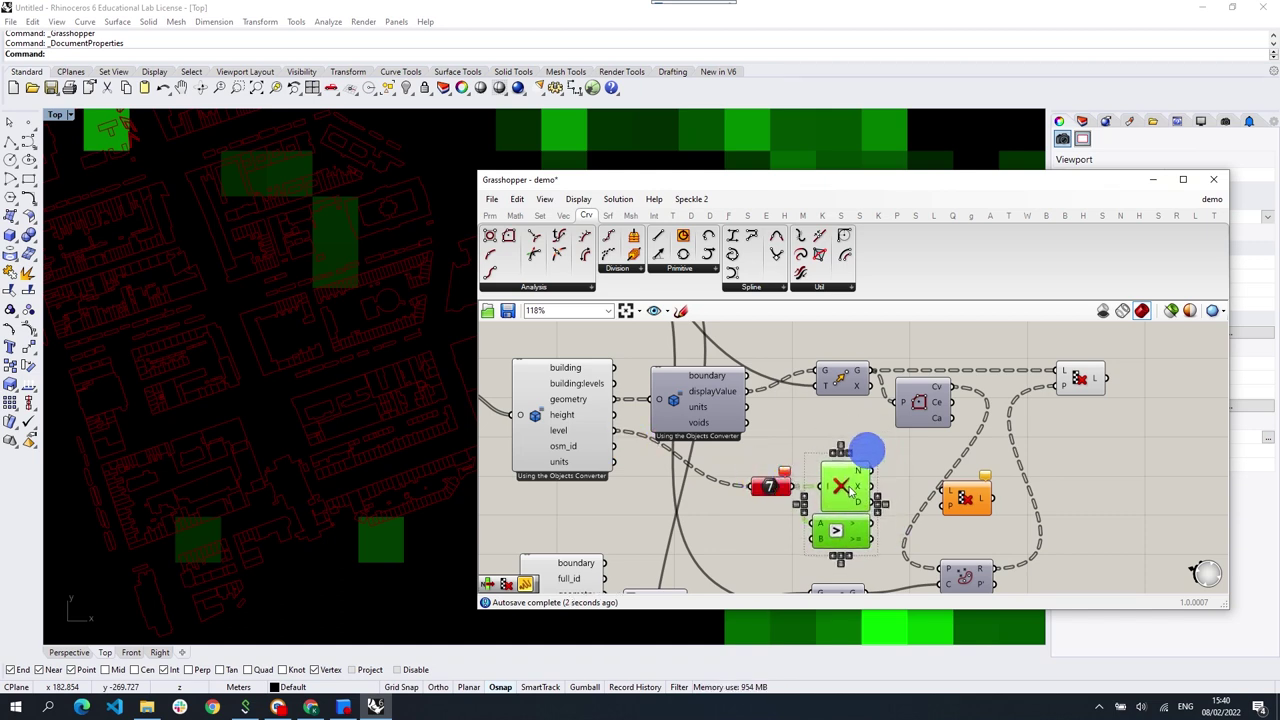
pyautogui.click(918, 472)
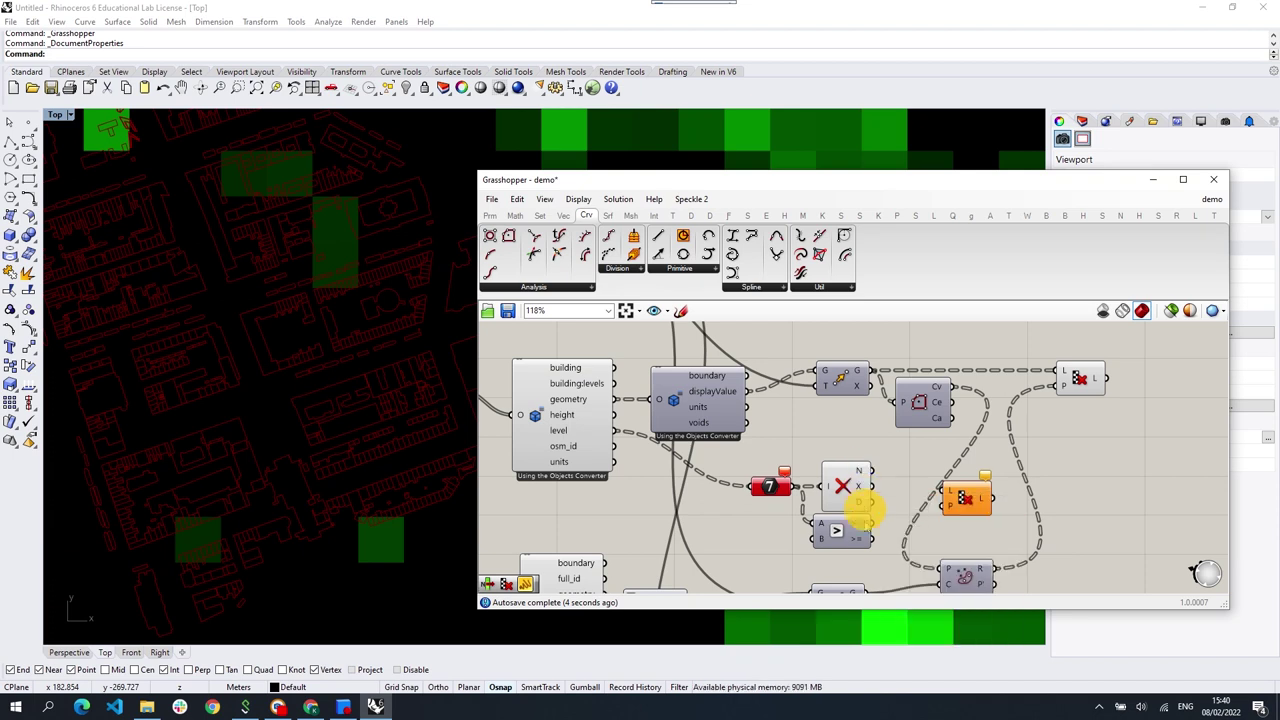
# Step: Add a component from search and wire the levels into the Cull Pattern component
pyautogui.doubleClick(910, 485)
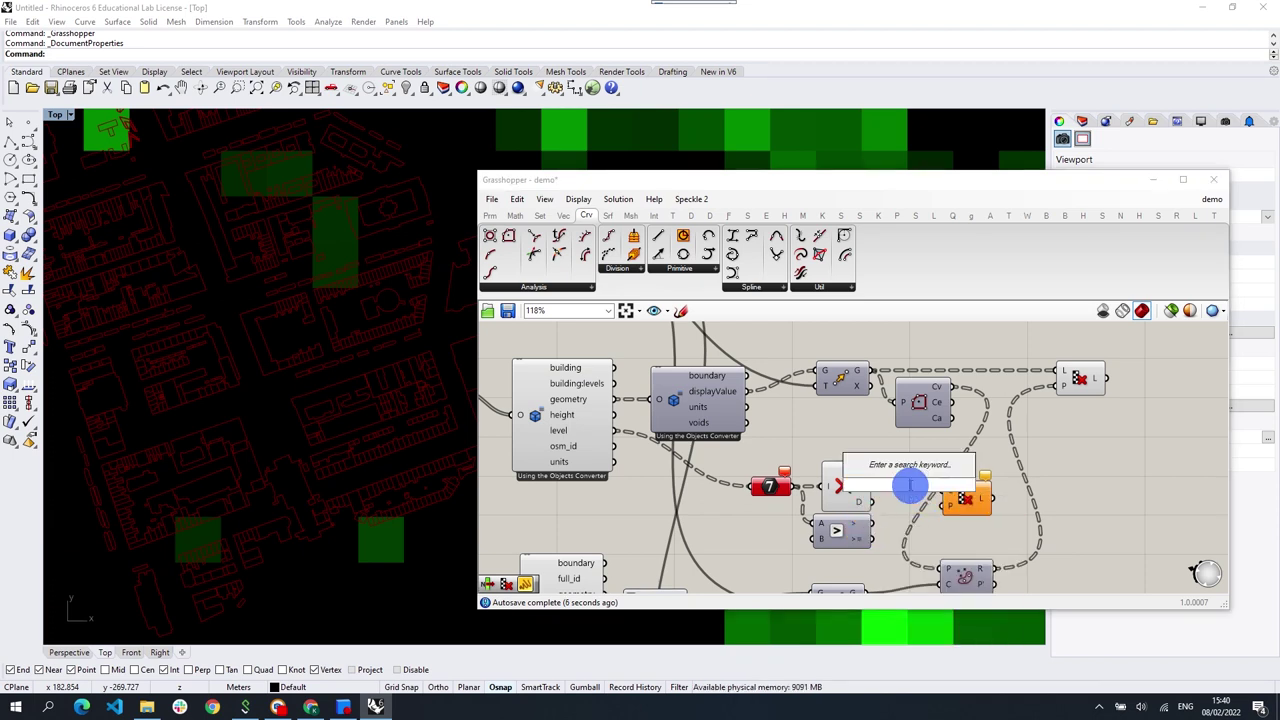
pyautogui.write('mass')
pyautogui.press('Return')
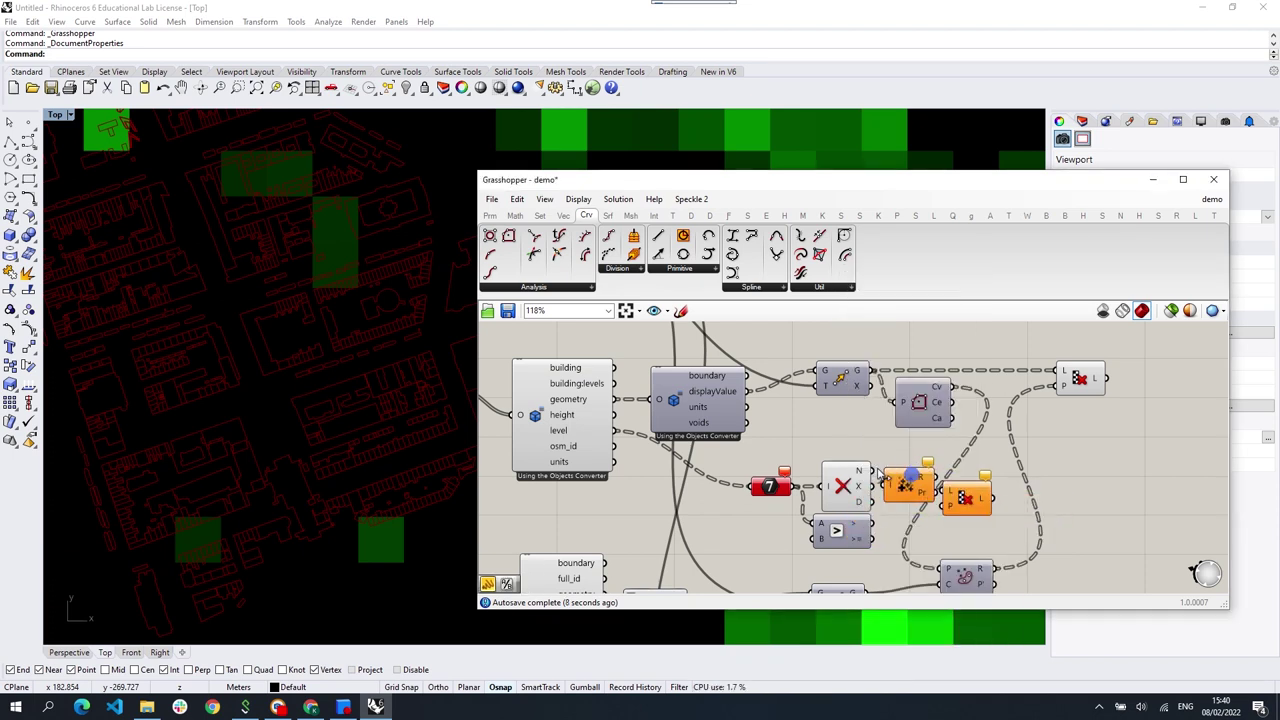
pyautogui.moveTo(905, 485)
pyautogui.mouseDown()
pyautogui.moveTo(912, 510)
pyautogui.moveTo(1095, 495)
pyautogui.mouseUp()
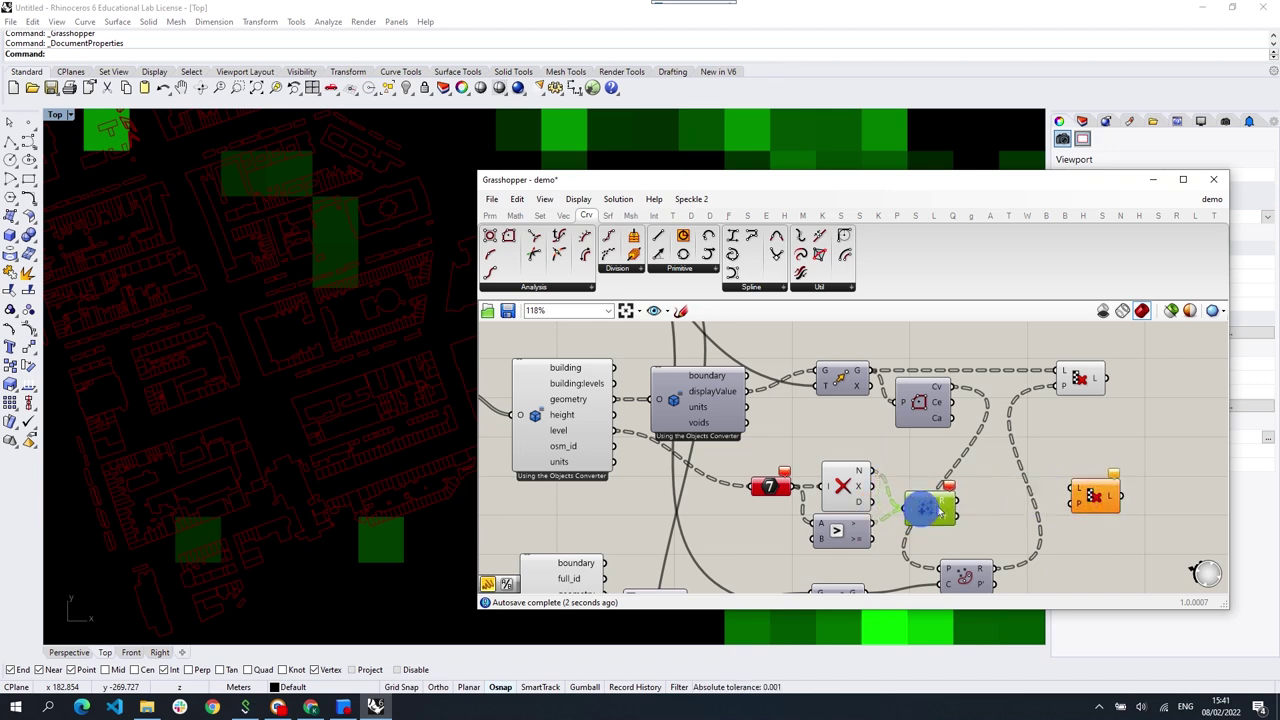
pyautogui.moveTo(914, 509); pyautogui.dragTo(937, 509)
pyautogui.moveTo(1097, 495); pyautogui.dragTo(1009, 502)
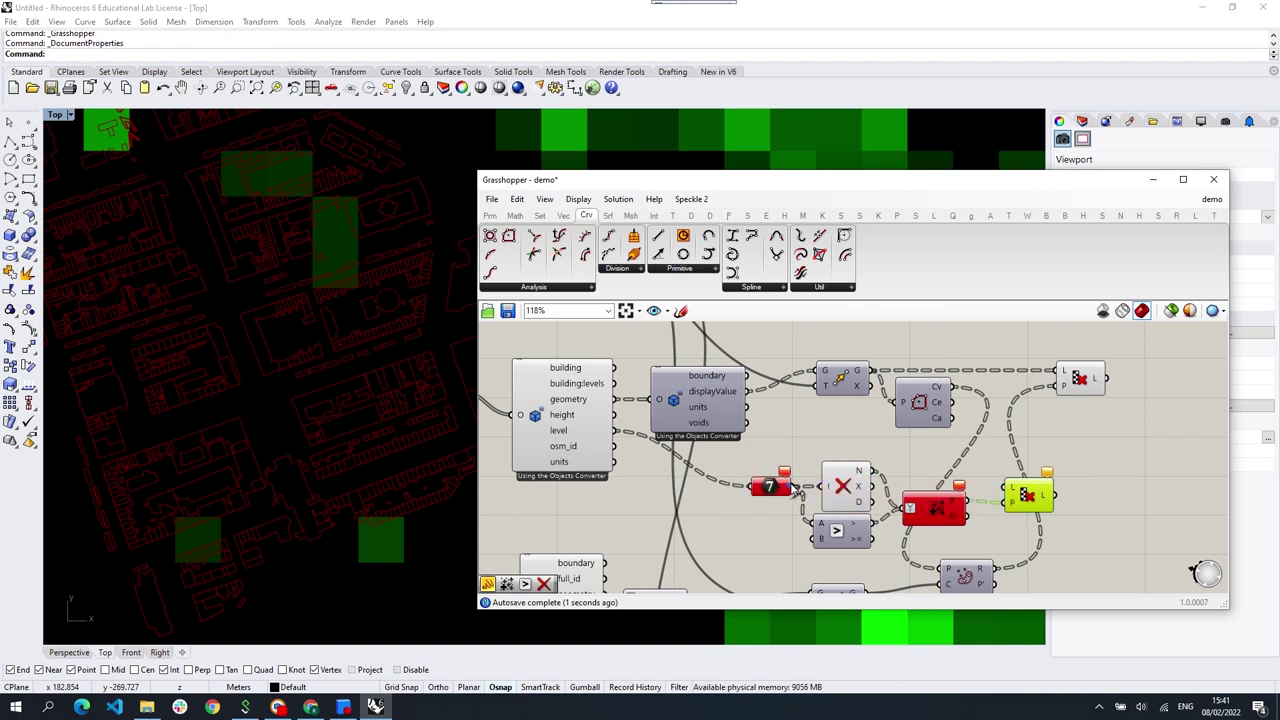
pyautogui.moveTo(790, 486)
pyautogui.mouseDown()
pyautogui.moveTo(1008, 488)
pyautogui.moveTo(1062, 442)
pyautogui.mouseUp()
# Step: Reposition the integer 7 and Cull Pattern components, then select the underground-filtering components
pyautogui.moveTo(771, 486); pyautogui.dragTo(750, 473)
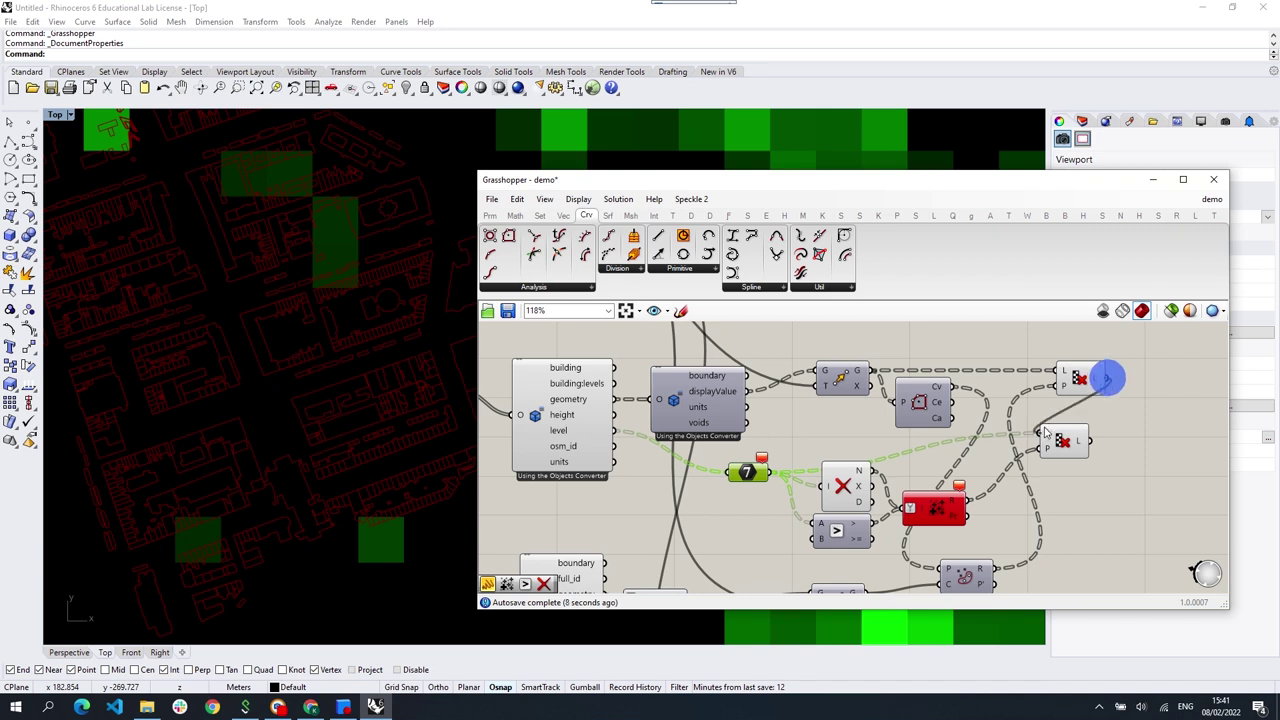
pyautogui.moveTo(1060, 442); pyautogui.dragTo(1165, 404)
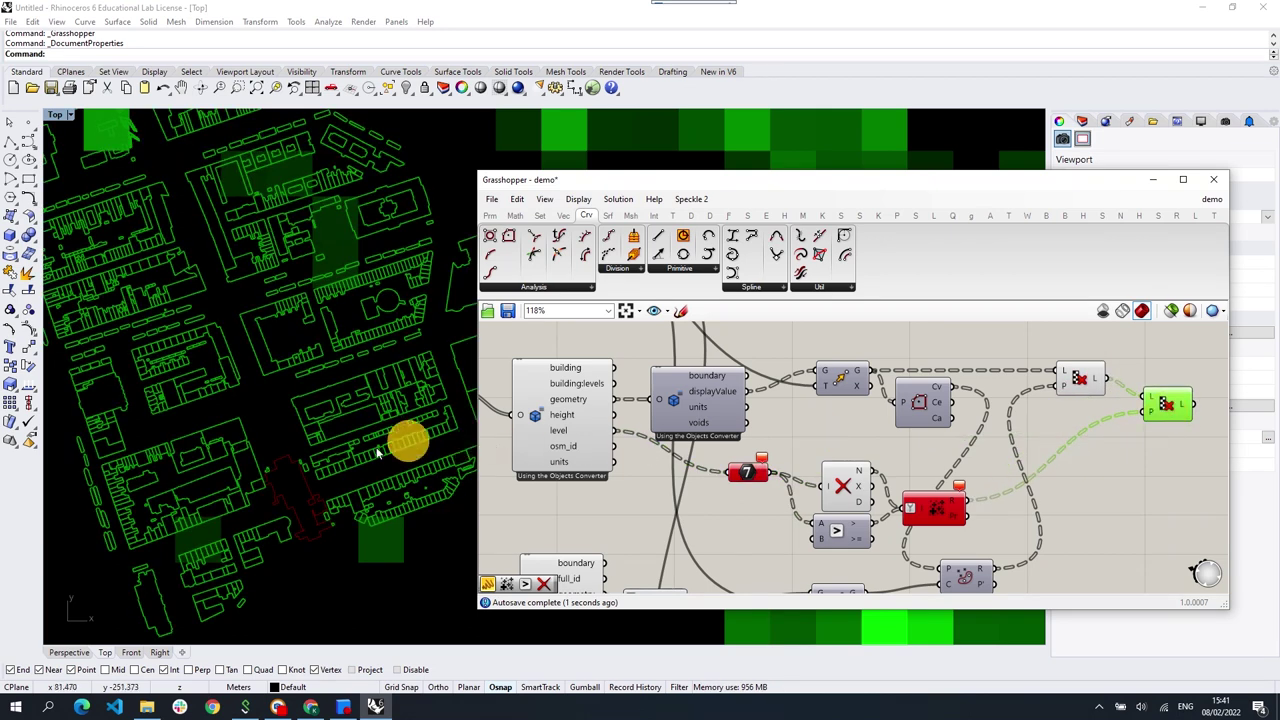
pyautogui.scroll(-4, 314, 486)
pyautogui.moveTo(1165, 404); pyautogui.dragTo(1172, 396)
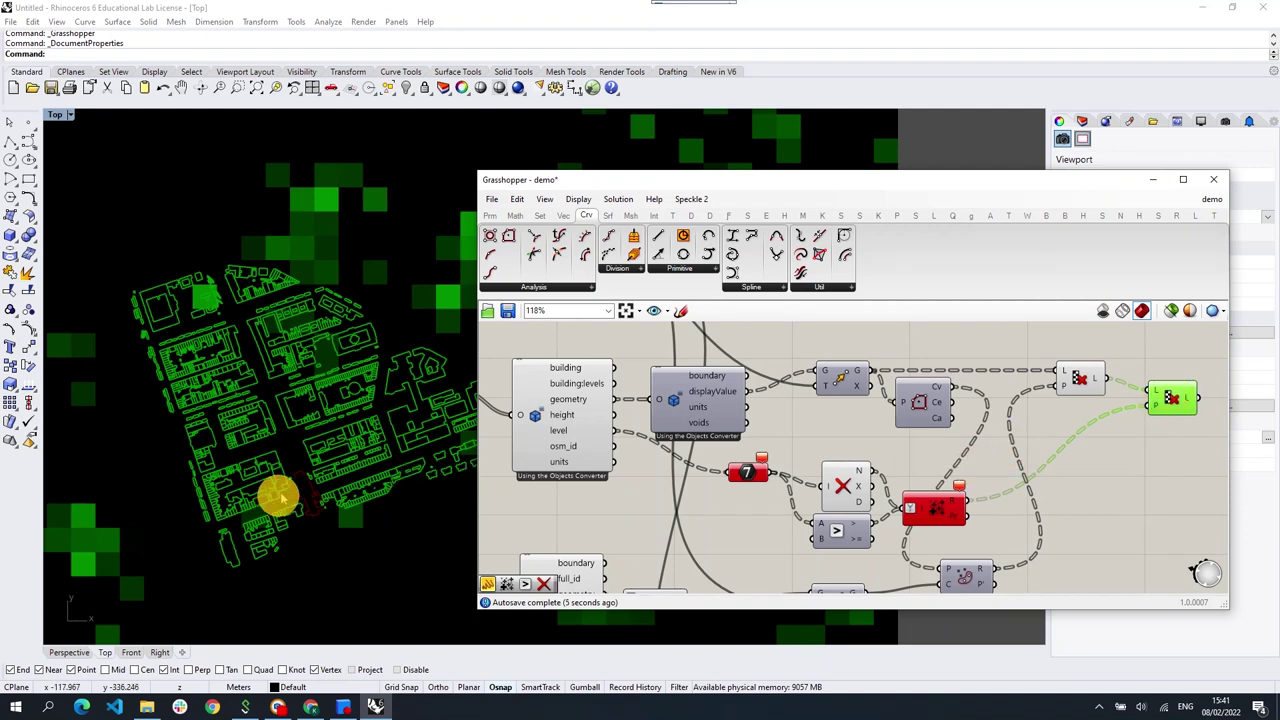
pyautogui.scroll(2, 280, 495)
pyautogui.scroll(2, 343, 480)
pyautogui.scroll(-2, 332, 488)
pyautogui.scroll(-2, 323, 500)
pyautogui.scroll(-2, 280, 504)
pyautogui.scroll(1, 240, 505)
pyautogui.scroll(1, 251, 500)
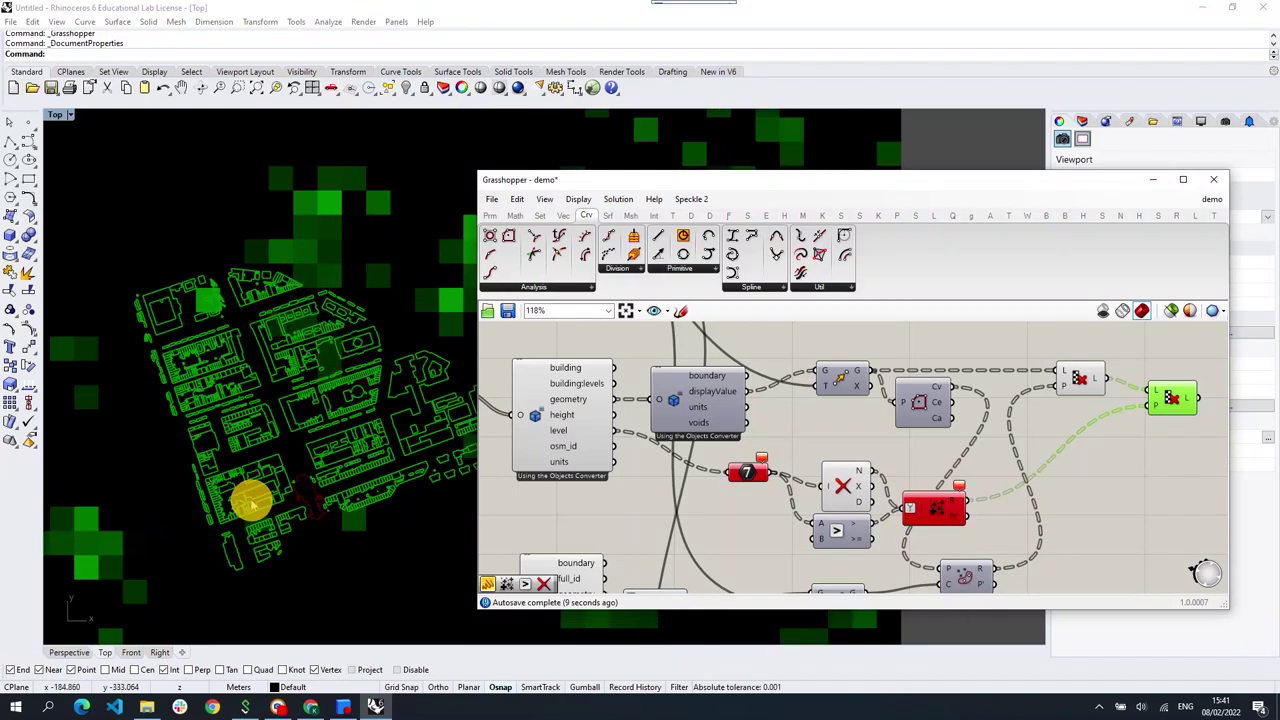
pyautogui.scroll(1, 251, 500)
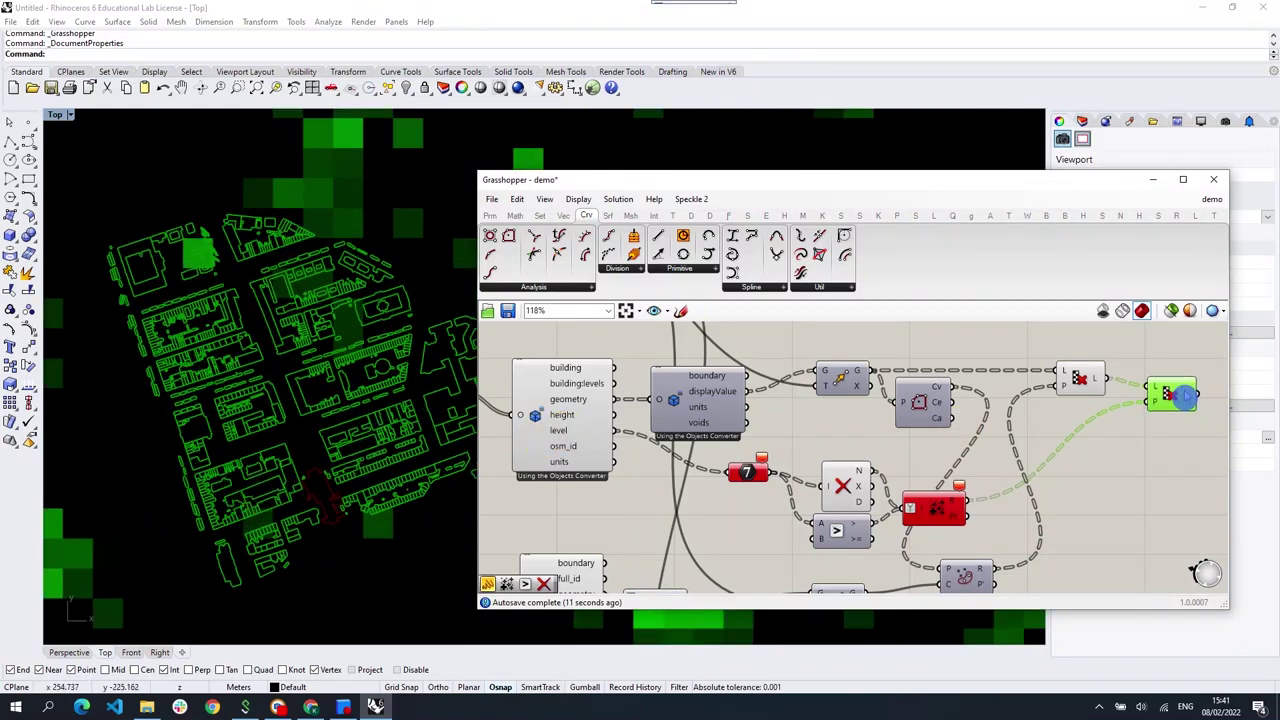
pyautogui.moveTo(970, 545); pyautogui.dragTo(808, 466)
# Step: Group the selected filtering components and name the group 'filer out Underground structures'
pyautogui.press('space')
pyautogui.click(770, 442)
pyautogui.rightClick(814, 462)
pyautogui.write('filer out Underground structures')
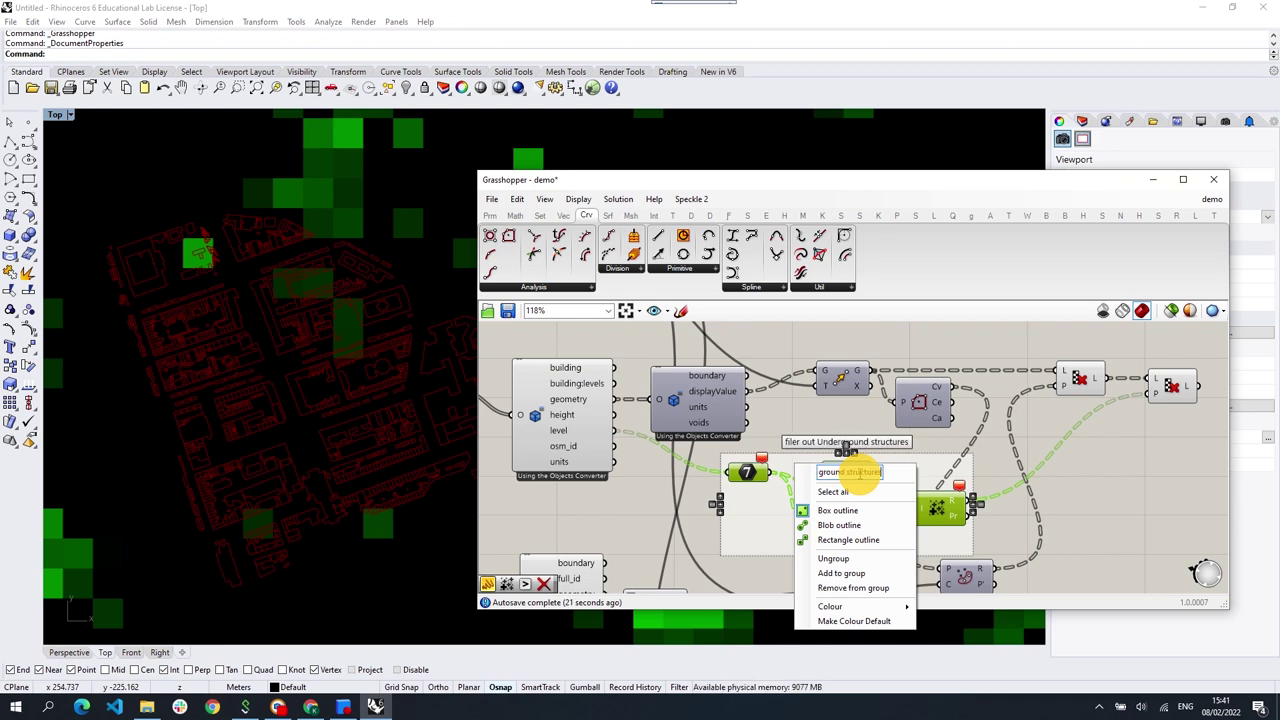
pyautogui.press('Return')
pyautogui.click(1120, 475)
# Step: Select the top-row components and align them along one horizontal row
pyautogui.scroll(-3, 866, 434)
pyautogui.moveTo(1100, 451); pyautogui.dragTo(950, 480, button='right')
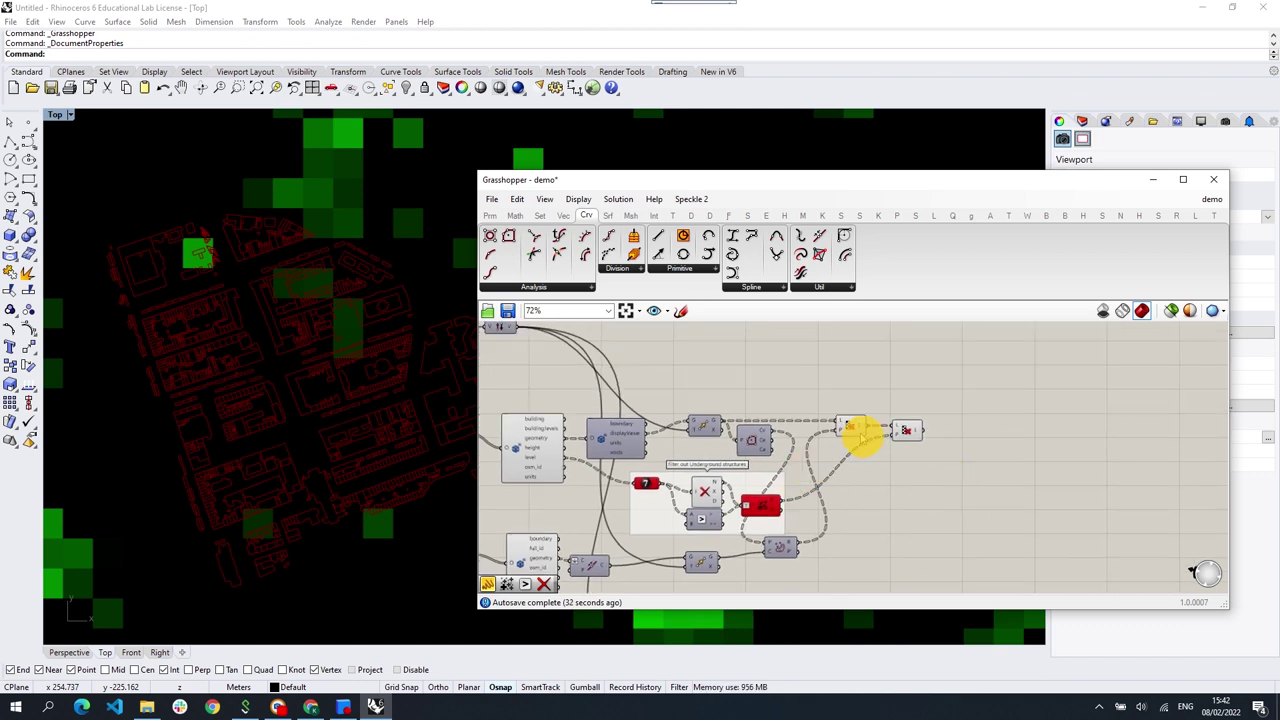
pyautogui.middleClick(862, 440)
pyautogui.click(897, 386)
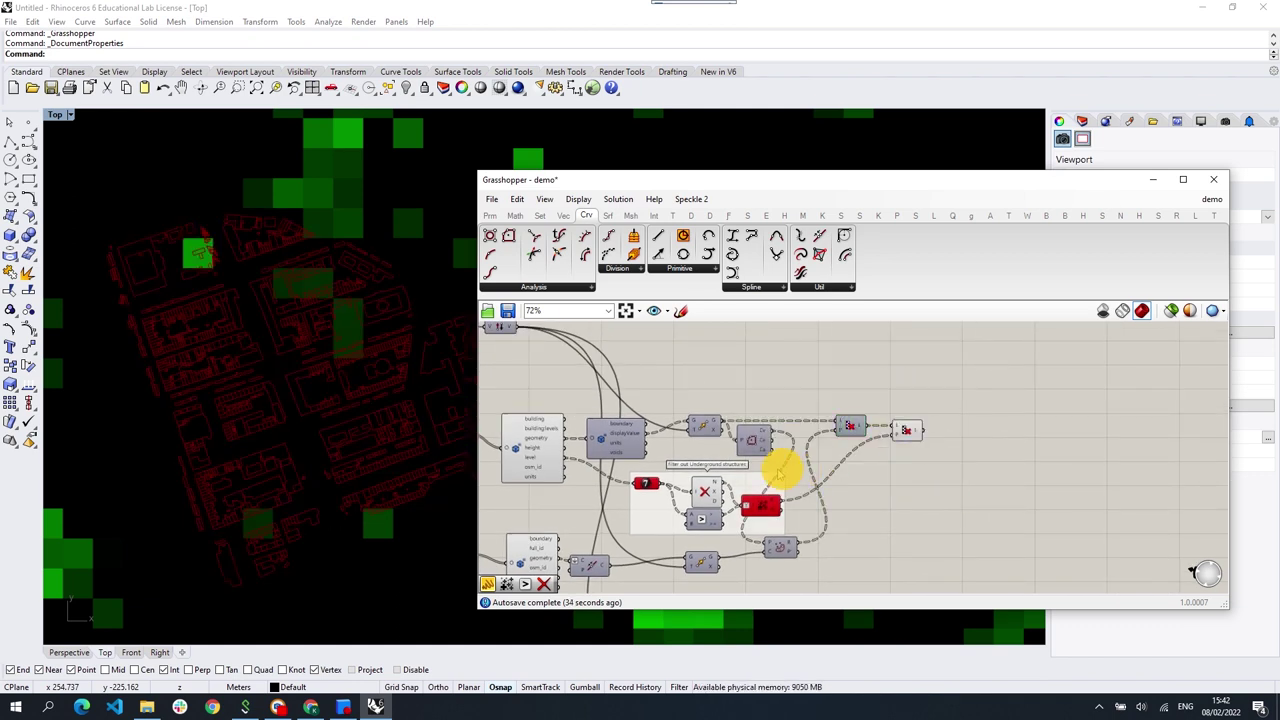
pyautogui.moveTo(921, 446)
pyautogui.mouseDown()
pyautogui.moveTo(597, 408)
pyautogui.moveTo(614, 400)
pyautogui.mouseUp()
pyautogui.click(760, 430)
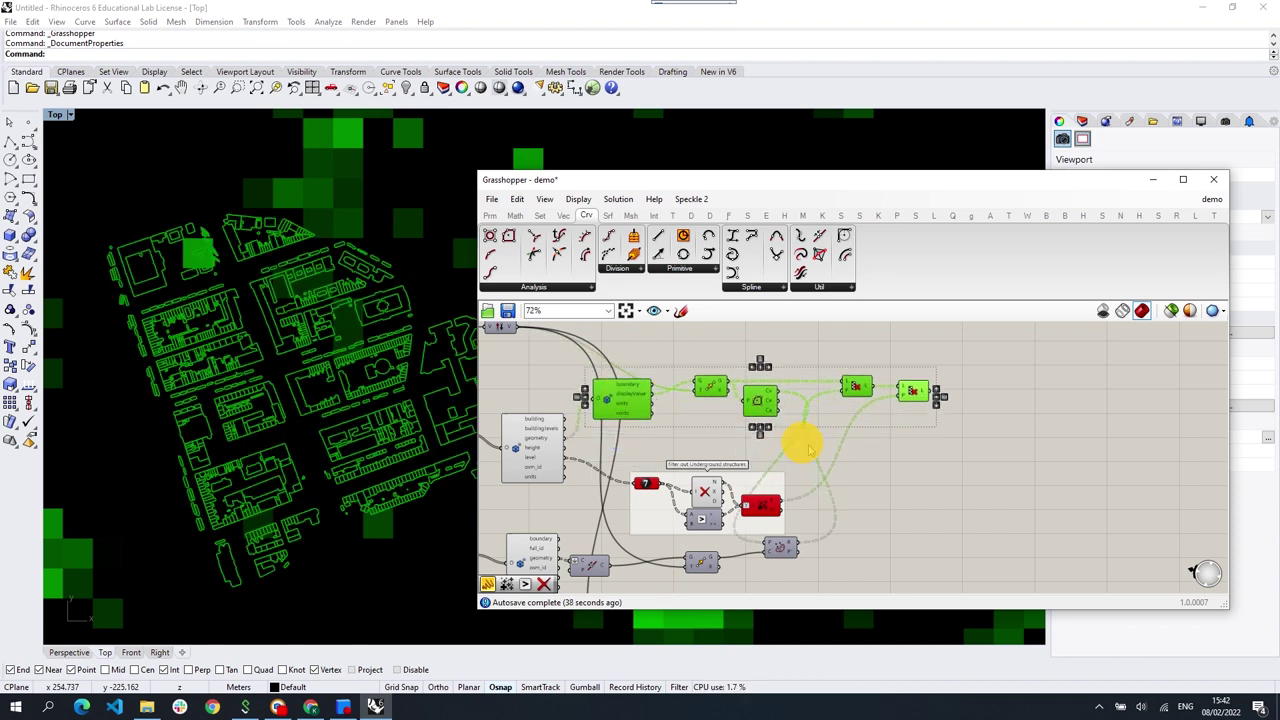
pyautogui.click(800, 446)
pyautogui.click(751, 412)
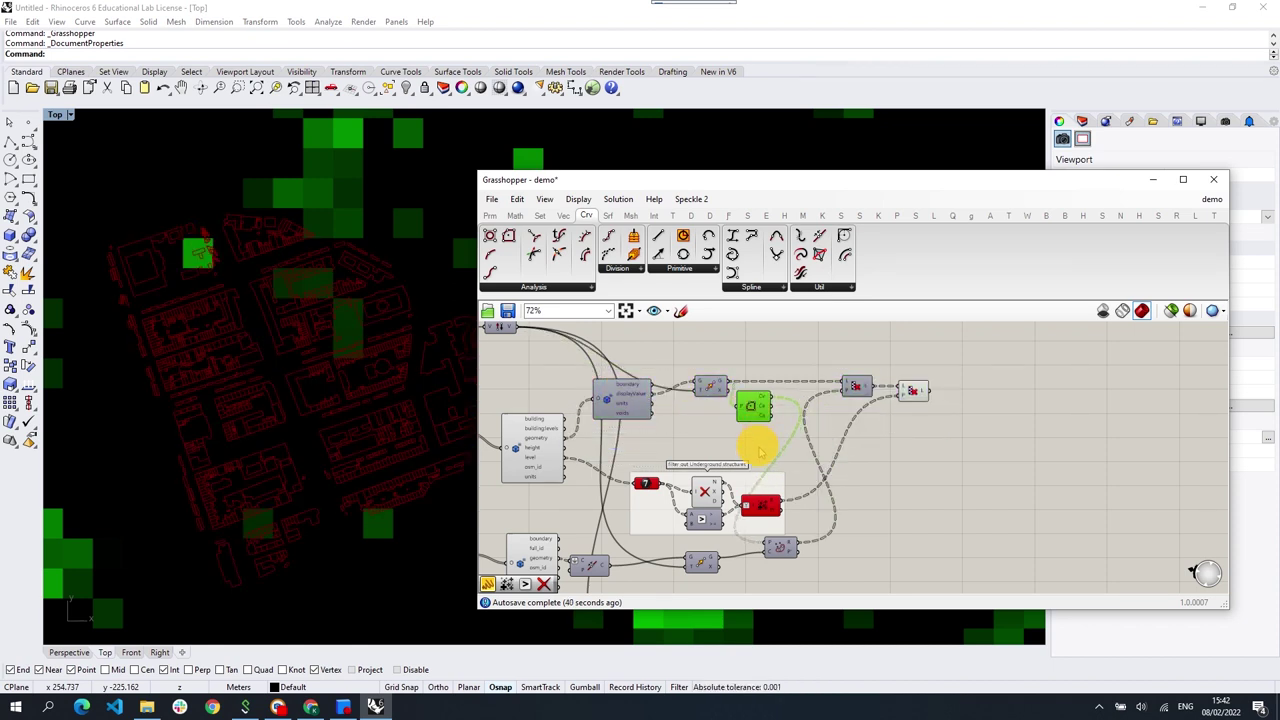
pyautogui.scroll(2, 583, 452)
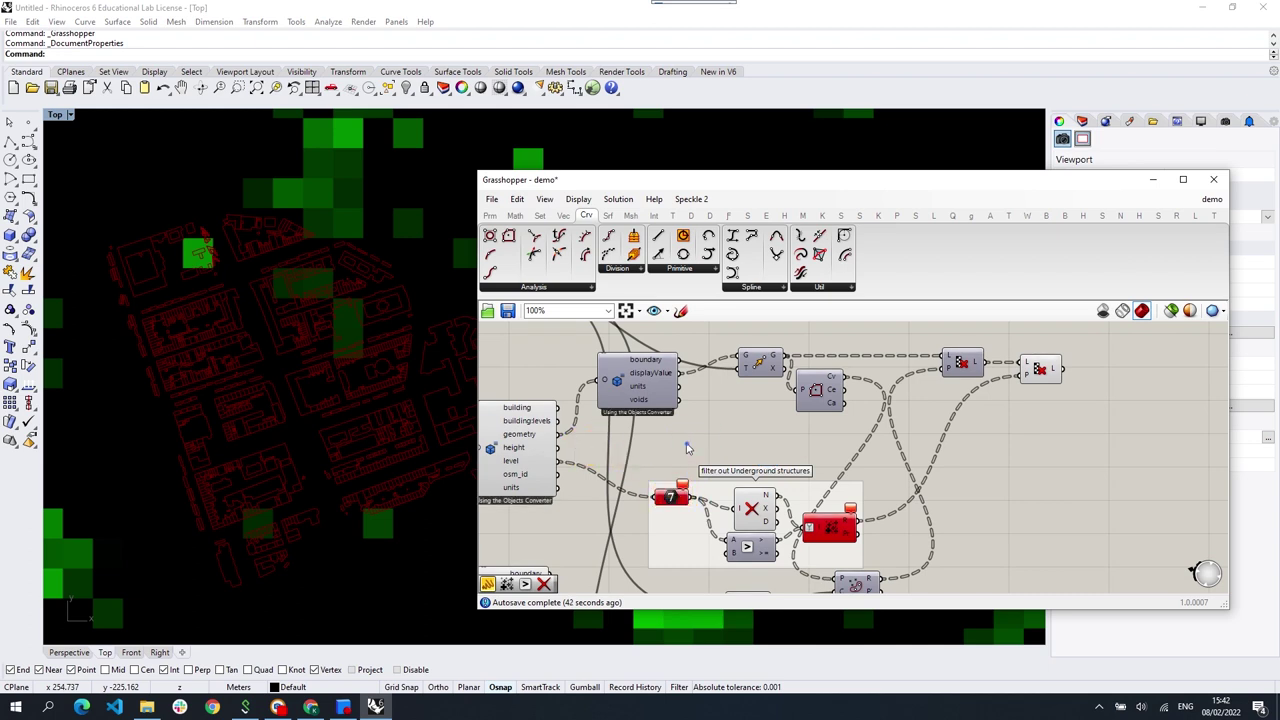
# Step: Add an Integer component and feed its 7 value into a new Null Item component
pyautogui.doubleClick(686, 444)
pyautogui.write('int')
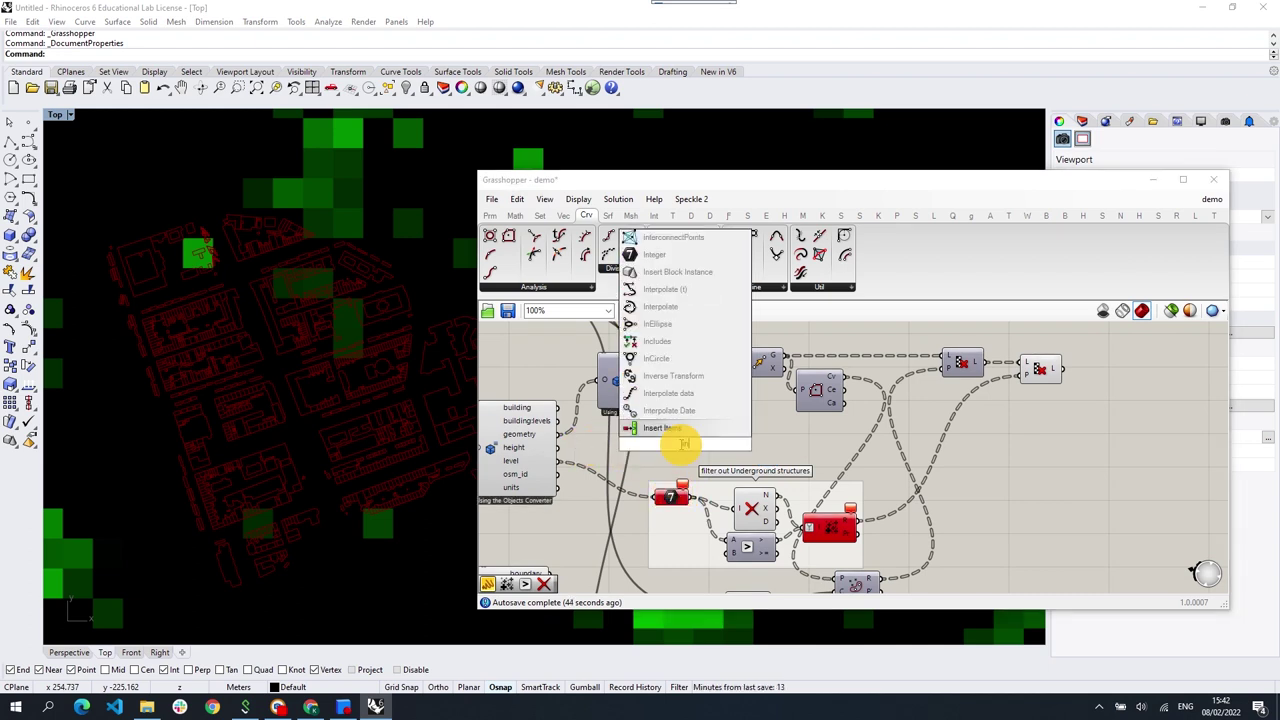
pyautogui.click(685, 427)
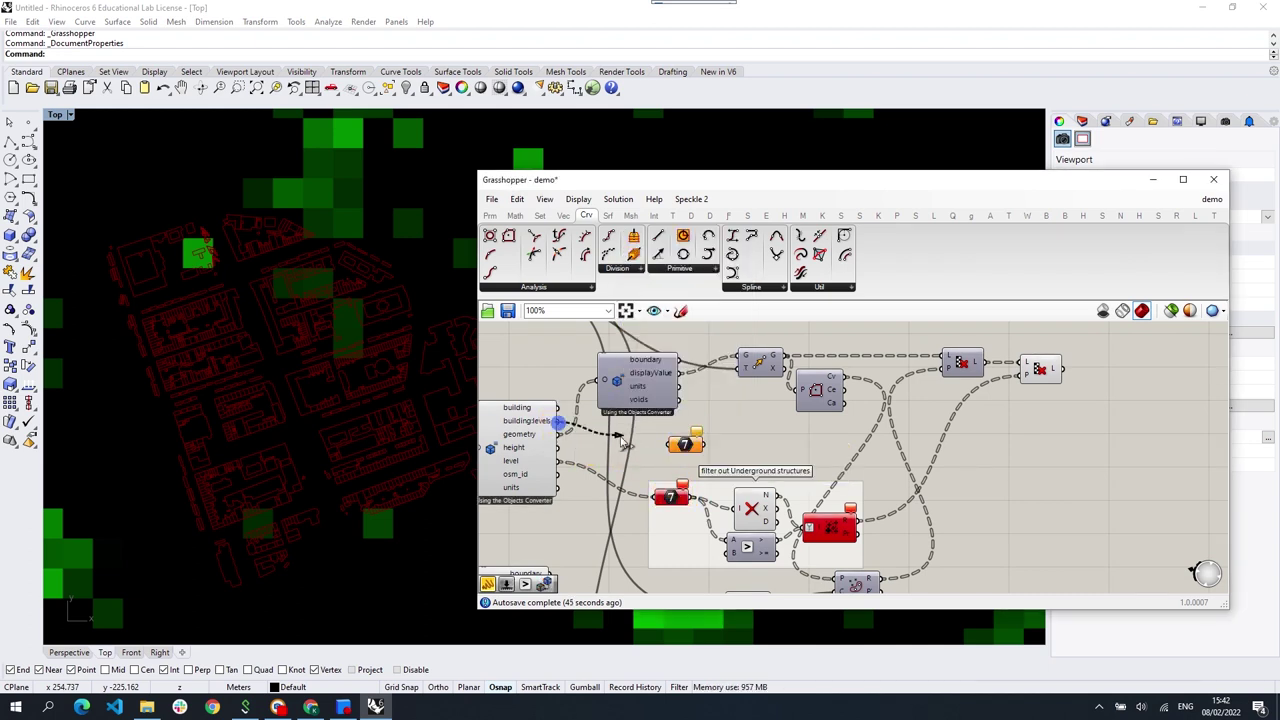
pyautogui.moveTo(685, 445); pyautogui.dragTo(978, 445)
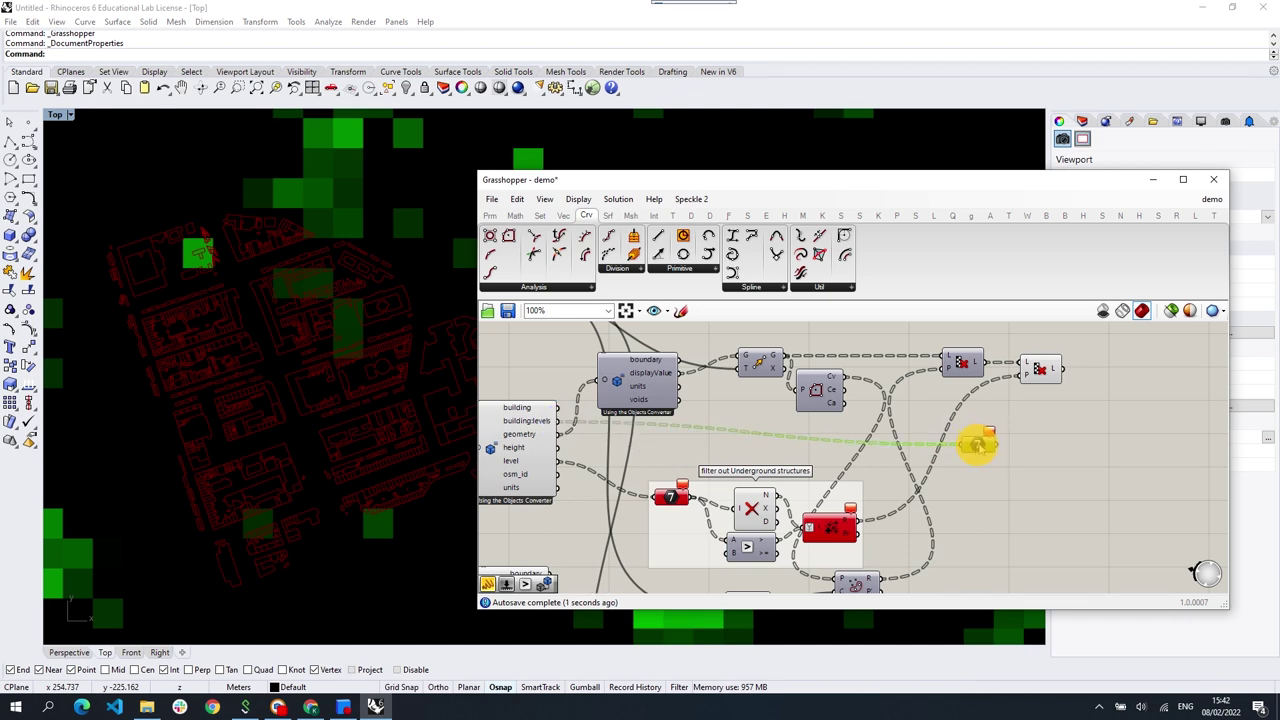
pyautogui.doubleClick(1041, 449)
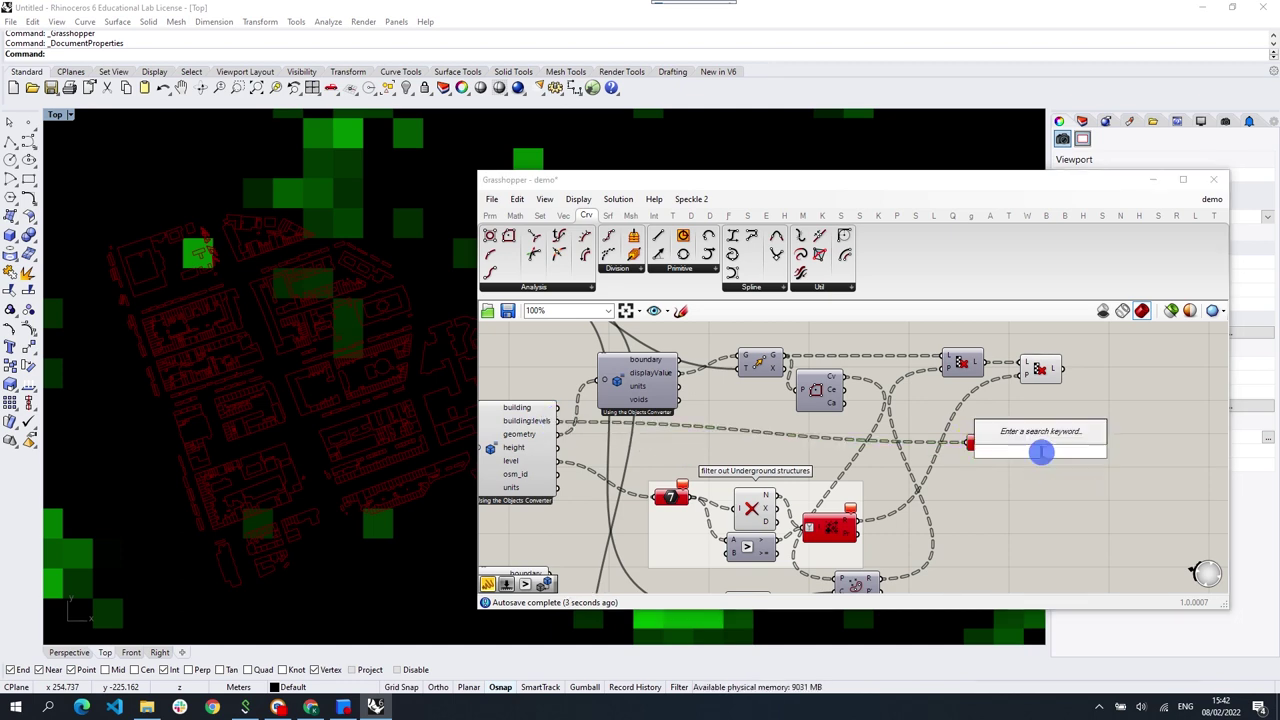
pyautogui.write('null')
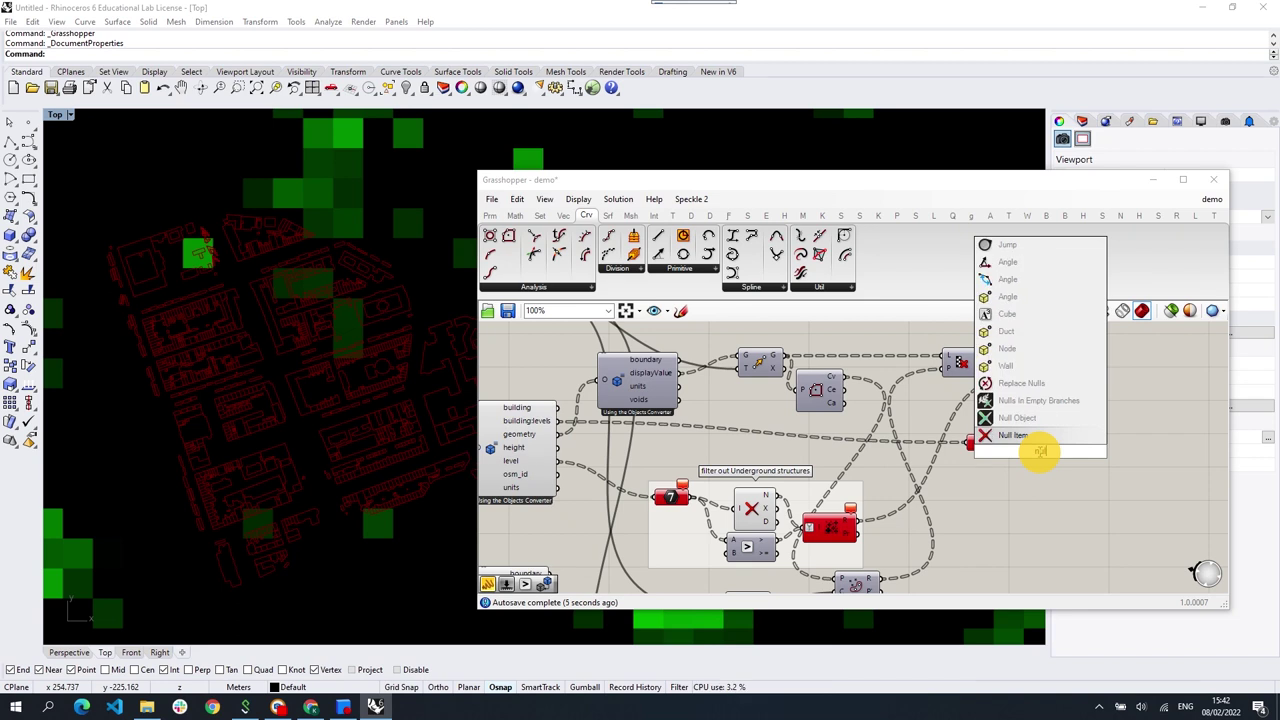
pyautogui.press('Return')
pyautogui.moveTo(1009, 449); pyautogui.dragTo(1022, 451)
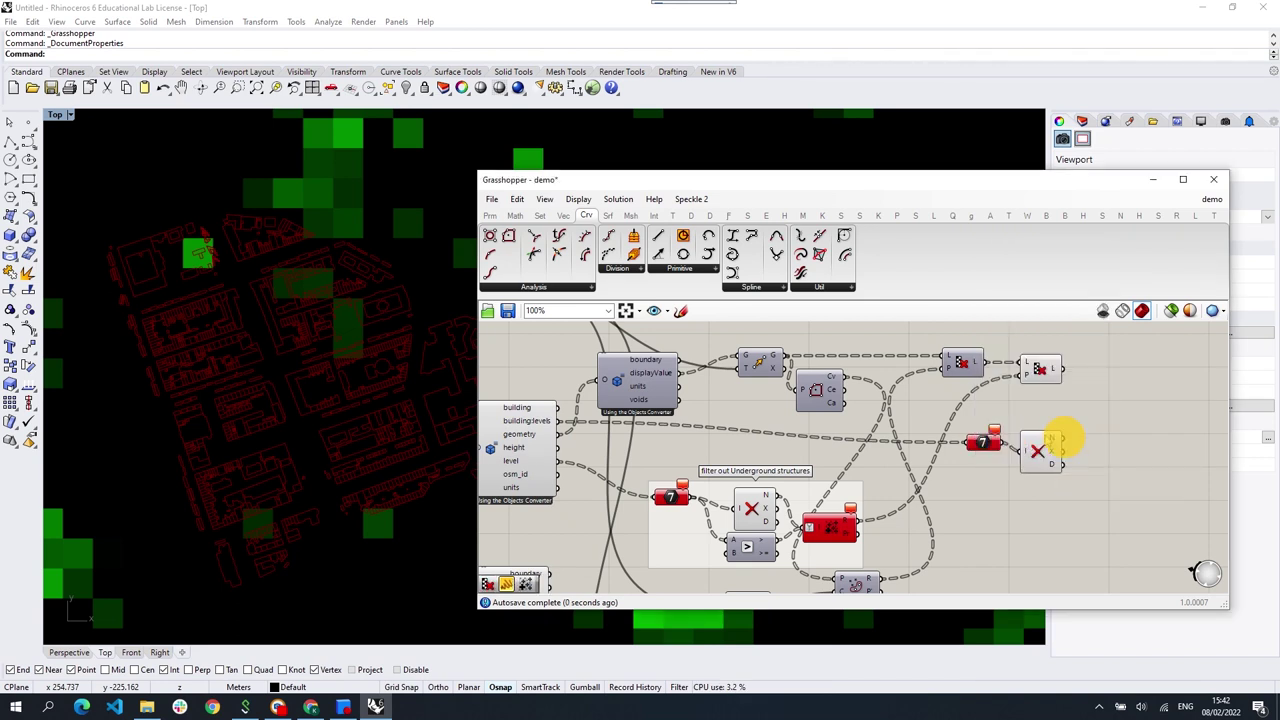
pyautogui.rightClick(1055, 438)
# Step: Add a Cull Pattern fed by buildinglevels, with a data modifier on its input
pyautogui.doubleClick(1095, 452)
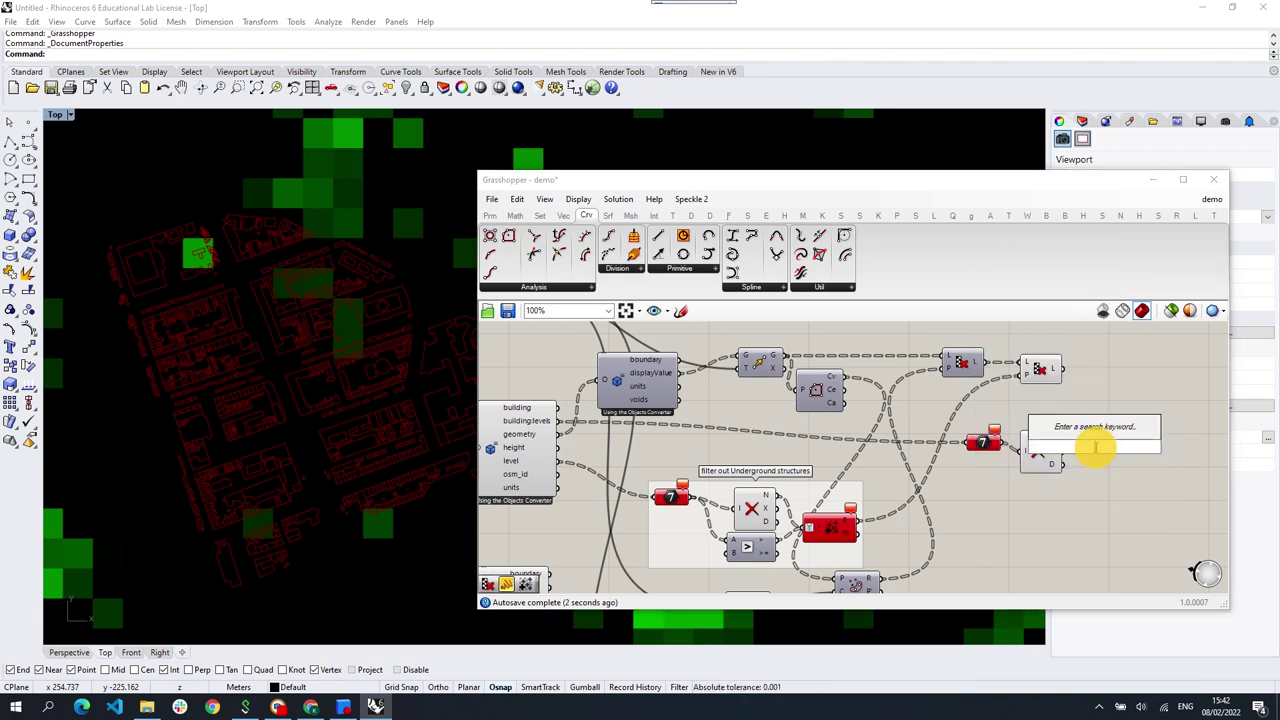
pyautogui.write('cull')
pyautogui.press('Return')
pyautogui.moveTo(1095, 443); pyautogui.dragTo(1114, 429)
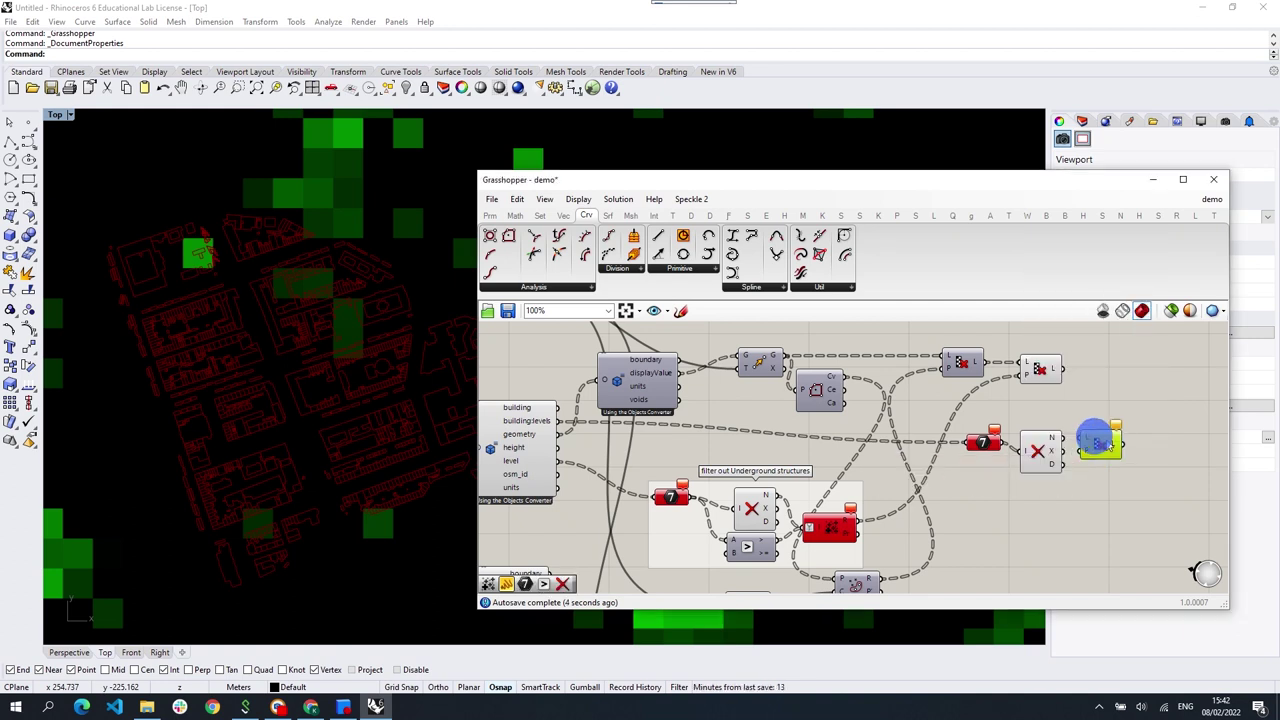
pyautogui.click(966, 447)
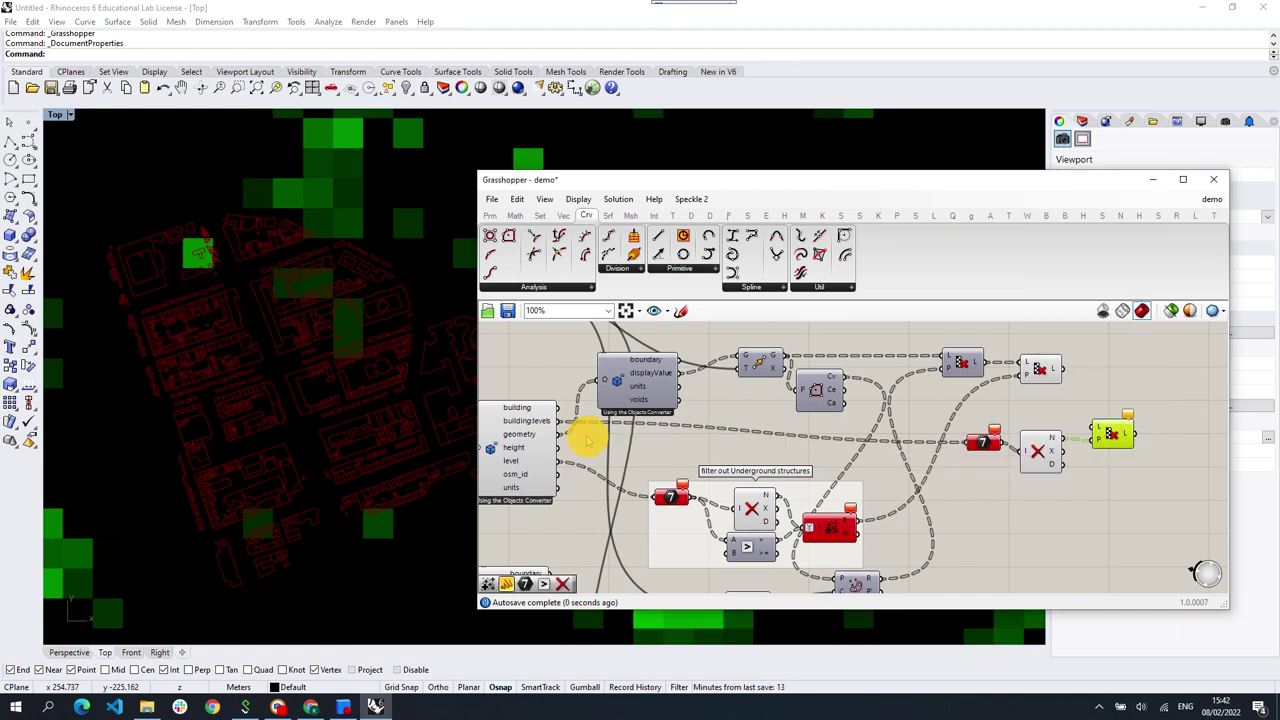
pyautogui.moveTo(560, 421); pyautogui.dragTo(1100, 432)
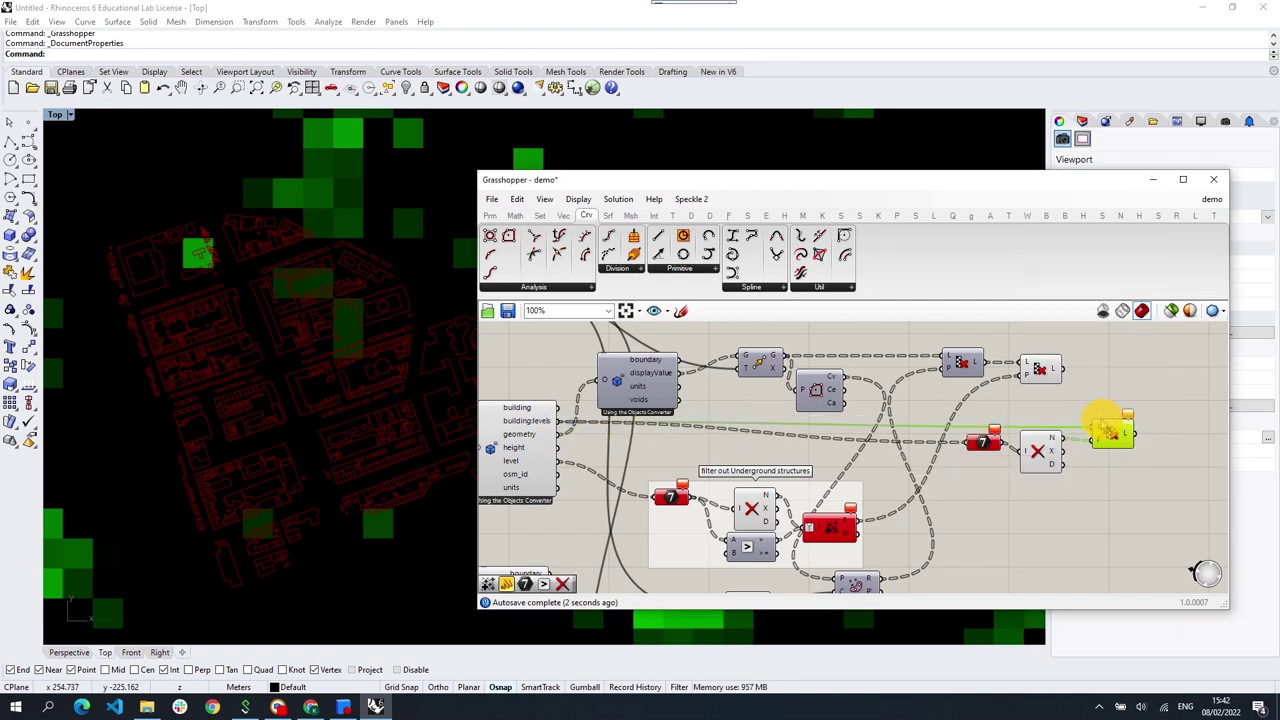
pyautogui.rightClick(1098, 443)
pyautogui.click(1137, 566)
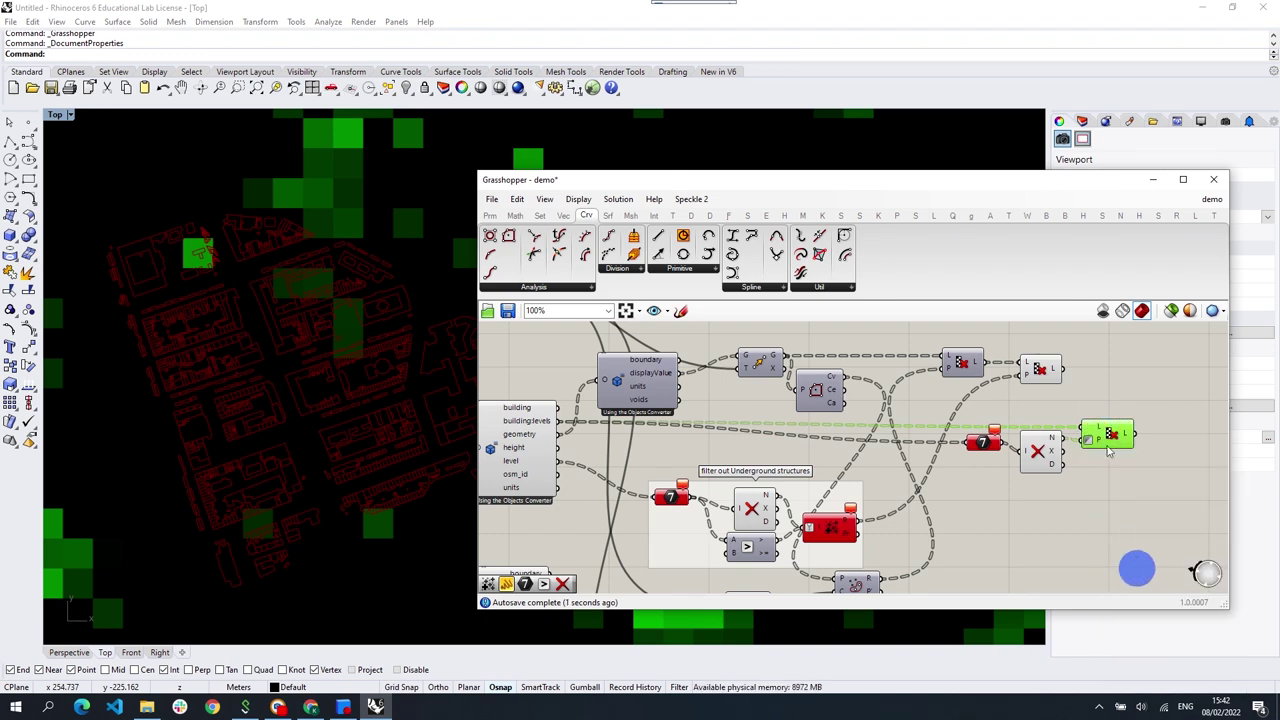
pyautogui.moveTo(1113, 433); pyautogui.dragTo(1116, 431)
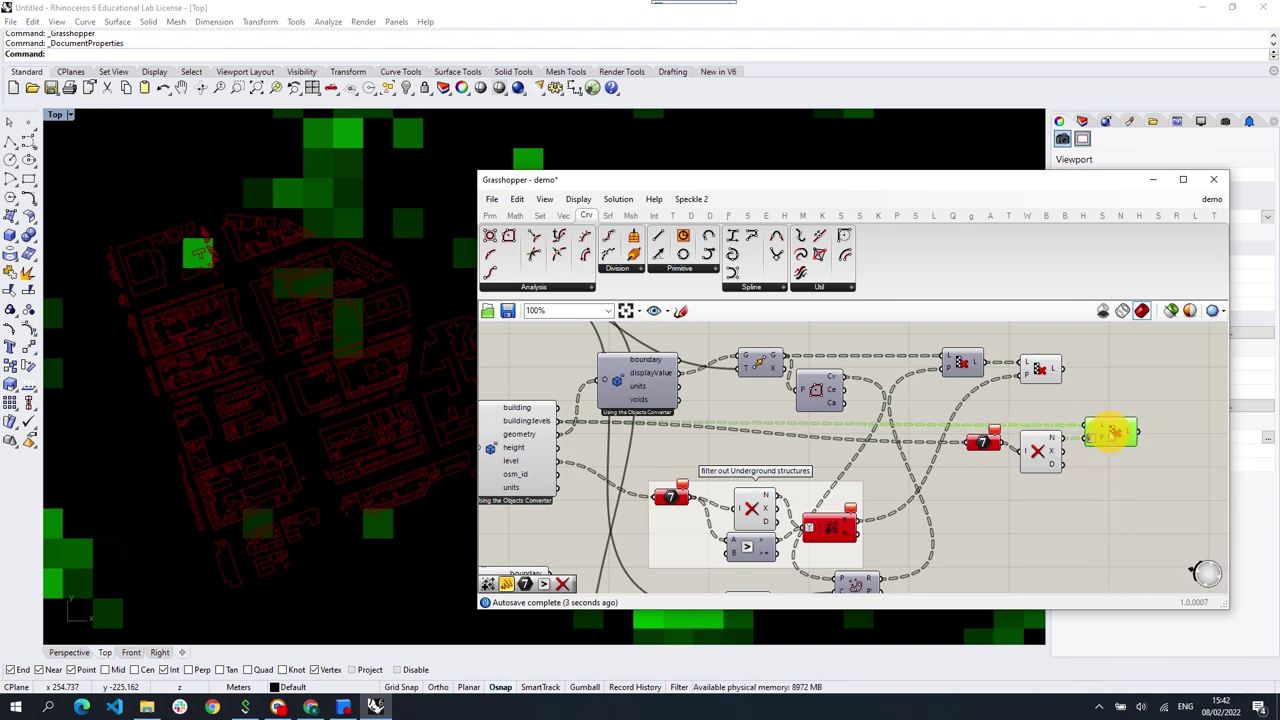
# Step: Add a Multiplication component fed by the Cull Pattern result
pyautogui.doubleClick(1191, 434)
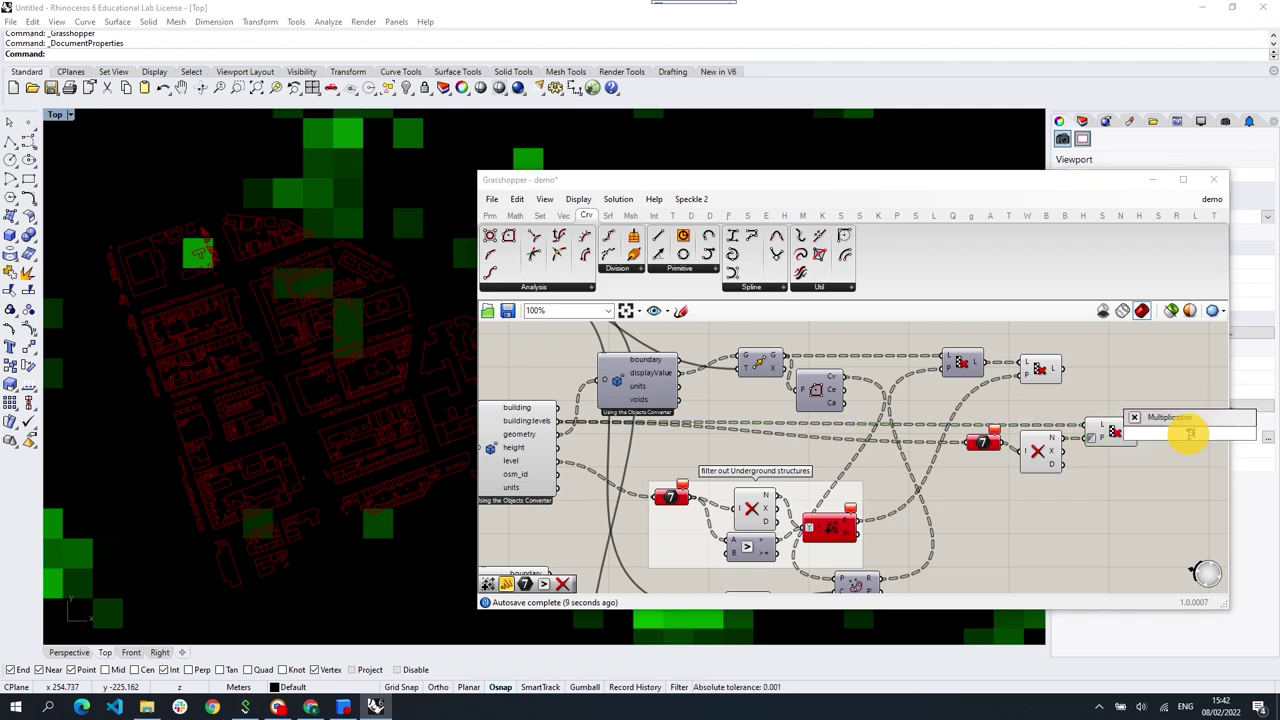
pyautogui.press('Return')
pyautogui.moveTo(1152, 432); pyautogui.dragTo(1192, 438)
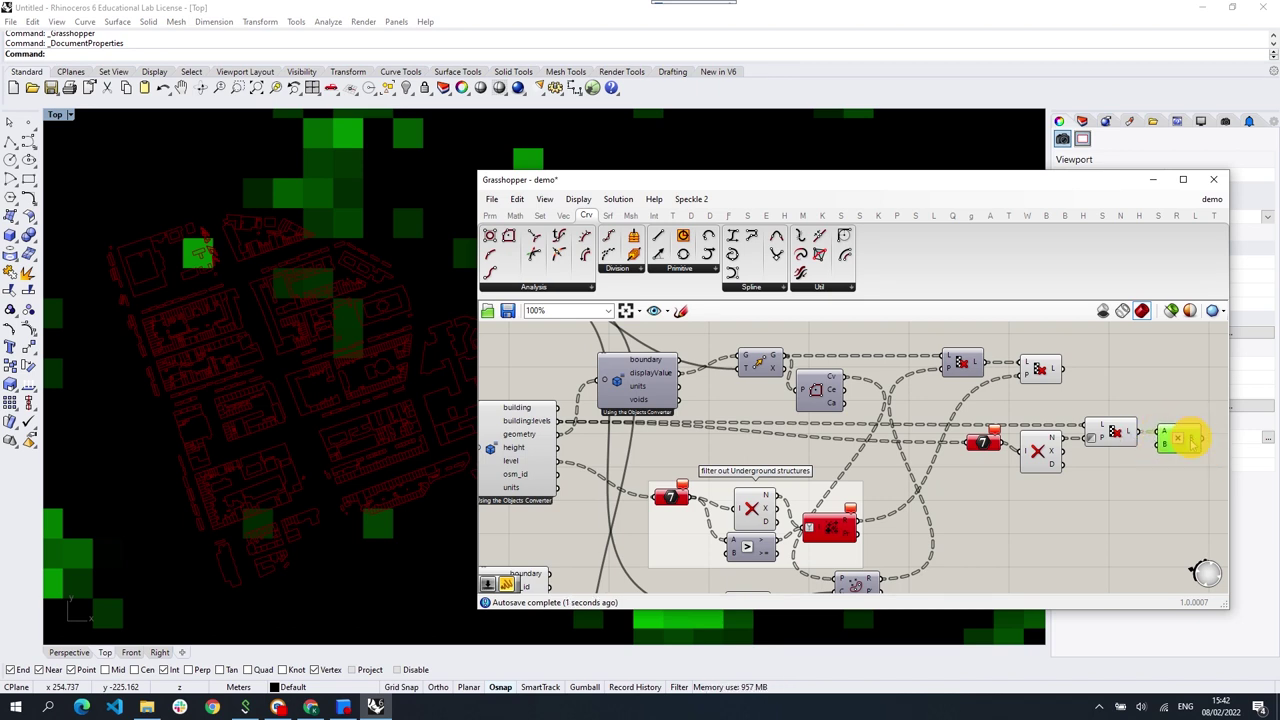
pyautogui.moveTo(1181, 459); pyautogui.dragTo(1164, 429, button='right')
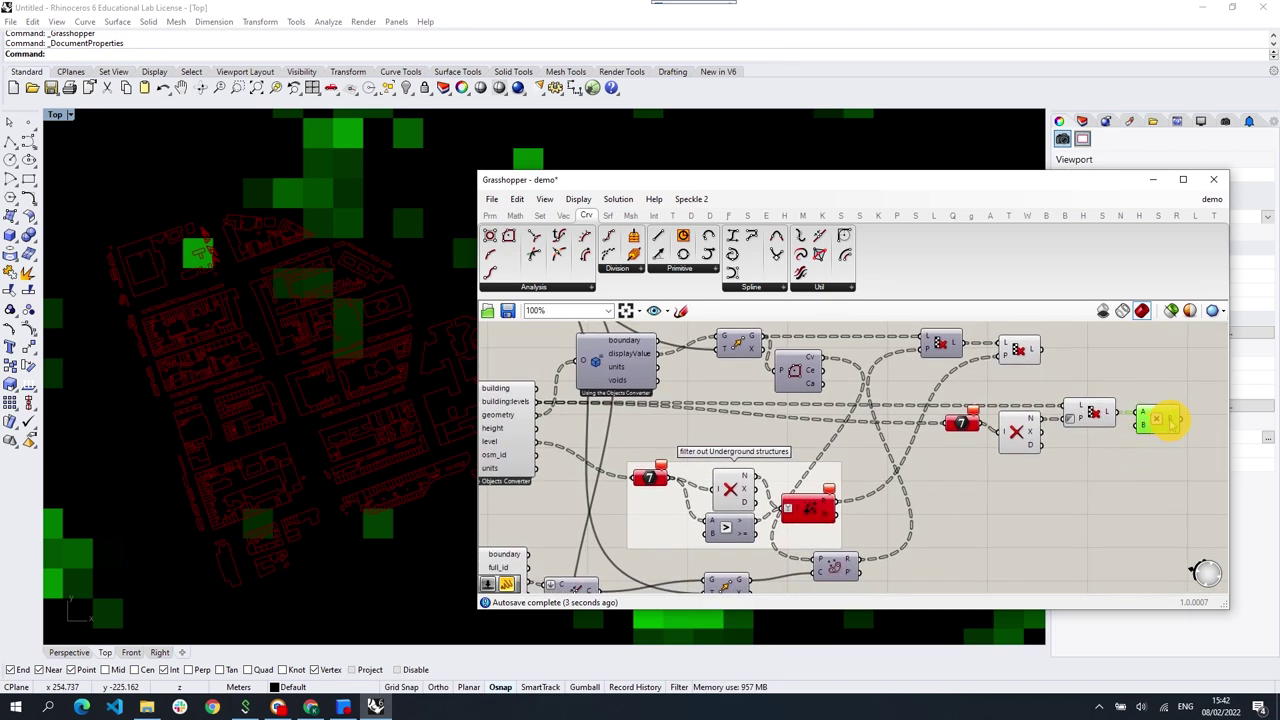
# Step: Copy the Cull Pattern below and set the copy's pattern input to Invert
pyautogui.click(1100, 414)
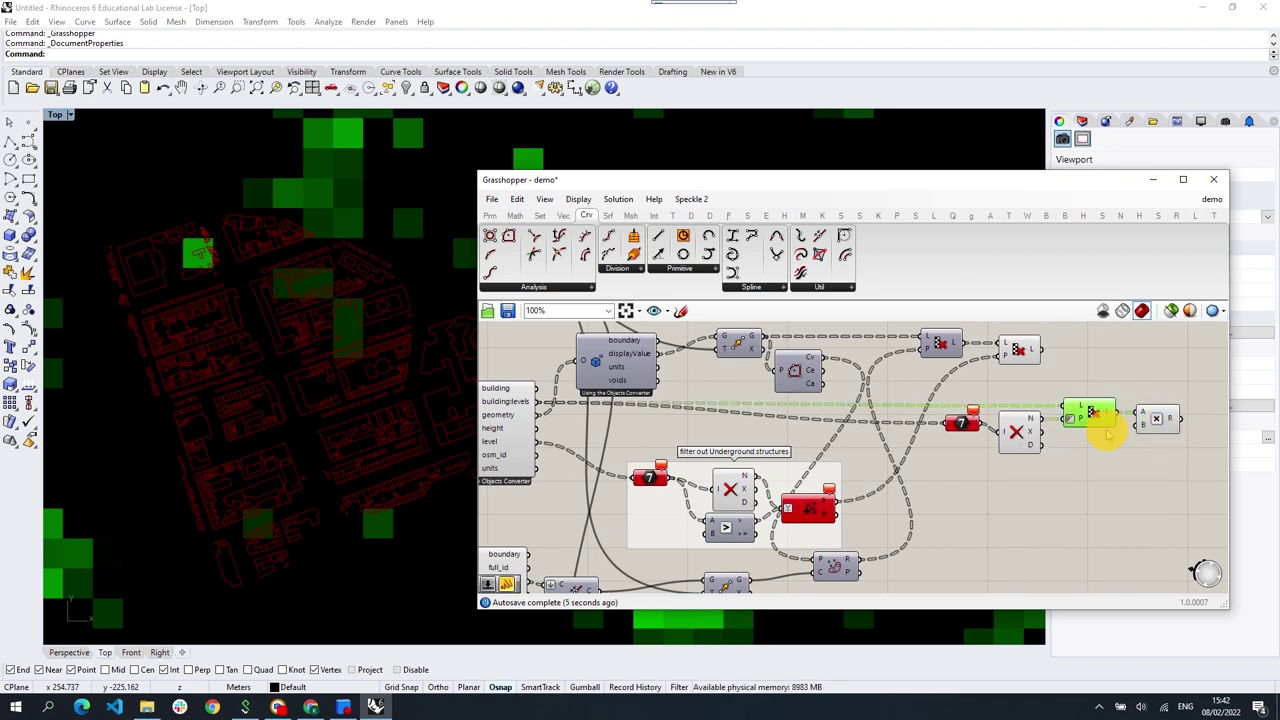
pyautogui.keyDown('alt'); pyautogui.moveTo(1100, 418); pyautogui.dragTo(1088, 484); pyautogui.keyUp('alt')
pyautogui.rightClick(1078, 492)
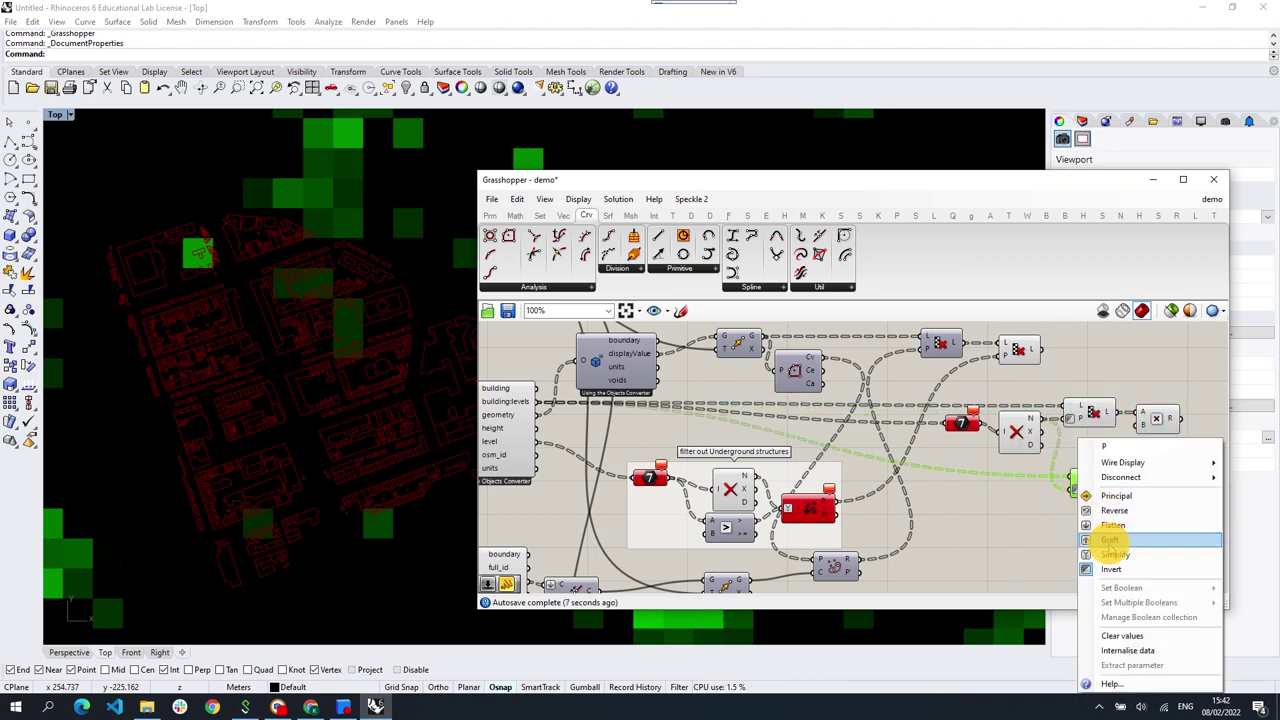
pyautogui.click(1110, 571)
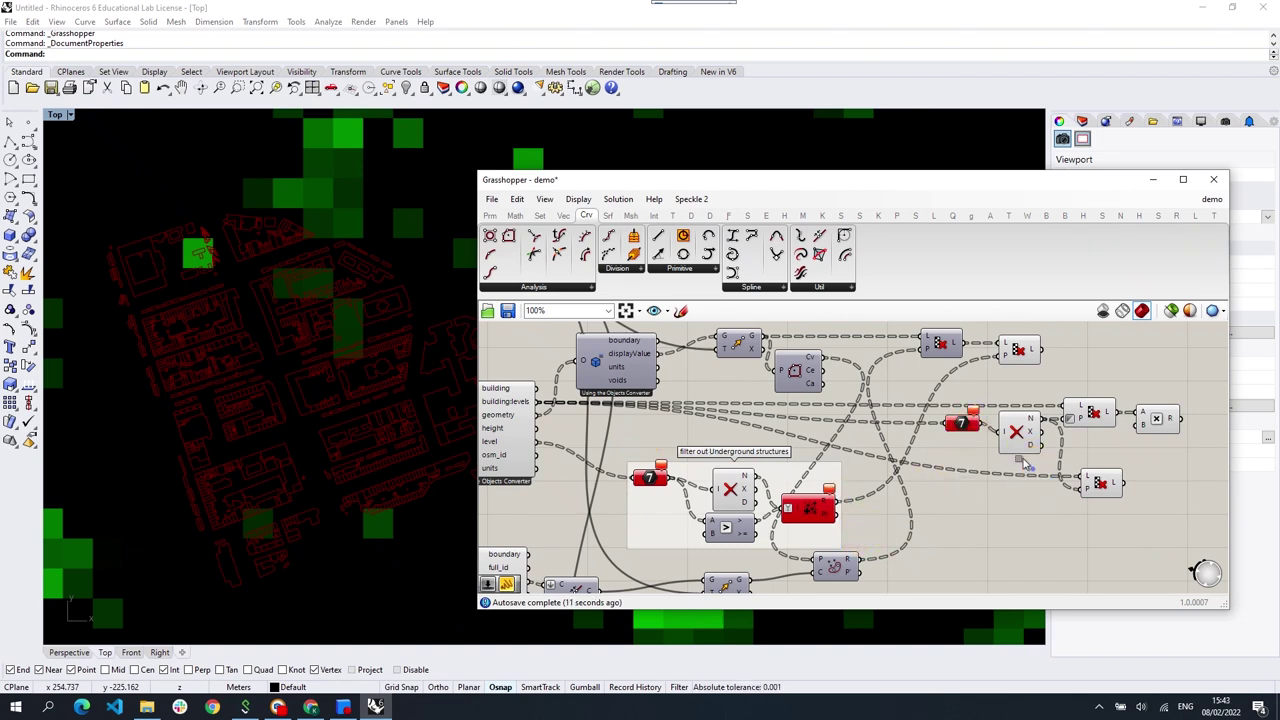
# Step: Duplicate the 7 and Null Item pair below and wire the height output into it
pyautogui.moveTo(1023, 463); pyautogui.dragTo(950, 412)
pyautogui.keyDown('alt'); pyautogui.moveTo(1023, 444); pyautogui.dragTo(1019, 491); pyautogui.keyUp('alt')
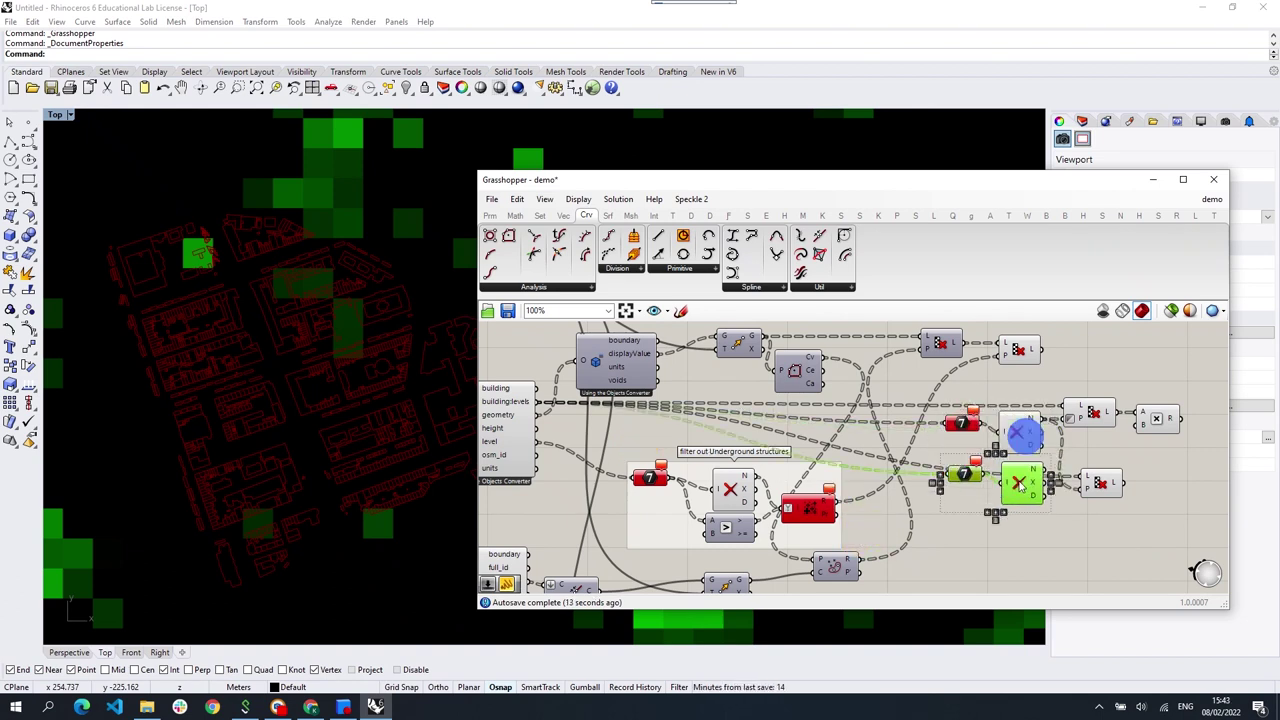
pyautogui.moveTo(537, 430); pyautogui.dragTo(1010, 480)
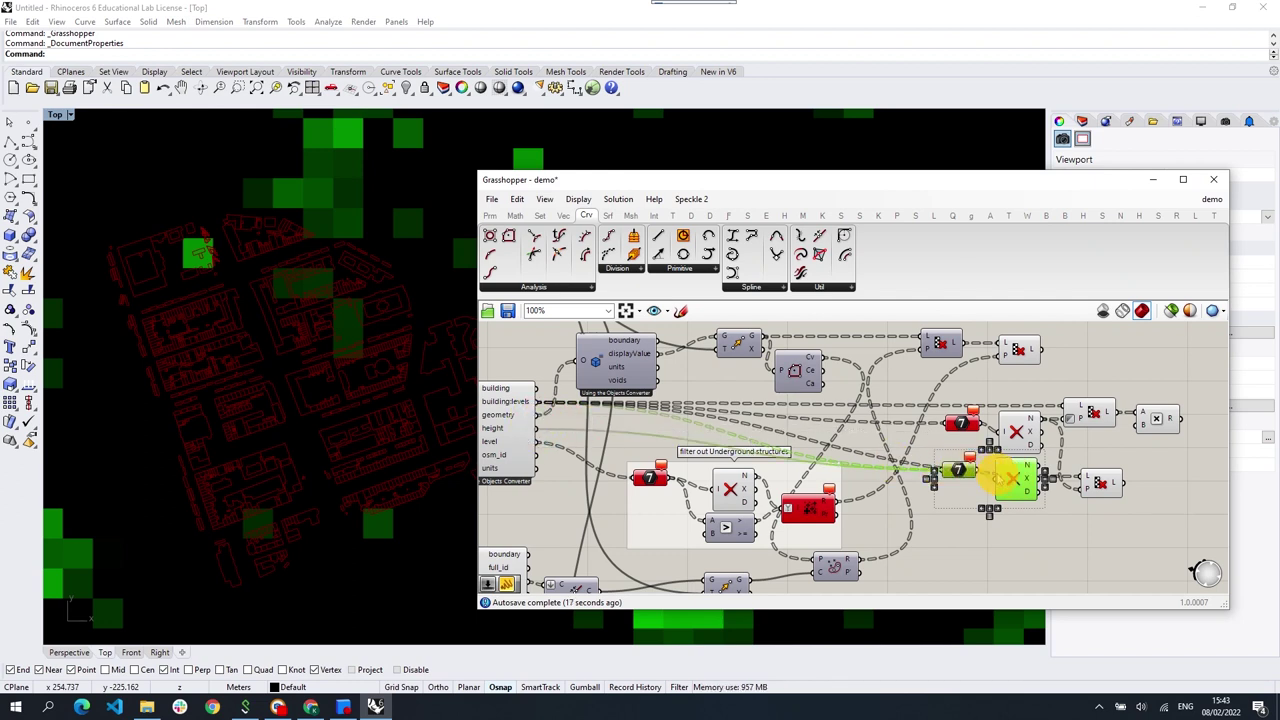
pyautogui.click(1066, 541)
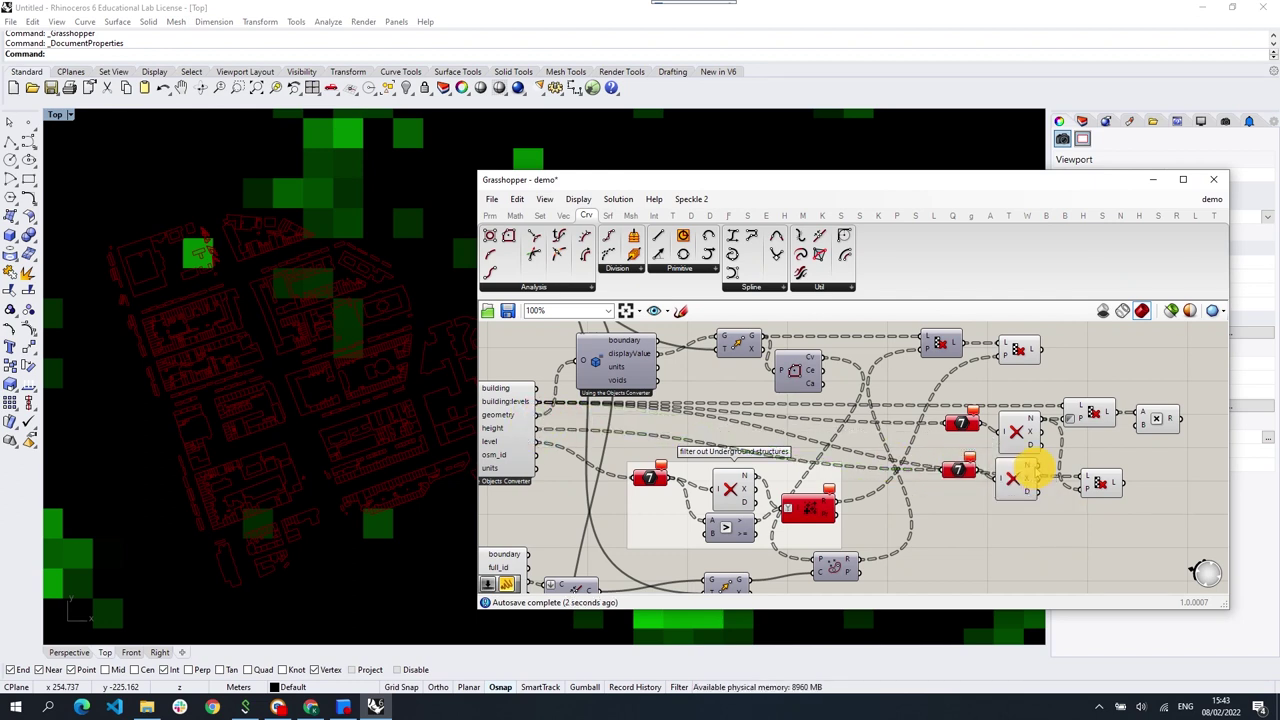
# Step: Reposition the inverted cull copy and lower pair, then simplify the cull input's data tree
pyautogui.click(1058, 478)
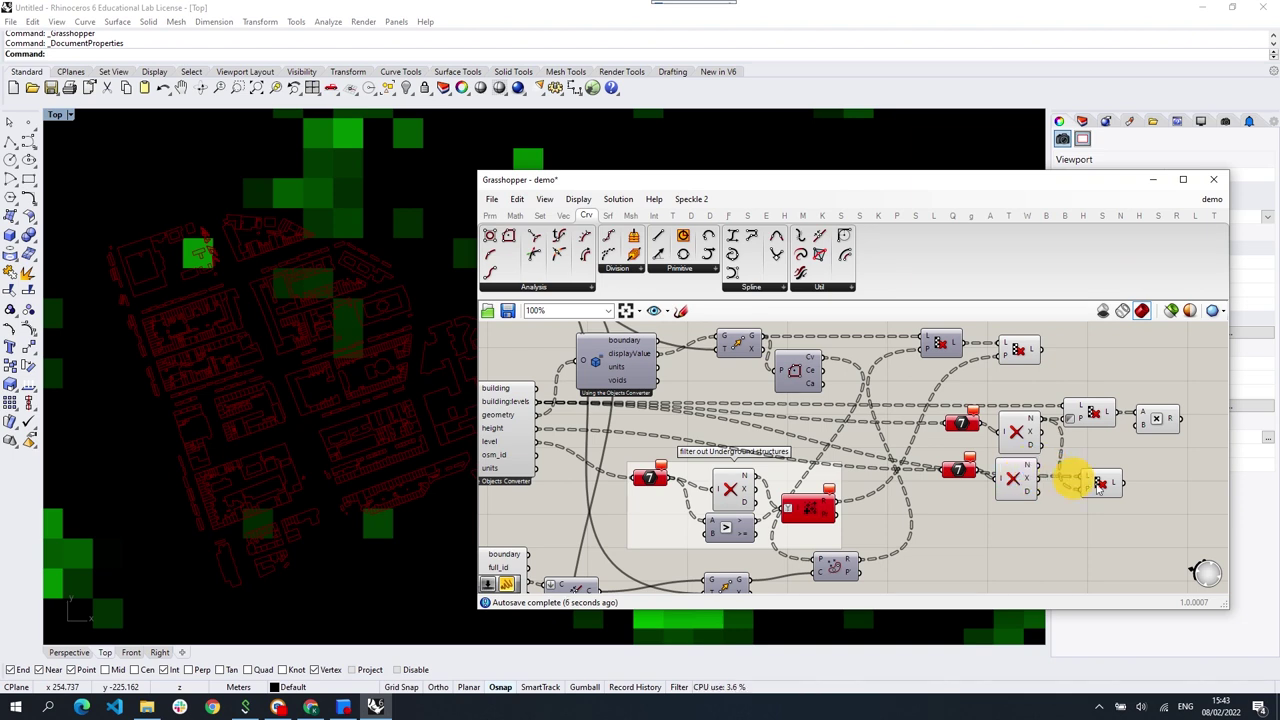
pyautogui.moveTo(1099, 483); pyautogui.dragTo(1090, 447)
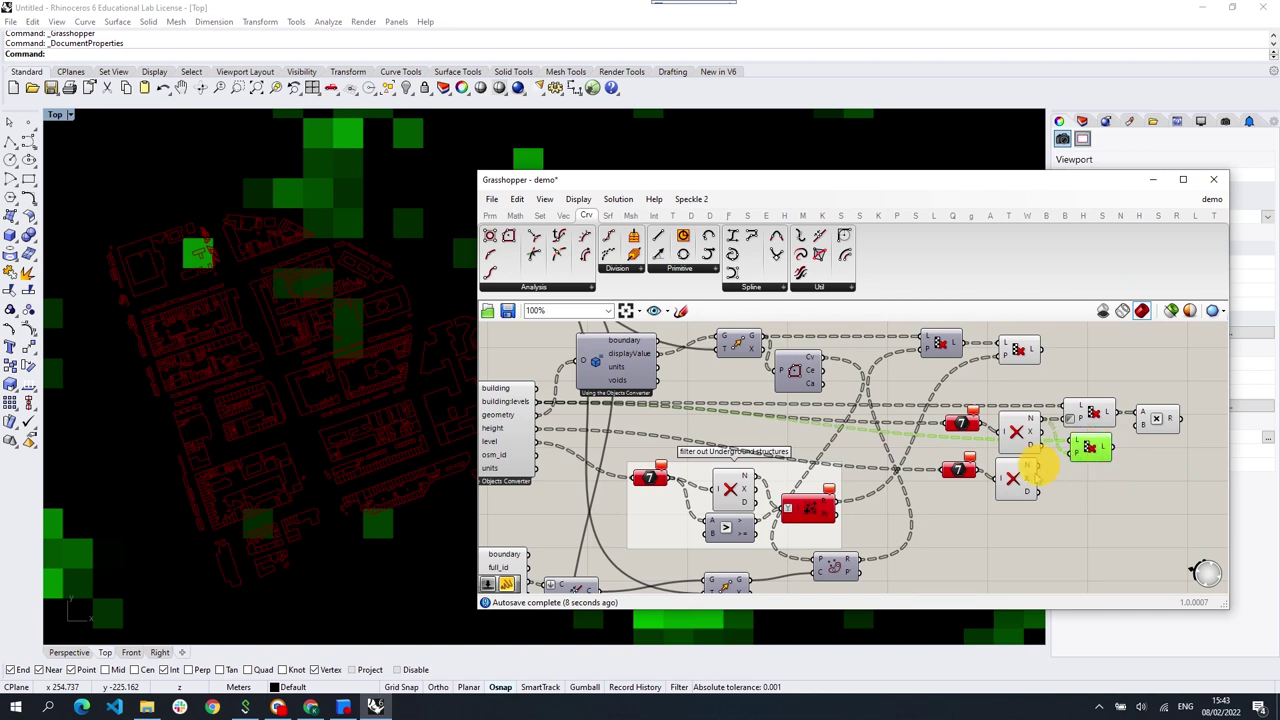
pyautogui.moveTo(1090, 447); pyautogui.dragTo(1100, 475)
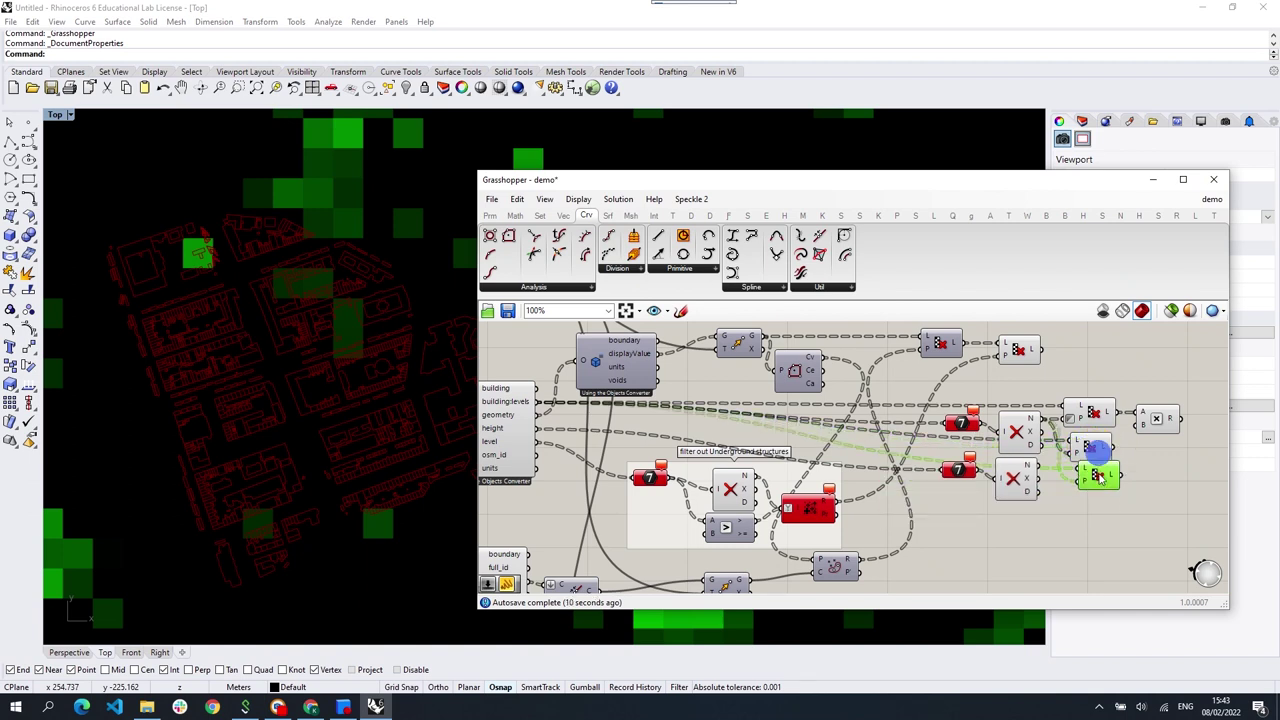
pyautogui.moveTo(1027, 521)
pyautogui.mouseDown()
pyautogui.moveTo(945, 462)
pyautogui.moveTo(1012, 505)
pyautogui.mouseUp()
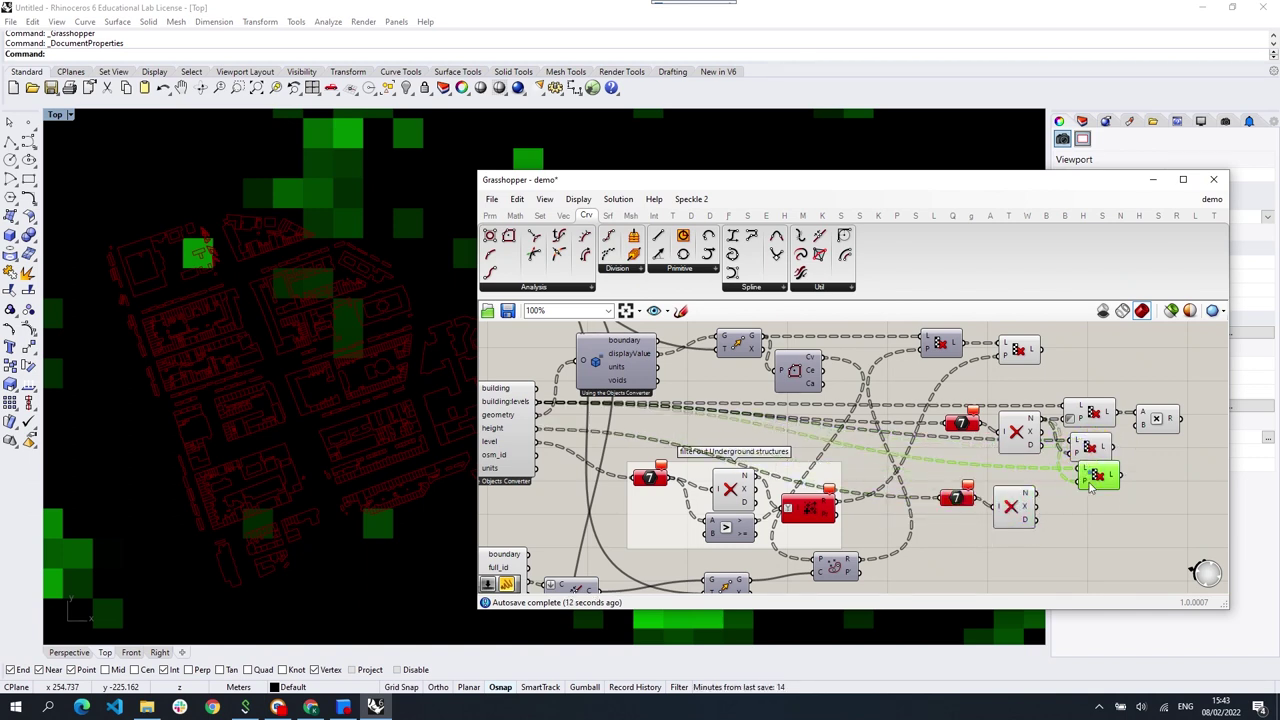
pyautogui.moveTo(1098, 476); pyautogui.dragTo(1088, 491)
pyautogui.rightClick(1085, 491)
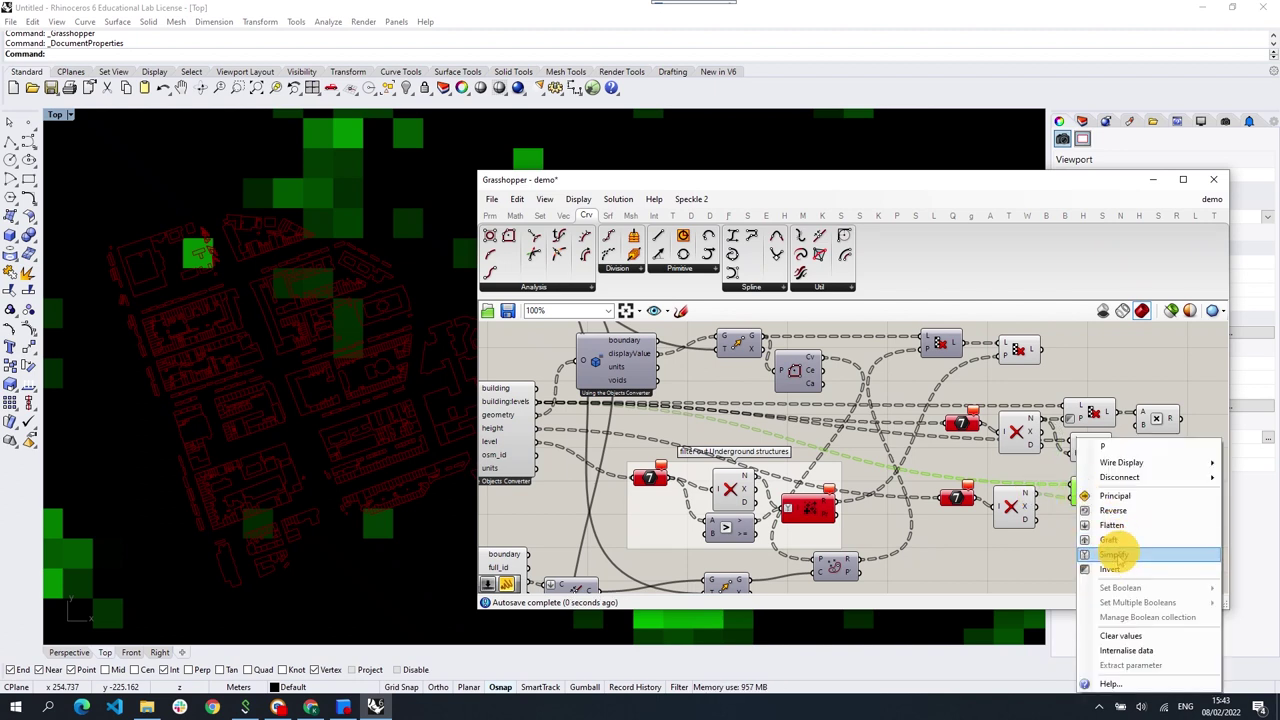
pyautogui.click(1114, 551)
# Step: Arrange the 7, Null Item and Cull components into two parallel rows
pyautogui.moveTo(990, 496); pyautogui.dragTo(1048, 492)
pyautogui.moveTo(963, 494); pyautogui.dragTo(963, 482)
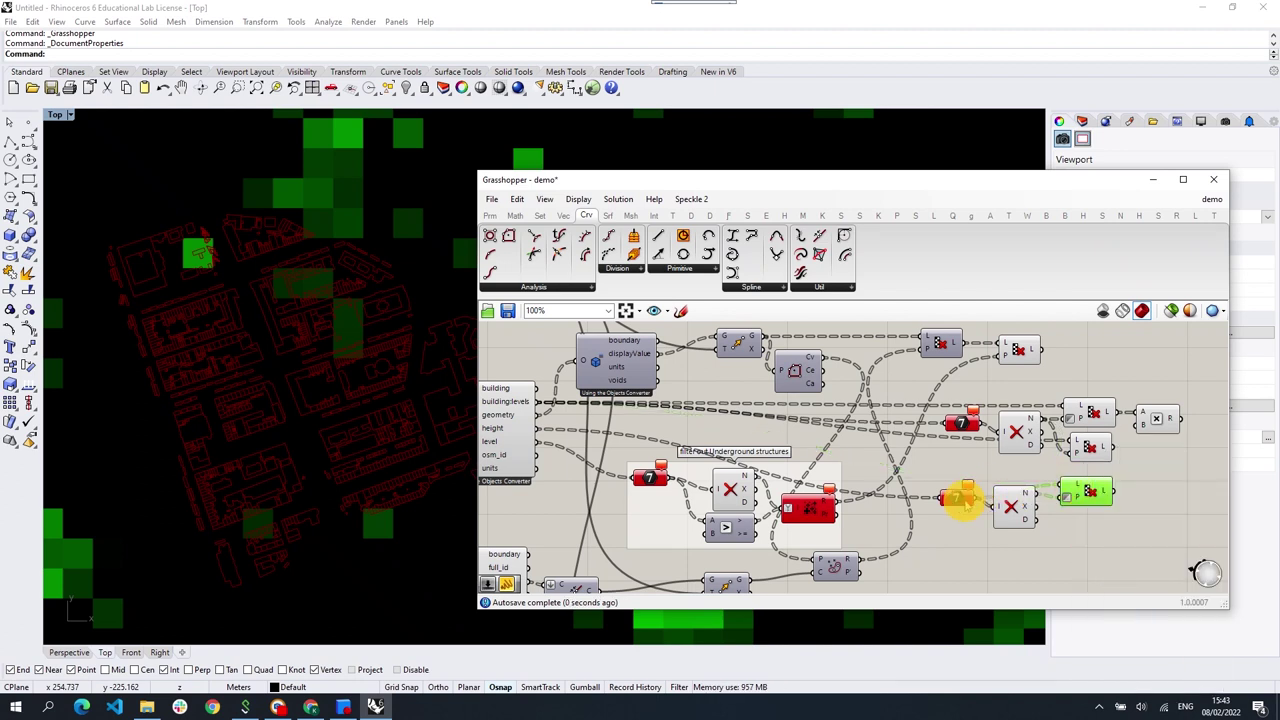
pyautogui.moveTo(966, 423); pyautogui.dragTo(962, 415)
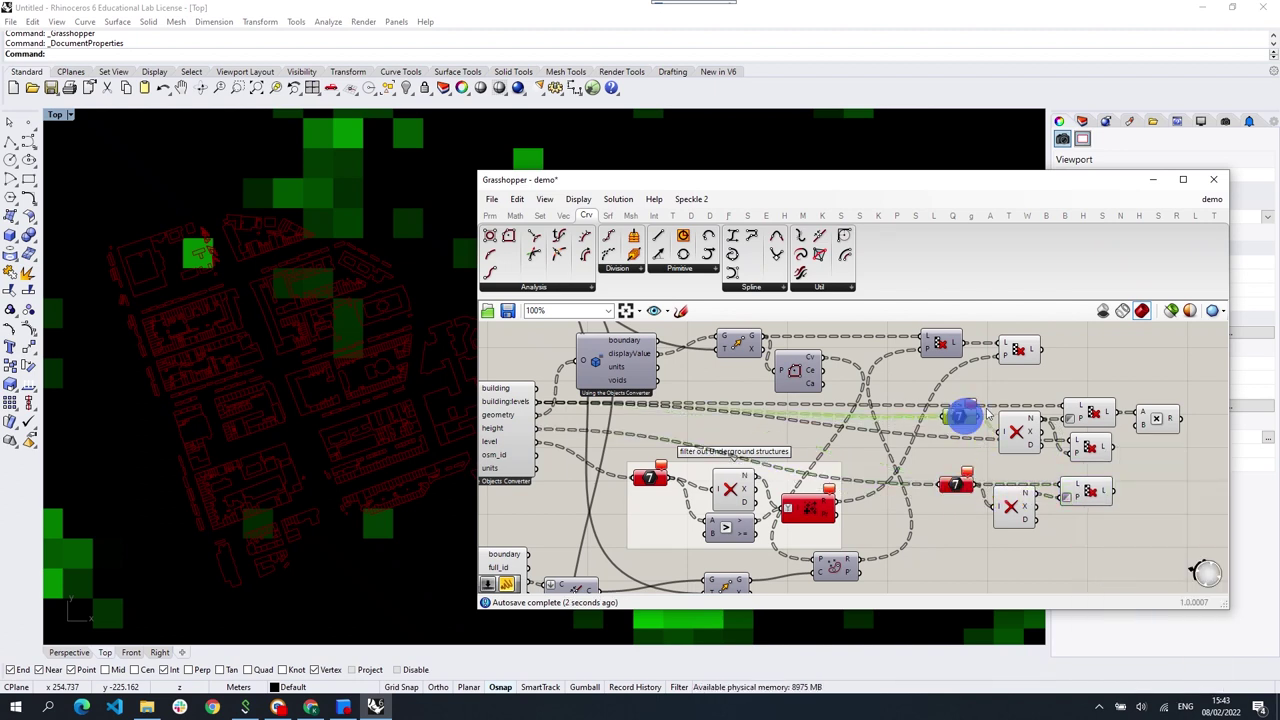
pyautogui.moveTo(1093, 412); pyautogui.dragTo(1083, 405)
pyautogui.moveTo(958, 416); pyautogui.dragTo(955, 411)
pyautogui.moveTo(1088, 446); pyautogui.dragTo(1163, 470)
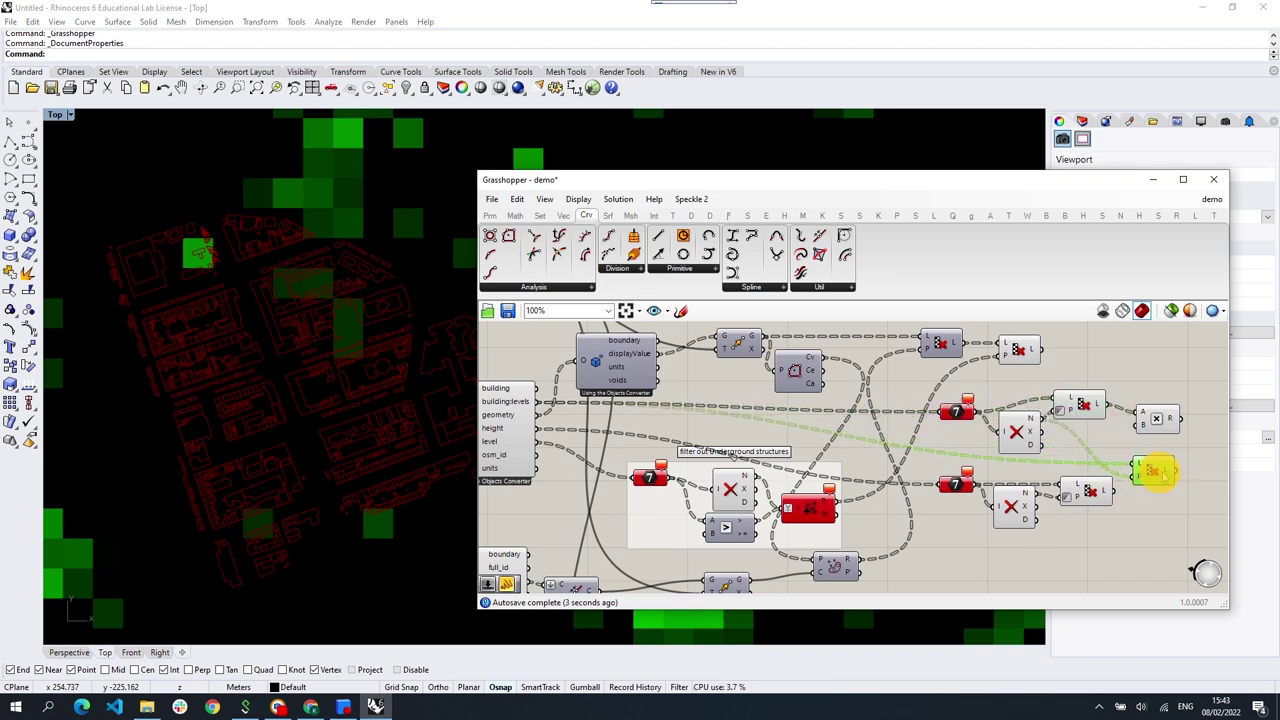
pyautogui.click(1088, 490)
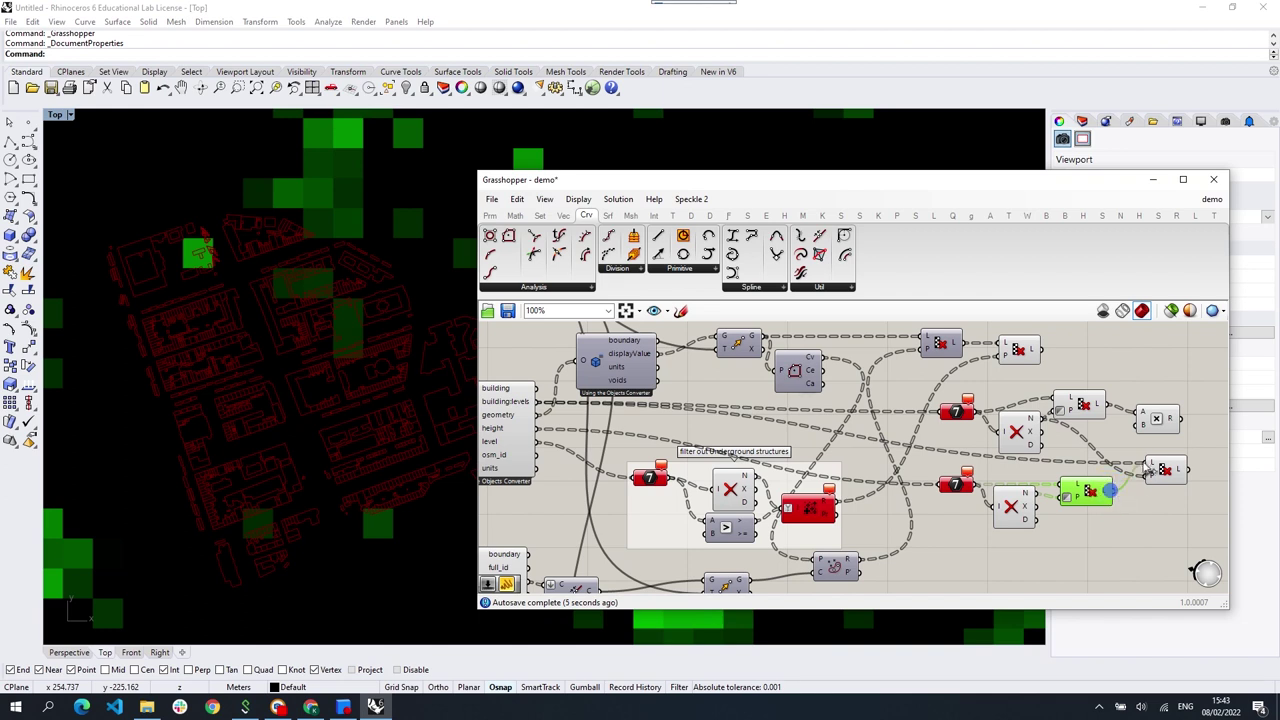
pyautogui.moveTo(1163, 470); pyautogui.dragTo(1170, 479)
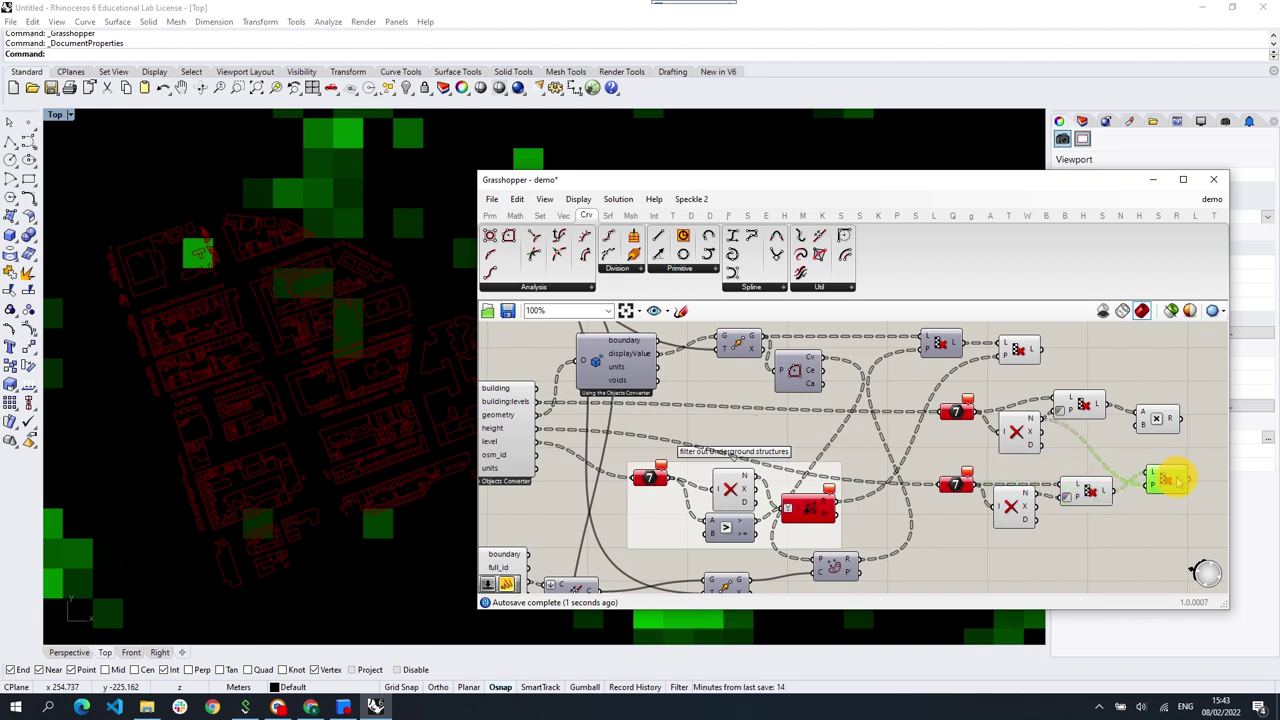
pyautogui.moveTo(1195, 497); pyautogui.dragTo(1030, 503, button='right')
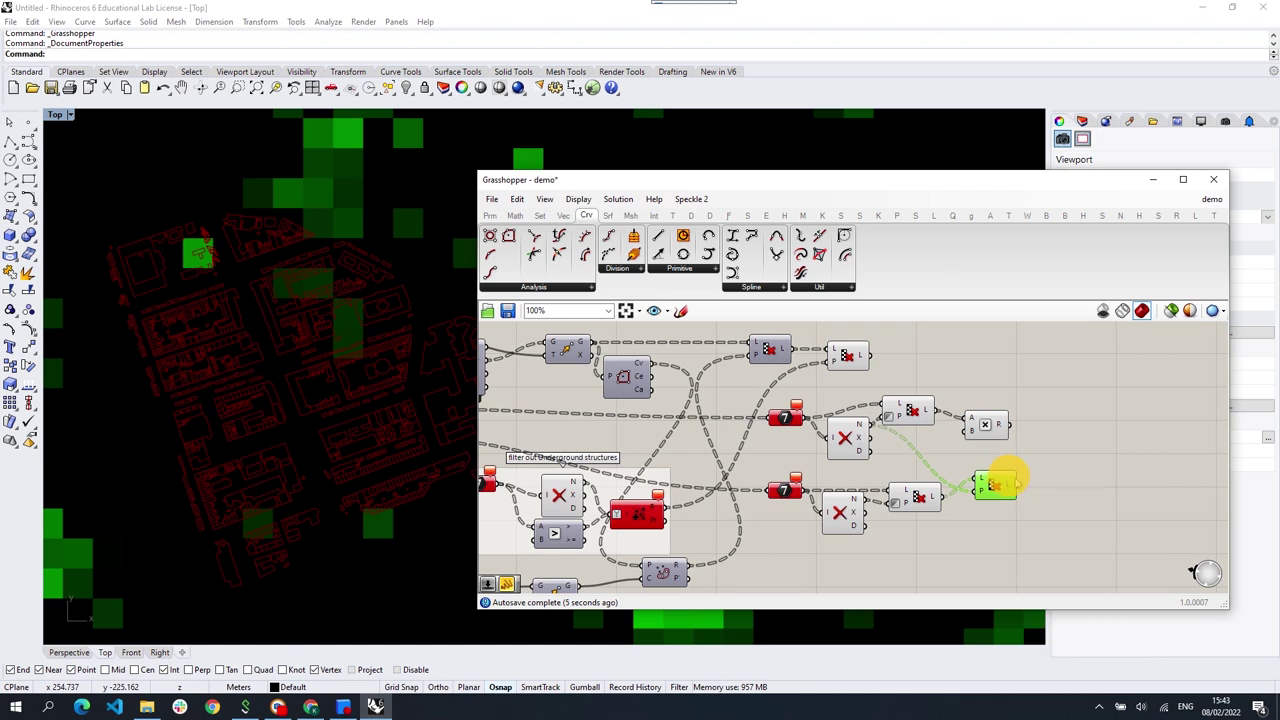
# Step: Add a Merge fed by the multiplication result, graft D1 and D2, and remove D3
pyautogui.doubleClick(1068, 468)
pyautogui.write('merge')
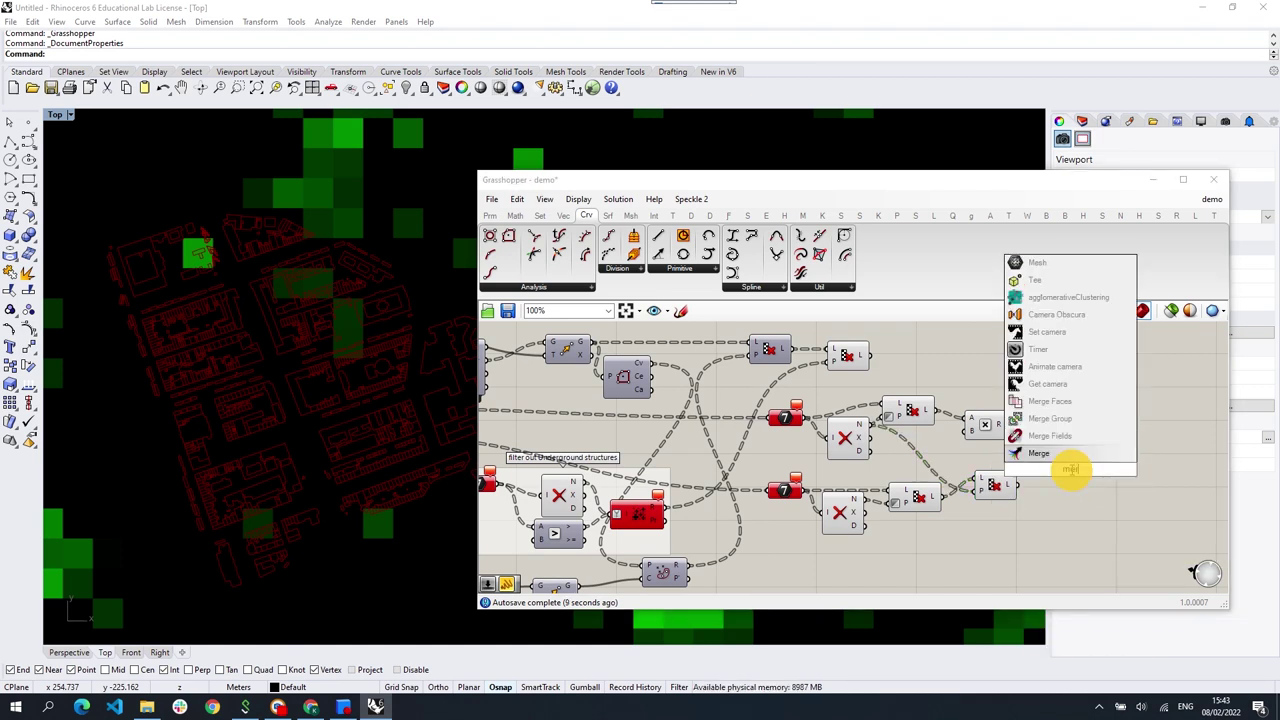
pyautogui.click(1058, 453)
pyautogui.moveTo(1070, 468); pyautogui.dragTo(1047, 464)
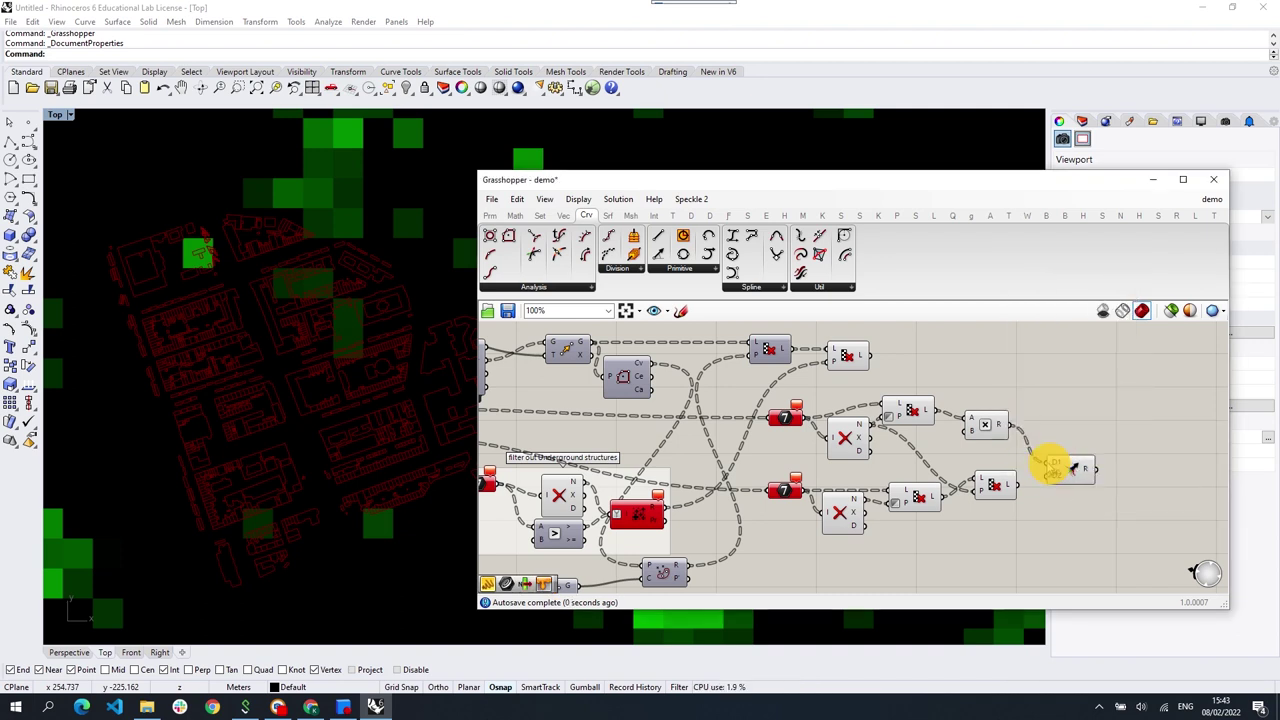
pyautogui.rightClick(1057, 455)
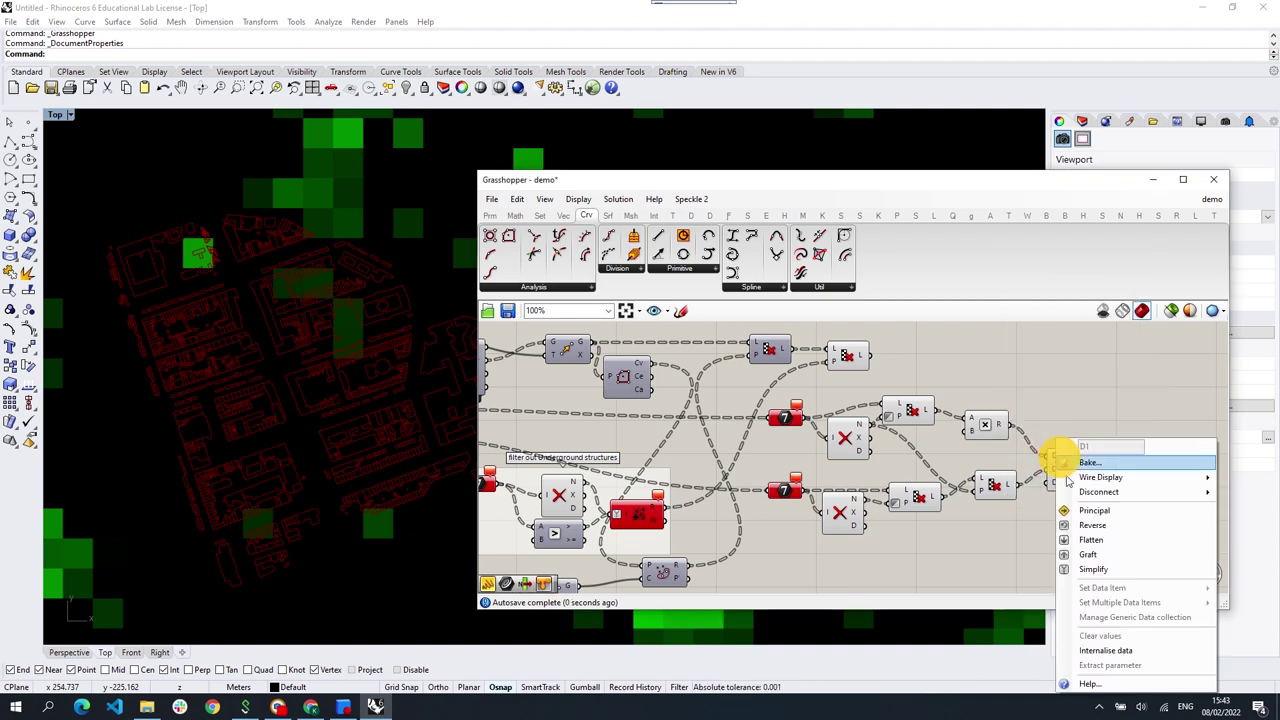
pyautogui.click(1120, 565)
pyautogui.rightClick(1070, 488)
pyautogui.click(1089, 563)
pyautogui.scroll(5, 1060, 475)
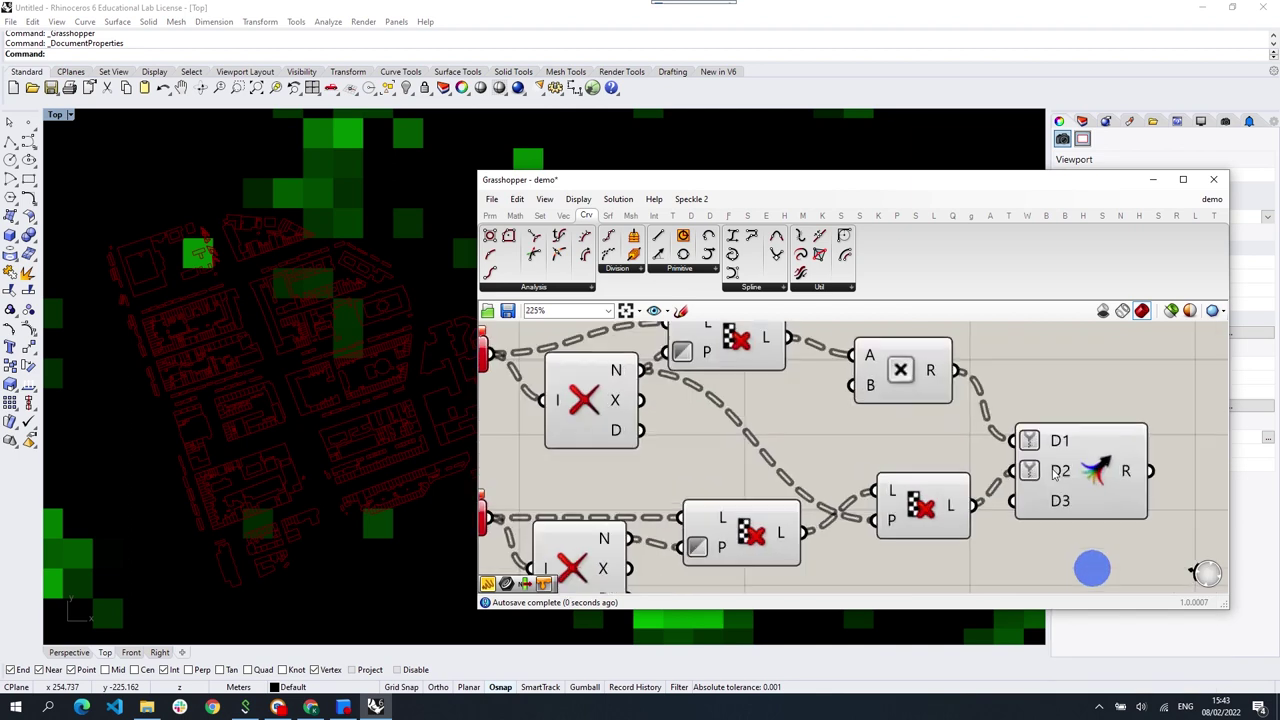
pyautogui.click(1083, 505)
pyautogui.scroll(-4, 1080, 505)
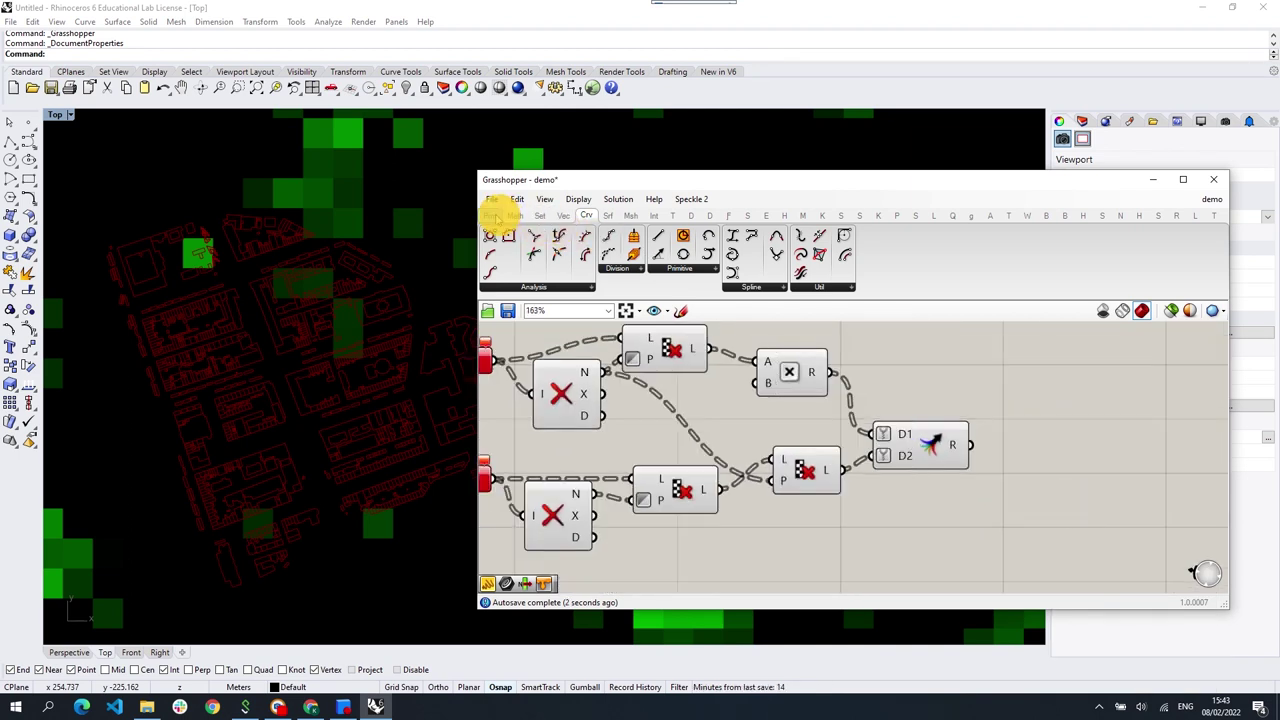
# Step: Add a Panel showing the Merge component's output tree
pyautogui.click(489, 215)
pyautogui.moveTo(644, 254); pyautogui.dragTo(1096, 450)
pyautogui.moveTo(970, 447)
pyautogui.mouseDown()
pyautogui.moveTo(1077, 481)
pyautogui.moveTo(1040, 550)
pyautogui.mouseUp()
pyautogui.scroll(-2, 983, 430)
pyautogui.moveTo(1108, 420); pyautogui.dragTo(1102, 545)
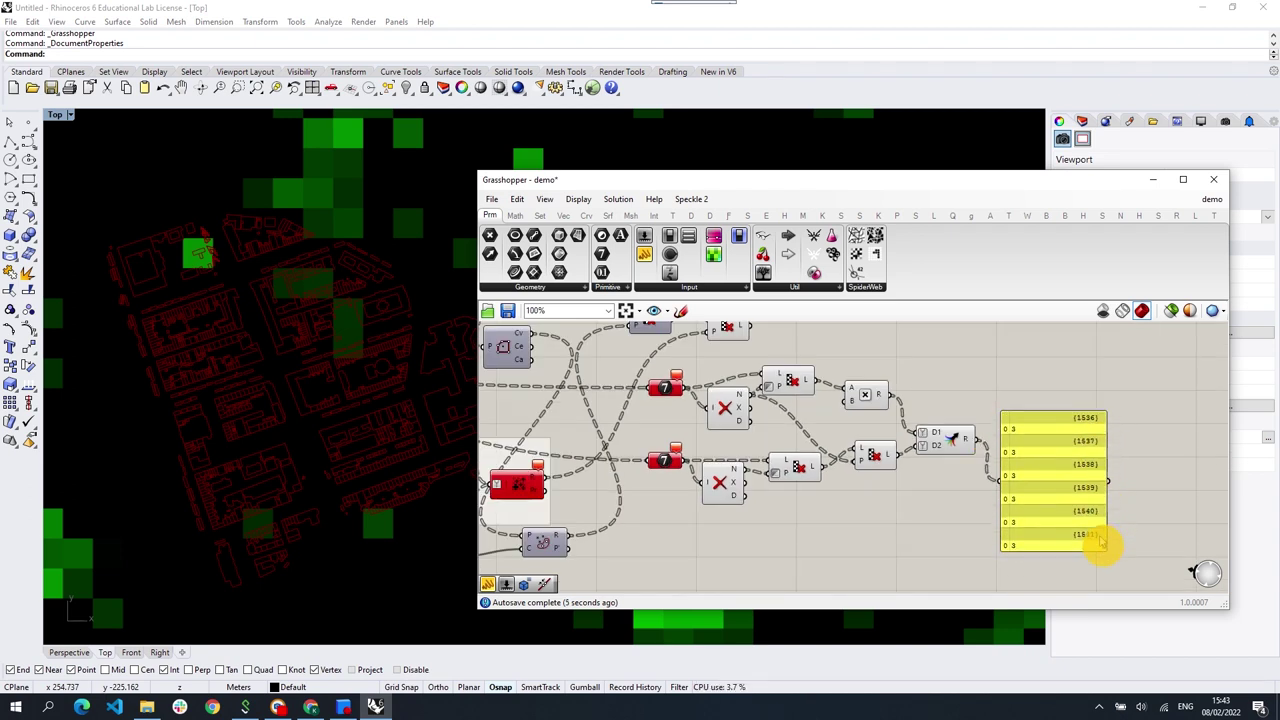
pyautogui.moveTo(822, 492); pyautogui.dragTo(1034, 457, button='right')
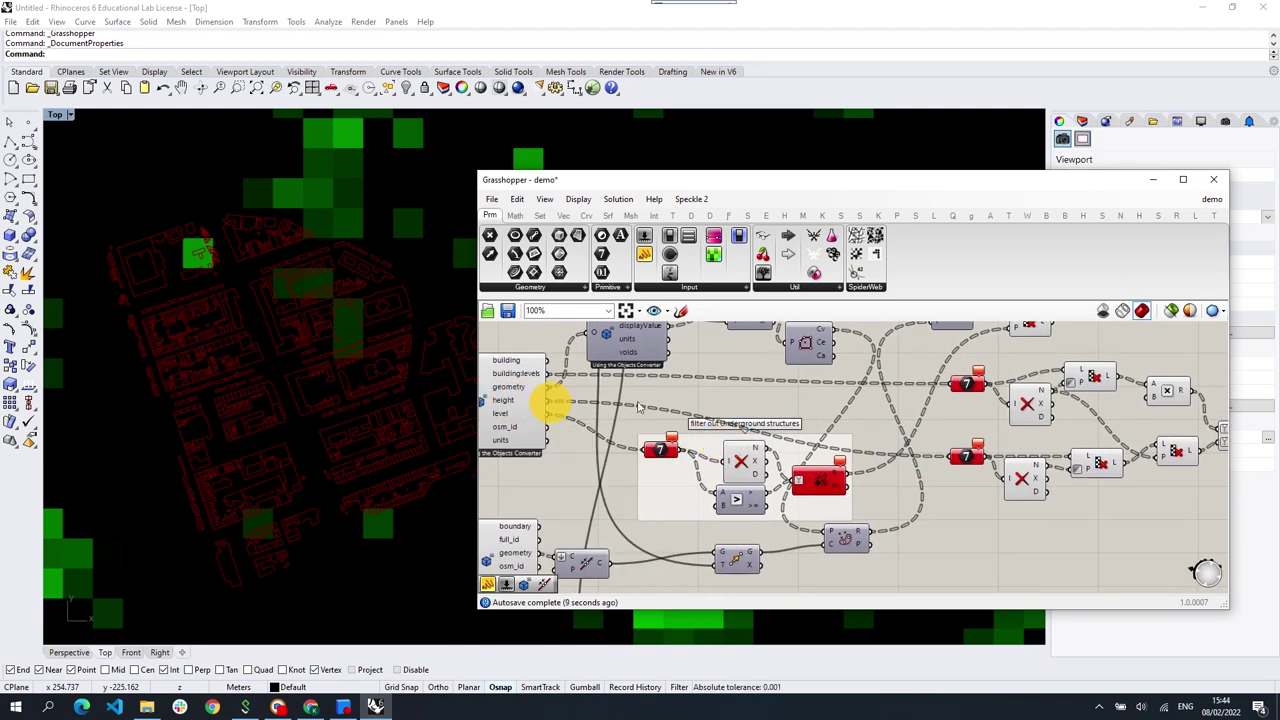
# Step: Group the two levels-filter components and name the group 'non-empty Levels'
pyautogui.moveTo(1030, 462); pyautogui.dragTo(959, 441, button='right')
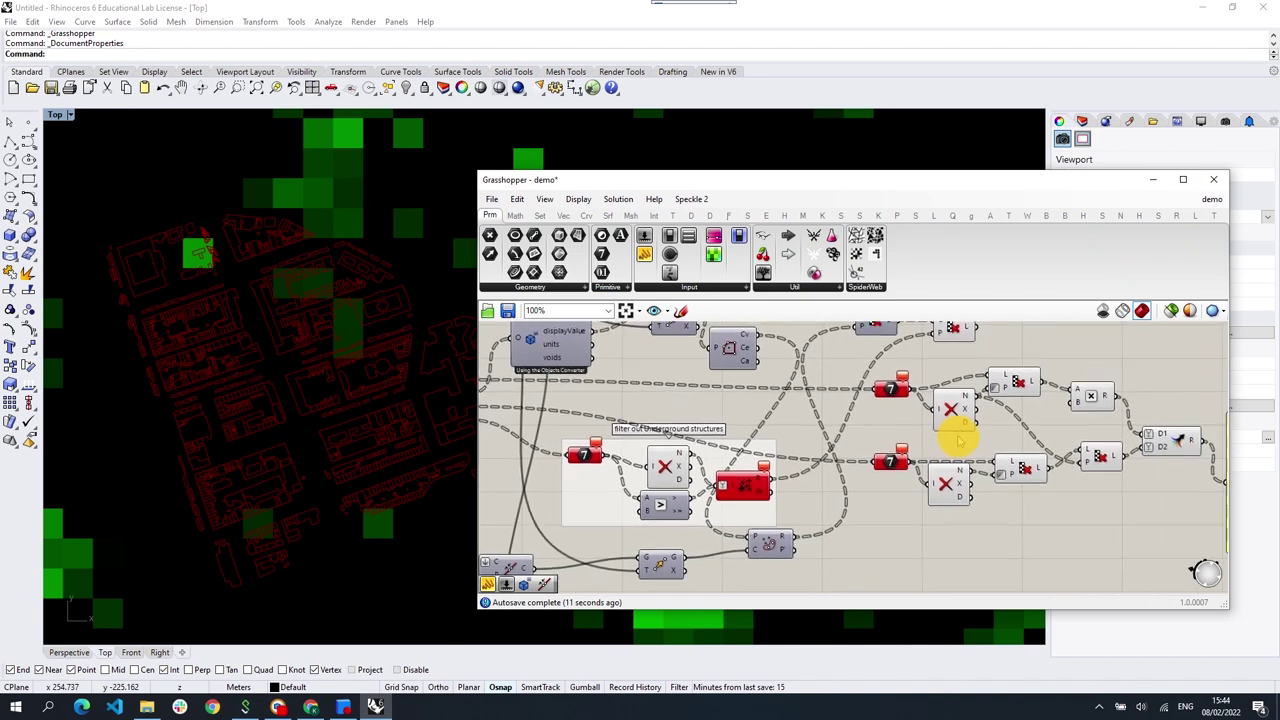
pyautogui.moveTo(1025, 435); pyautogui.dragTo(860, 358)
pyautogui.middleClick(930, 370)
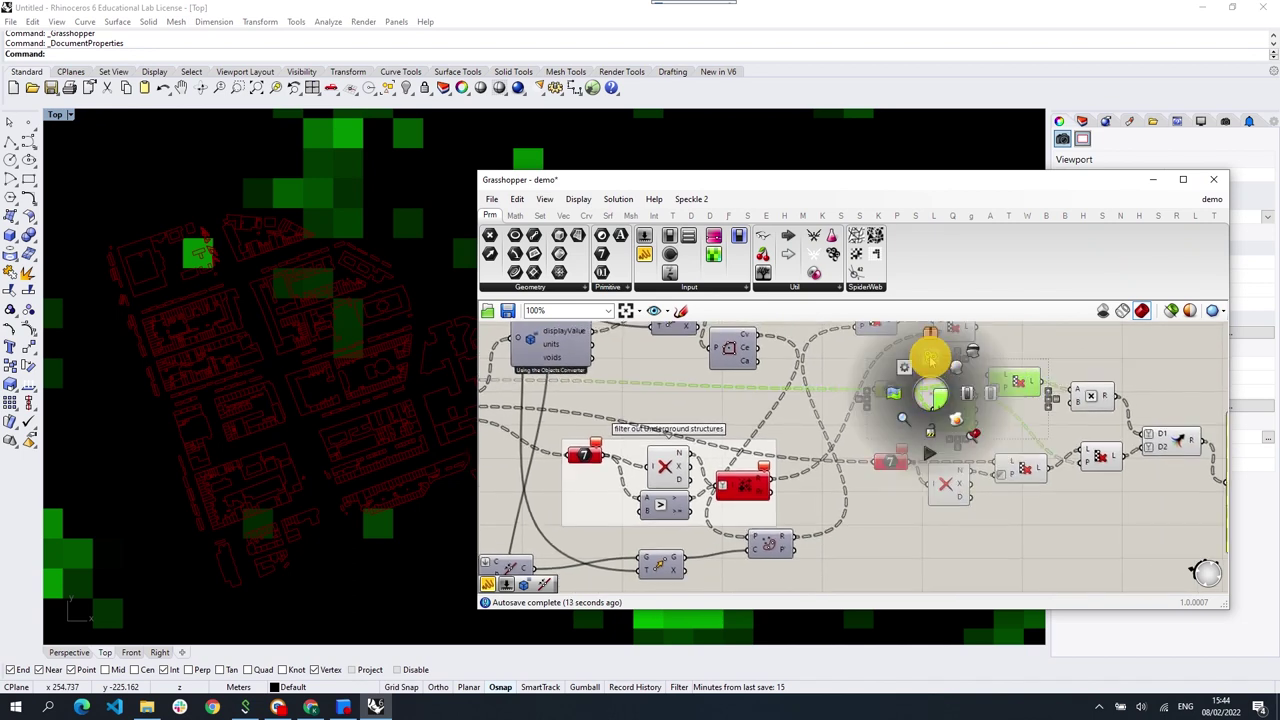
pyautogui.click(930, 357)
pyautogui.rightClick(929, 372)
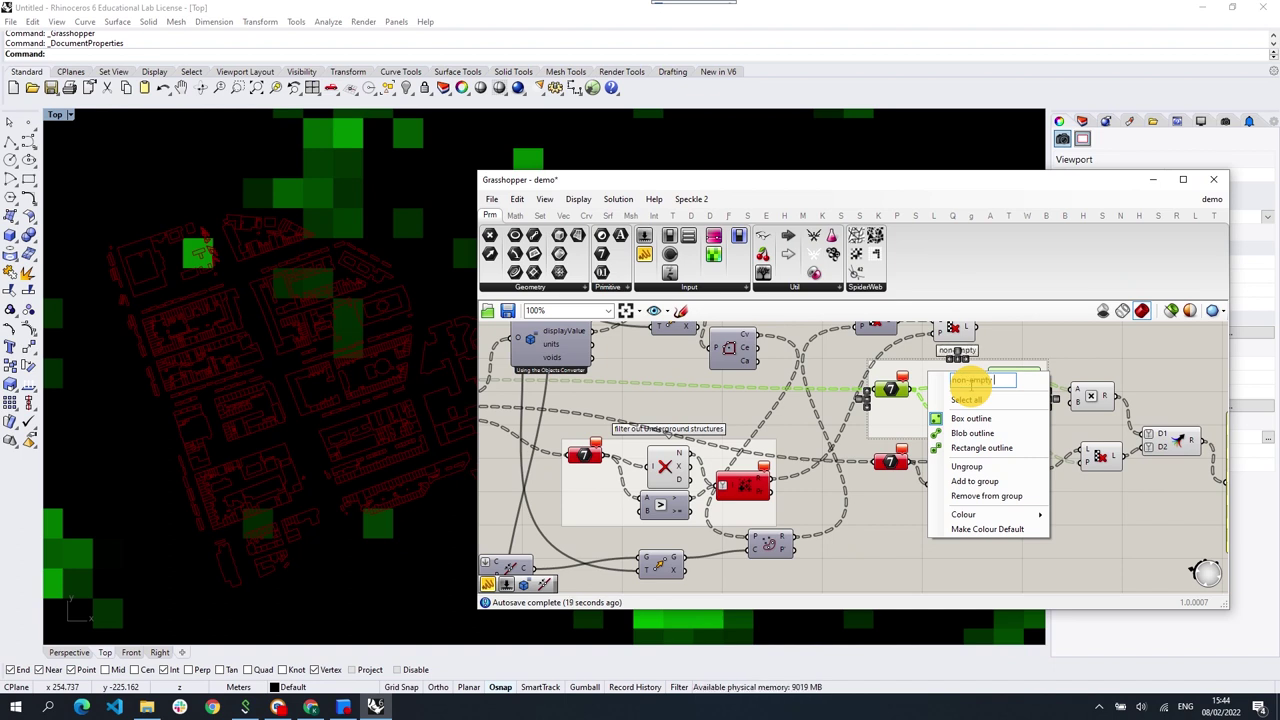
pyautogui.write('s')
pyautogui.press('Return')
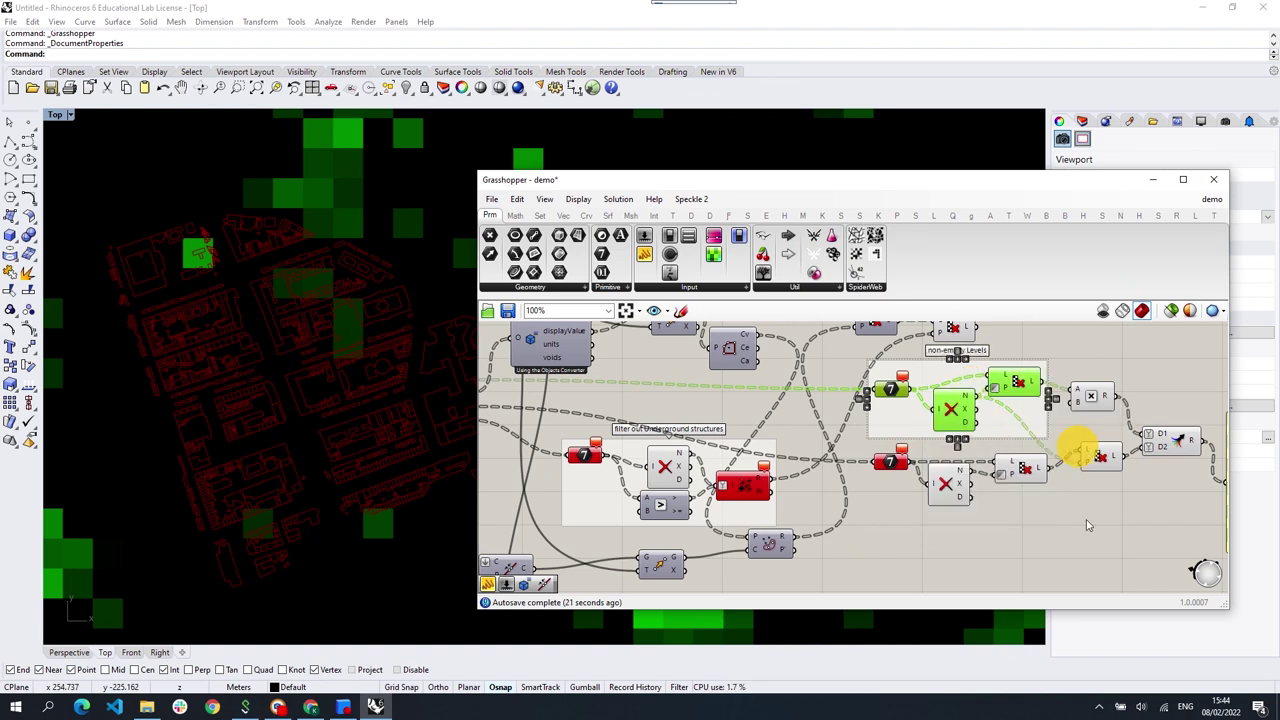
# Step: Group the height-filter components and name the group 'Non-empty Height'
pyautogui.moveTo(1033, 533); pyautogui.dragTo(877, 457)
pyautogui.middleClick(894, 457)
pyautogui.click(903, 428)
pyautogui.rightClick(960, 464)
pyautogui.write('Na')
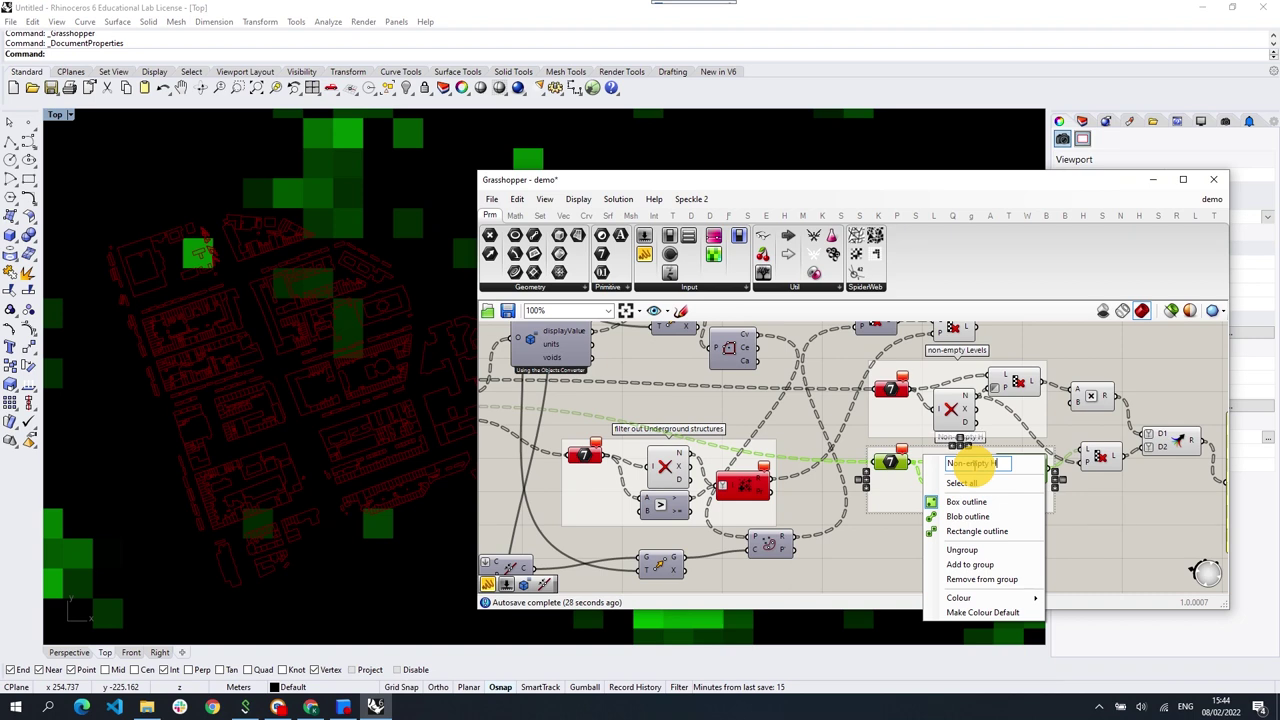
pyautogui.press('Return')
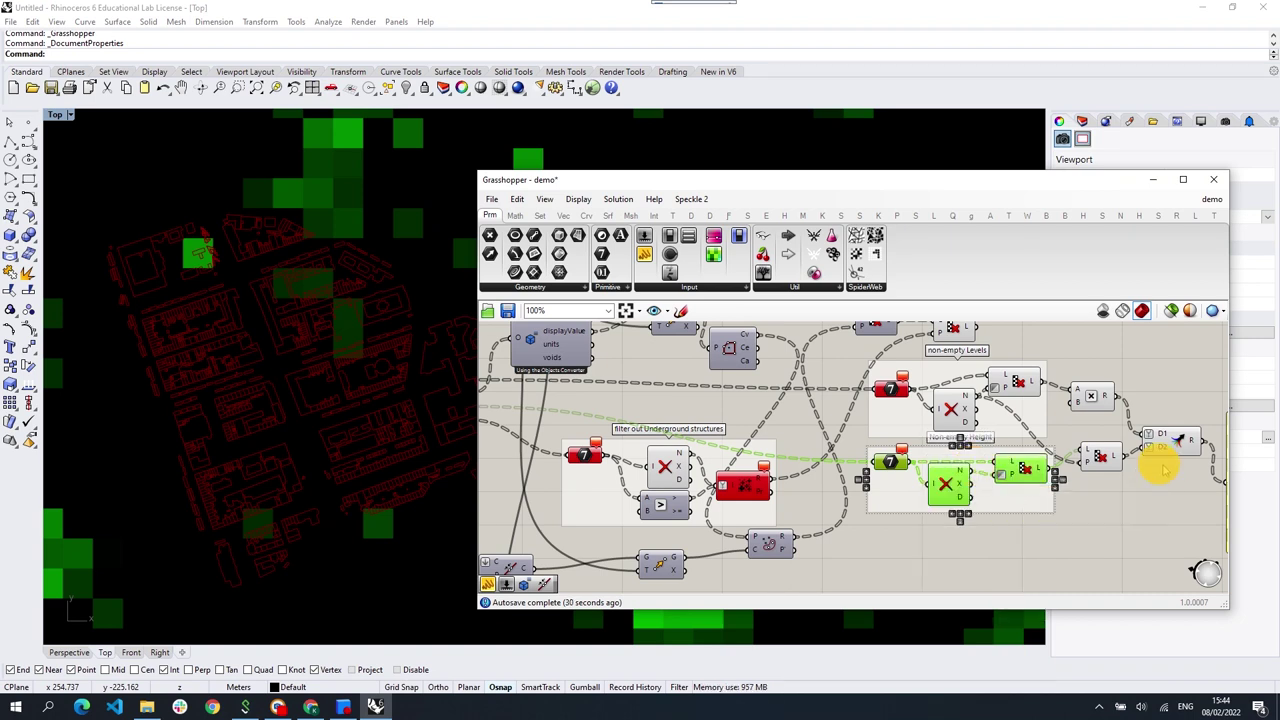
pyautogui.click(1150, 478)
# Step: Duplicate the null-check component with copy and paste
pyautogui.moveTo(1110, 410); pyautogui.dragTo(900, 420, button='right')
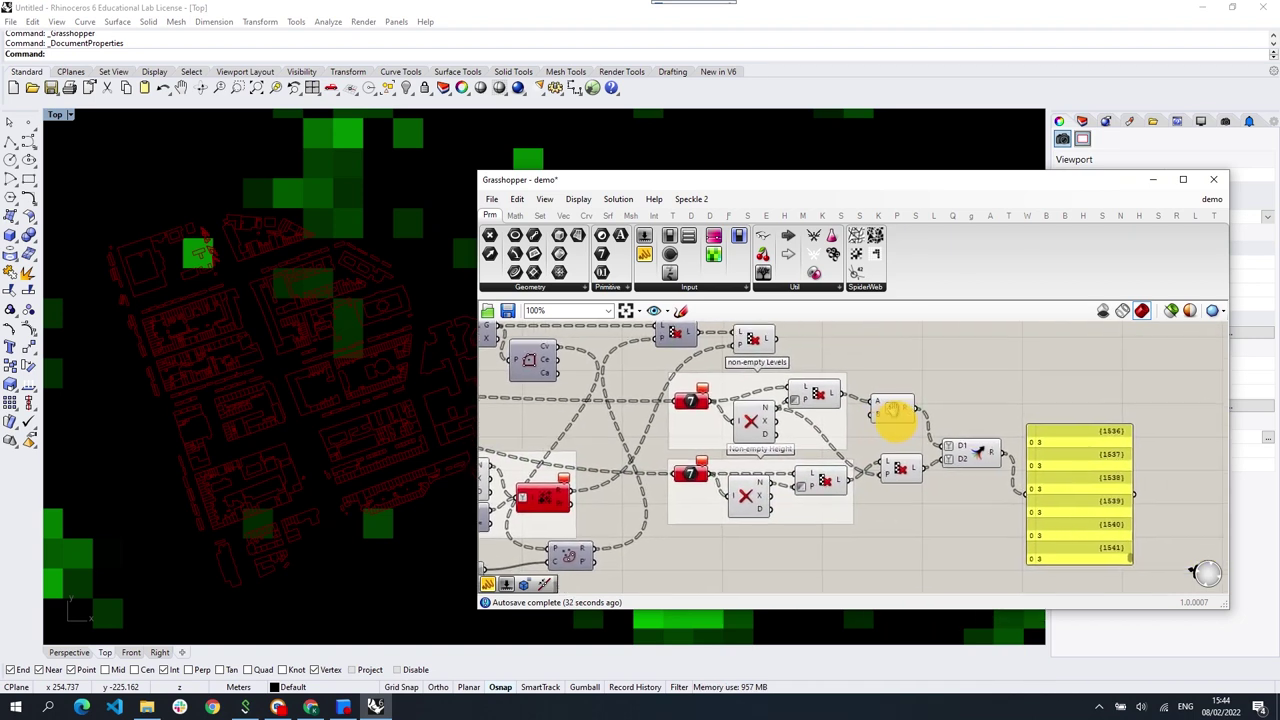
pyautogui.click(815, 382)
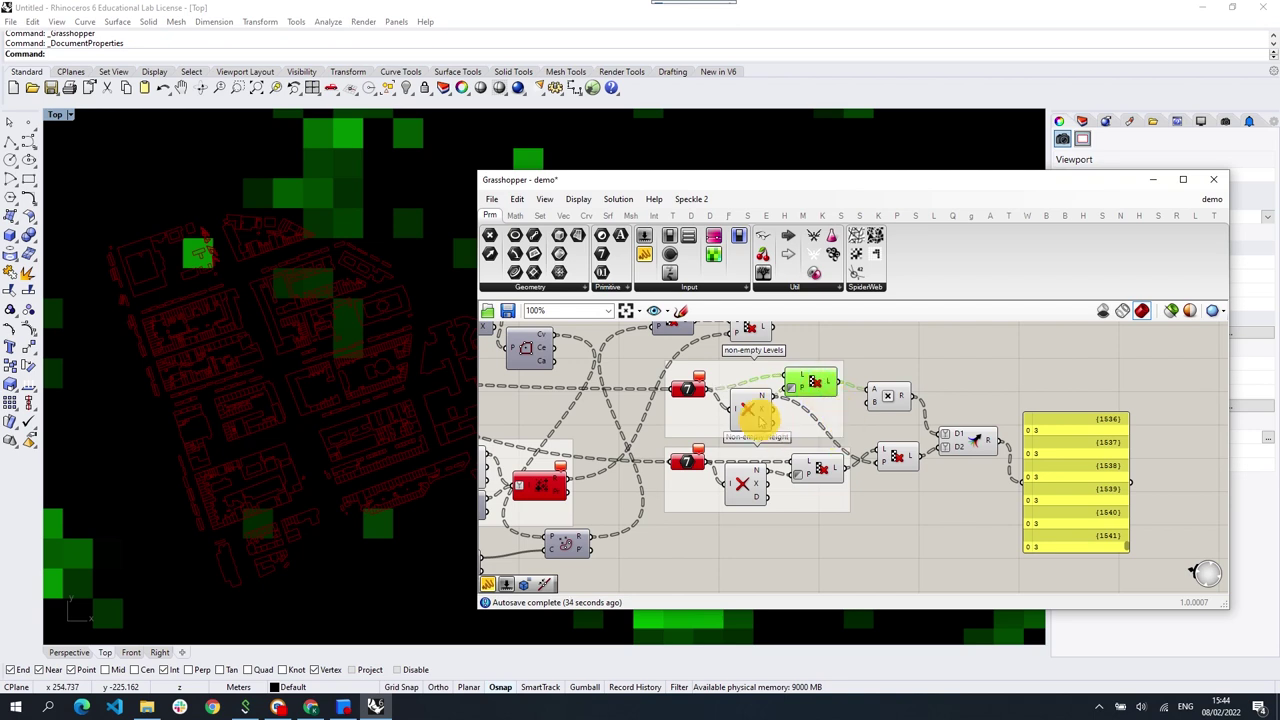
pyautogui.hotkey('ctrl', 'c')
pyautogui.hotkey('ctrl', 'shift', 'v')
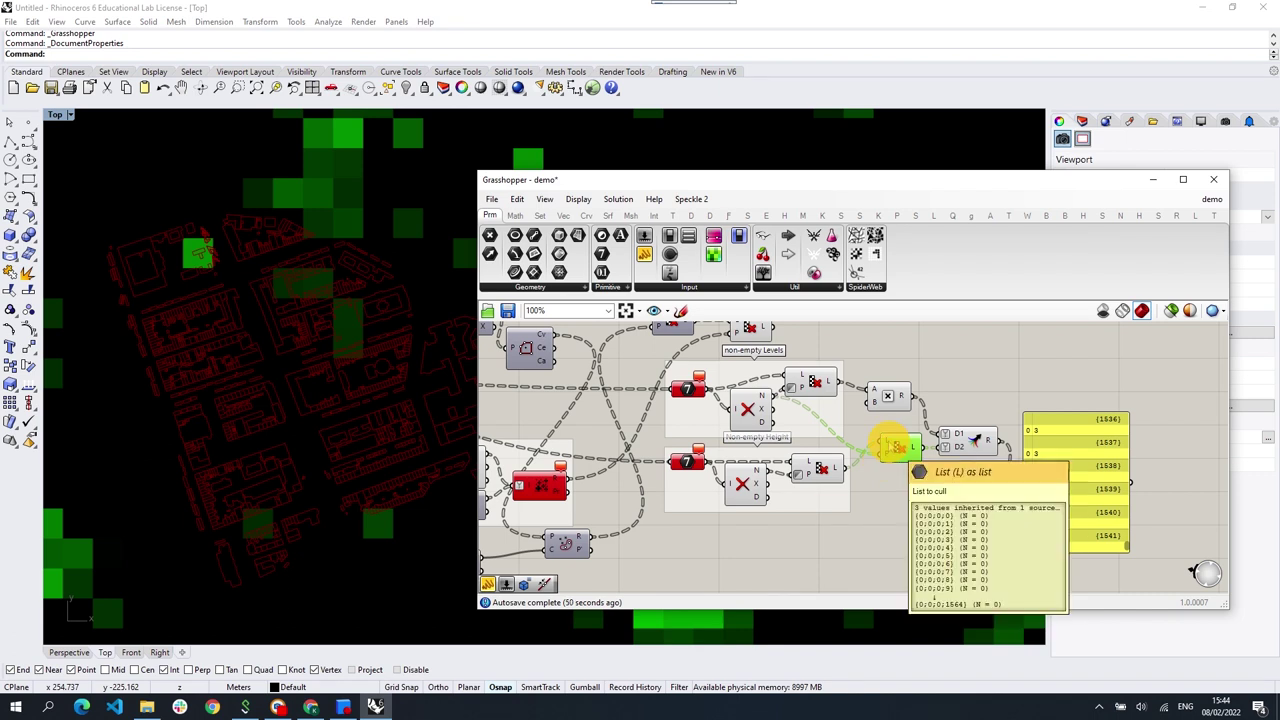
pyautogui.moveTo(916, 450)
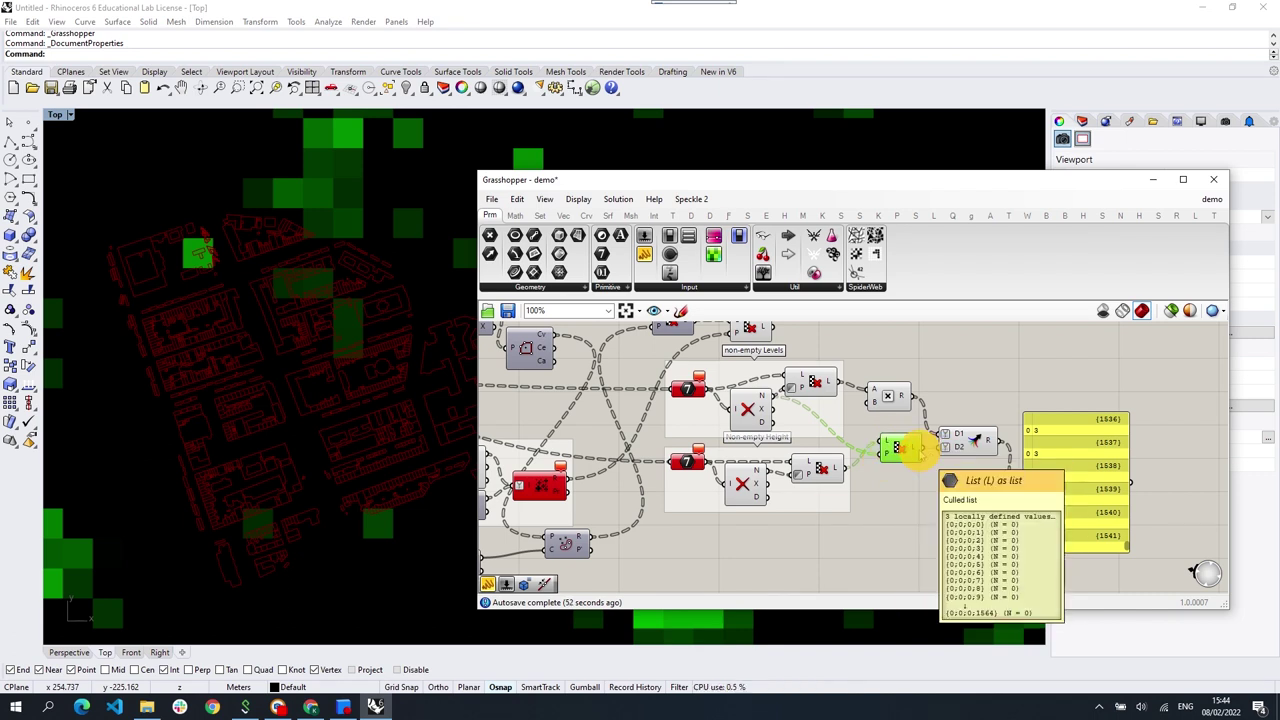
# Step: Feed the green component, multiplication and List Item outputs into the panel in turn to inspect them
pyautogui.moveTo(920, 447); pyautogui.dragTo(1026, 484)
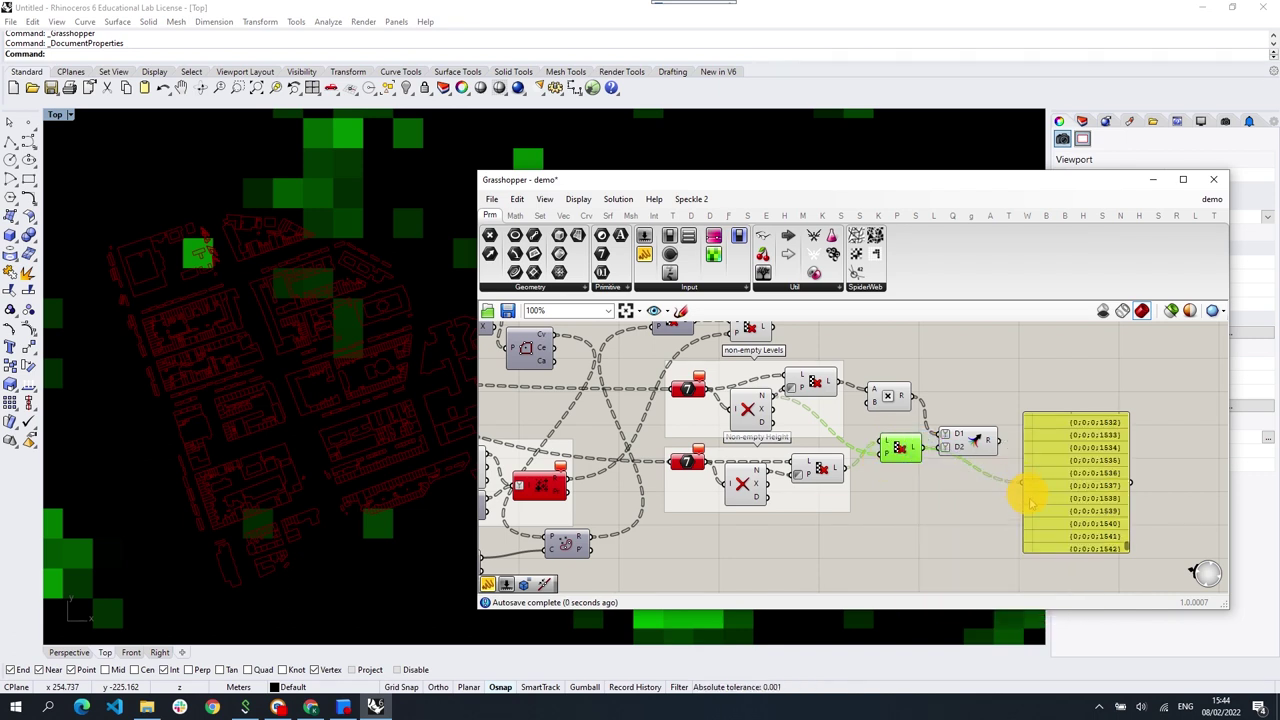
pyautogui.moveTo(1128, 548)
pyautogui.mouseDown()
pyautogui.moveTo(1134, 414)
pyautogui.moveTo(1134, 480)
pyautogui.mouseUp()
pyautogui.moveTo(908, 395); pyautogui.dragTo(1026, 484)
pyautogui.moveTo(1123, 494); pyautogui.dragTo(1128, 416)
pyautogui.moveTo(834, 383); pyautogui.dragTo(1022, 482)
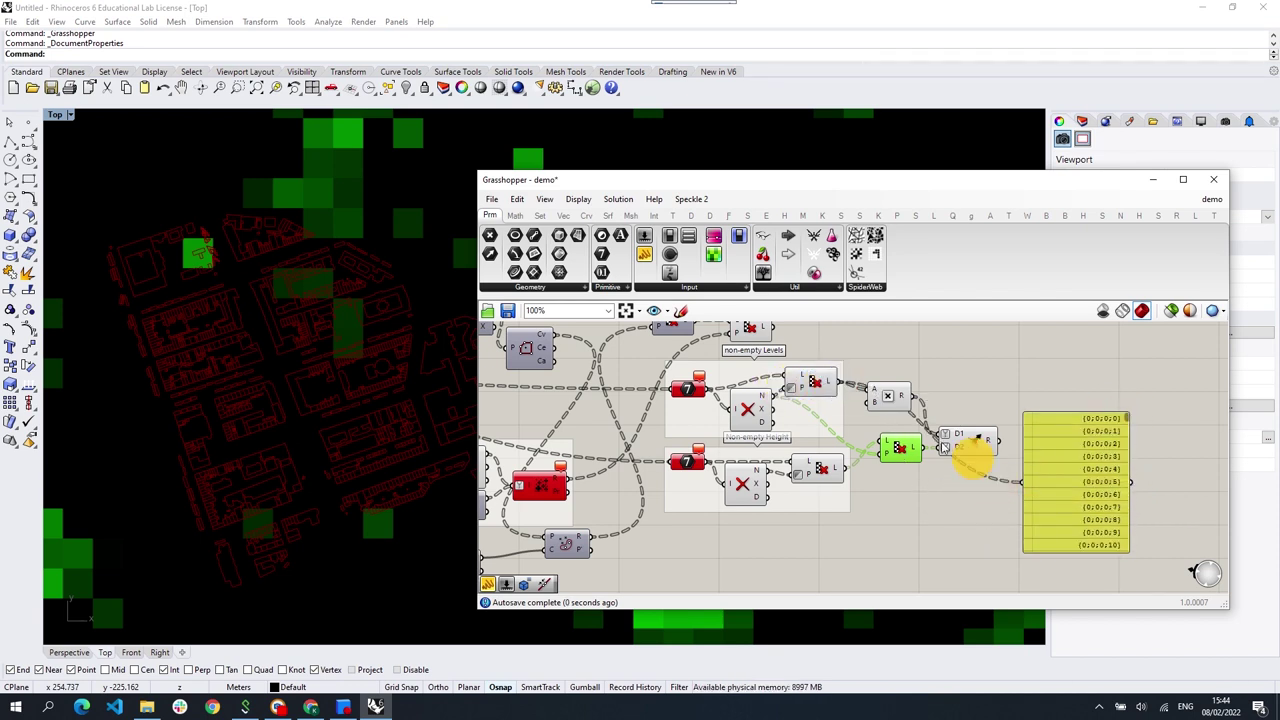
# Step: Move the panel up and connect the A×B result to it
pyautogui.click(886, 398)
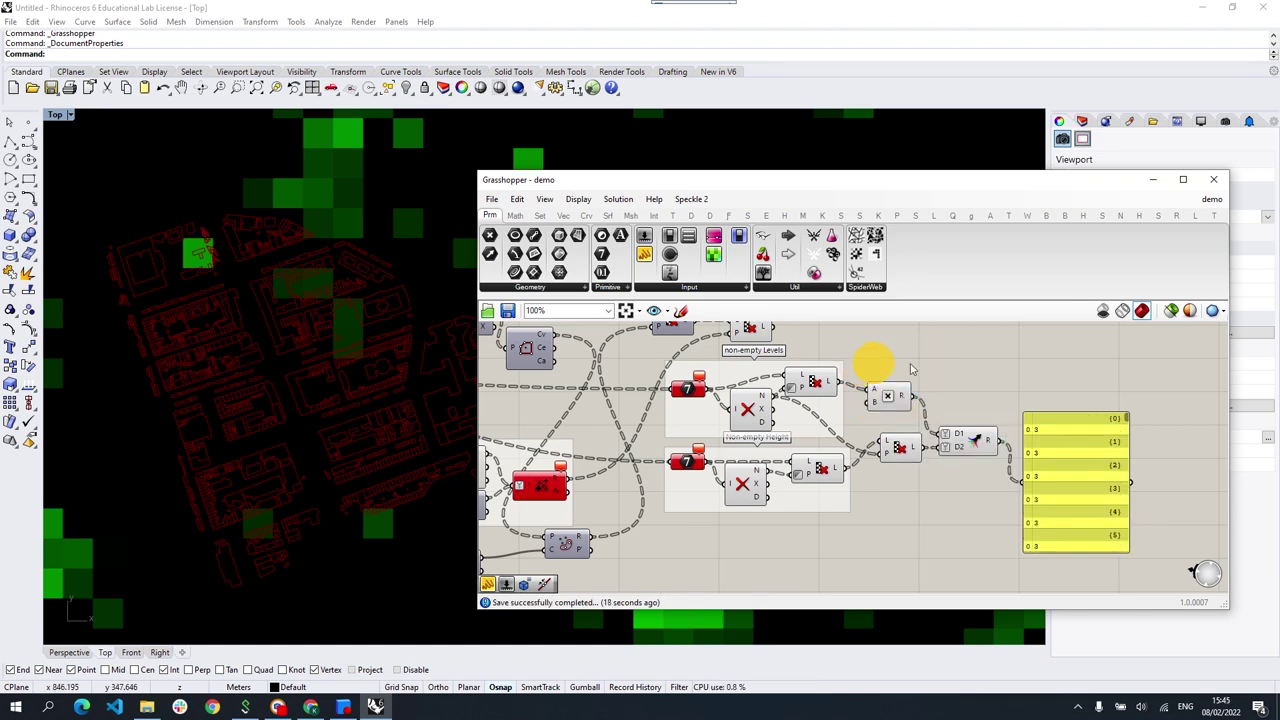
pyautogui.moveTo(838, 383)
pyautogui.mouseDown()
pyautogui.moveTo(1024, 483)
pyautogui.moveTo(1059, 376)
pyautogui.mouseUp()
pyautogui.click(811, 383)
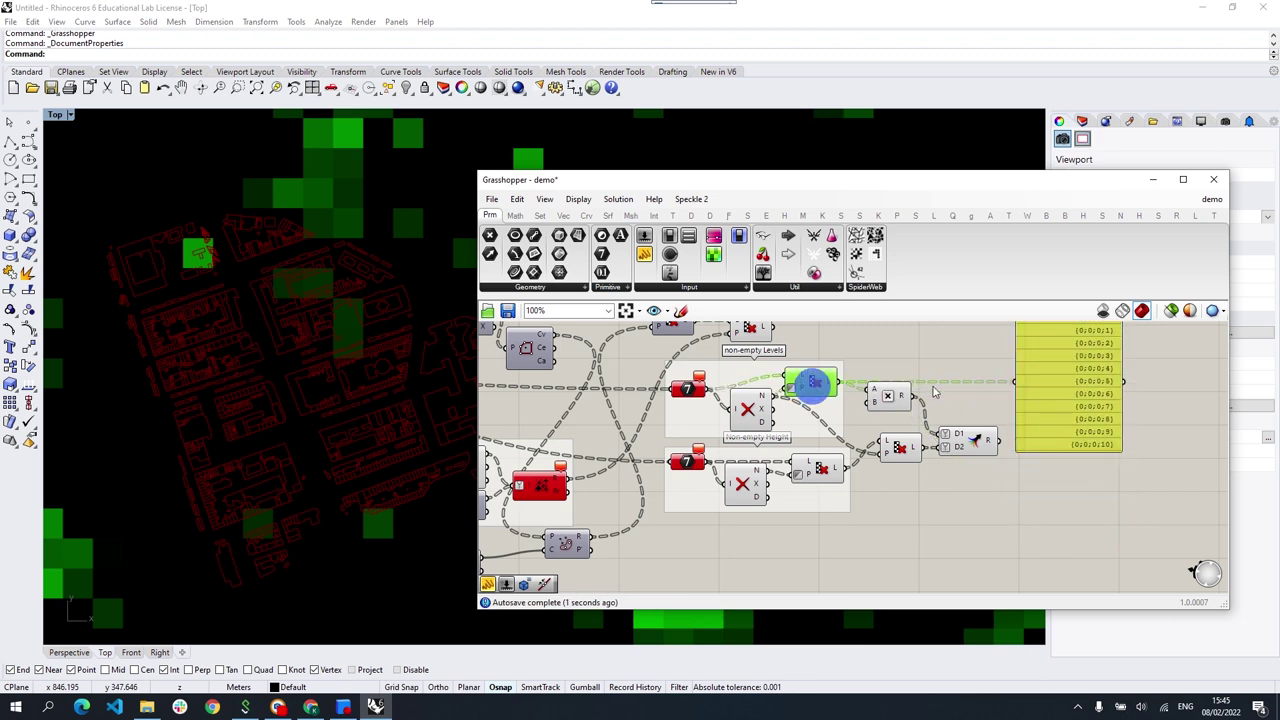
pyautogui.moveTo(936, 383); pyautogui.dragTo(871, 443, button='right')
pyautogui.moveTo(849, 458); pyautogui.dragTo(953, 443)
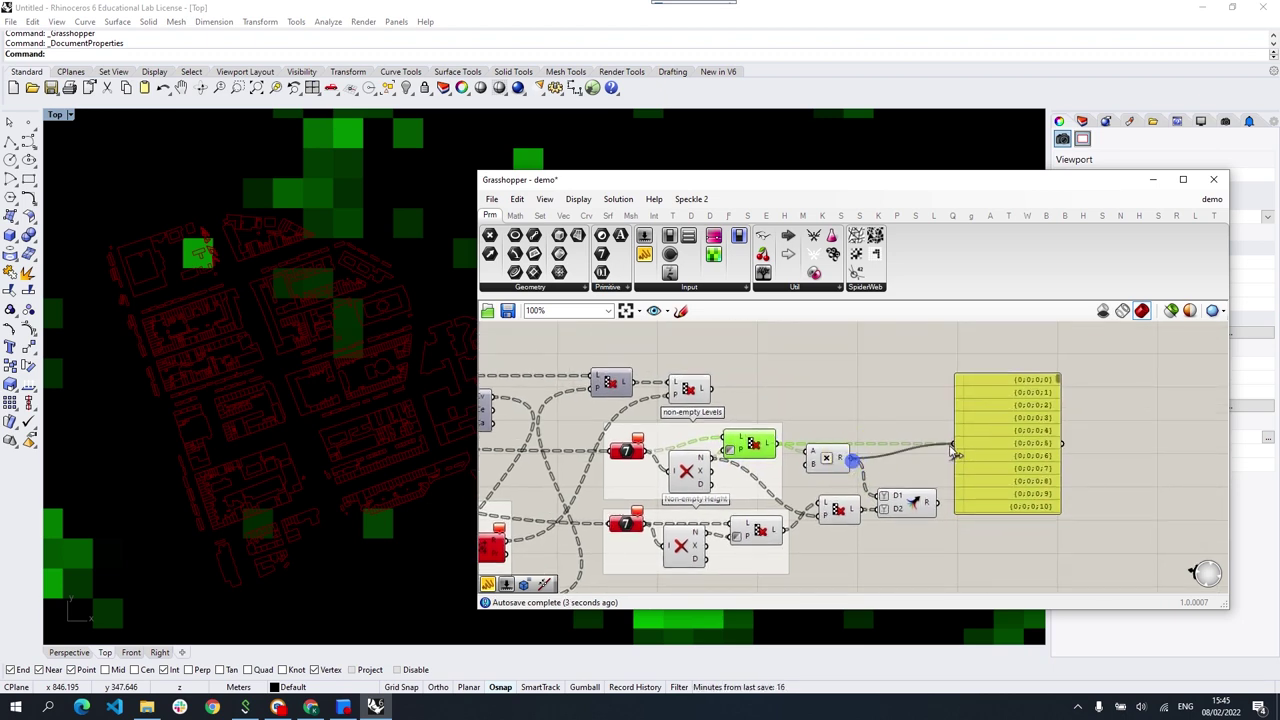
pyautogui.moveTo(1060, 382)
pyautogui.mouseDown()
pyautogui.moveTo(1062, 395)
pyautogui.moveTo(1062, 373)
pyautogui.mouseUp()
pyautogui.click(983, 434)
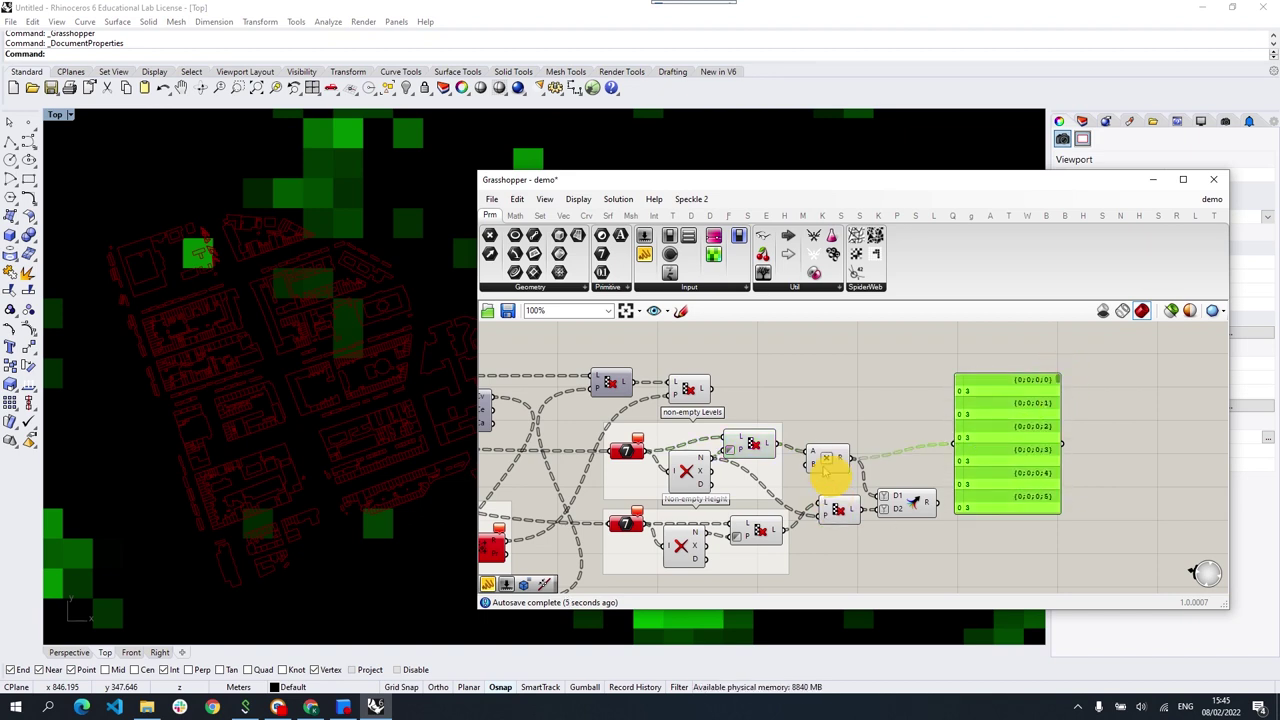
pyautogui.click(766, 446)
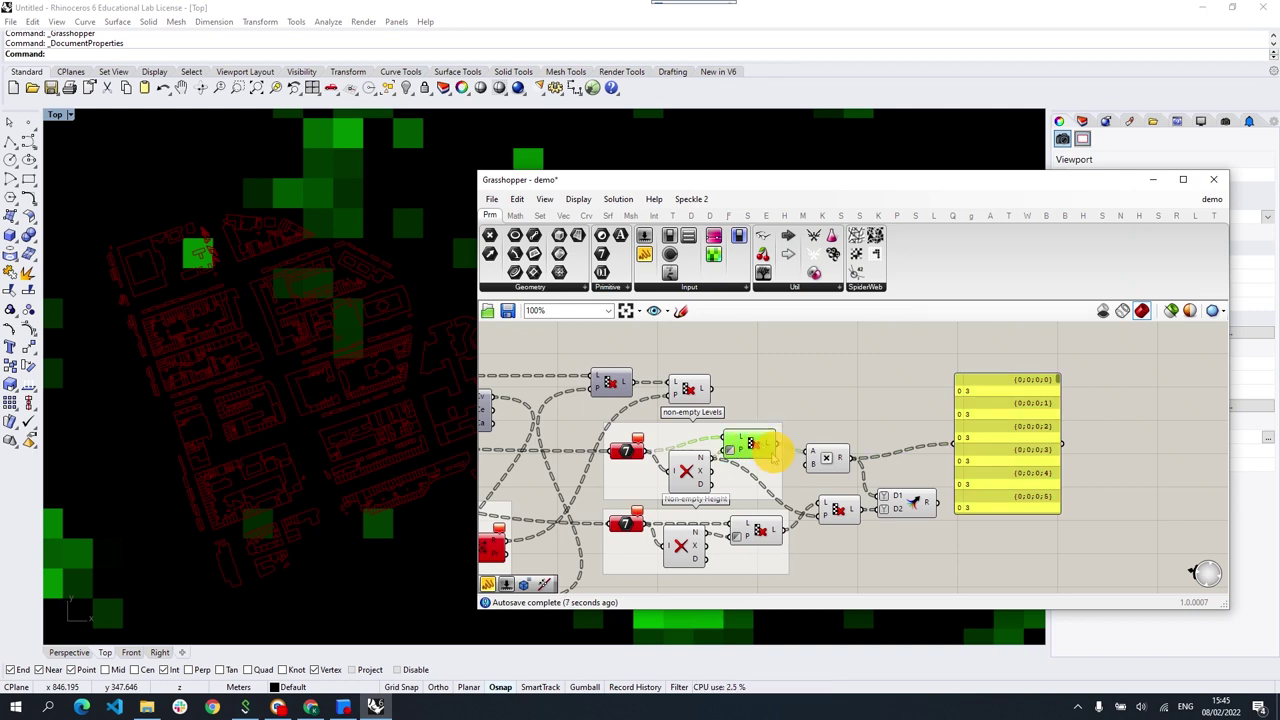
pyautogui.click(840, 492)
pyautogui.doubleClick(857, 402)
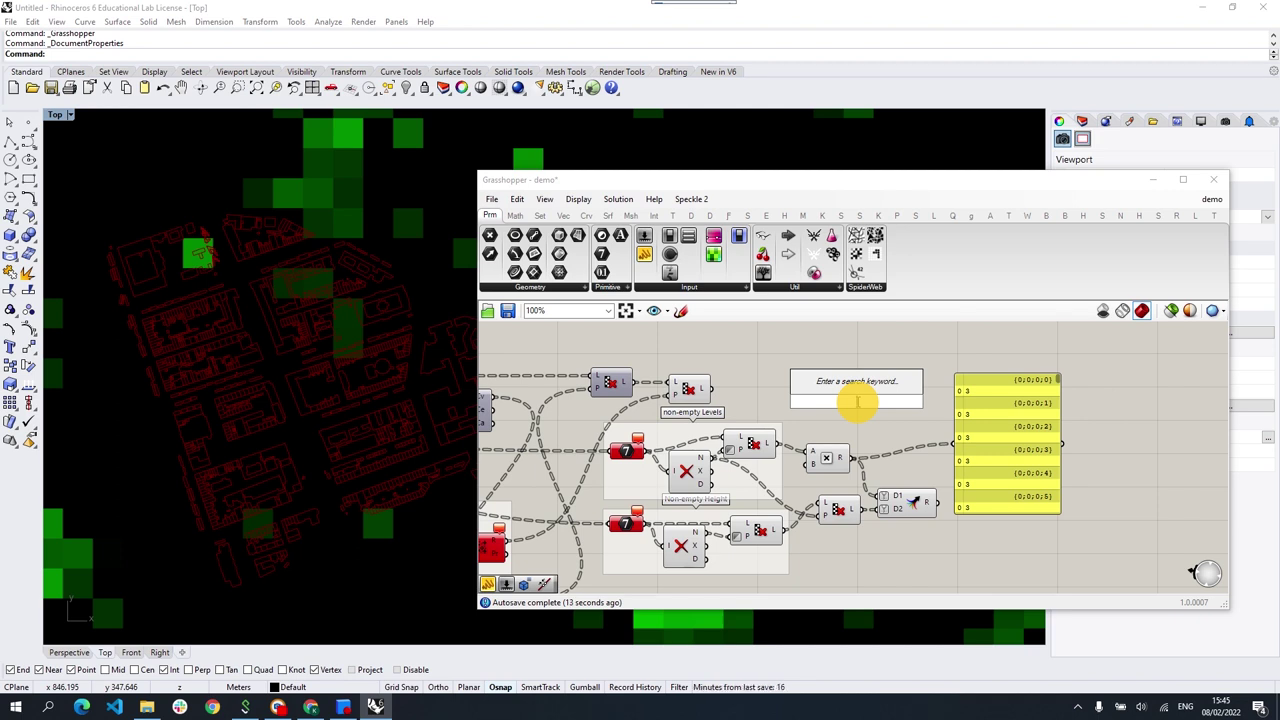
# Step: Place a Weave component and wire the List Item levels list and middle Cull result into it
pyautogui.write('weave')
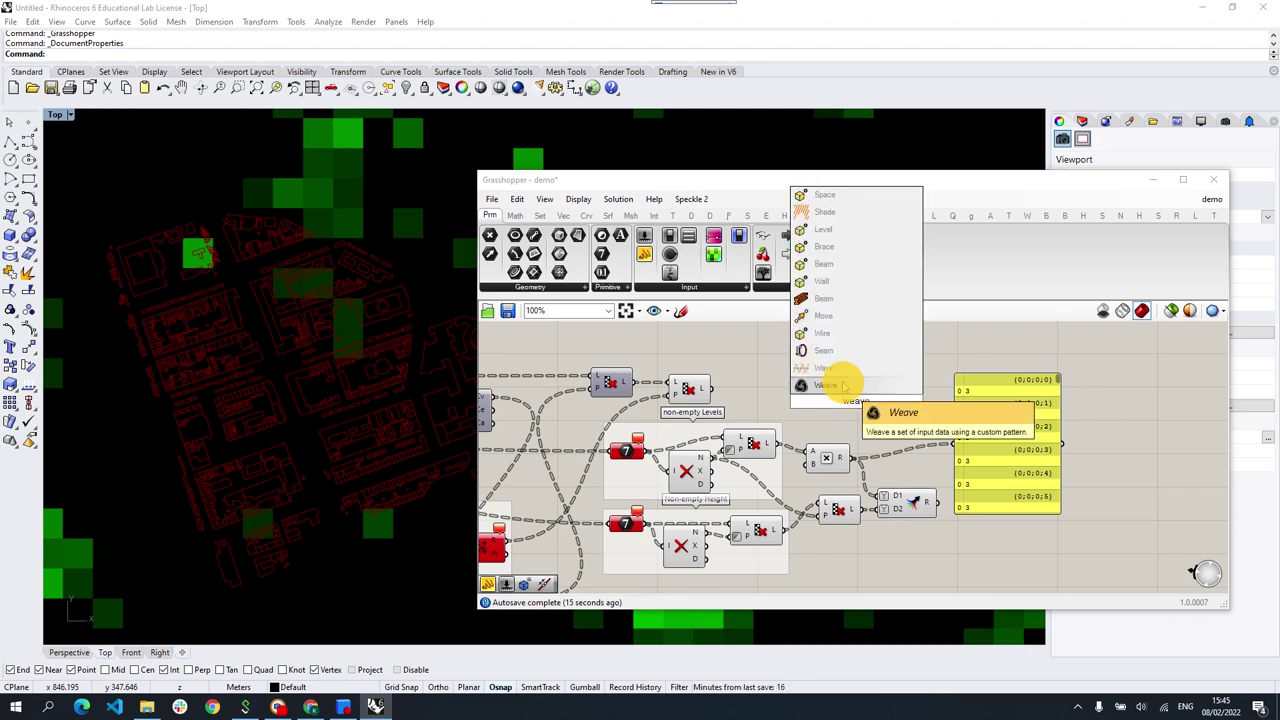
pyautogui.press('Return')
pyautogui.click(751, 444)
pyautogui.moveTo(783, 444); pyautogui.dragTo(818, 392)
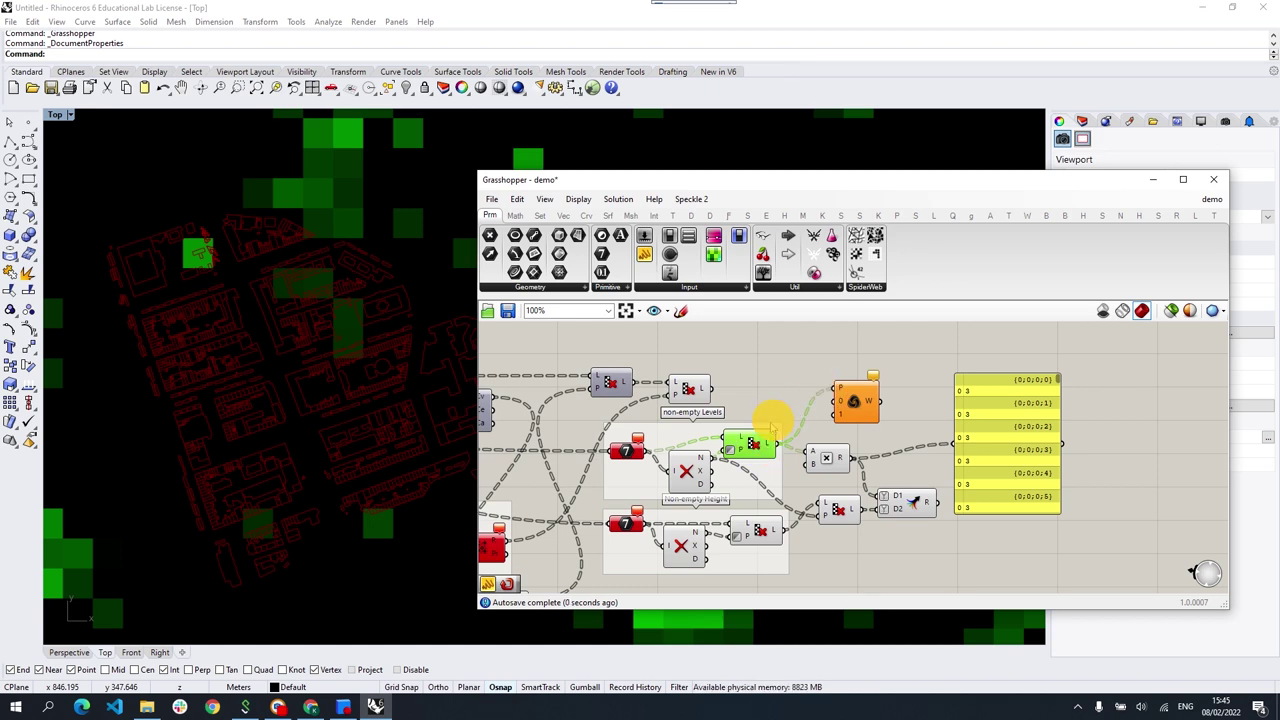
pyautogui.moveTo(708, 456); pyautogui.dragTo(843, 400)
pyautogui.moveTo(750, 447); pyautogui.dragTo(755, 436)
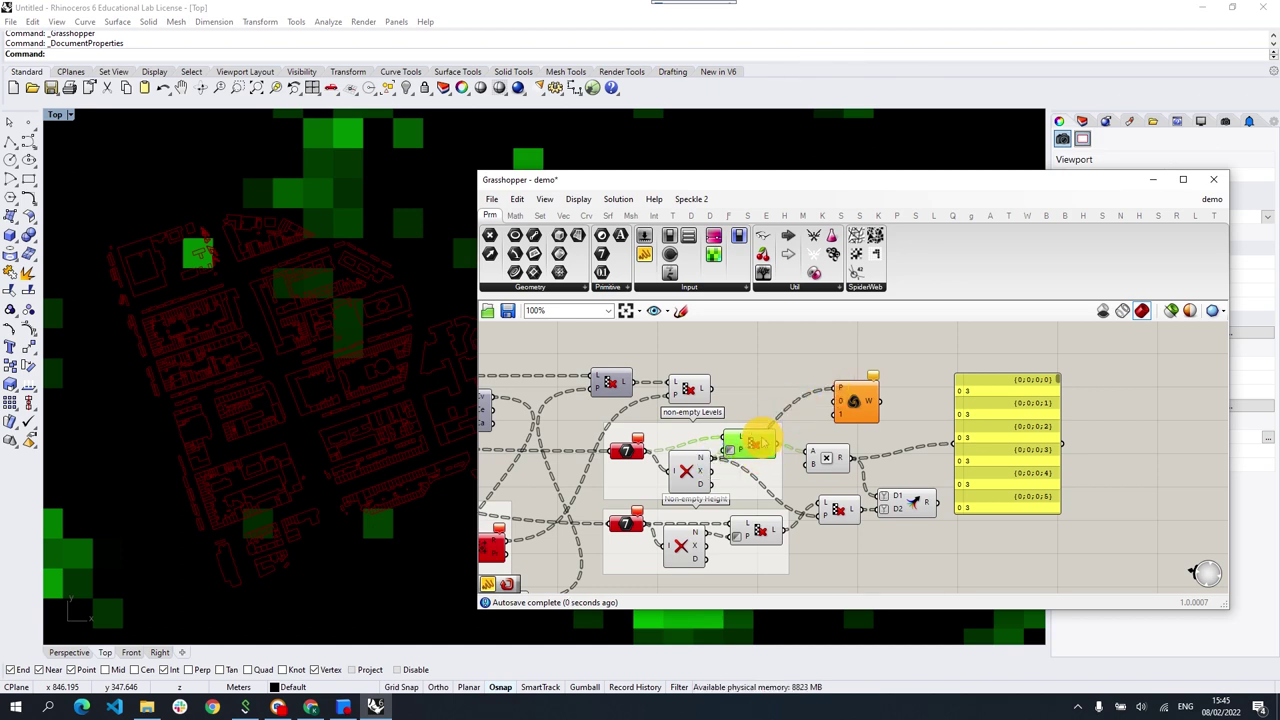
pyautogui.click(690, 468)
pyautogui.moveTo(703, 460)
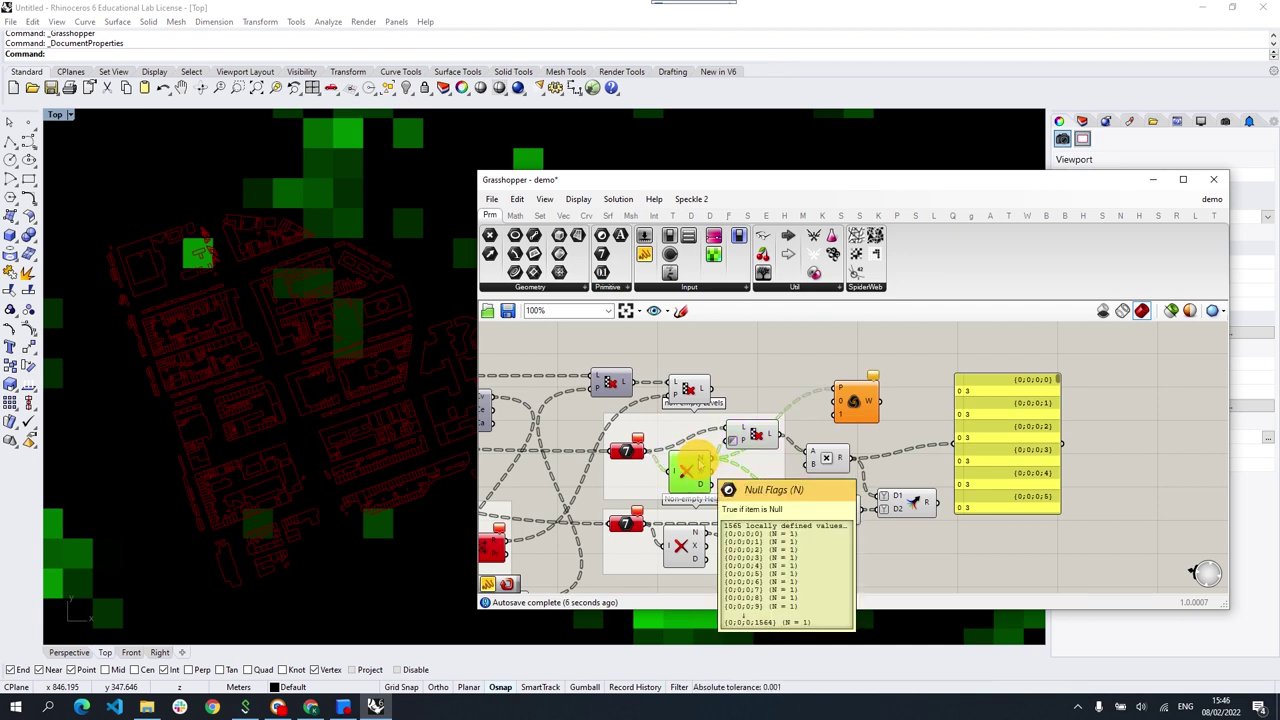
pyautogui.moveTo(703, 462); pyautogui.dragTo(835, 425)
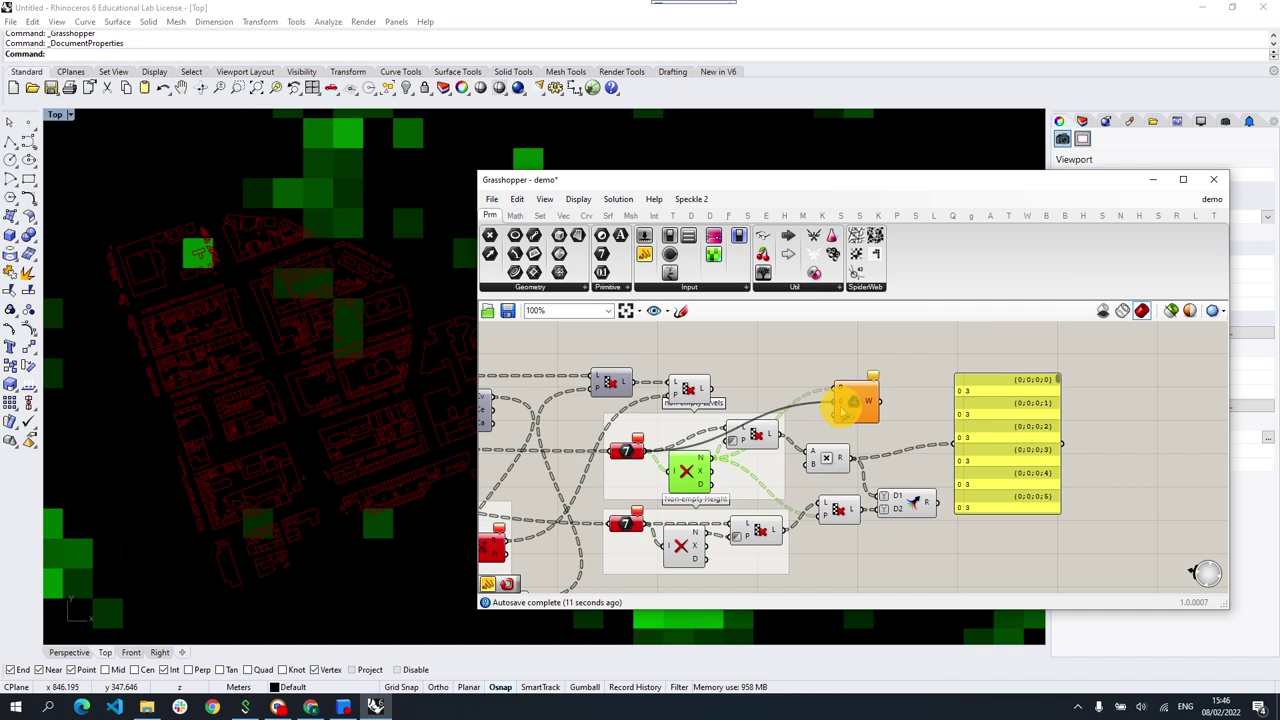
pyautogui.click(757, 538)
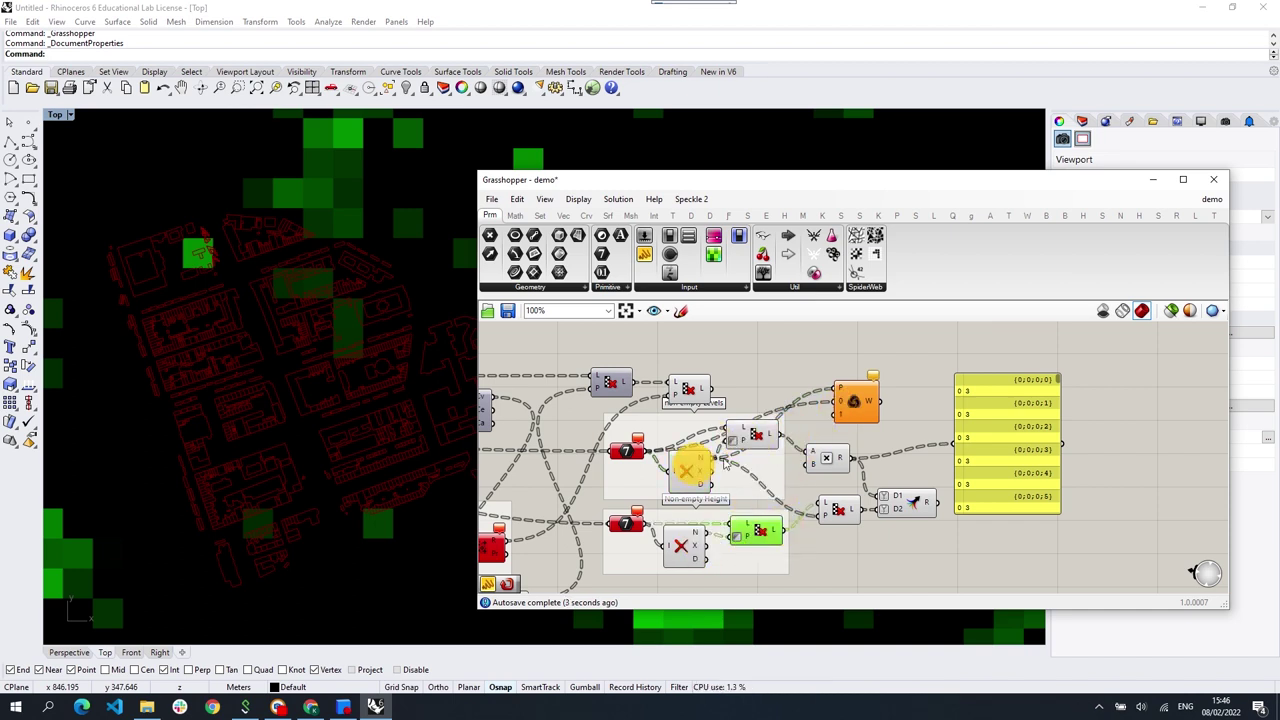
# Step: Wire the lower Cull result into Weave and Weave's output into the values panel
pyautogui.moveTo(838, 448); pyautogui.dragTo(822, 410, button='right')
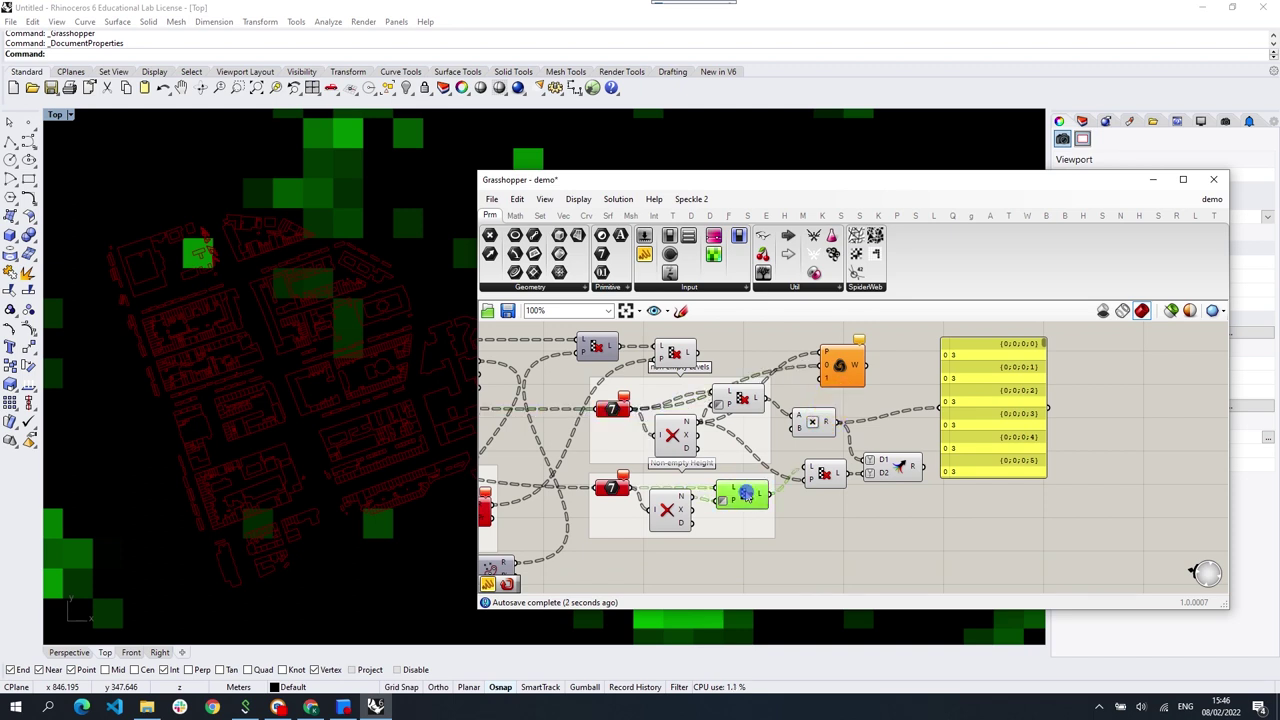
pyautogui.moveTo(770, 497); pyautogui.dragTo(818, 390)
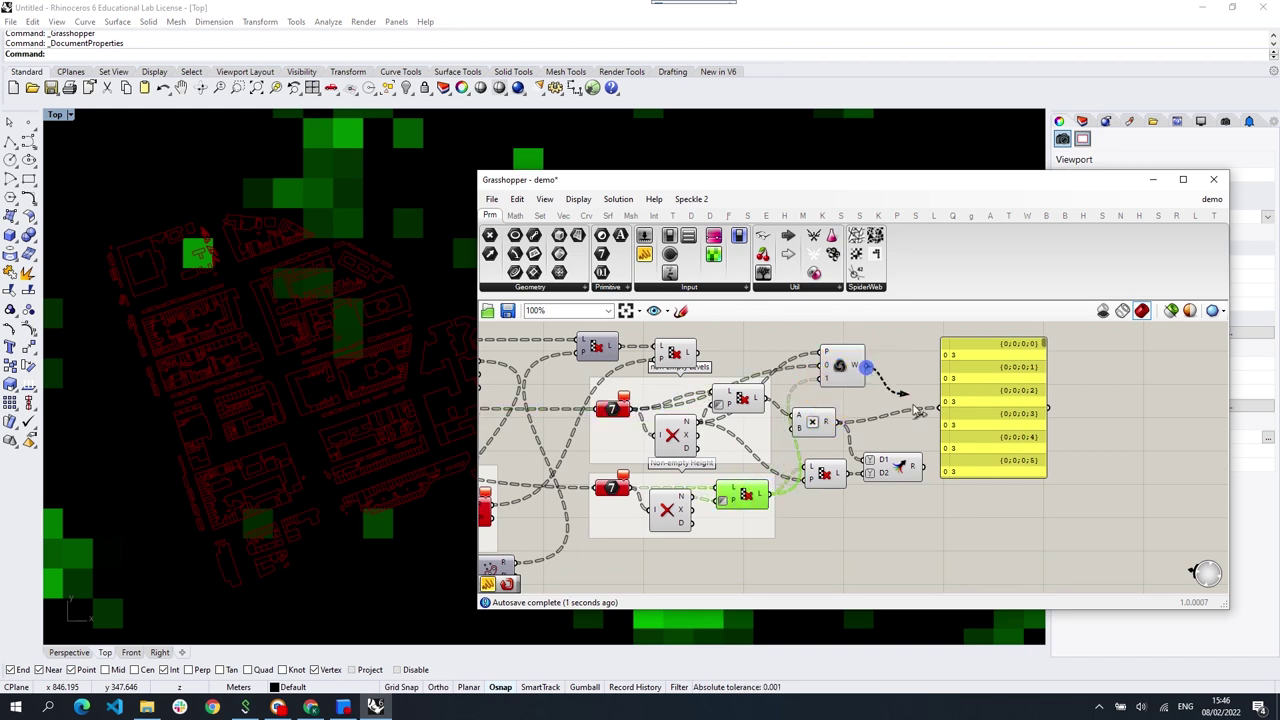
pyautogui.moveTo(915, 410); pyautogui.dragTo(1001, 420)
pyautogui.moveTo(1043, 343); pyautogui.dragTo(1047, 367)
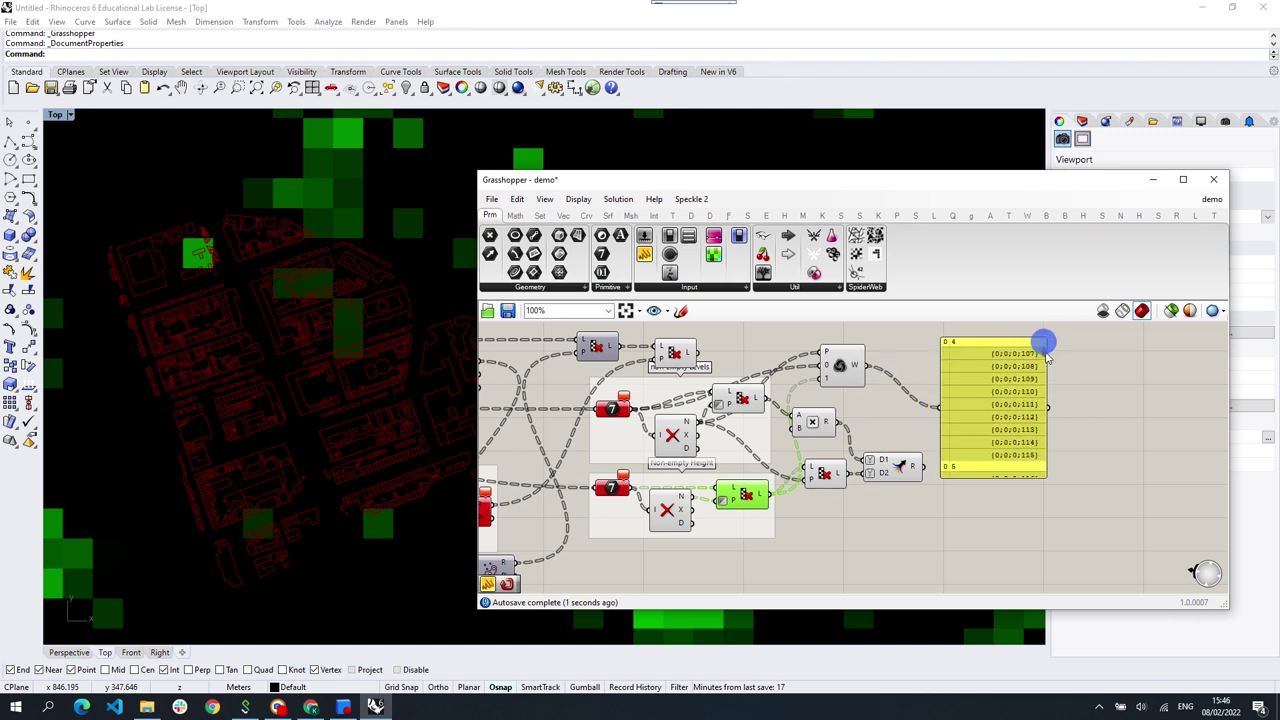
pyautogui.moveTo(1045, 367); pyautogui.dragTo(1044, 372)
# Step: Move the A×B component into the non-empty Levels group
pyautogui.click(813, 422)
pyautogui.click(612, 409)
pyautogui.click(811, 421)
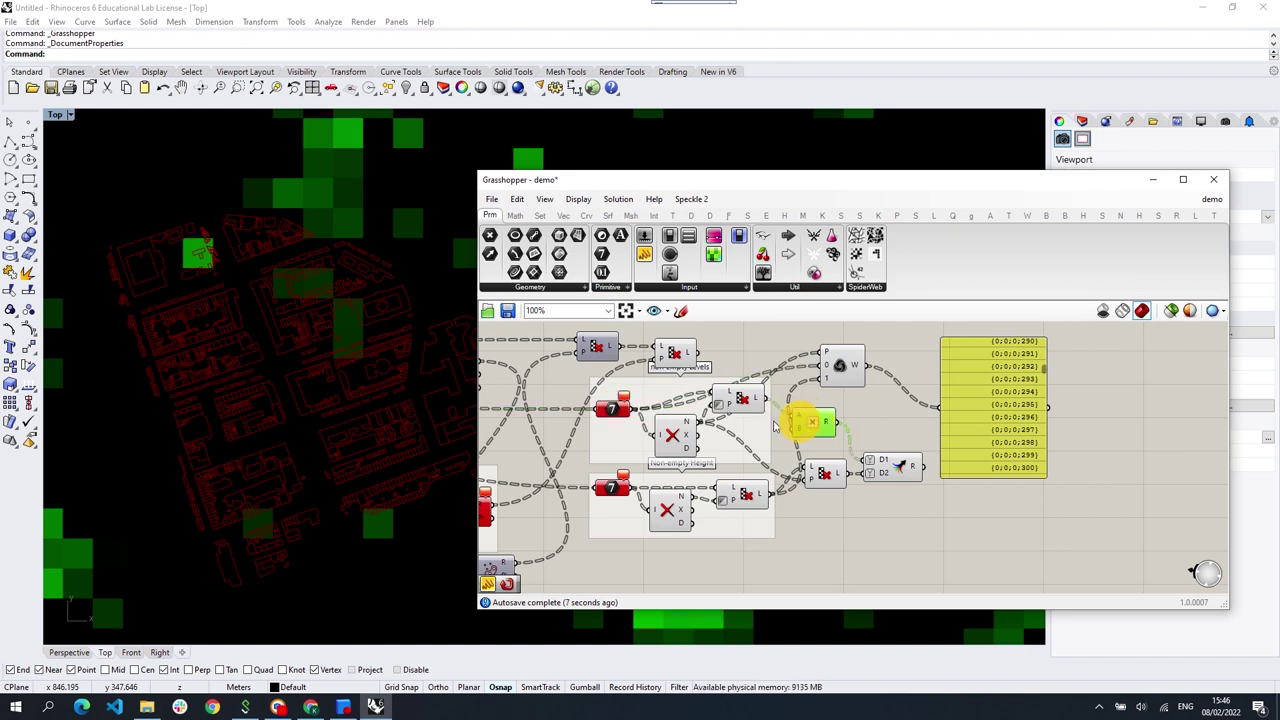
pyautogui.moveTo(808, 422)
pyautogui.mouseDown()
pyautogui.moveTo(685, 385)
pyautogui.moveTo(795, 366)
pyautogui.mouseUp()
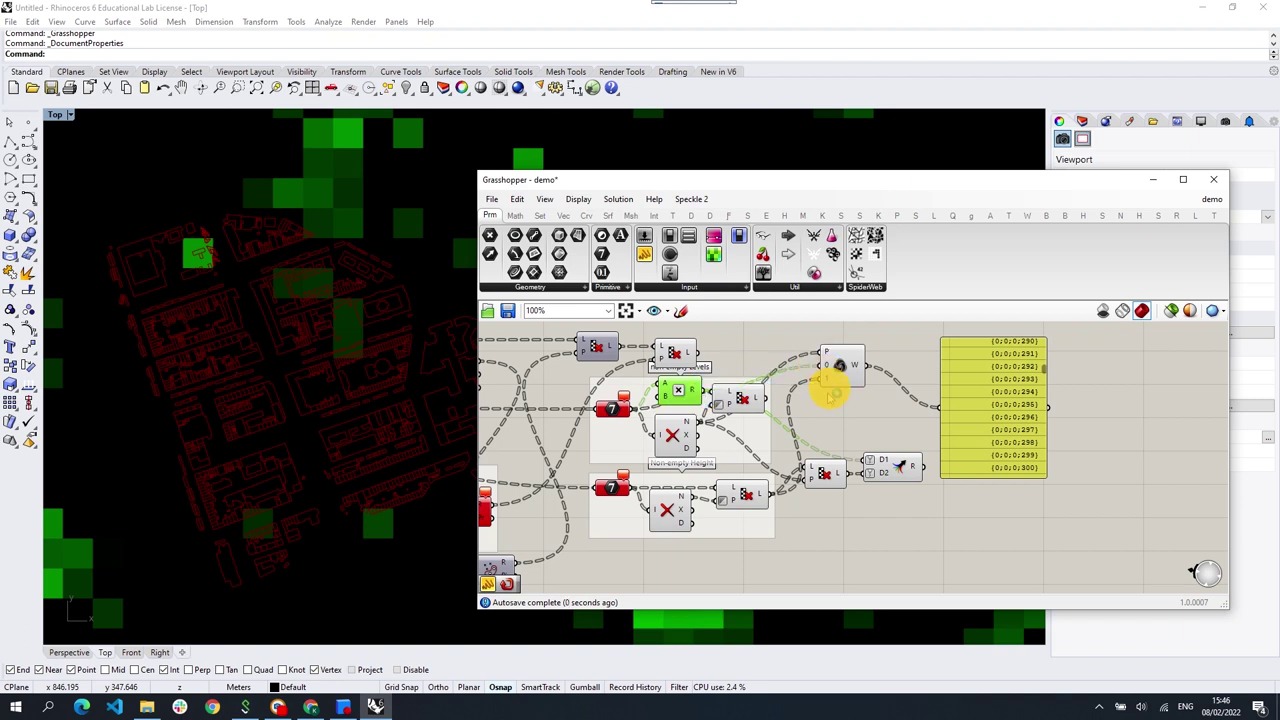
pyautogui.rightClick(690, 418)
pyautogui.click(746, 513)
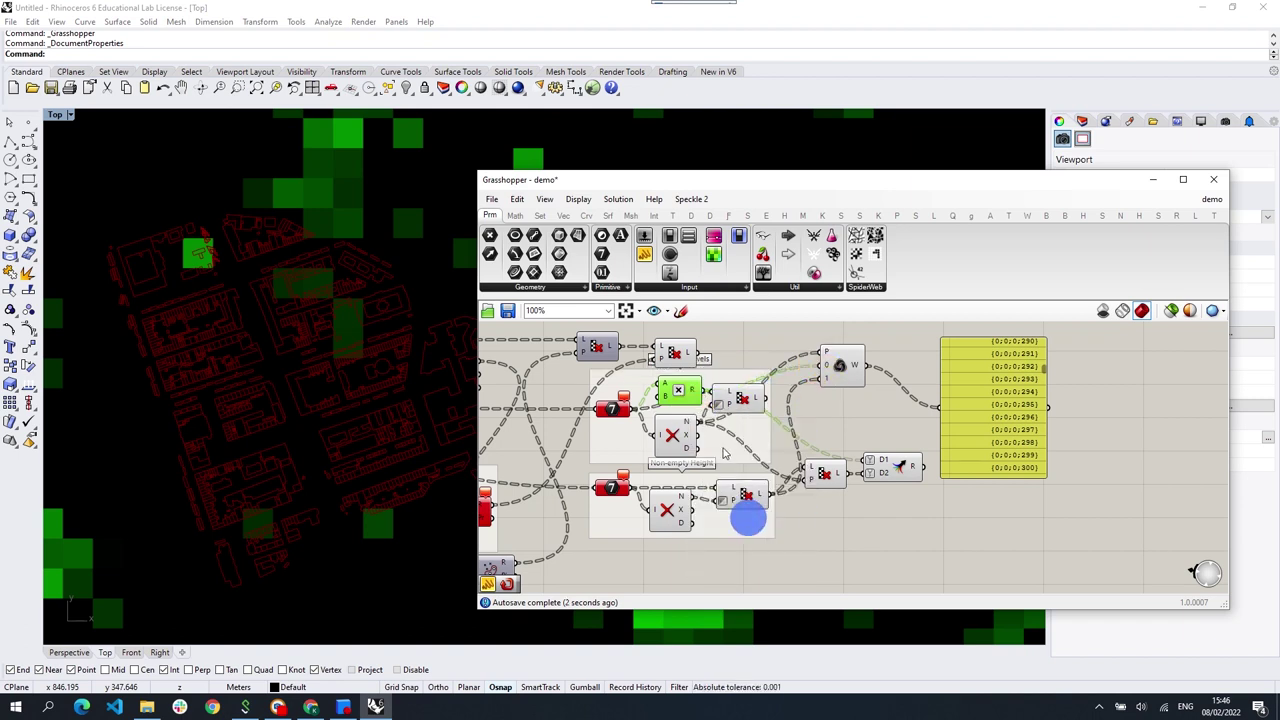
pyautogui.moveTo(726, 443); pyautogui.dragTo(709, 537)
# Step: Delete redundant components, move the null-check into the Levels group, and realign Weave and the panel
pyautogui.click(903, 514)
pyautogui.moveTo(903, 515); pyautogui.dragTo(818, 461)
pyautogui.press('Delete')
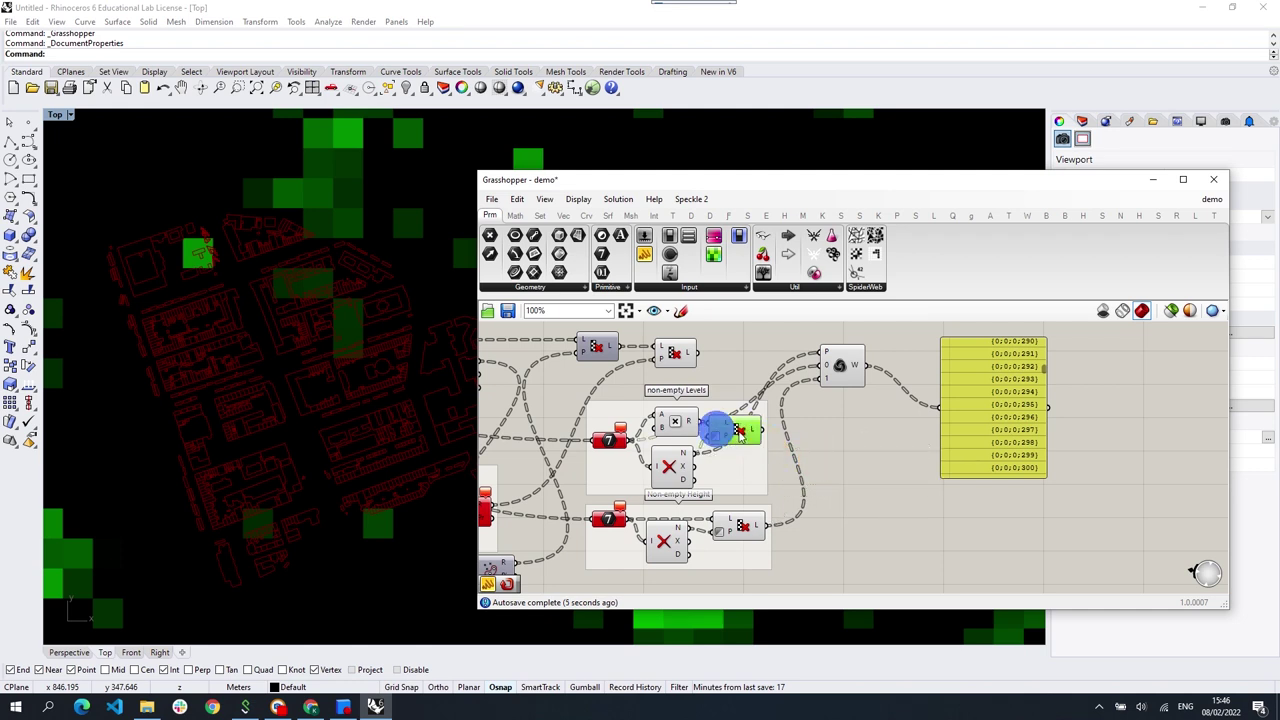
pyautogui.press('Delete')
pyautogui.moveTo(670, 465)
pyautogui.mouseDown()
pyautogui.moveTo(685, 420)
pyautogui.moveTo(686, 460)
pyautogui.moveTo(694, 428)
pyautogui.mouseUp()
pyautogui.click(688, 430)
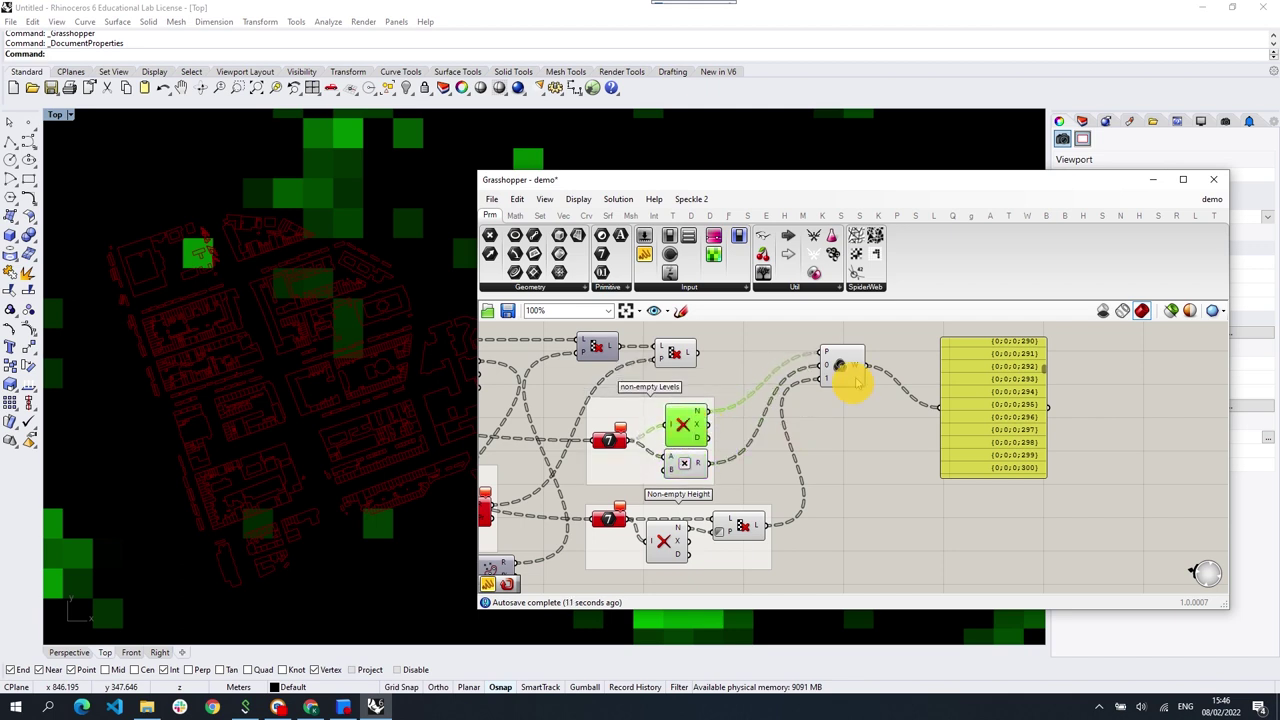
pyautogui.moveTo(855, 367); pyautogui.dragTo(858, 468)
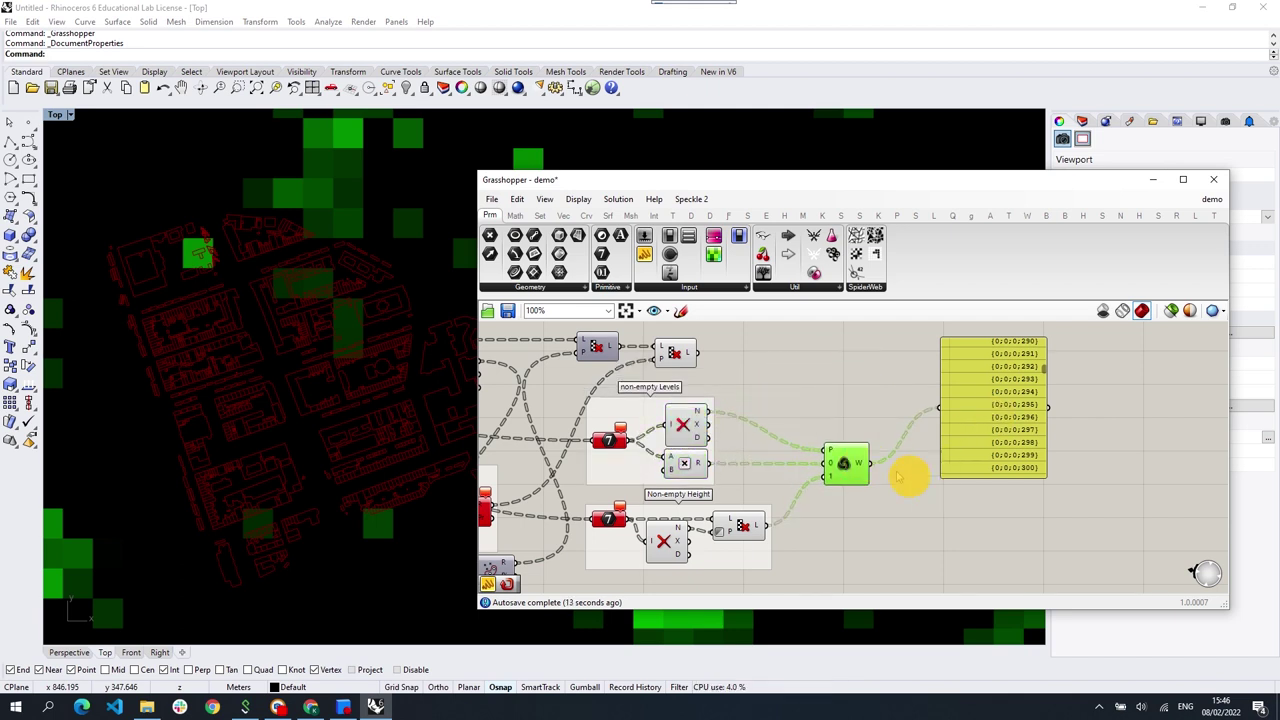
pyautogui.moveTo(1000, 468); pyautogui.dragTo(1084, 468)
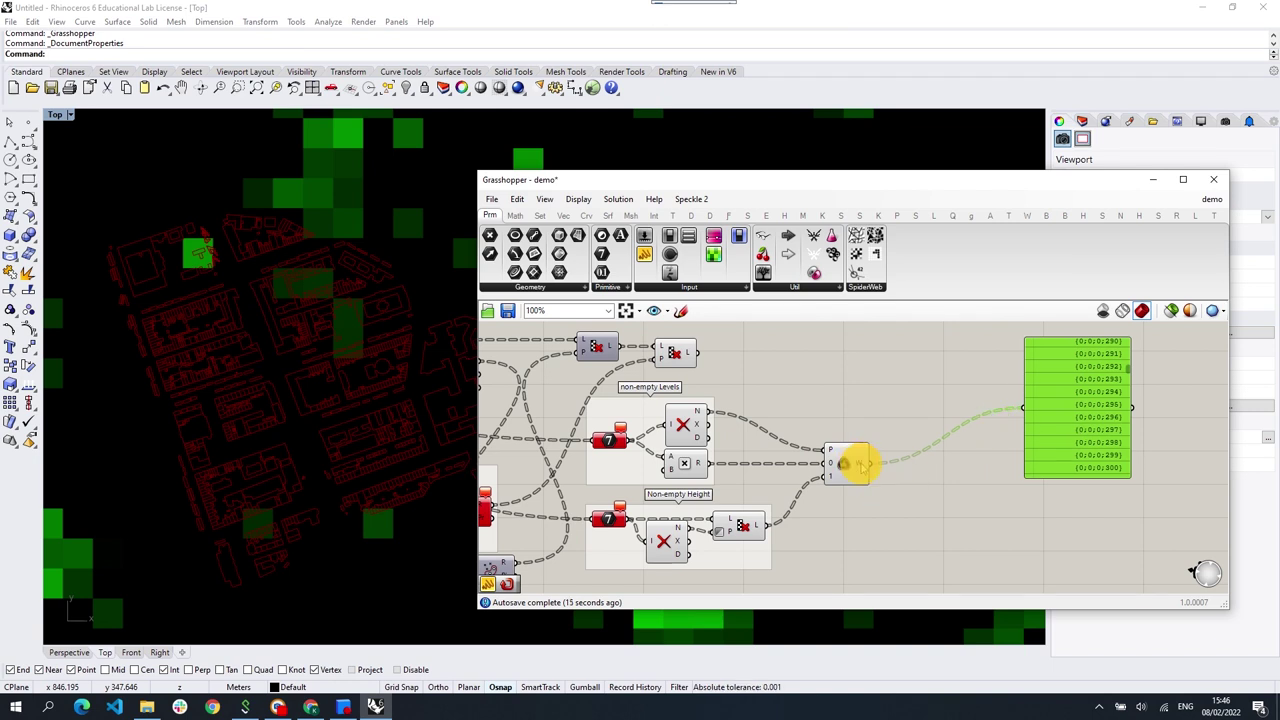
# Step: Add a Null Item after Weave and feed its null flags into a Cull Pattern
pyautogui.doubleClick(862, 500)
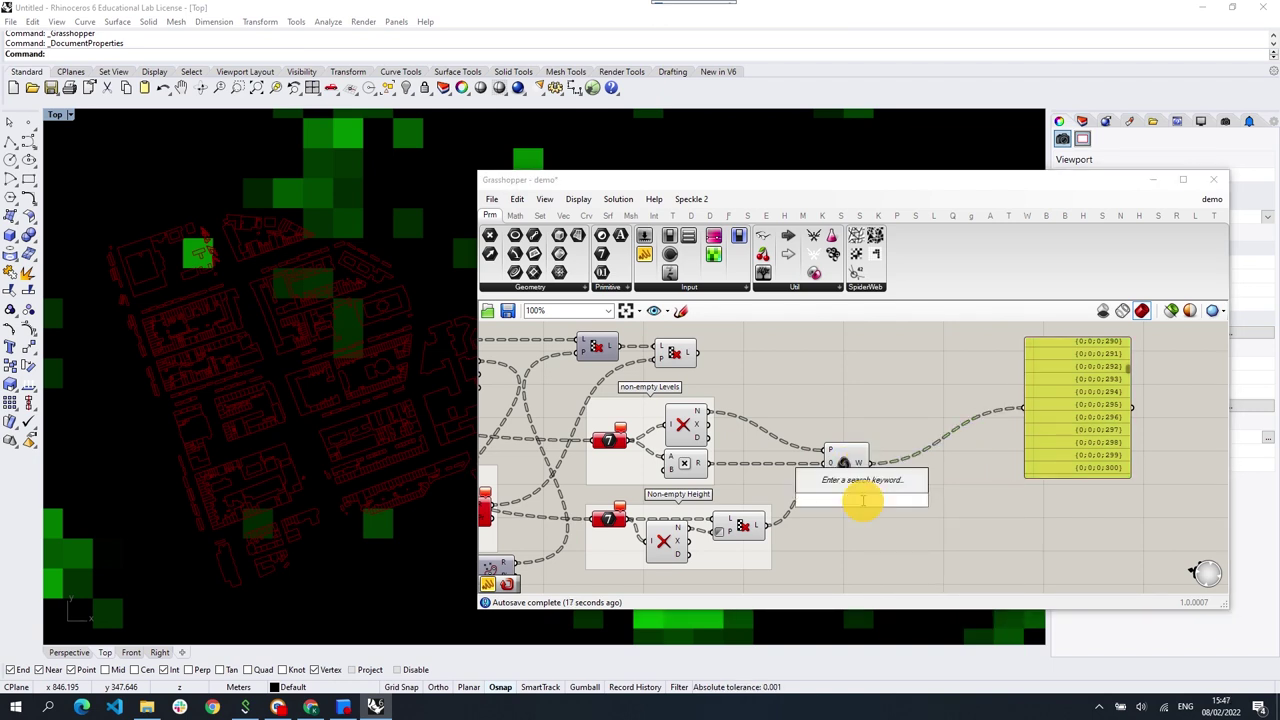
pyautogui.write('null')
pyautogui.click(859, 492)
pyautogui.moveTo(845, 500); pyautogui.dragTo(897, 491)
pyautogui.doubleClick(878, 547)
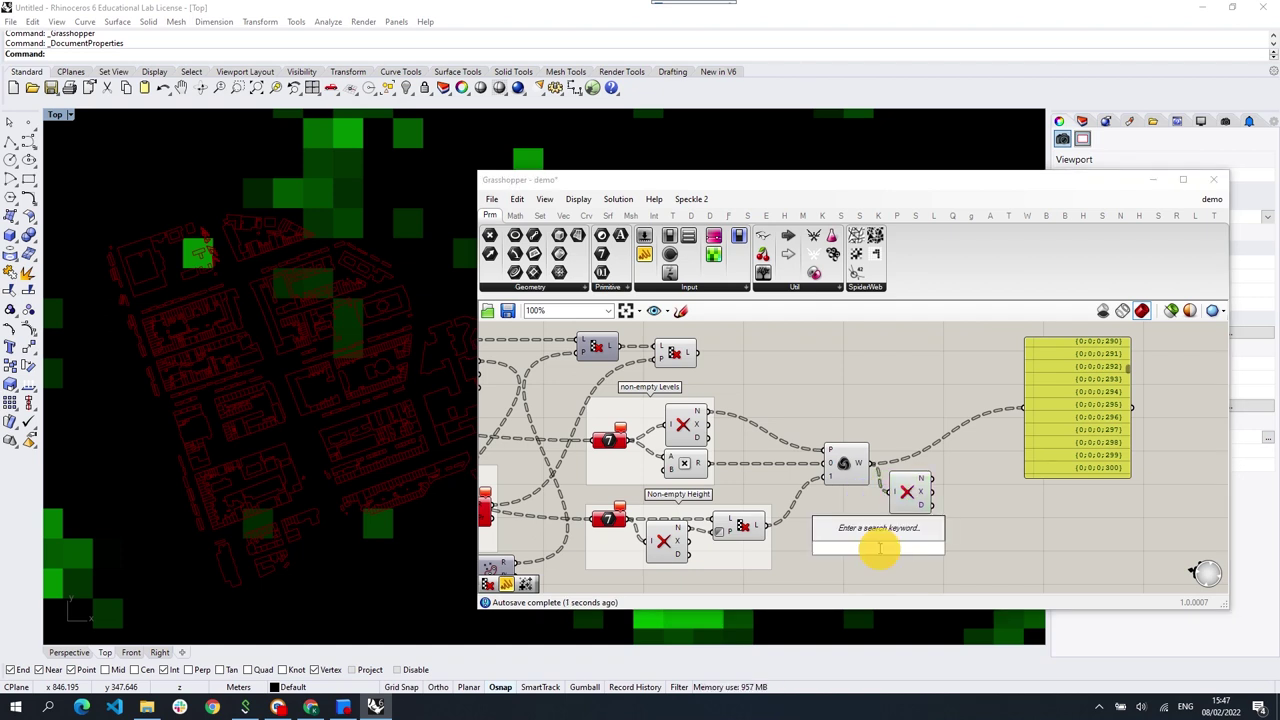
pyautogui.write('cull')
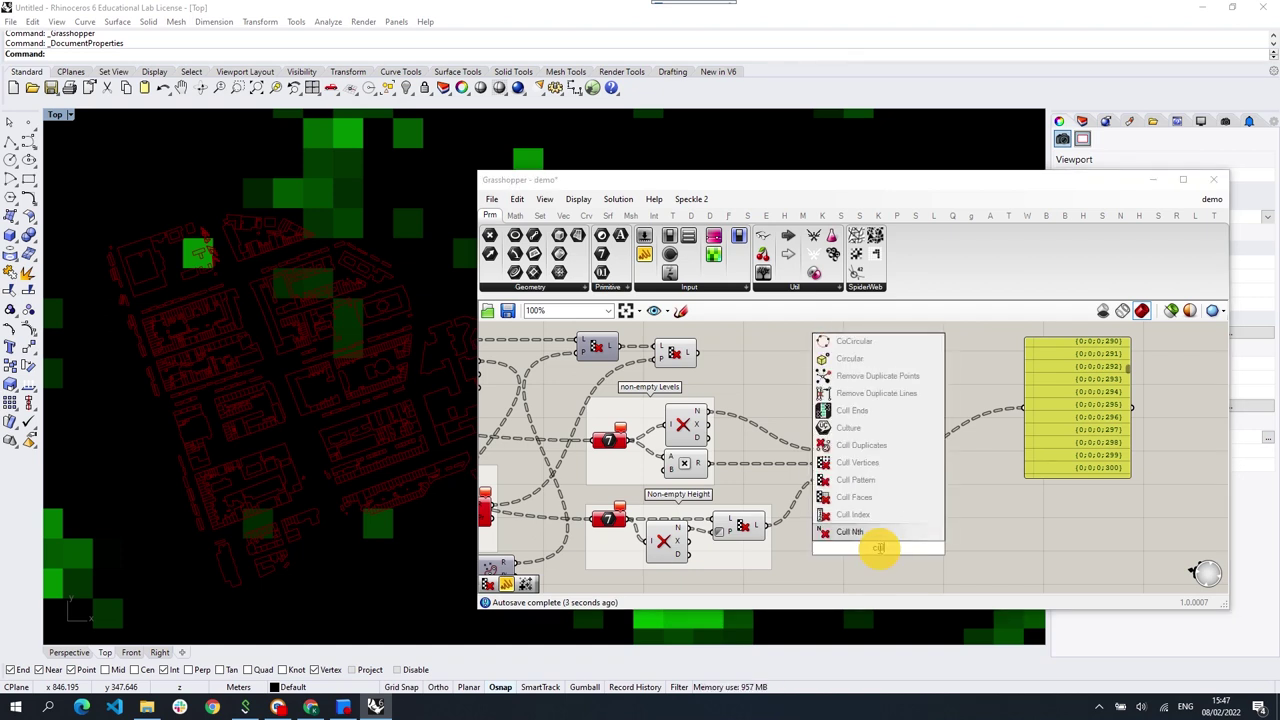
pyautogui.click(893, 529)
pyautogui.moveTo(885, 543); pyautogui.dragTo(997, 441)
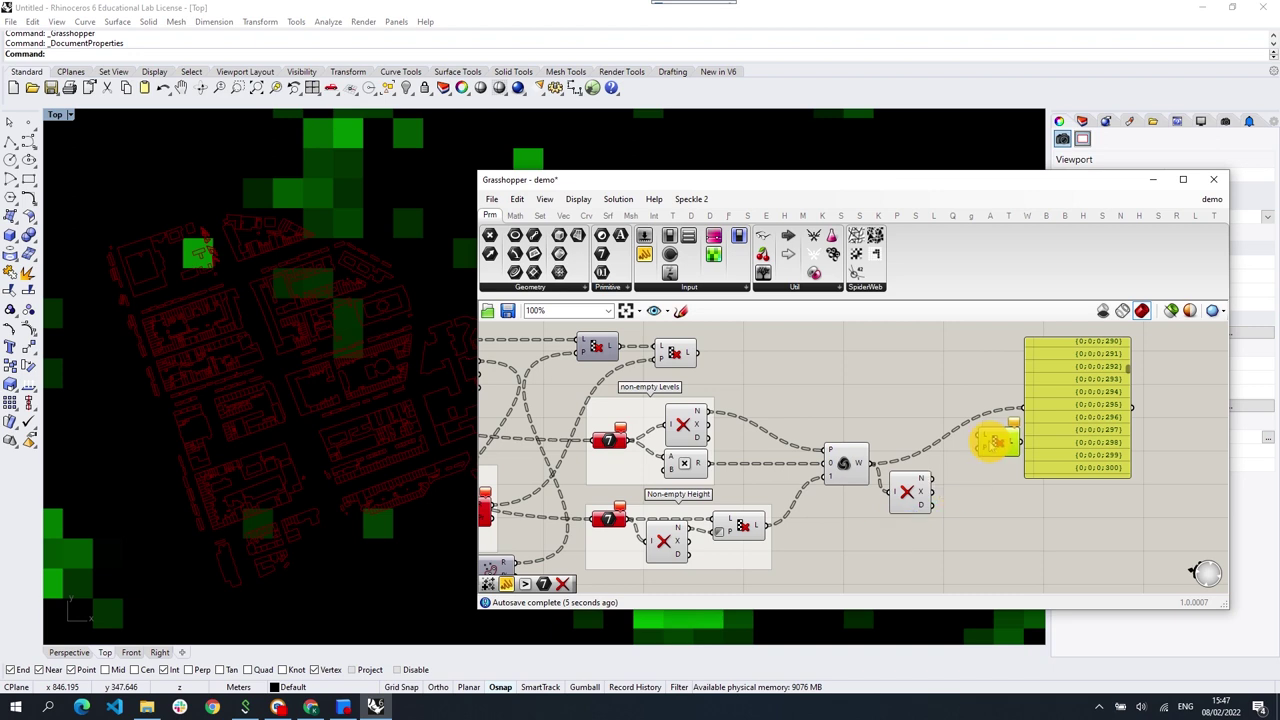
pyautogui.moveTo(955, 483); pyautogui.dragTo(968, 470)
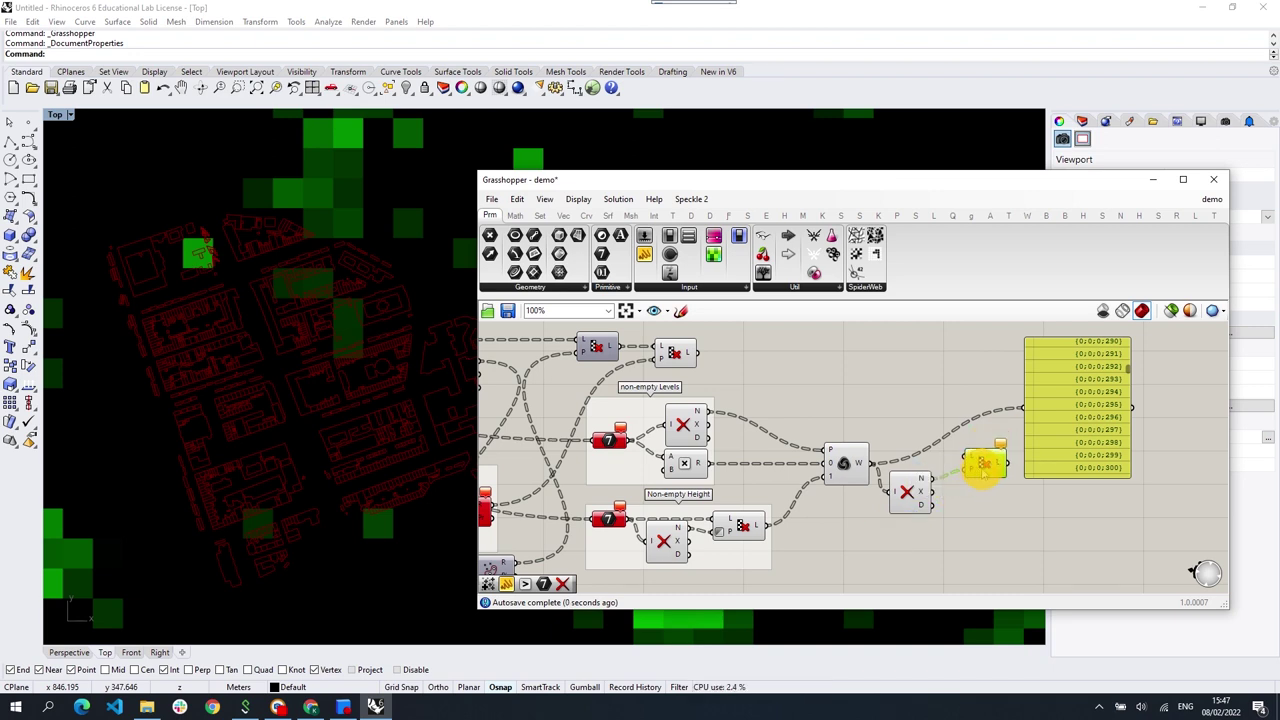
# Step: Add a second Cull Pattern with its pattern input inverted
pyautogui.keyDown('alt'); pyautogui.moveTo(985, 463); pyautogui.dragTo(990, 420); pyautogui.keyUp('alt')
pyautogui.click(877, 465)
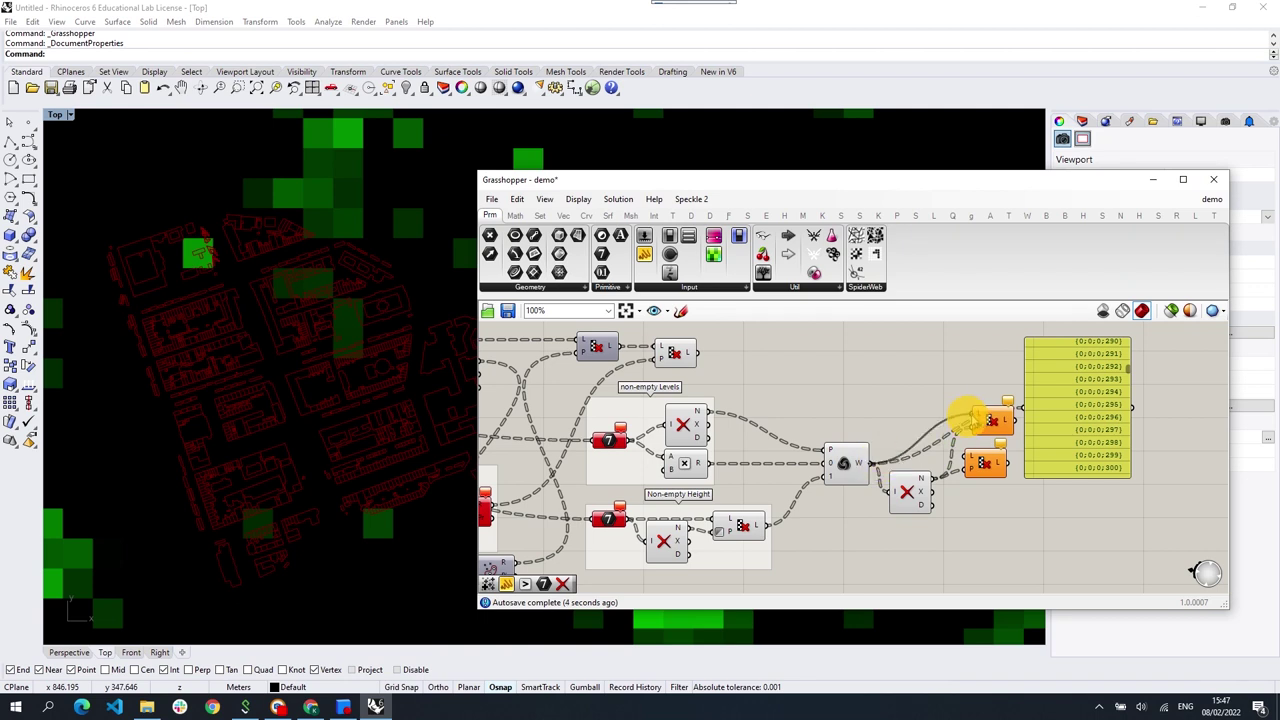
pyautogui.rightClick(976, 420)
pyautogui.click(1022, 552)
pyautogui.moveTo(983, 462); pyautogui.dragTo(998, 462)
# Step: Create a number slider set to 9 and wire it into the lower Cull Pattern
pyautogui.doubleClick(967, 514)
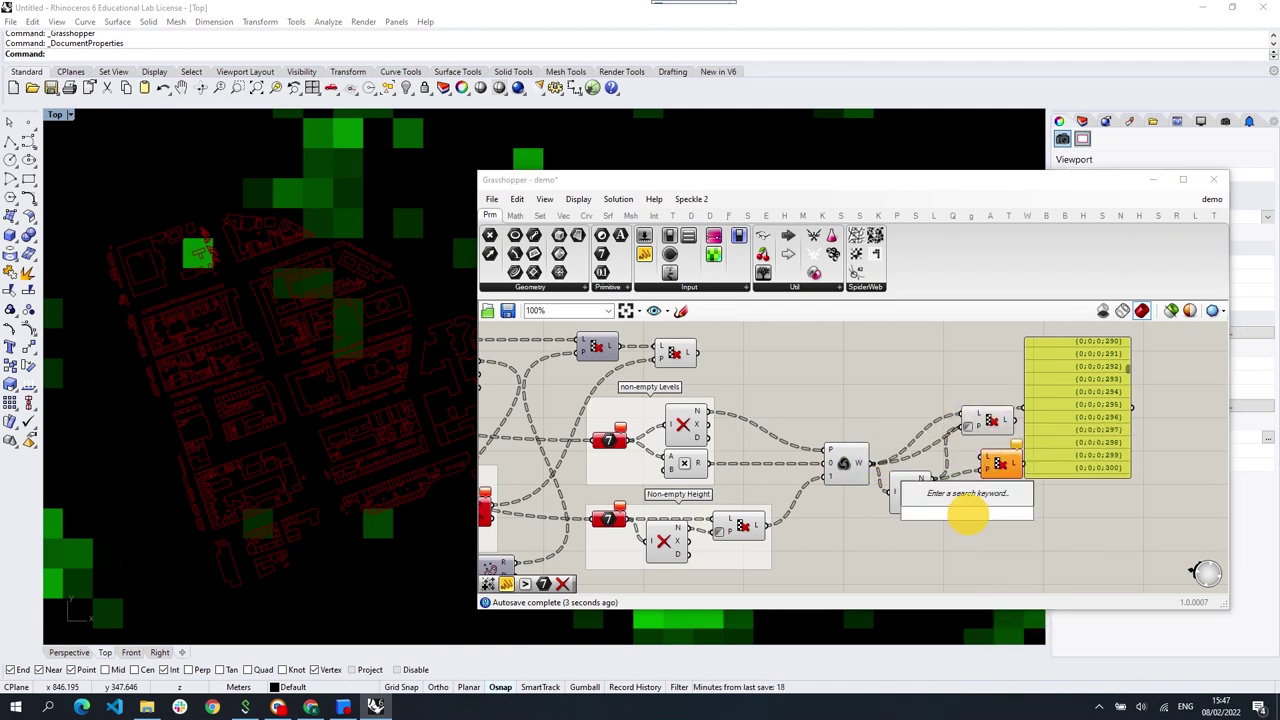
pyautogui.write('9')
pyautogui.press('Return')
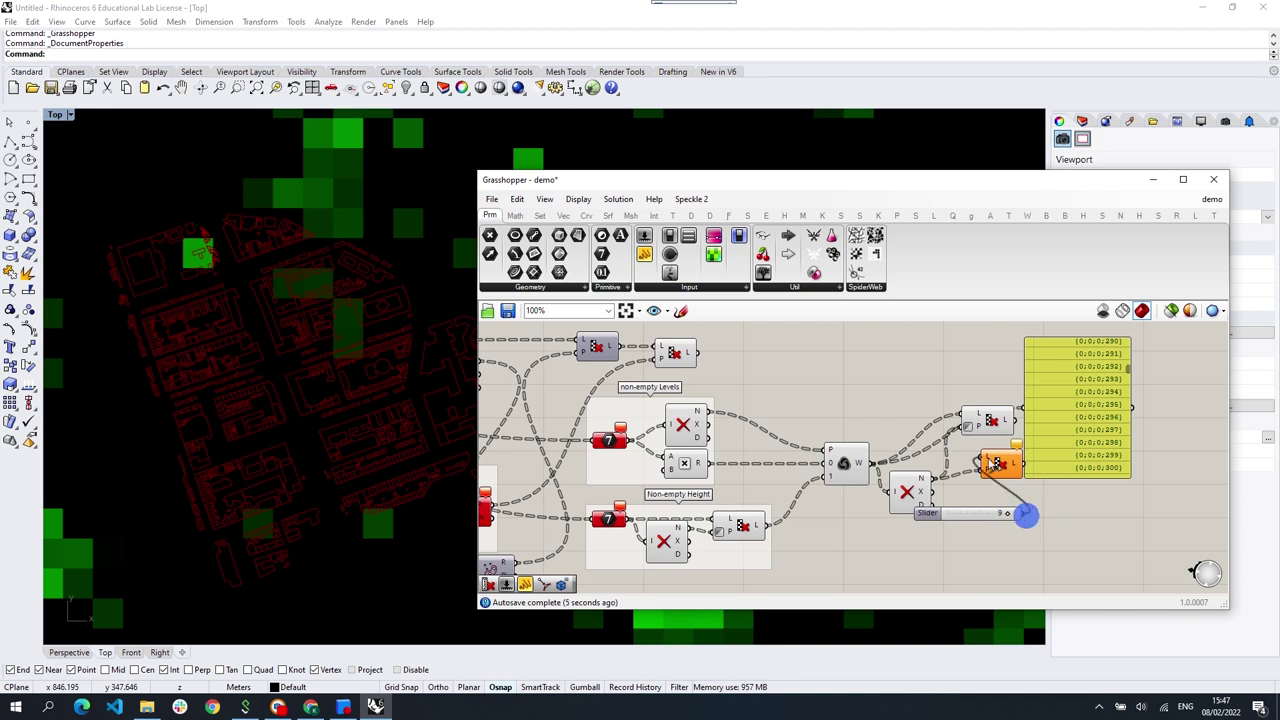
pyautogui.moveTo(985, 517)
pyautogui.mouseDown()
pyautogui.moveTo(925, 535)
pyautogui.moveTo(980, 468)
pyautogui.moveTo(1106, 448)
pyautogui.mouseUp()
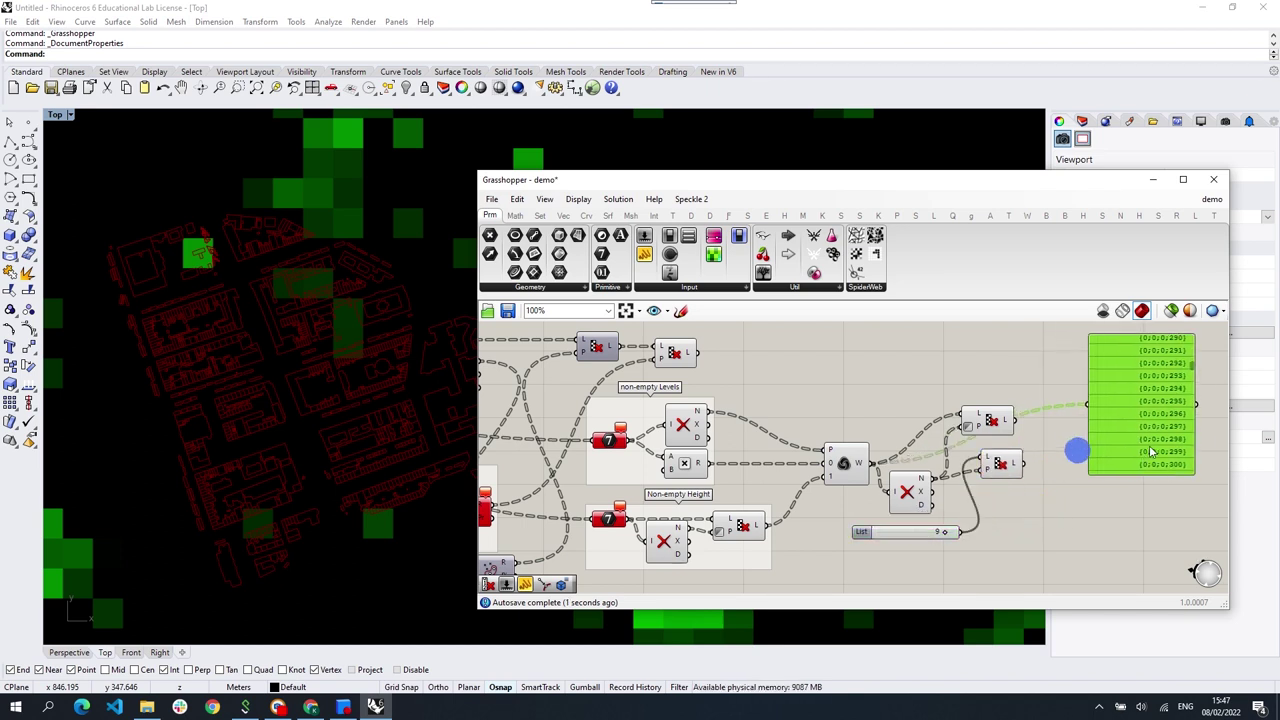
# Step: Place a Merge component beside the panel to combine the two Cull Pattern outputs
pyautogui.doubleClick(1070, 462)
pyautogui.write('merge')
pyautogui.press('Return')
pyautogui.moveTo(1048, 449)
pyautogui.mouseDown()
pyautogui.moveTo(1018, 424)
pyautogui.moveTo(1068, 458)
pyautogui.moveTo(1052, 466)
pyautogui.mouseUp()
# Step: Connect the Merge result to the values panel and tidy the Merge and Cull positions
pyautogui.moveTo(1113, 416); pyautogui.dragTo(1102, 406)
pyautogui.moveTo(1205, 377); pyautogui.dragTo(1035, 455, button='right')
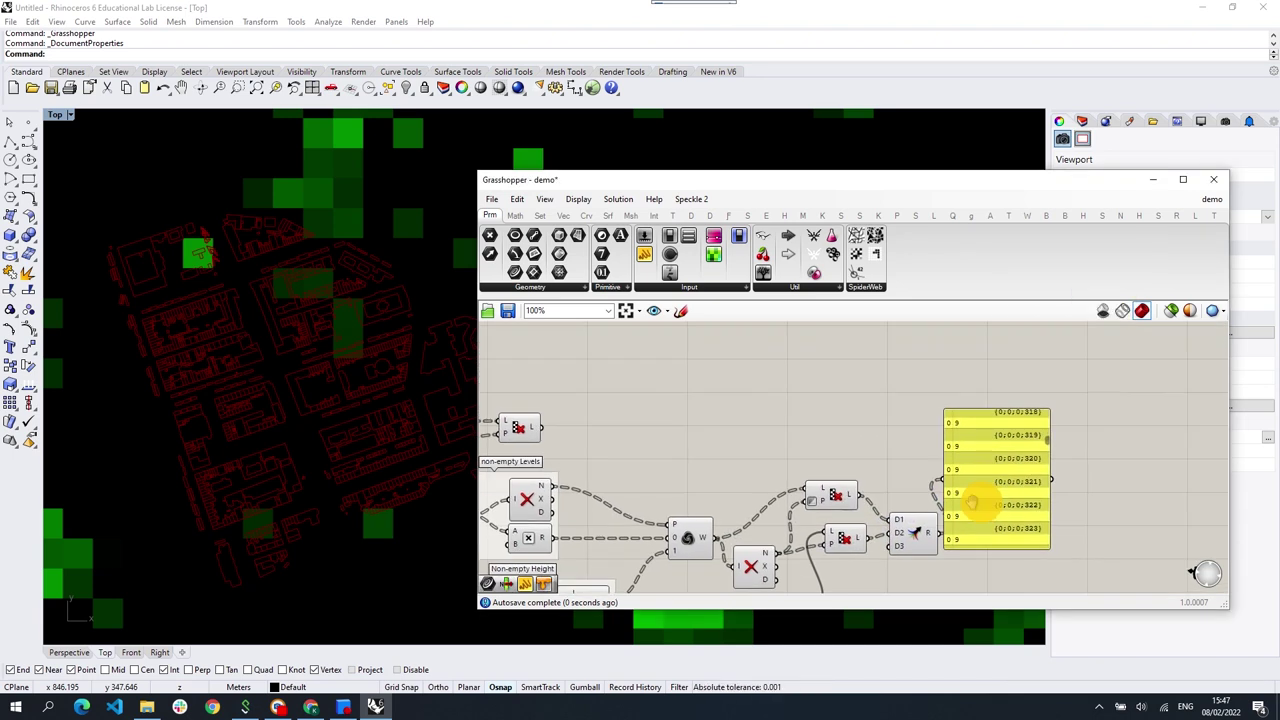
pyautogui.moveTo(1035, 458)
pyautogui.mouseDown()
pyautogui.moveTo(1012, 545)
pyautogui.moveTo(988, 537)
pyautogui.mouseUp()
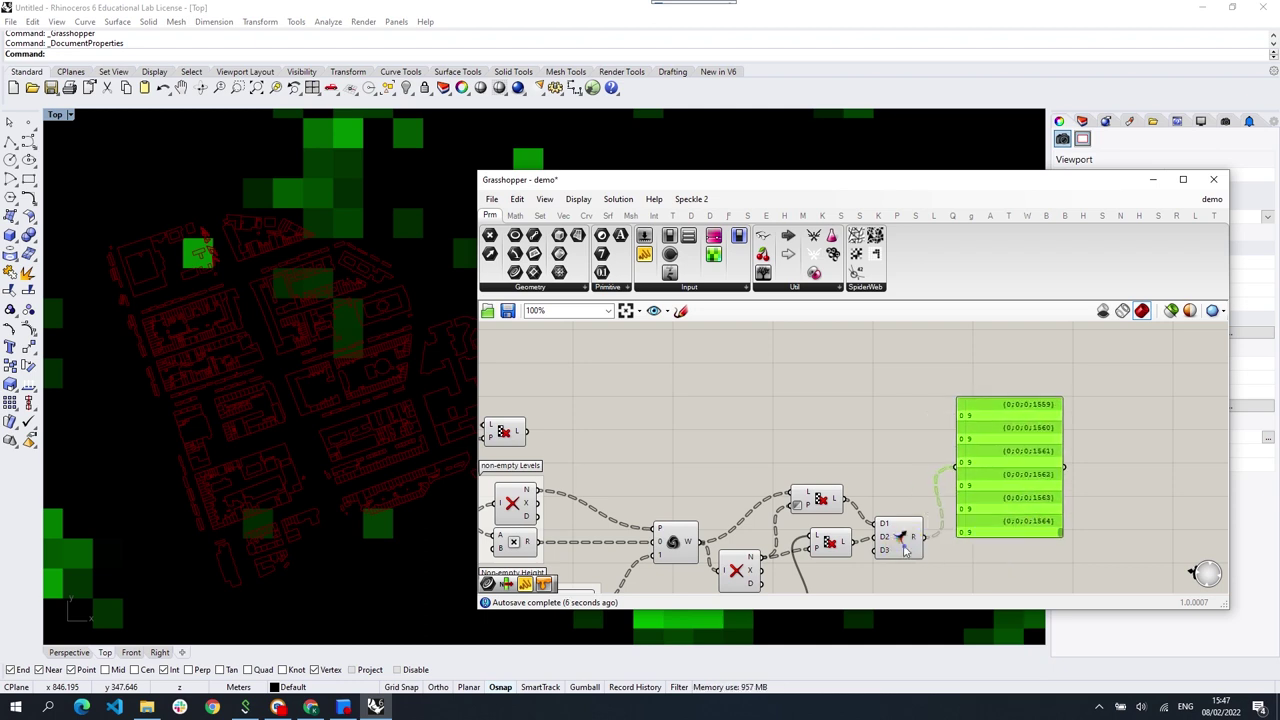
pyautogui.moveTo(902, 546); pyautogui.dragTo(902, 518)
pyautogui.moveTo(826, 500); pyautogui.dragTo(836, 506)
pyautogui.click(903, 512)
pyautogui.scroll(-2, 968, 390)
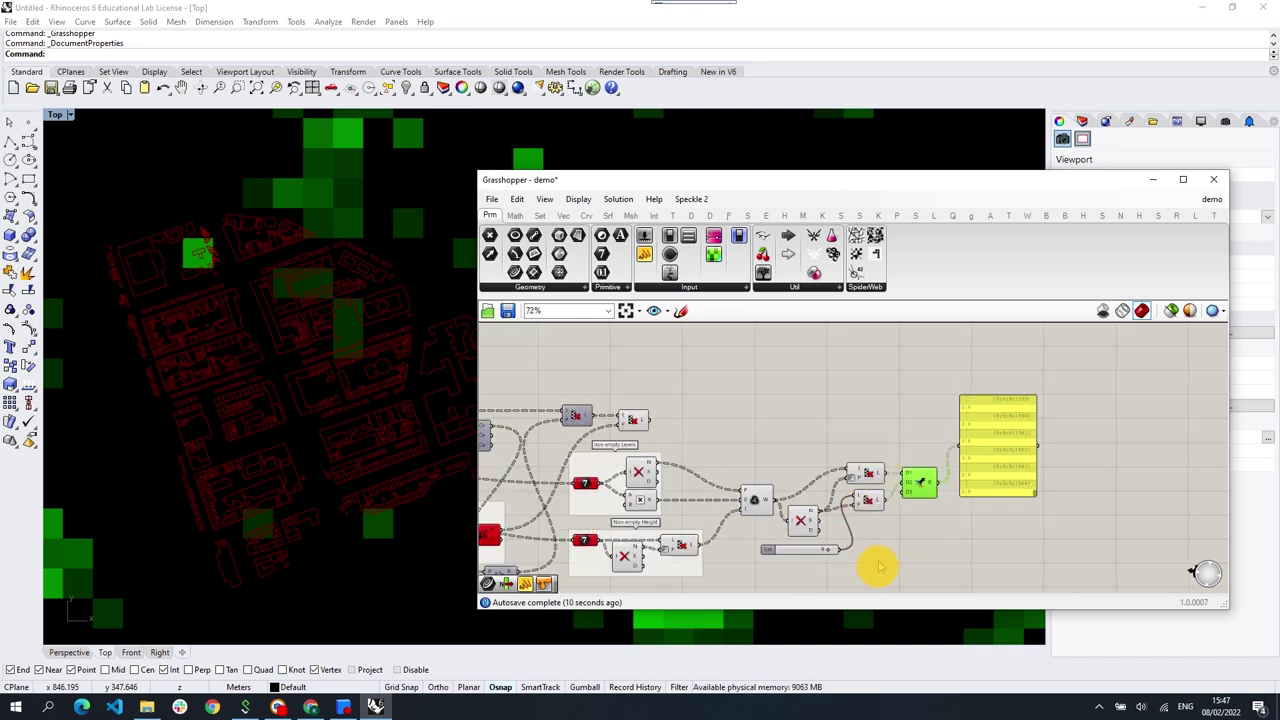
# Step: Group the Weave, null-check, Cull and Merge components as 'Replace non-existent values with 9'
pyautogui.moveTo(879, 565); pyautogui.dragTo(760, 432)
pyautogui.hotkey('ctrl', 'g')
pyautogui.rightClick(825, 473)
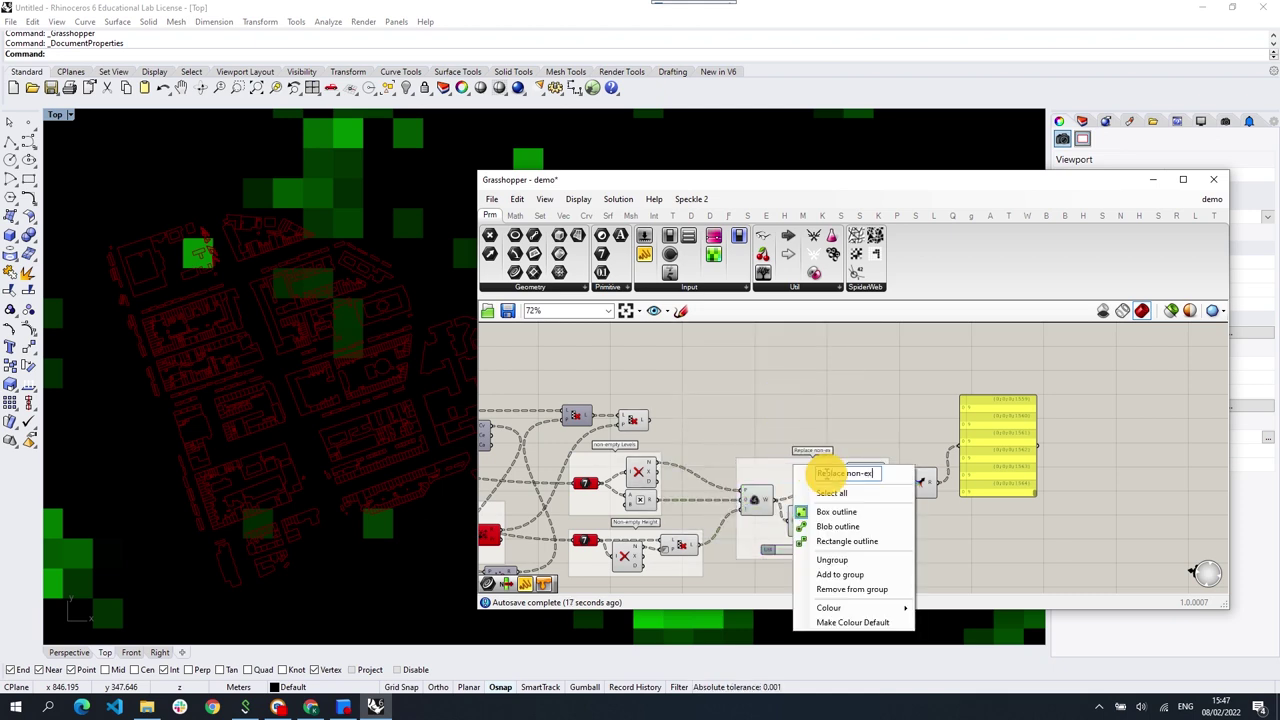
pyautogui.write('9')
pyautogui.press('Return')
pyautogui.moveTo(985, 430); pyautogui.dragTo(985, 450)
pyautogui.click(920, 488)
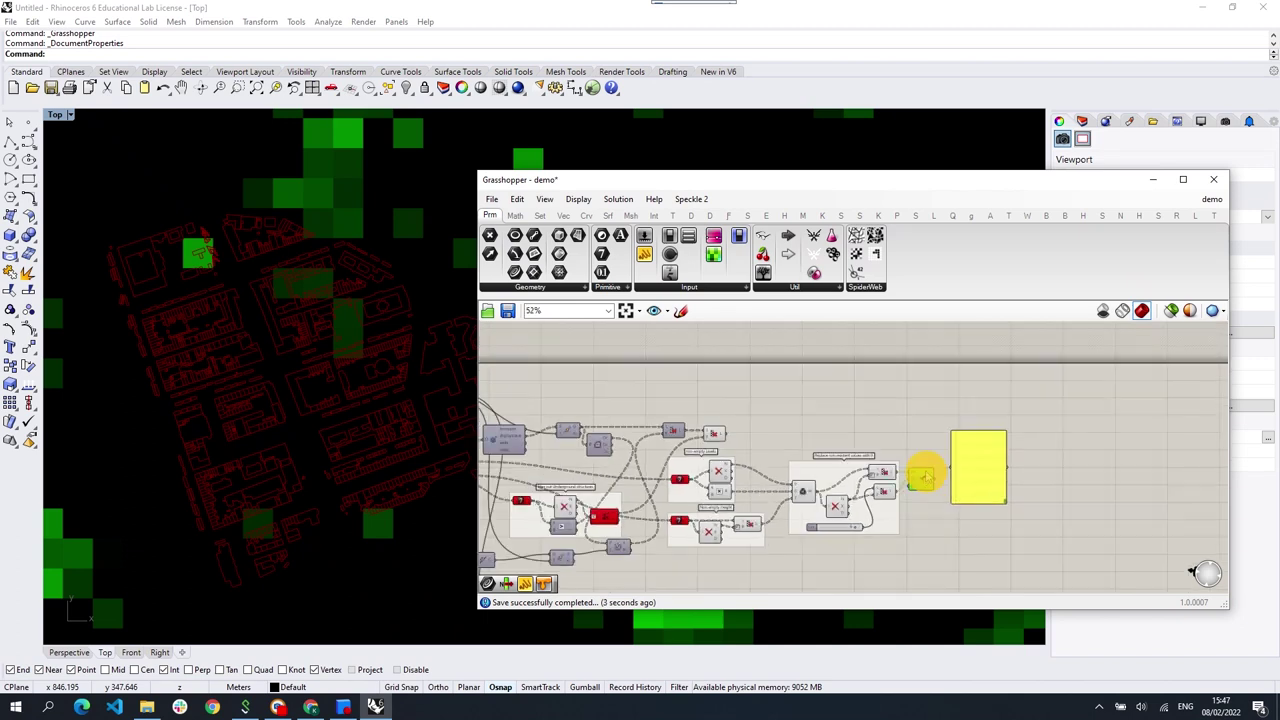
pyautogui.scroll(2, 921, 485)
pyautogui.click(580, 405)
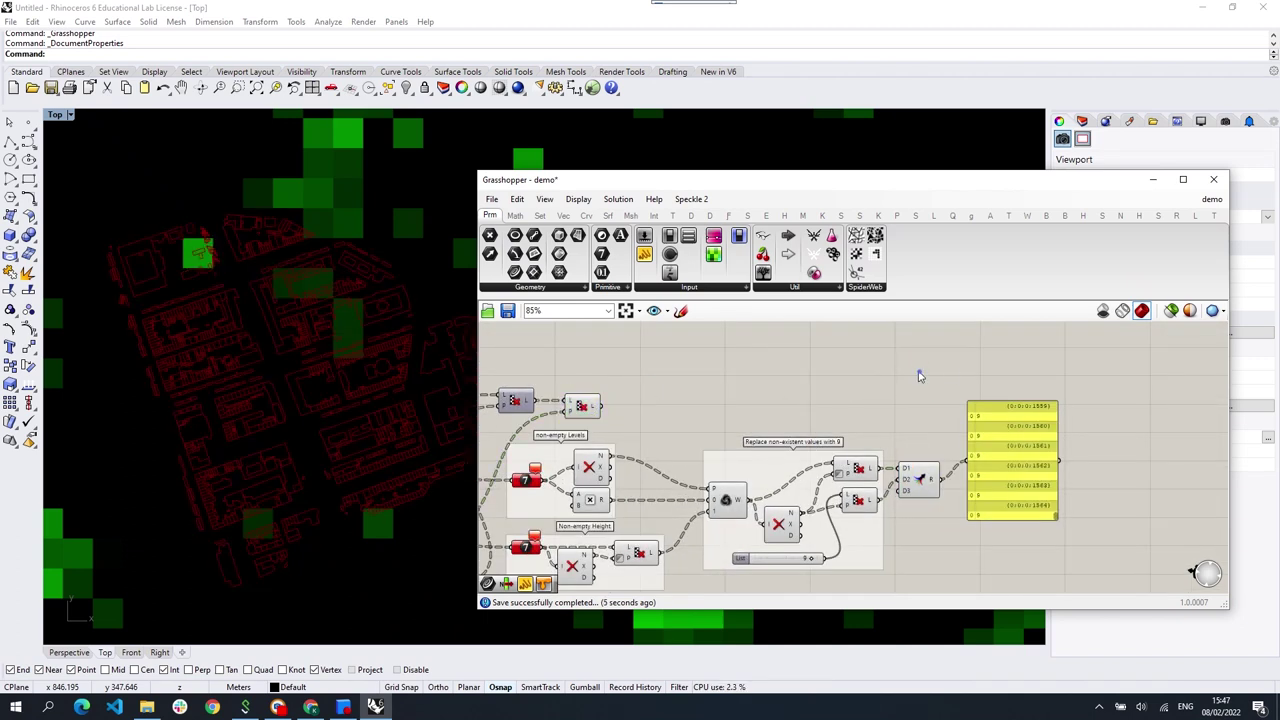
pyautogui.moveTo(917, 369); pyautogui.dragTo(951, 326, button='right')
# Step: Extrude the building outlines along a Unit Z vector
pyautogui.doubleClick(957, 353)
pyautogui.write('Number Sliderextru')
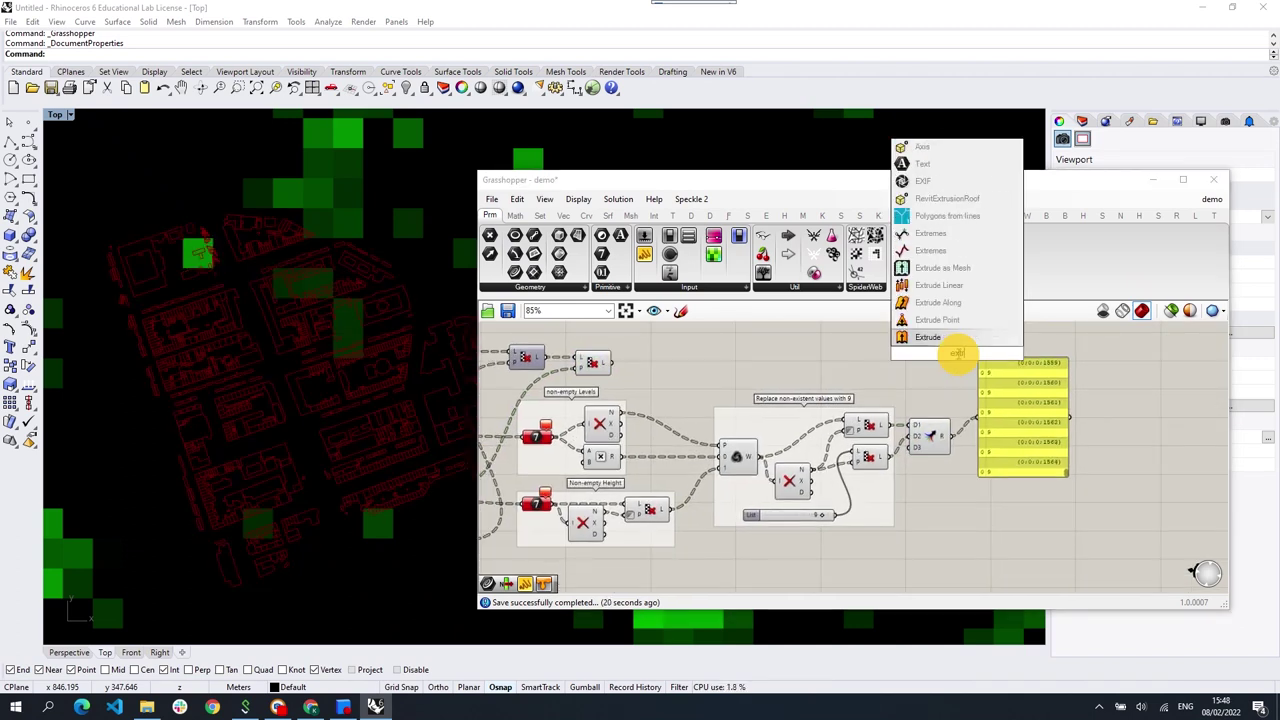
pyautogui.click(961, 304)
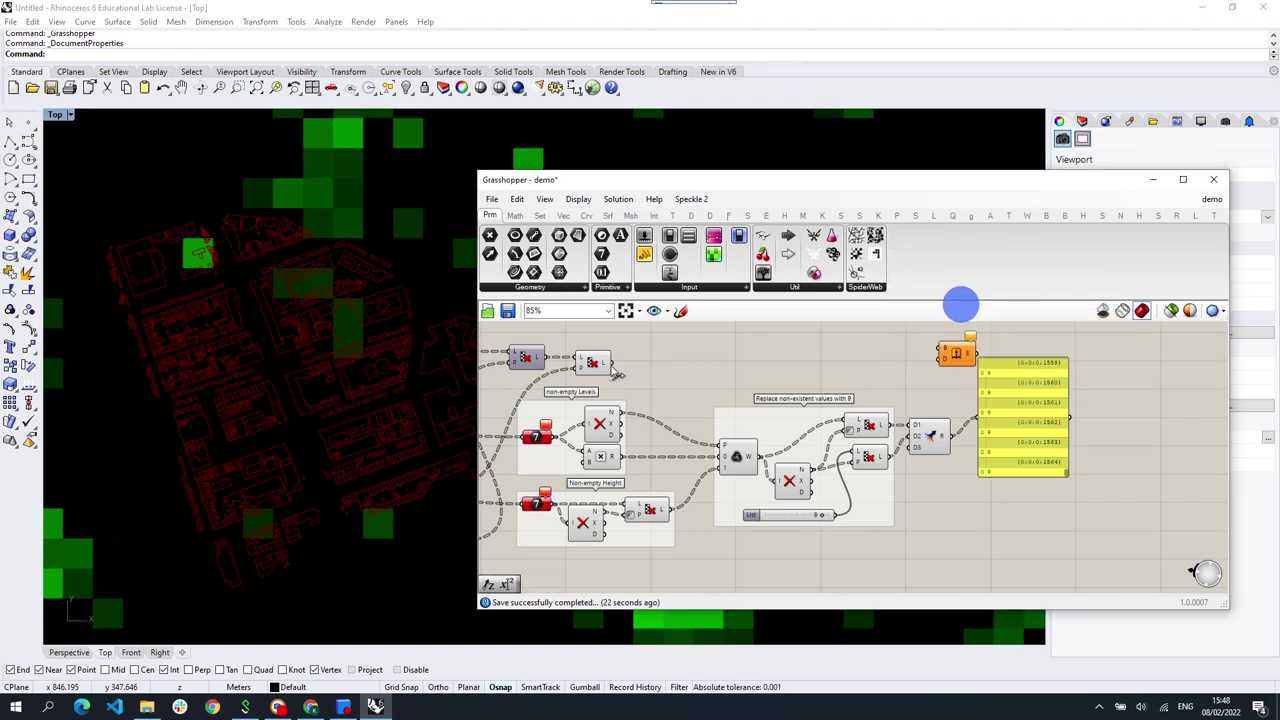
pyautogui.moveTo(913, 350); pyautogui.dragTo(945, 352)
pyautogui.doubleClick(935, 377)
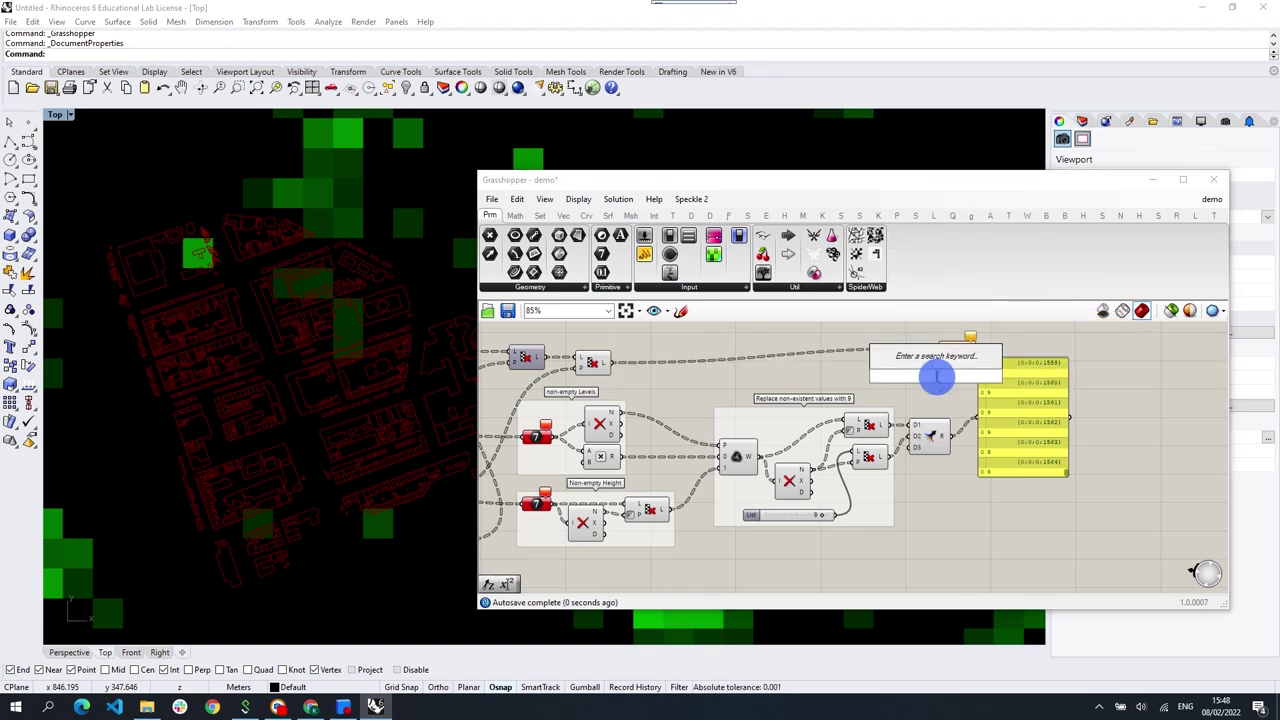
pyautogui.write('z')
pyautogui.click(935, 361)
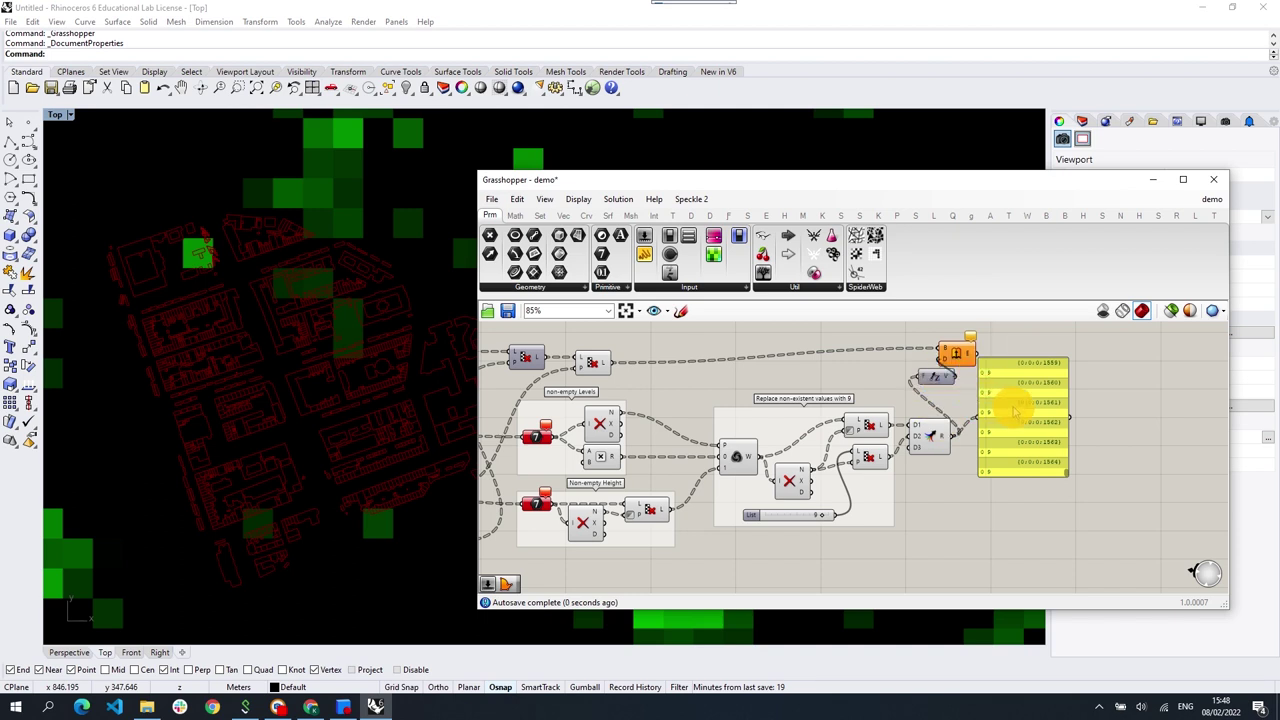
# Step: Cap the extruded outlines with Cap Holes and delete the yellow values panel
pyautogui.click(1050, 464)
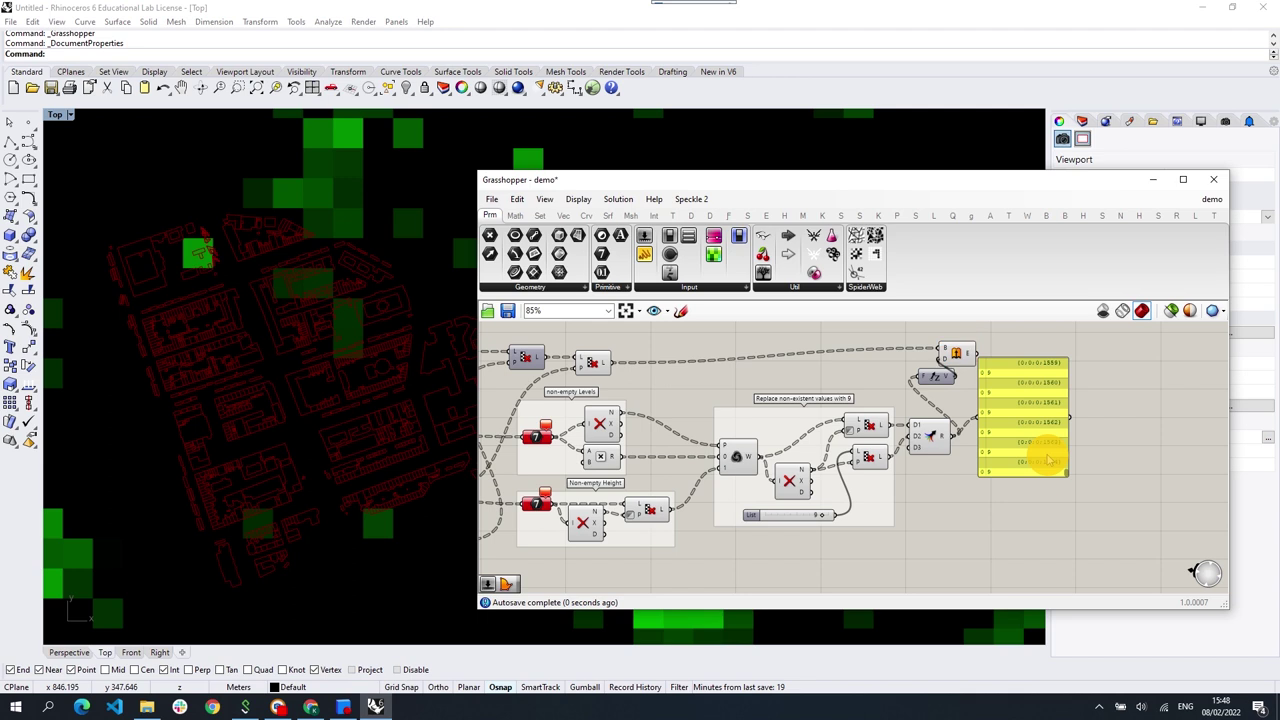
pyautogui.moveTo(1050, 462); pyautogui.dragTo(1084, 512)
pyautogui.click(956, 353)
pyautogui.moveTo(958, 355); pyautogui.dragTo(1013, 355)
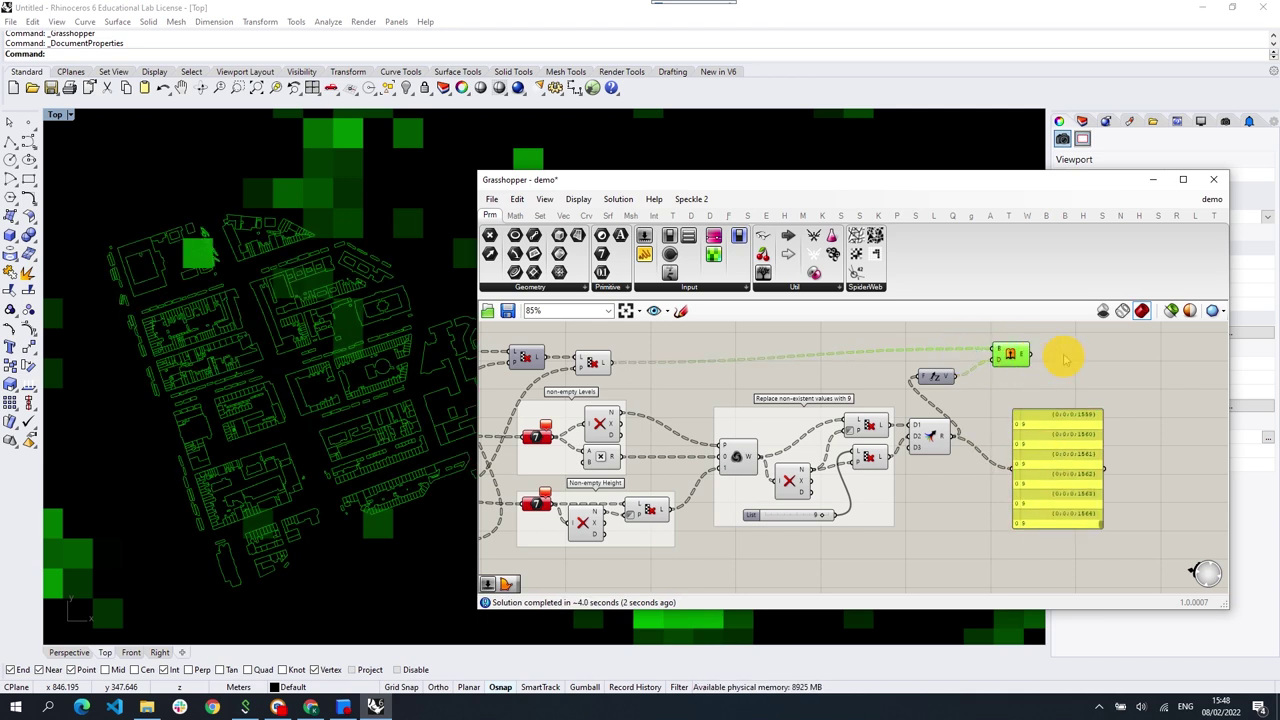
pyautogui.doubleClick(1066, 362)
pyautogui.write('cap')
pyautogui.click(1050, 340)
pyautogui.moveTo(1024, 355); pyautogui.dragTo(1053, 357)
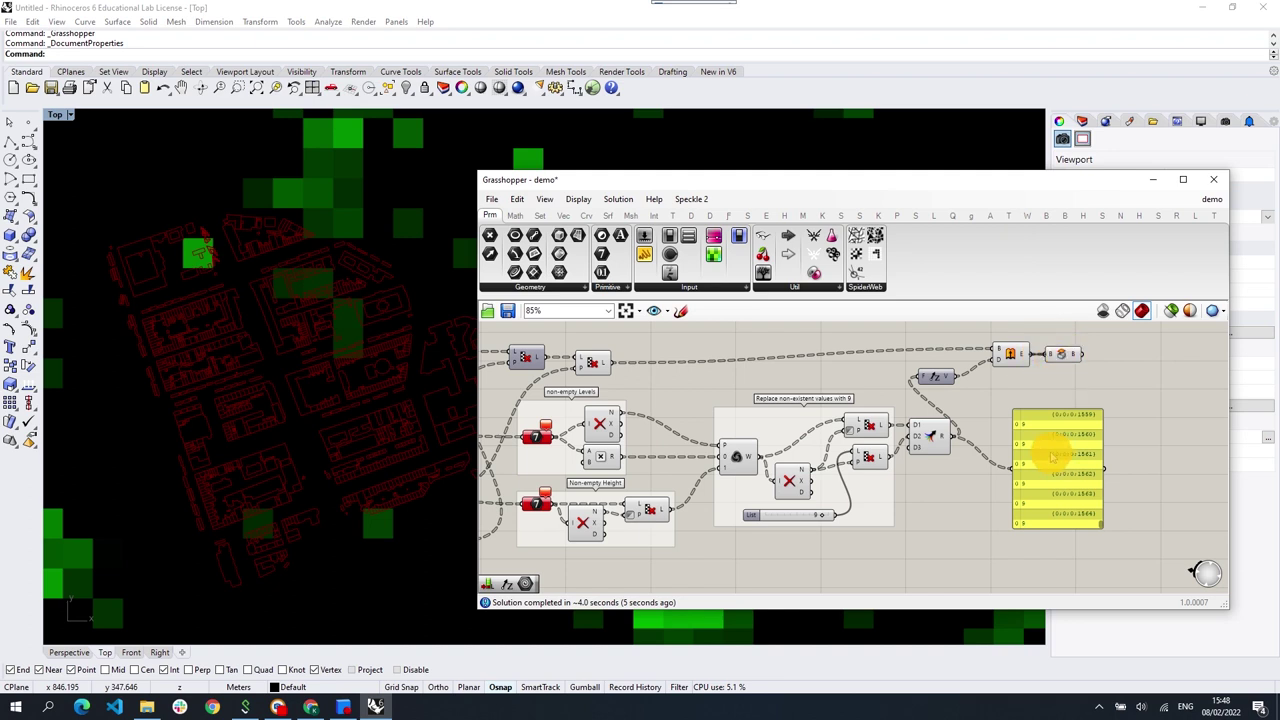
pyautogui.press('Delete')
# Step: Preview the capped building solids and switch Rhino's view to Perspective
pyautogui.rightClick(997, 357)
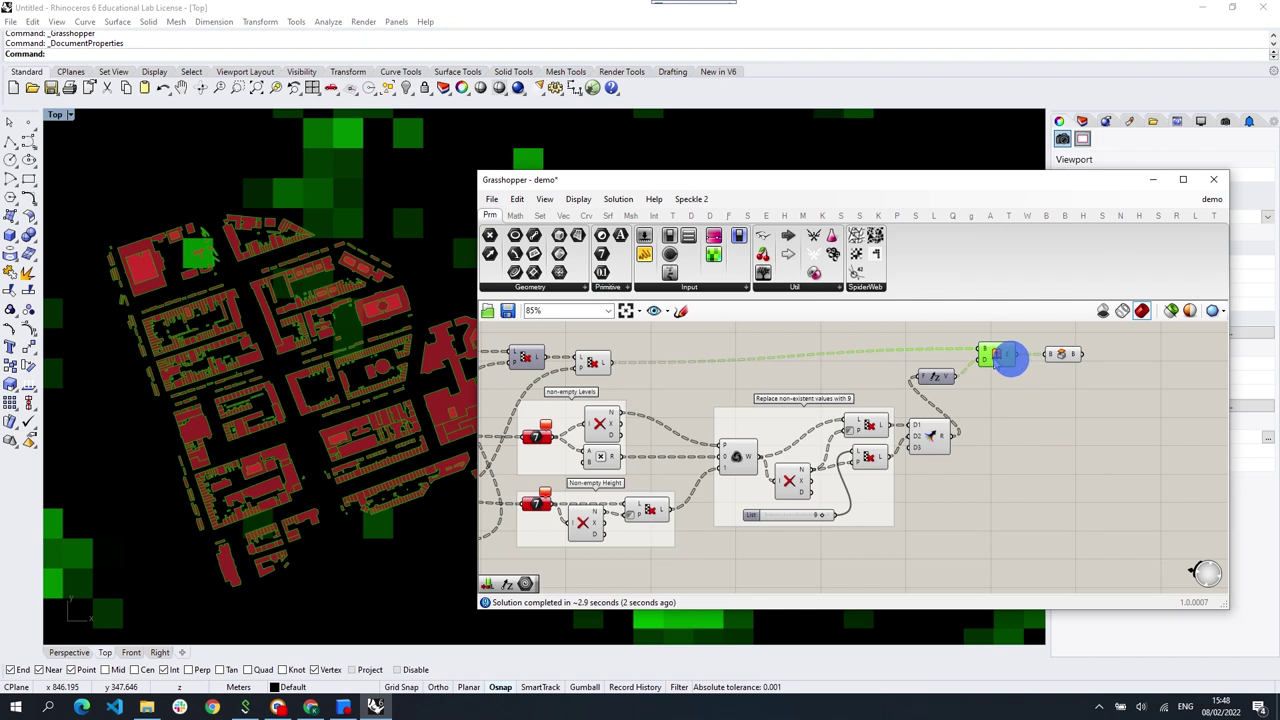
pyautogui.click(1038, 330)
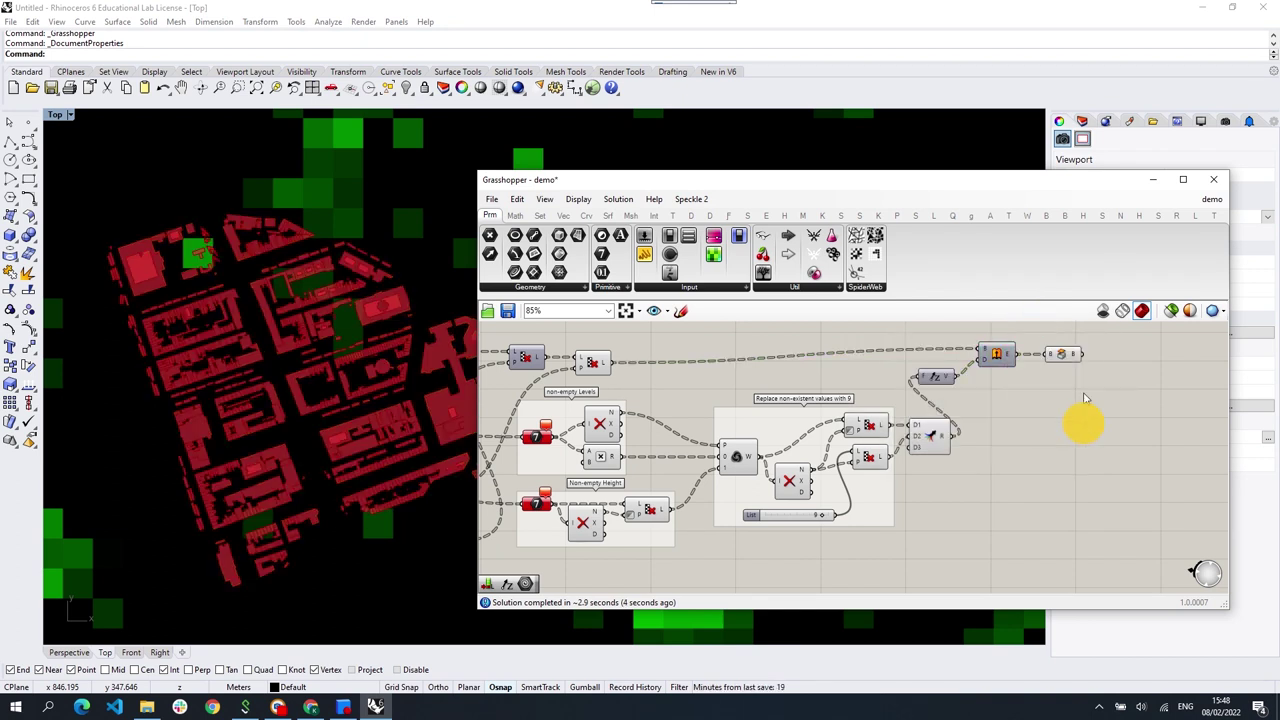
pyautogui.click(72, 653)
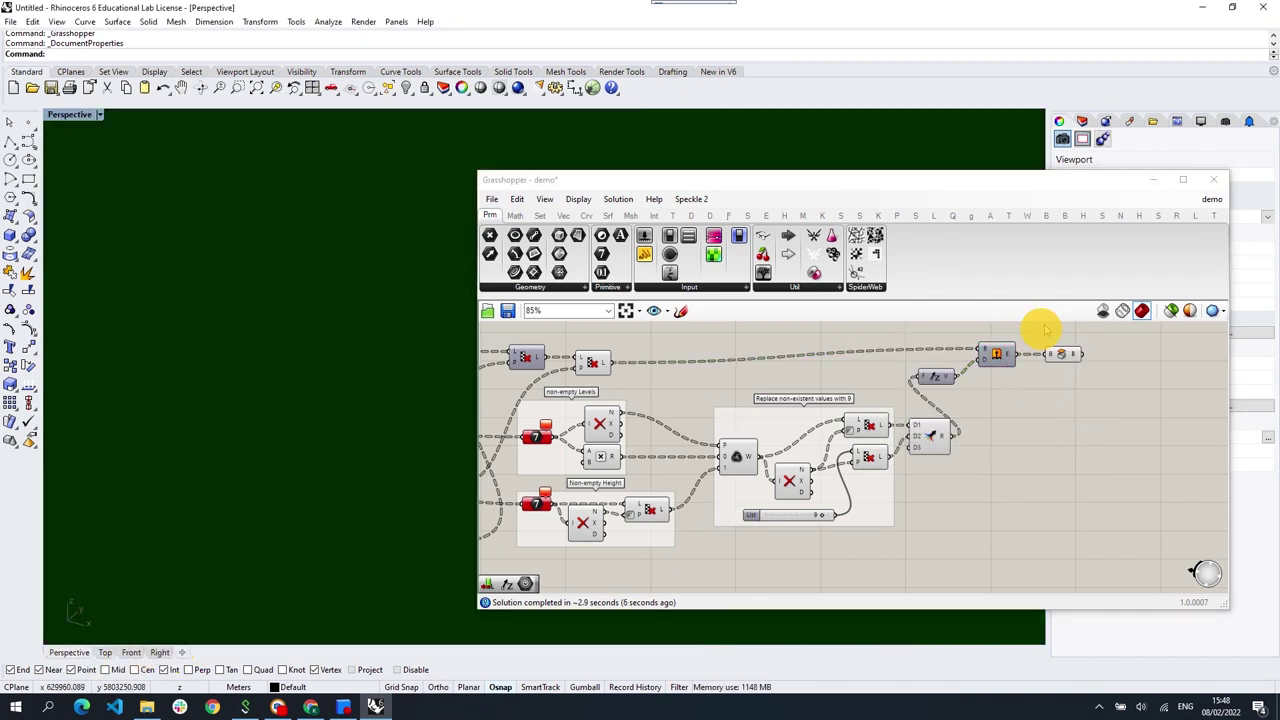
pyautogui.rightClick(1062, 354)
pyautogui.click(1089, 457)
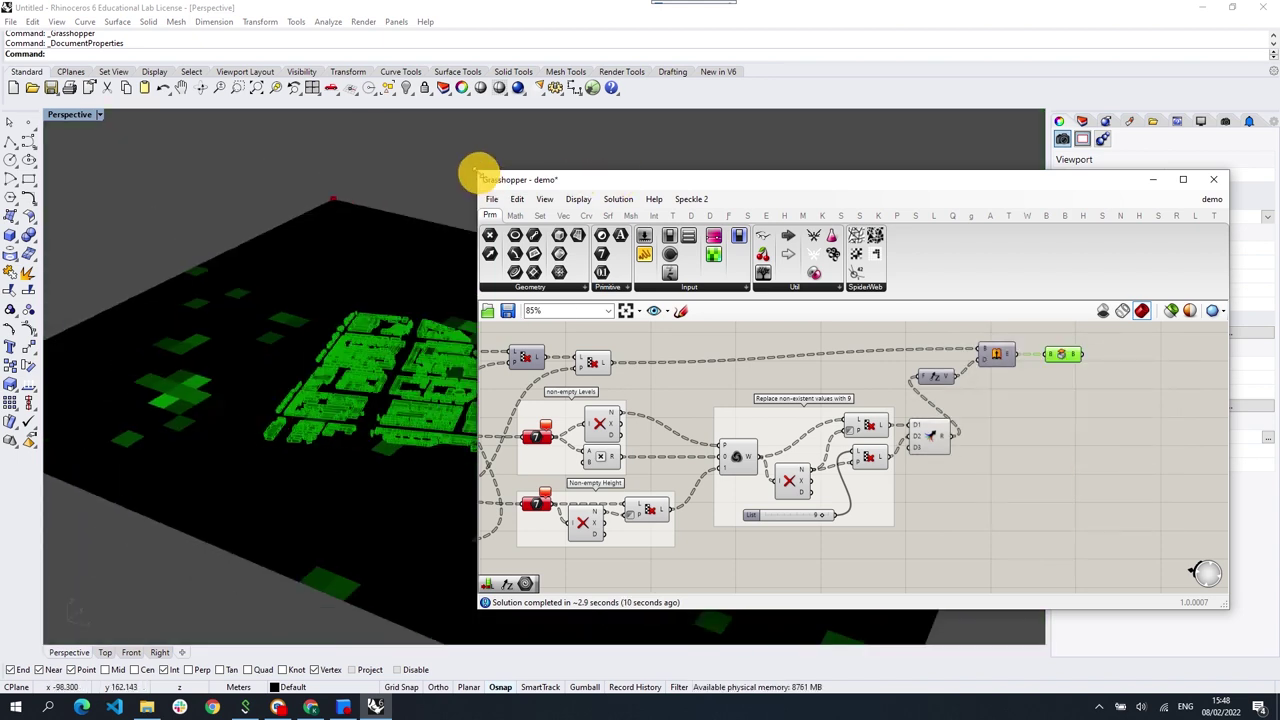
pyautogui.moveTo(480, 178); pyautogui.dragTo(640, 103)
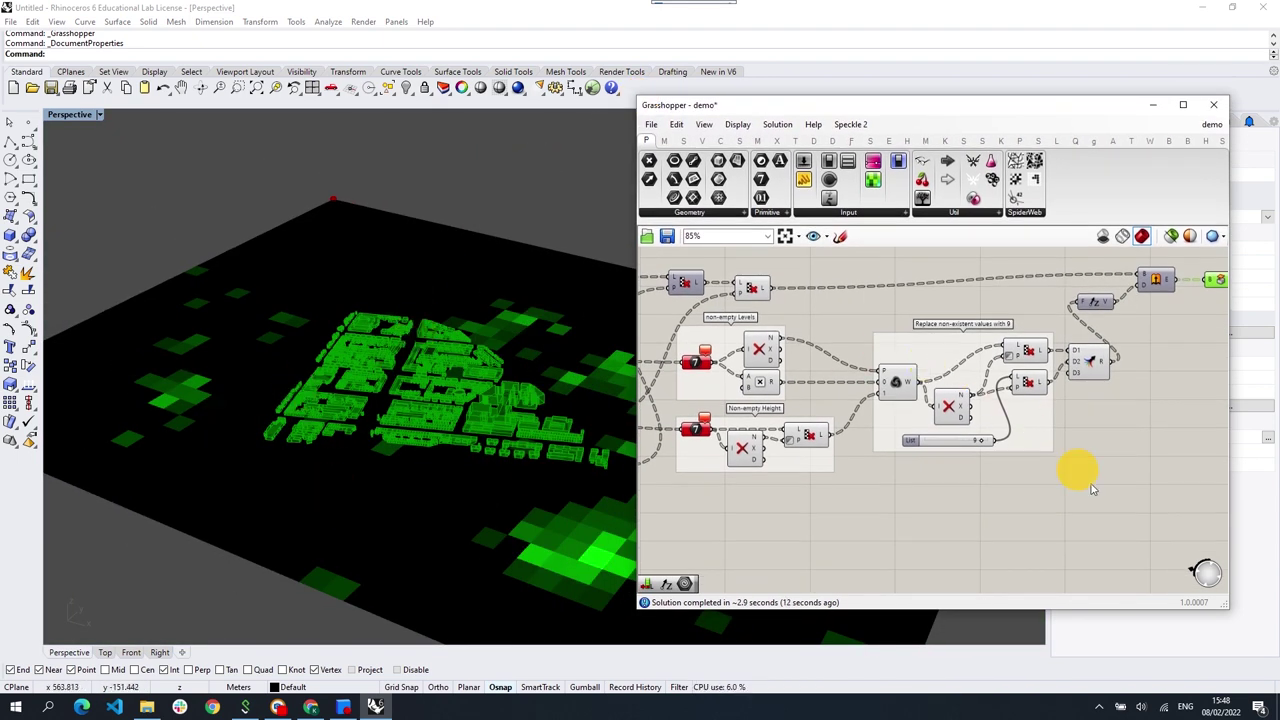
pyautogui.click(1091, 486)
# Step: Zoom and orbit the Perspective view to inspect the red building blocks
pyautogui.scroll(5, 343, 314)
pyautogui.scroll(3, 269, 363)
pyautogui.scroll(3, 341, 401)
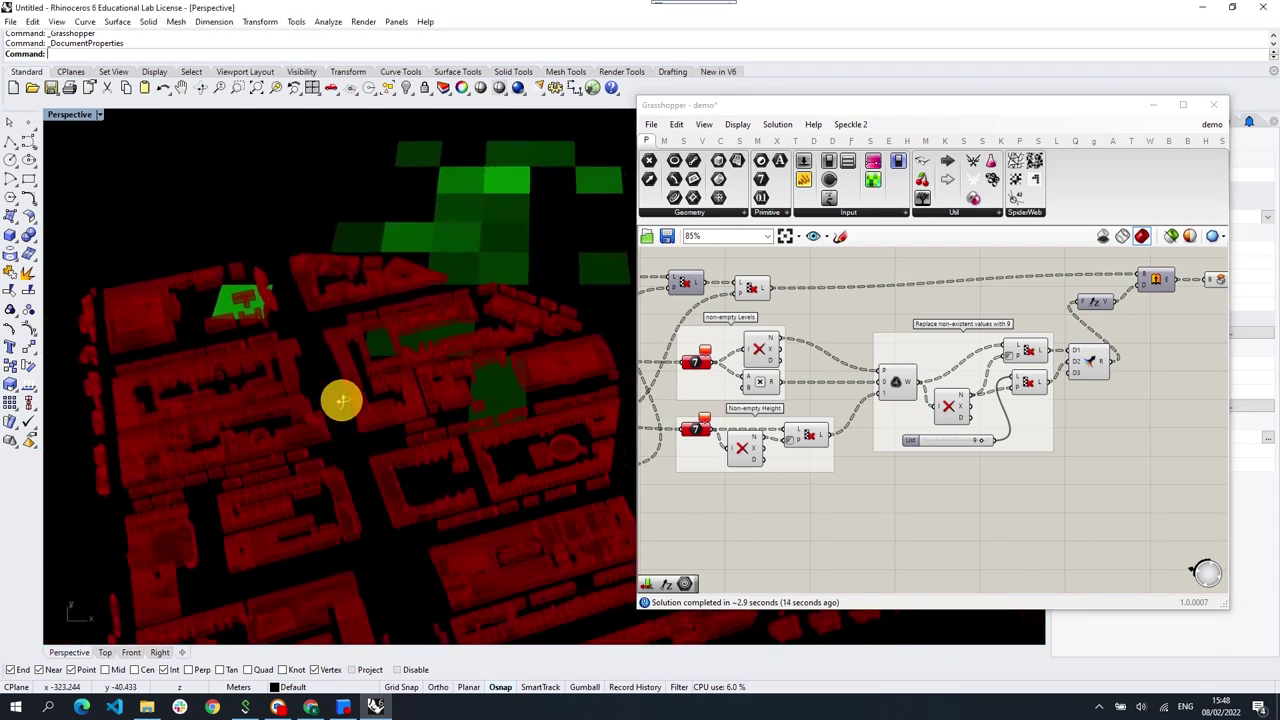
pyautogui.moveTo(341, 401)
pyautogui.mouseDown(button='right')
pyautogui.moveTo(256, 296)
pyautogui.moveTo(377, 374)
pyautogui.moveTo(377, 391)
pyautogui.moveTo(346, 320)
pyautogui.moveTo(389, 295)
pyautogui.moveTo(340, 297)
pyautogui.moveTo(311, 346)
pyautogui.moveTo(337, 374)
pyautogui.moveTo(366, 257)
pyautogui.moveTo(370, 267)
pyautogui.mouseUp(button='right')
pyautogui.scroll(3, 266, 380)
pyautogui.scroll(3, 280, 385)
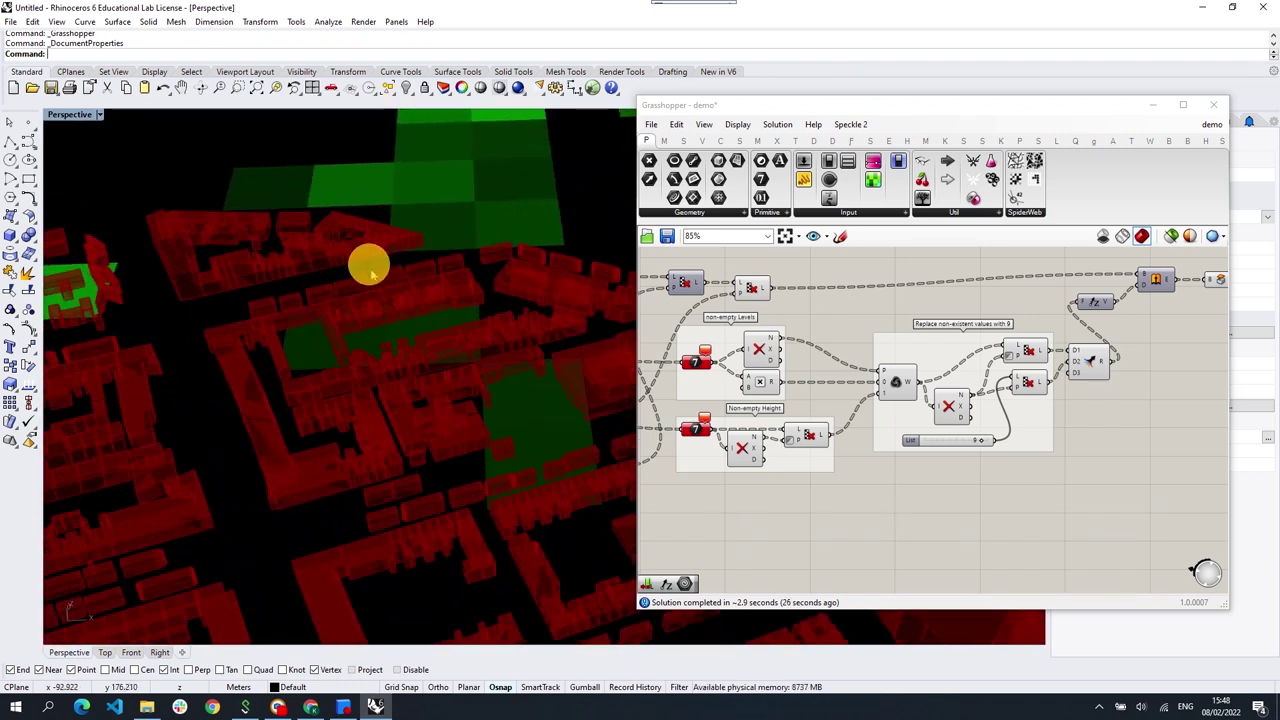
pyautogui.click(1105, 360)
pyautogui.scroll(-5, 918, 445)
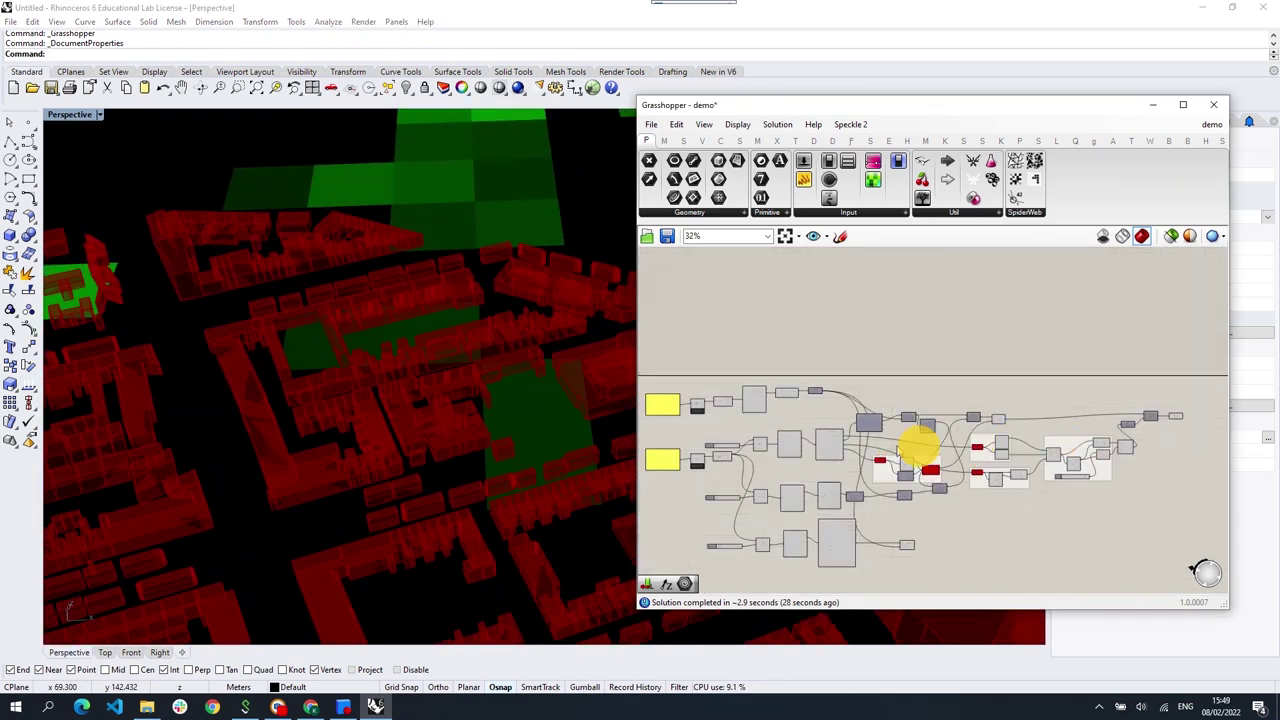
# Step: Add an XY Plane component and a Rectangle component built on that plane
pyautogui.scroll(6, 808, 420)
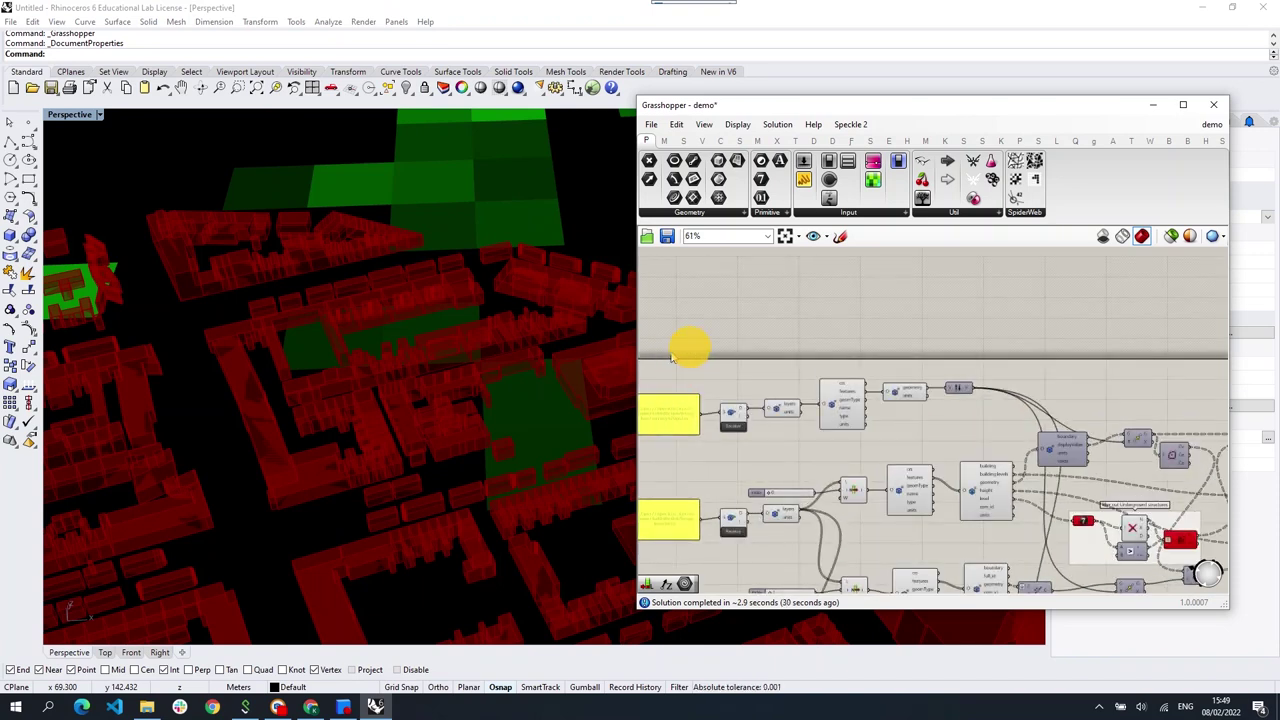
pyautogui.moveTo(857, 353); pyautogui.dragTo(840, 378, button='right')
pyautogui.doubleClick(824, 362)
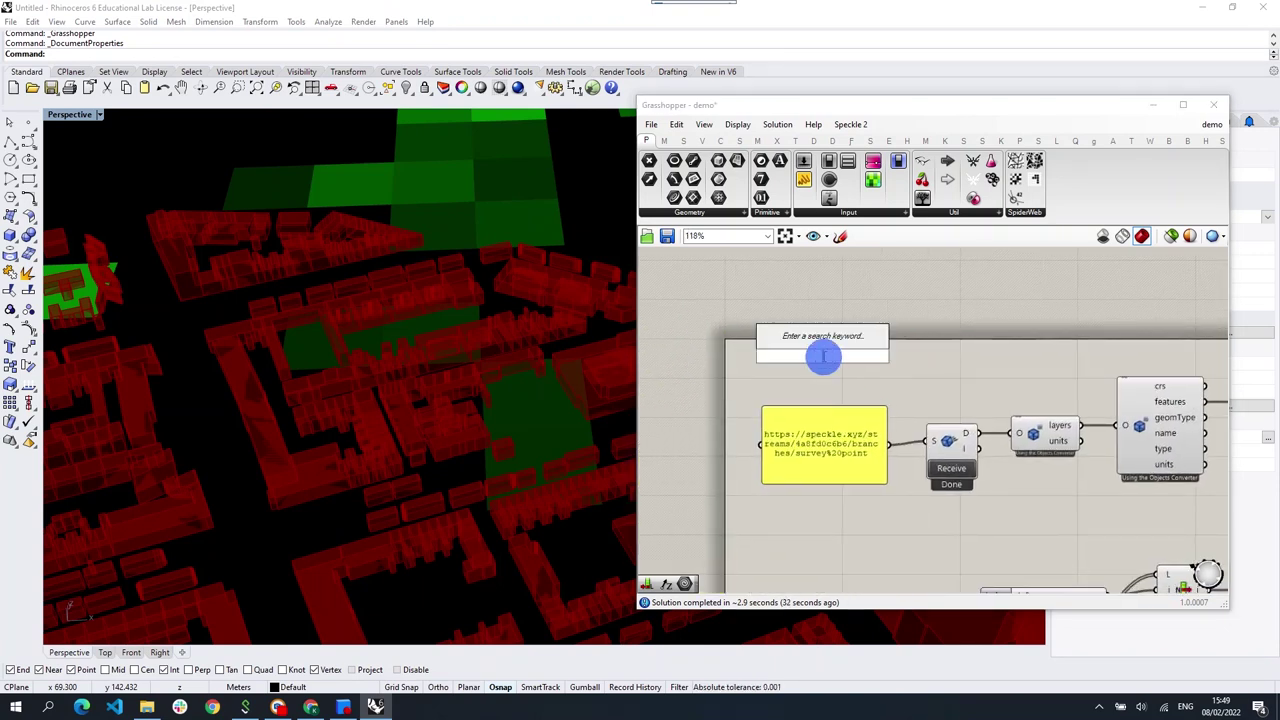
pyautogui.write('xy')
pyautogui.click(795, 340)
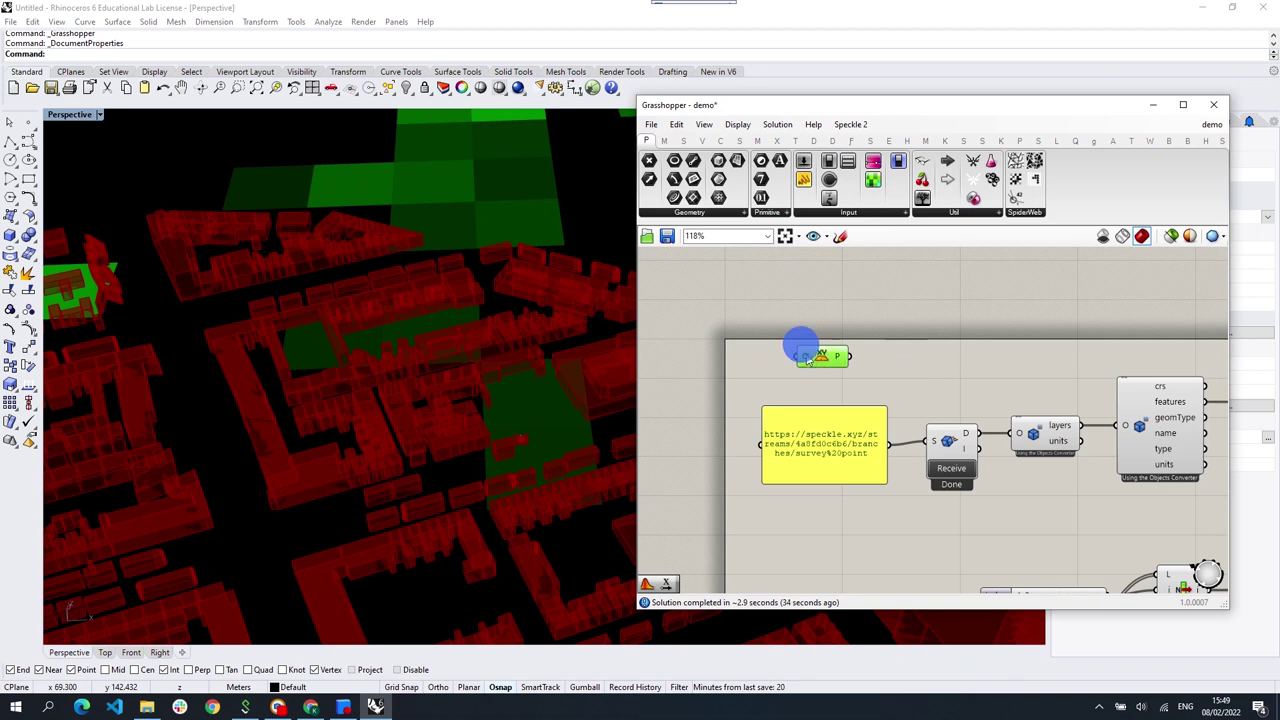
pyautogui.scroll(2, 873, 374)
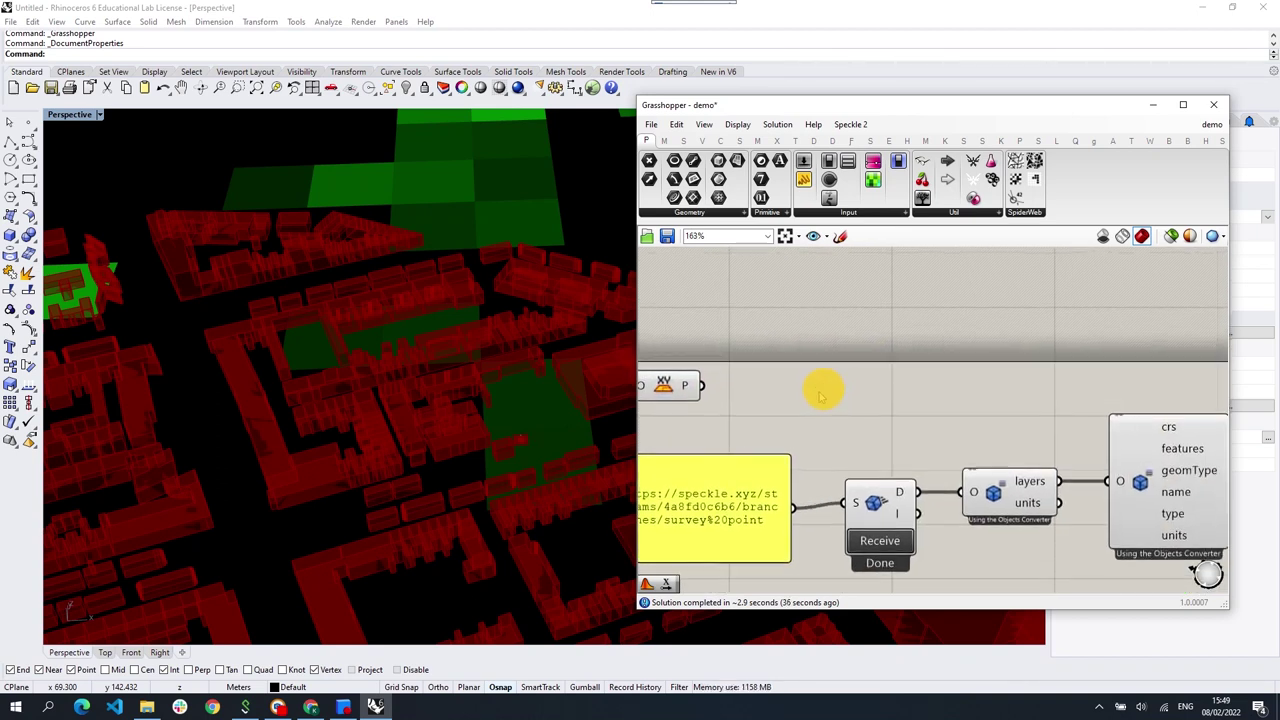
pyautogui.doubleClick(805, 343)
pyautogui.write('rect')
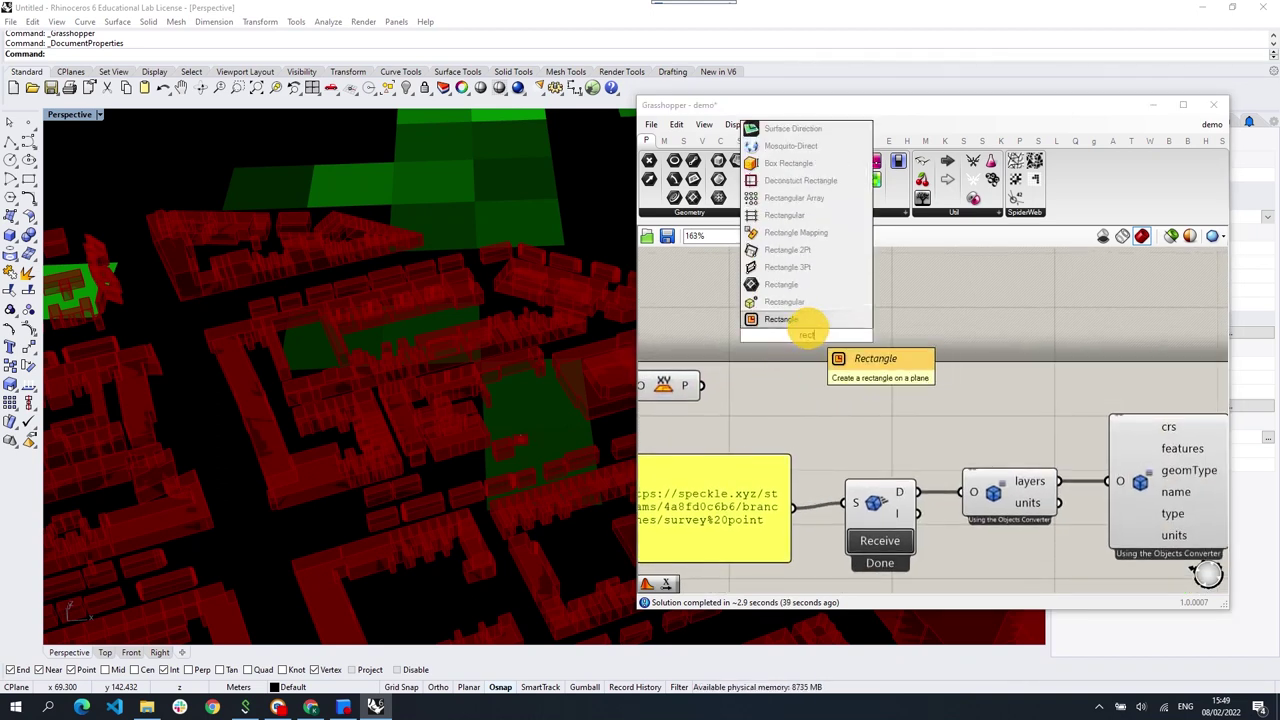
pyautogui.click(808, 330)
# Step: Check the rectangle's X and Y inputs and rotate it with a Rotate component
pyautogui.rightClick(783, 325)
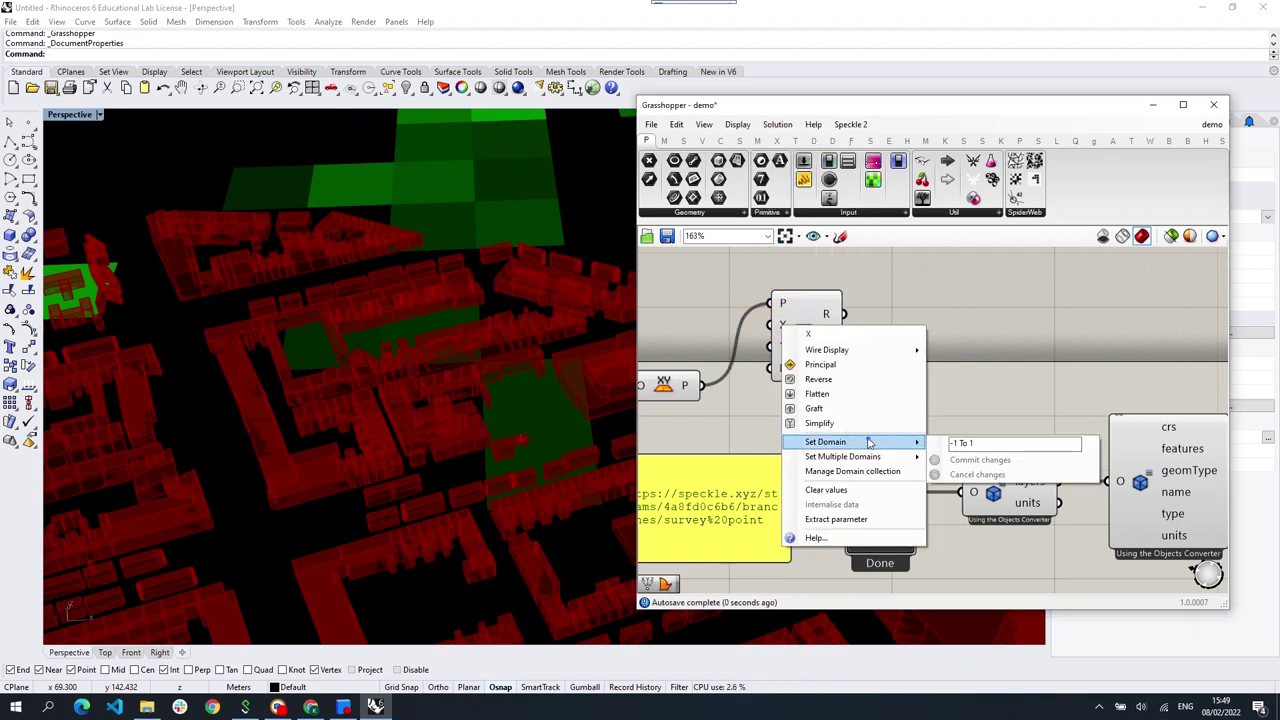
pyautogui.press('Escape')
pyautogui.rightClick(783, 325)
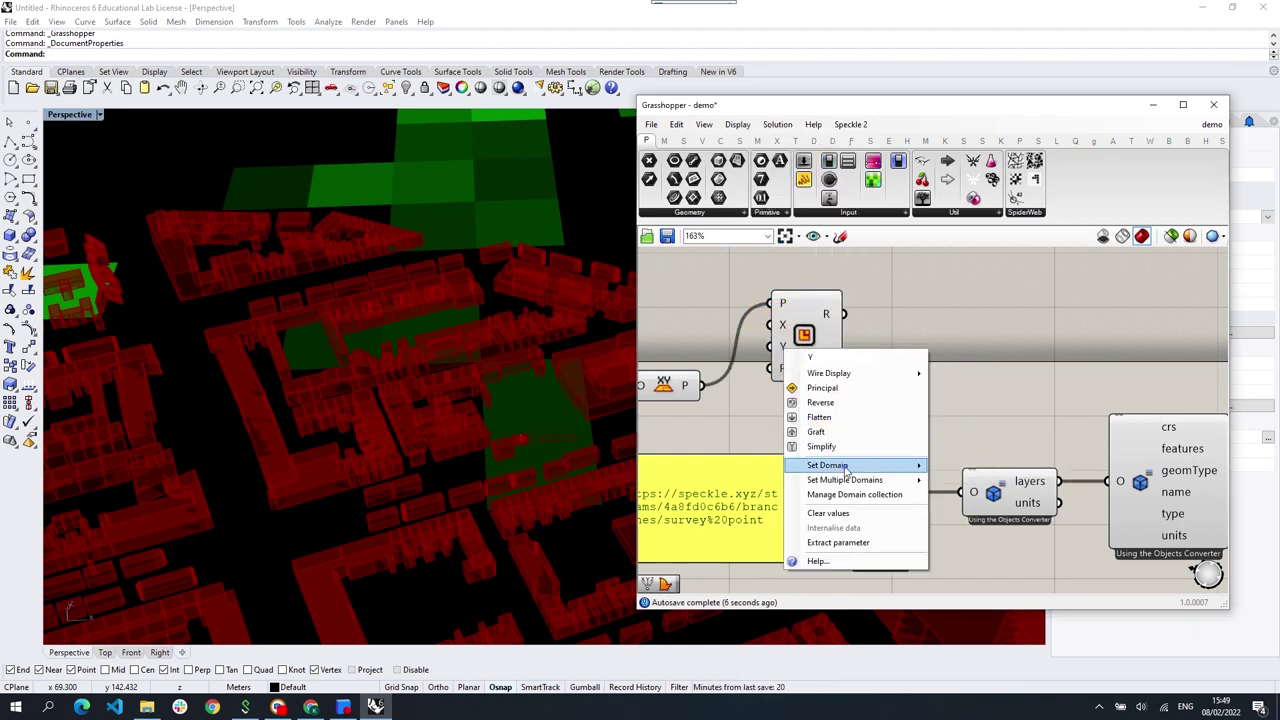
pyautogui.press('Escape')
pyautogui.click(767, 212)
pyautogui.click(871, 294)
pyautogui.write('rot')
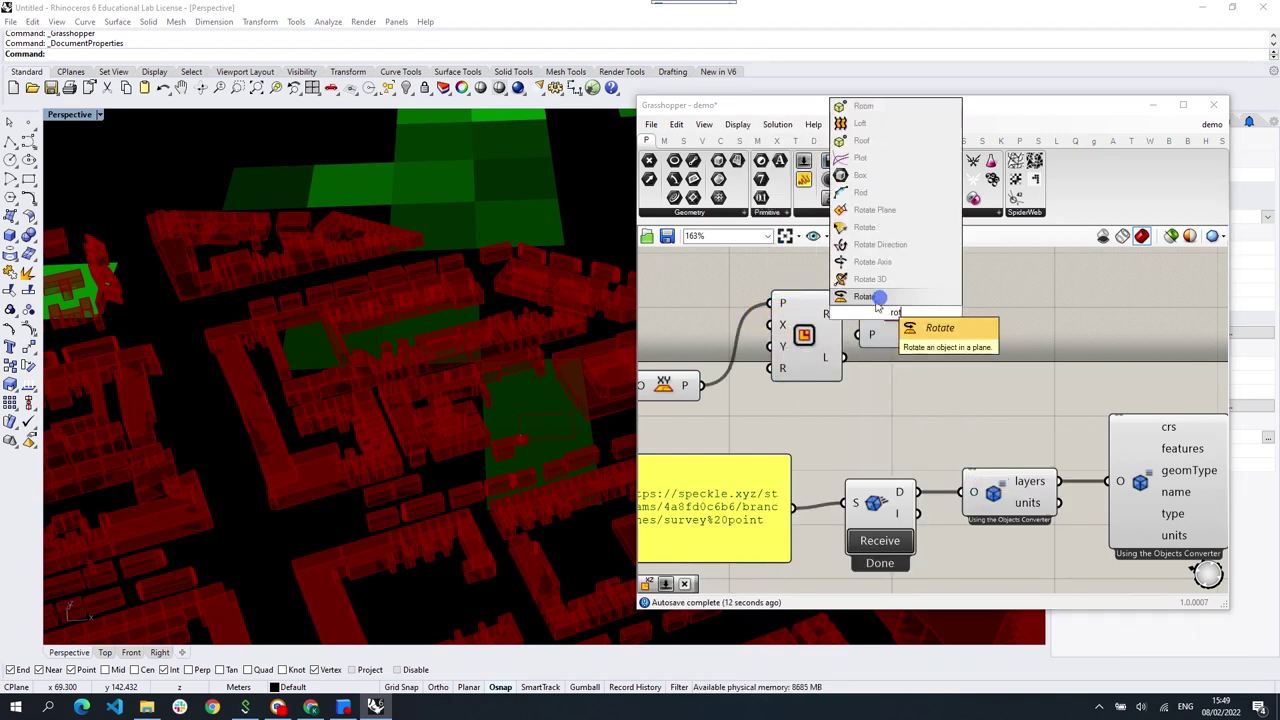
pyautogui.click(886, 309)
pyautogui.rightClick(912, 335)
# Step: Extrude the rotated rectangle along a Unit Z vector with factor 20
pyautogui.click(1037, 337)
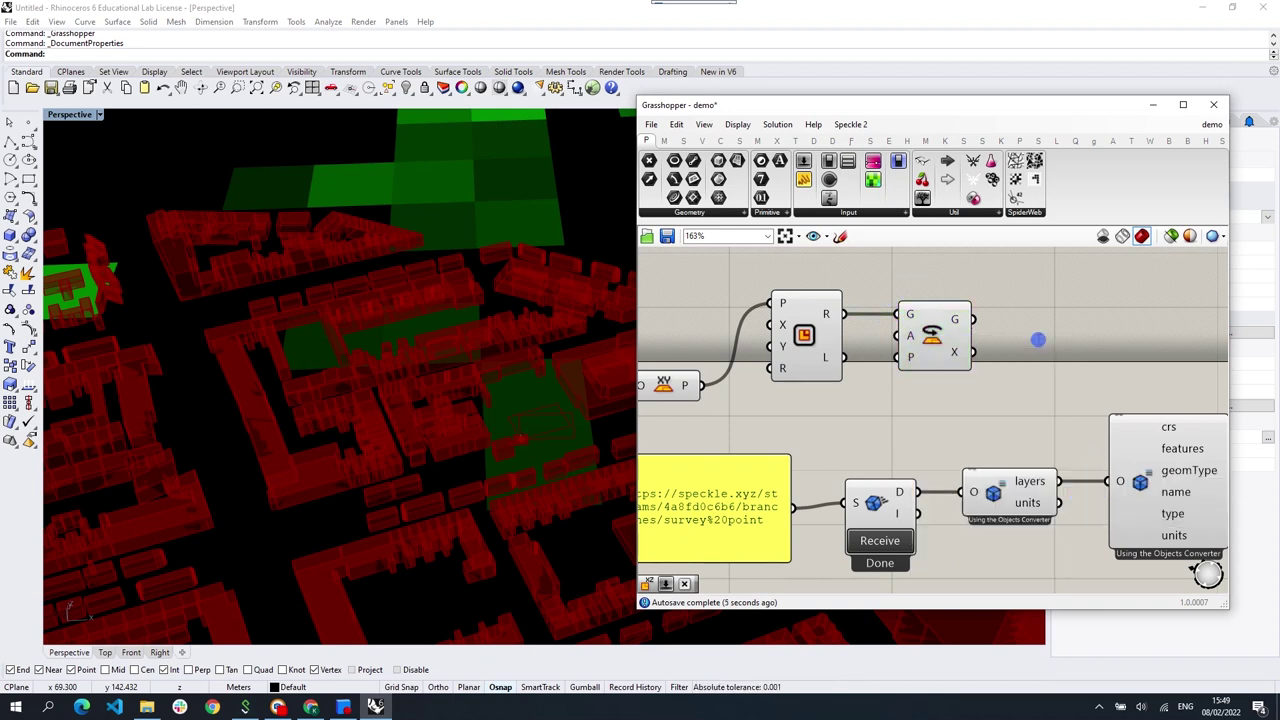
pyautogui.doubleClick(1010, 400)
pyautogui.press('Return')
pyautogui.rightClick(984, 402)
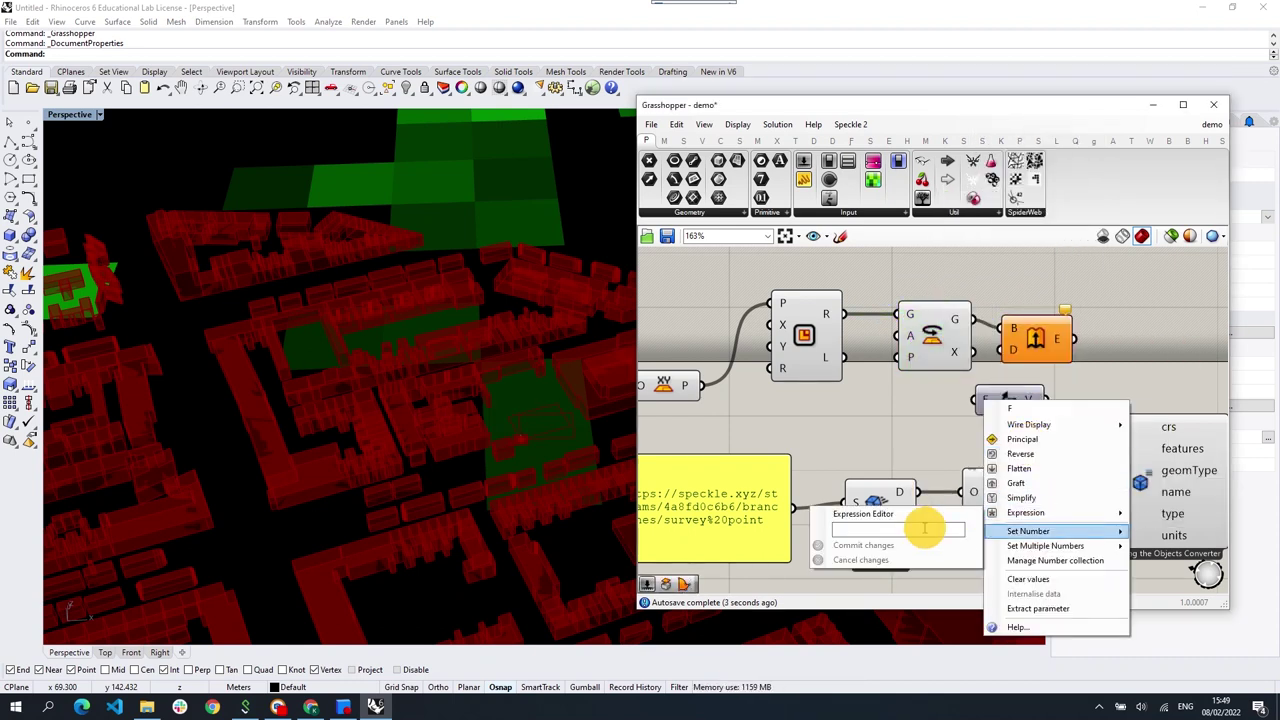
pyautogui.click(914, 357)
pyautogui.rightClick(984, 402)
pyautogui.click(926, 537)
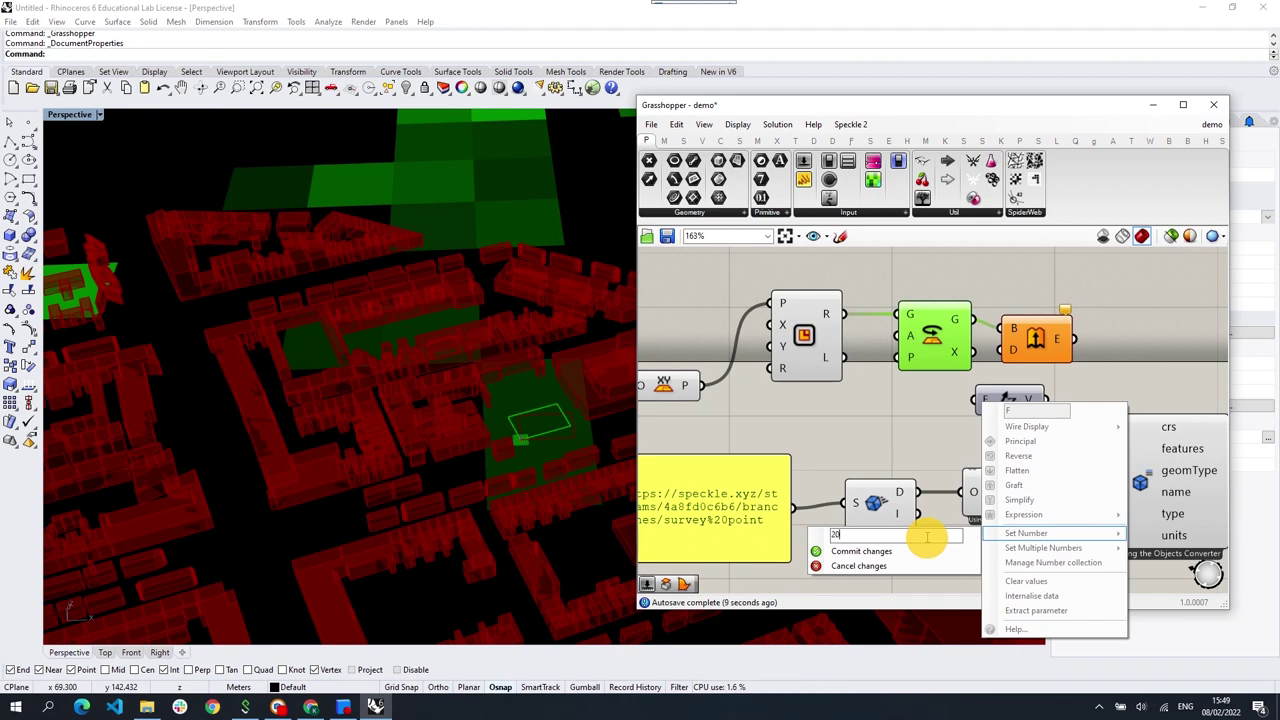
pyautogui.press('Return')
# Step: Cap the extrusion into a closed box and view it among the buildings in Rhino
pyautogui.rightClick(1140, 323)
pyautogui.middleClick(742, 322)
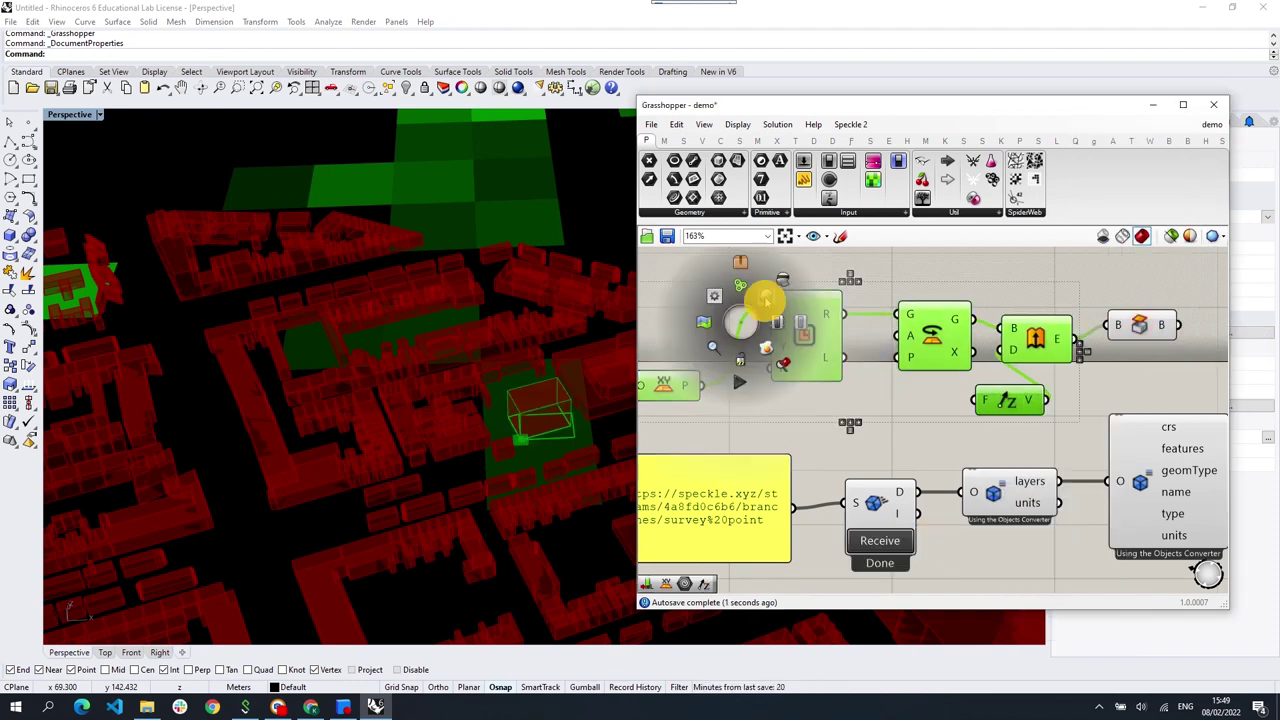
pyautogui.click(1140, 323)
pyautogui.click(484, 388)
pyautogui.scroll(3, 484, 388)
pyautogui.scroll(3, 480, 403)
pyautogui.scroll(3, 543, 371)
pyautogui.scroll(2, 551, 343)
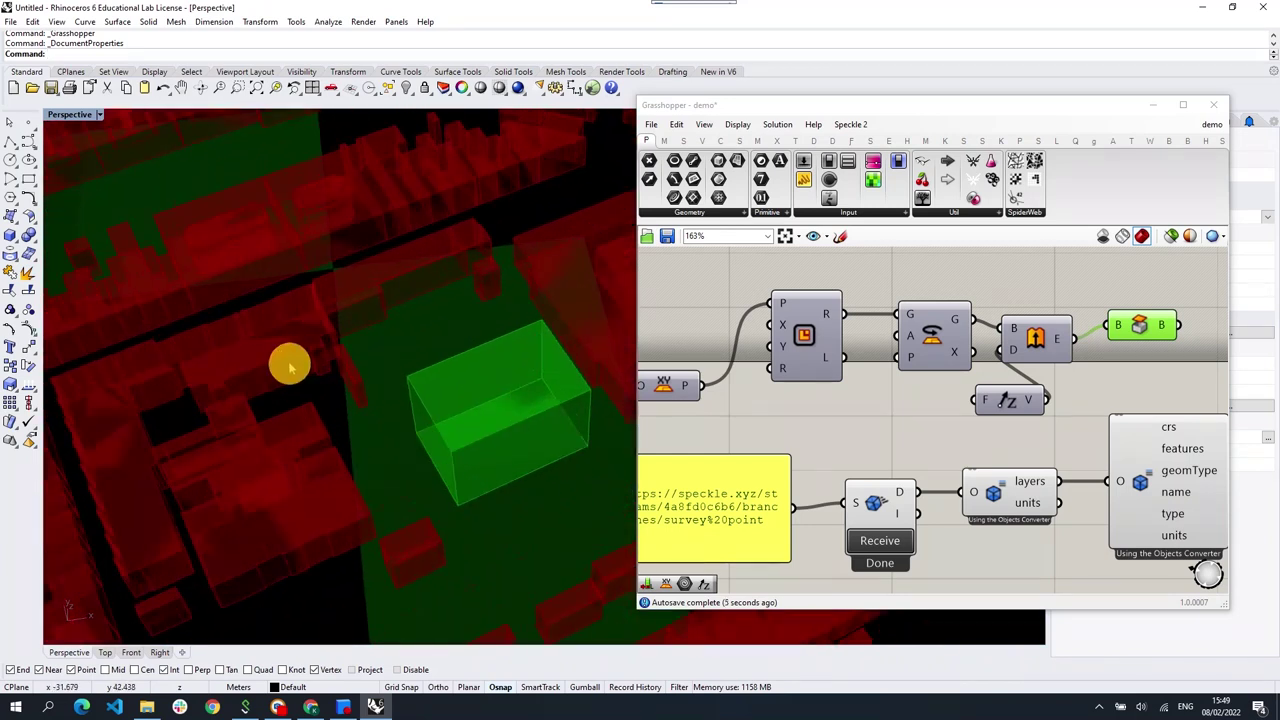
pyautogui.scroll(-3, 290, 367)
pyautogui.scroll(-3, 340, 343)
pyautogui.moveTo(434, 305)
pyautogui.mouseDown(button='right')
pyautogui.moveTo(329, 266)
pyautogui.moveTo(340, 273)
pyautogui.mouseUp(button='right')
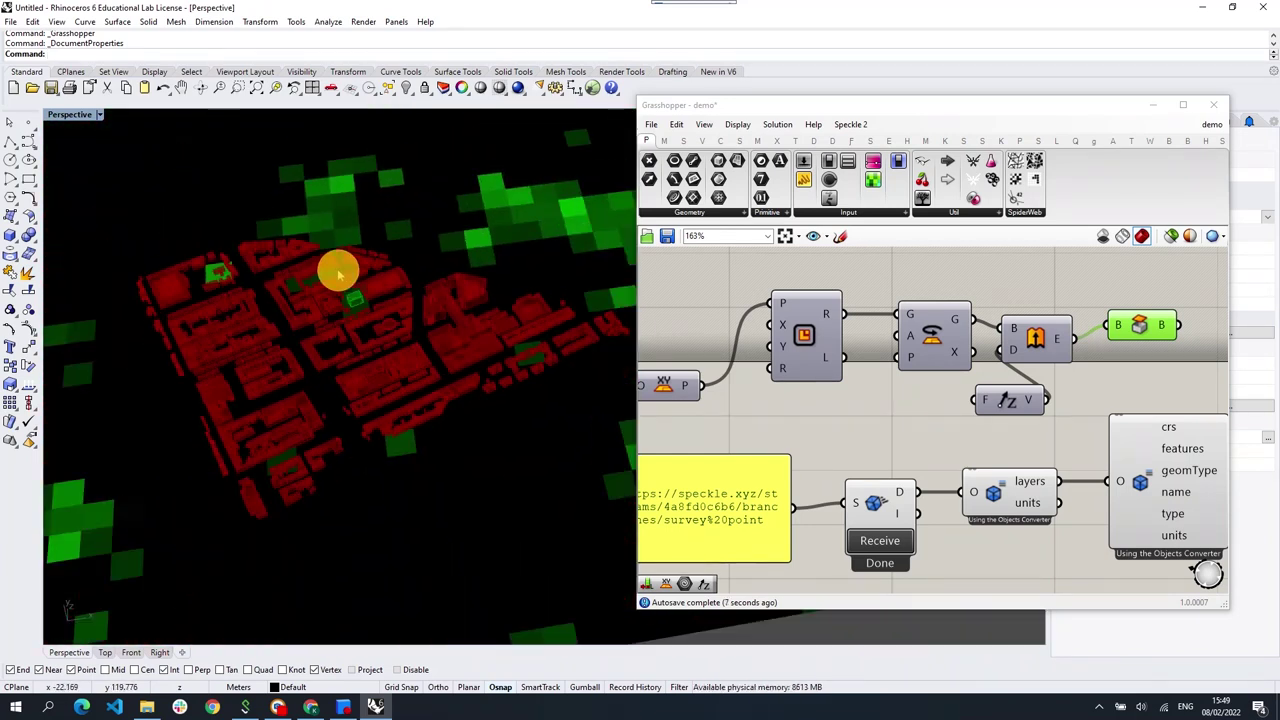
pyautogui.moveTo(741, 384); pyautogui.dragTo(823, 371, button='right')
pyautogui.moveTo(749, 371); pyautogui.dragTo(741, 292)
pyautogui.scroll(-3, 1018, 330)
pyautogui.scroll(-3, 815, 325)
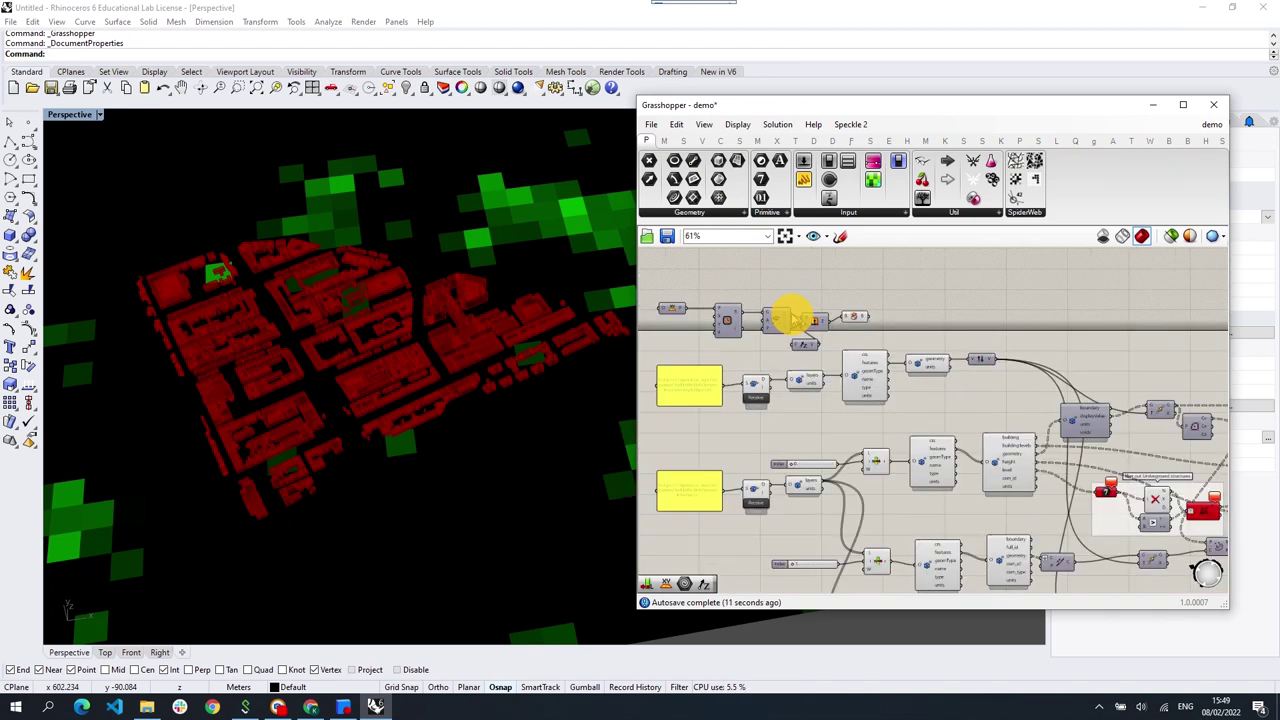
pyautogui.scroll(-1, 915, 345)
pyautogui.scroll(2, 1078, 388)
pyautogui.scroll(2, 1014, 366)
pyautogui.scroll(1, 1080, 346)
pyautogui.scroll(1, 993, 371)
pyautogui.click(993, 371)
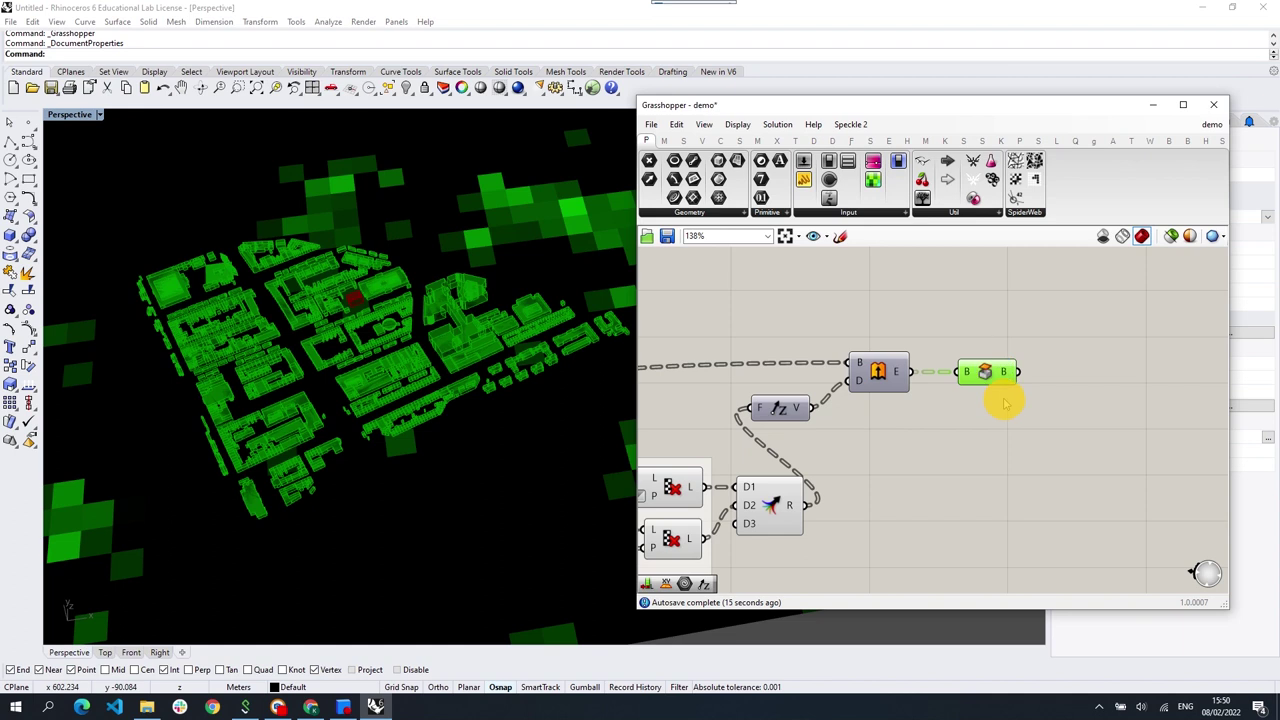
pyautogui.click(1004, 401)
pyautogui.scroll(-3, 1057, 323)
pyautogui.scroll(-1, 1105, 316)
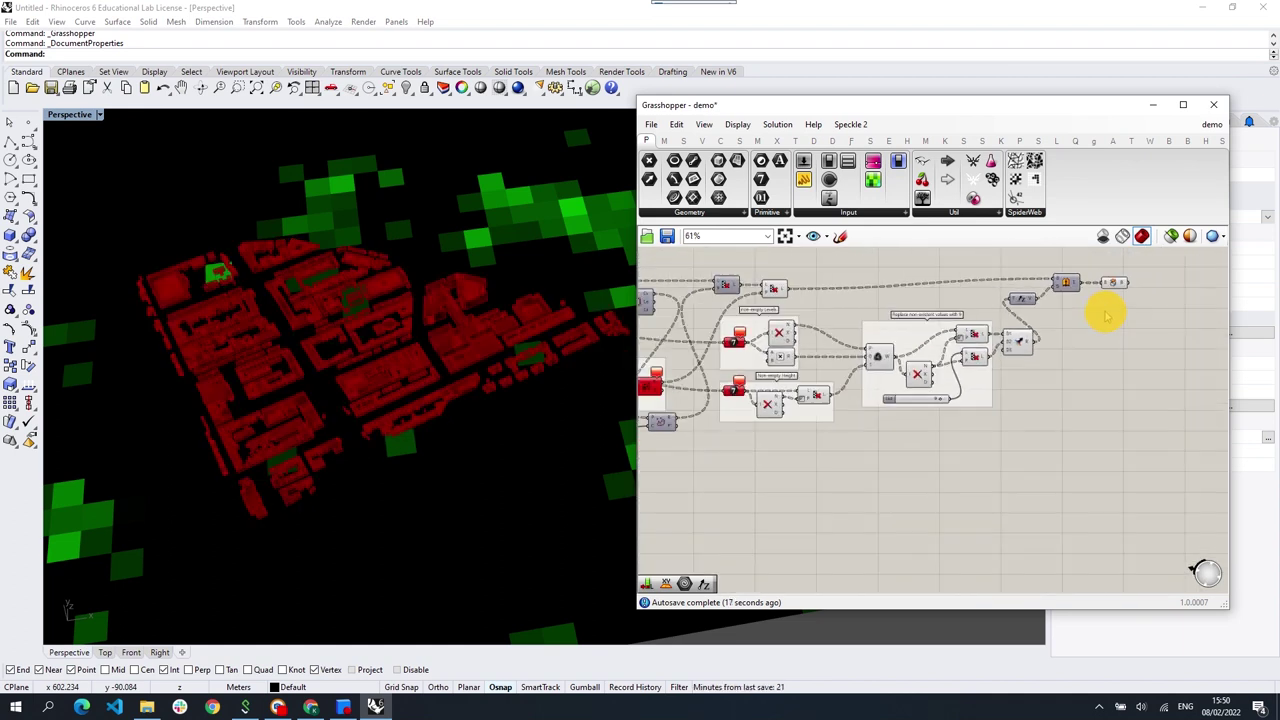
pyautogui.scroll(5, 843, 437)
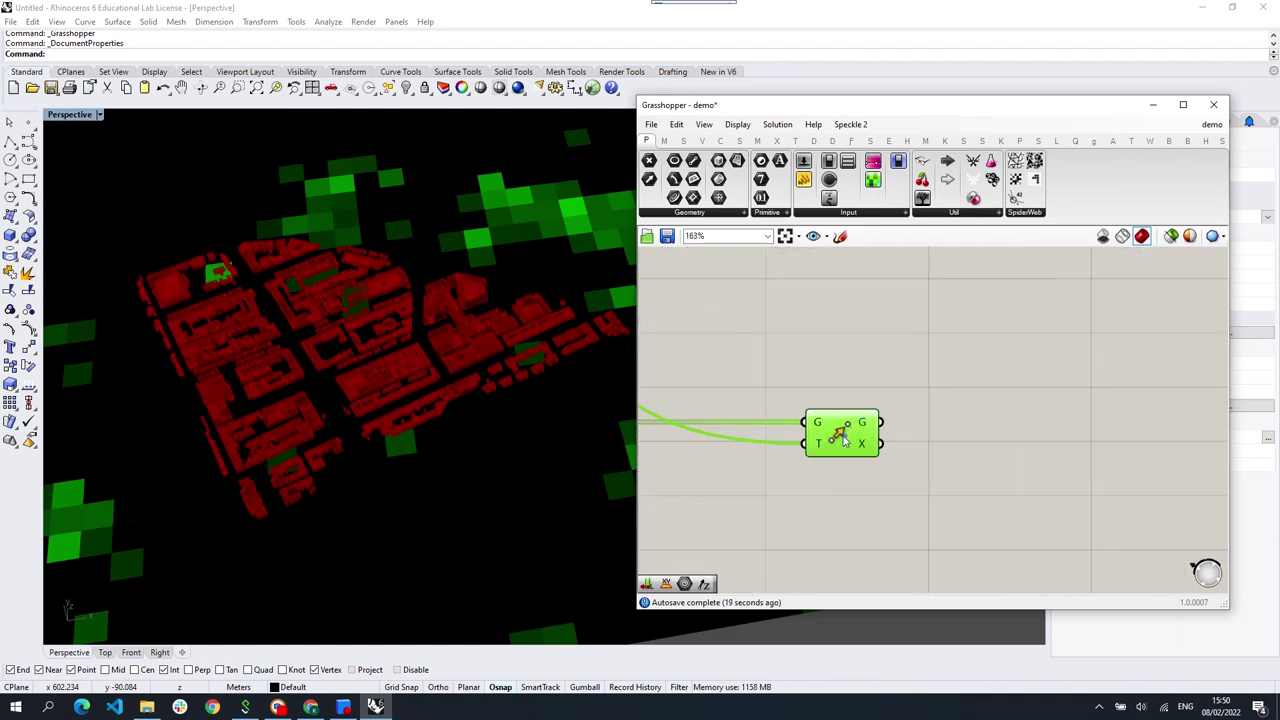
pyautogui.moveTo(843, 437); pyautogui.dragTo(836, 441)
pyautogui.click(826, 483)
pyautogui.moveTo(308, 401)
pyautogui.mouseDown(button='right')
pyautogui.moveTo(215, 378)
pyautogui.moveTo(343, 331)
pyautogui.mouseUp(button='right')
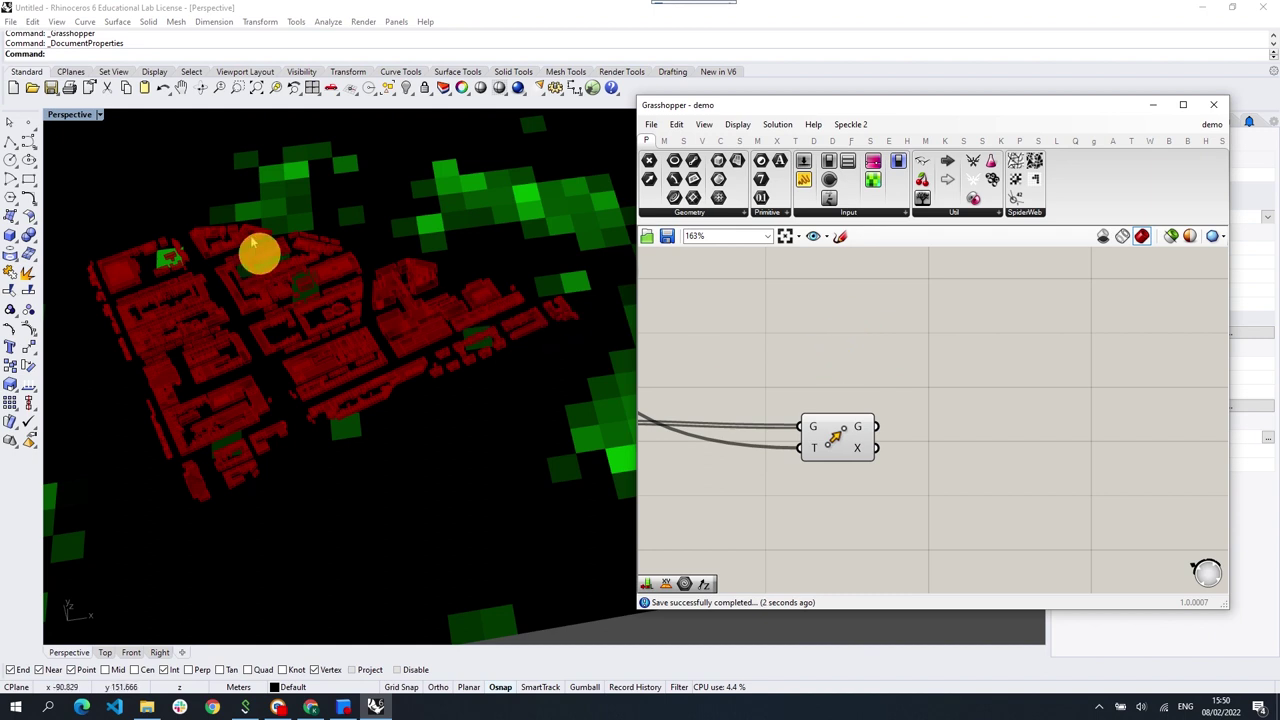
pyautogui.scroll(2, 237, 214)
pyautogui.scroll(2, 240, 212)
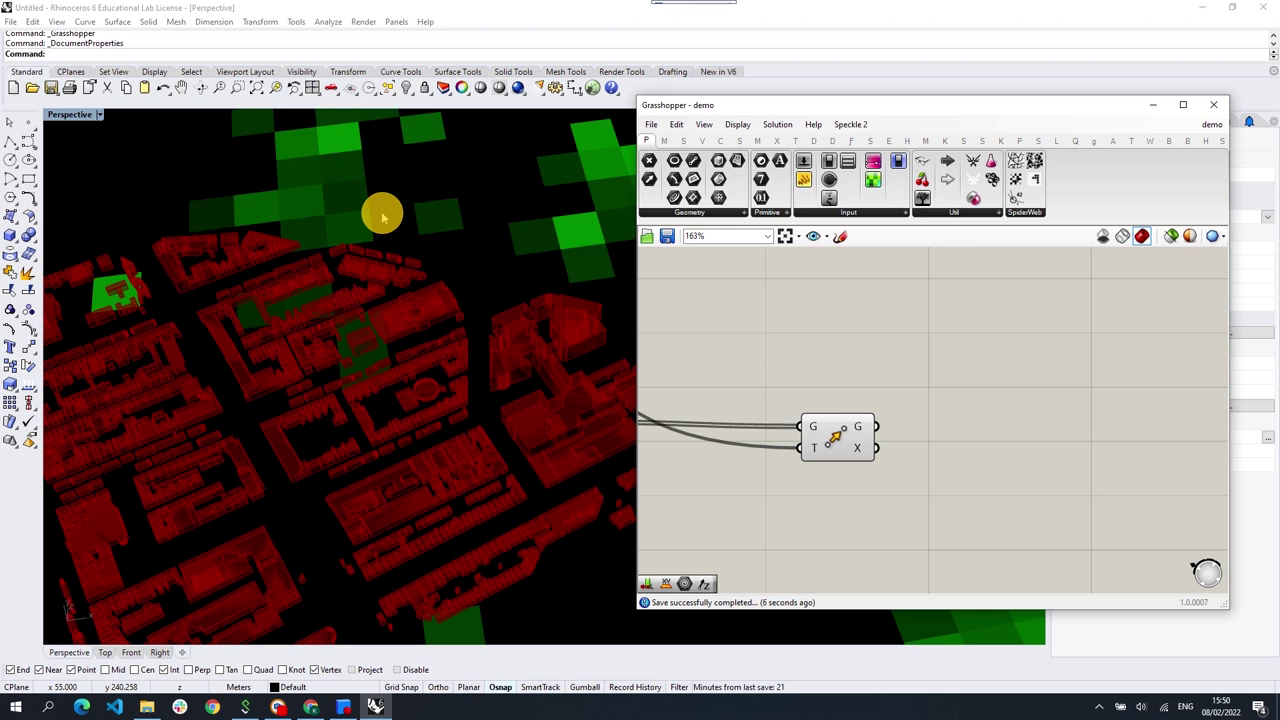
pyautogui.scroll(-3, 369, 235)
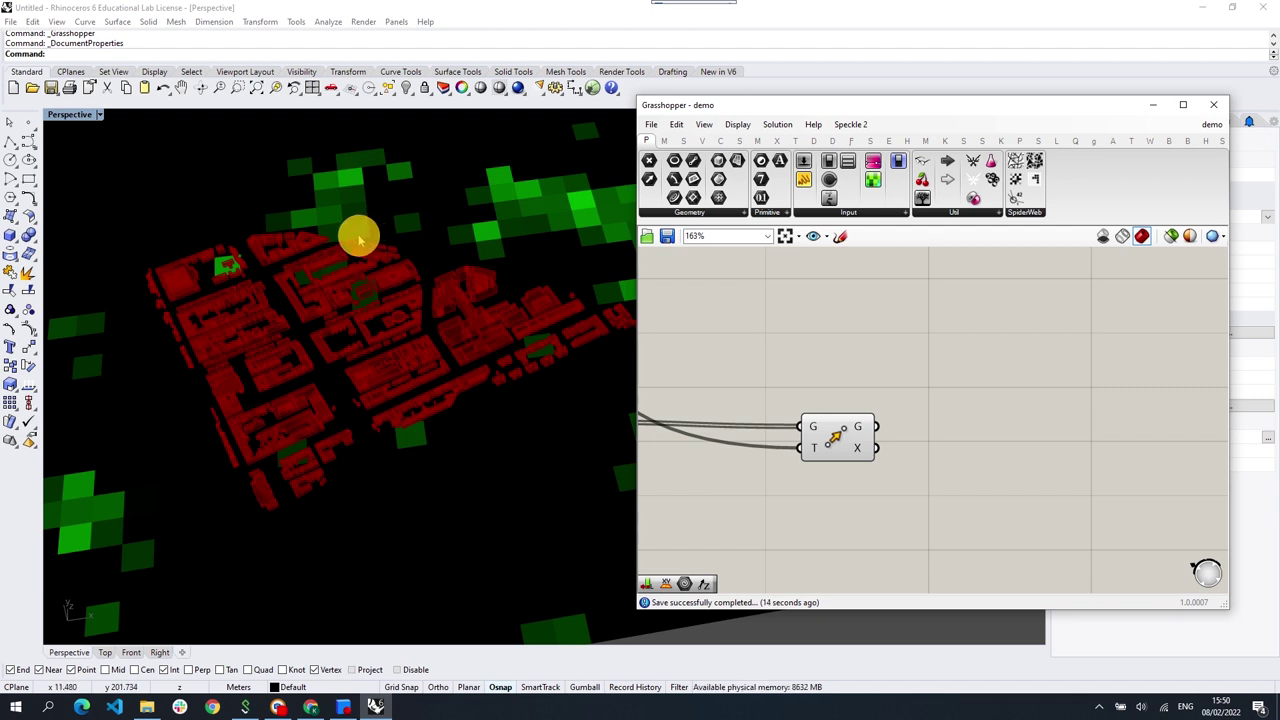
pyautogui.scroll(-2, 923, 451)
pyautogui.scroll(-3, 894, 449)
pyautogui.scroll(4, 885, 452)
pyautogui.moveTo(884, 452); pyautogui.dragTo(822, 463)
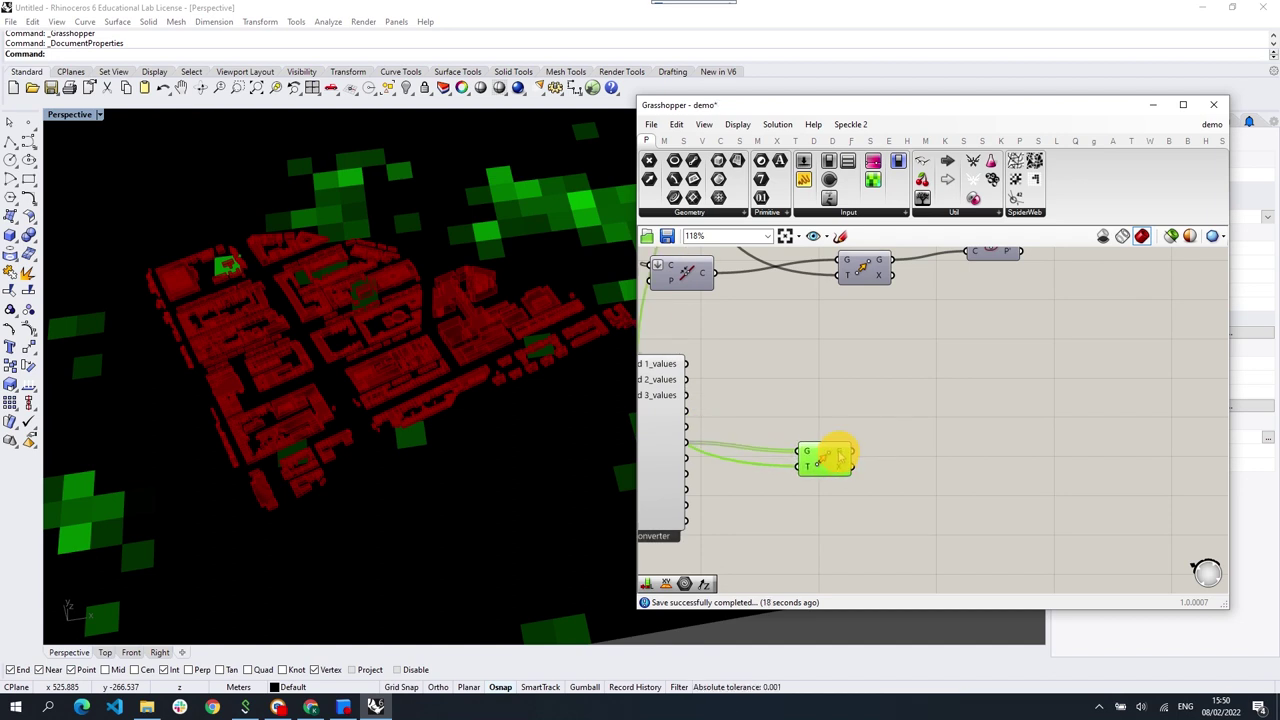
# Step: Pan to show the raster's full Objects Converter and select it
pyautogui.moveTo(838, 455); pyautogui.dragTo(978, 423, button='right')
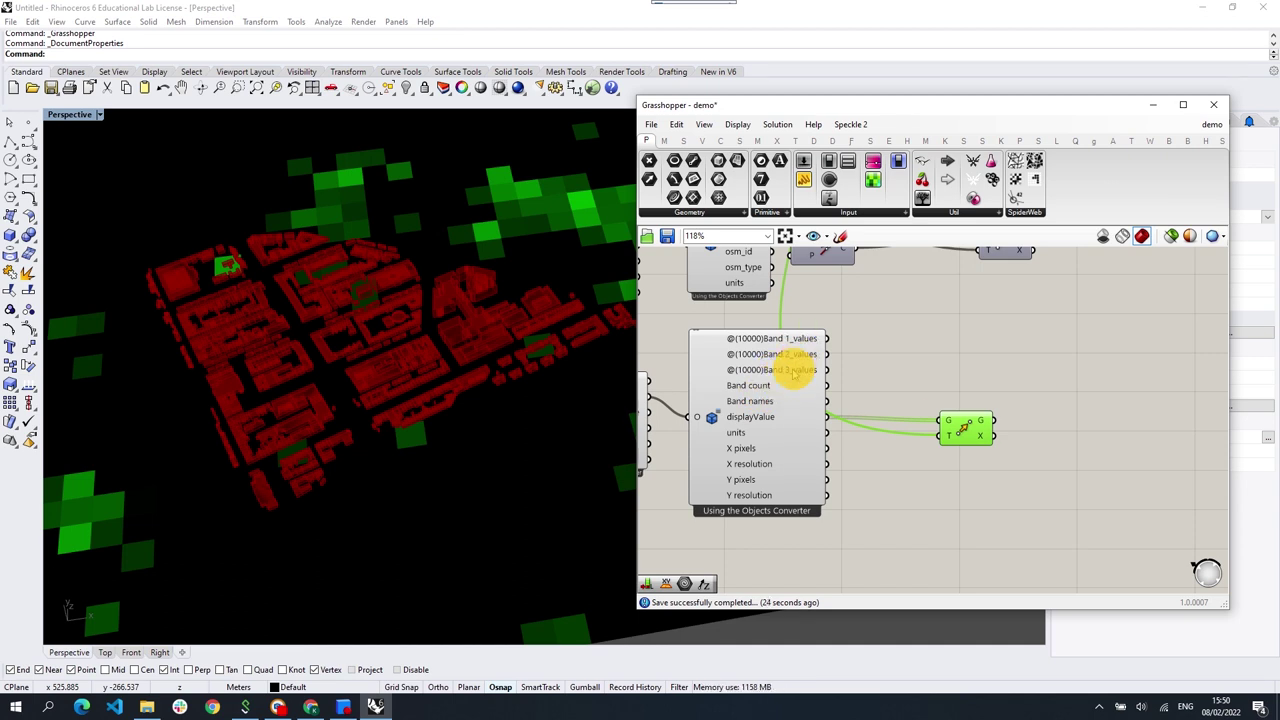
pyautogui.click(745, 418)
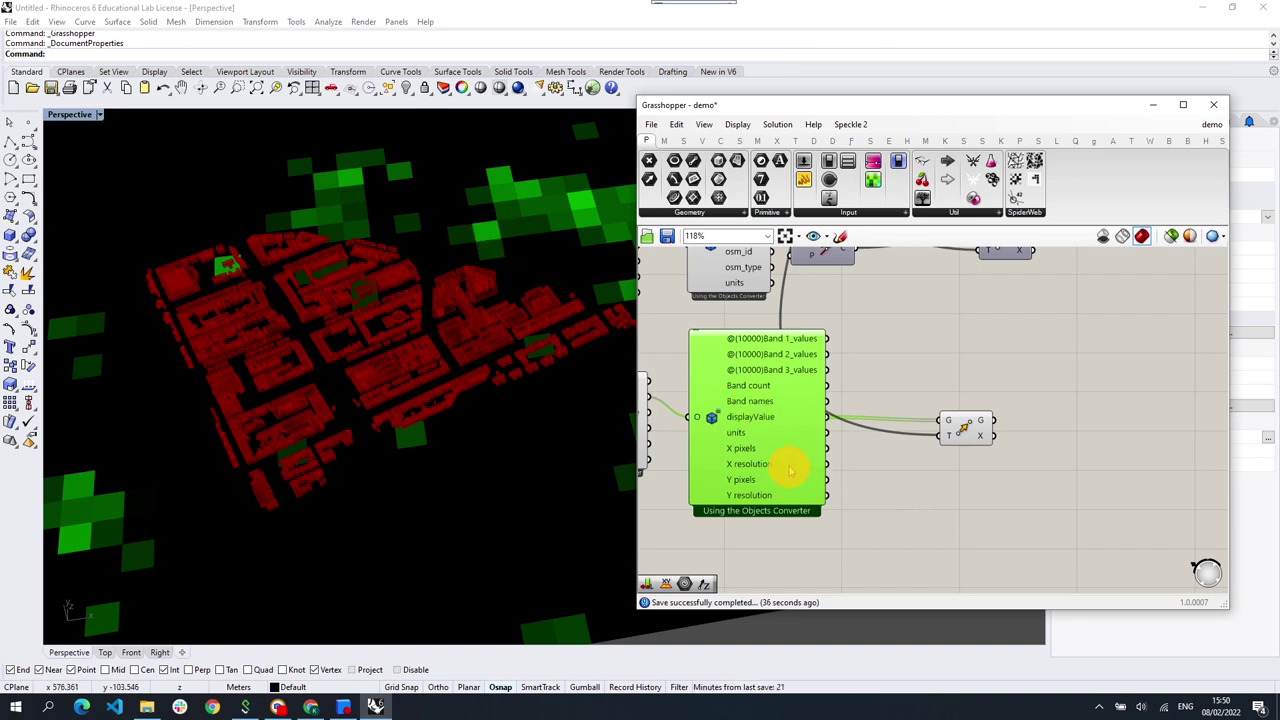
pyautogui.click(720, 140)
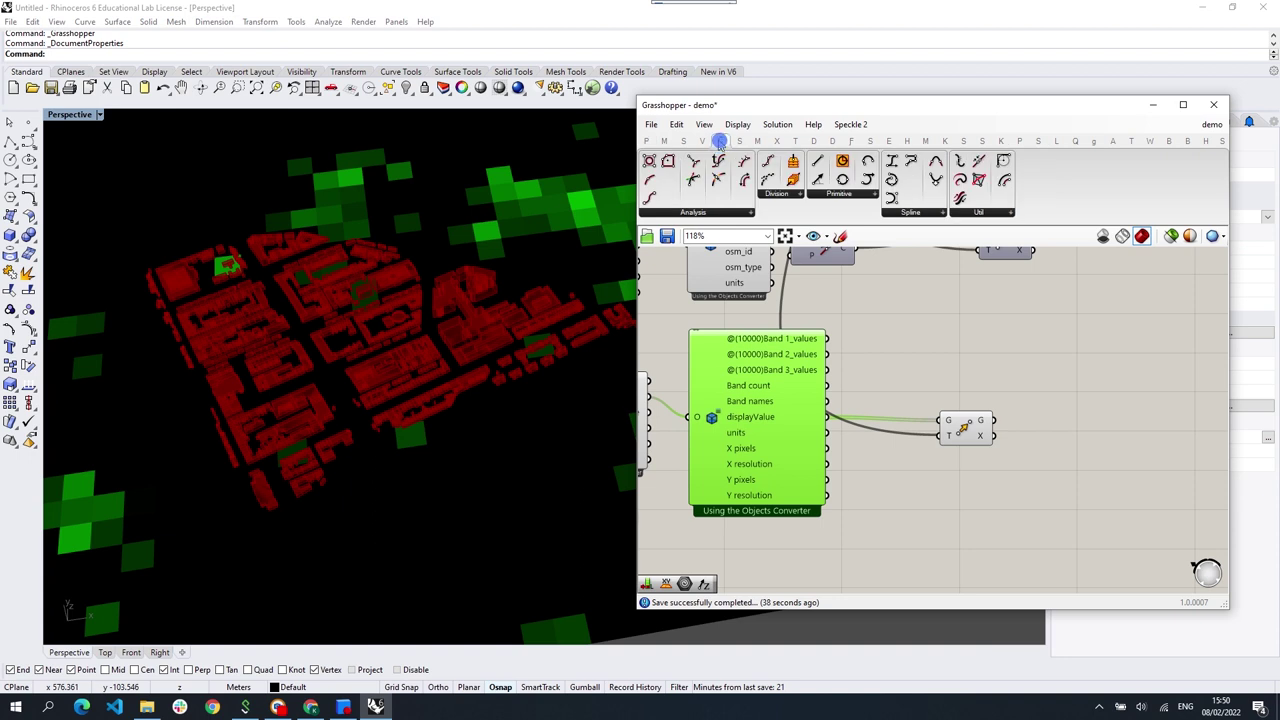
# Step: Add a Rectangular Grid from the Vector set and place Transform beside the Objects Converter
pyautogui.click(703, 140)
pyautogui.moveTo(698, 161); pyautogui.dragTo(905, 450)
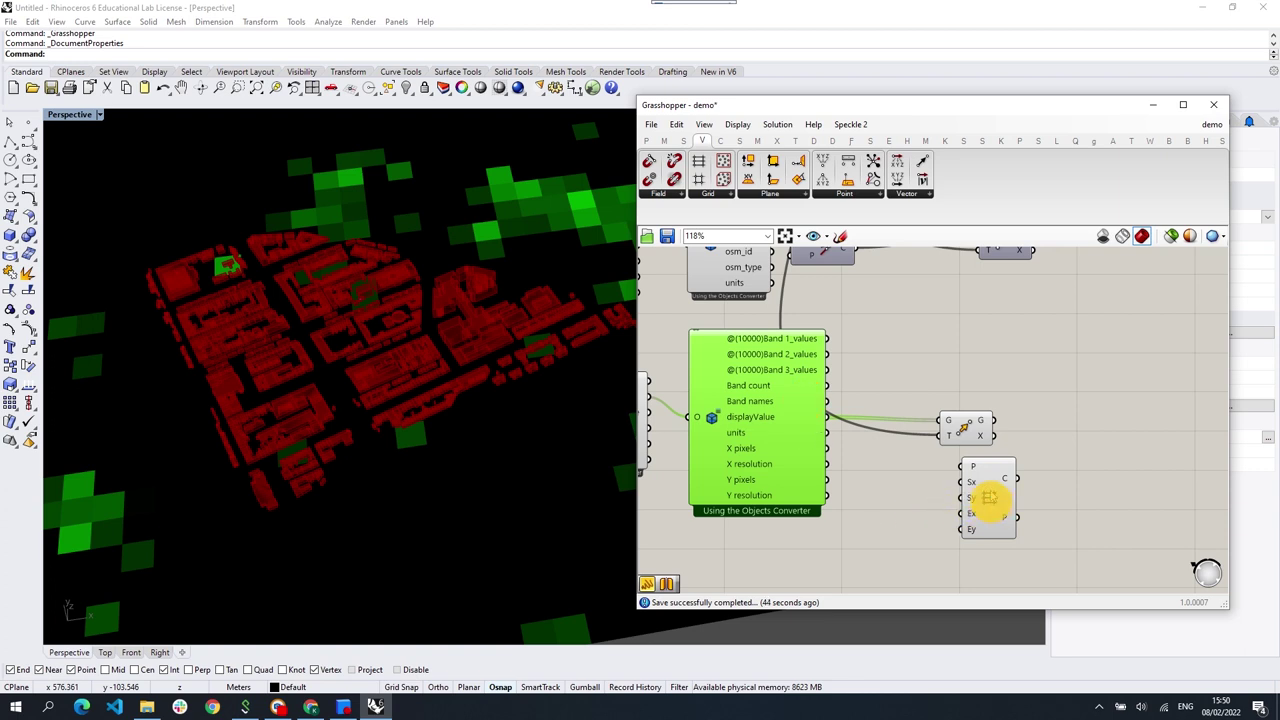
pyautogui.moveTo(966, 427); pyautogui.dragTo(925, 425)
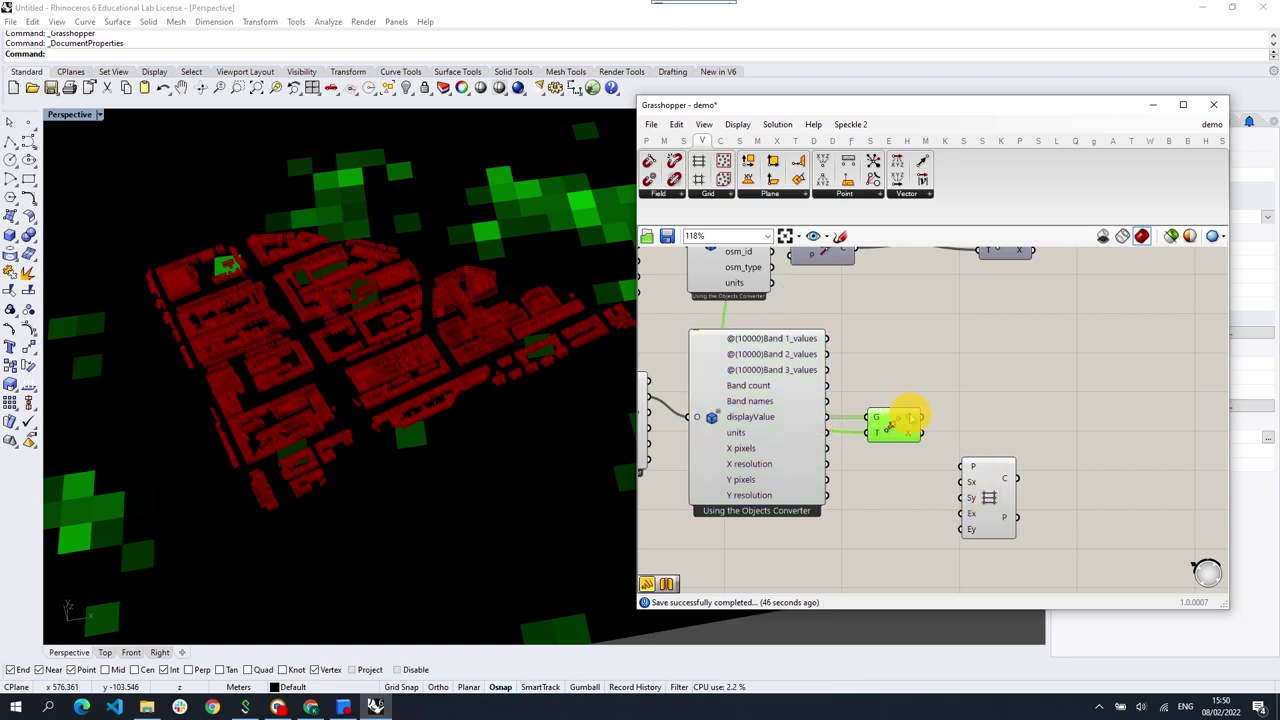
pyautogui.doubleClick(1005, 420)
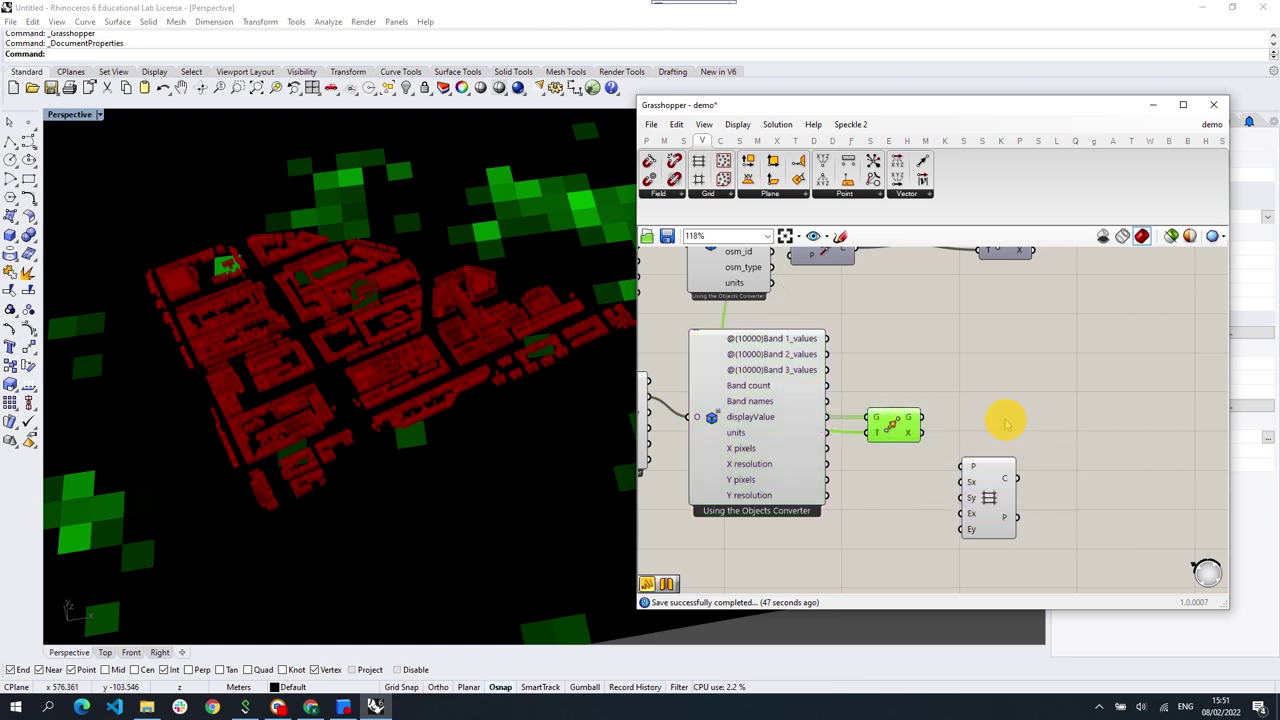
pyautogui.click(895, 424)
pyautogui.scroll(-5, 454, 371)
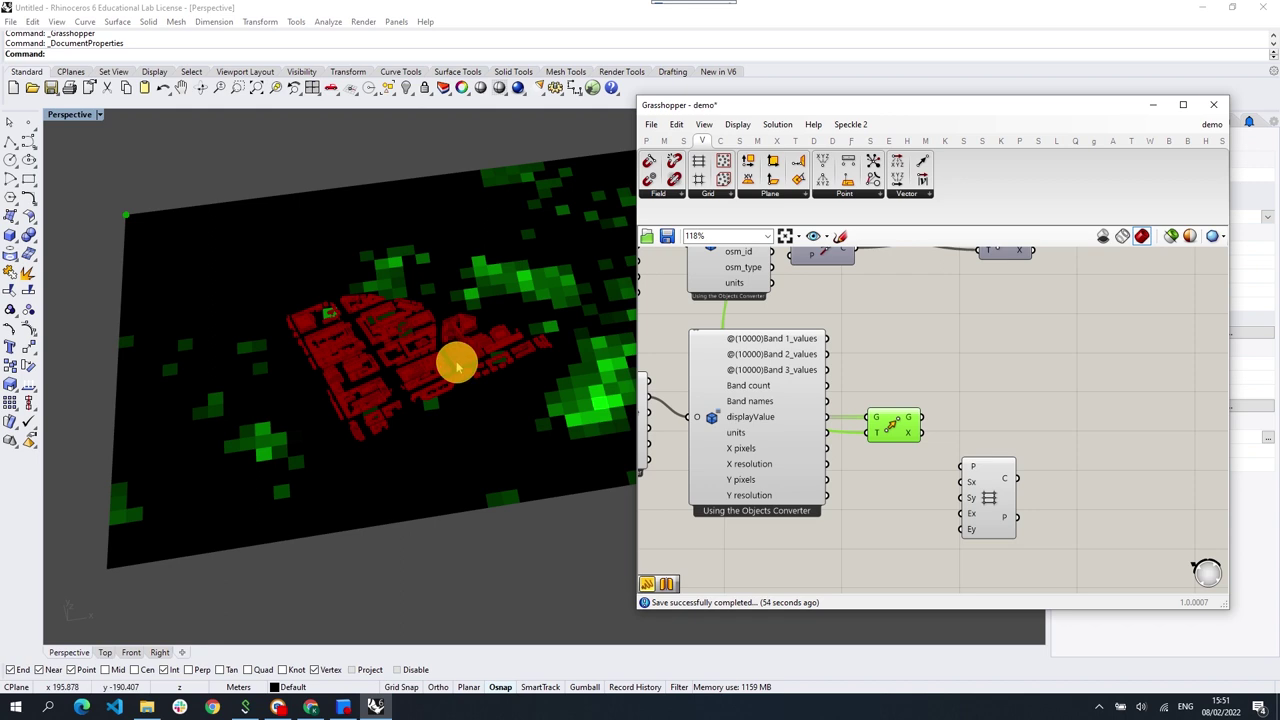
pyautogui.scroll(2, 907, 430)
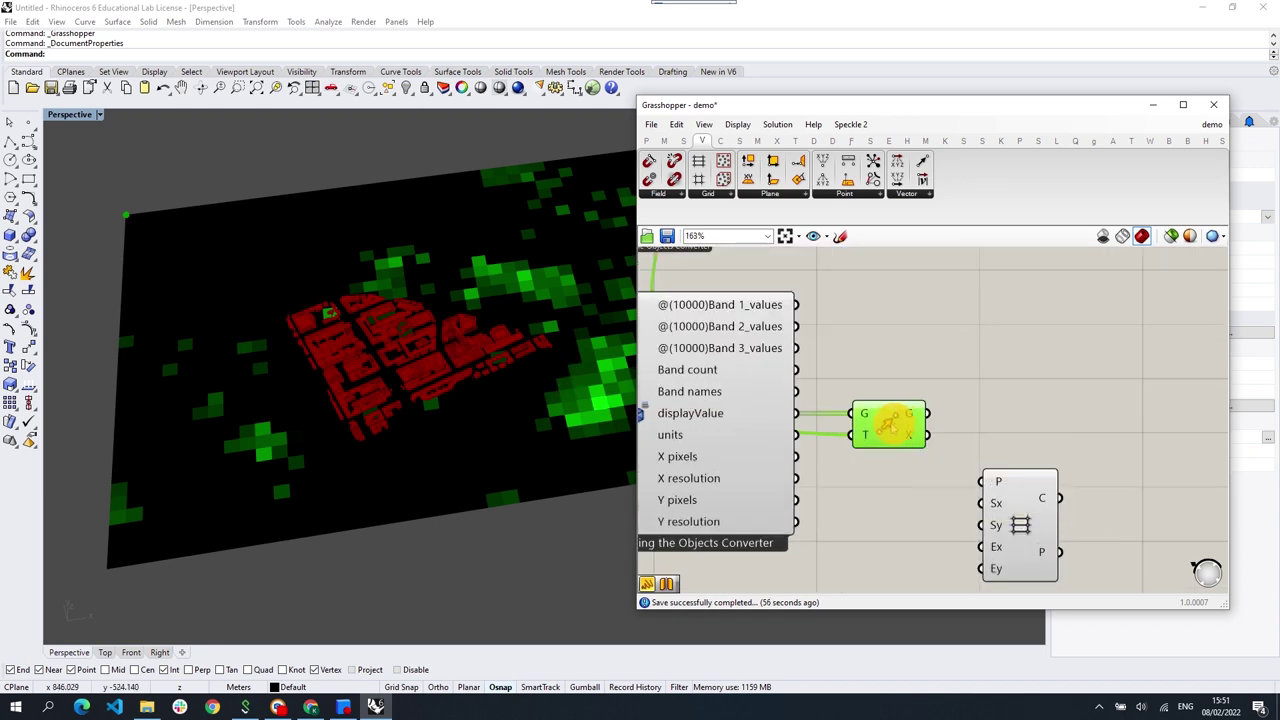
pyautogui.moveTo(1011, 426); pyautogui.dragTo(903, 424, button='right')
# Step: Add a List Item with a fixed index and feed its output into the grid's plane
pyautogui.doubleClick(903, 424)
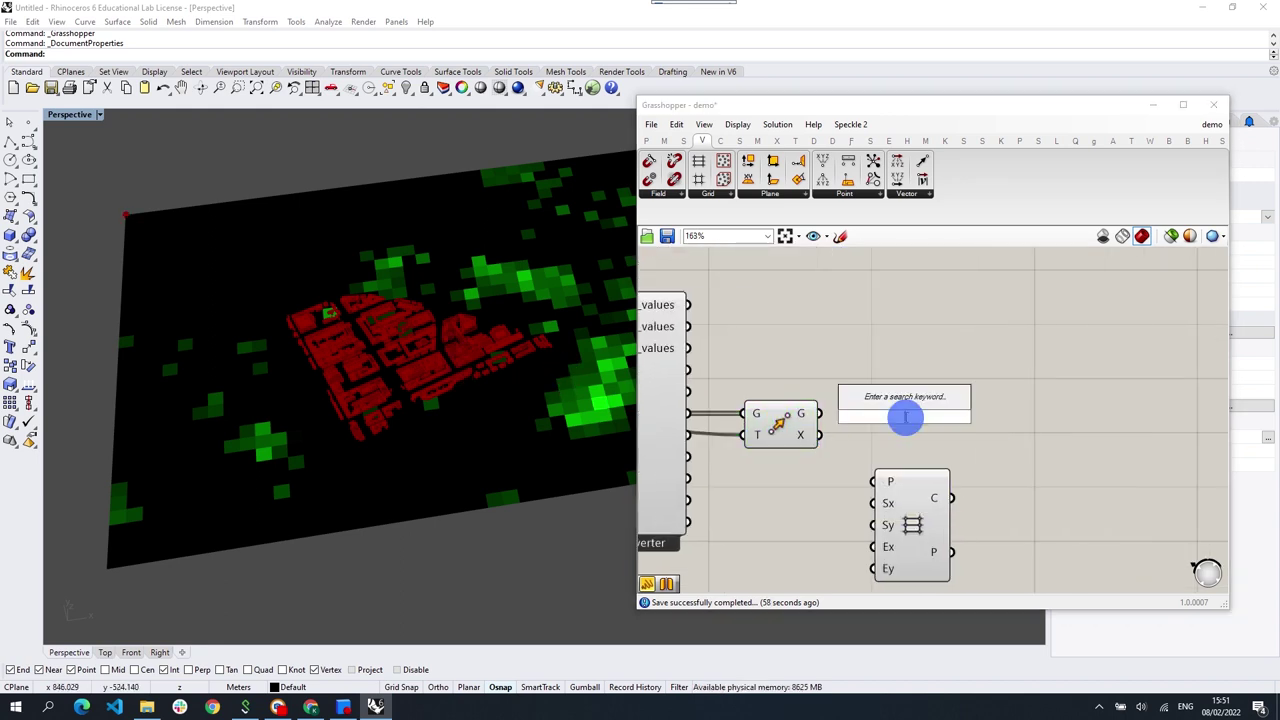
pyautogui.write('list')
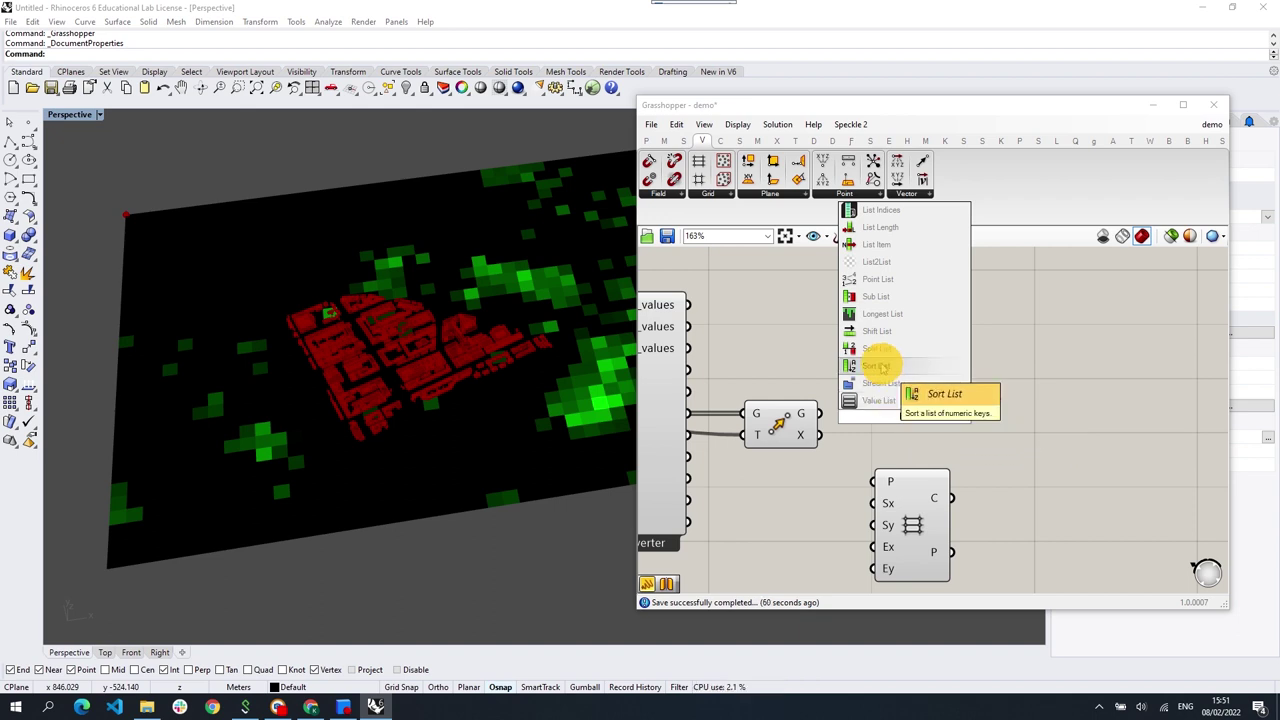
pyautogui.press('BackSpace')
pyautogui.press('BackSpace')
pyautogui.press('BackSpace')
pyautogui.write('isovi')
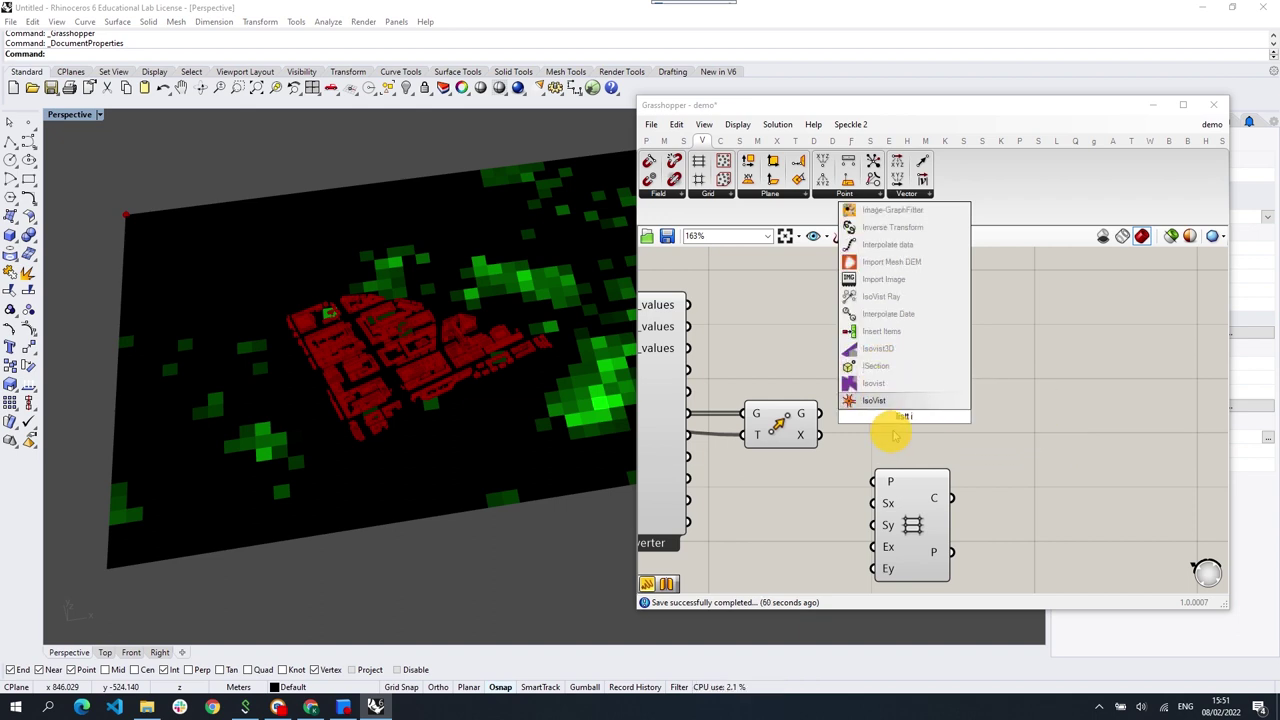
pyautogui.click(858, 400)
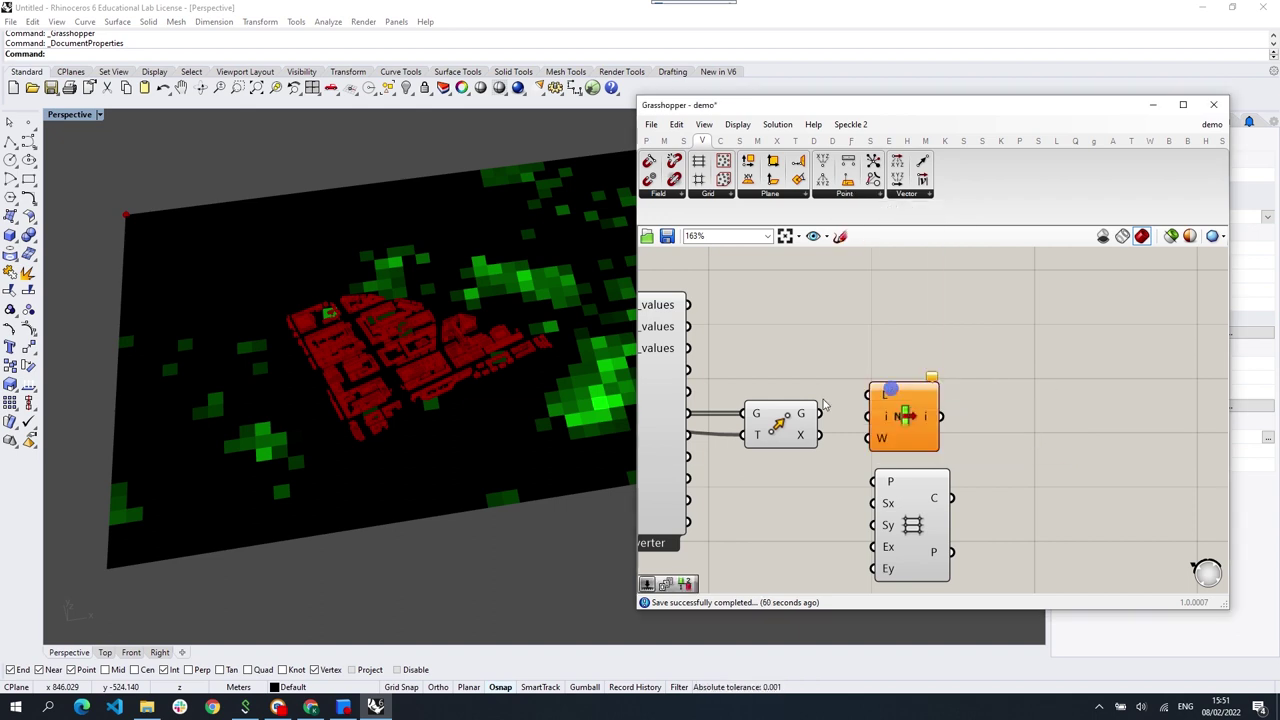
pyautogui.rightClick(876, 418)
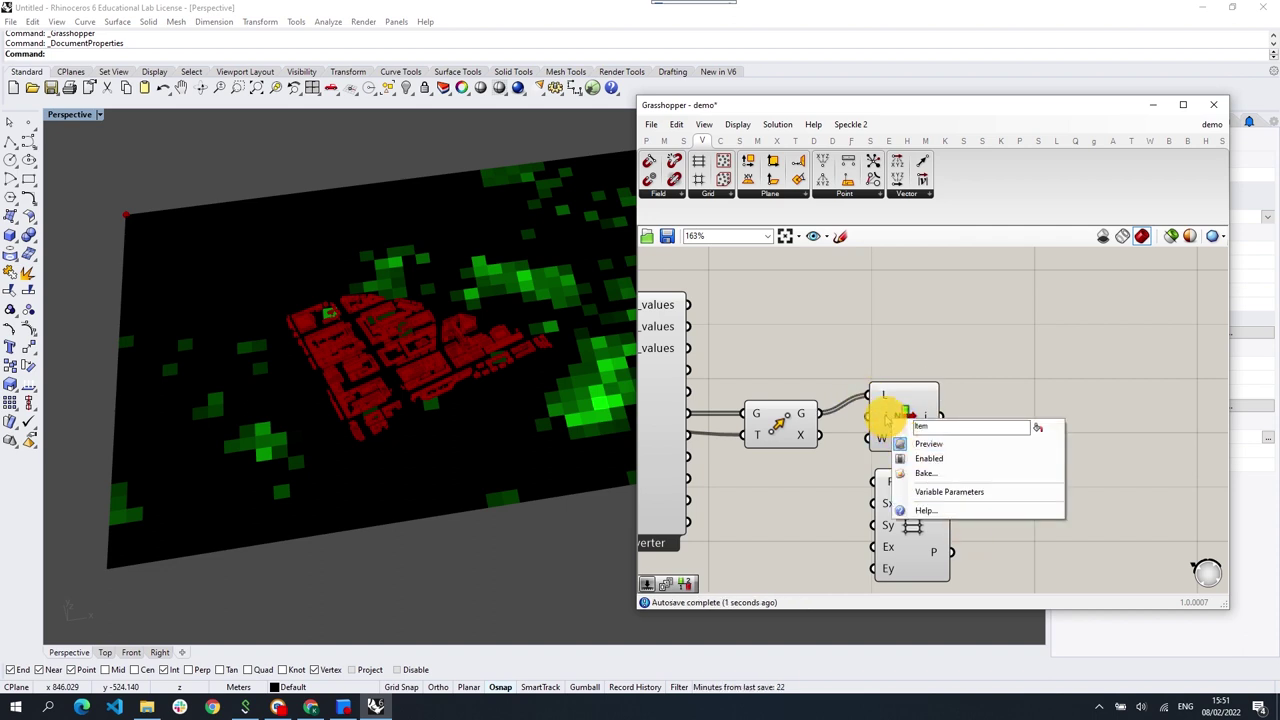
pyautogui.rightClick(886, 416)
pyautogui.click(943, 546)
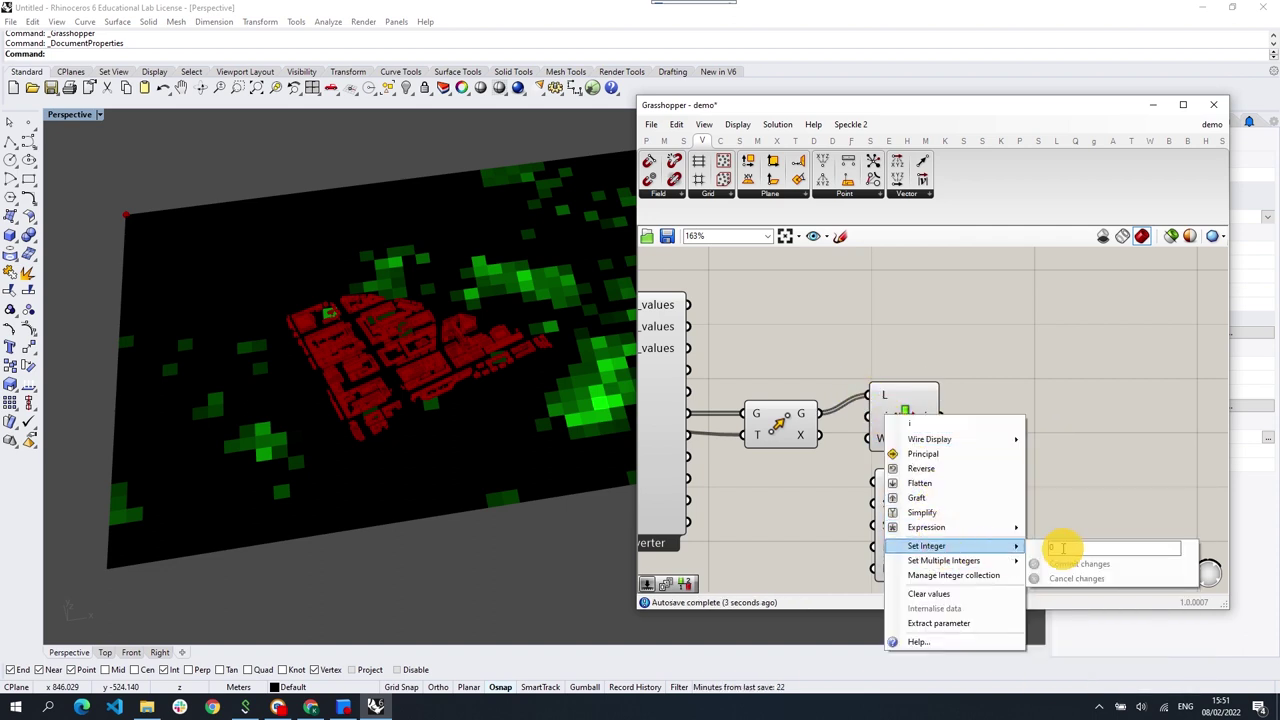
pyautogui.click(1060, 547)
pyautogui.click(1063, 563)
pyautogui.moveTo(912, 526); pyautogui.dragTo(1036, 428)
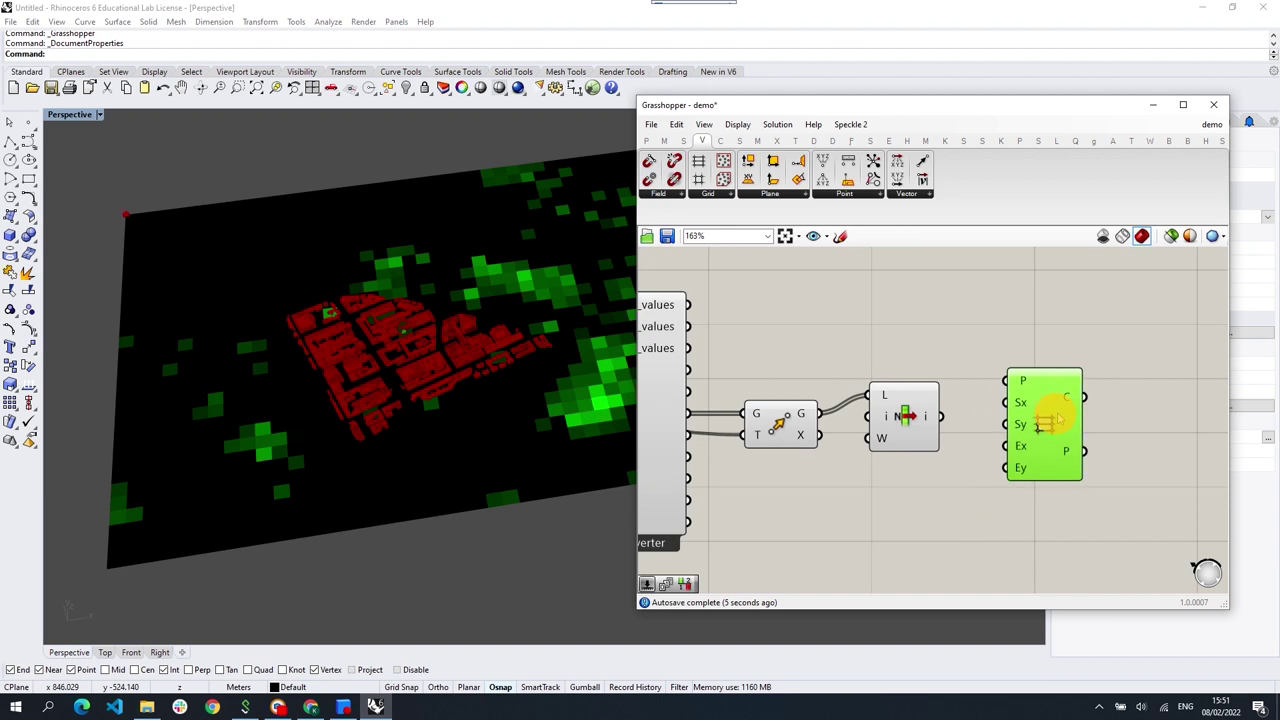
pyautogui.moveTo(941, 416); pyautogui.dragTo(1008, 381)
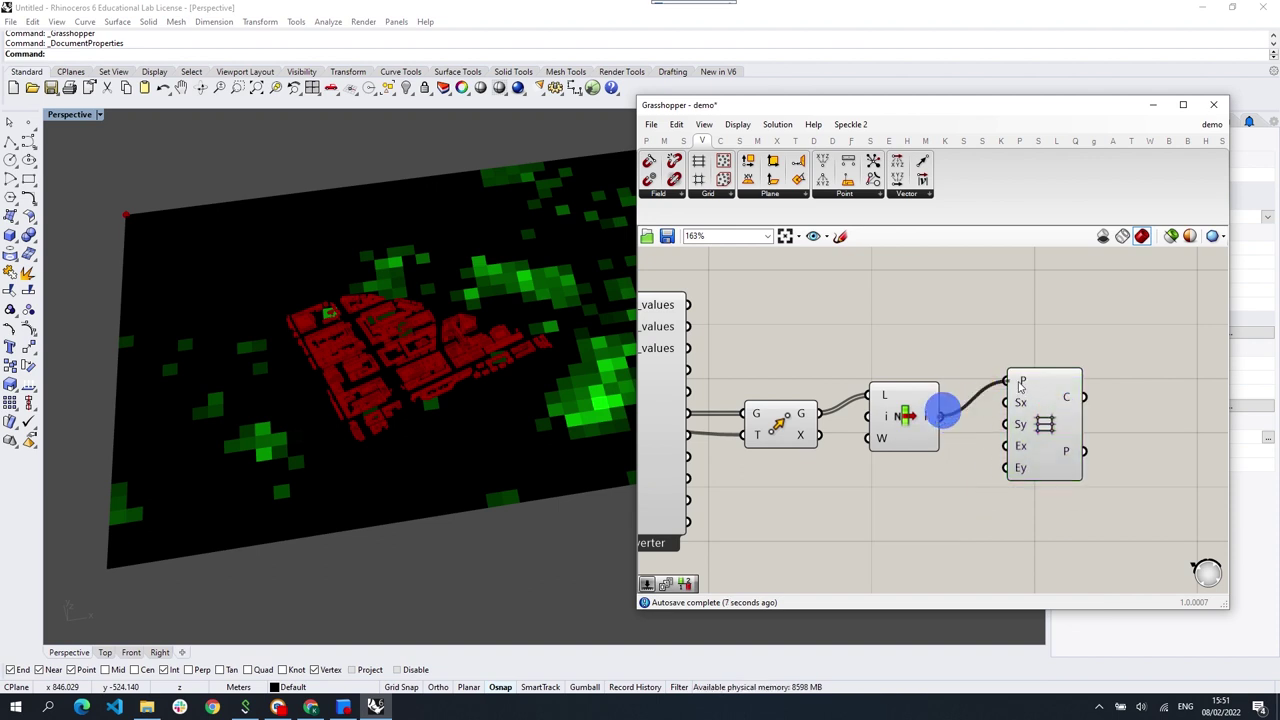
# Step: In top view, wire X/Y resolution into Sx/Sy and X/Y pixels into Ex/Ey
pyautogui.click(104, 652)
pyautogui.scroll(-3, 280, 505)
pyautogui.scroll(-2, 371, 477)
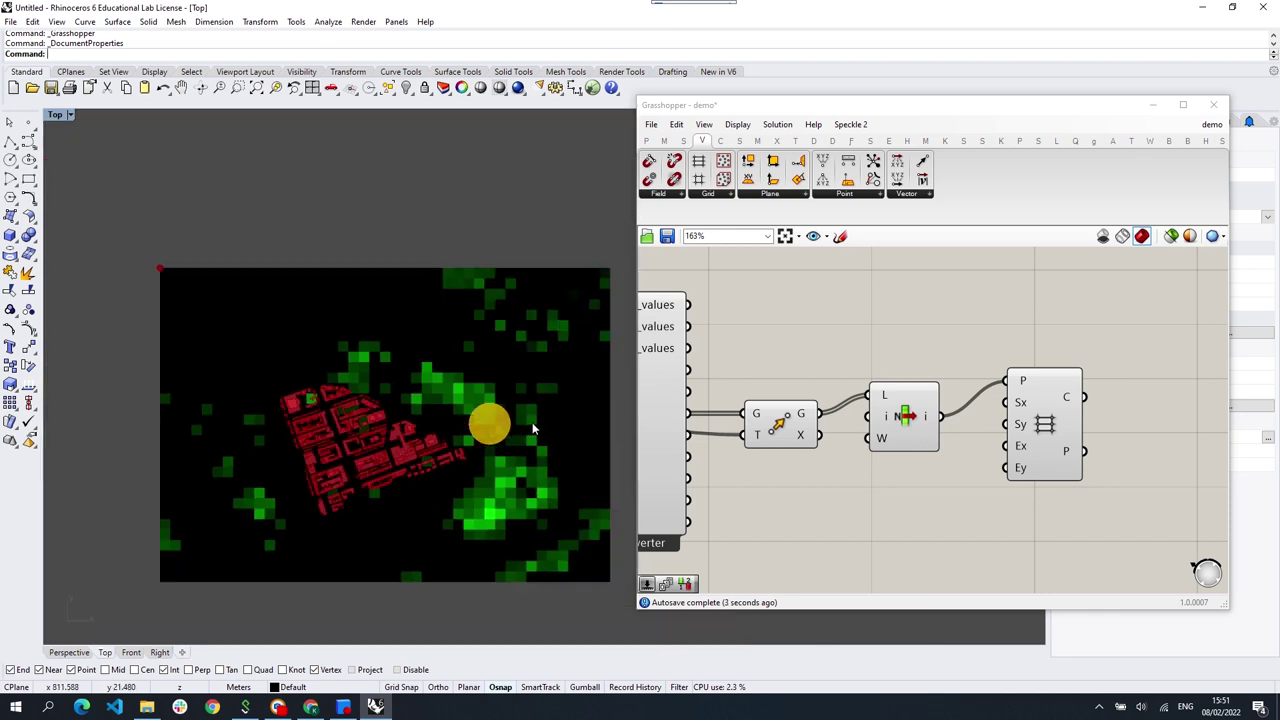
pyautogui.moveTo(1032, 434); pyautogui.dragTo(1046, 470)
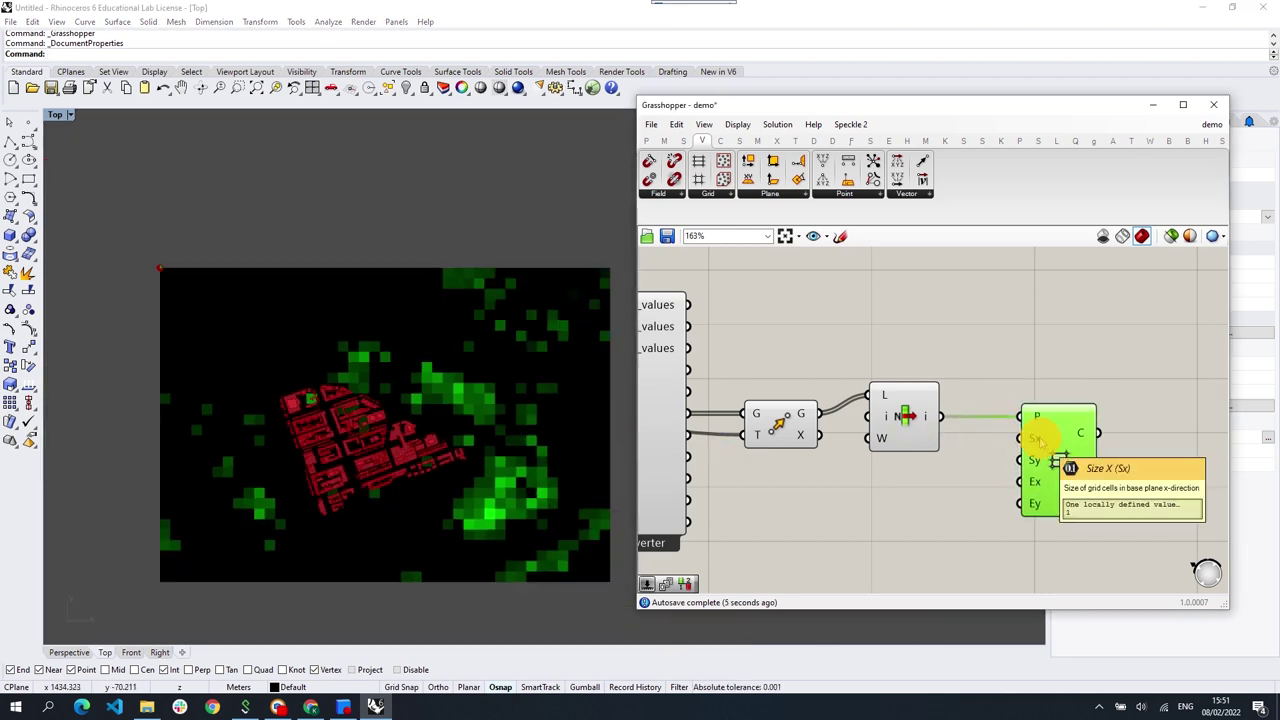
pyautogui.scroll(-2, 1038, 438)
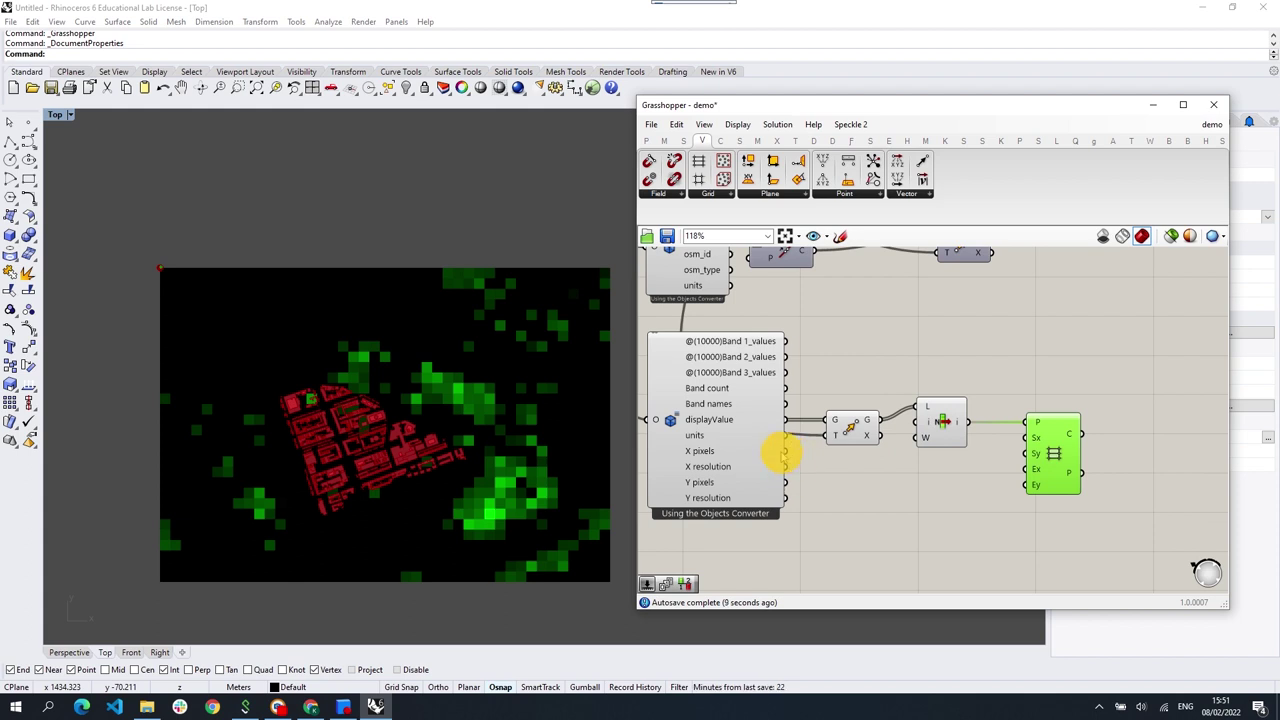
pyautogui.moveTo(1026, 437); pyautogui.dragTo(786, 466)
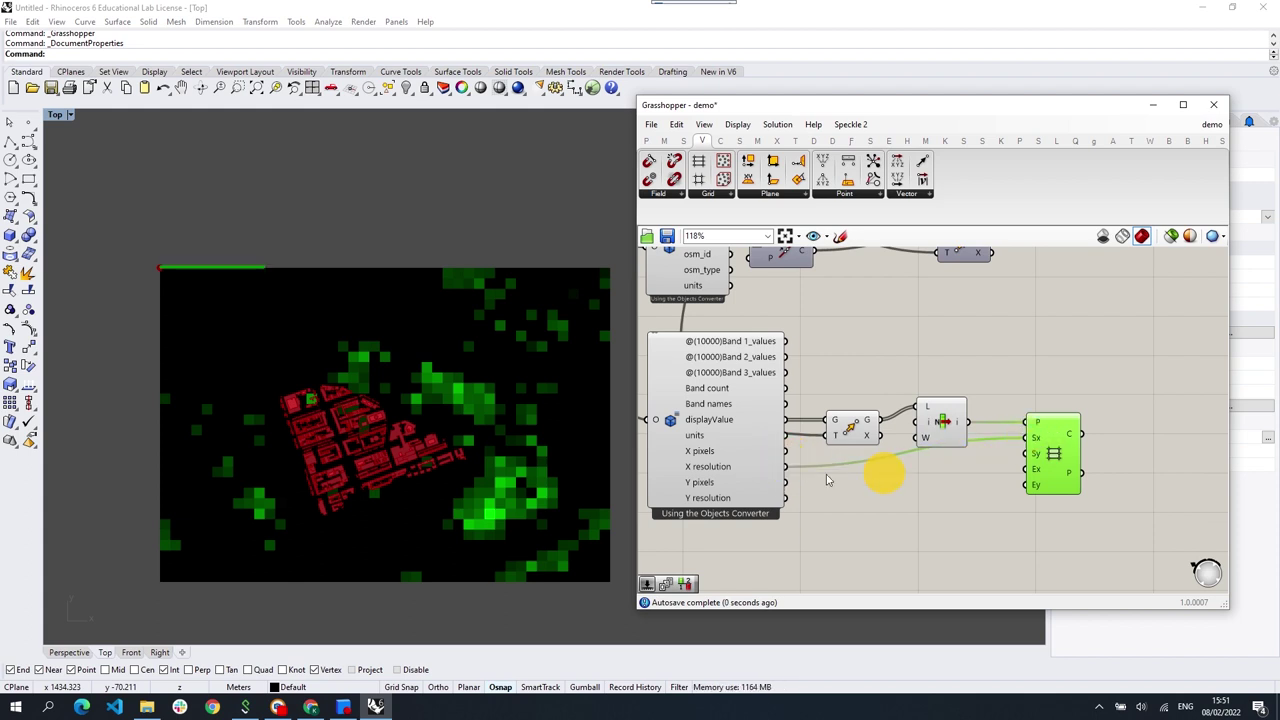
pyautogui.moveTo(786, 498); pyautogui.dragTo(1026, 453)
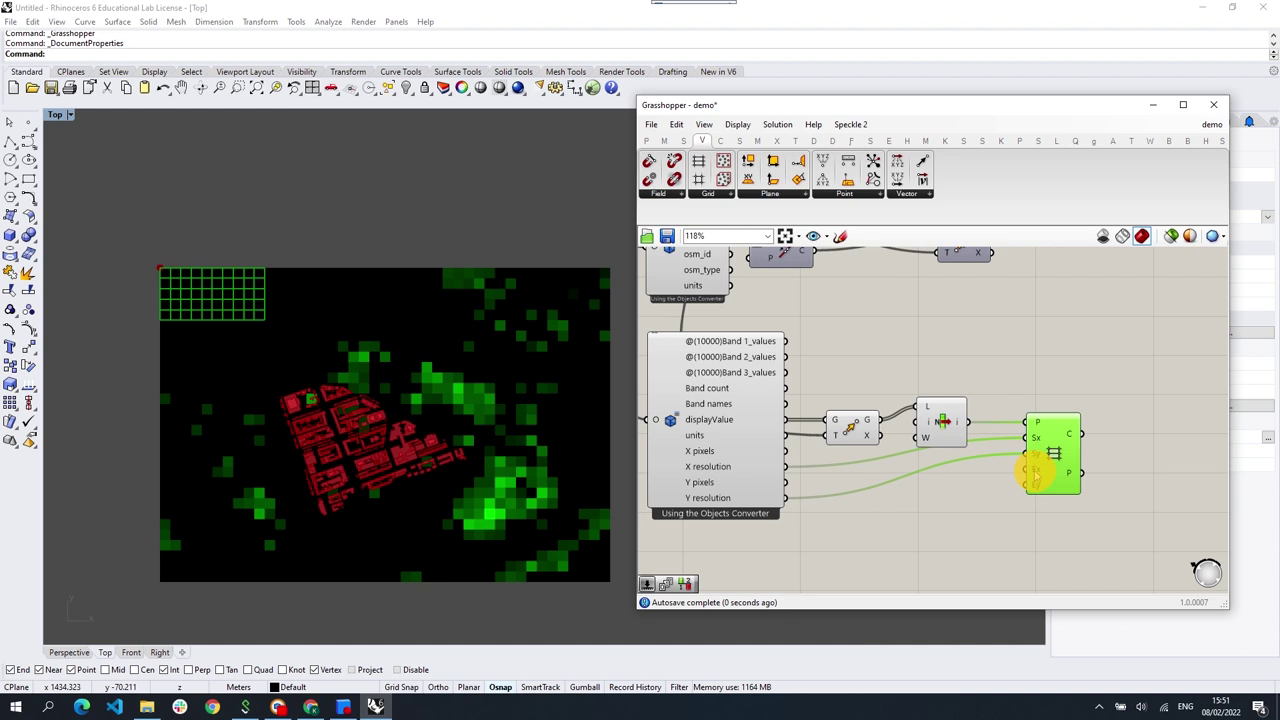
pyautogui.moveTo(897, 471); pyautogui.dragTo(1026, 469)
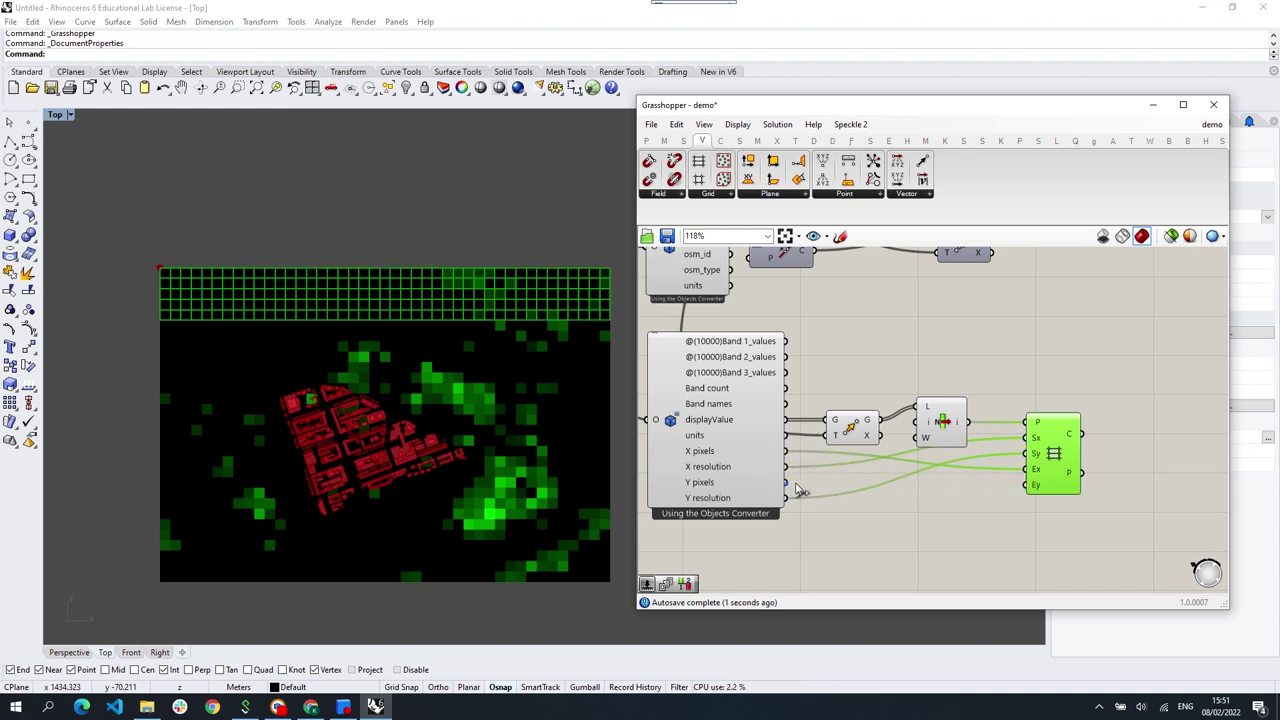
pyautogui.moveTo(786, 482); pyautogui.dragTo(1030, 485)
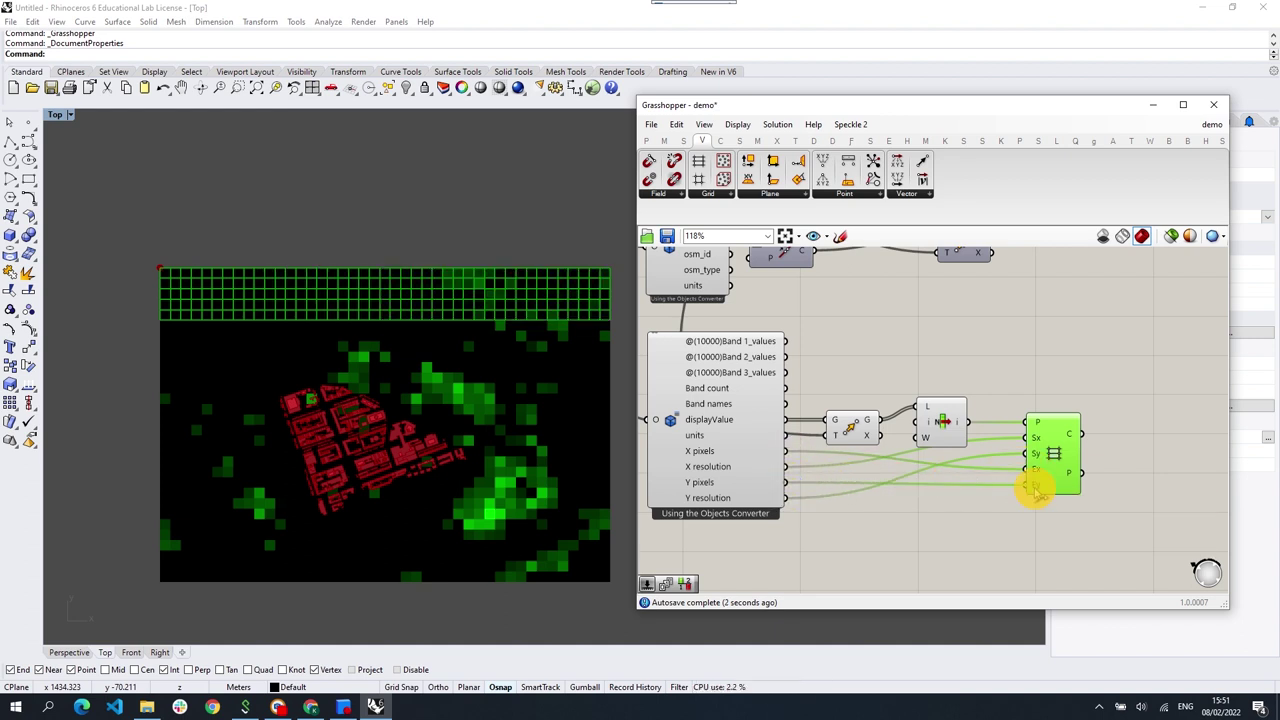
pyautogui.click(1089, 471)
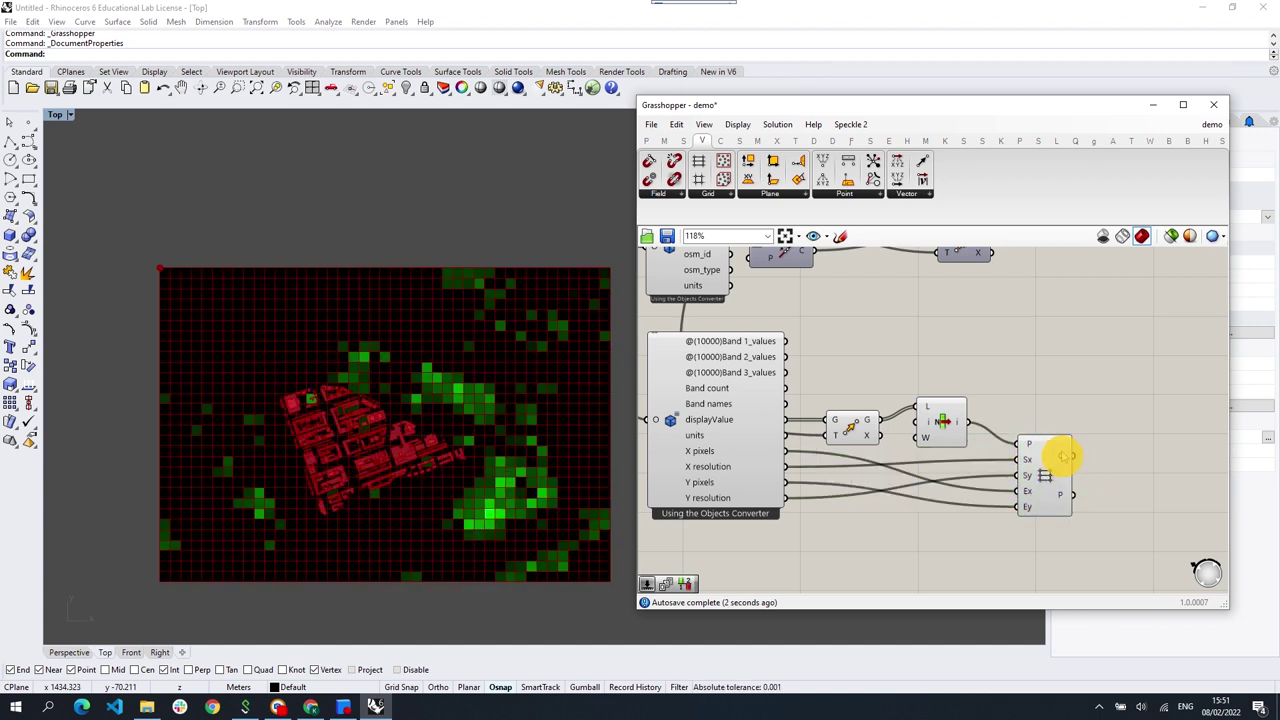
pyautogui.moveTo(1053, 460)
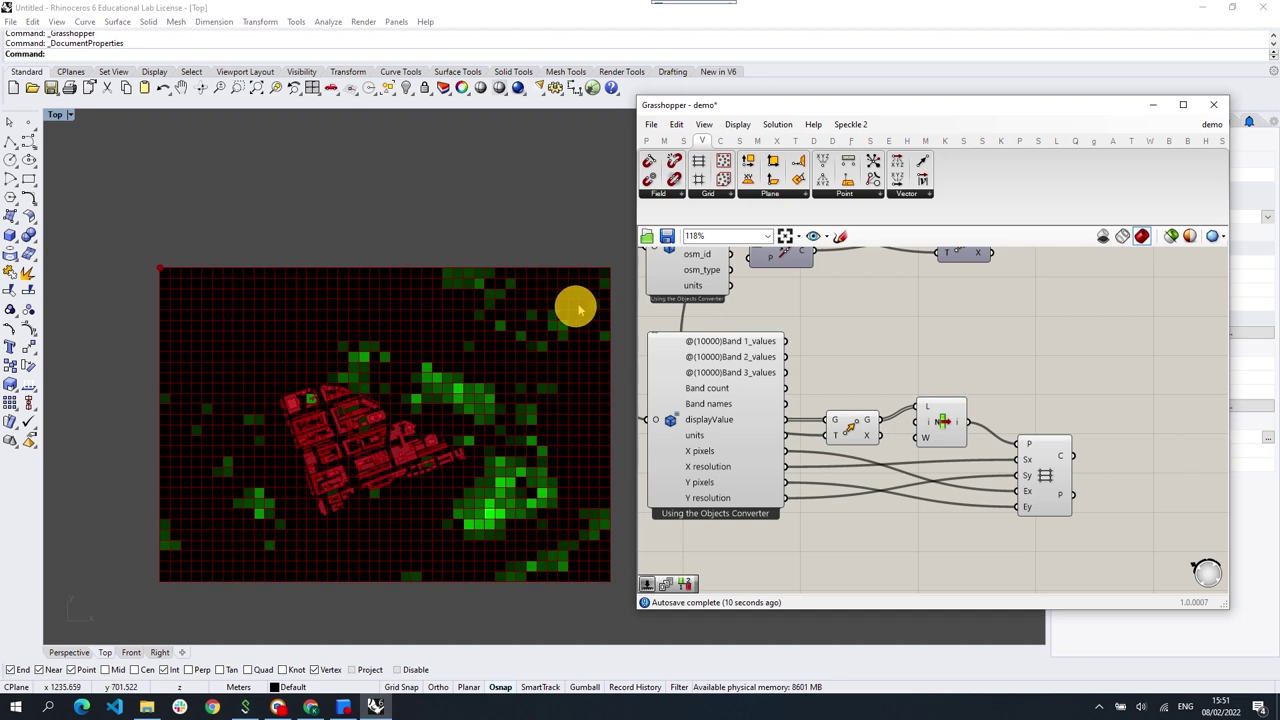
pyautogui.click(1048, 478)
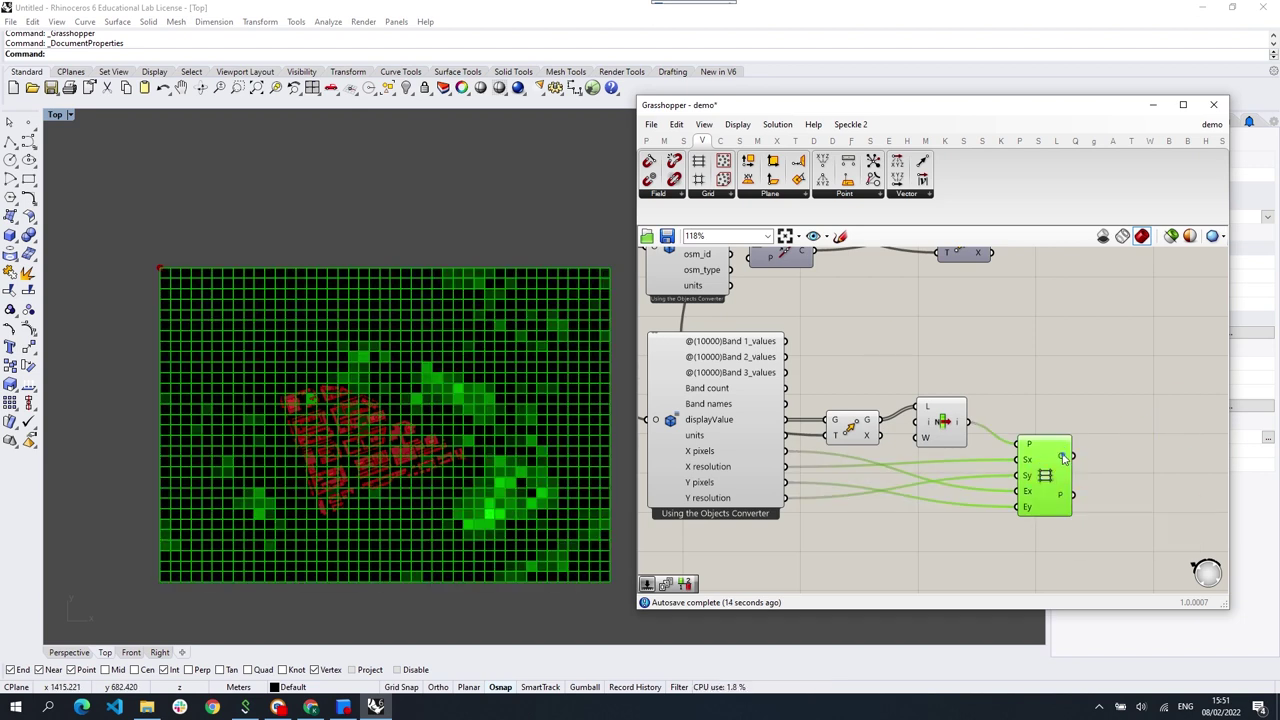
pyautogui.click(1064, 458)
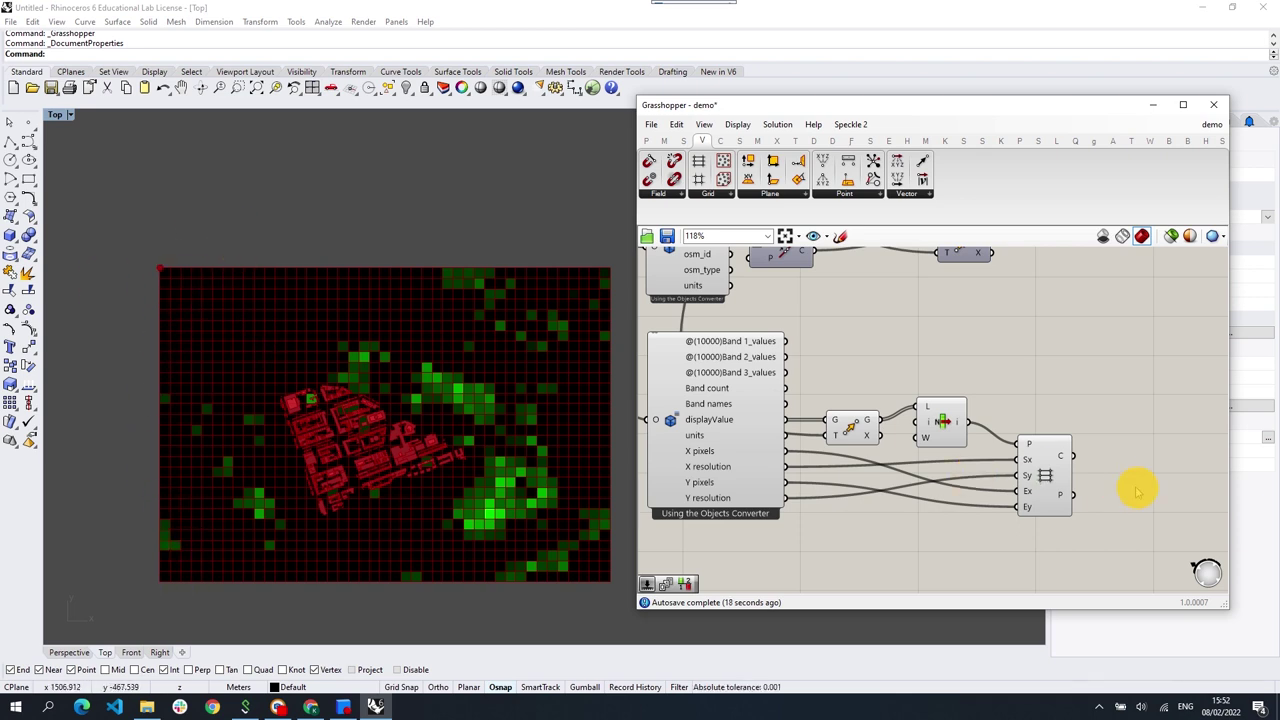
# Step: Add a Flip Matrix after the grid cells and flatten its output
pyautogui.doubleClick(1133, 452)
pyautogui.write('flip')
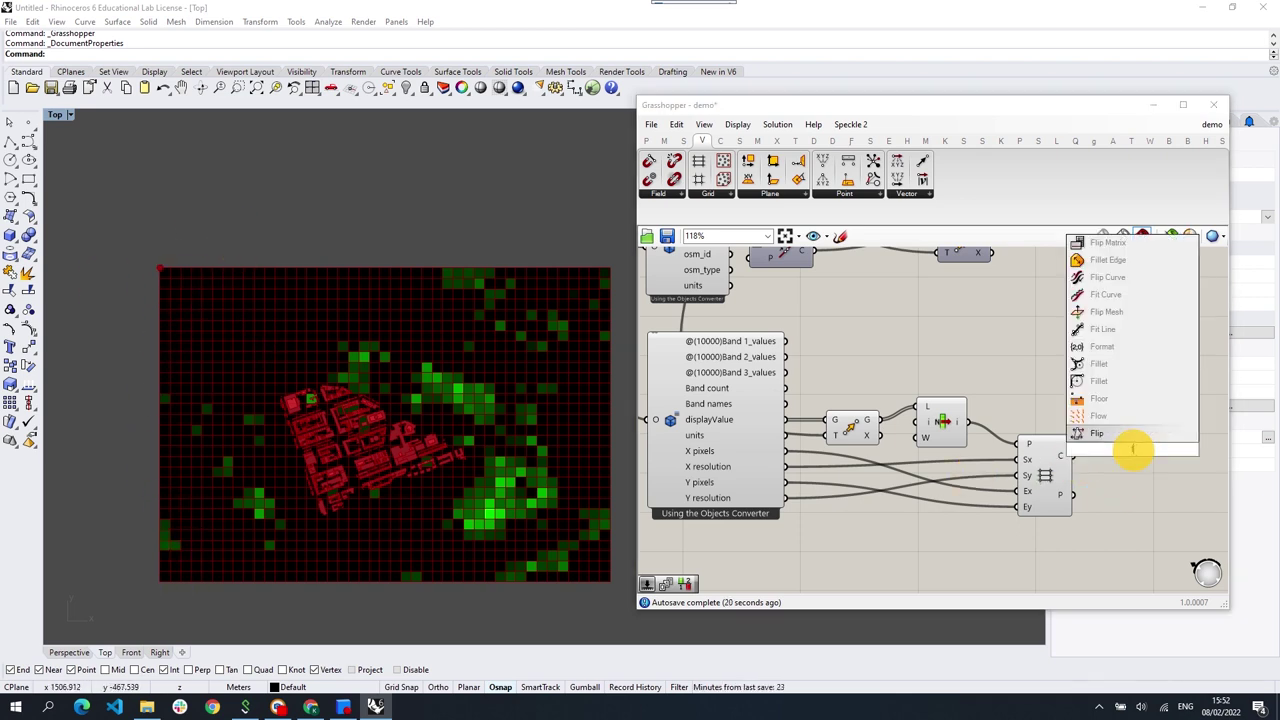
pyautogui.press('Return')
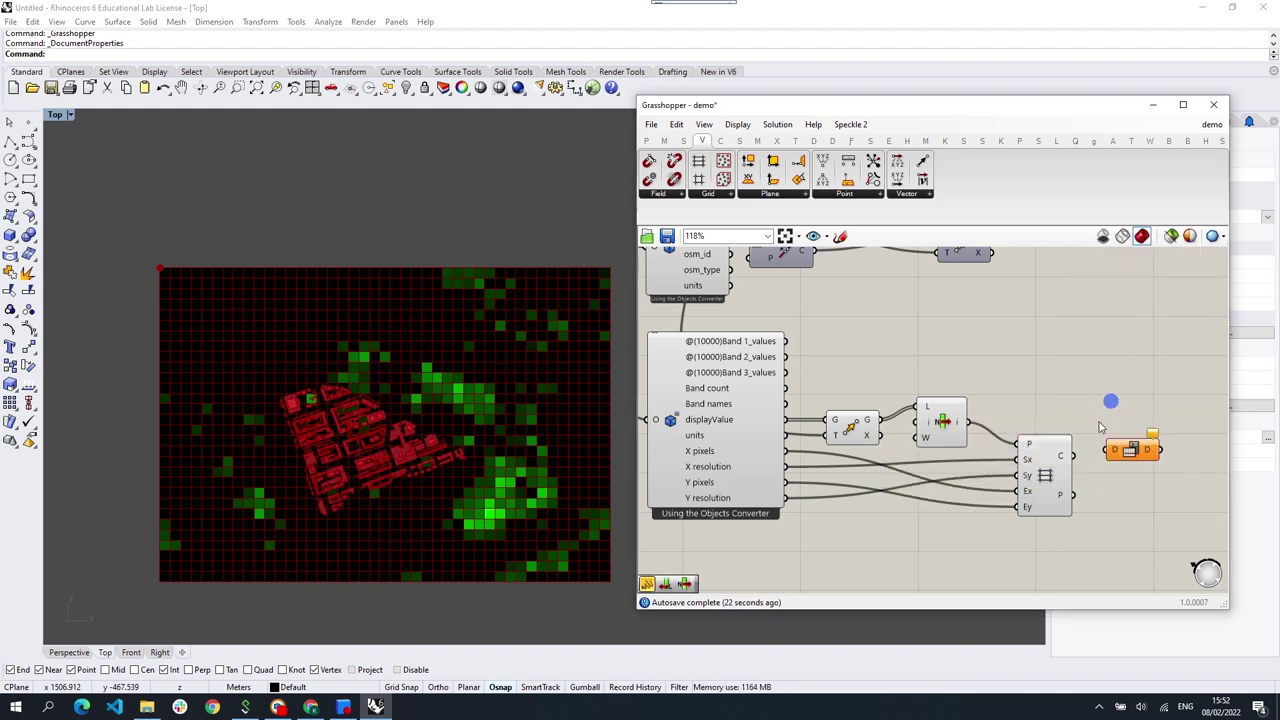
pyautogui.moveTo(1076, 458); pyautogui.dragTo(1114, 449)
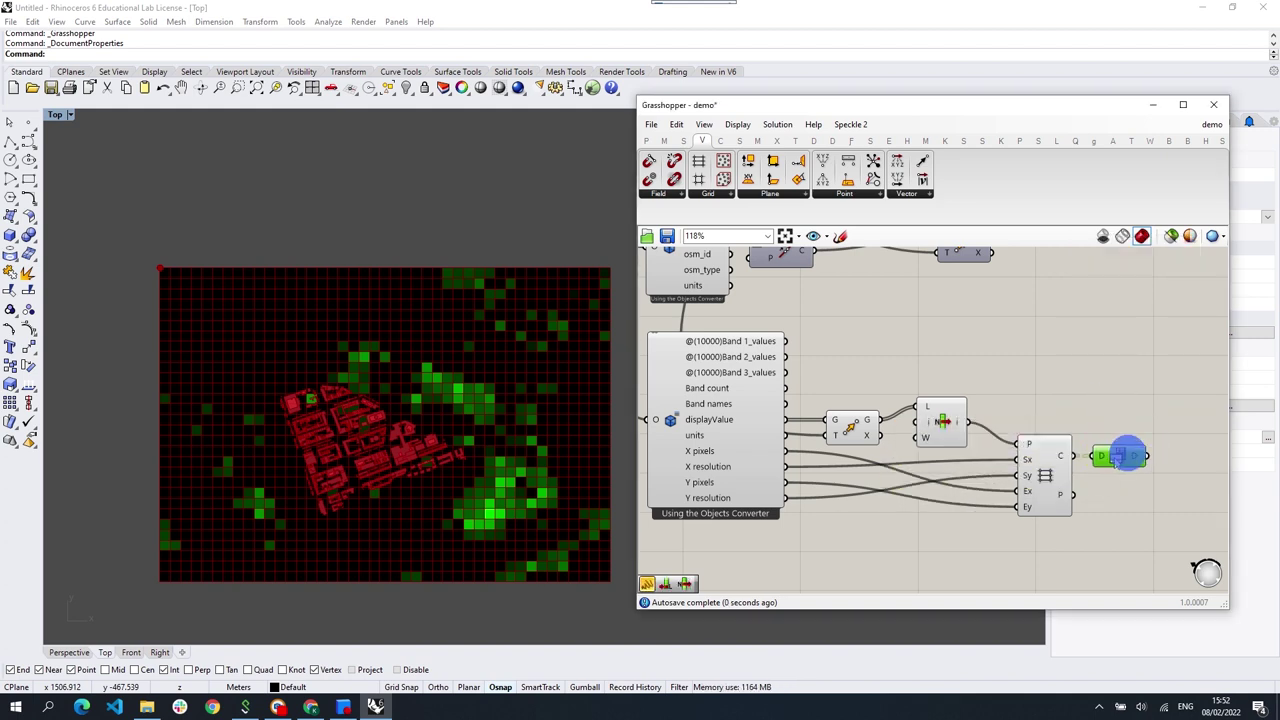
pyautogui.moveTo(1142, 475); pyautogui.dragTo(948, 450, button='right')
pyautogui.rightClick(948, 432)
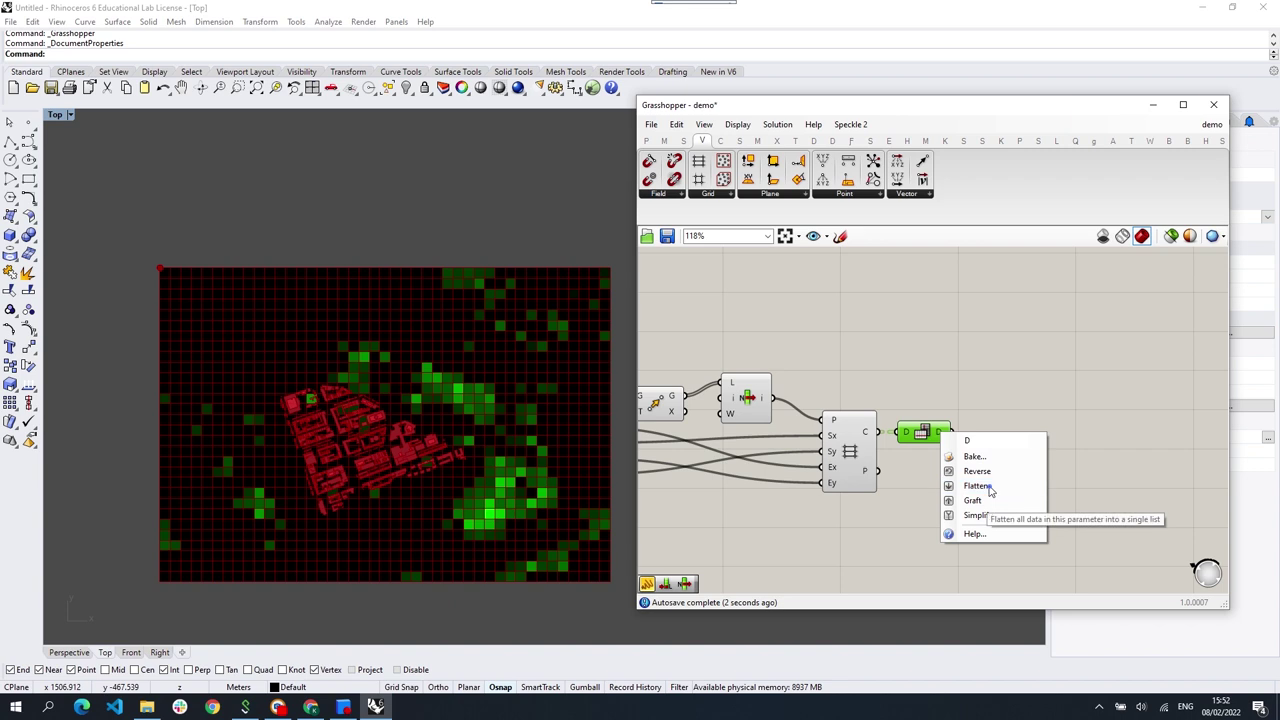
pyautogui.click(989, 487)
# Step: Test the flattened cells with a List Item driven by an index slider starting at 25
pyautogui.doubleClick(1013, 453)
pyautogui.write('list ite')
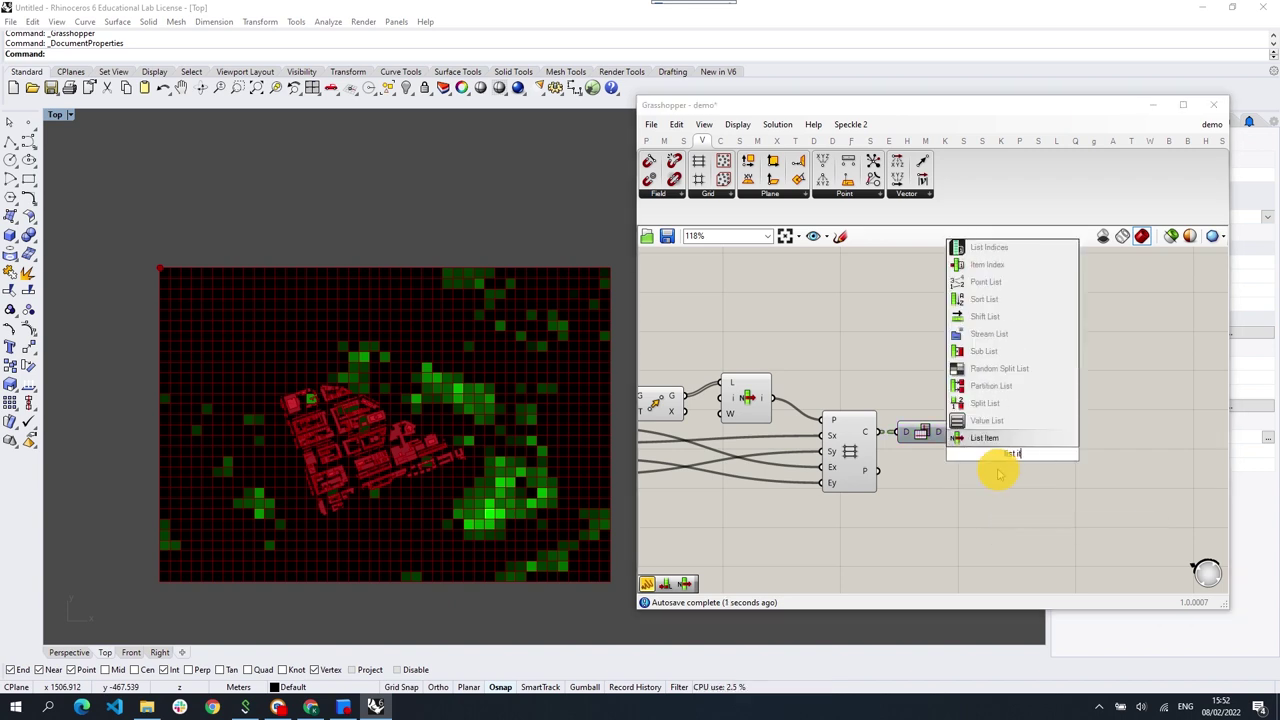
pyautogui.click(984, 438)
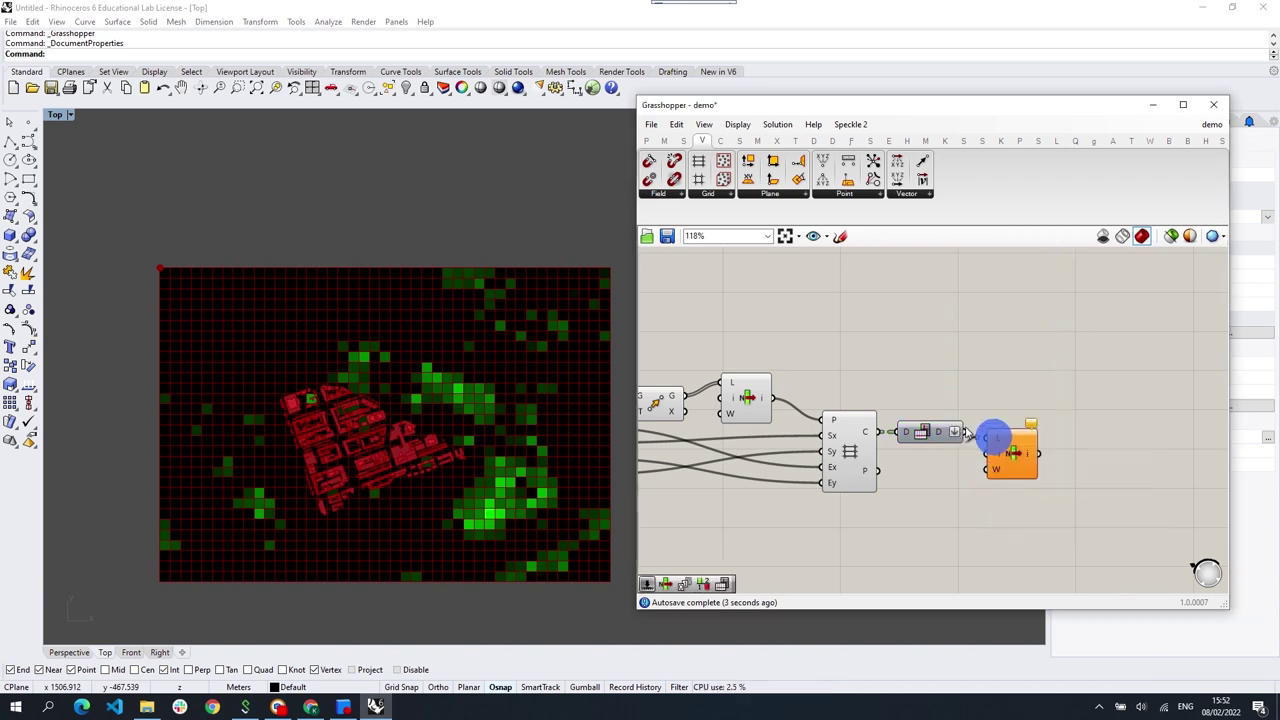
pyautogui.doubleClick(1009, 527)
pyautogui.write('25')
pyautogui.press('Return')
pyautogui.moveTo(1073, 524); pyautogui.dragTo(986, 454)
pyautogui.click(998, 463)
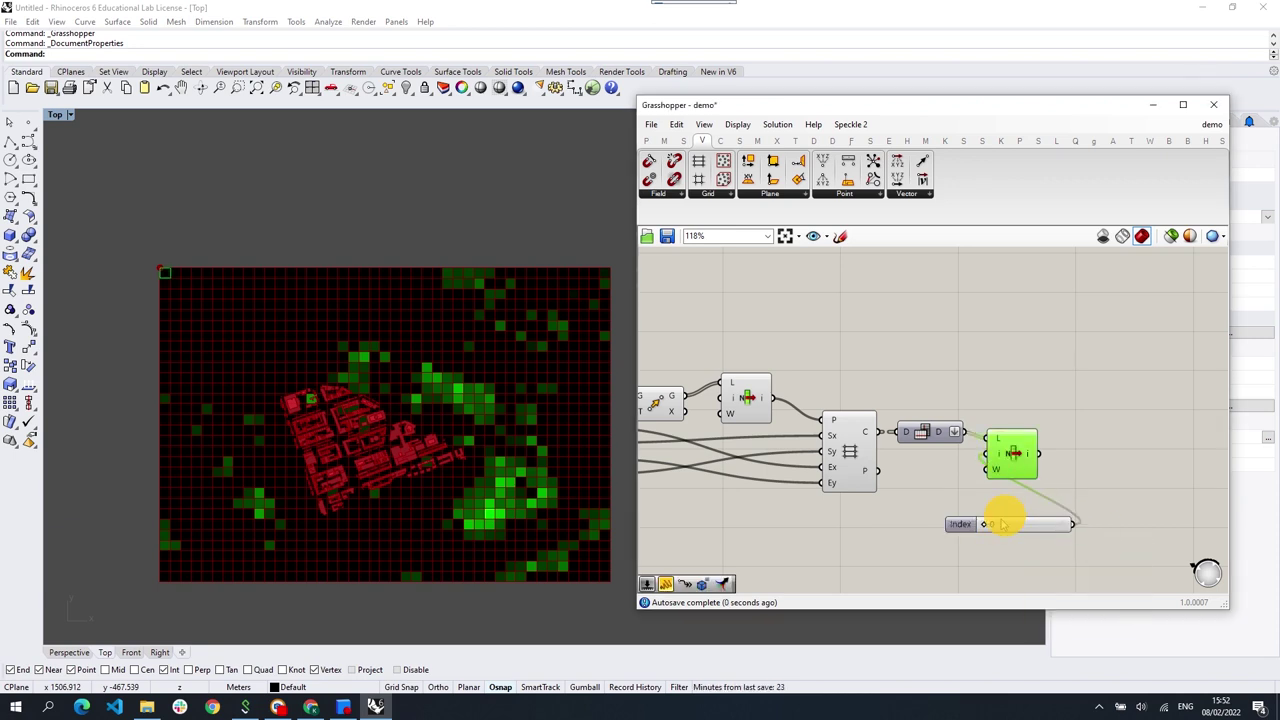
pyautogui.moveTo(987, 525); pyautogui.dragTo(1064, 511)
# Step: Delete the test List Item and slider, then pan back to the Objects Converter
pyautogui.moveTo(1130, 557); pyautogui.dragTo(995, 440)
pyautogui.press('Delete')
pyautogui.moveTo(1006, 437); pyautogui.dragTo(1051, 428, button='right')
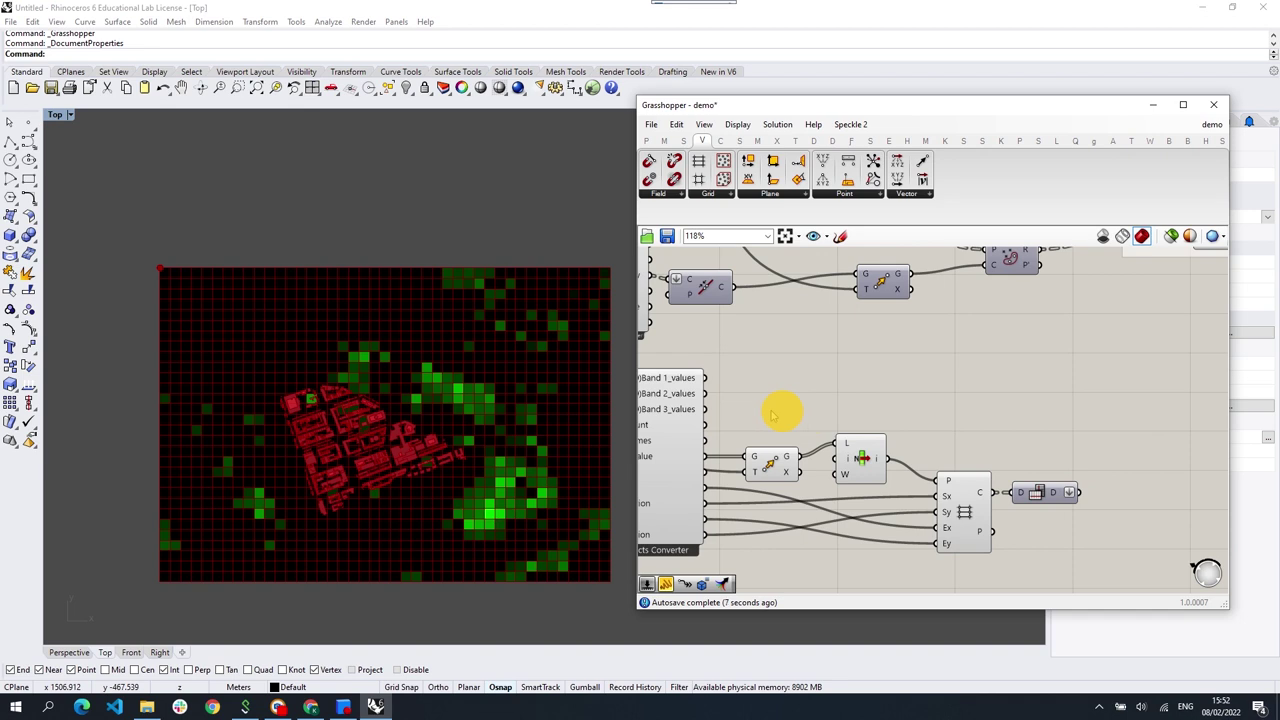
pyautogui.moveTo(773, 415); pyautogui.dragTo(837, 379, button='right')
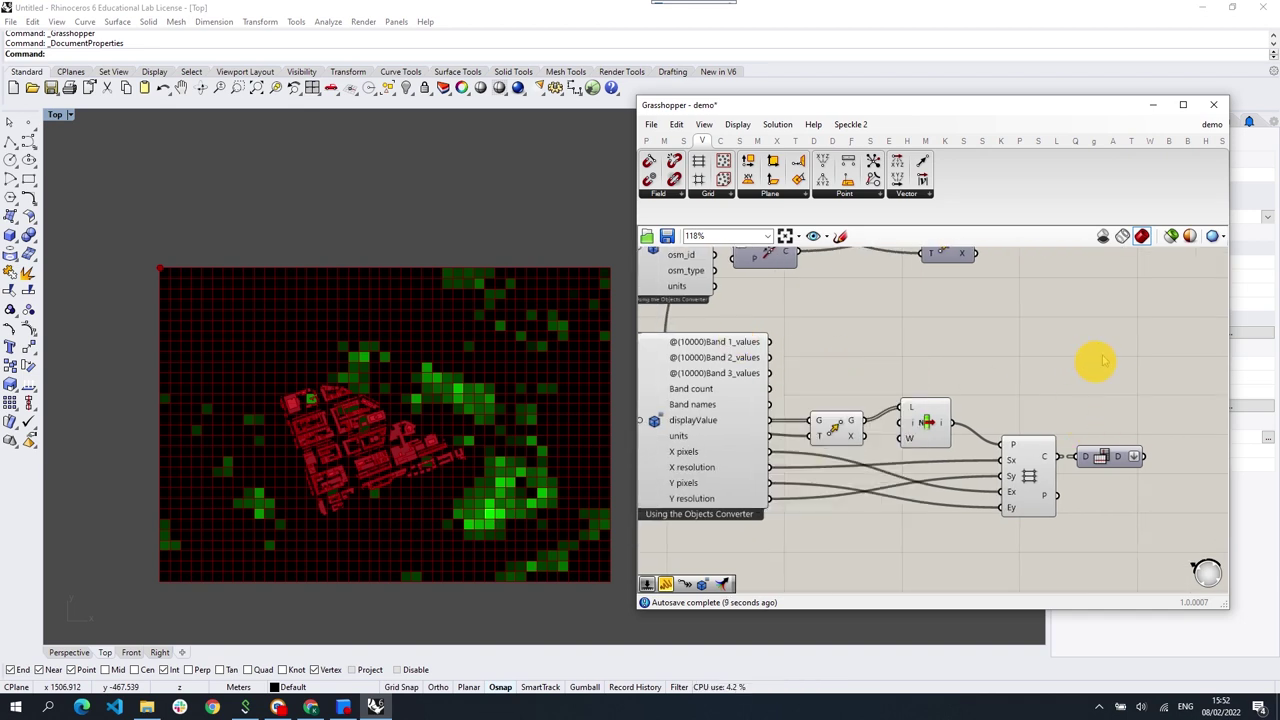
# Step: Add an Integer parameter fed by Band 1_values, plus a Point parameter
pyautogui.click(646, 140)
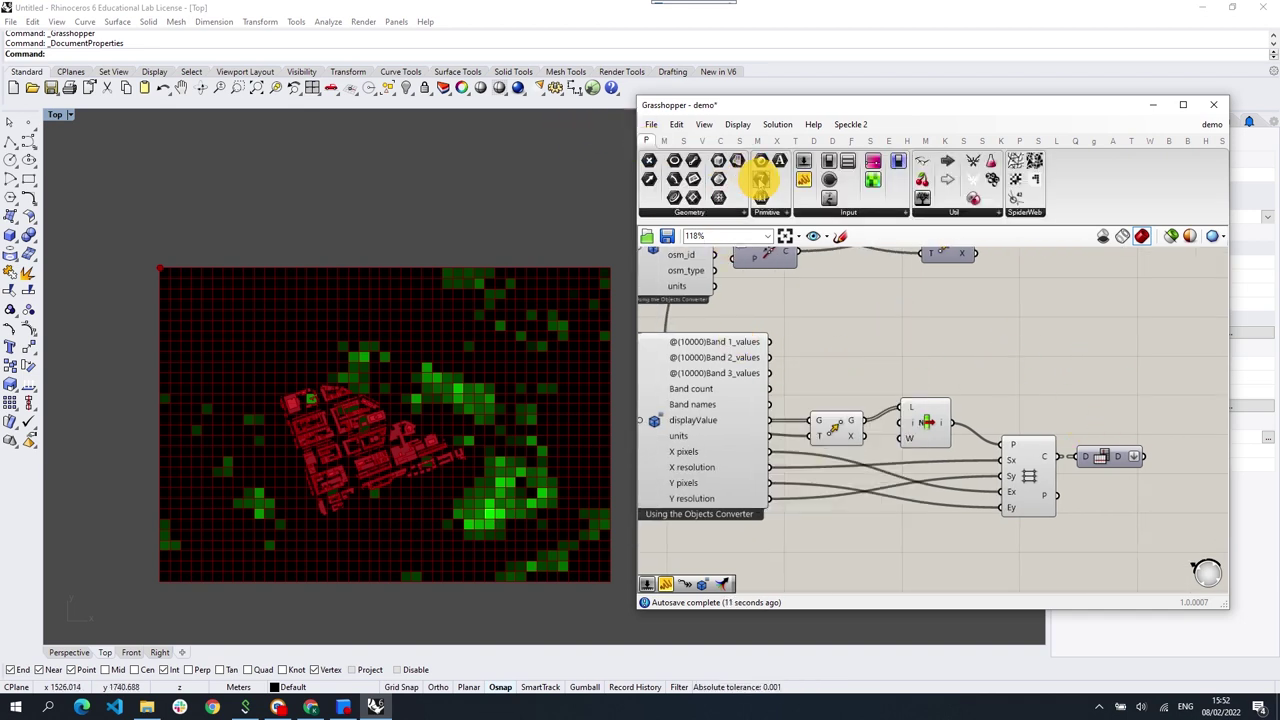
pyautogui.click(1181, 360)
pyautogui.click(885, 367)
pyautogui.moveTo(768, 342); pyautogui.dragTo(1162, 358)
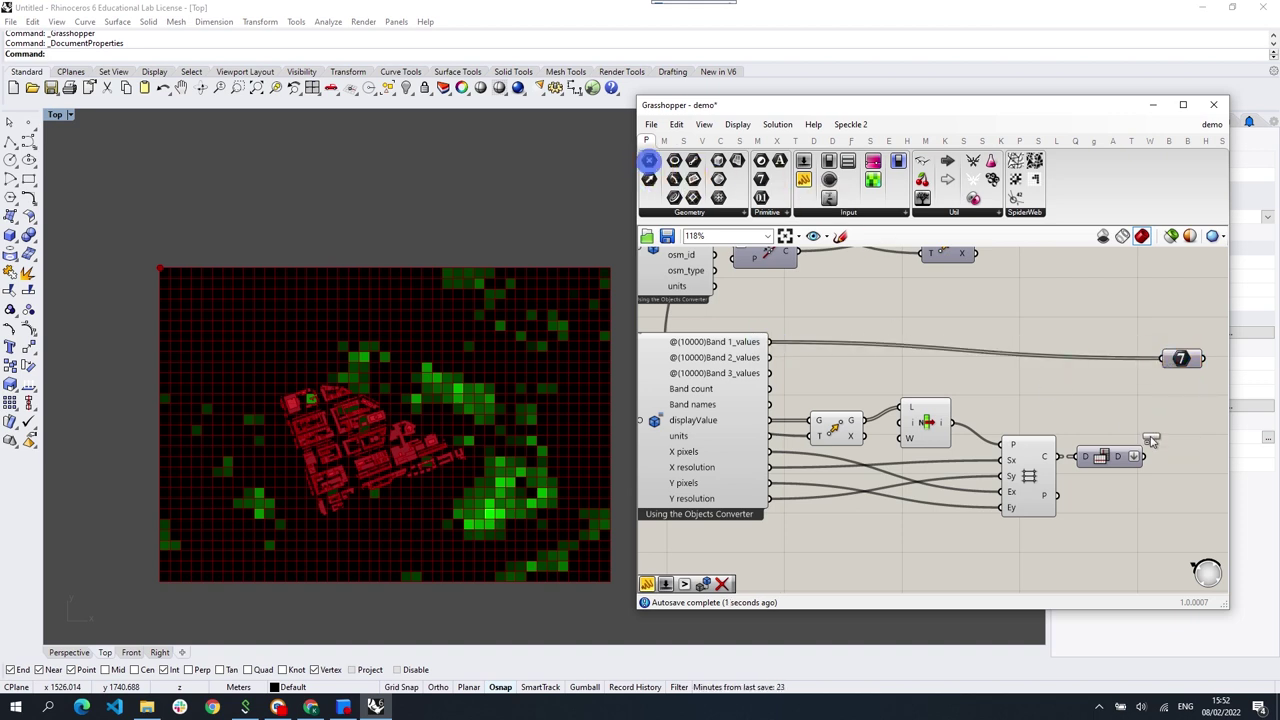
pyautogui.moveTo(648, 172); pyautogui.dragTo(1186, 450)
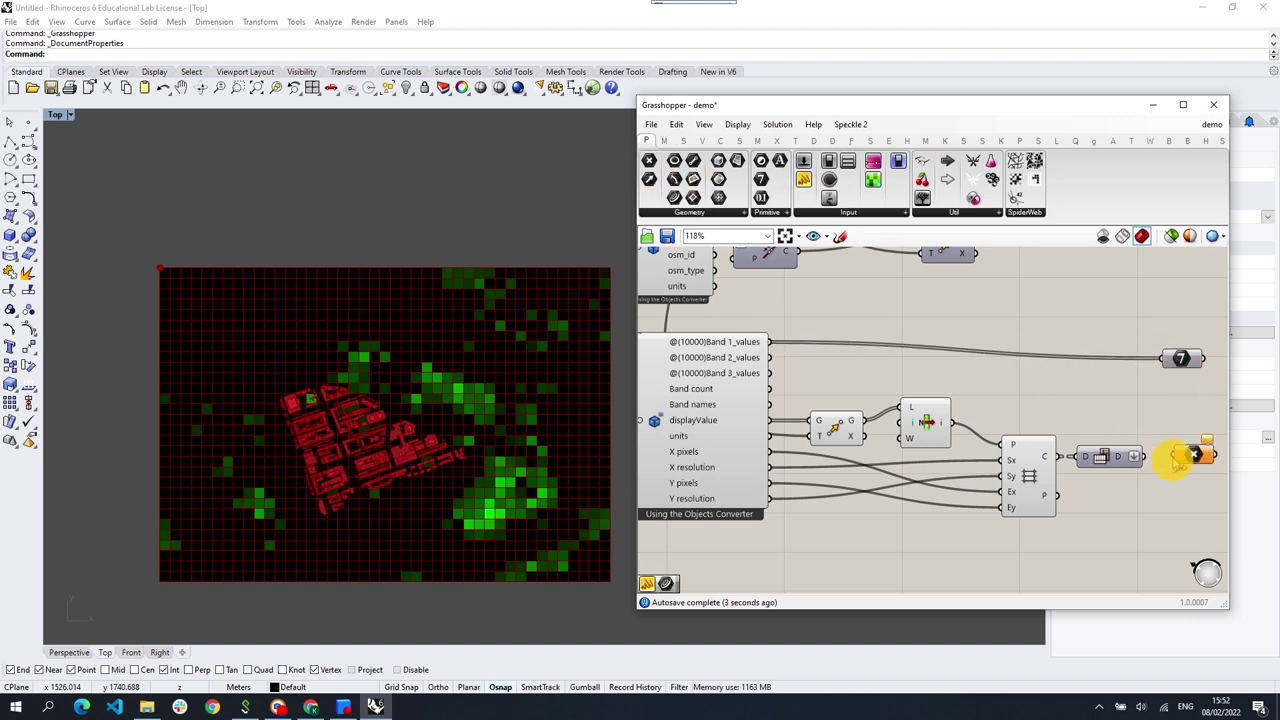
pyautogui.click(1200, 455)
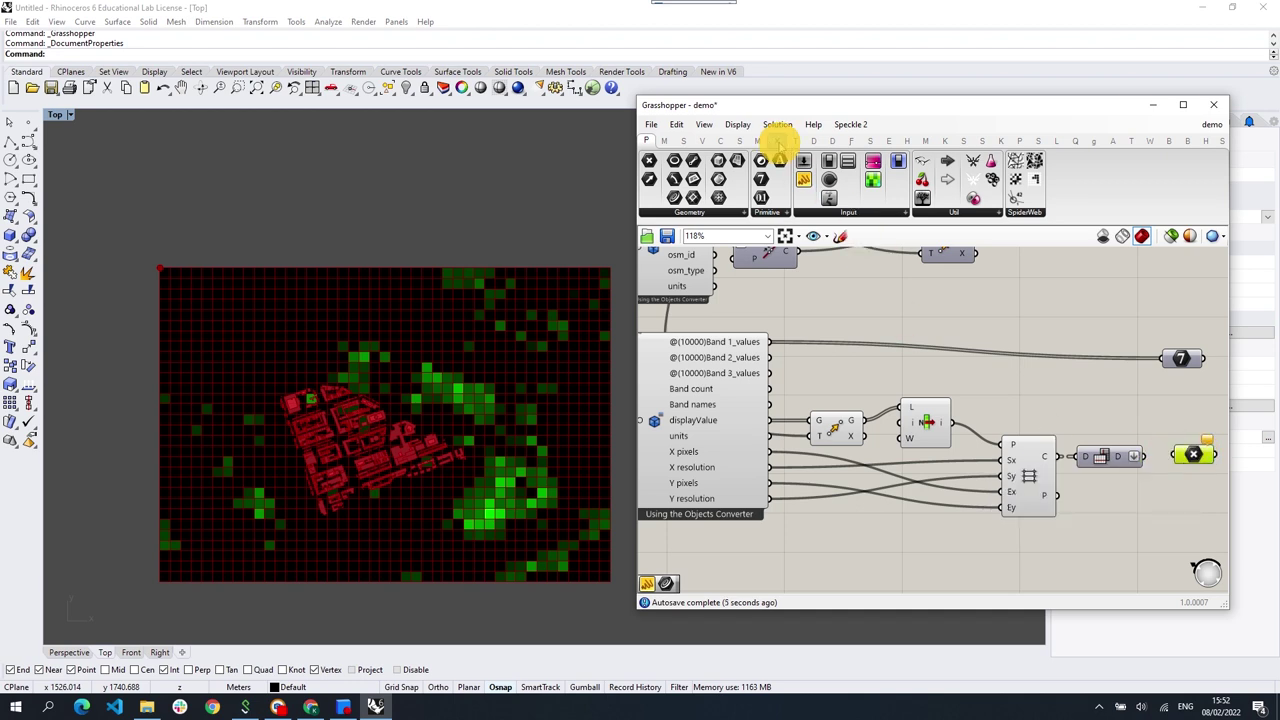
# Step: Compute each flattened cell's centre with Polygon Center and send it into the Point parameter
pyautogui.click(720, 140)
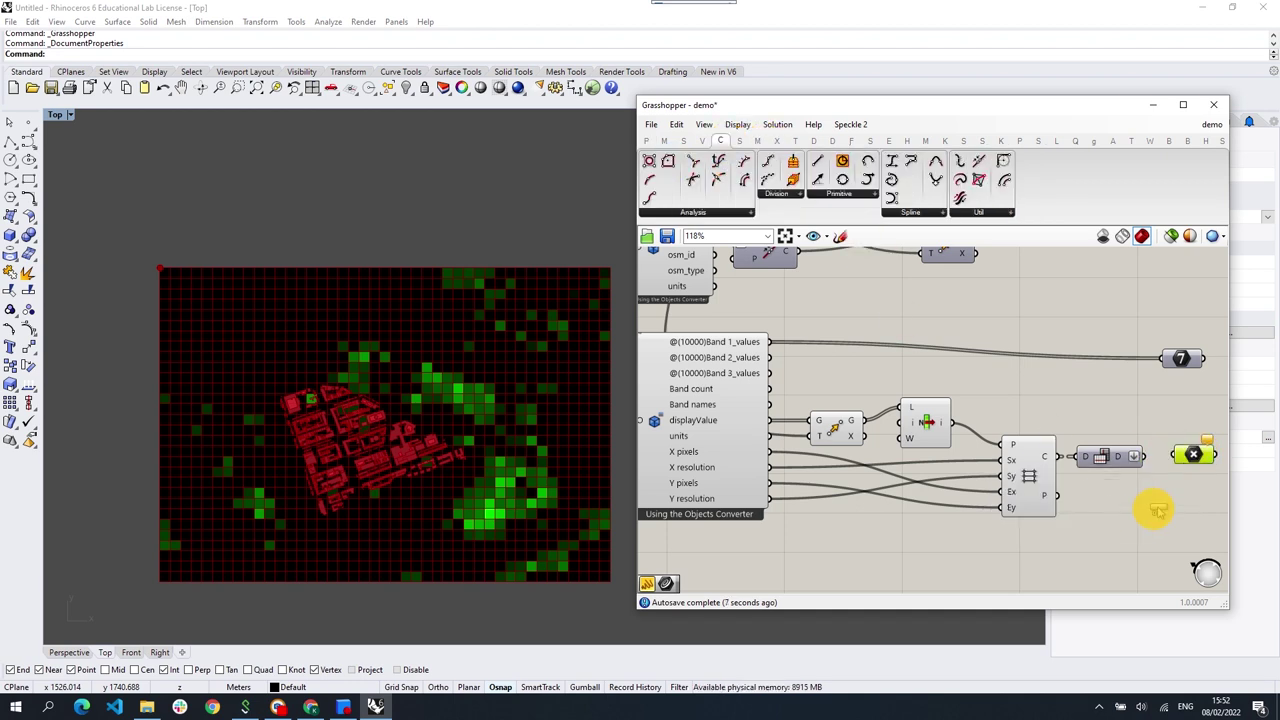
pyautogui.moveTo(891, 321); pyautogui.dragTo(1150, 505)
pyautogui.moveTo(1146, 456)
pyautogui.mouseDown()
pyautogui.moveTo(1130, 506)
pyautogui.moveTo(1176, 456)
pyautogui.mouseUp()
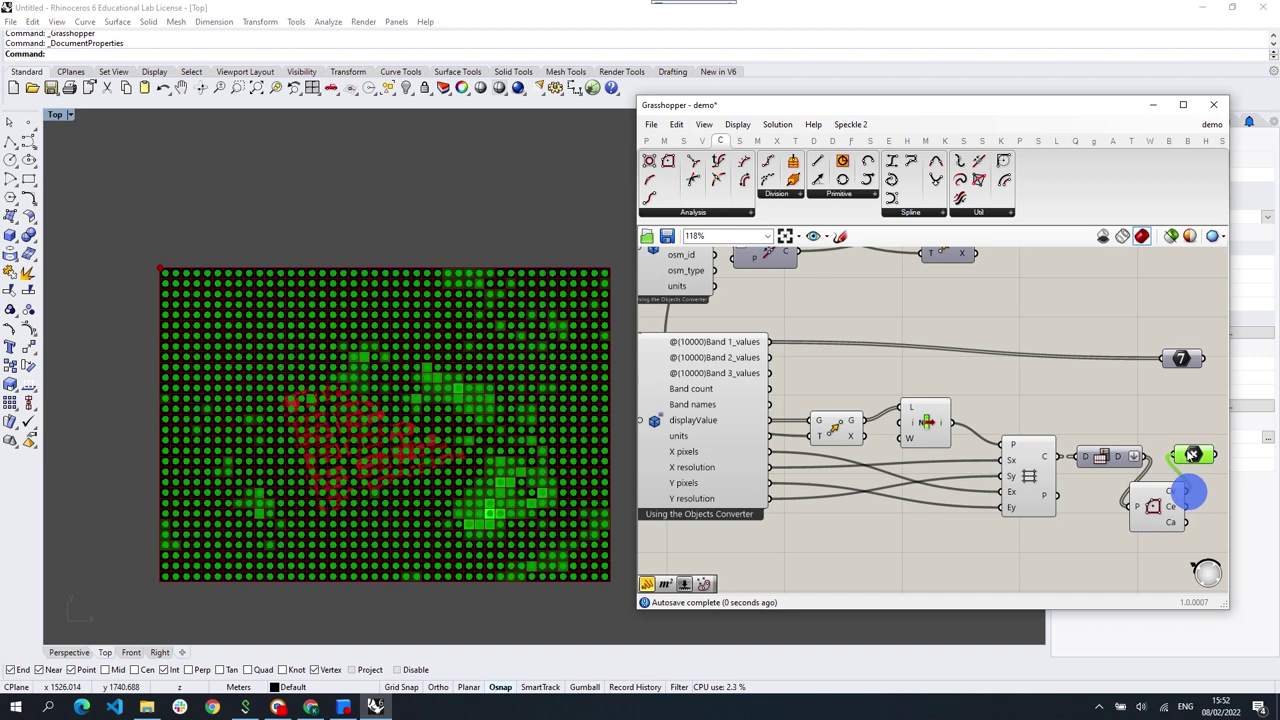
pyautogui.moveTo(1215, 464); pyautogui.dragTo(1010, 468, button='right')
pyautogui.moveTo(990, 458); pyautogui.dragTo(1047, 453)
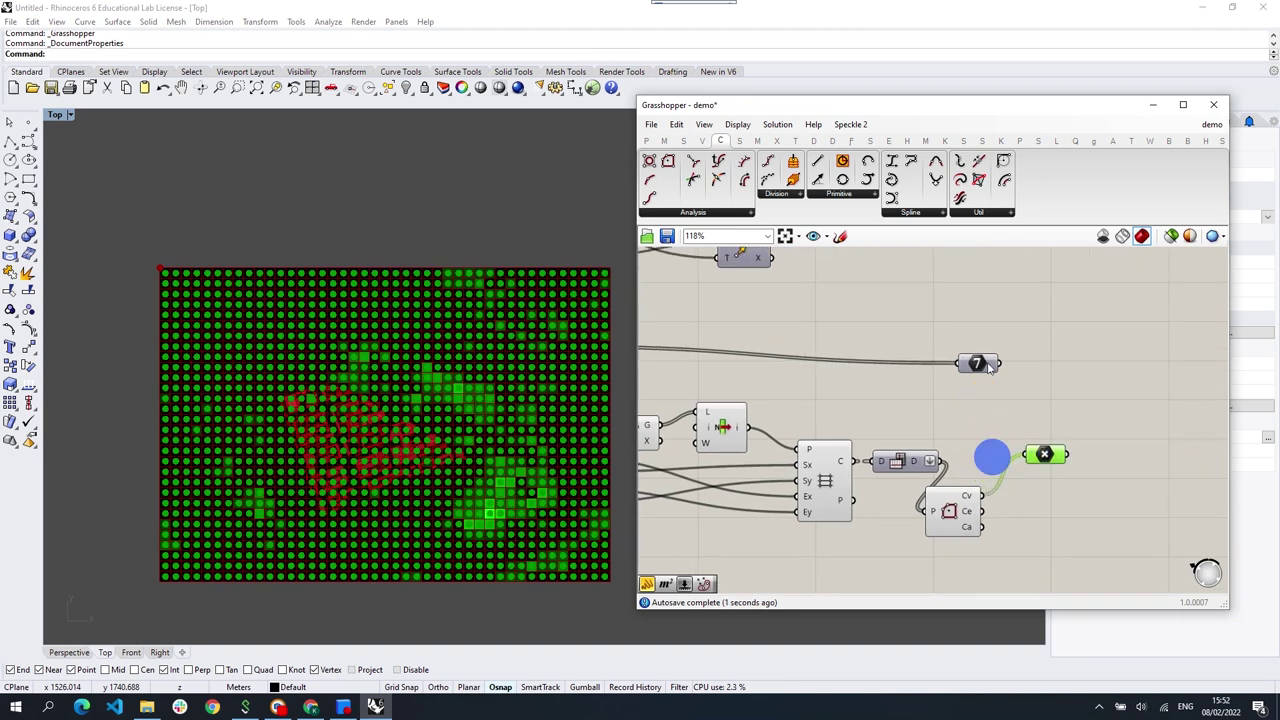
pyautogui.moveTo(980, 363); pyautogui.dragTo(1046, 361)
pyautogui.moveTo(1045, 453); pyautogui.dragTo(1048, 394)
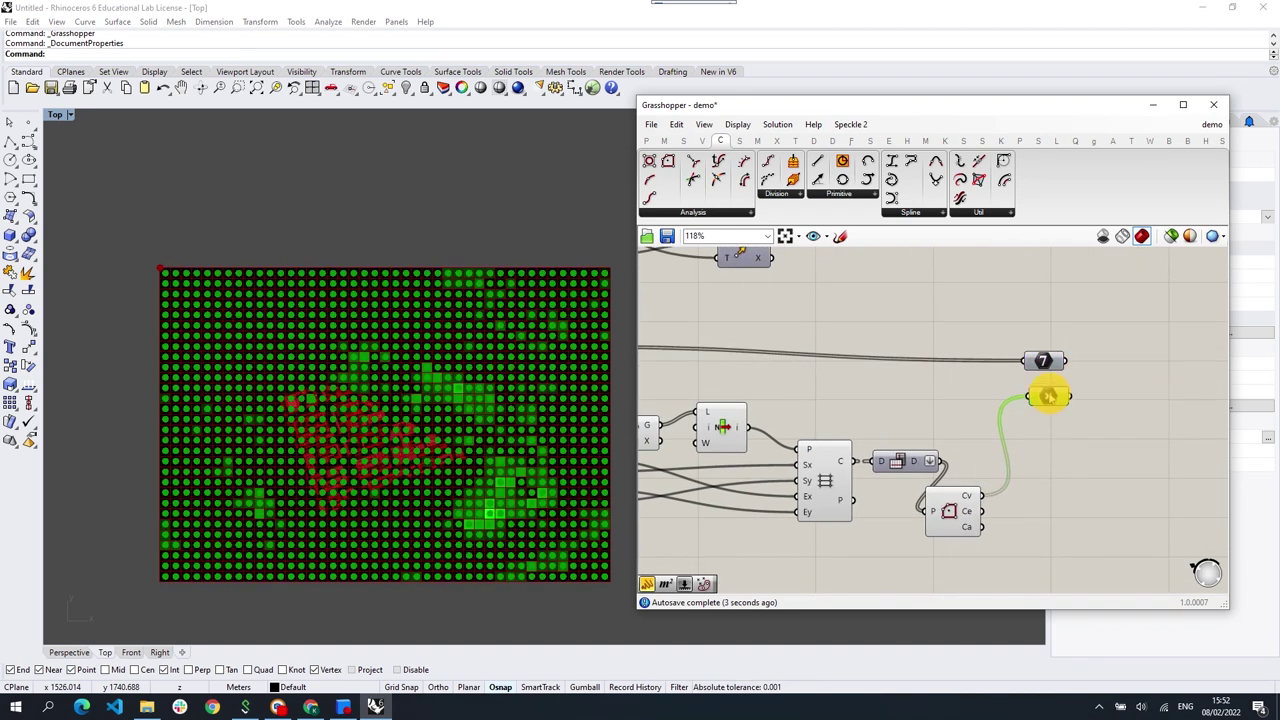
# Step: Group the Integer and Point parameters and turn off preview on the grid components
pyautogui.moveTo(1014, 309); pyautogui.dragTo(1063, 434)
pyautogui.middleClick(1049, 309)
pyautogui.click(1040, 314)
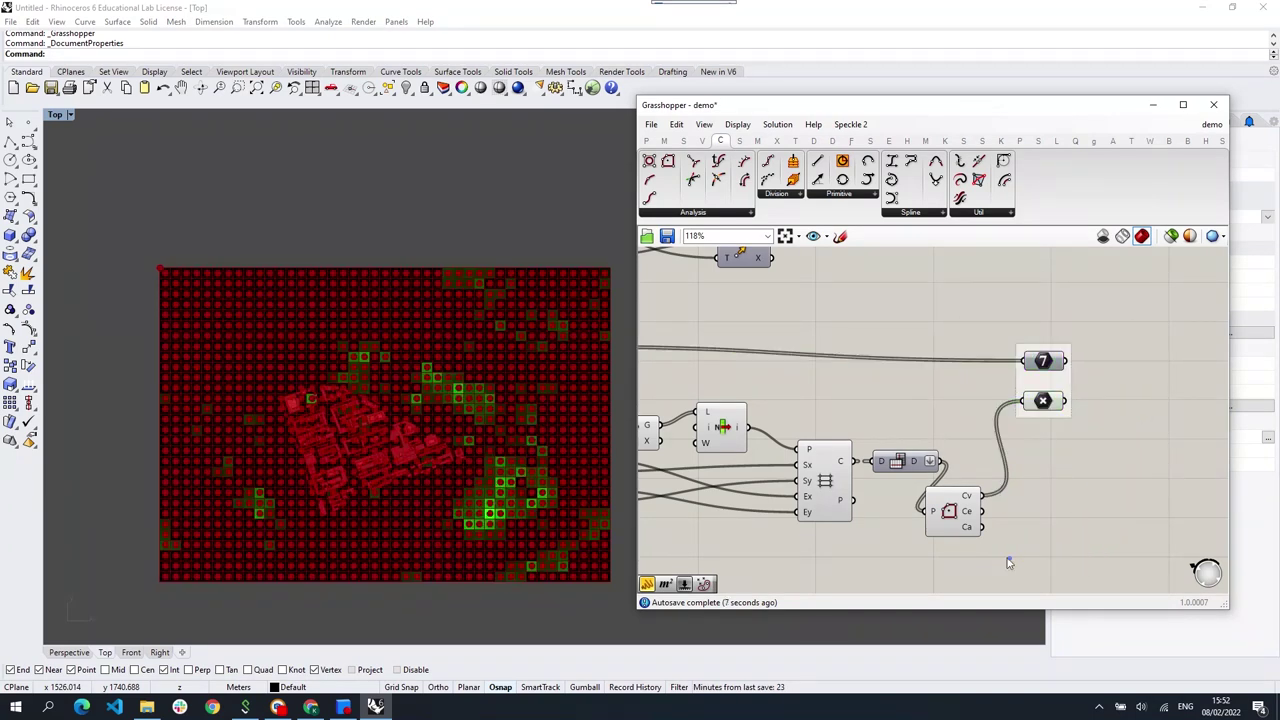
pyautogui.moveTo(1008, 563); pyautogui.dragTo(645, 392)
pyautogui.middleClick(790, 355)
pyautogui.click(812, 358)
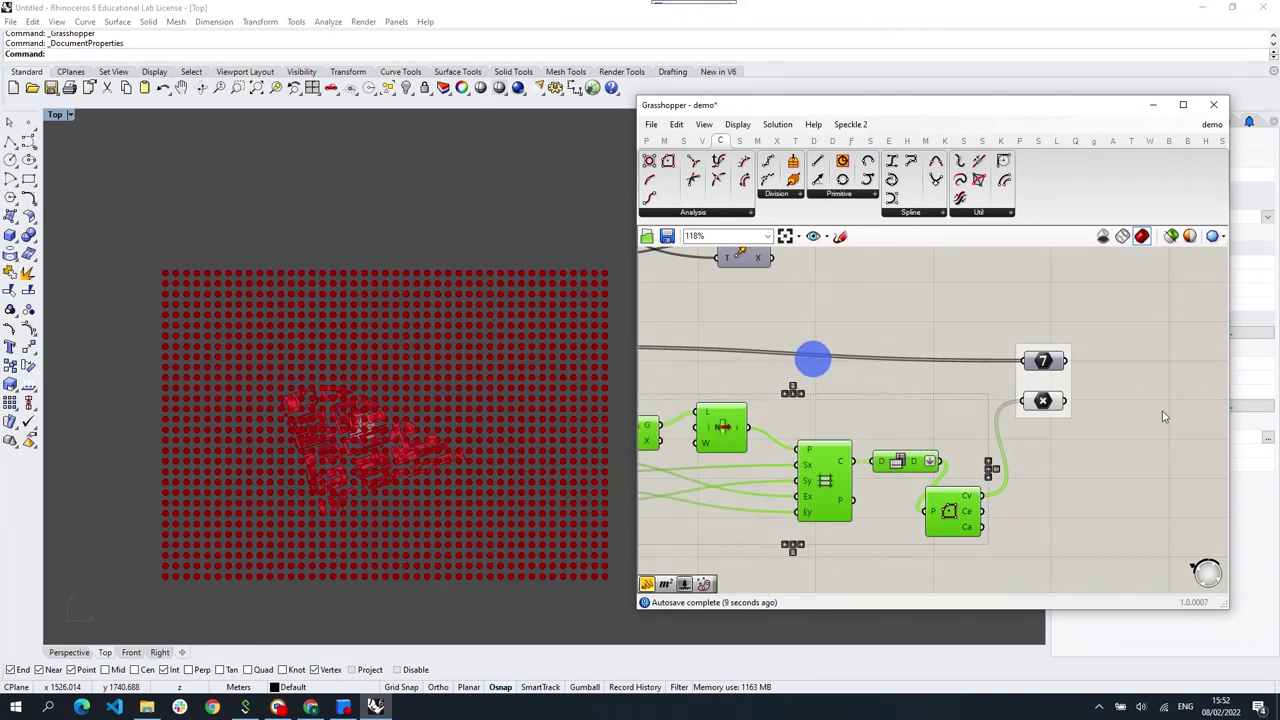
pyautogui.scroll(2, 1129, 400)
pyautogui.scroll(2, 1006, 363)
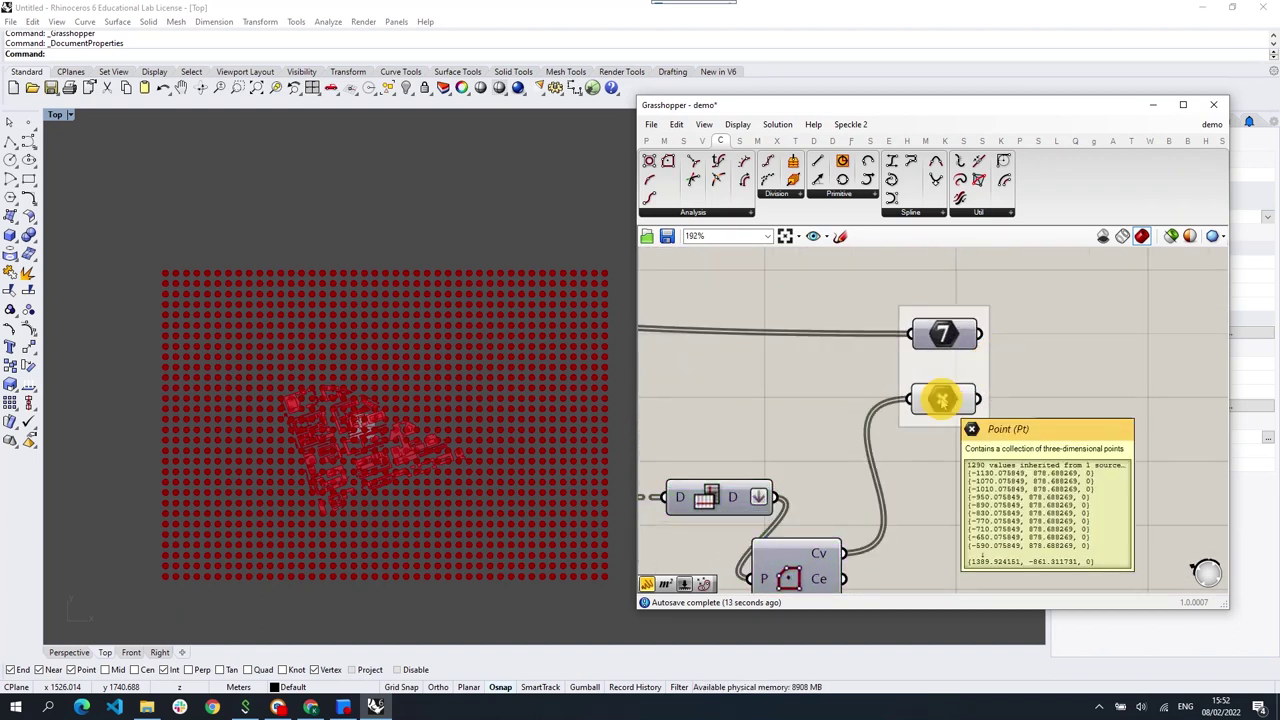
# Step: Add a Distance component and pan to the earlier part of the definition
pyautogui.scroll(-1, 855, 381)
pyautogui.doubleClick(1043, 377)
pyautogui.write('dist')
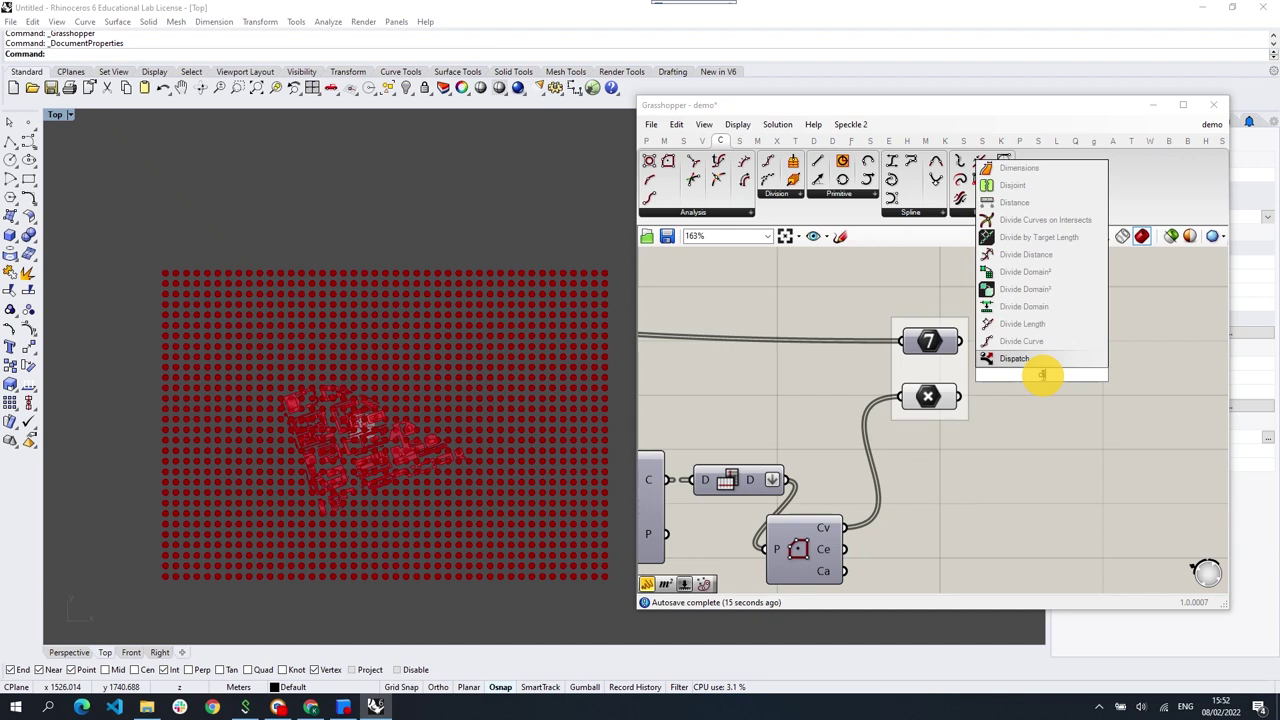
pyautogui.click(1090, 356)
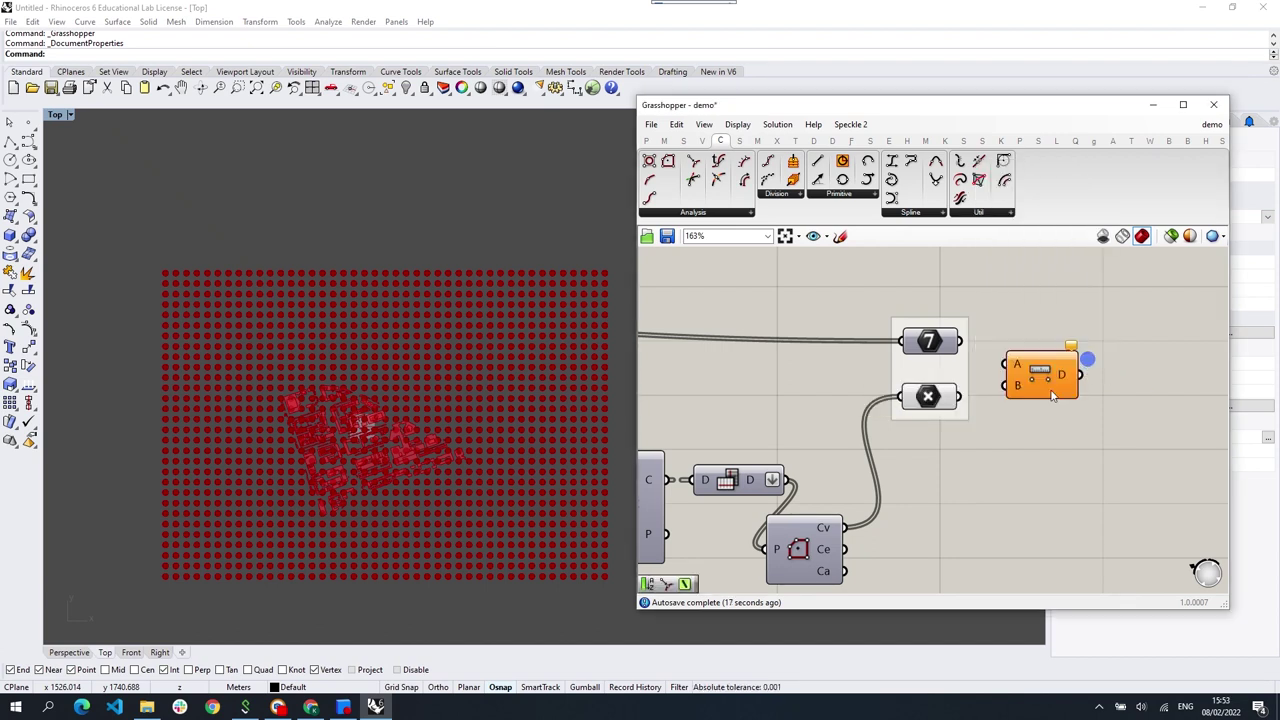
pyautogui.scroll(-5, 940, 460)
pyautogui.moveTo(1020, 337); pyautogui.dragTo(846, 434, button='right')
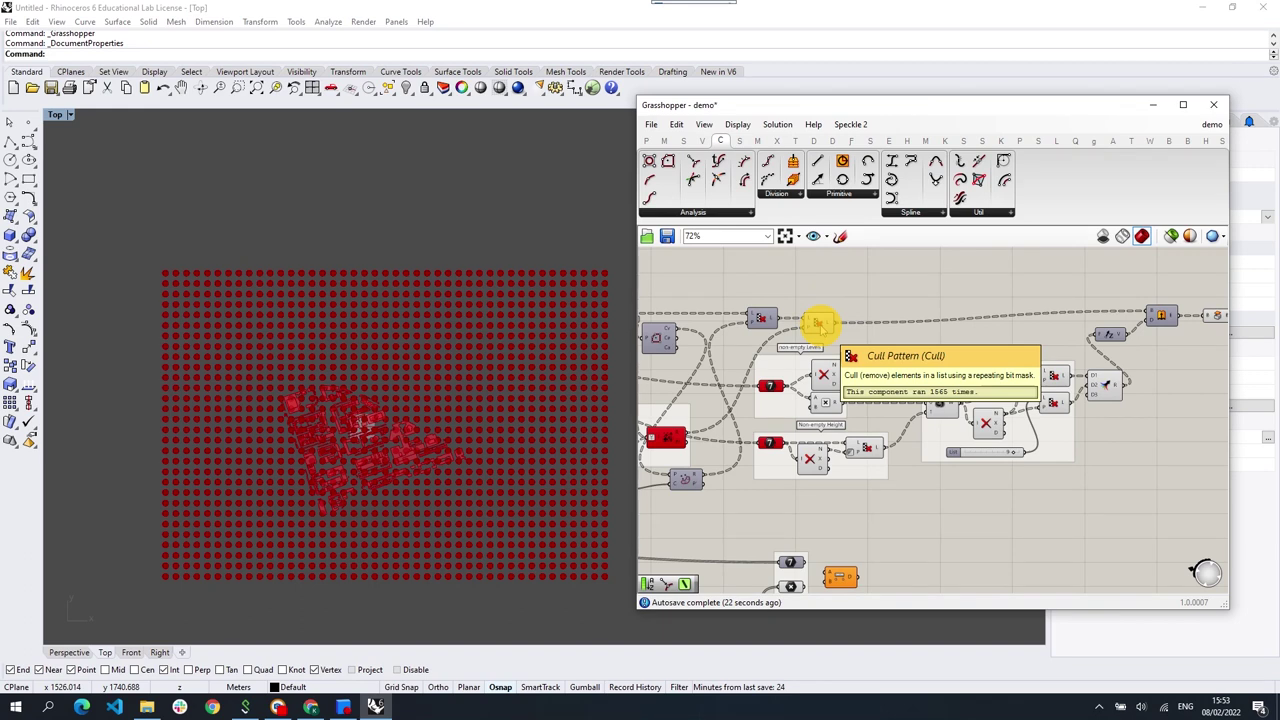
pyautogui.click(657, 339)
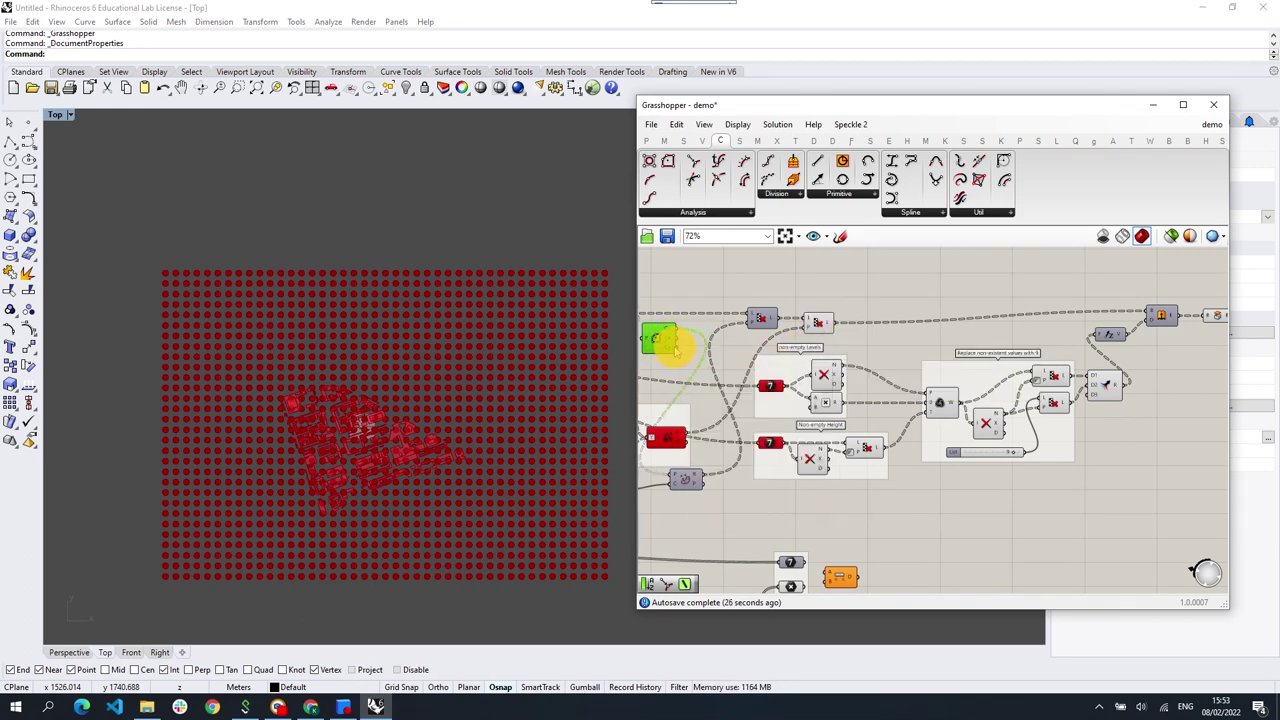
pyautogui.moveTo(724, 353); pyautogui.dragTo(835, 357, button='right')
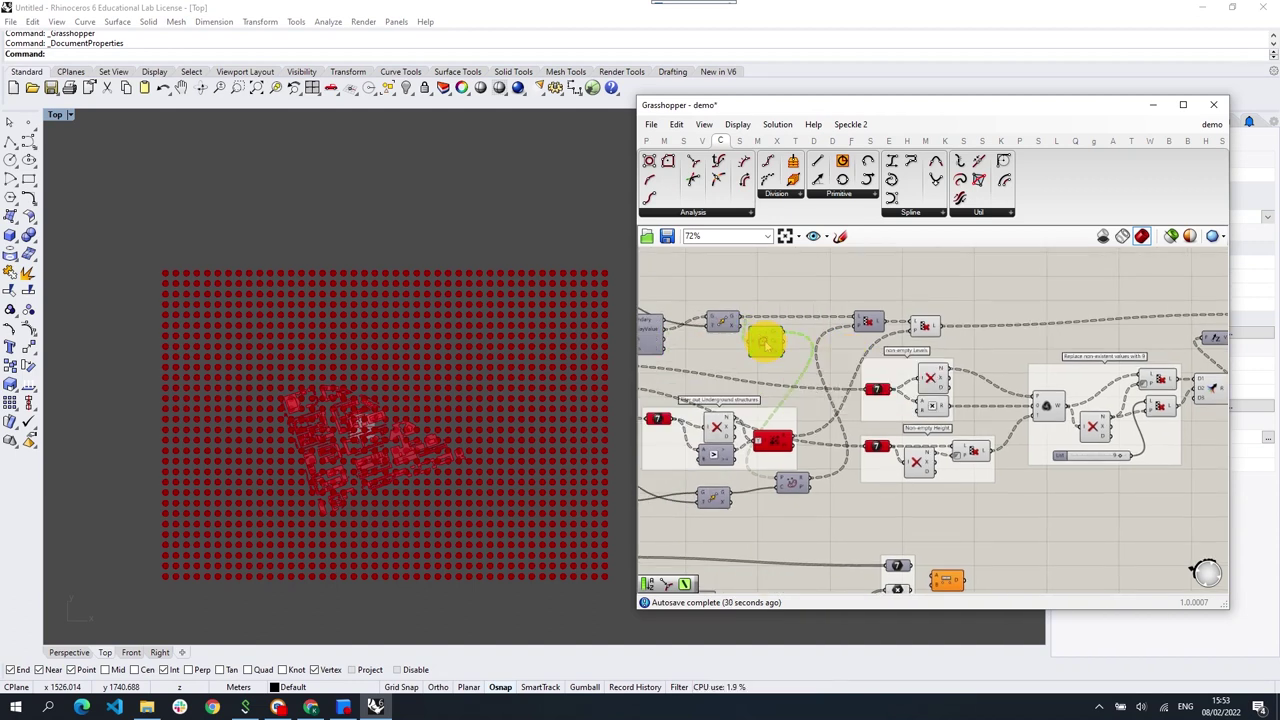
# Step: Alt-drag a copy of the component, wire it into the lower part, and graft its input
pyautogui.keyDown('alt'); pyautogui.moveTo(763, 343); pyautogui.dragTo(1043, 325); pyautogui.keyUp('alt')
pyautogui.click(923, 325)
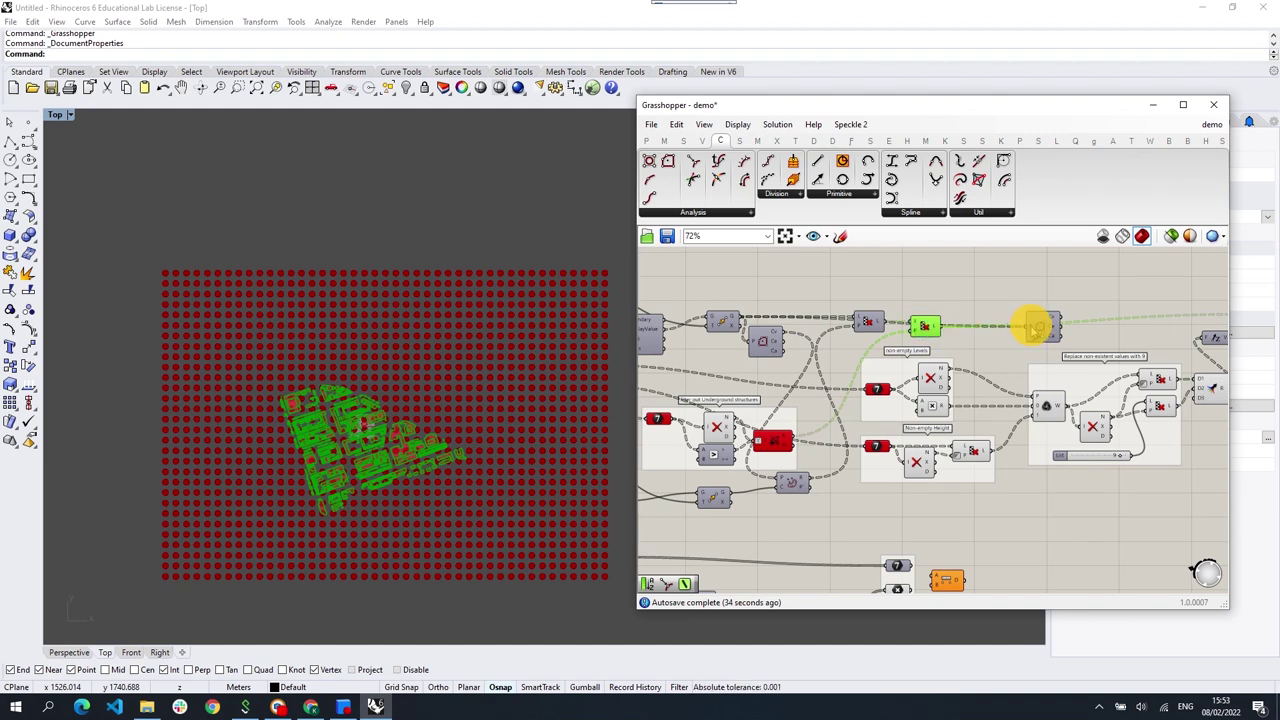
pyautogui.moveTo(1043, 325)
pyautogui.mouseDown()
pyautogui.moveTo(980, 342)
pyautogui.moveTo(886, 532)
pyautogui.mouseUp()
pyautogui.scroll(-2, 1014, 409)
pyautogui.scroll(3, 966, 443)
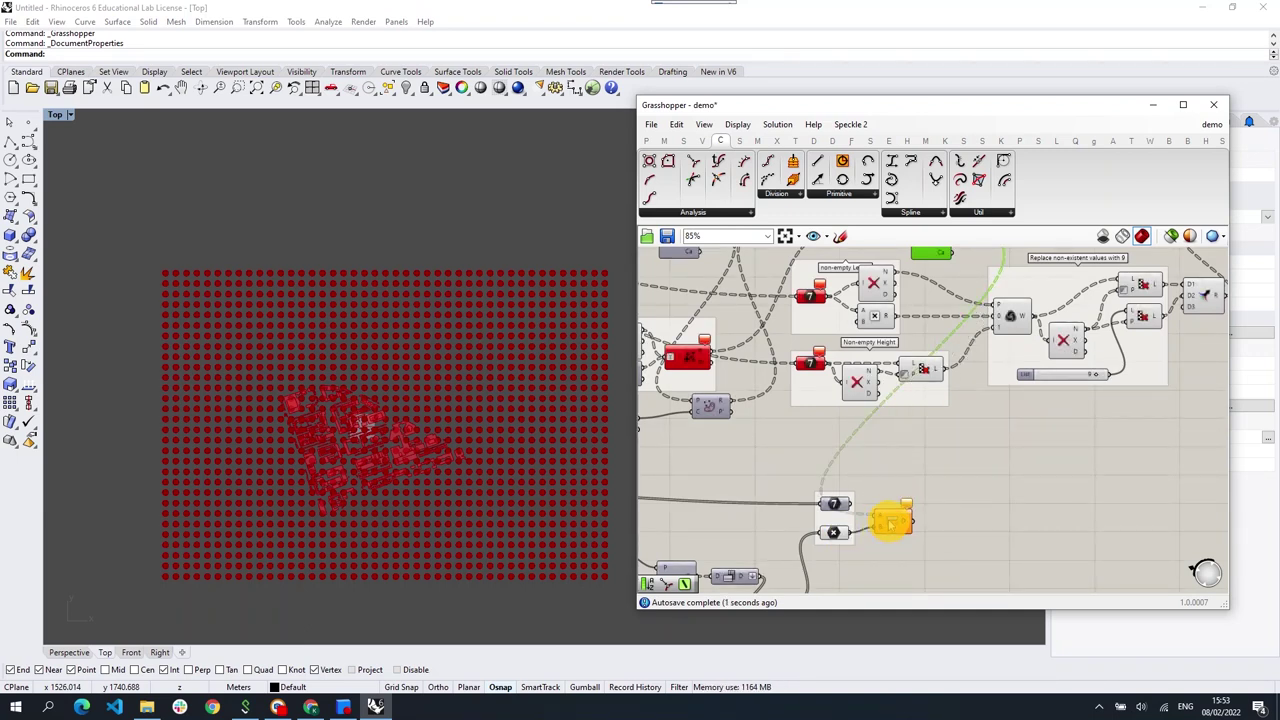
pyautogui.rightClick(892, 522)
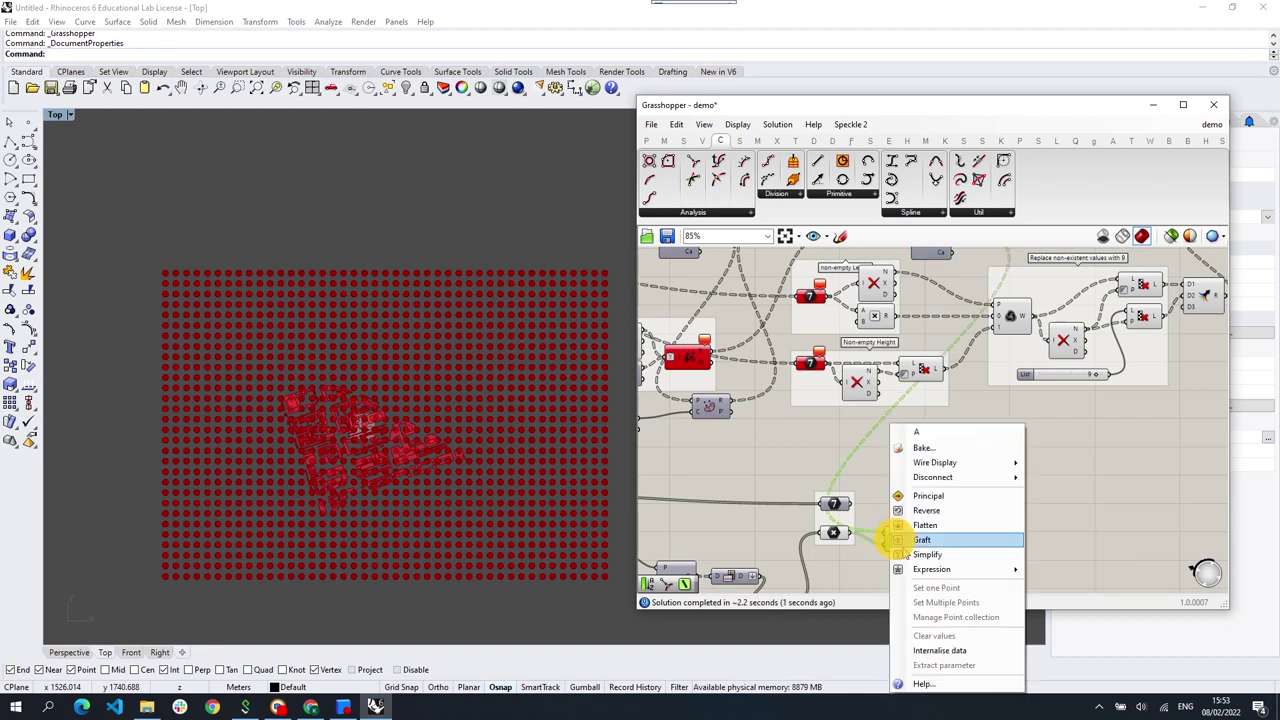
pyautogui.click(921, 540)
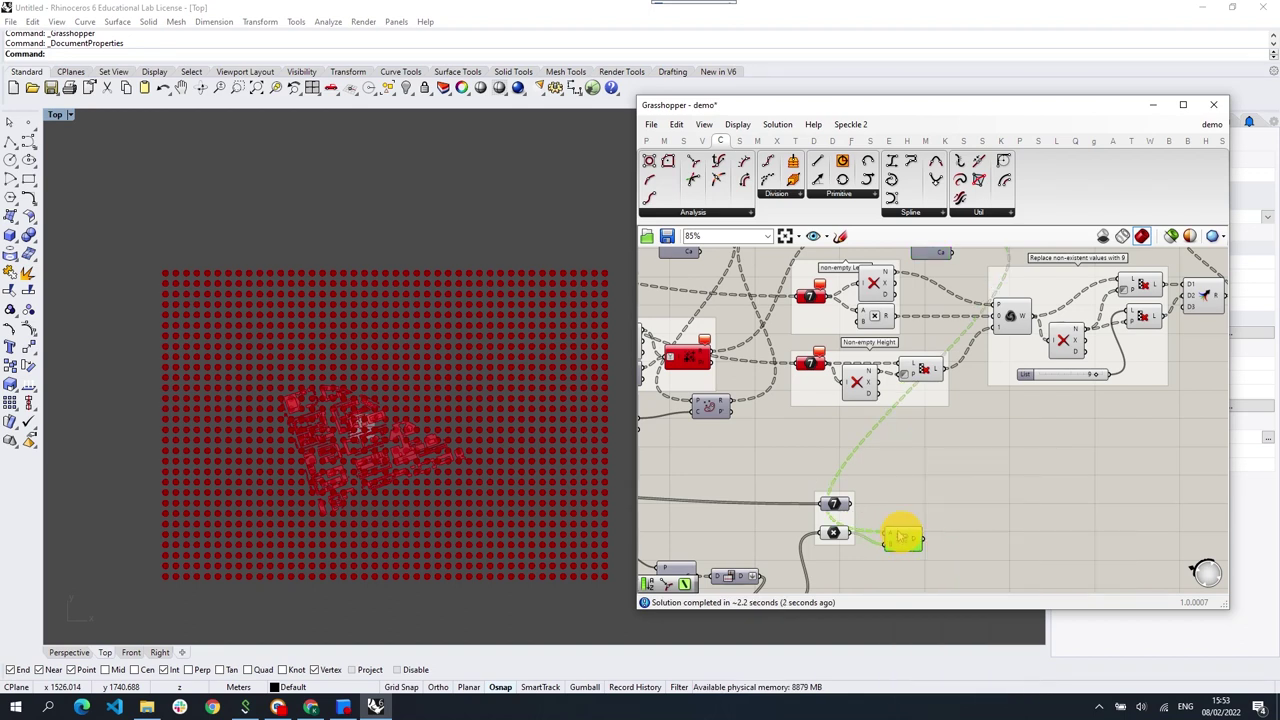
pyautogui.moveTo(900, 537); pyautogui.dragTo(901, 527)
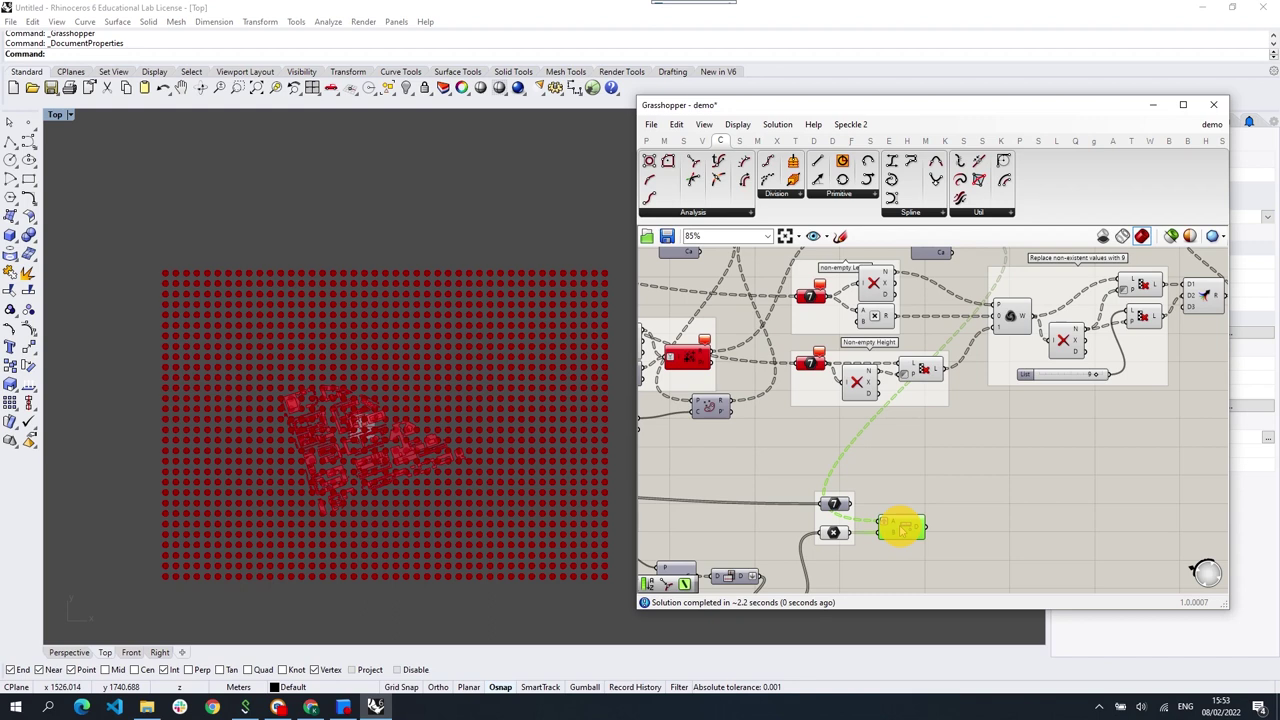
# Step: Add a Smaller Than test with a Number Slider set to 500 wired as its B input
pyautogui.doubleClick(954, 532)
pyautogui.write('<')
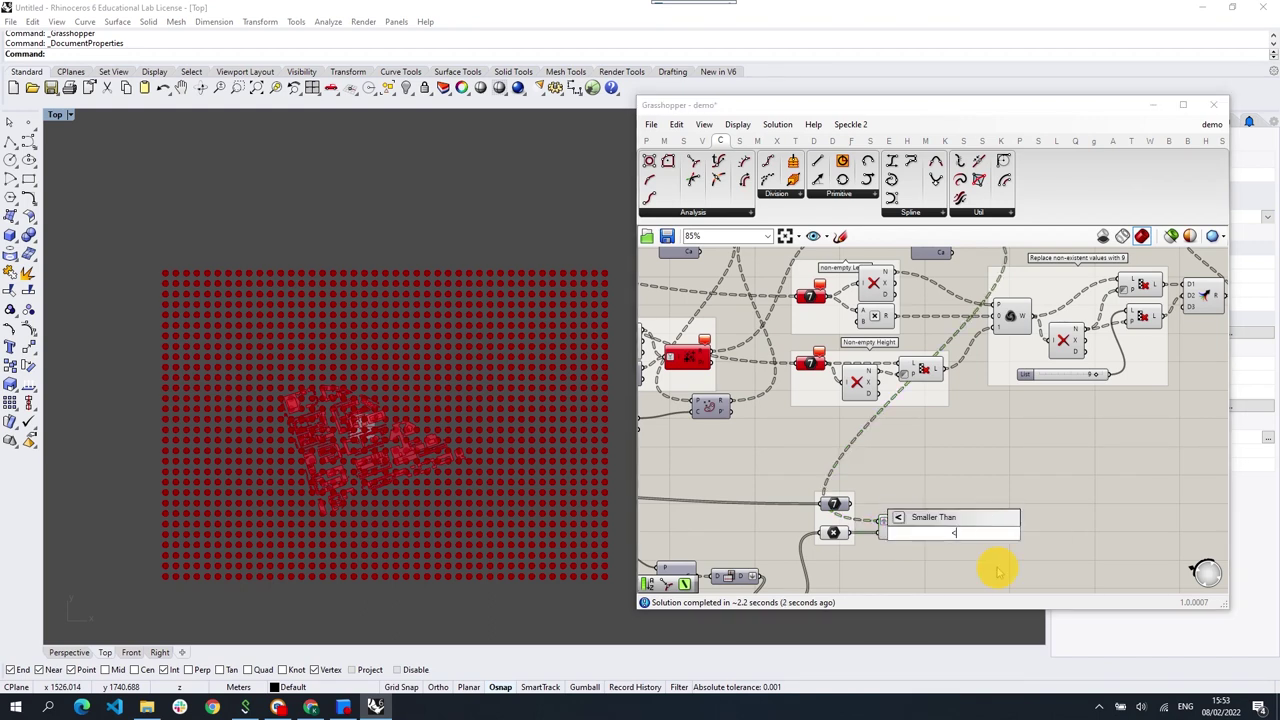
pyautogui.press('Return')
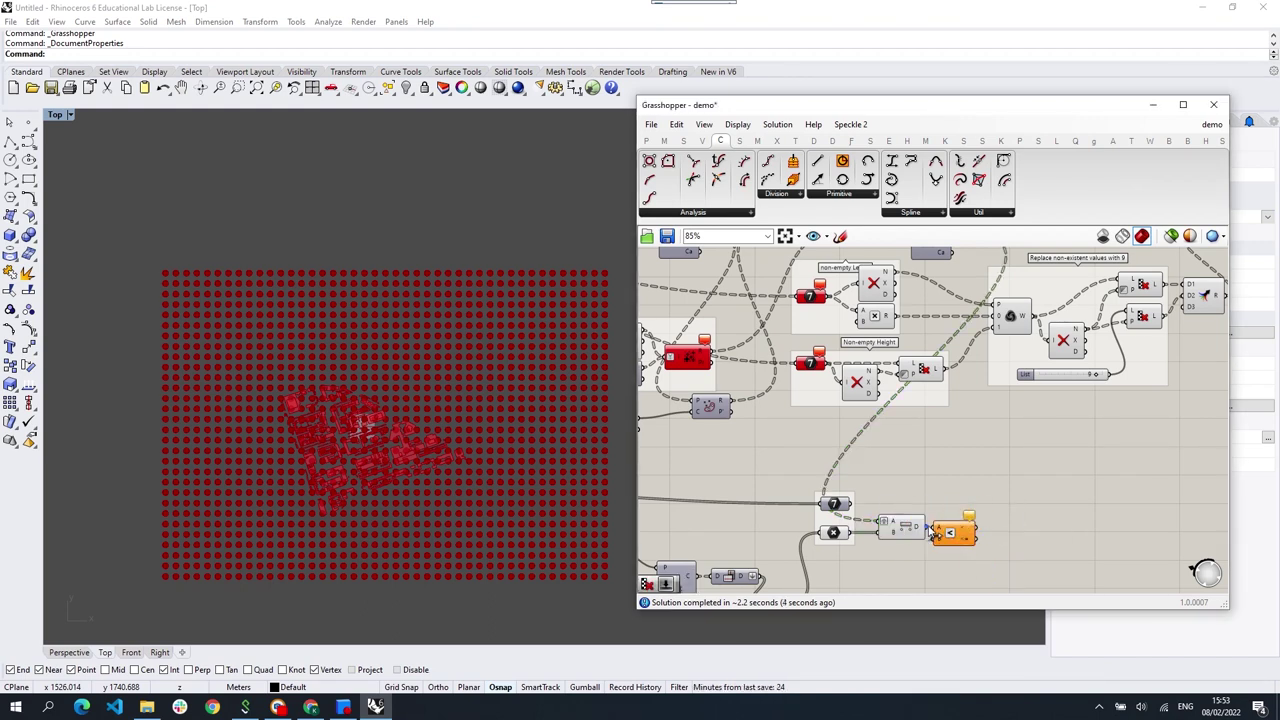
pyautogui.click(921, 571)
pyautogui.doubleClick(956, 584)
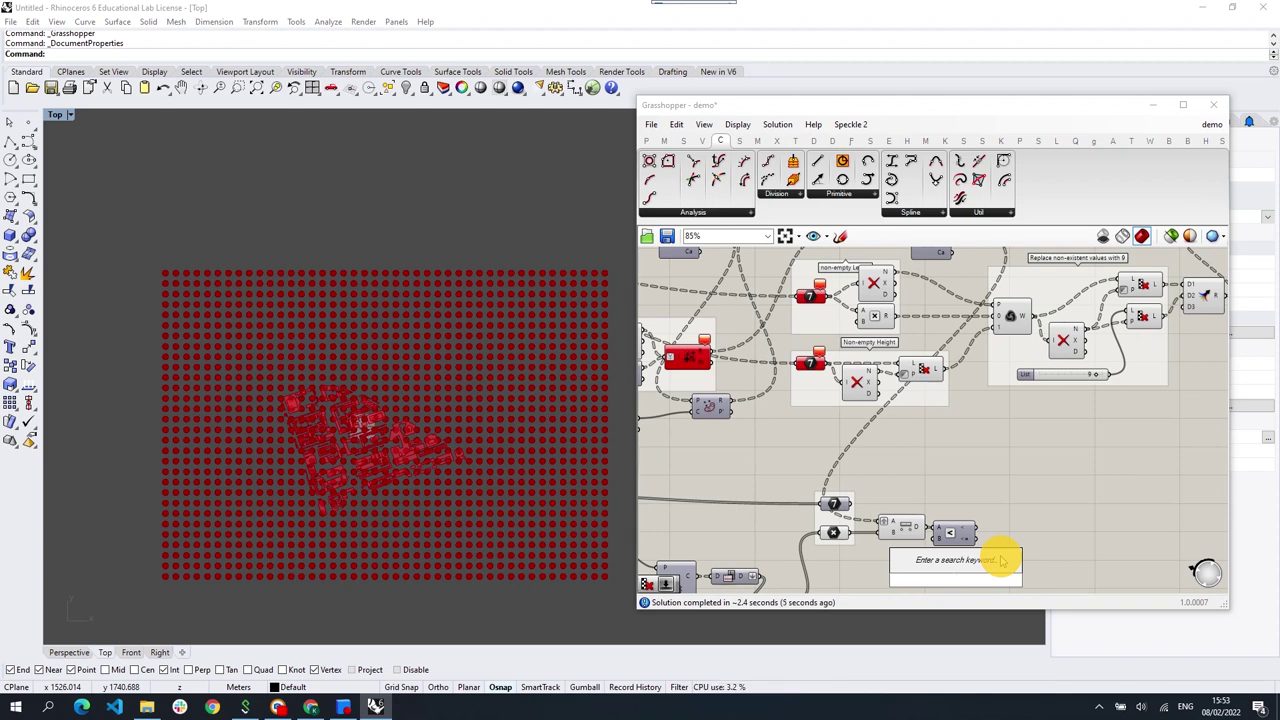
pyautogui.write('500')
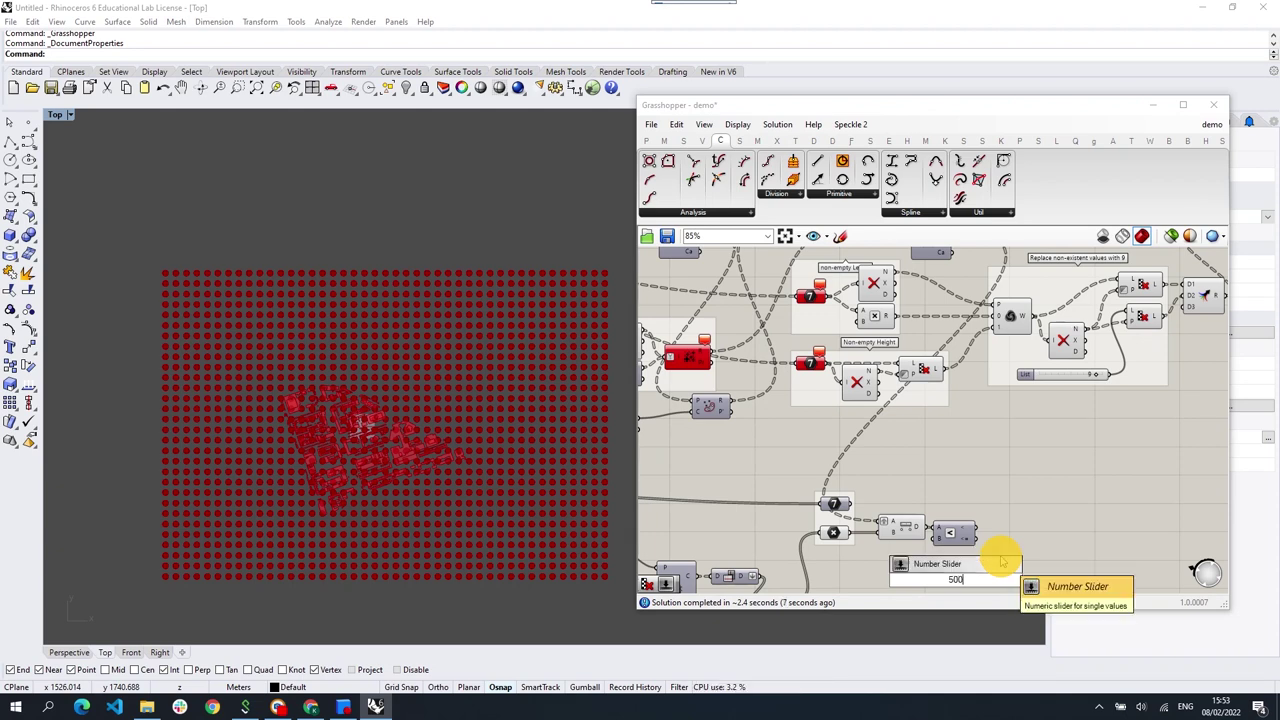
pyautogui.press('Return')
pyautogui.scroll(1, 1003, 562)
pyautogui.moveTo(1012, 558); pyautogui.dragTo(997, 517, button='right')
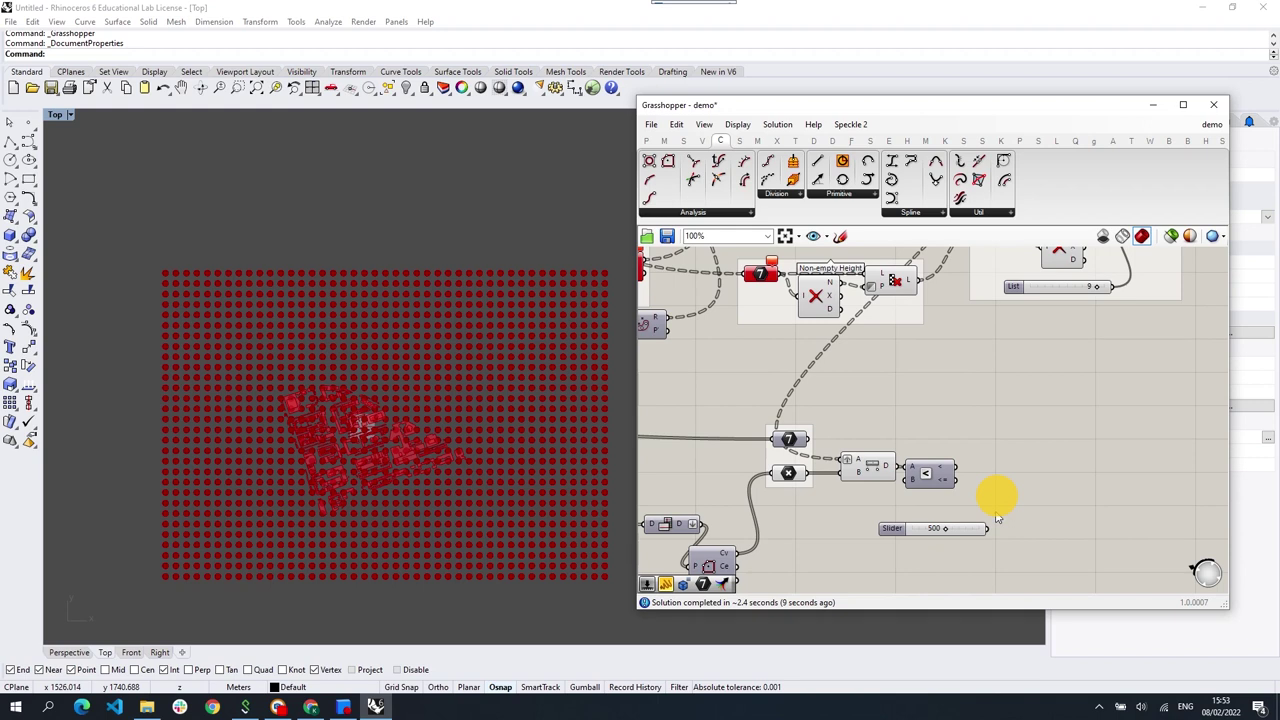
pyautogui.moveTo(988, 528); pyautogui.dragTo(912, 485)
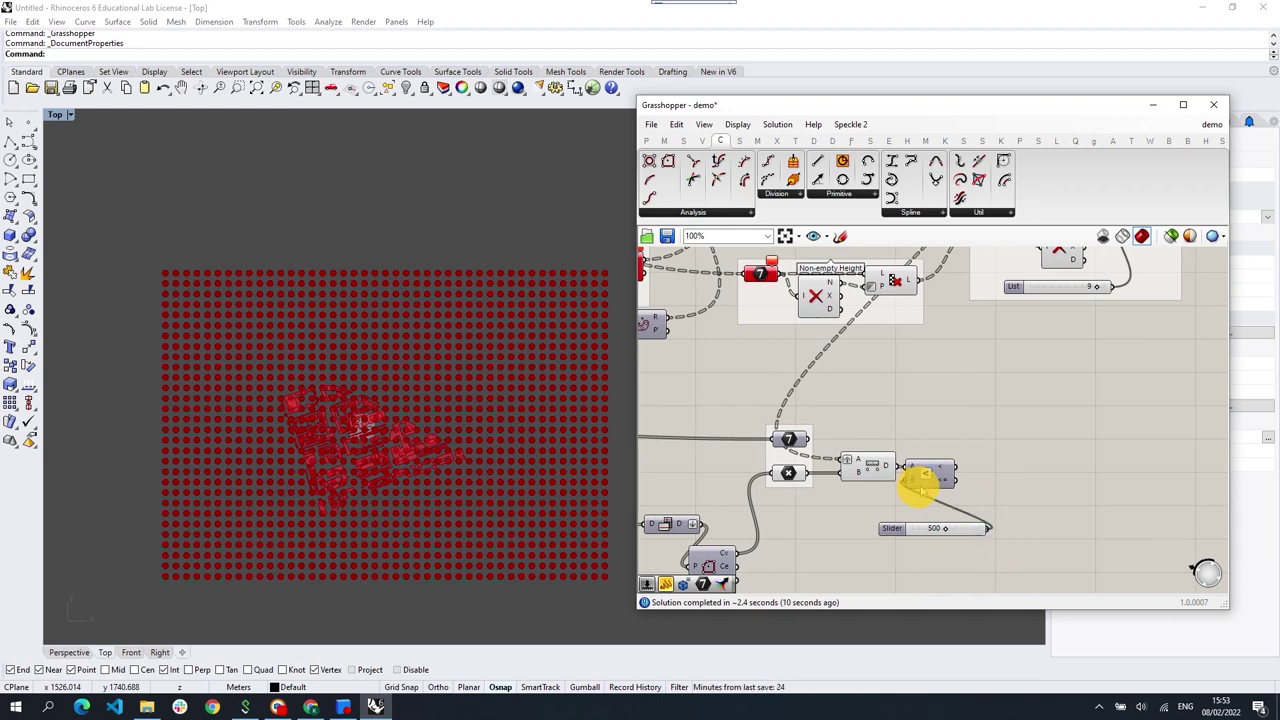
# Step: Add a Cull Pattern, feeding the comparison into P and the 7 parameter into L
pyautogui.doubleClick(1013, 458)
pyautogui.write('cull')
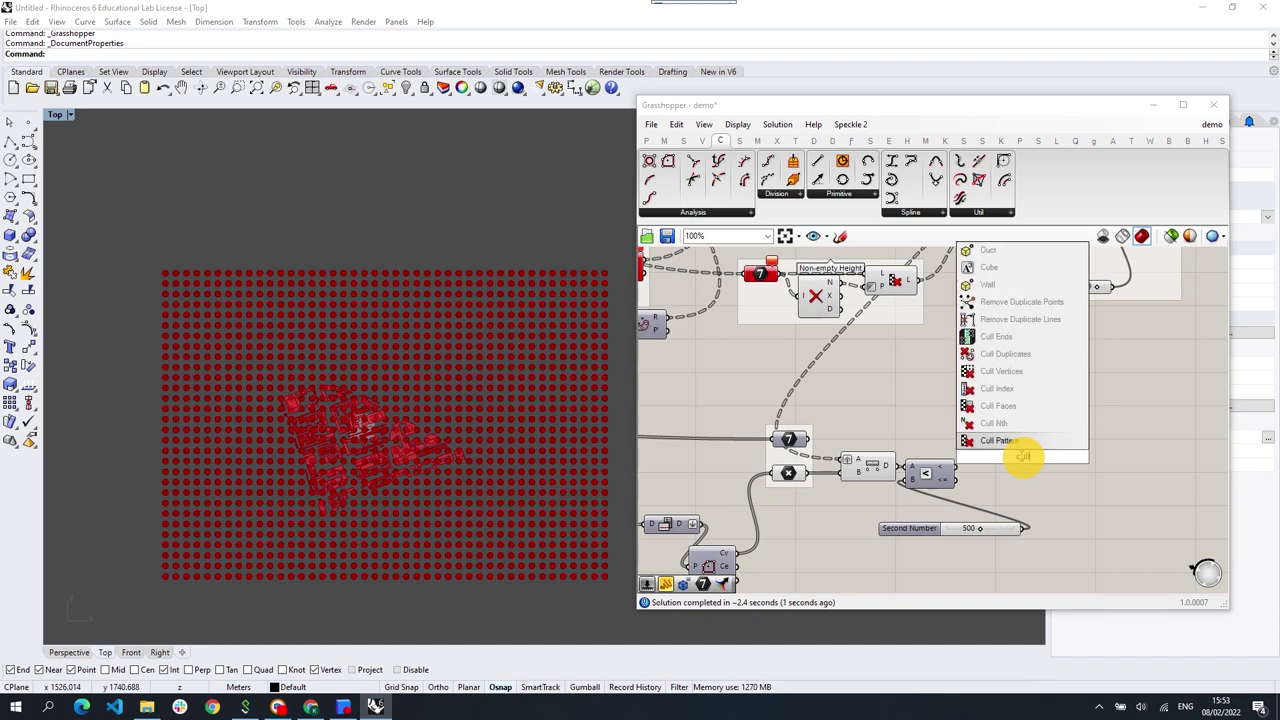
pyautogui.press('Return')
pyautogui.moveTo(1003, 474); pyautogui.dragTo(1003, 465)
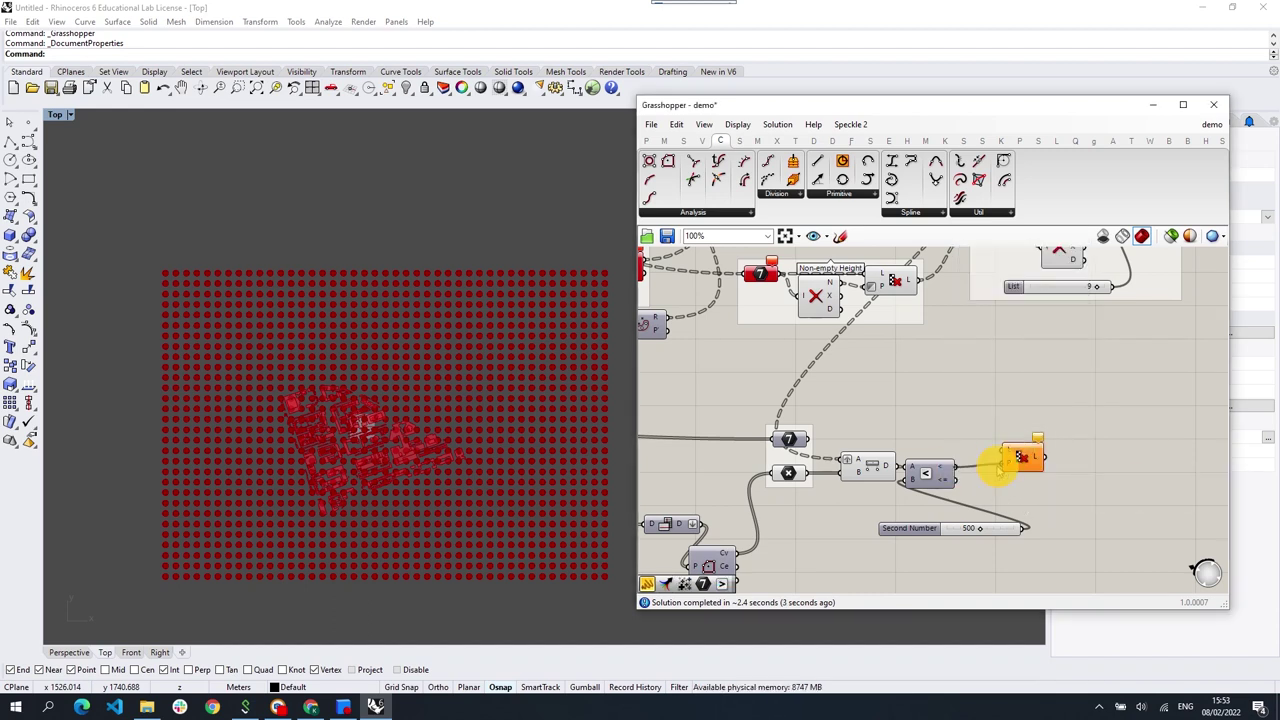
pyautogui.click(797, 474)
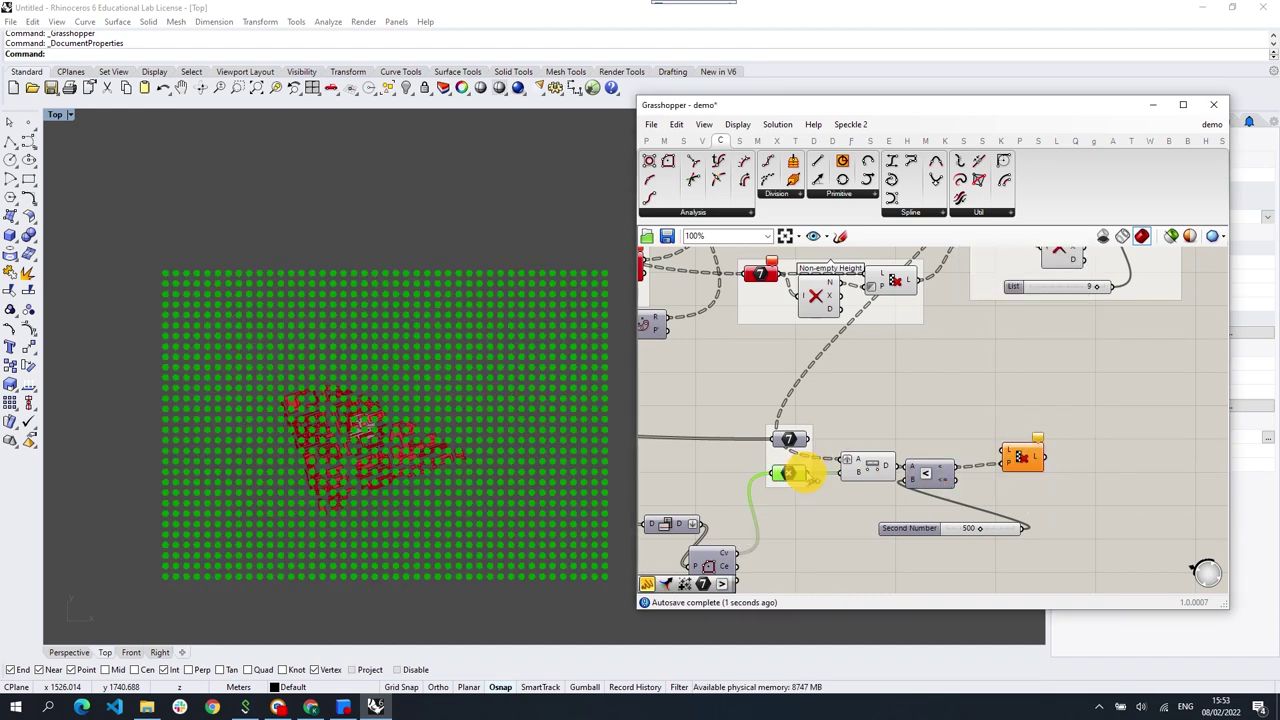
pyautogui.click(954, 418)
pyautogui.moveTo(920, 472); pyautogui.dragTo(1040, 458)
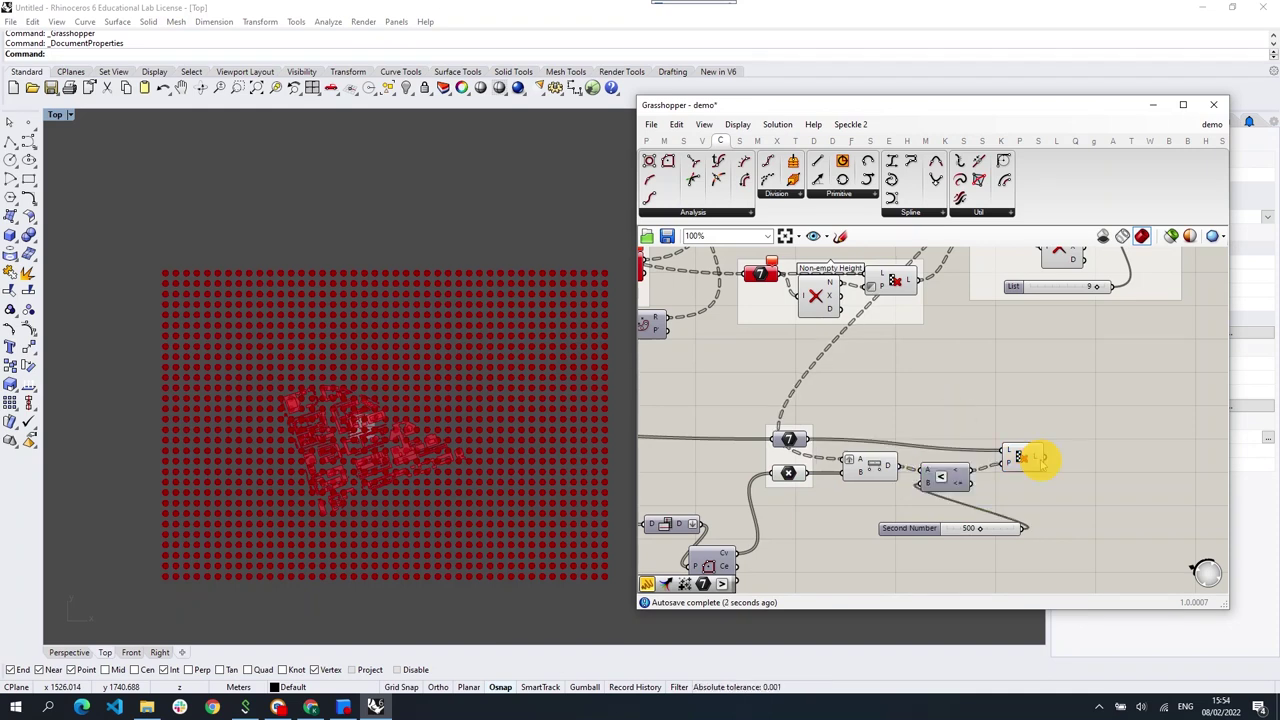
# Step: Nudge Cull Pattern up and place a Mass Addition component after it
pyautogui.rightClick(1035, 458)
pyautogui.click(1074, 537)
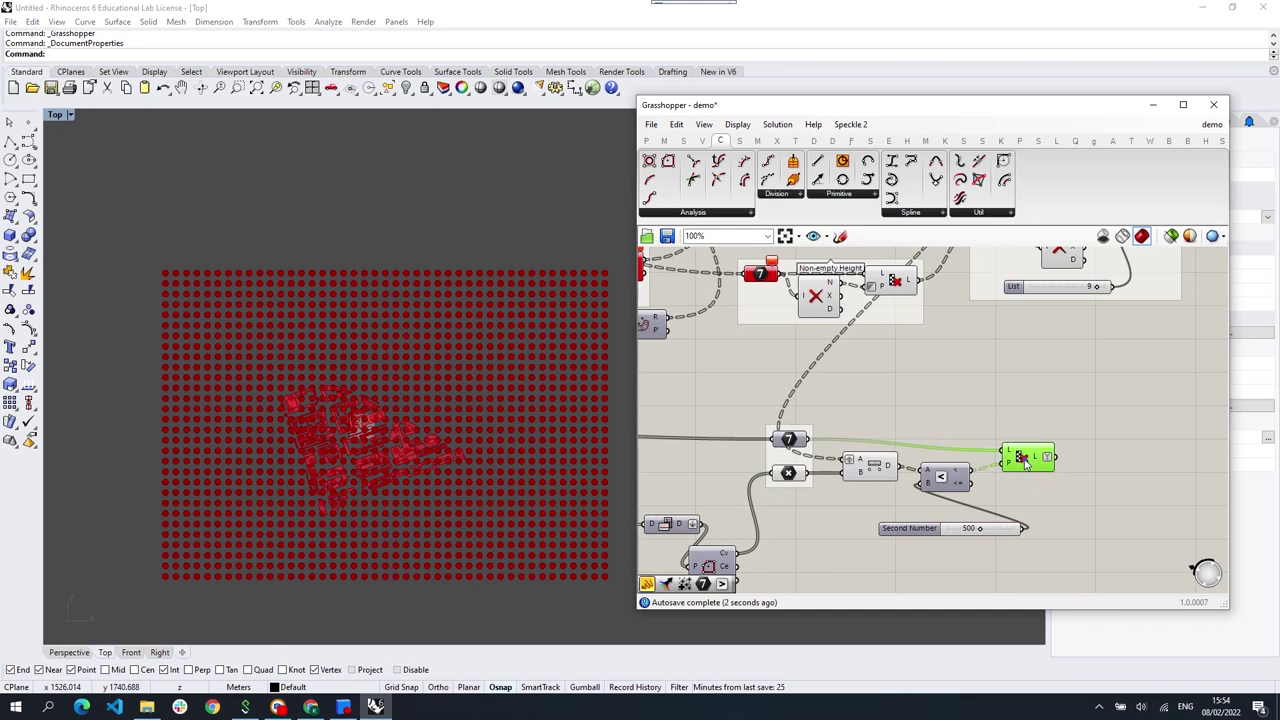
pyautogui.moveTo(1023, 457); pyautogui.dragTo(1022, 446)
pyautogui.click(1072, 502)
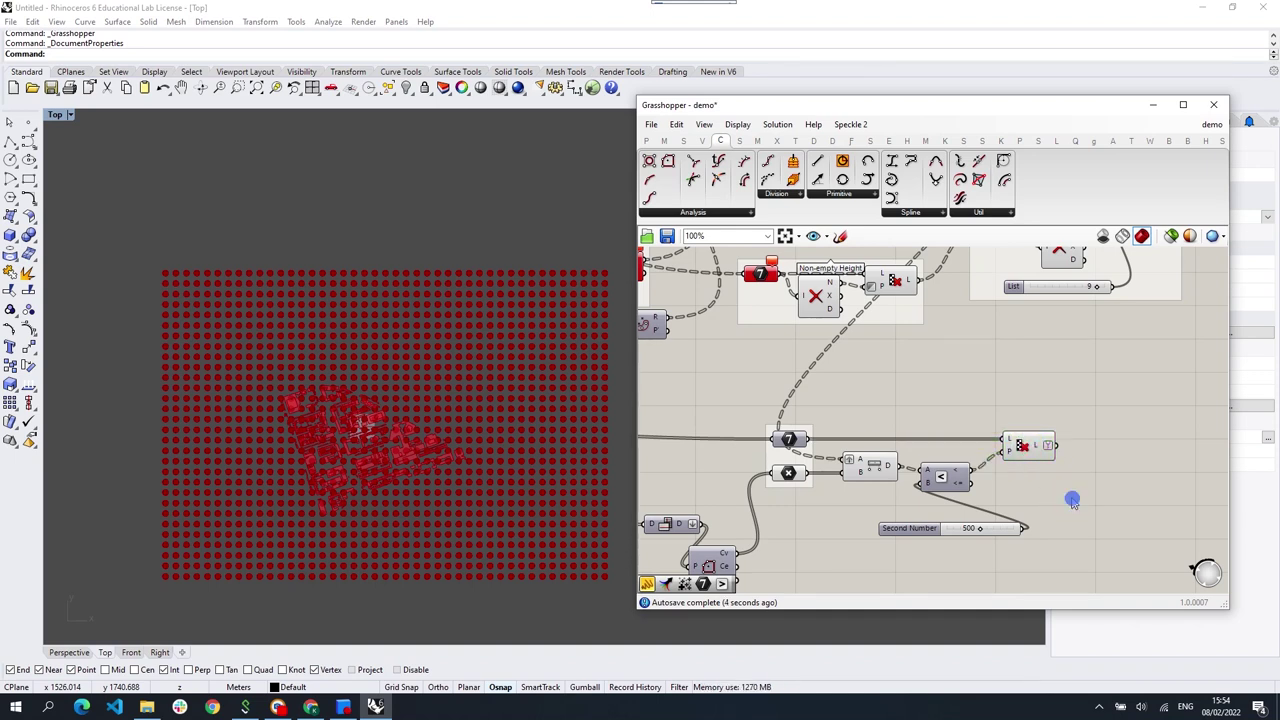
pyautogui.moveTo(1082, 459); pyautogui.dragTo(960, 449, button='right')
pyautogui.doubleClick(973, 440)
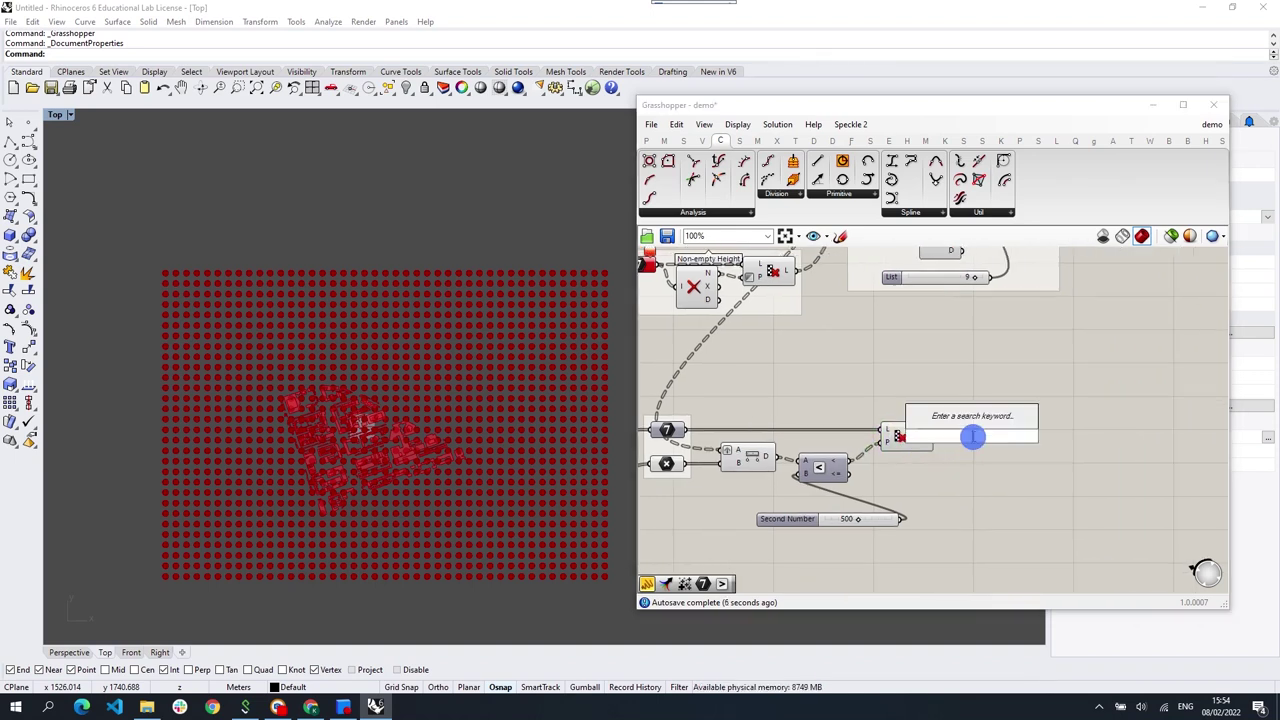
pyautogui.write('mass')
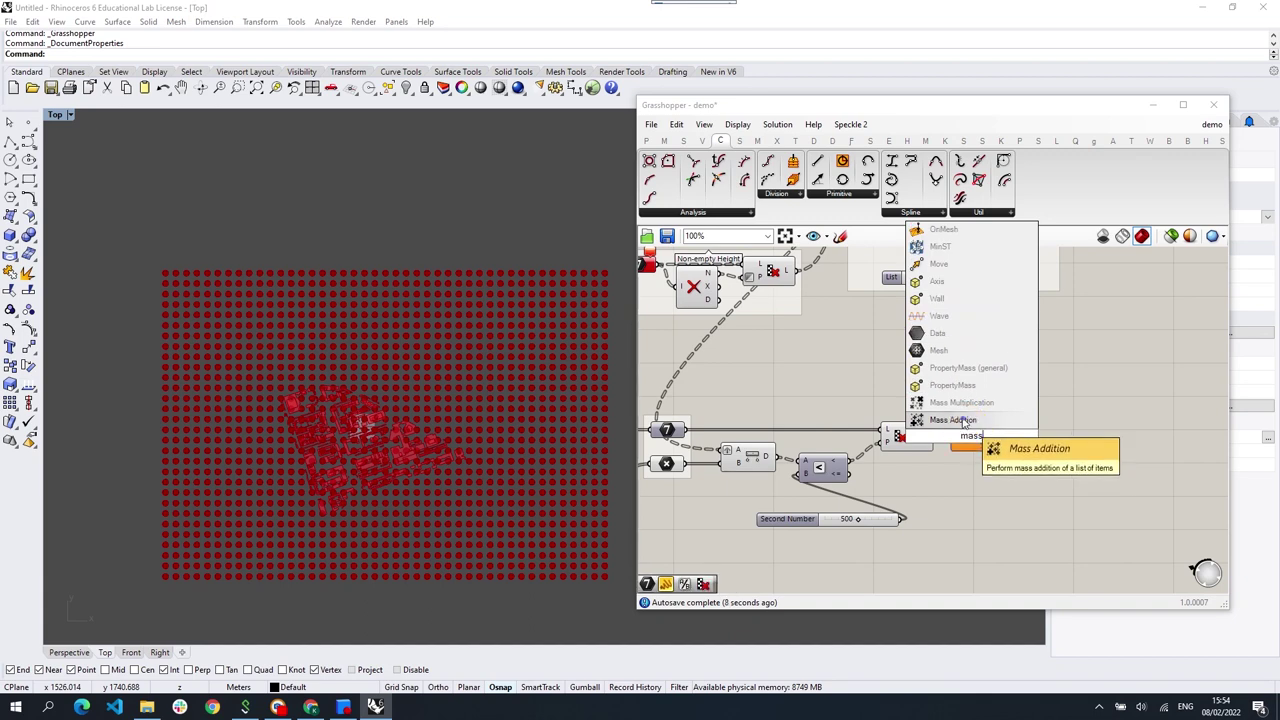
pyautogui.click(963, 421)
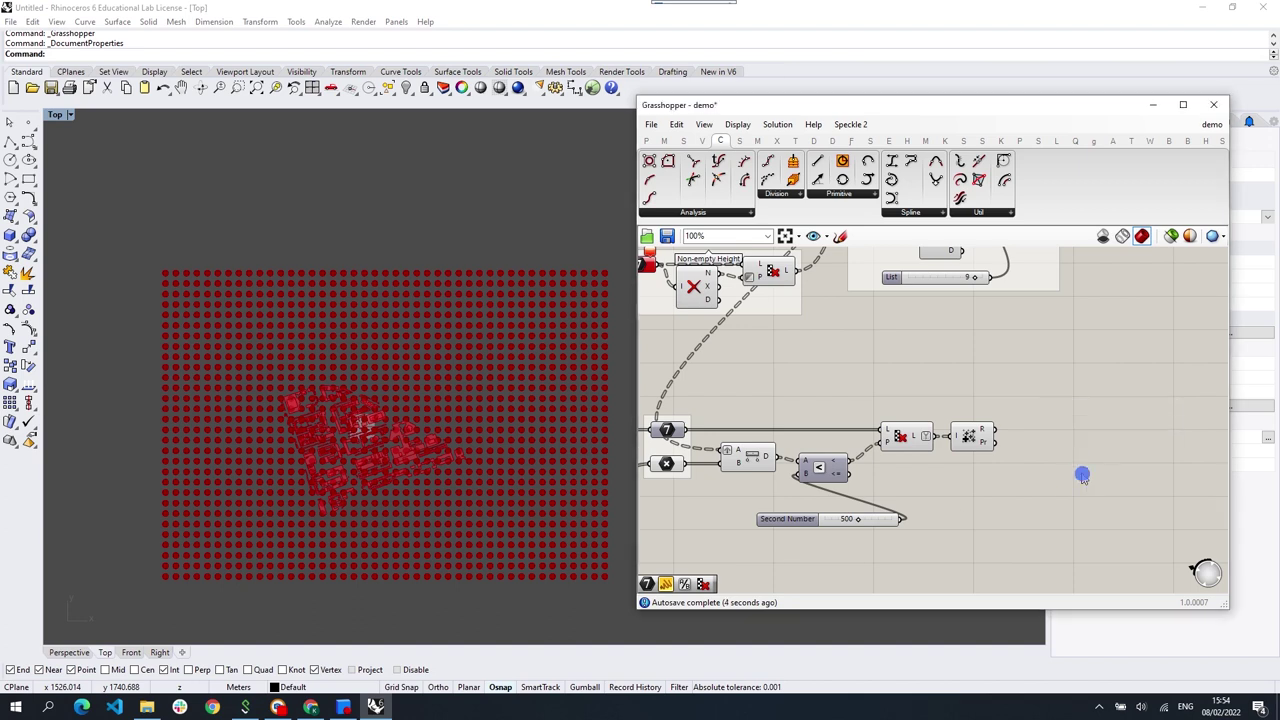
pyautogui.scroll(-2, 909, 491)
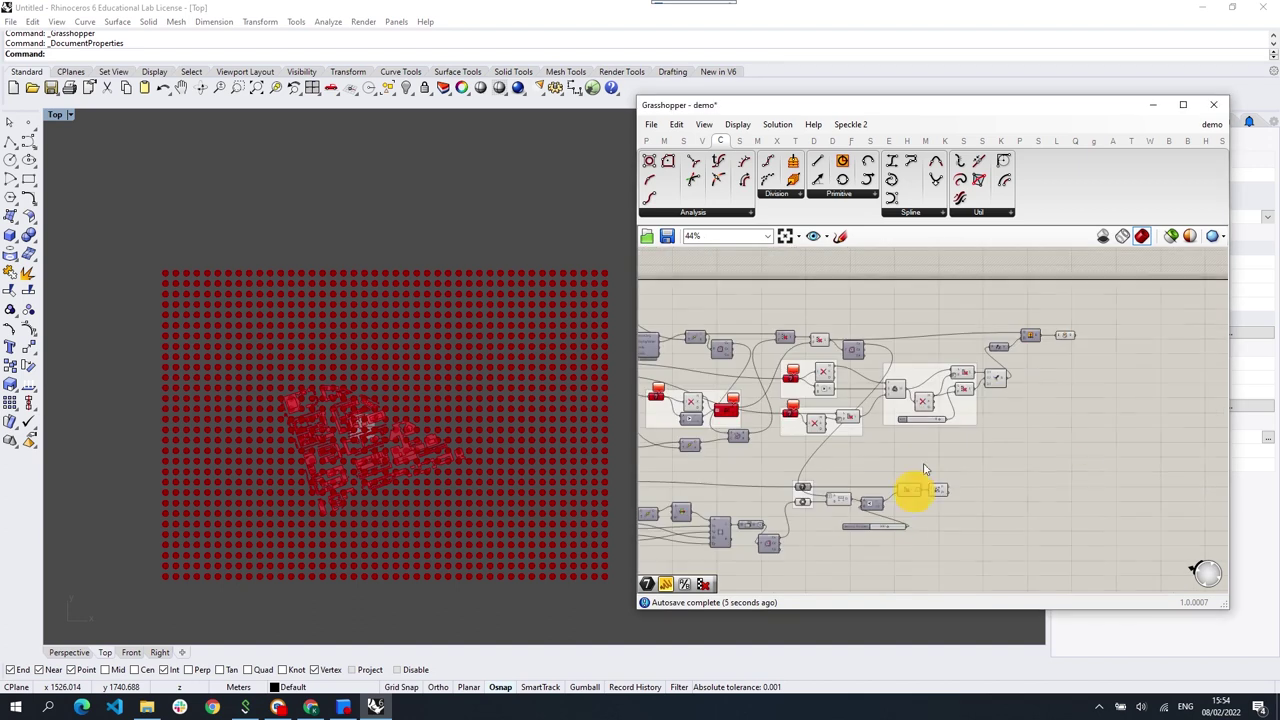
# Step: Add a Geometry parameter wired to the upper right output of the definition
pyautogui.doubleClick(956, 523)
pyautogui.write('geo')
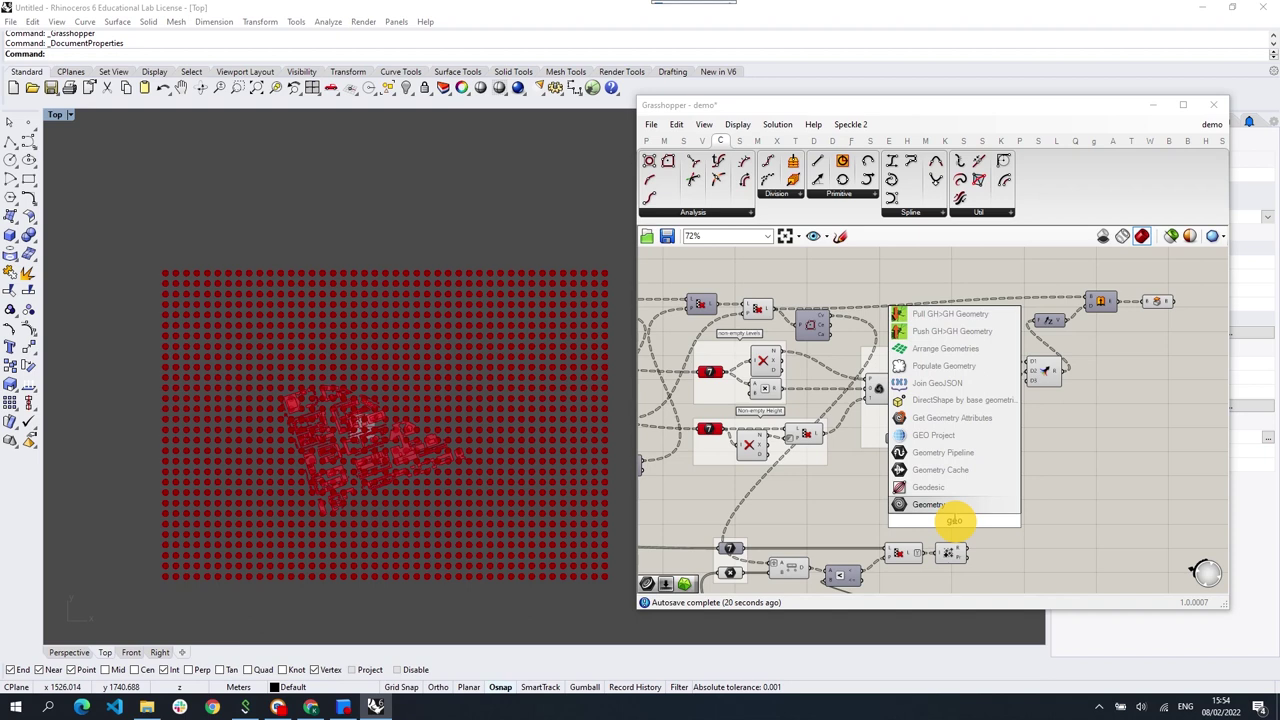
pyautogui.click(930, 505)
pyautogui.moveTo(945, 520); pyautogui.dragTo(1175, 302)
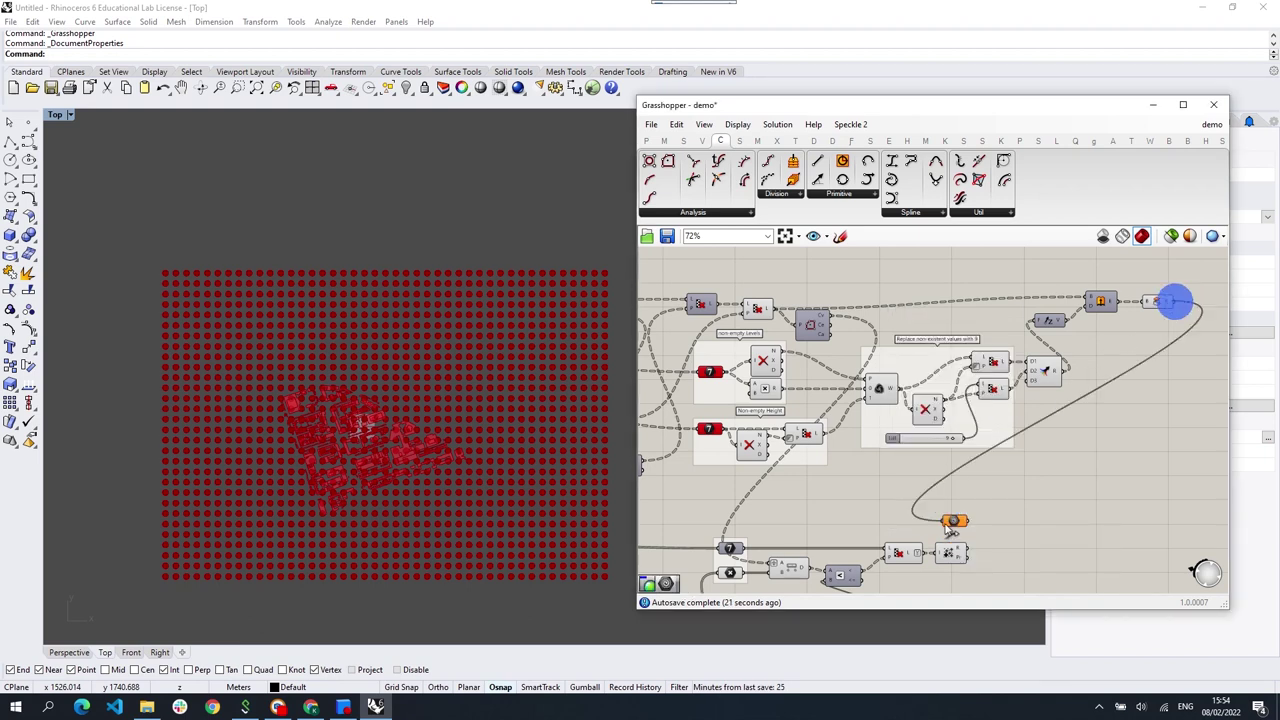
# Step: Search the canvas for a Gradient component
pyautogui.scroll(2, 988, 498)
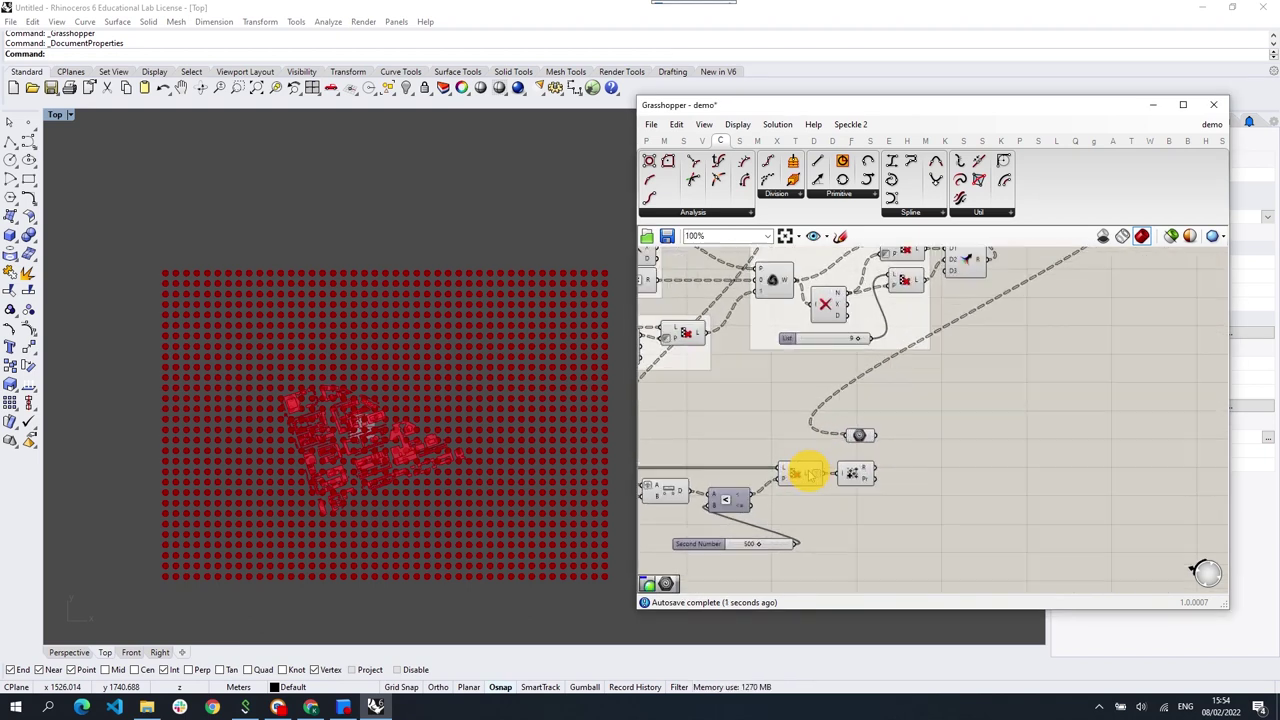
pyautogui.scroll(1, 808, 473)
pyautogui.doubleClick(968, 462)
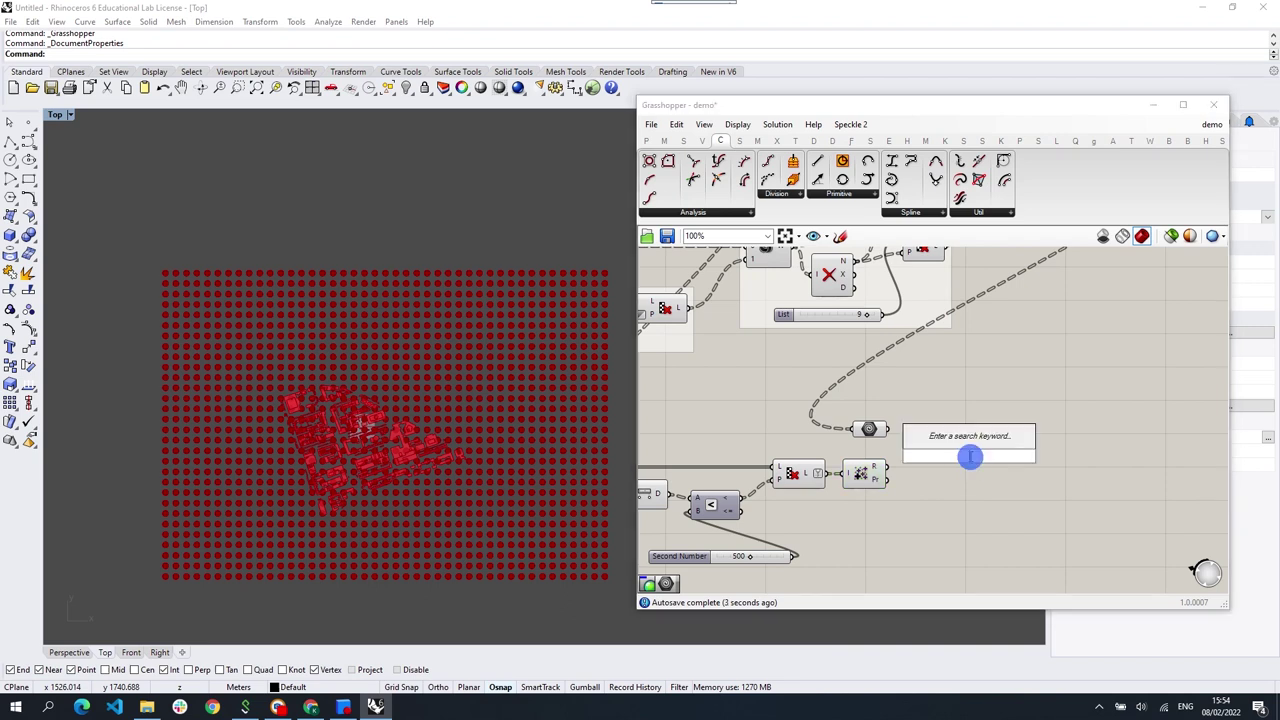
pyautogui.write('gradient')
# Step: Place the Gradient beside Mass Addition and set its end colour to green
pyautogui.click(936, 441)
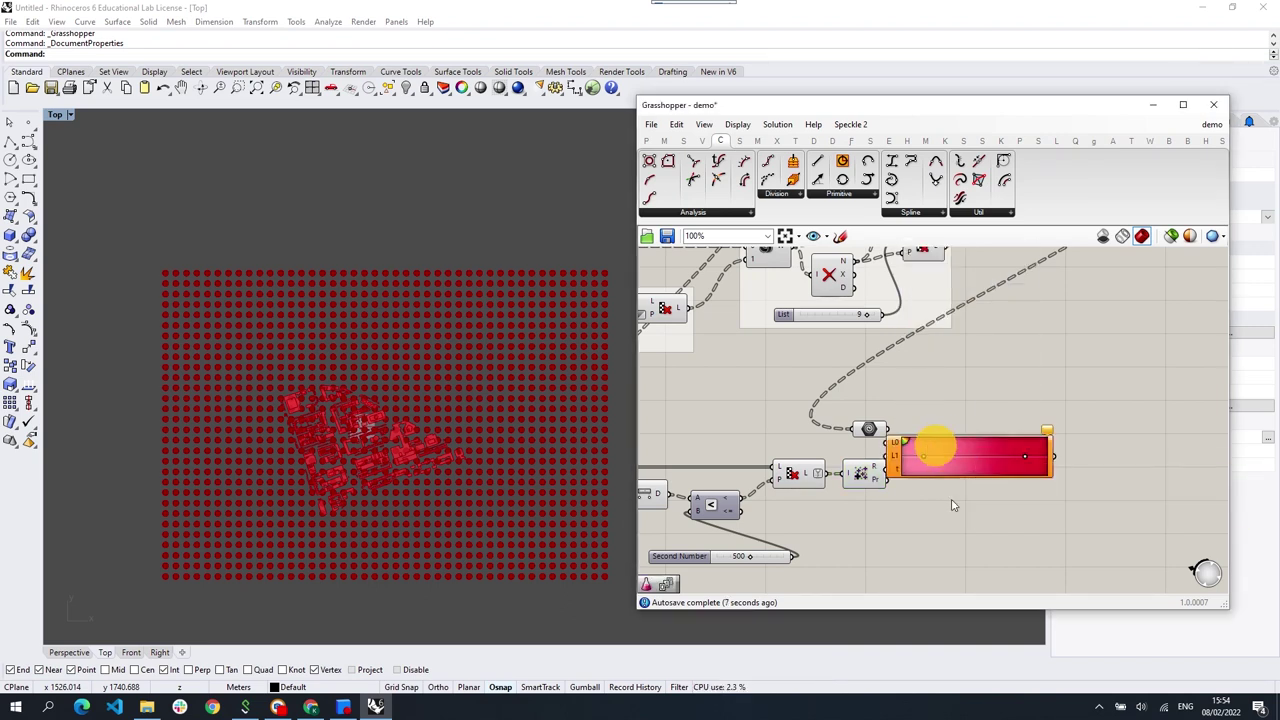
pyautogui.moveTo(946, 466); pyautogui.dragTo(978, 452)
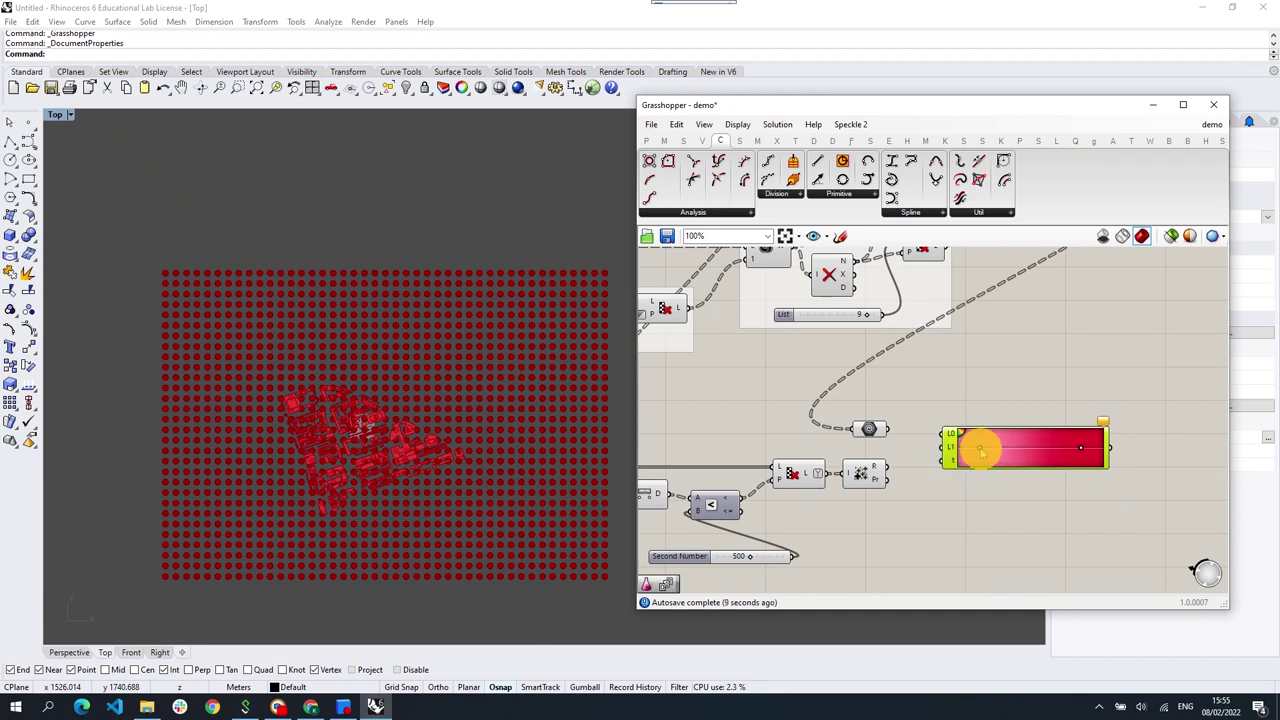
pyautogui.rightClick(980, 450)
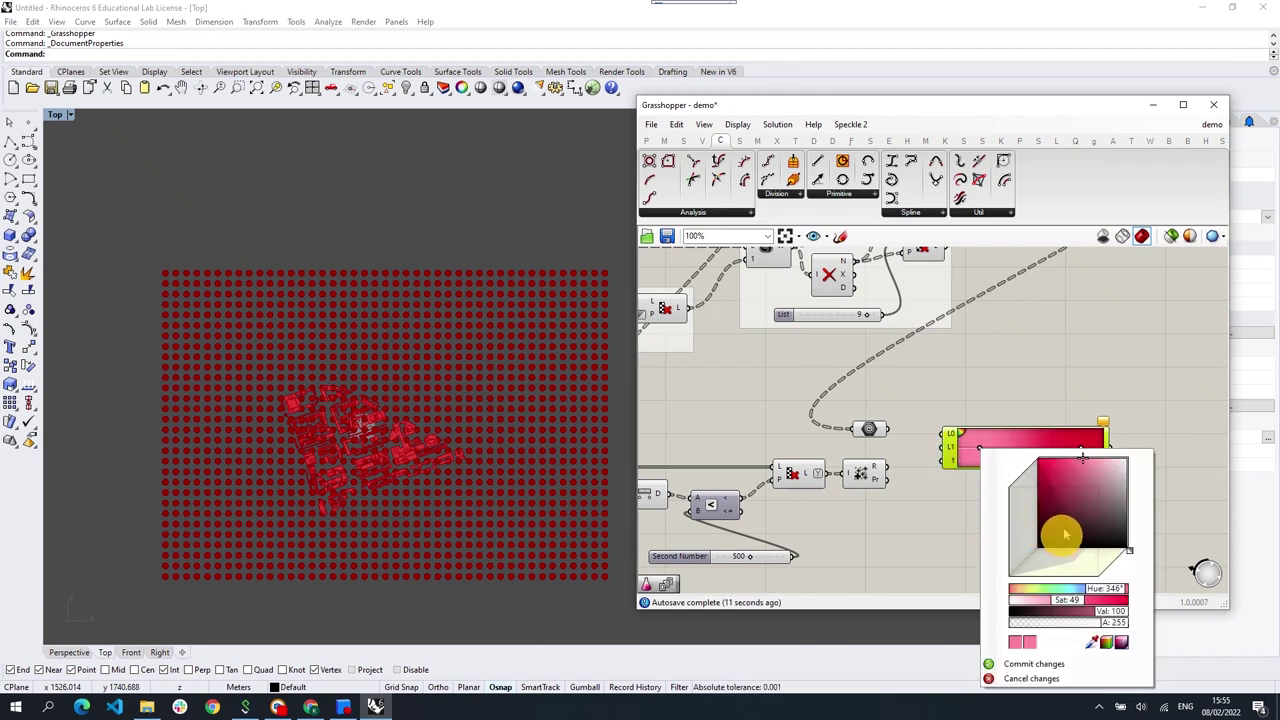
pyautogui.rightClick(1087, 447)
pyautogui.moveTo(1140, 590)
pyautogui.mouseDown()
pyautogui.moveTo(1204, 597)
pyautogui.moveTo(1143, 590)
pyautogui.mouseUp()
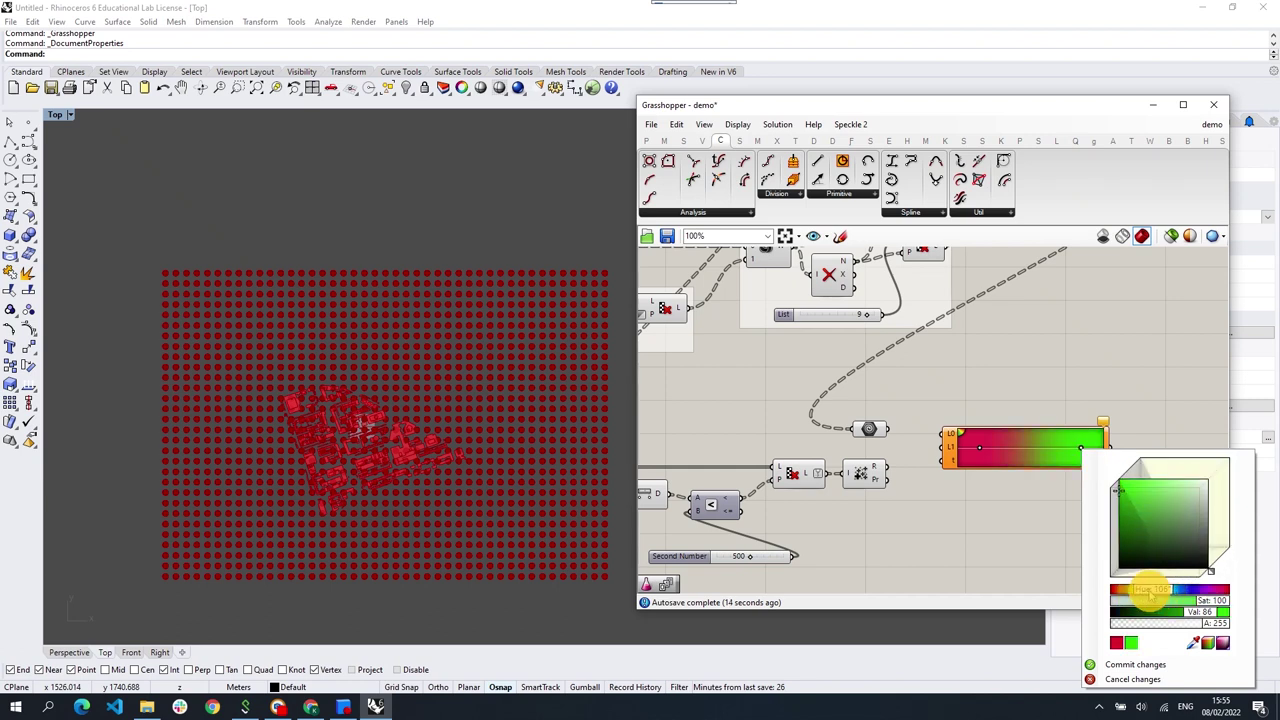
pyautogui.click(1040, 373)
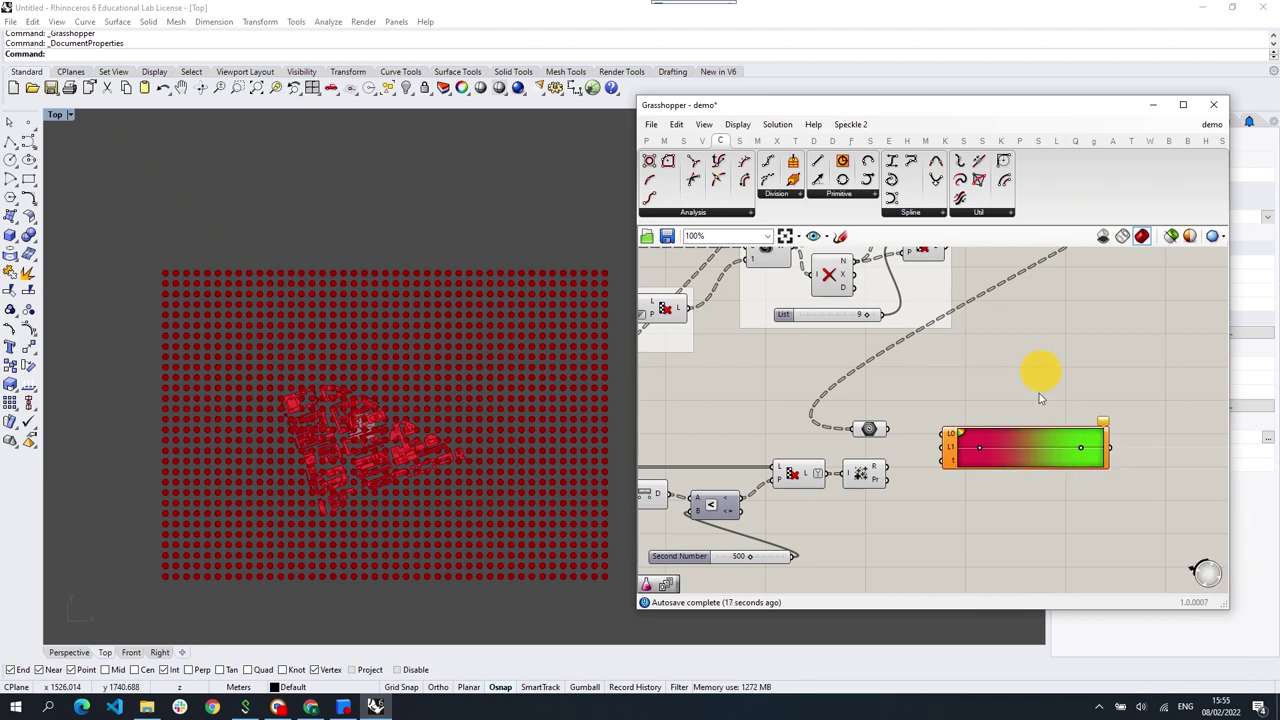
# Step: Add a yellow colour stop in the middle of the gradient bar
pyautogui.doubleClick(1027, 452)
pyautogui.click(1206, 507)
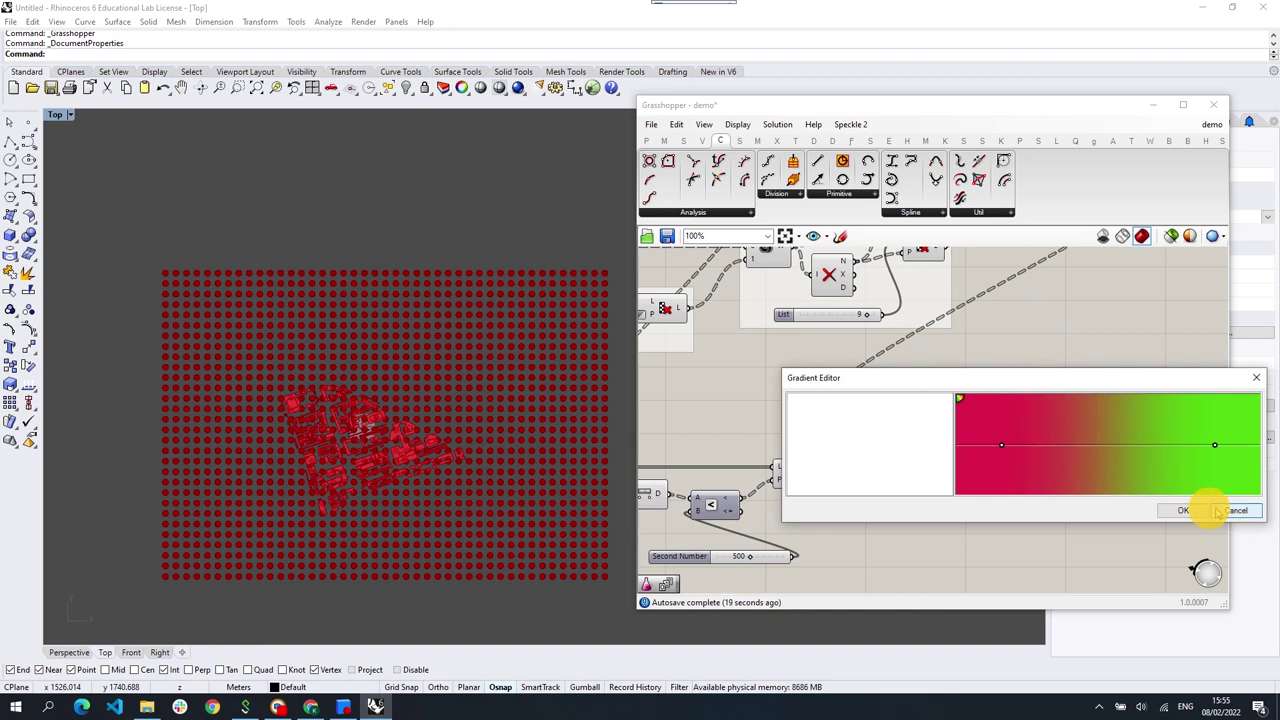
pyautogui.rightClick(1027, 450)
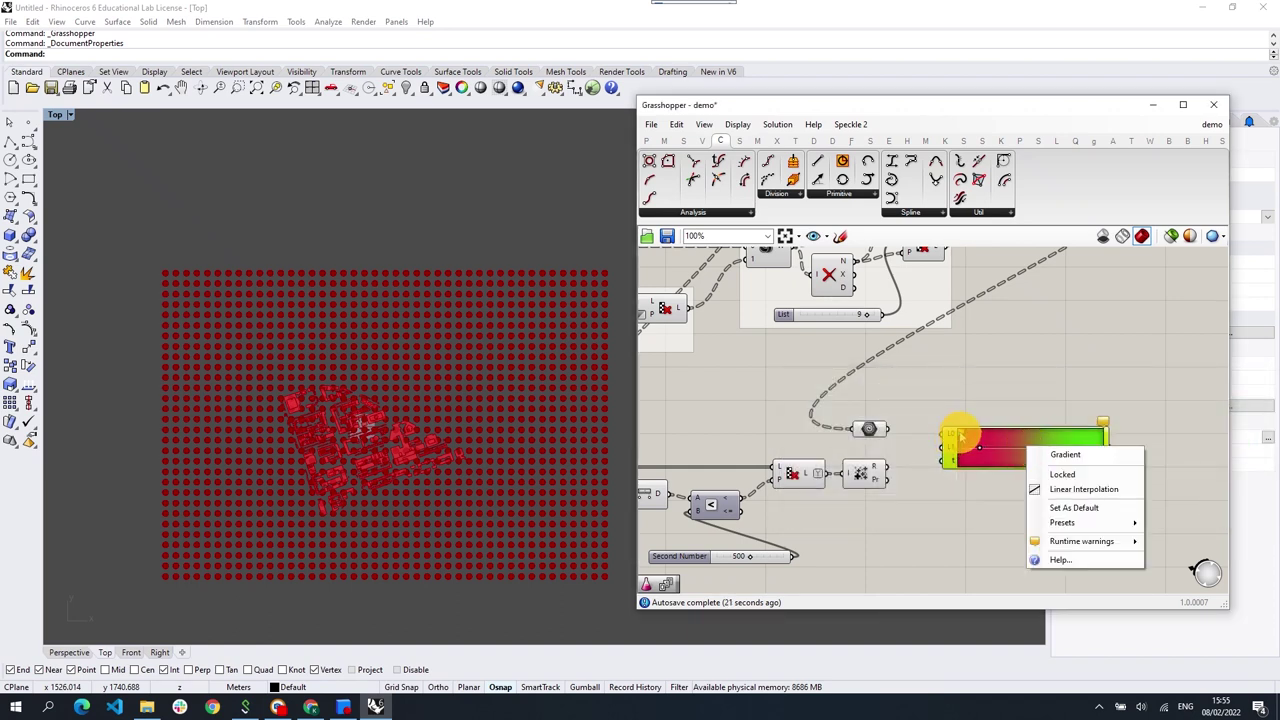
pyautogui.click(1027, 450)
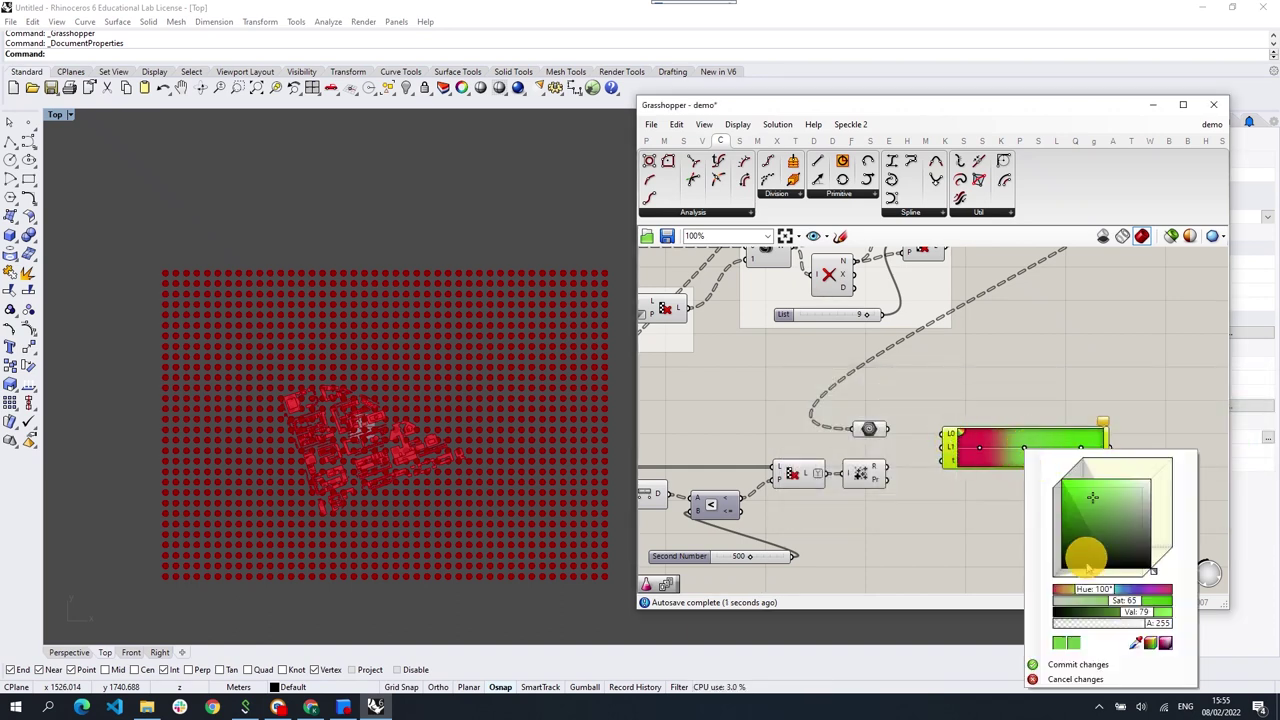
pyautogui.click(1088, 590)
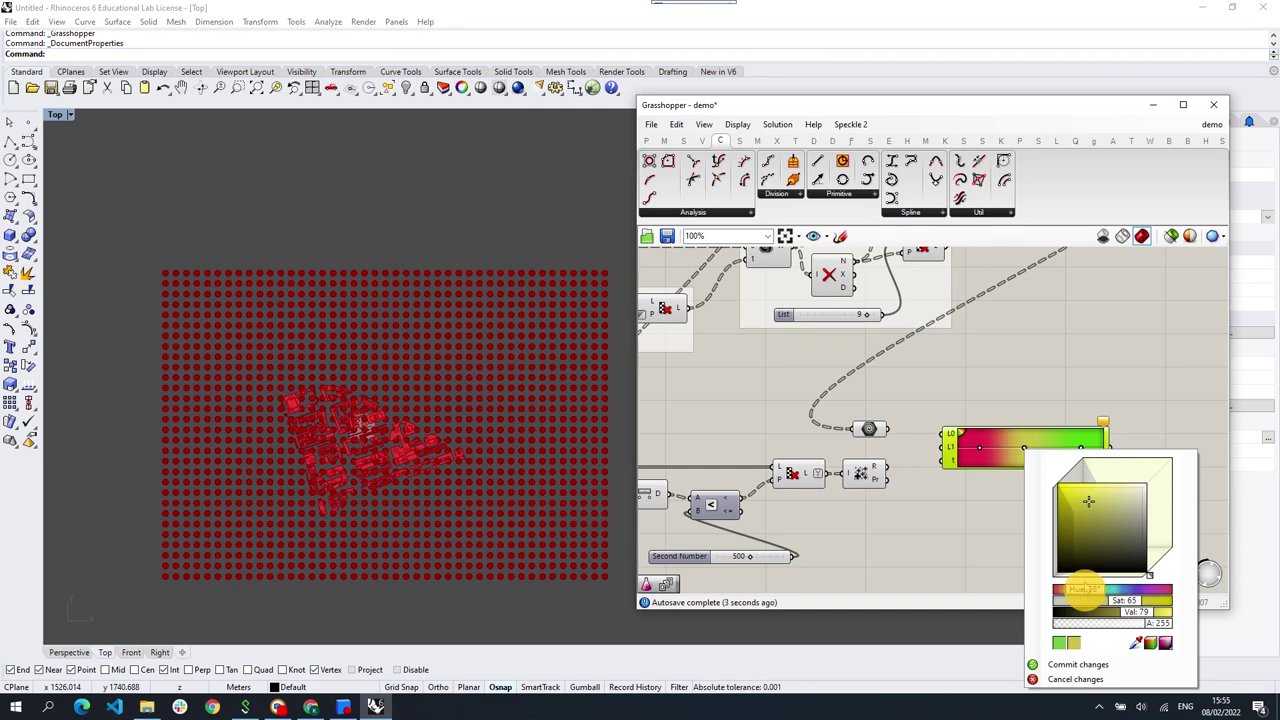
pyautogui.click(1077, 486)
pyautogui.click(966, 438)
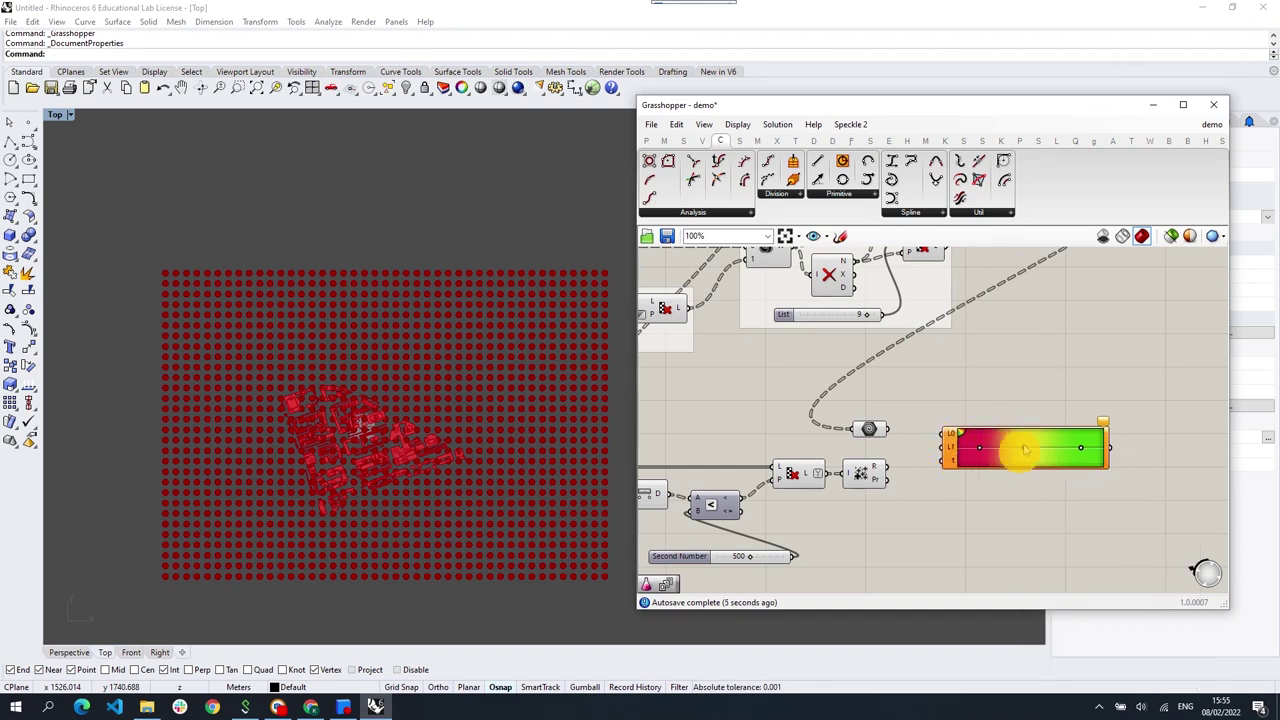
pyautogui.moveTo(926, 496); pyautogui.dragTo(952, 452, button='right')
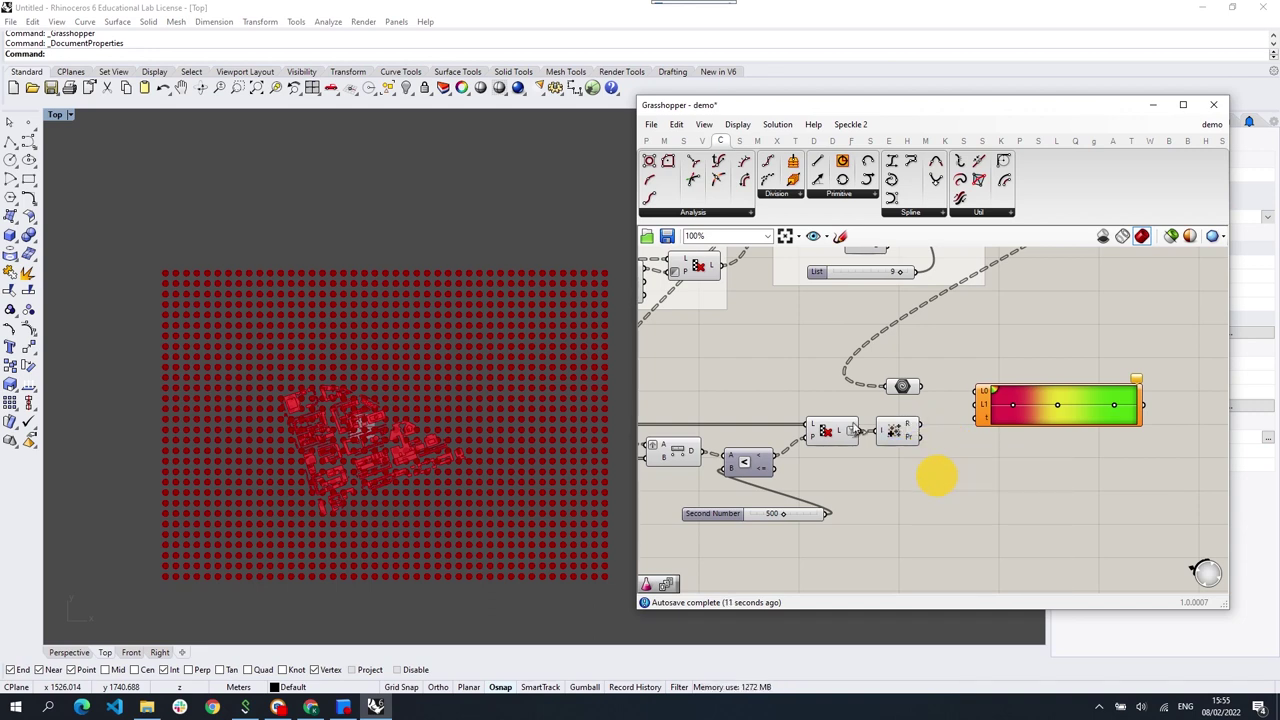
pyautogui.click(646, 140)
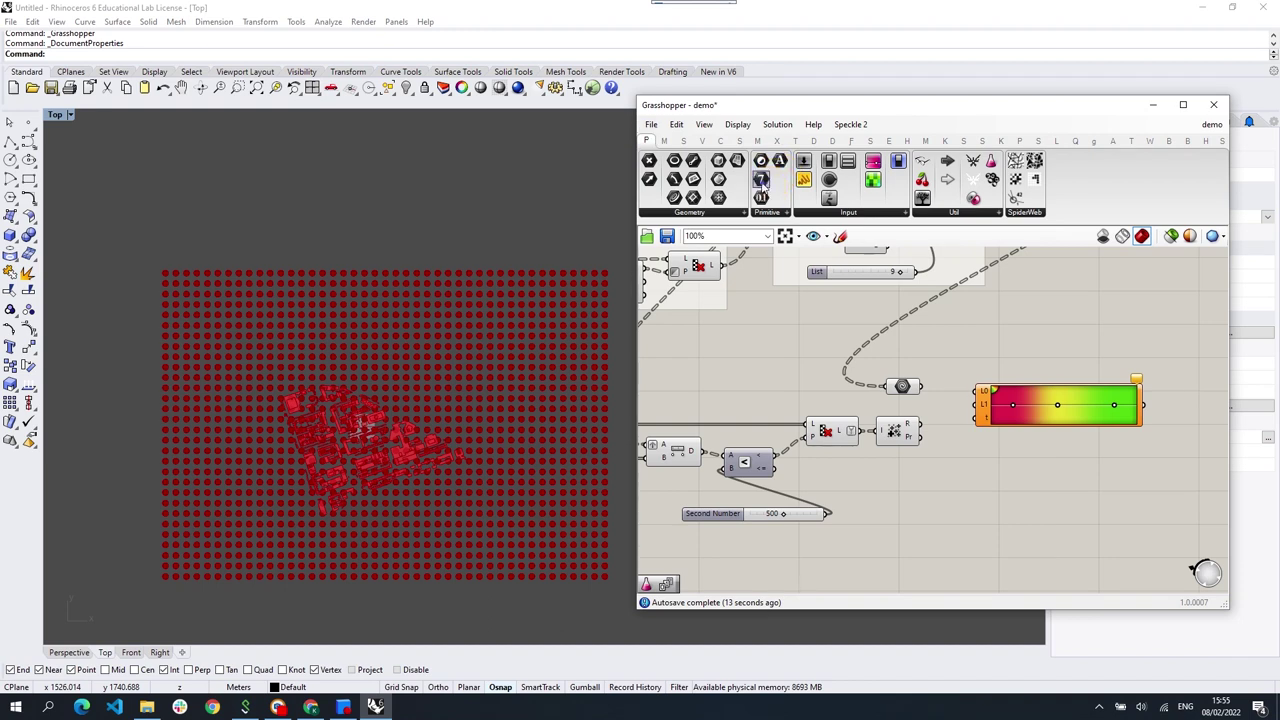
# Step: Pass the values through a flattened Integer parameter into the Gradient's t input
pyautogui.moveTo(942, 486); pyautogui.dragTo(940, 482)
pyautogui.moveTo(920, 424); pyautogui.dragTo(920, 482)
pyautogui.moveTo(1027, 398); pyautogui.dragTo(1060, 489)
pyautogui.click(955, 483)
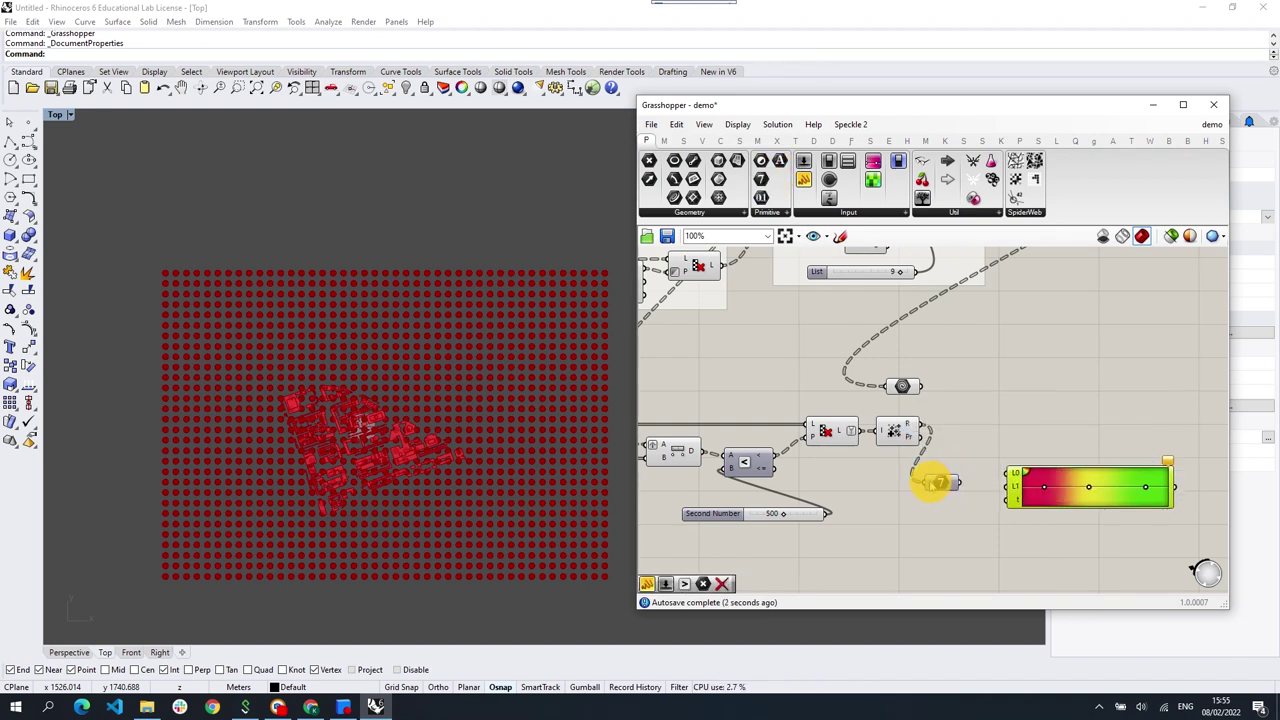
pyautogui.rightClick(937, 483)
pyautogui.click(977, 527)
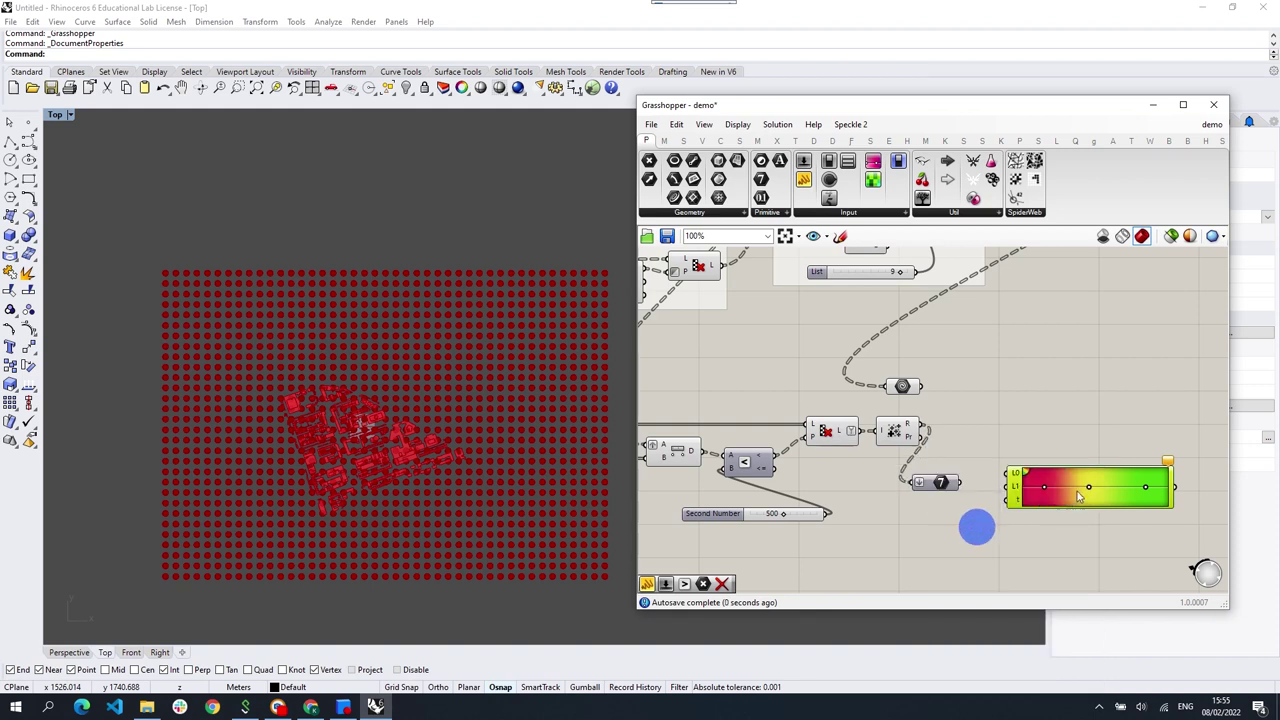
pyautogui.moveTo(1078, 496); pyautogui.dragTo(1120, 456)
pyautogui.moveTo(924, 430); pyautogui.dragTo(1050, 460)
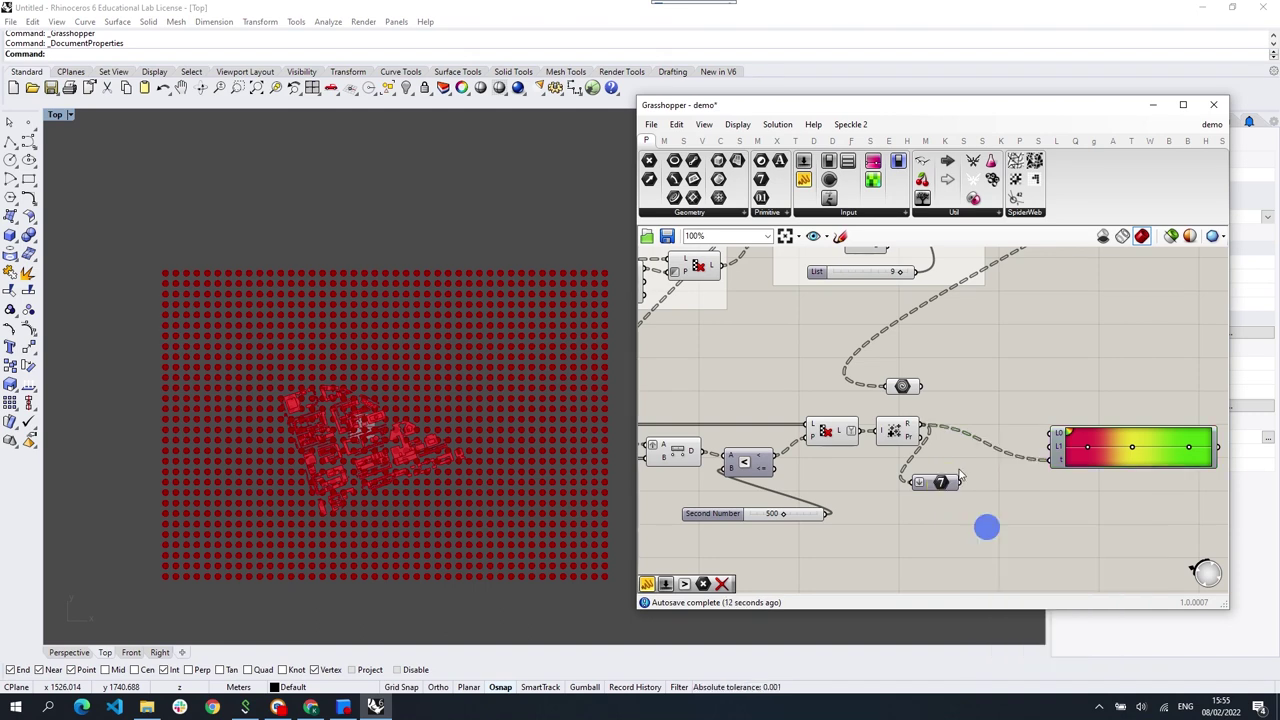
pyautogui.moveTo(940, 483); pyautogui.dragTo(932, 494)
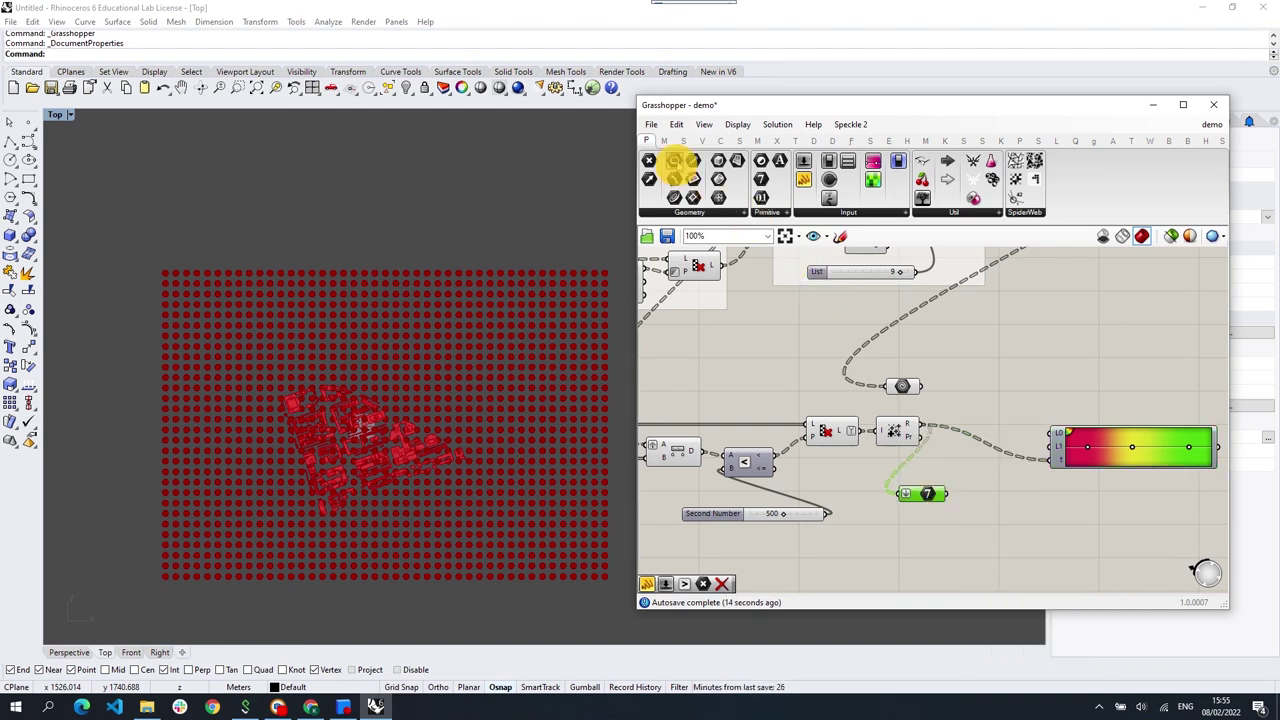
# Step: Add Bounds and Deconstruct Domain, wiring the domain start into the Gradient's limit
pyautogui.click(671, 140)
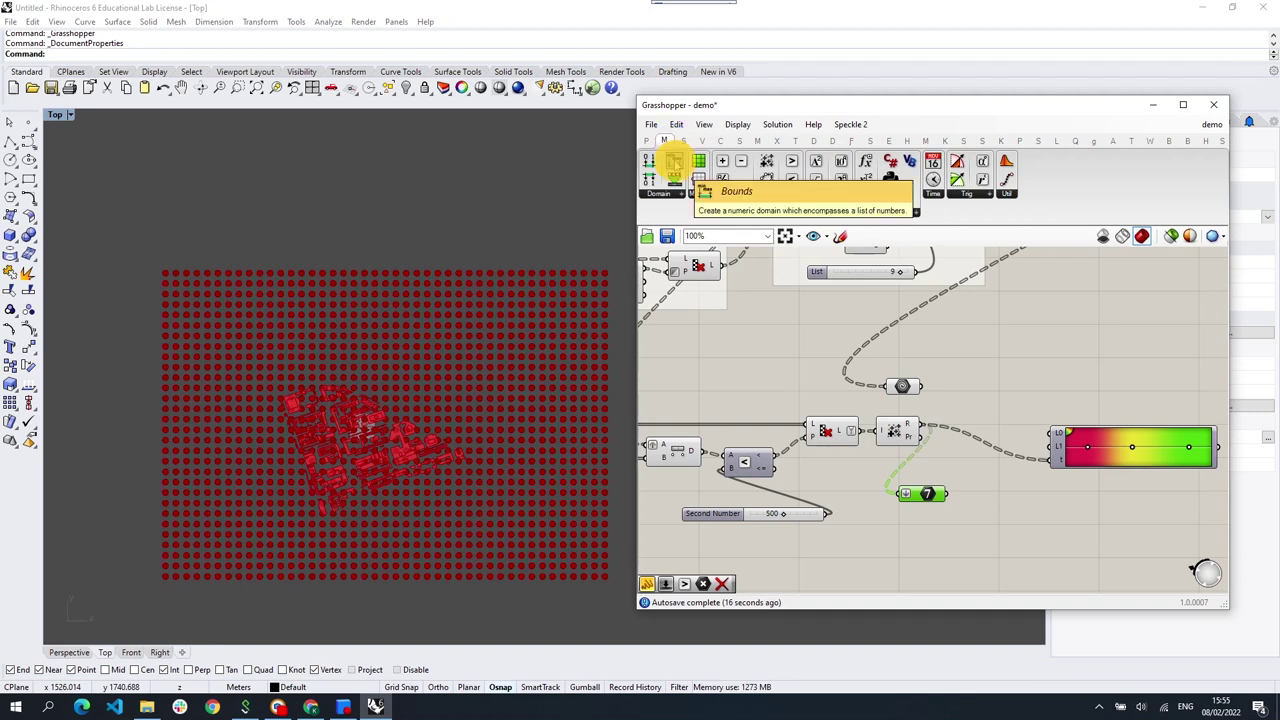
pyautogui.moveTo(674, 162); pyautogui.dragTo(1004, 506)
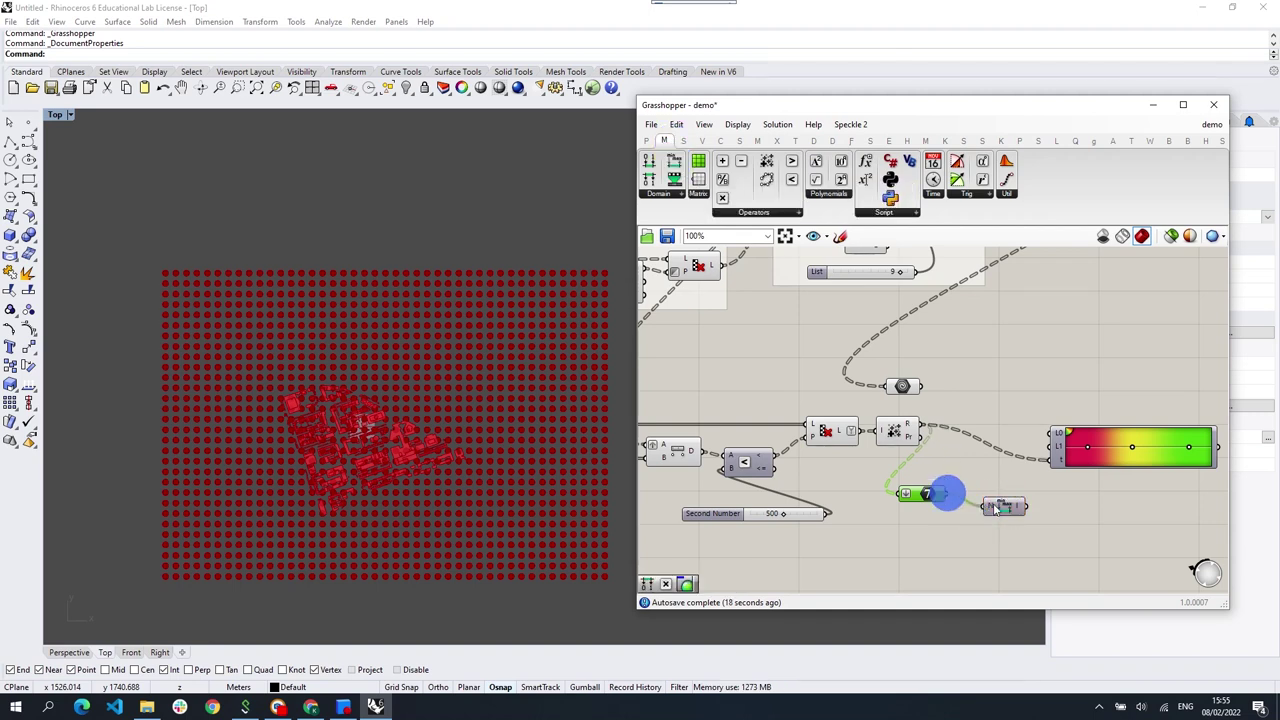
pyautogui.moveTo(648, 168); pyautogui.dragTo(1077, 512)
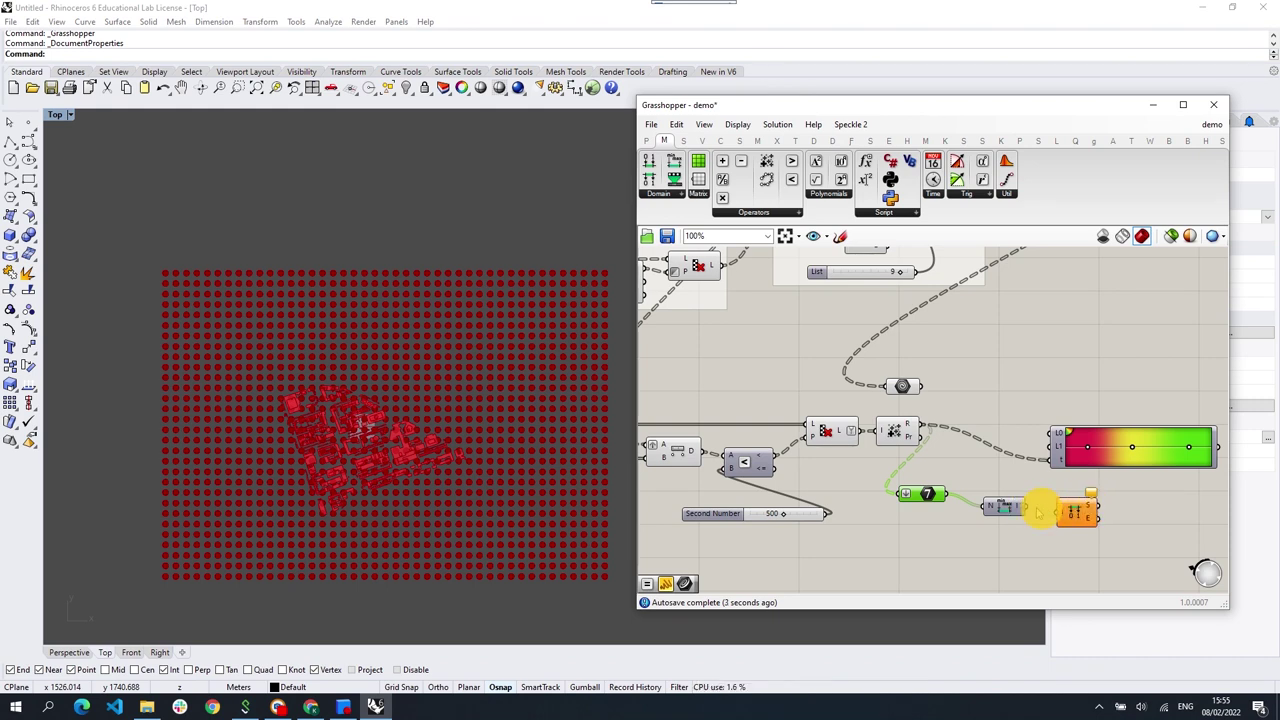
pyautogui.moveTo(1057, 517); pyautogui.dragTo(1058, 514)
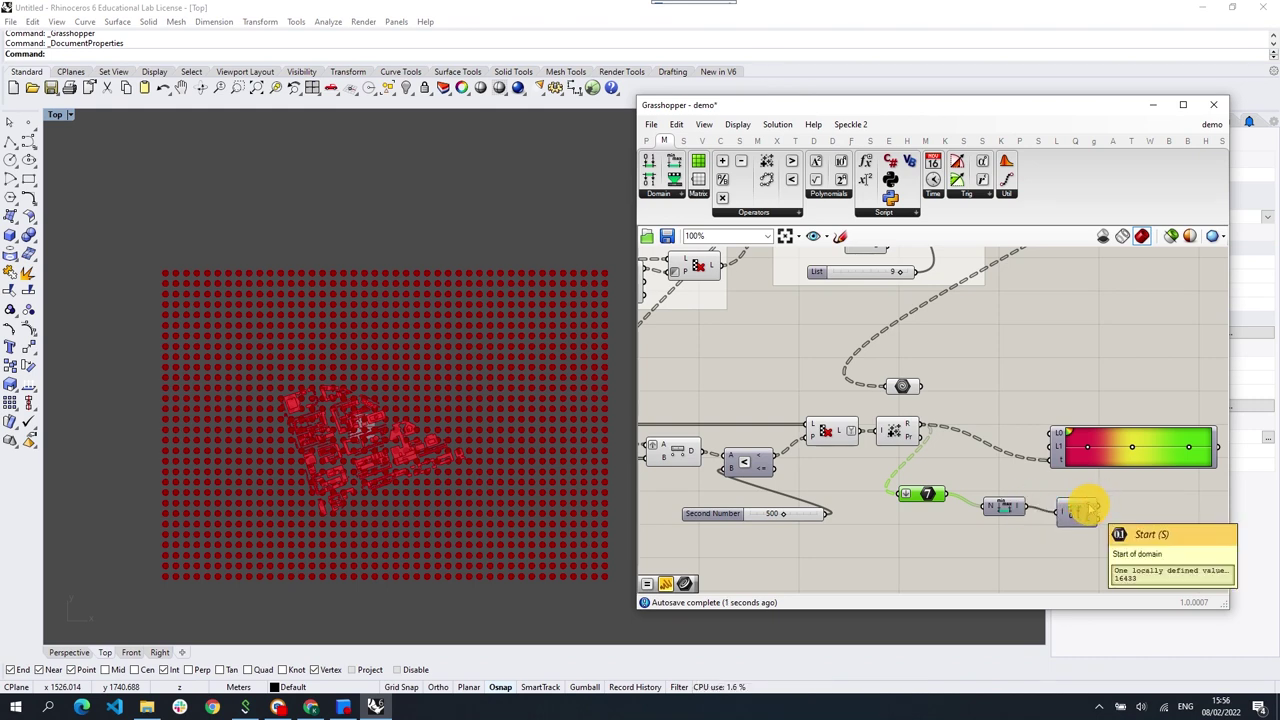
pyautogui.moveTo(1051, 474); pyautogui.dragTo(1046, 462)
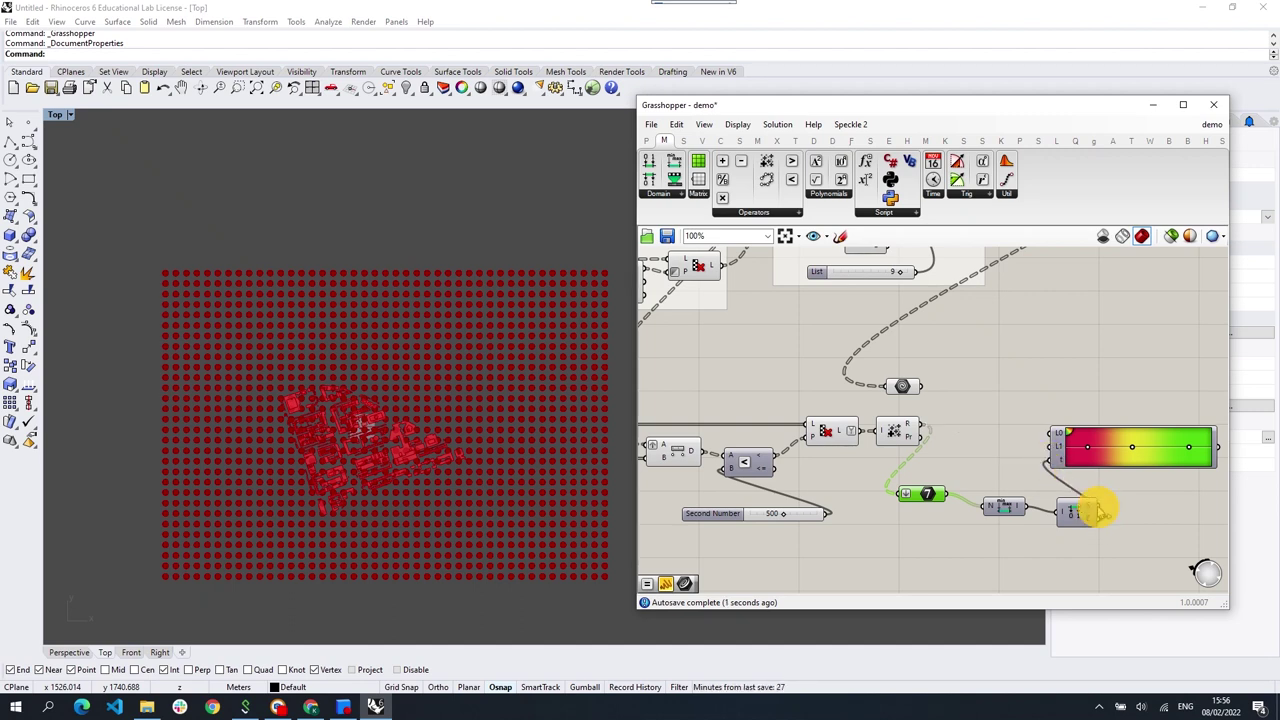
pyautogui.moveTo(1098, 510); pyautogui.dragTo(1081, 505)
pyautogui.moveTo(990, 507)
pyautogui.mouseDown()
pyautogui.moveTo(984, 493)
pyautogui.moveTo(1042, 494)
pyautogui.mouseUp()
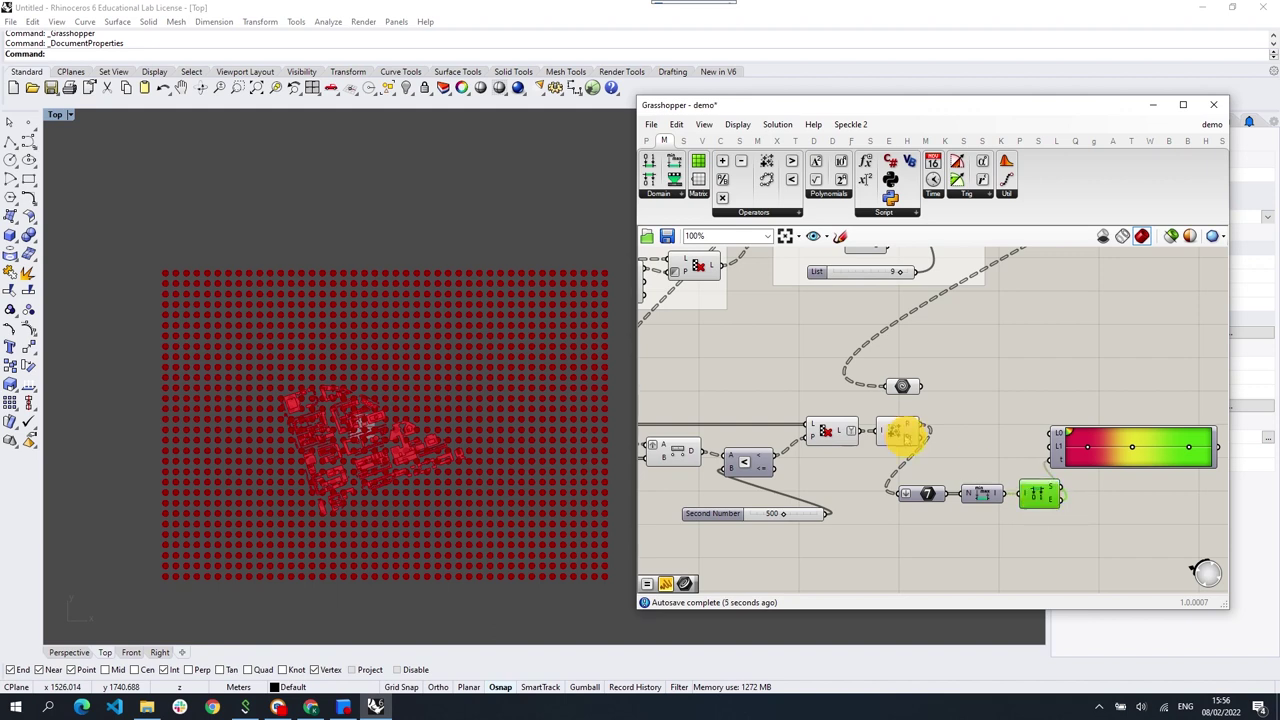
pyautogui.doubleClick(899, 430)
pyautogui.write('null')
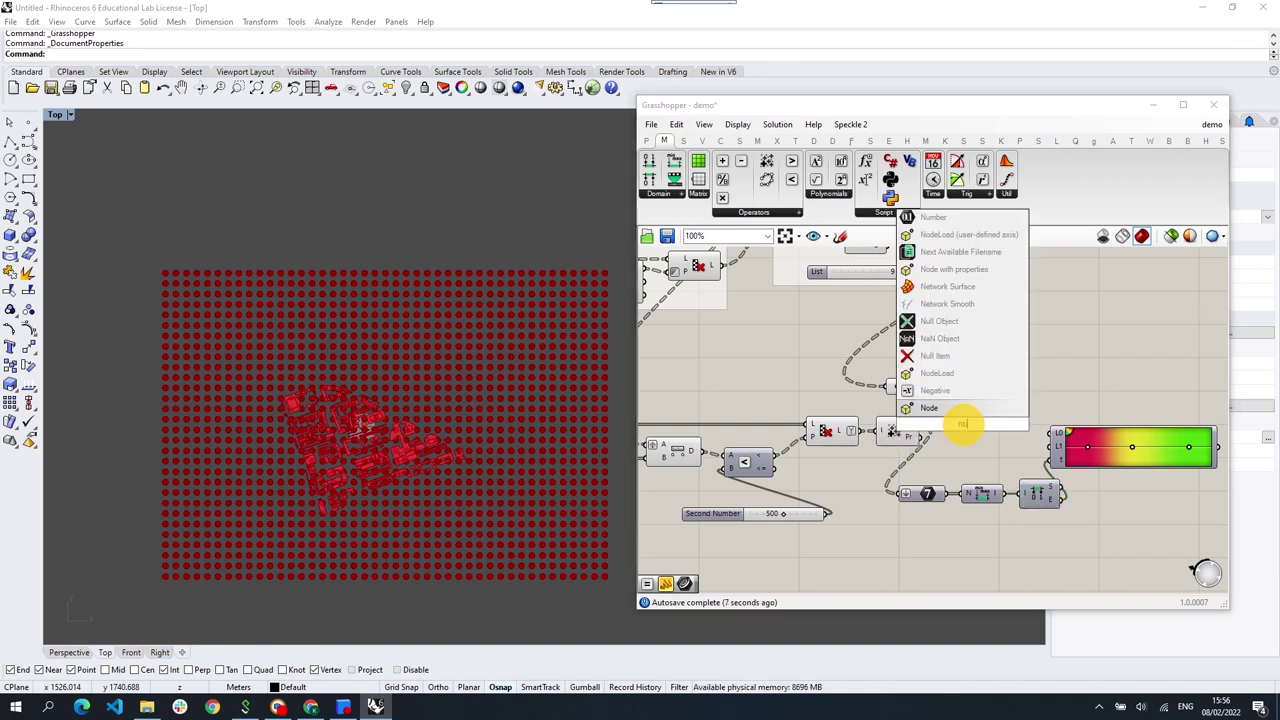
# Step: Place a Null Item and move the integer, Bounds and gradient chain aside
pyautogui.click(964, 408)
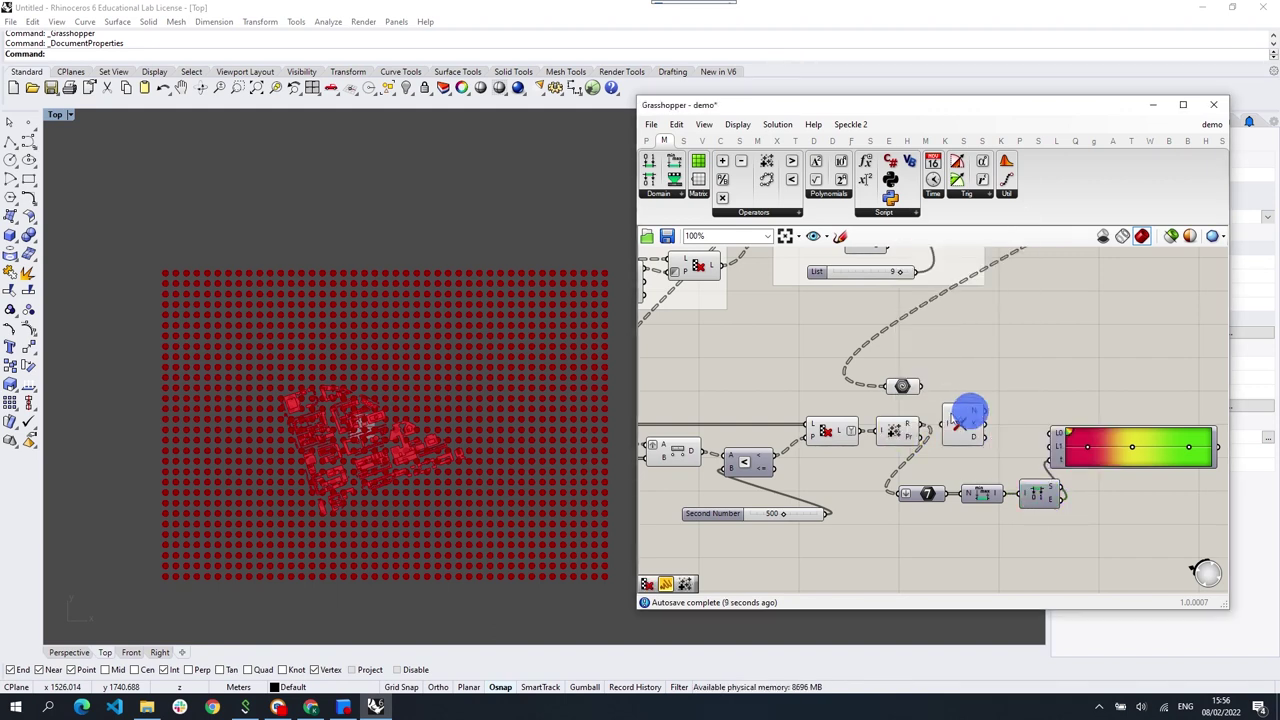
pyautogui.moveTo(937, 437); pyautogui.dragTo(842, 421, button='right')
pyautogui.moveTo(820, 443); pyautogui.dragTo(1083, 523)
pyautogui.moveTo(955, 440); pyautogui.dragTo(1107, 462)
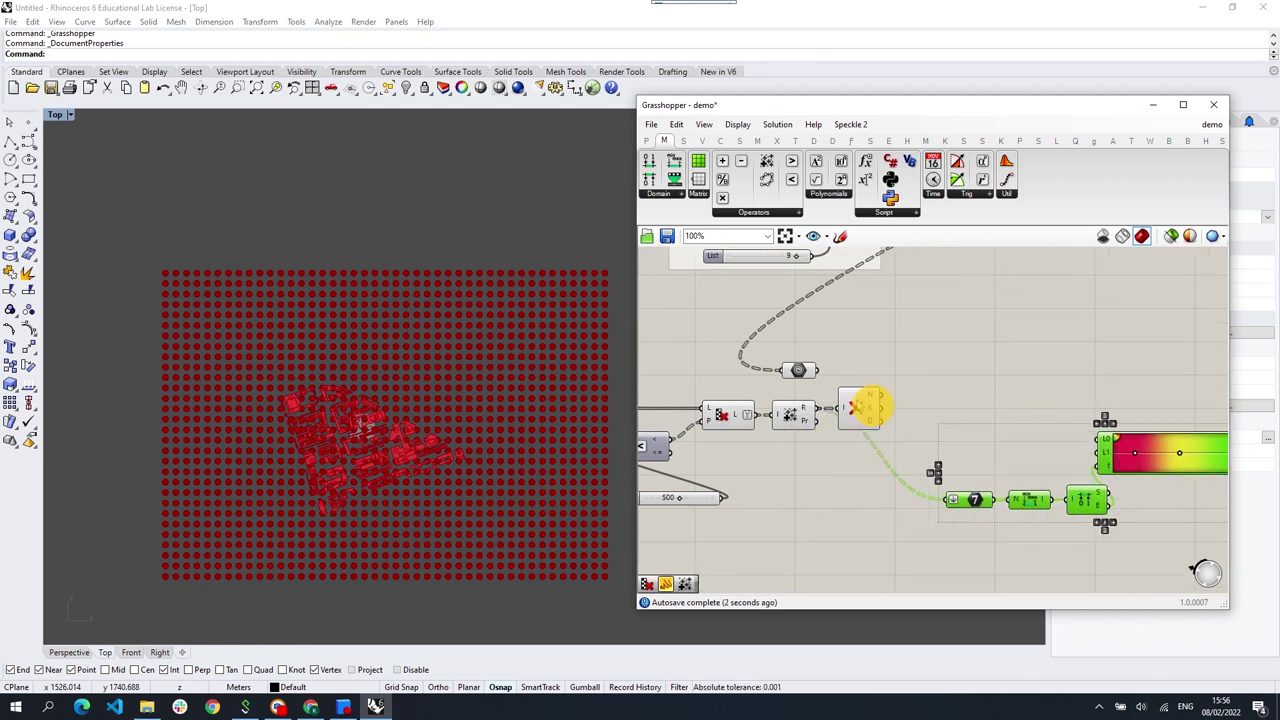
pyautogui.moveTo(857, 407); pyautogui.dragTo(838, 472)
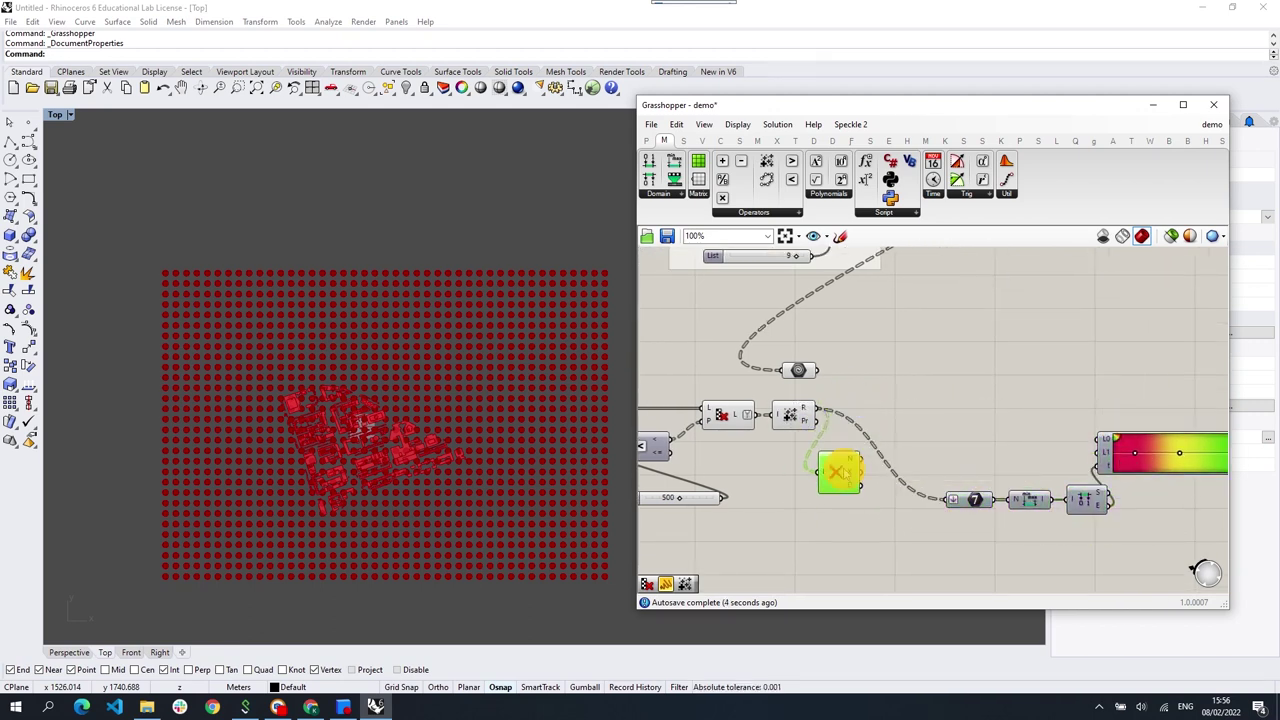
# Step: Place a Replace Nulls component below the values' source
pyautogui.doubleClick(912, 421)
pyautogui.write('replace')
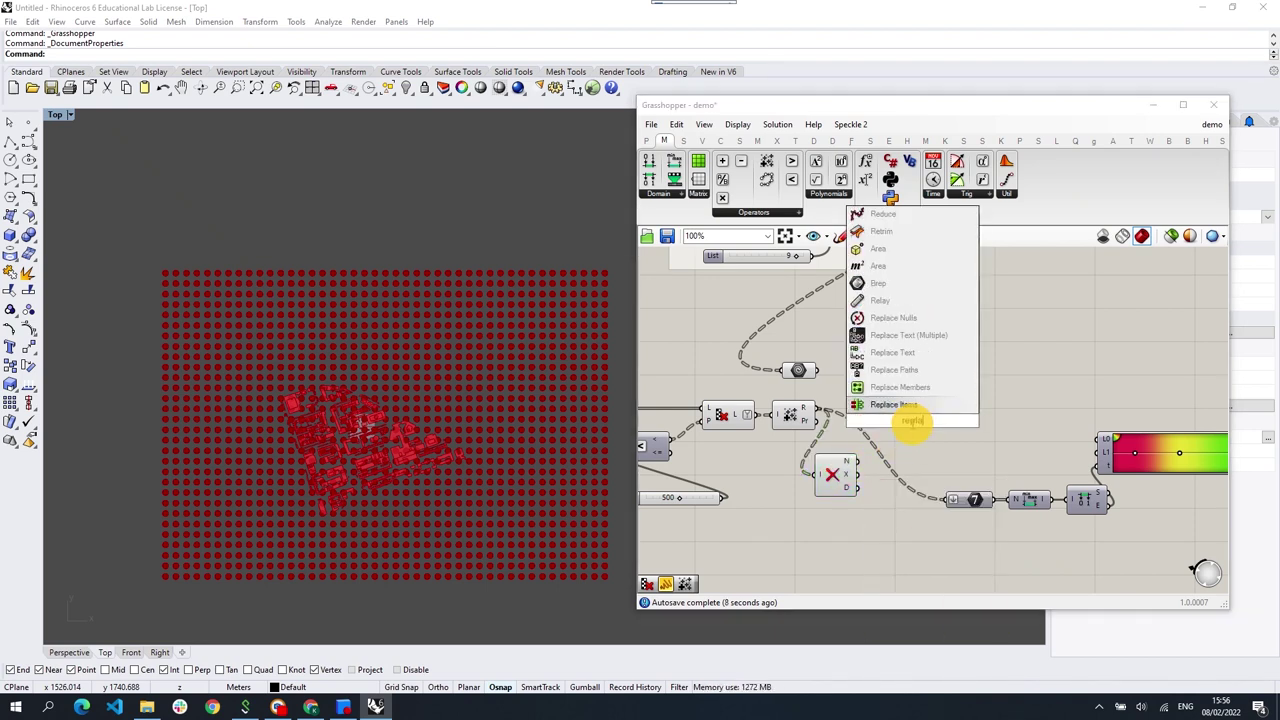
pyautogui.write(' nu')
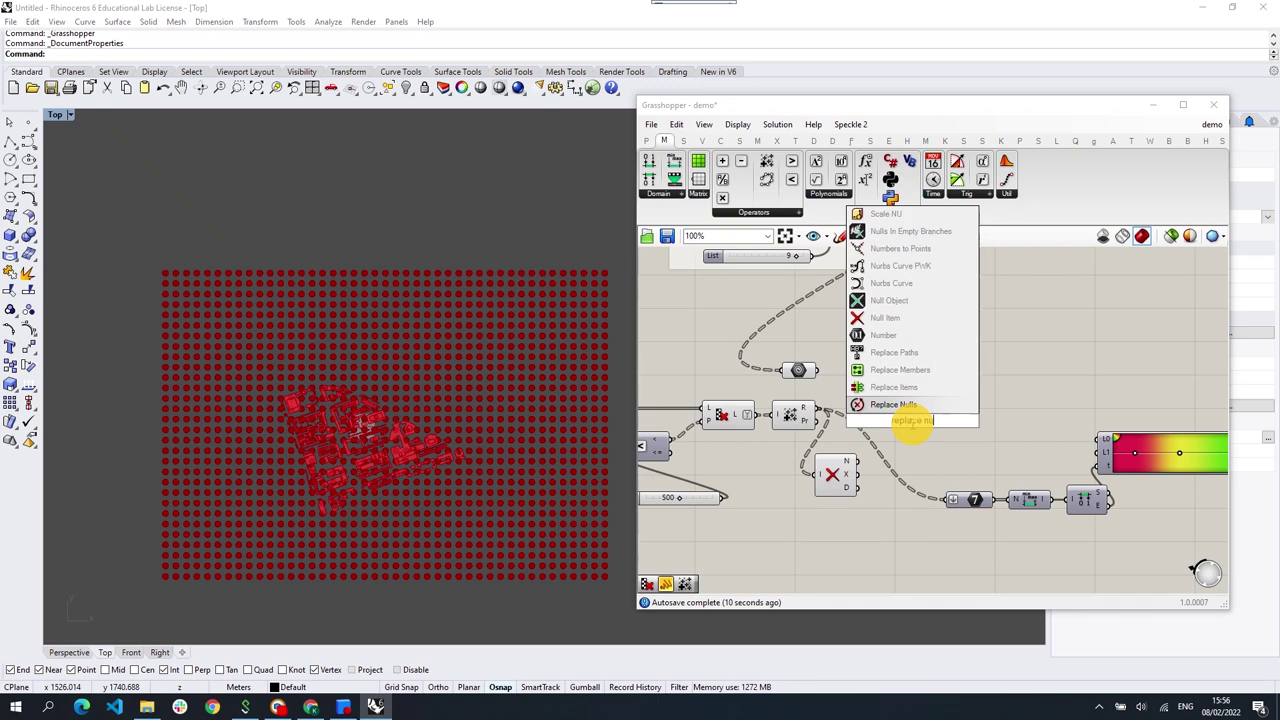
pyautogui.click(905, 405)
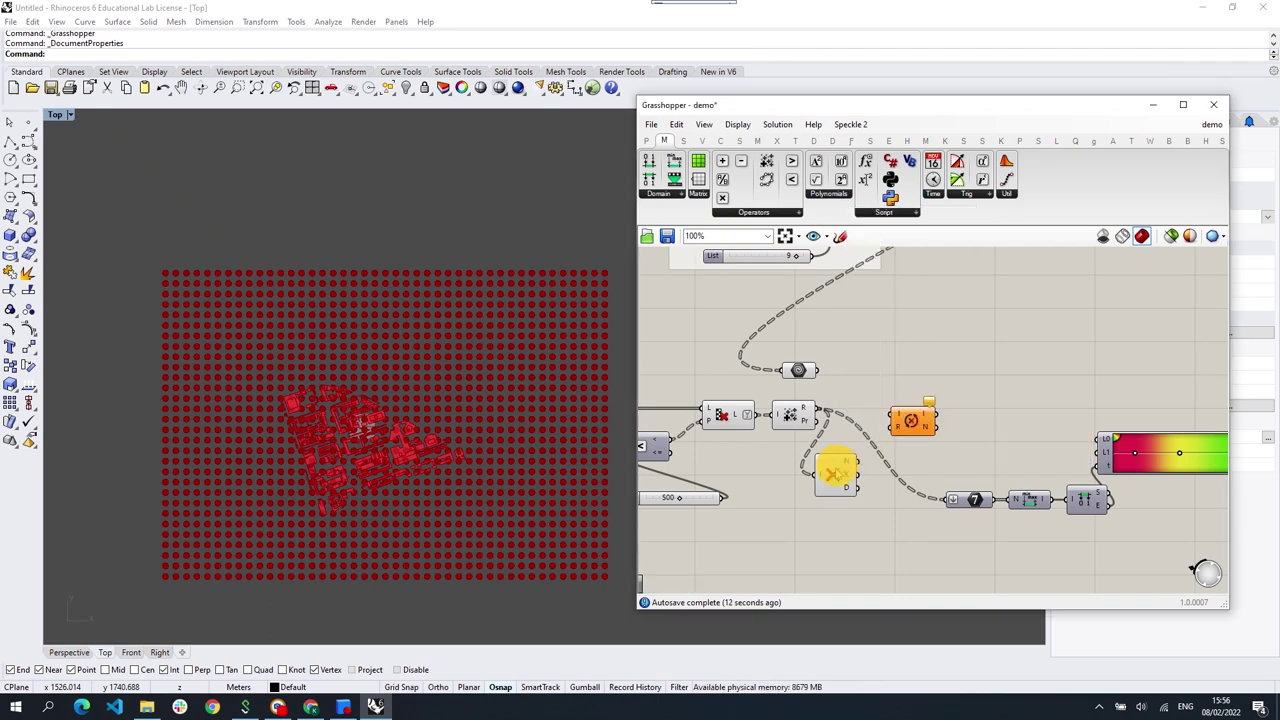
pyautogui.moveTo(912, 421); pyautogui.dragTo(838, 457)
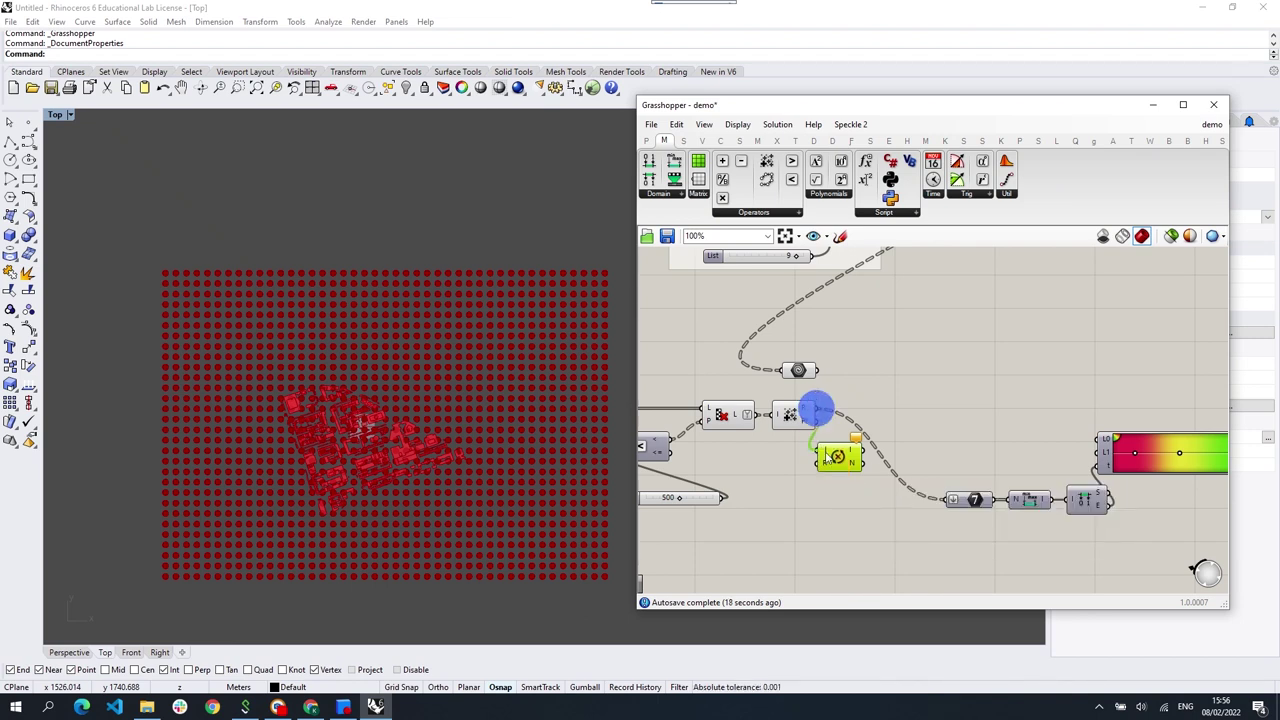
# Step: Feed a slider into Replace Nulls, wire its output to the integer parameter and domain limits
pyautogui.doubleClick(800, 484)
pyautogui.write('slider')
pyautogui.press('Return')
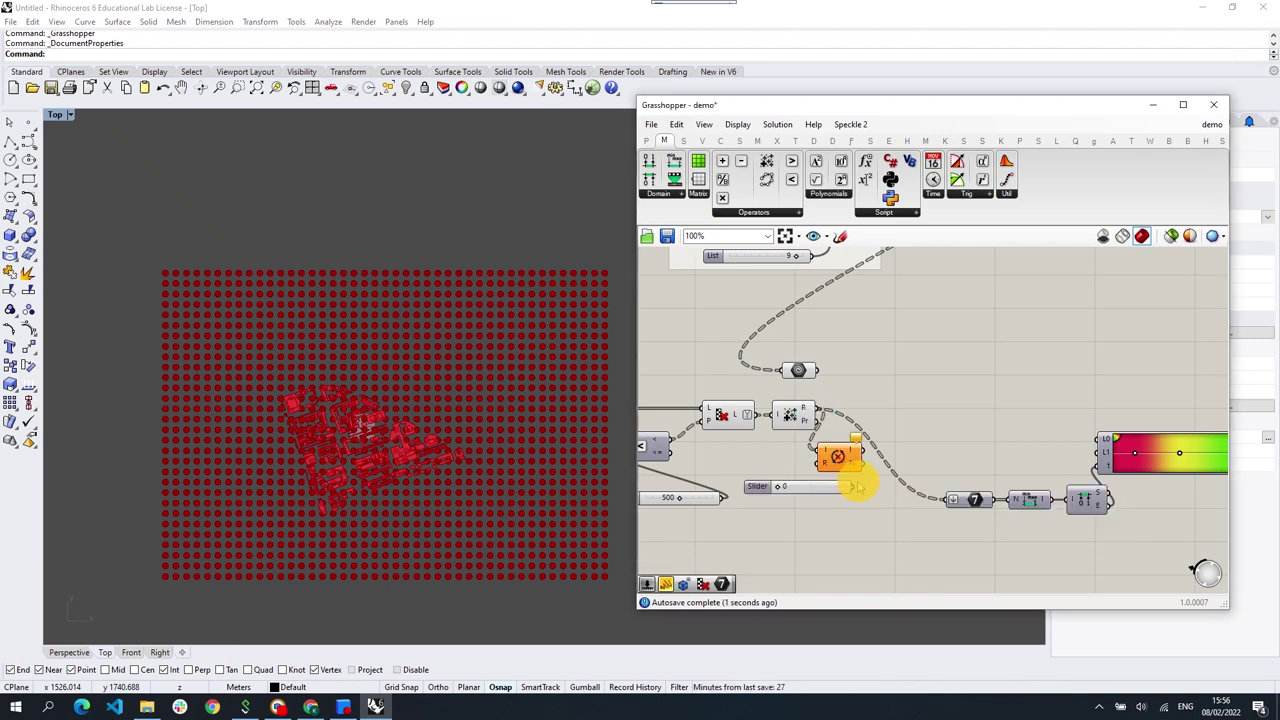
pyautogui.moveTo(856, 486); pyautogui.dragTo(828, 460)
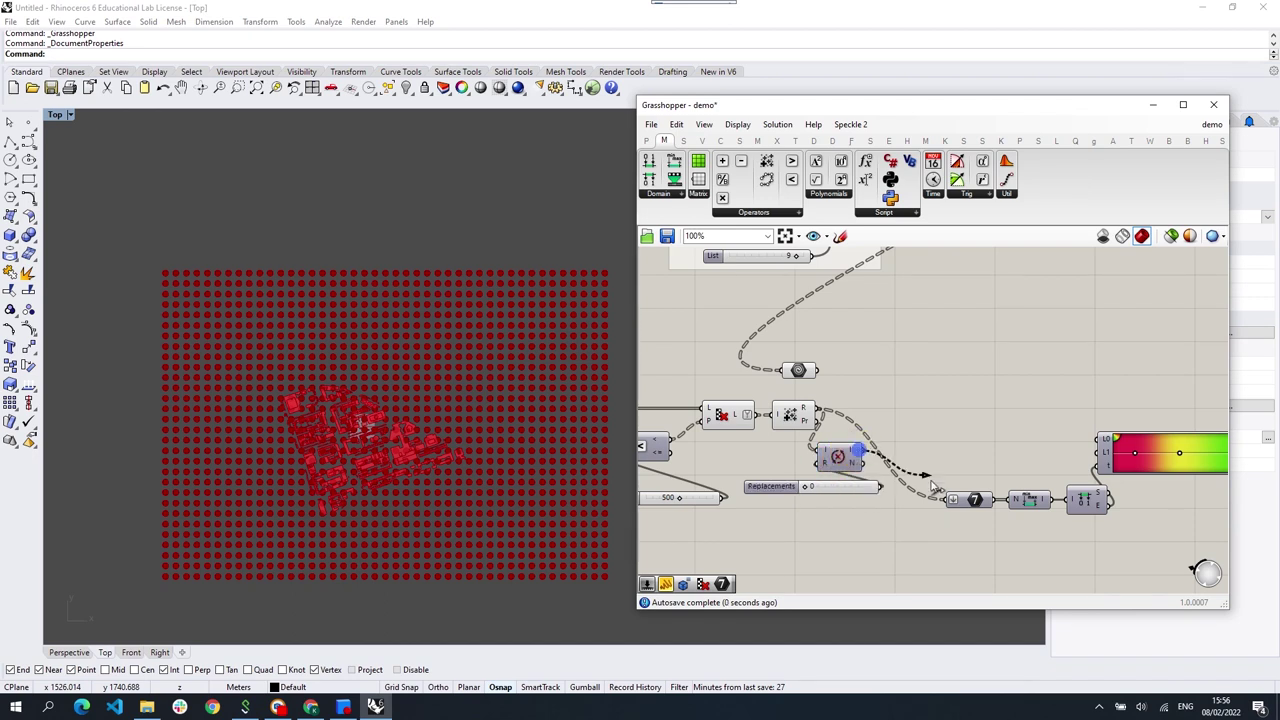
pyautogui.moveTo(948, 503); pyautogui.dragTo(948, 502)
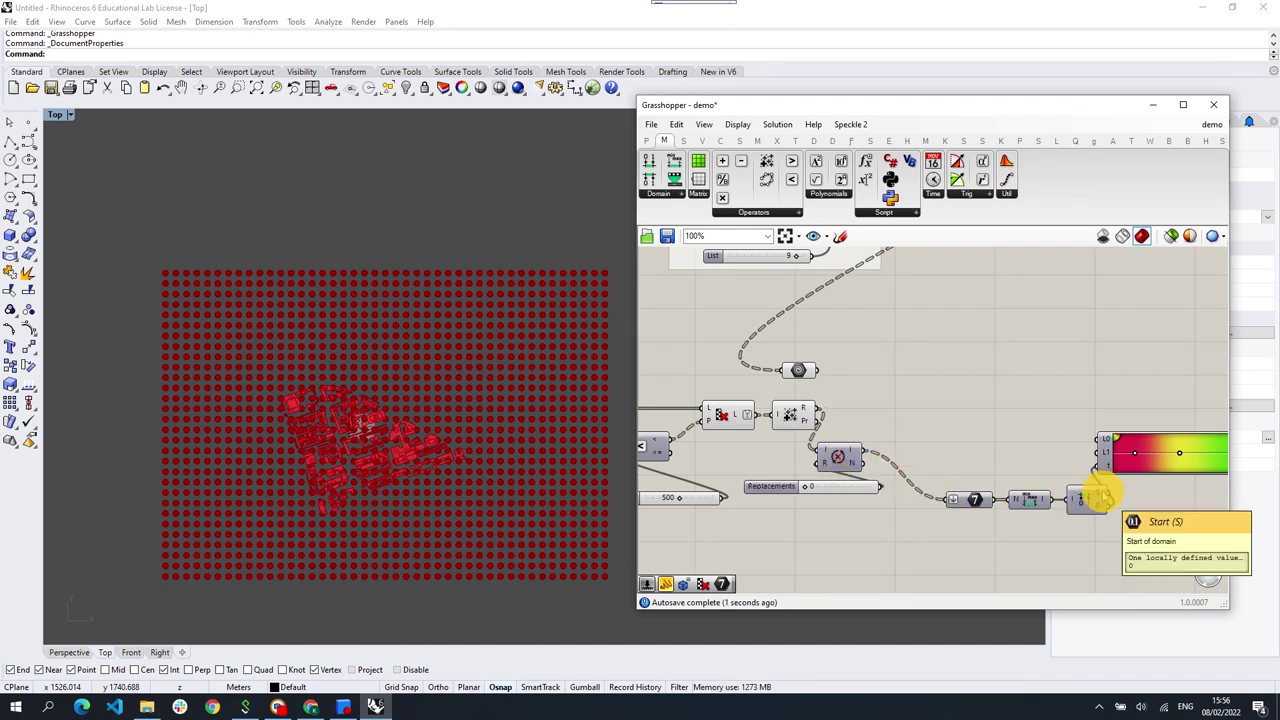
pyautogui.moveTo(1102, 491); pyautogui.dragTo(930, 482)
# Step: Connect the null-replaced values to the Gradient and lift the list components to tidy wiring
pyautogui.moveTo(1020, 500)
pyautogui.mouseDown()
pyautogui.moveTo(1006, 455)
pyautogui.moveTo(991, 455)
pyautogui.mouseUp()
pyautogui.click(983, 391)
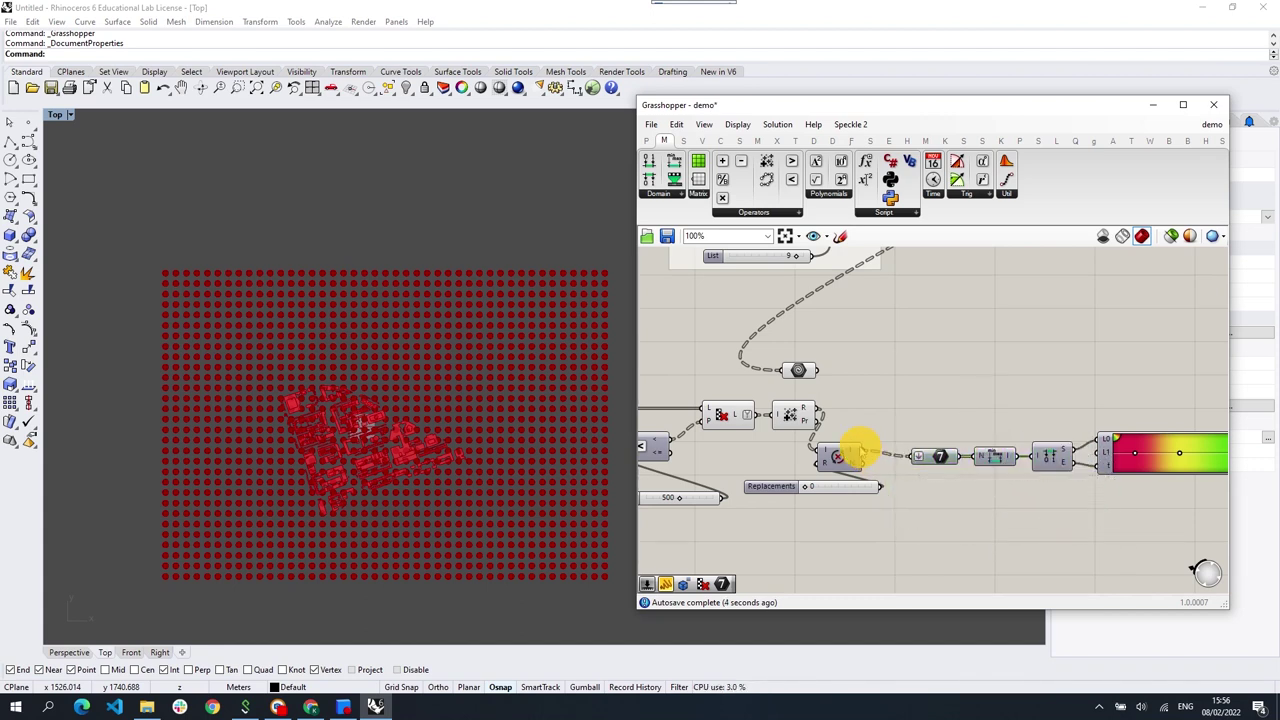
pyautogui.moveTo(860, 453); pyautogui.dragTo(1080, 460)
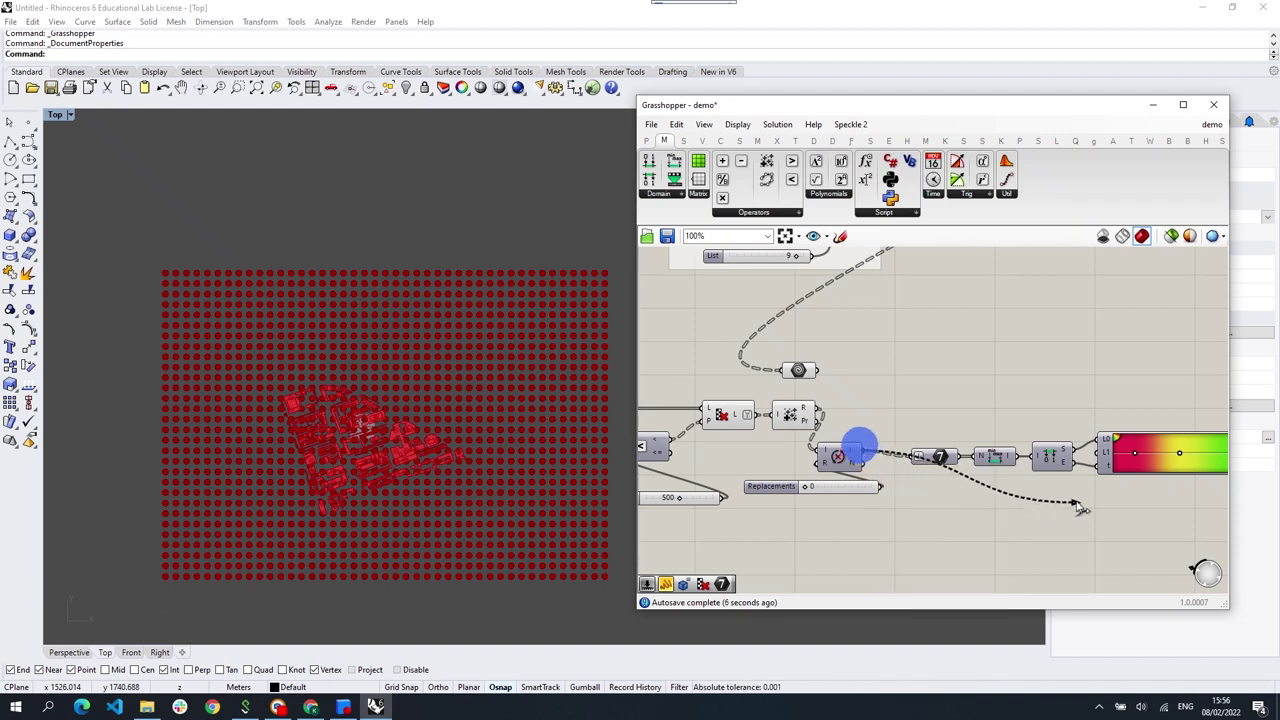
pyautogui.moveTo(1075, 475)
pyautogui.mouseDown()
pyautogui.moveTo(933, 450)
pyautogui.moveTo(980, 423)
pyautogui.mouseUp()
pyautogui.click(980, 370)
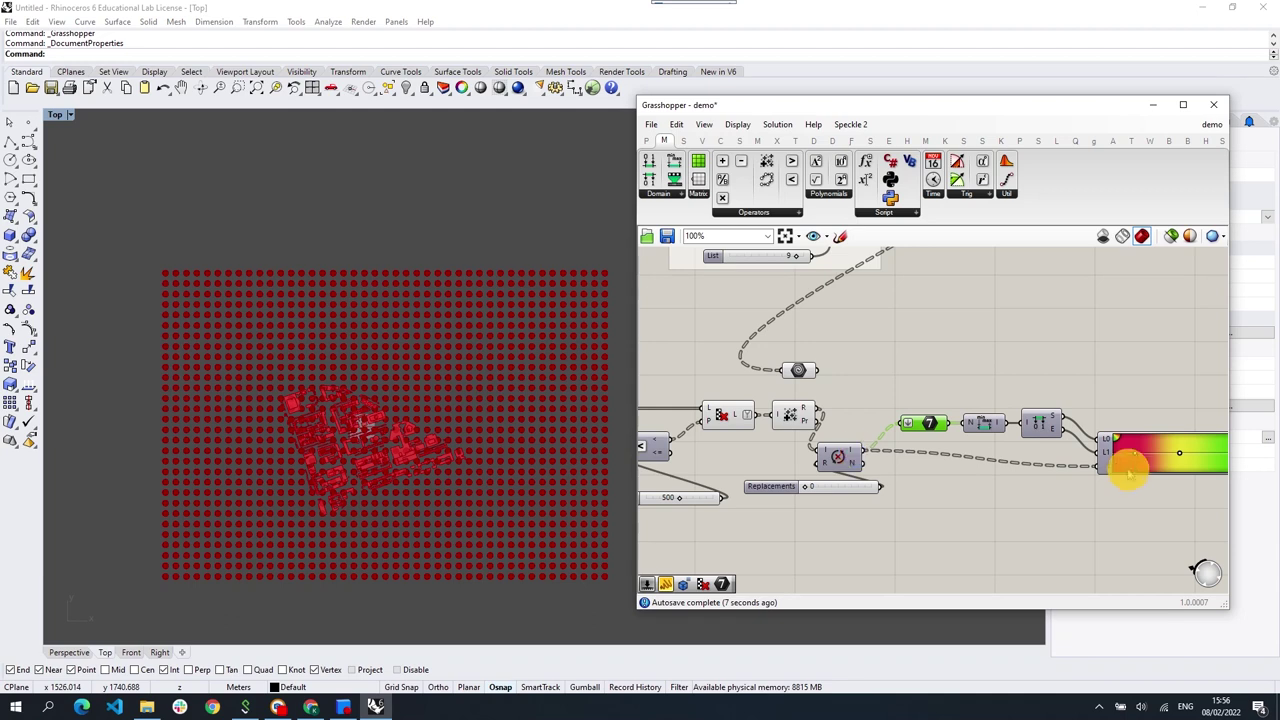
pyautogui.scroll(-2, 1133, 470)
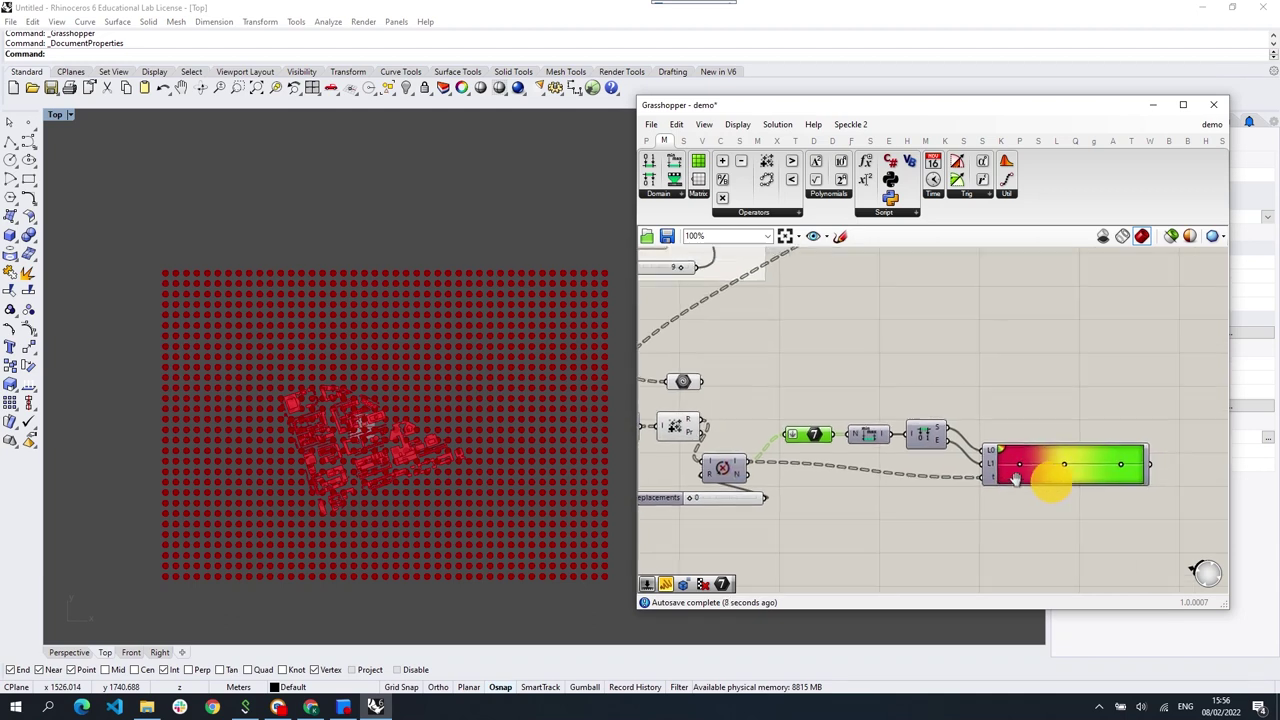
# Step: Add a Custom Preview with the gradient colours as M and building geometry as G
pyautogui.doubleClick(1109, 435)
pyautogui.write('custom')
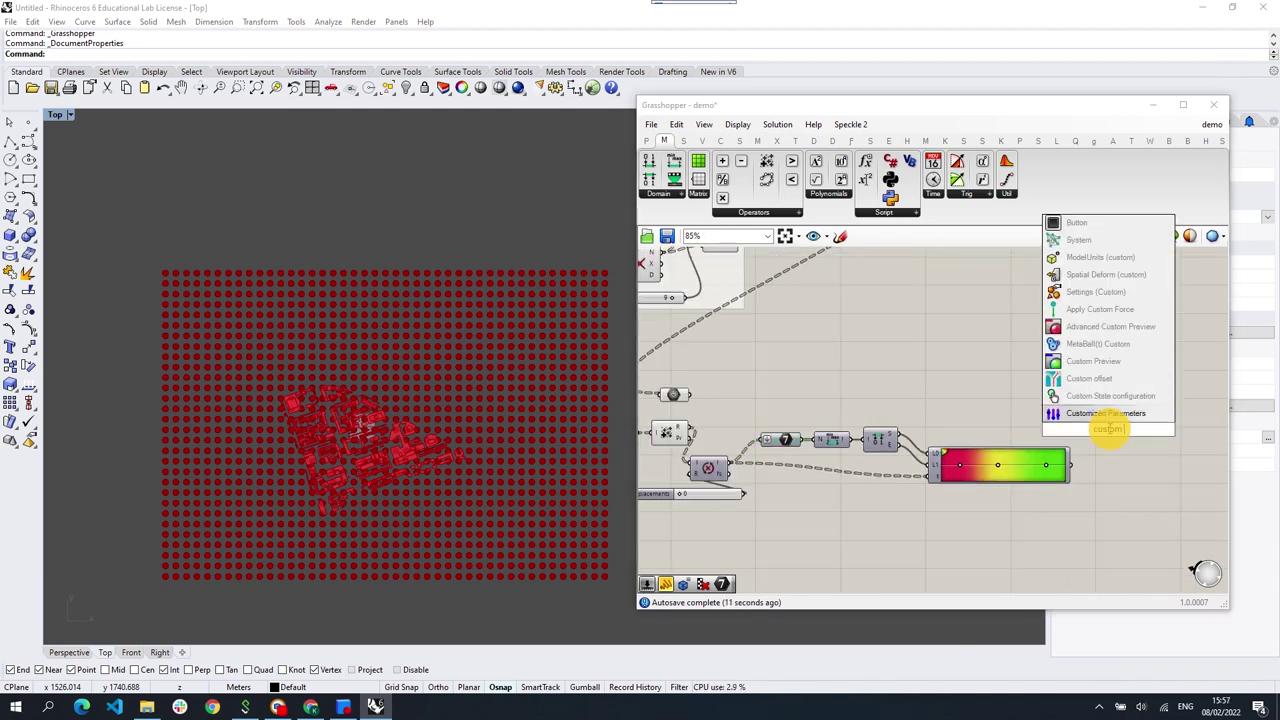
pyautogui.write(' pre')
pyautogui.click(1090, 413)
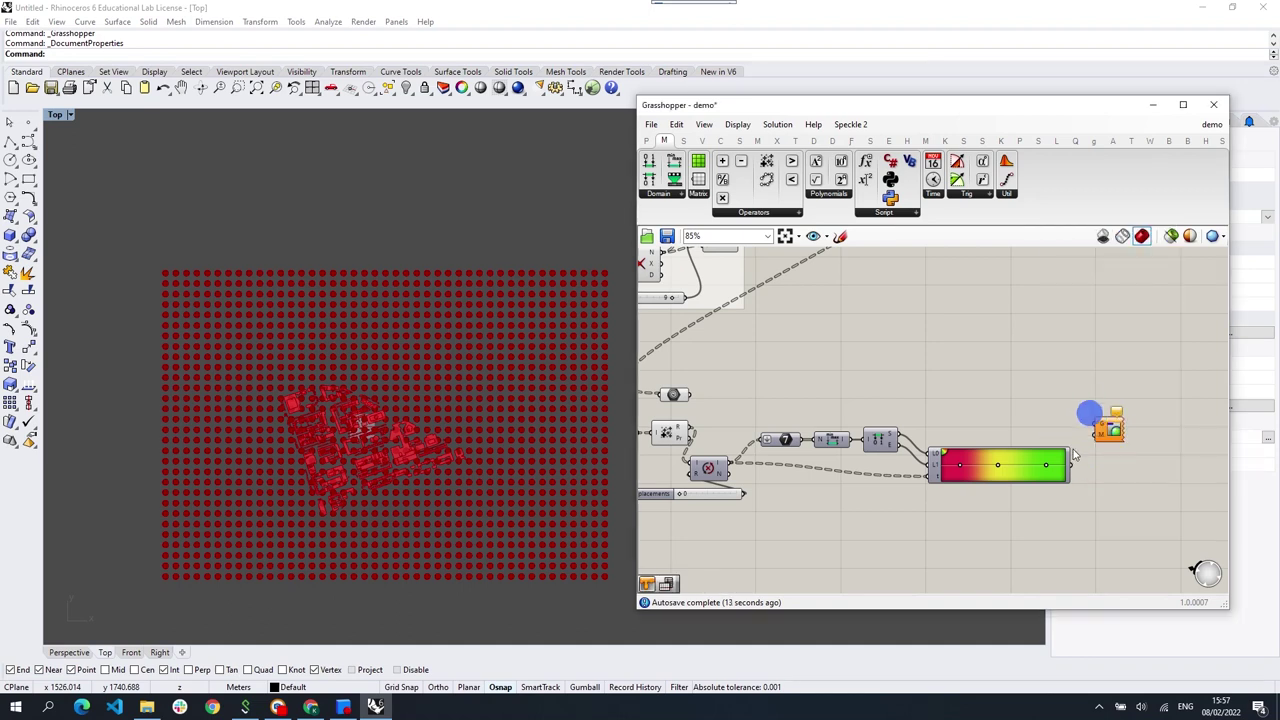
pyautogui.moveTo(1097, 441); pyautogui.dragTo(1094, 438)
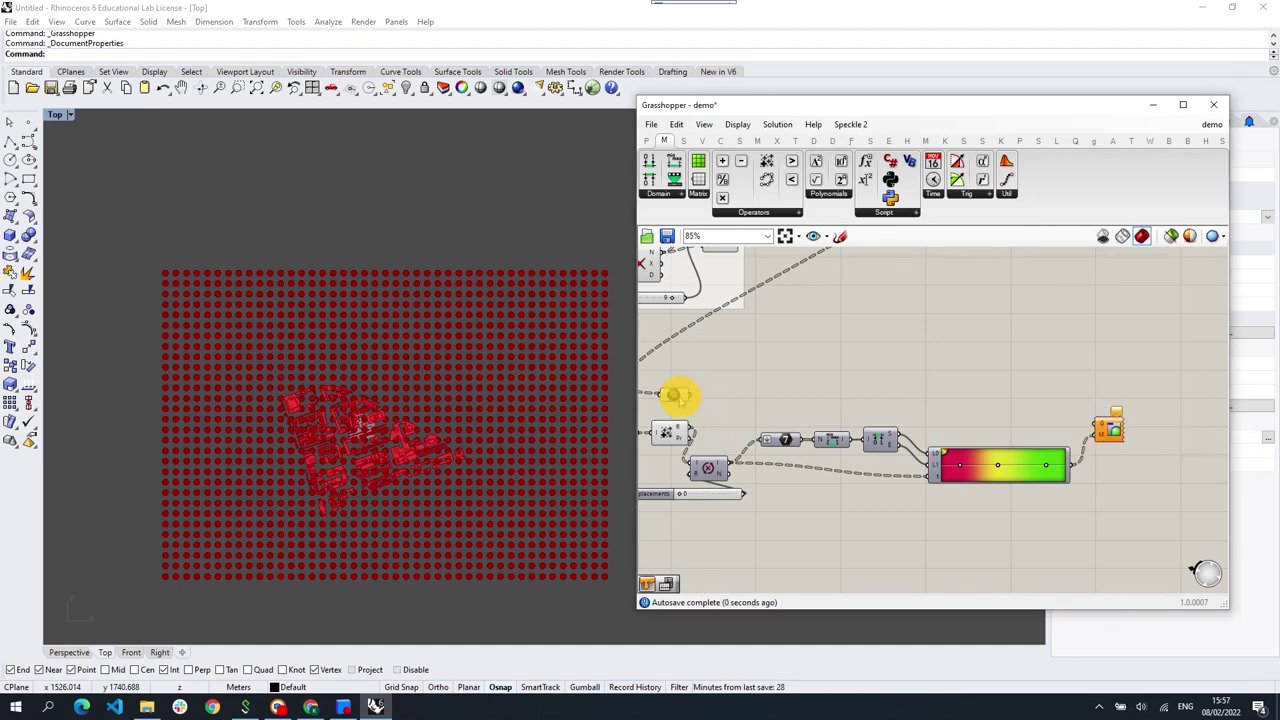
pyautogui.moveTo(688, 394); pyautogui.dragTo(1097, 421)
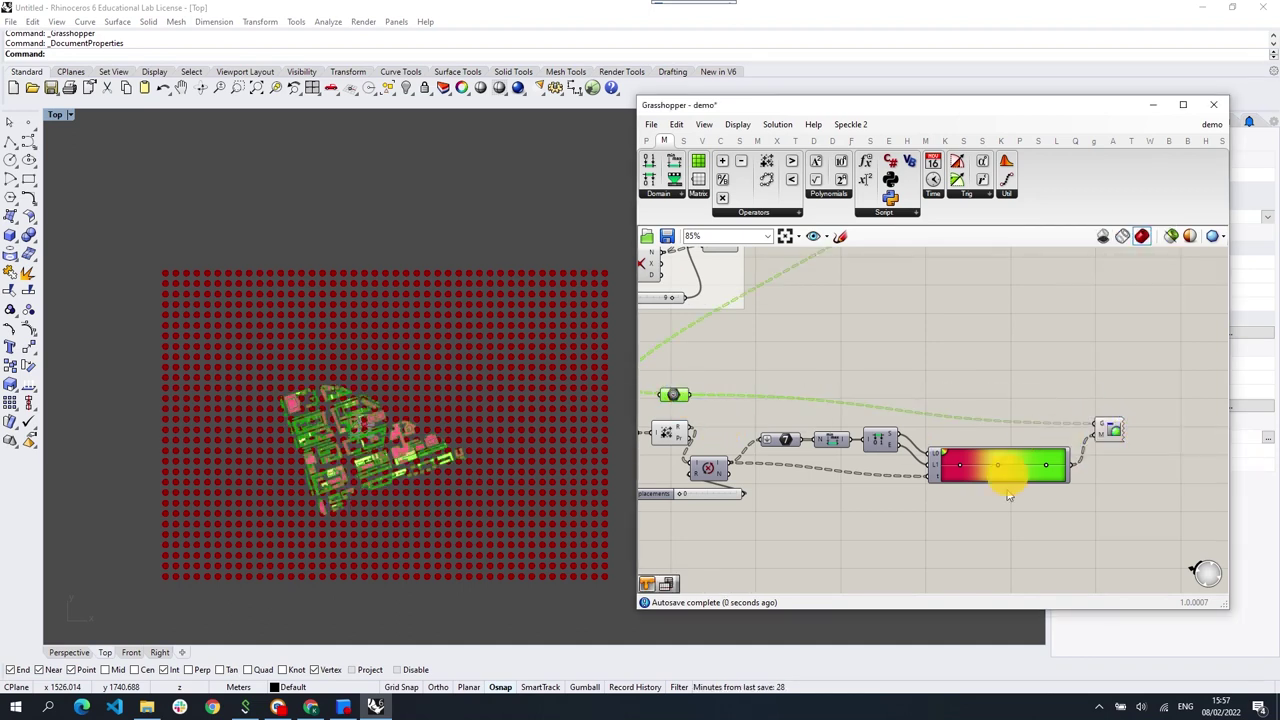
# Step: Turn off preview of the components producing the red dot grid
pyautogui.scroll(-2, 900, 430)
pyautogui.scroll(-2, 886, 457)
pyautogui.moveTo(1000, 298); pyautogui.dragTo(684, 562)
pyautogui.middleClick(1057, 432)
pyautogui.click(1073, 416)
pyautogui.moveTo(835, 501)
pyautogui.mouseDown(button='right')
pyautogui.moveTo(950, 418)
pyautogui.moveTo(1029, 387)
pyautogui.mouseUp(button='right')
pyautogui.click(950, 416)
pyautogui.moveTo(785, 495); pyautogui.dragTo(749, 423)
pyautogui.middleClick(749, 423)
pyautogui.click(794, 363)
pyautogui.moveTo(777, 360); pyautogui.dragTo(926, 349, button='right')
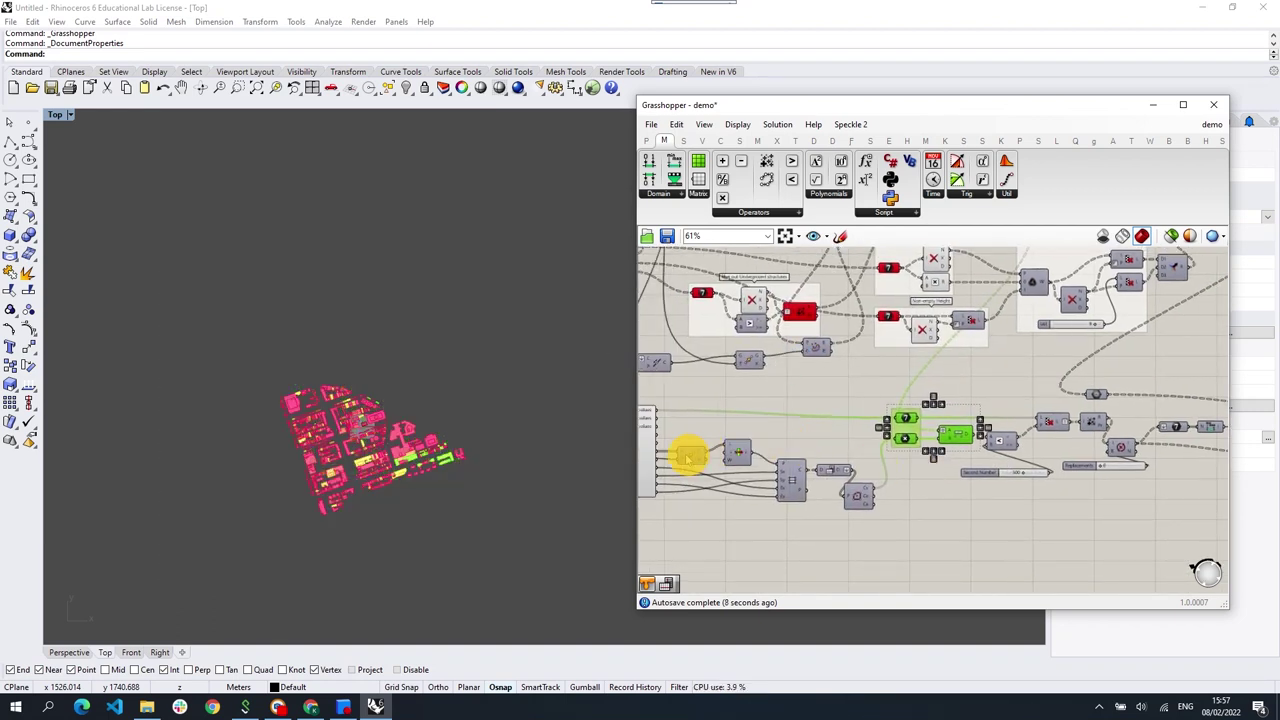
pyautogui.moveTo(687, 456); pyautogui.dragTo(835, 447, button='right')
pyautogui.middleClick(835, 447)
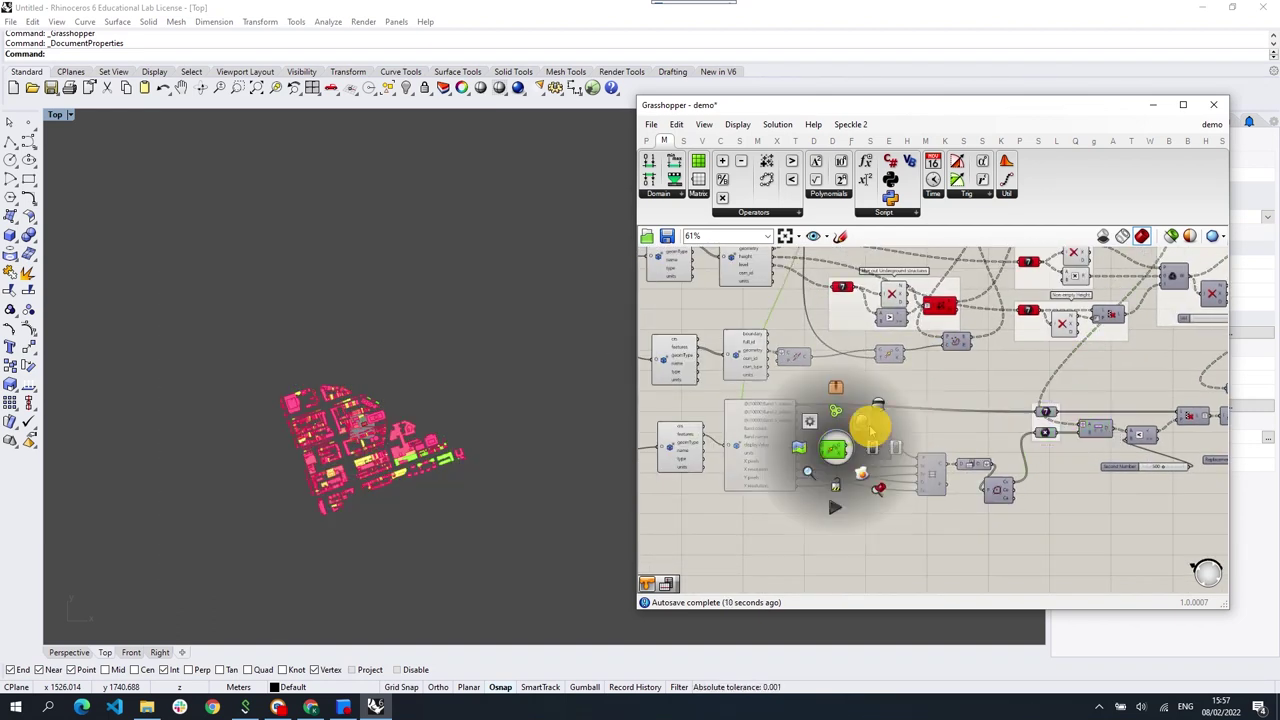
# Step: Show the green terrain grid preview and view the city in Perspective
pyautogui.click(870, 425)
pyautogui.moveTo(869, 429); pyautogui.dragTo(657, 445, button='right')
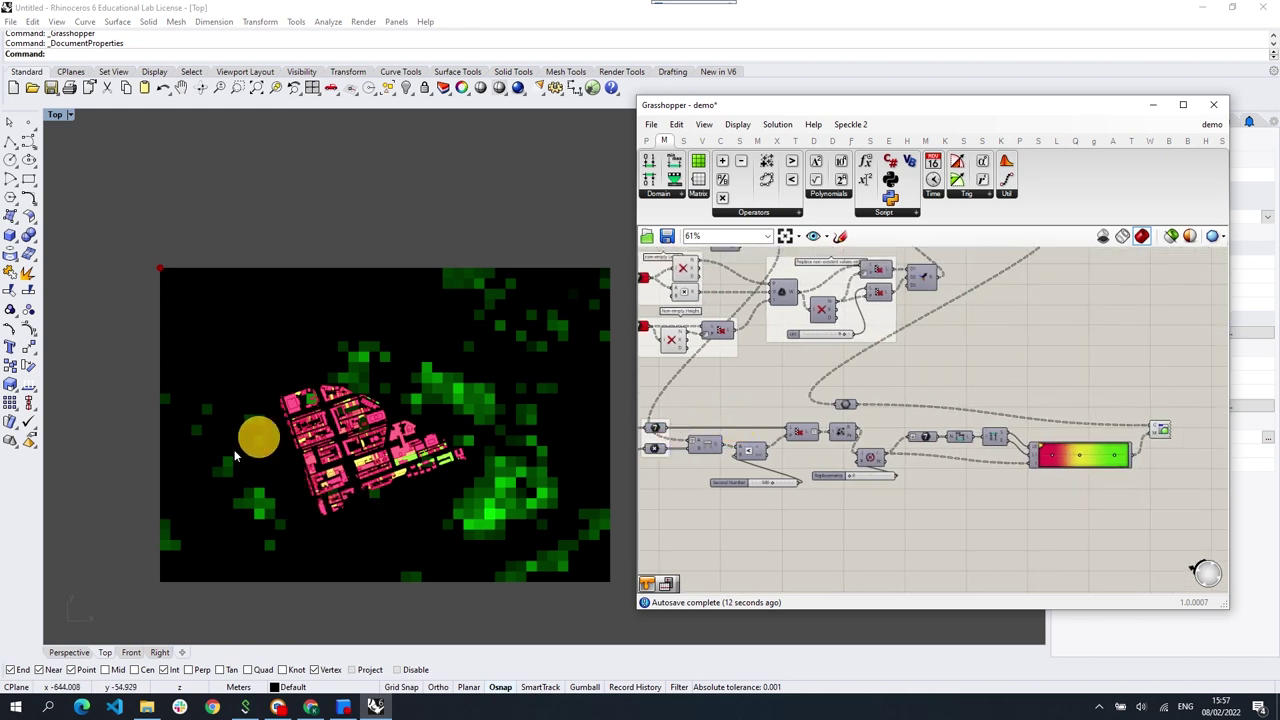
pyautogui.click(69, 652)
pyautogui.scroll(3, 453, 340)
pyautogui.scroll(3, 453, 340)
pyautogui.scroll(2, 394, 337)
pyautogui.scroll(2, 320, 360)
pyautogui.scroll(2, 313, 383)
pyautogui.scroll(-2, 313, 383)
pyautogui.scroll(-2, 460, 390)
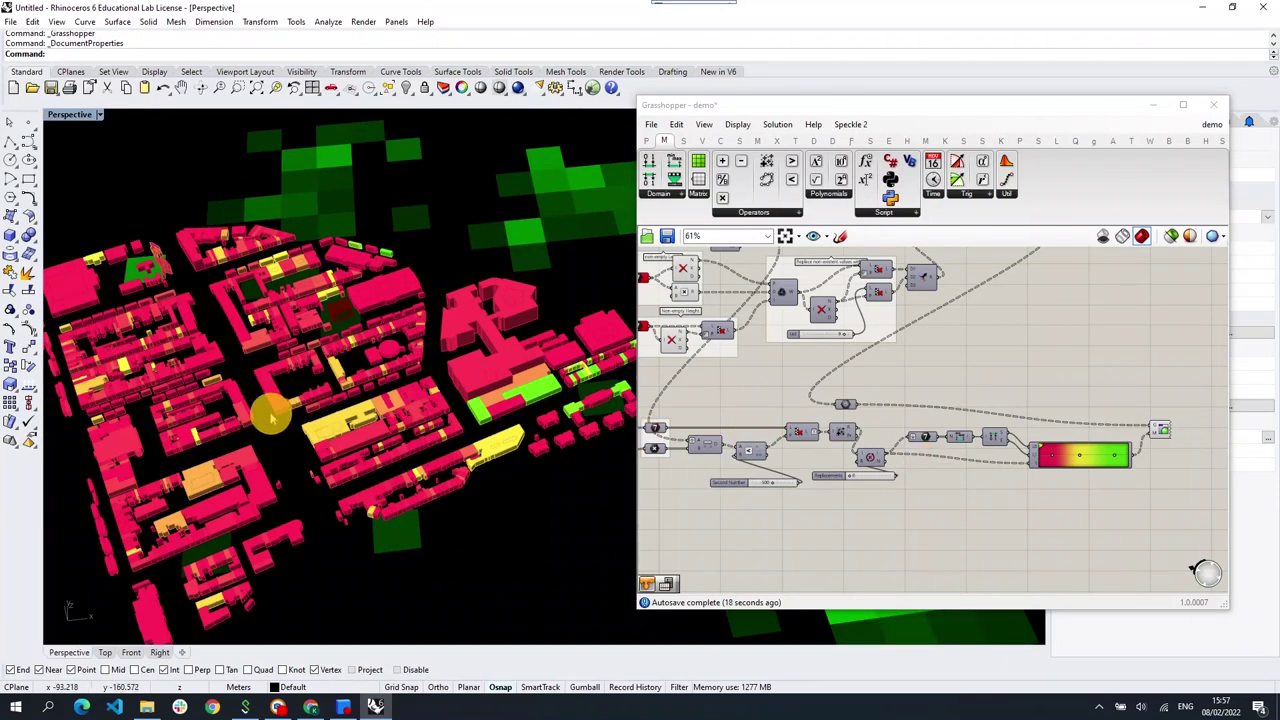
pyautogui.scroll(-3, 272, 415)
pyautogui.scroll(2, 1151, 477)
pyautogui.scroll(2, 1105, 440)
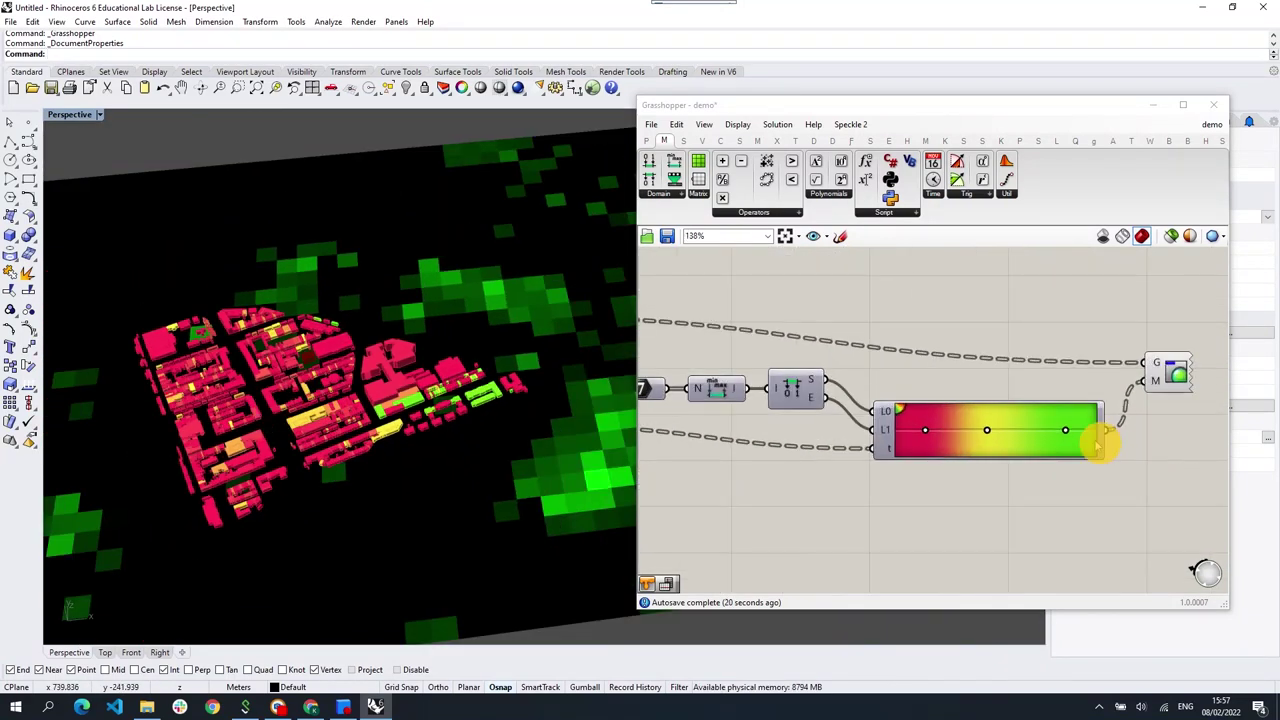
# Step: Slide the gradient's yellow stop so buildings display mostly yellow and orange
pyautogui.moveTo(924, 429)
pyautogui.mouseDown()
pyautogui.moveTo(915, 440)
pyautogui.moveTo(985, 440)
pyautogui.moveTo(922, 429)
pyautogui.moveTo(949, 430)
pyautogui.mouseUp()
pyautogui.click(443, 451)
pyautogui.scroll(5, 470, 440)
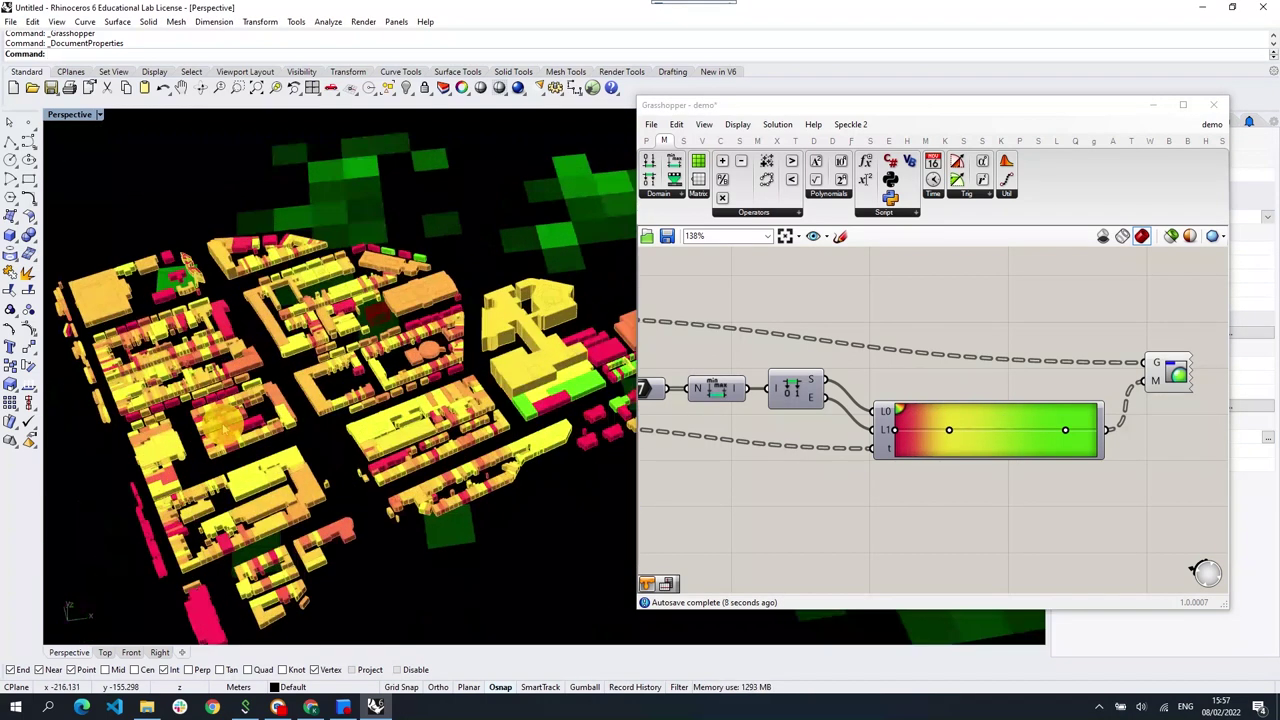
pyautogui.click(818, 345)
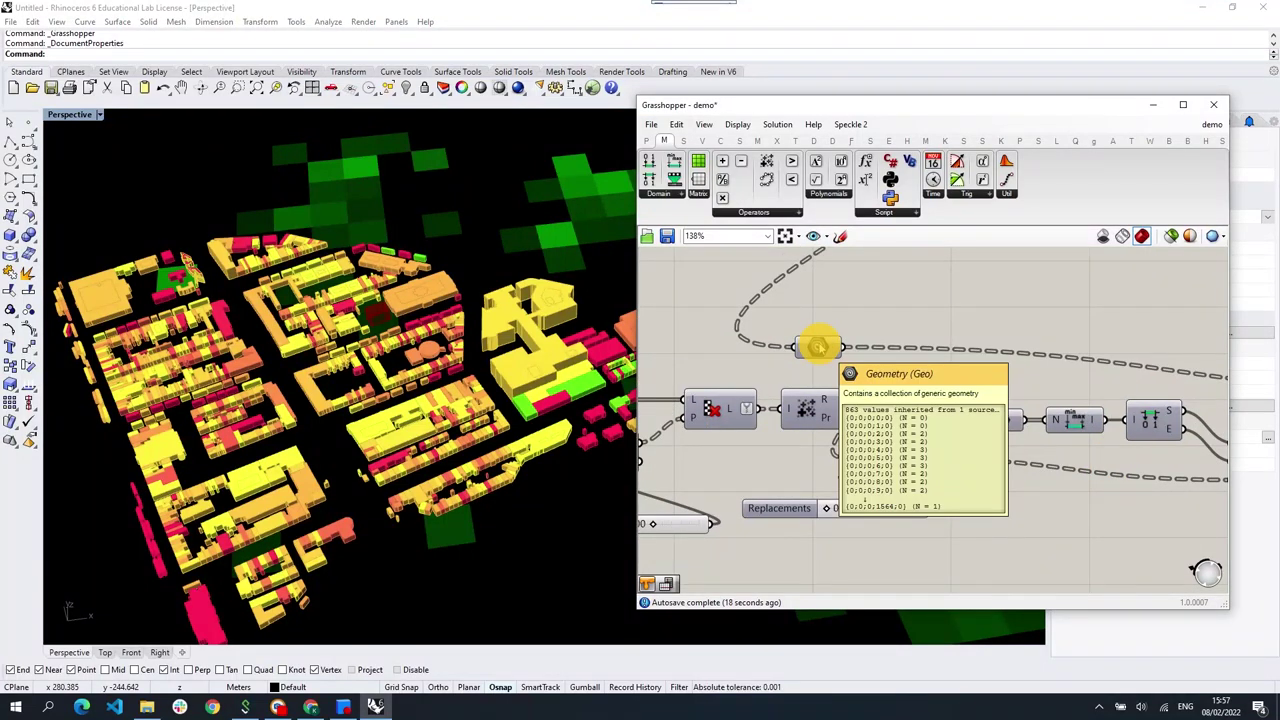
# Step: Graft the Geometry parameter feeding Custom Preview so each building gets its own colour
pyautogui.scroll(-3, 815, 347)
pyautogui.moveTo(777, 406); pyautogui.dragTo(917, 478, button='right')
pyautogui.click(767, 476)
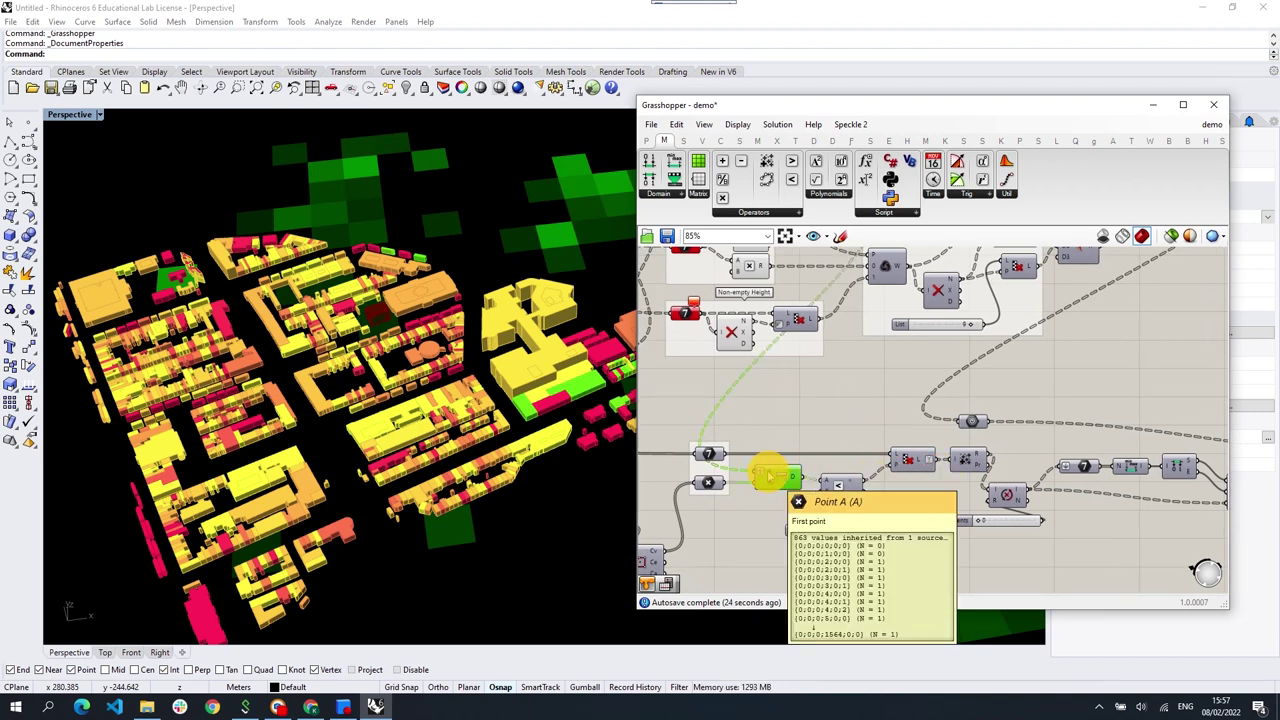
pyautogui.rightClick(971, 421)
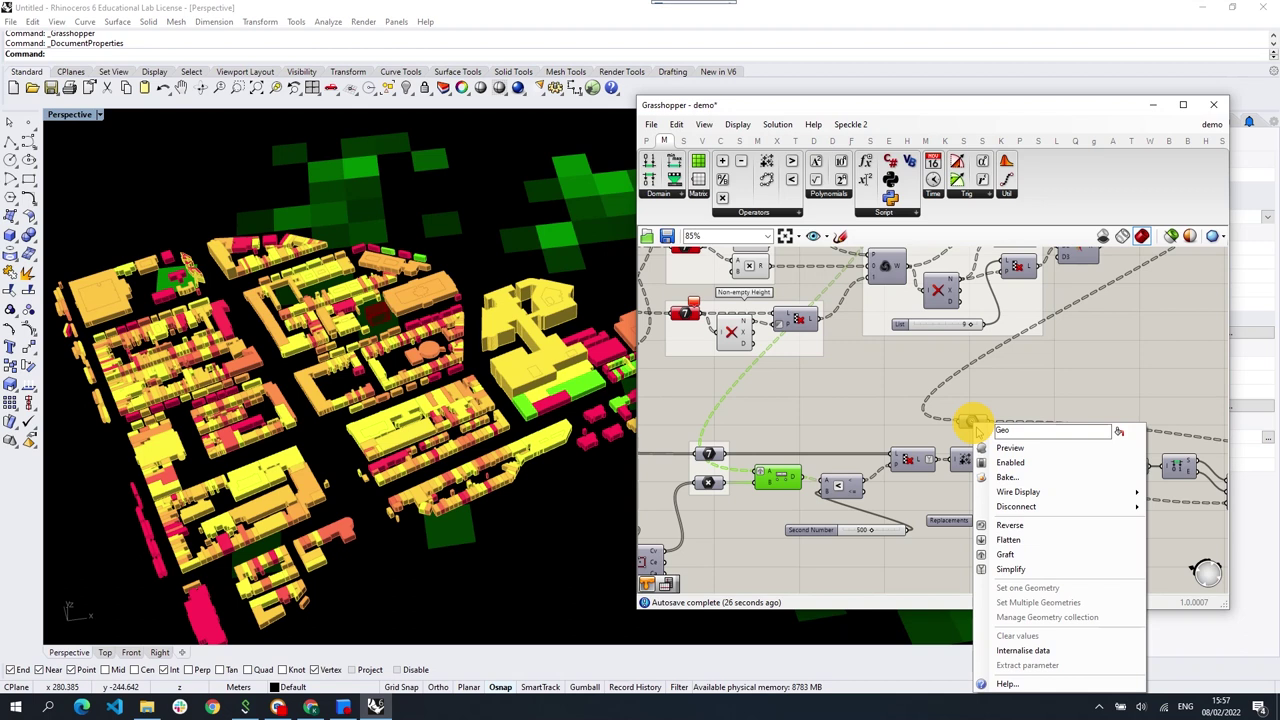
pyautogui.click(1021, 554)
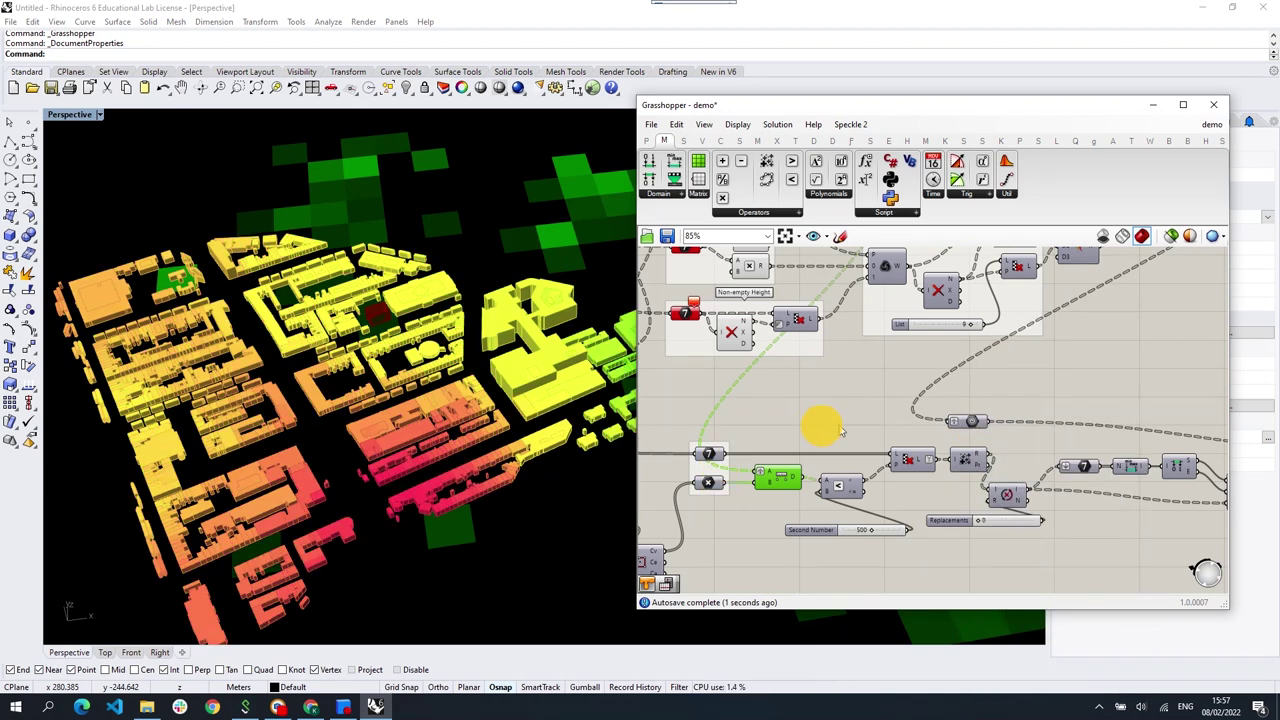
pyautogui.moveTo(1013, 410); pyautogui.dragTo(775, 400, button='right')
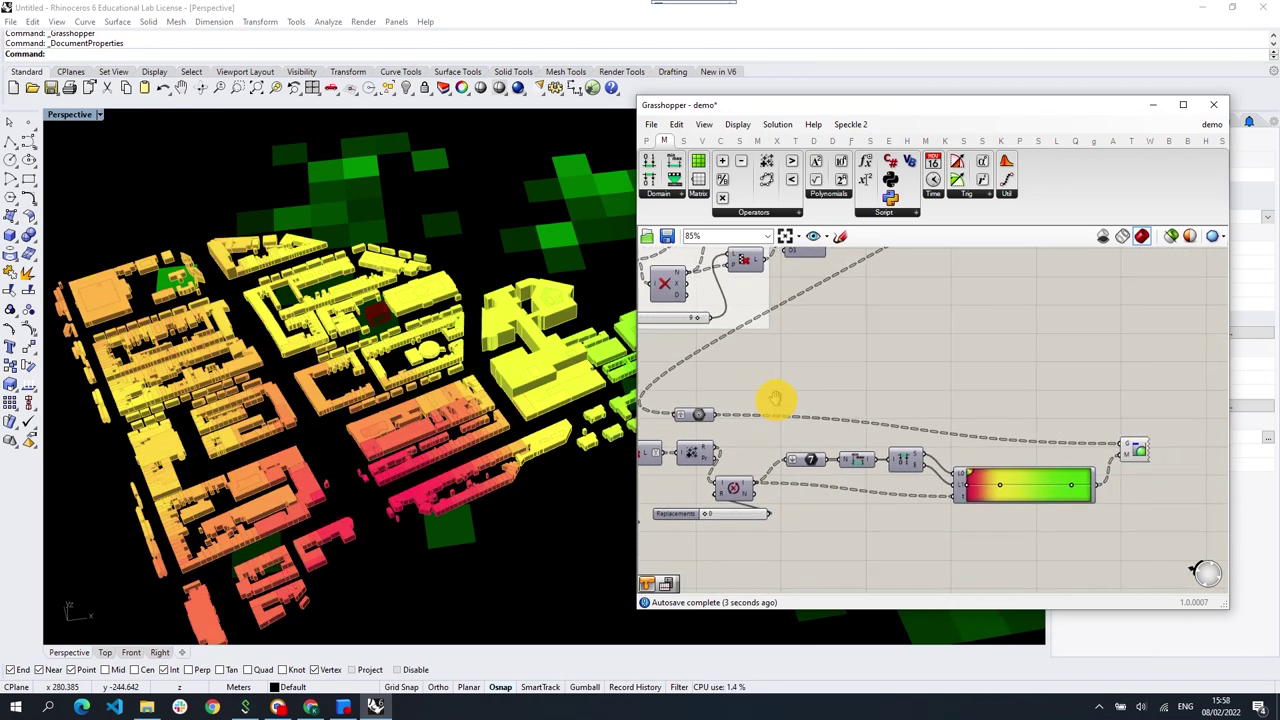
pyautogui.moveTo(705, 415); pyautogui.dragTo(714, 425)
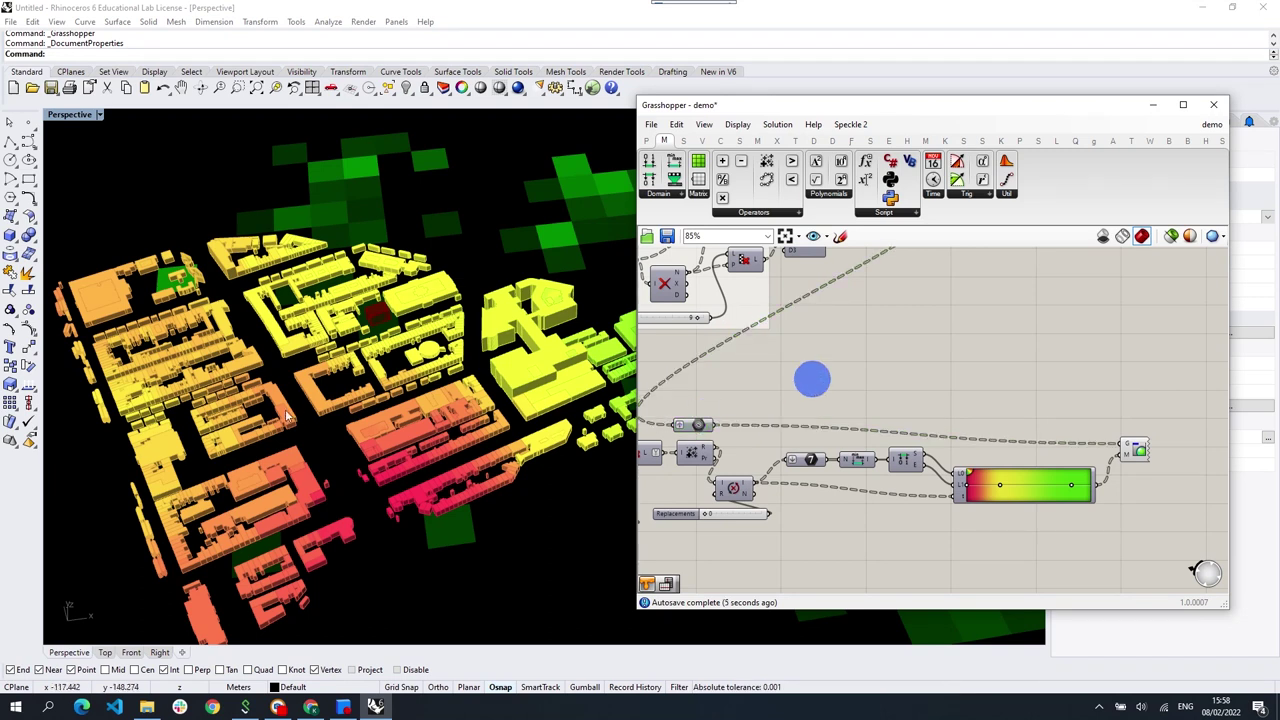
pyautogui.scroll(-5, 287, 415)
pyautogui.moveTo(244, 405); pyautogui.dragTo(397, 398, button='right')
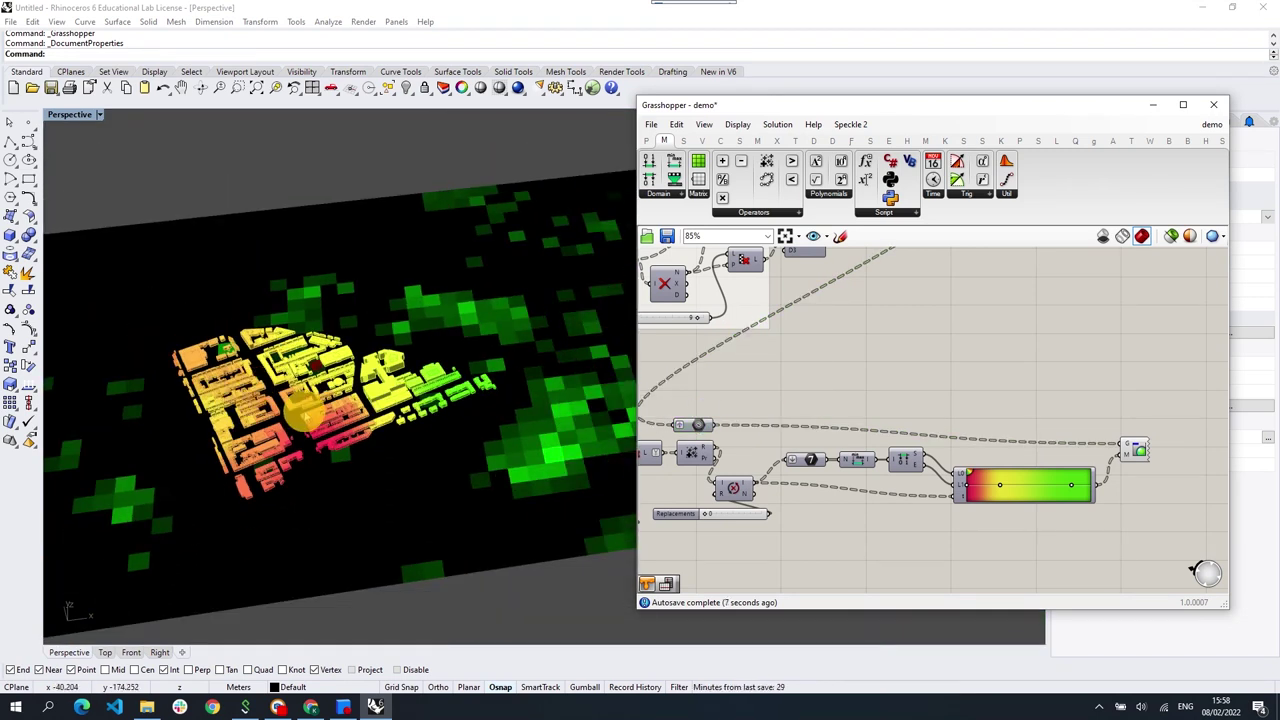
pyautogui.moveTo(580, 394); pyautogui.dragTo(510, 383, button='right')
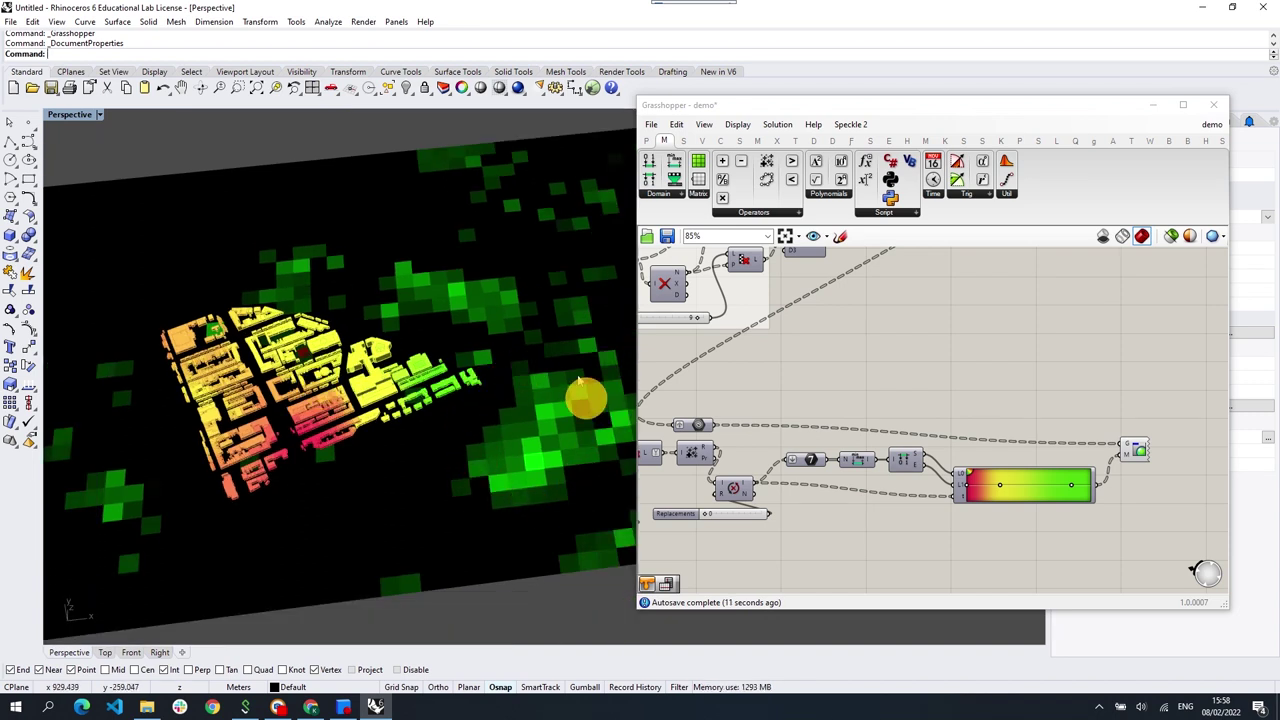
pyautogui.moveTo(320, 378); pyautogui.dragTo(282, 490, button='right')
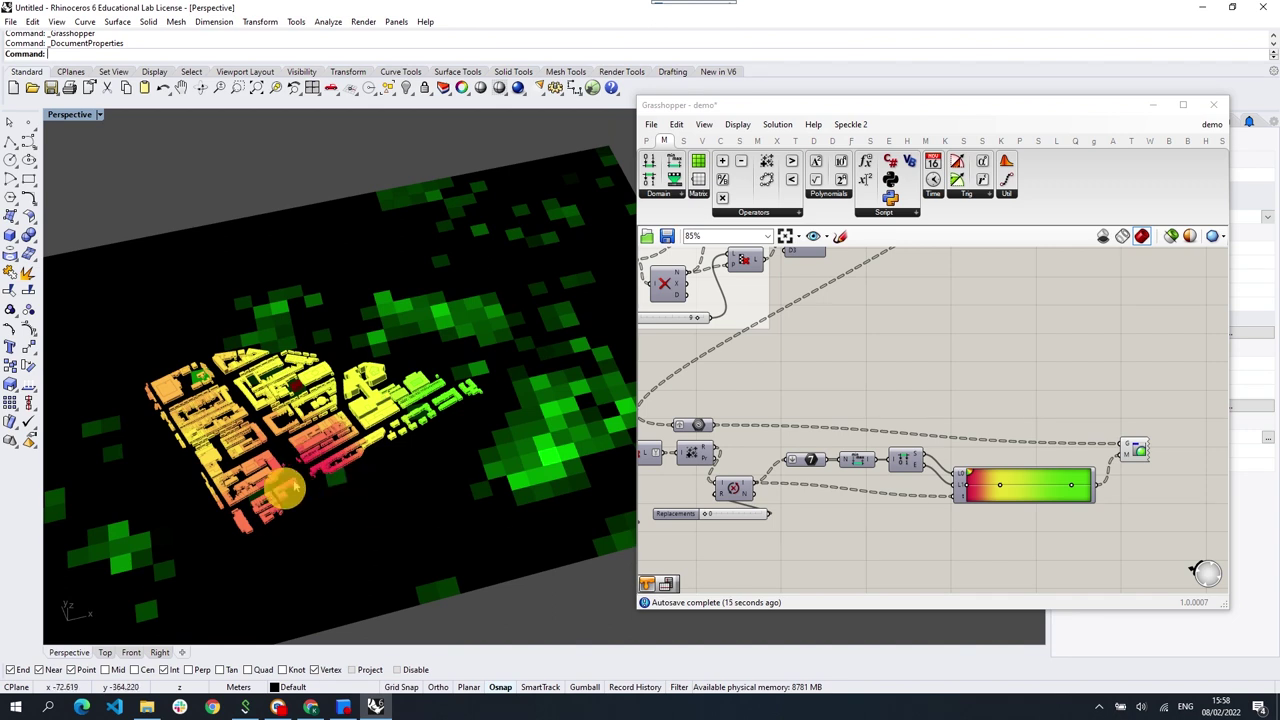
pyautogui.scroll(2, 283, 488)
pyautogui.scroll(3, 300, 457)
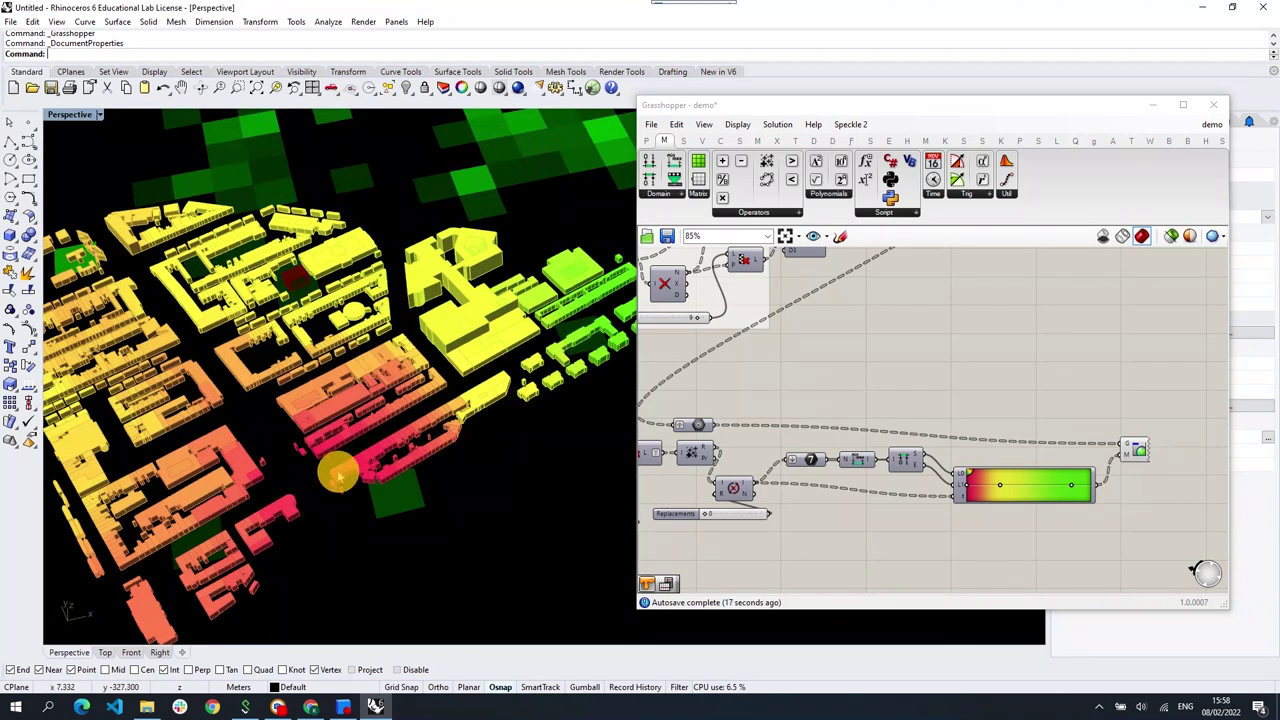
pyautogui.scroll(-3, 437, 426)
pyautogui.moveTo(457, 437)
pyautogui.mouseDown(button='right')
pyautogui.moveTo(423, 400)
pyautogui.moveTo(417, 425)
pyautogui.moveTo(451, 434)
pyautogui.moveTo(557, 403)
pyautogui.moveTo(443, 417)
pyautogui.moveTo(141, 330)
pyautogui.mouseUp(button='right')
pyautogui.scroll(3, 243, 240)
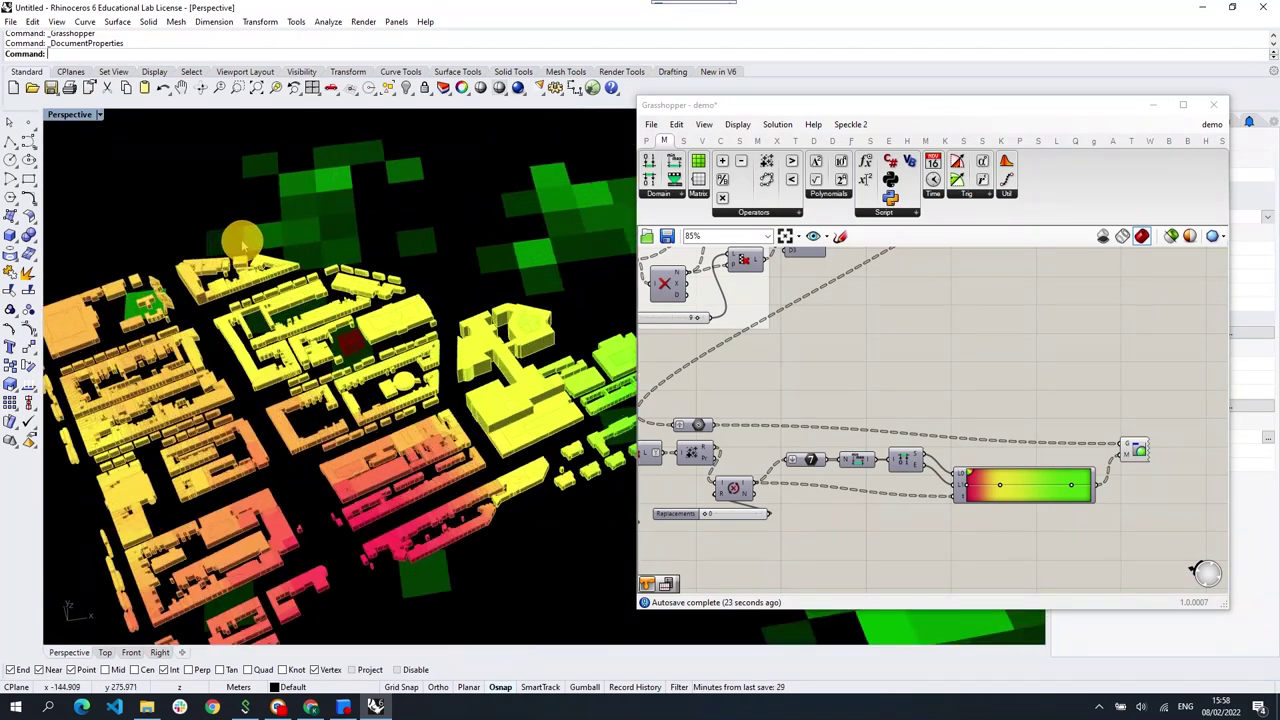
pyautogui.scroll(2, 371, 386)
pyautogui.scroll(1, 429, 400)
pyautogui.scroll(1, 414, 366)
pyautogui.scroll(1, 425, 413)
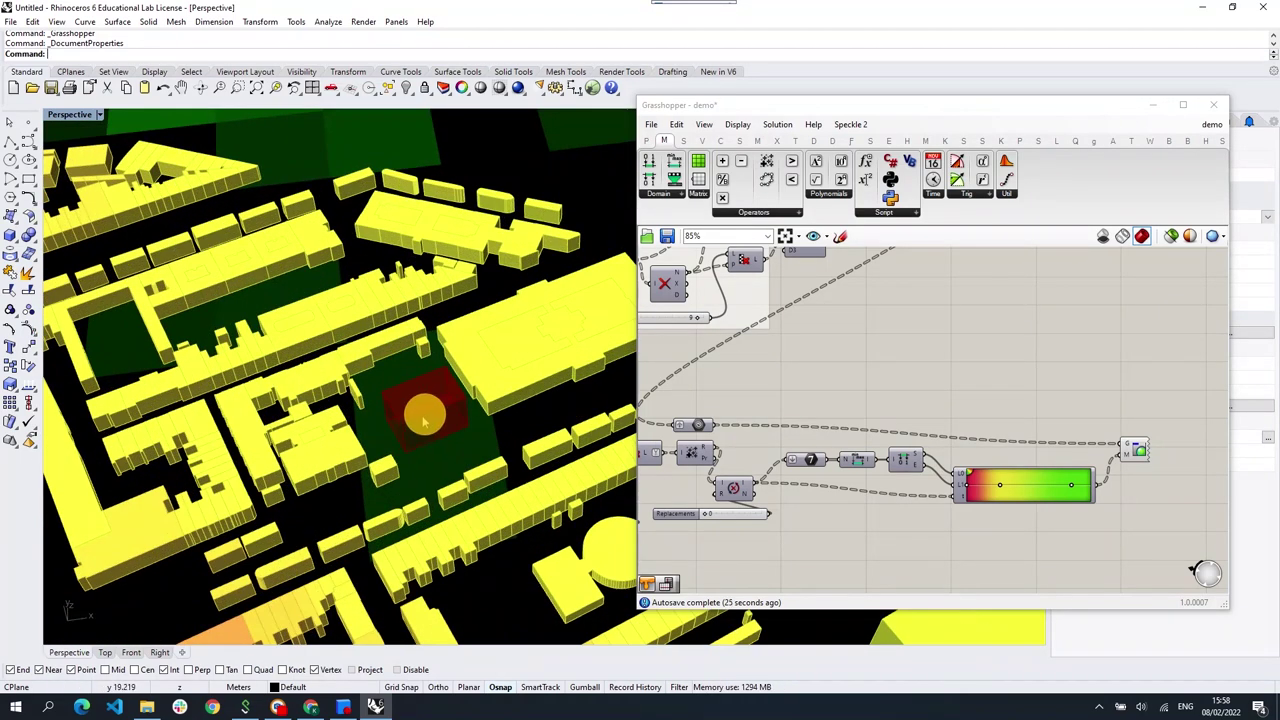
pyautogui.scroll(-2, 423, 425)
pyautogui.scroll(-2, 405, 400)
pyautogui.scroll(-1, 401, 390)
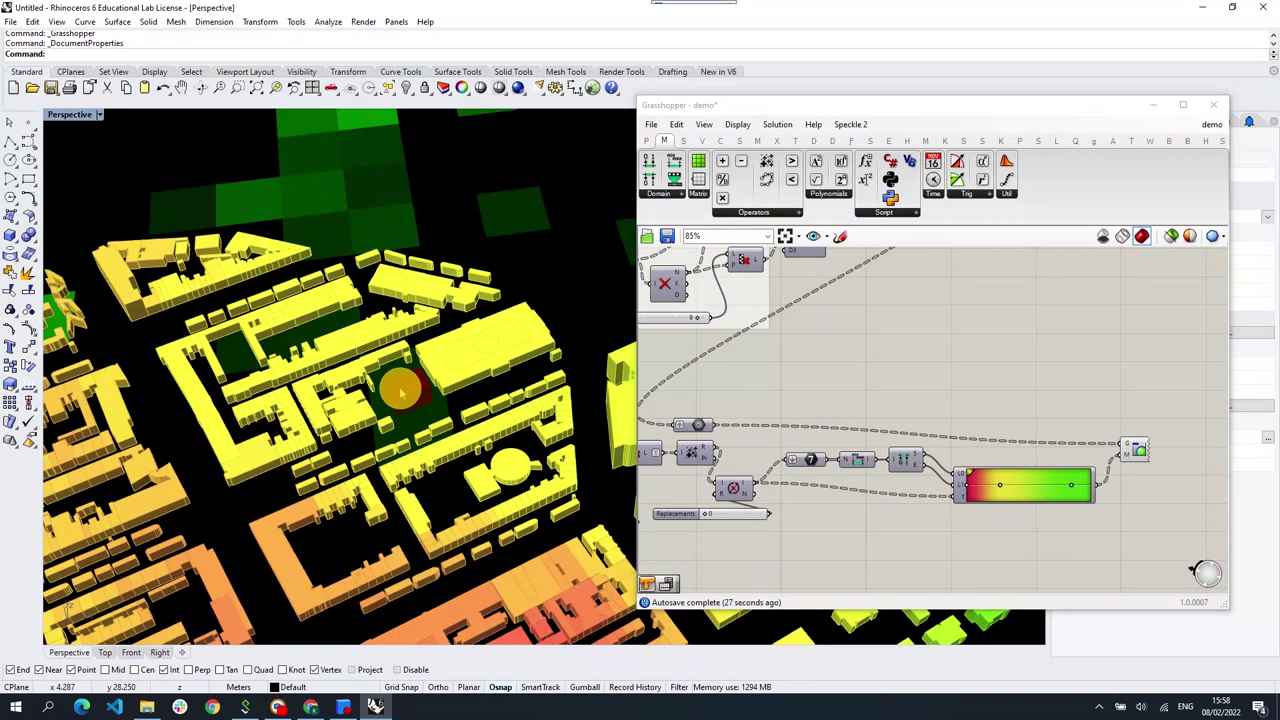
pyautogui.scroll(-2, 405, 393)
pyautogui.scroll(-1, 424, 412)
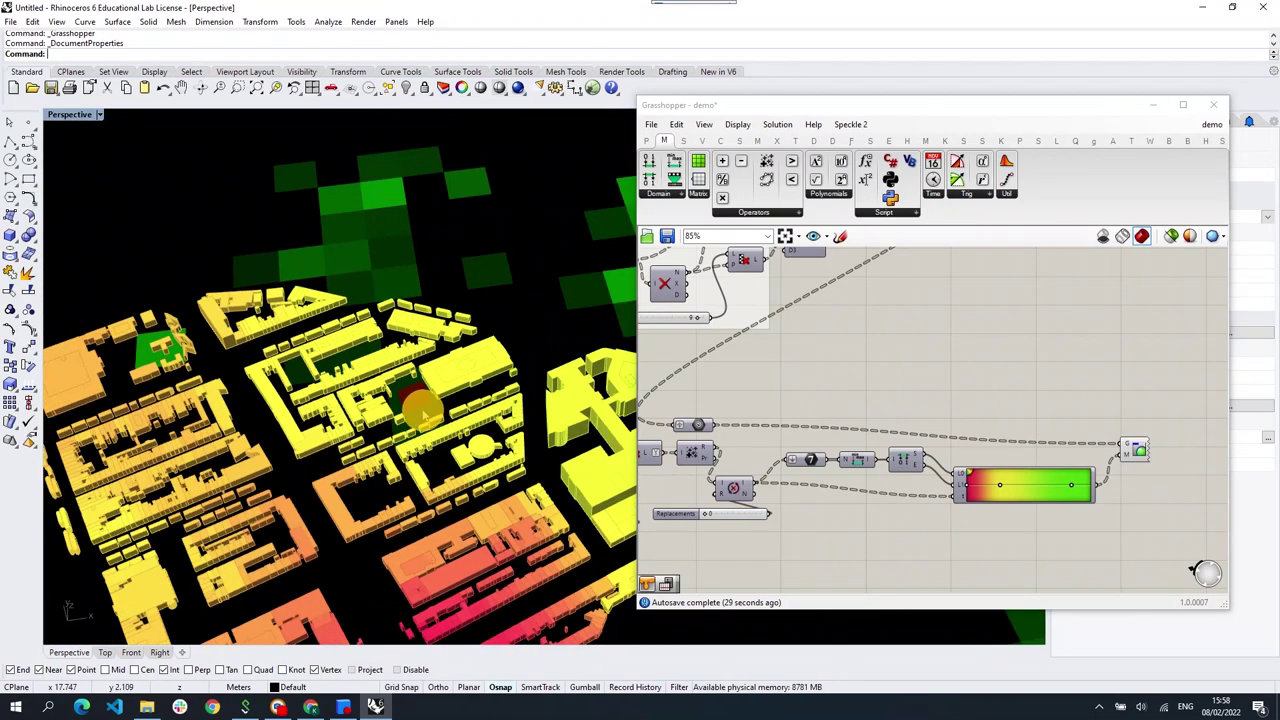
pyautogui.scroll(-1, 420, 410)
pyautogui.moveTo(420, 410)
pyautogui.mouseDown(button='right')
pyautogui.moveTo(345, 422)
pyautogui.moveTo(400, 391)
pyautogui.moveTo(354, 371)
pyautogui.moveTo(271, 431)
pyautogui.moveTo(214, 431)
pyautogui.moveTo(323, 420)
pyautogui.moveTo(313, 423)
pyautogui.mouseUp(button='right')
pyautogui.scroll(-2, 310, 410)
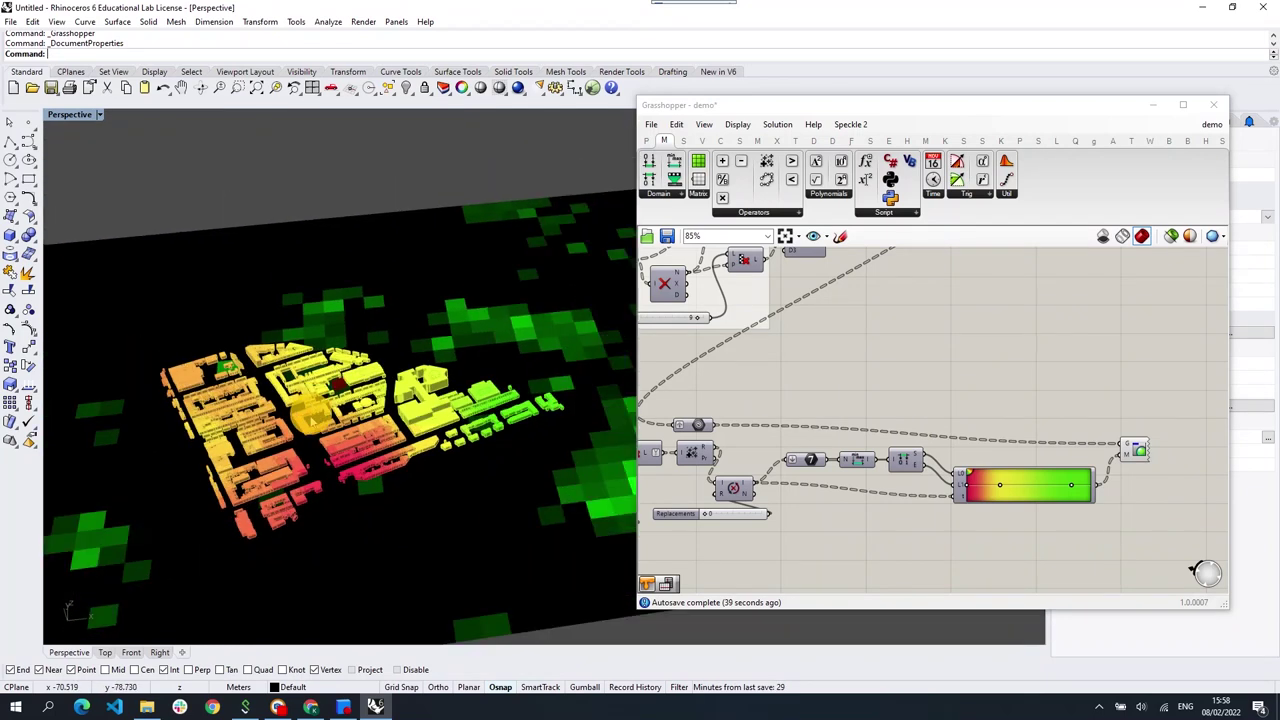
pyautogui.scroll(1, 305, 425)
pyautogui.scroll(1, 240, 497)
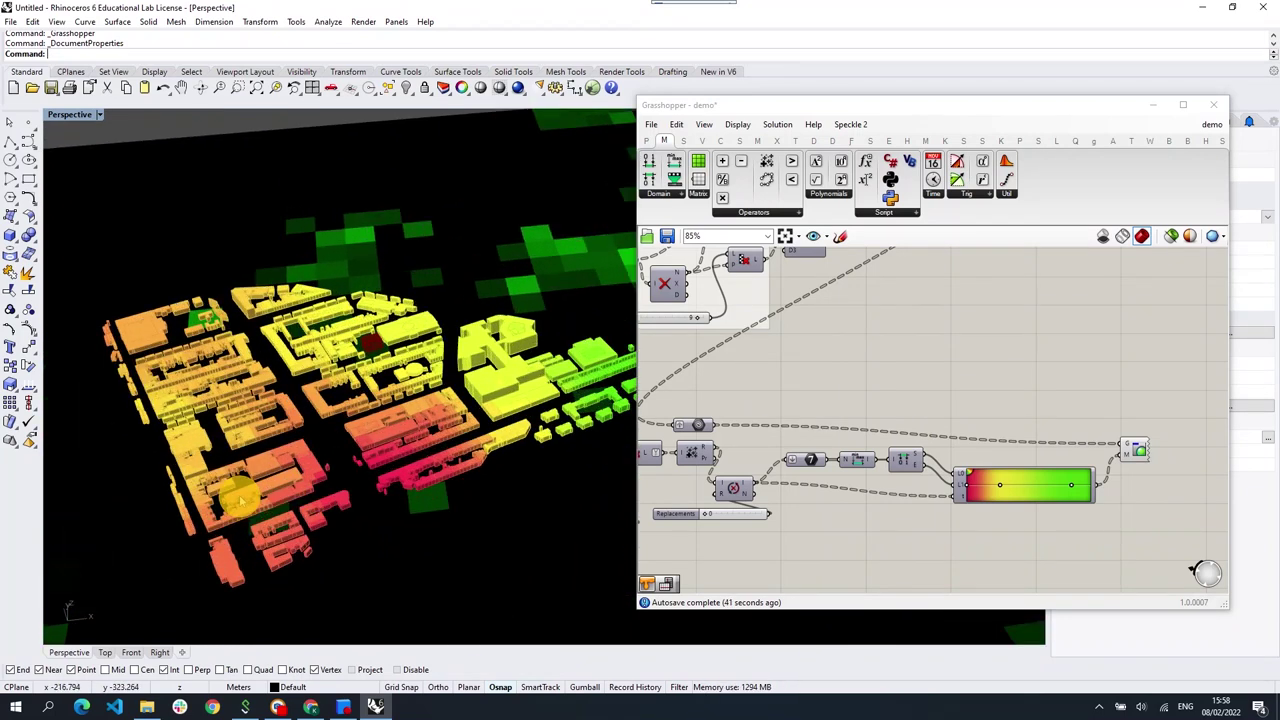
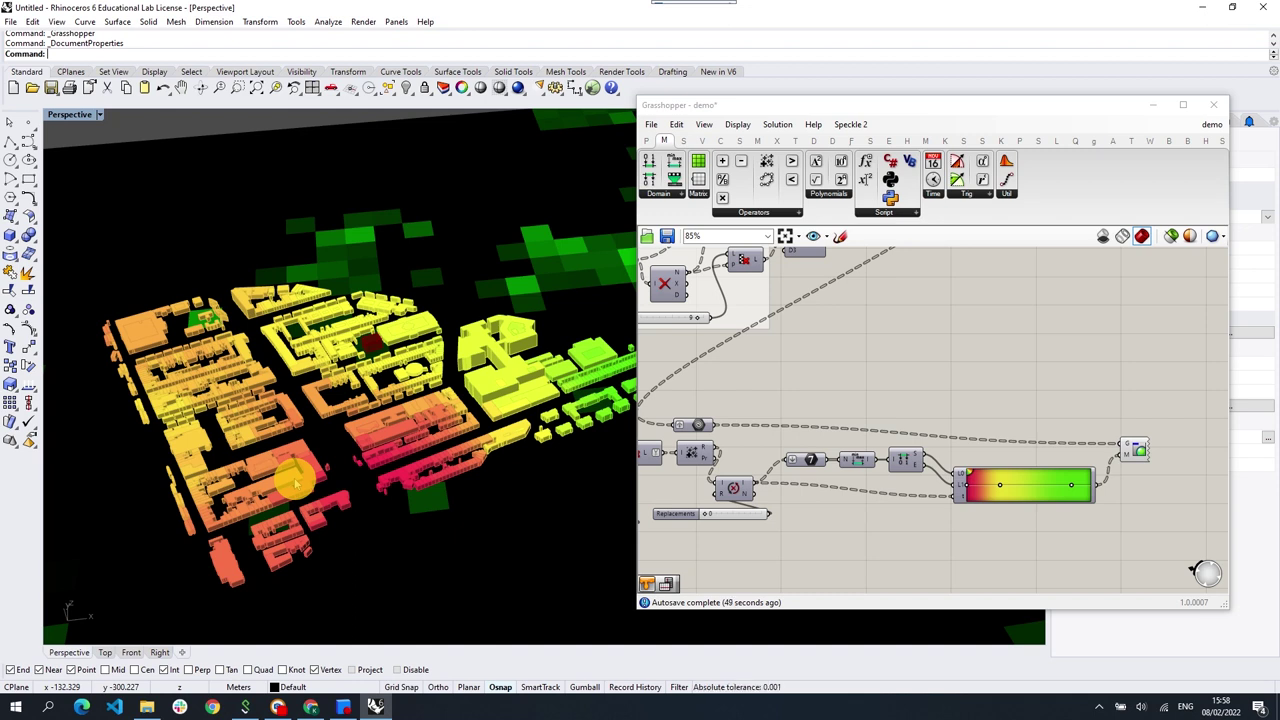
pyautogui.moveTo(405, 380); pyautogui.dragTo(430, 445, button='right')
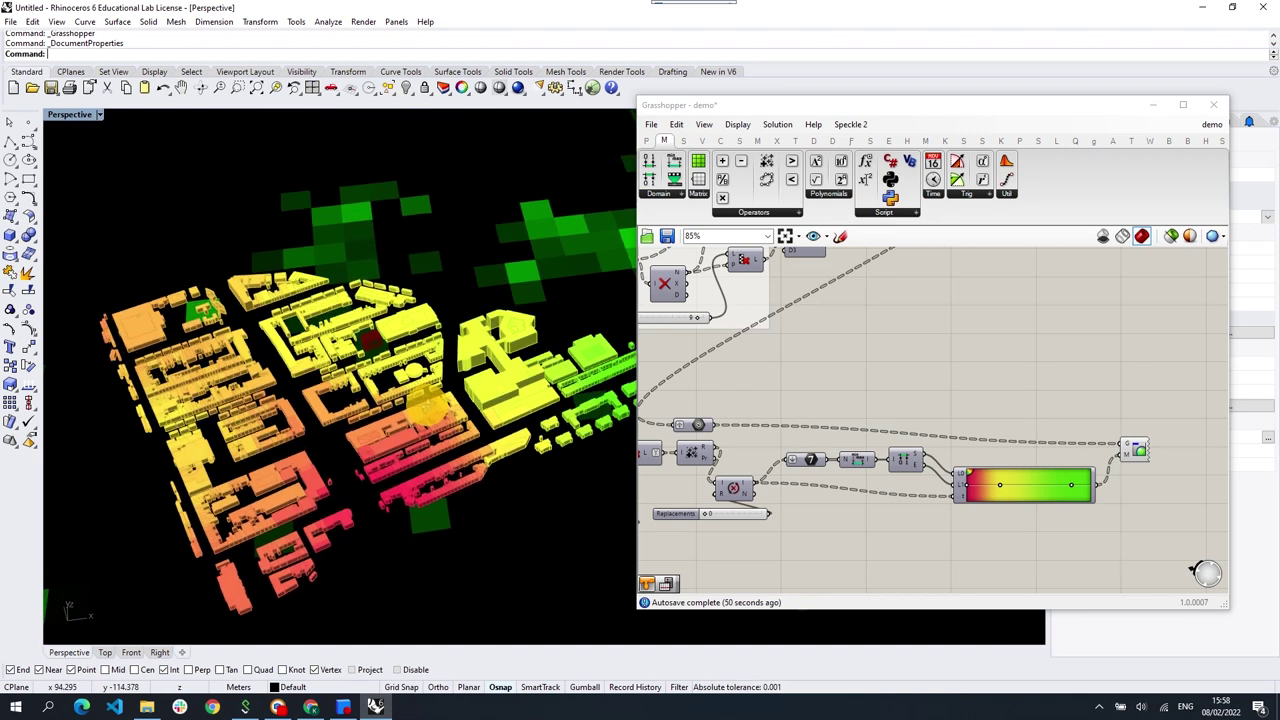